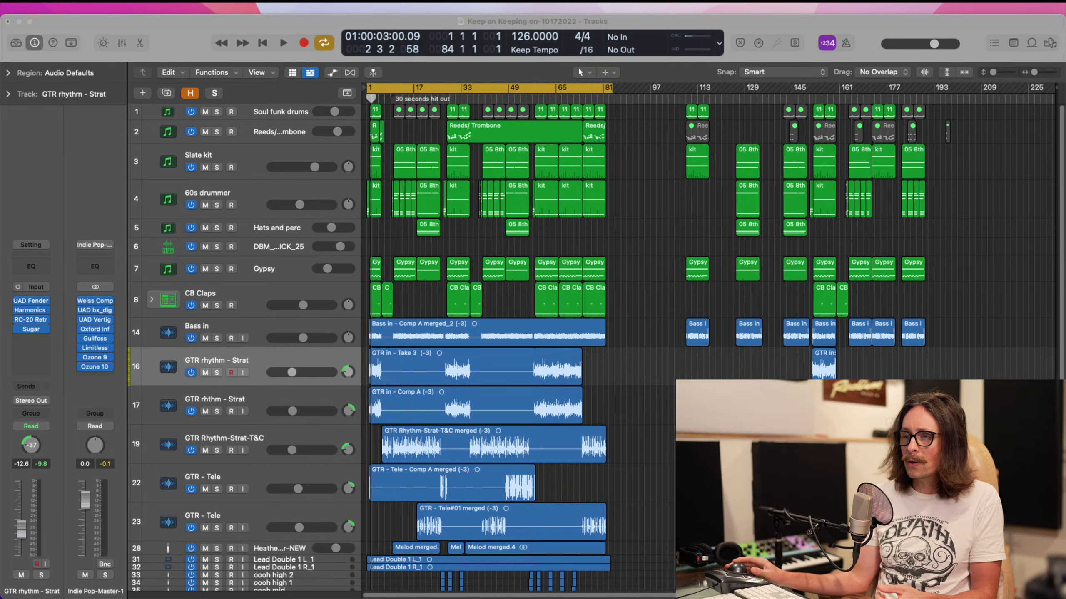
- Look through the project's arrangement, from the drum tracks down to the guitar, lead vocal and reprise tracks
scroll(503, 336, down, 5)
scroll(503, 336, up, 3)
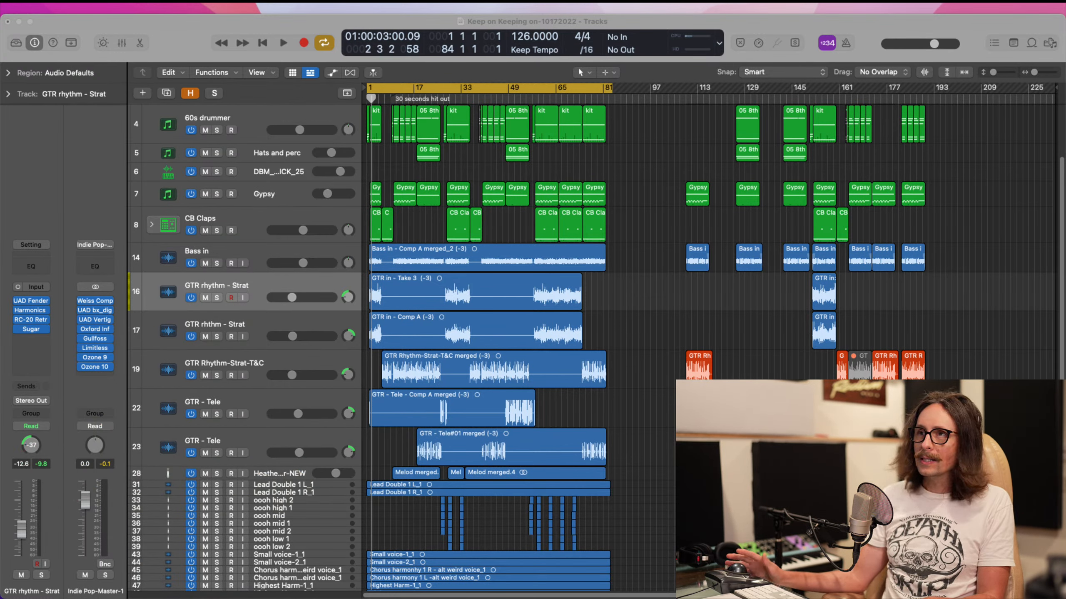
scroll(403, 347, down, 3)
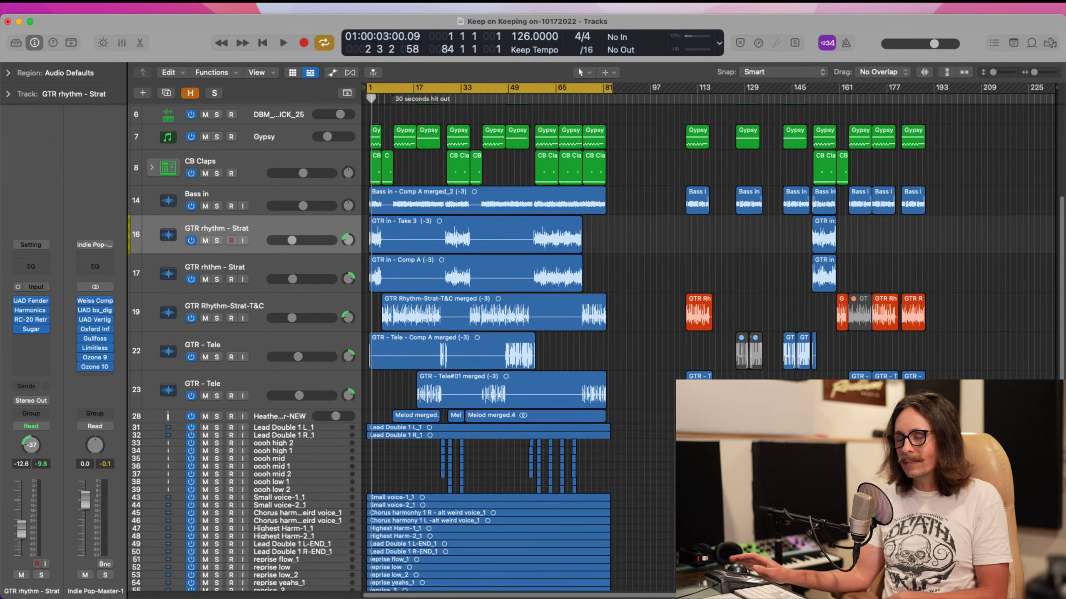
scroll(626, 380, down, 3)
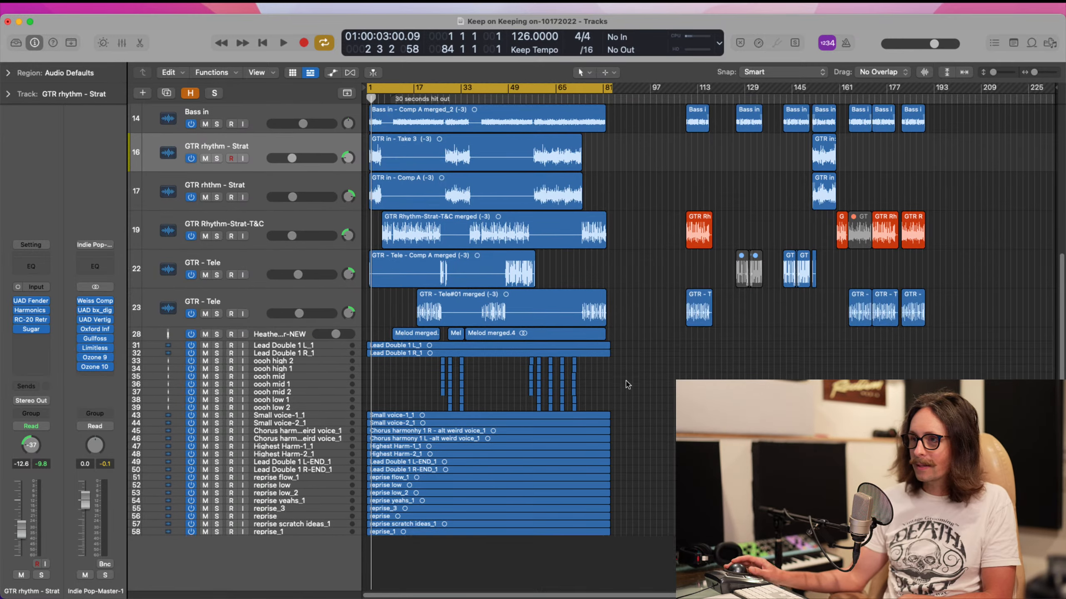
scroll(591, 309, up, 3)
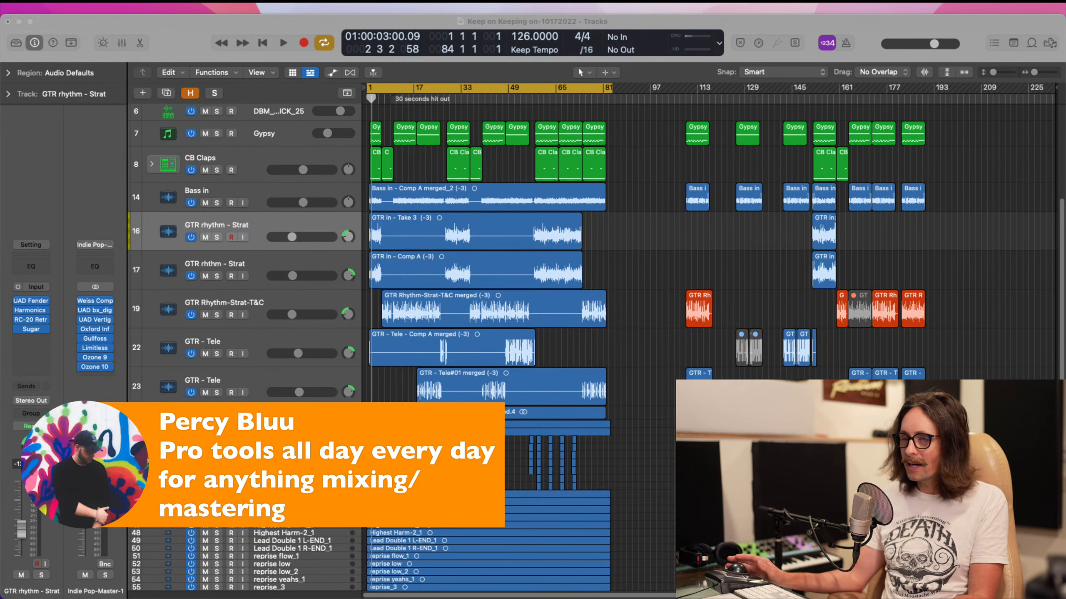
click(595, 395)
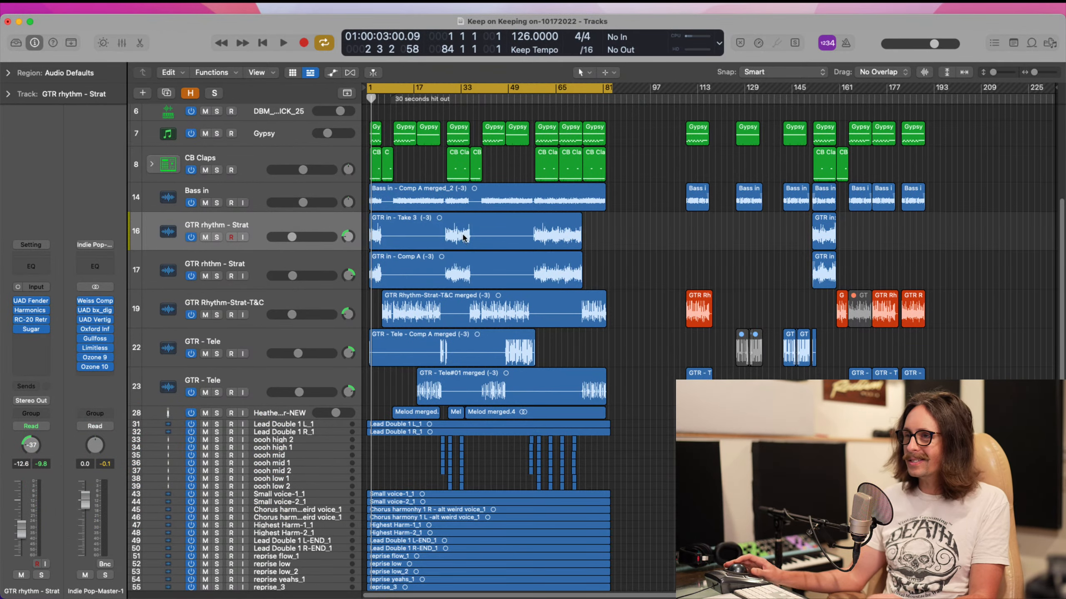
scroll(462, 231, down, 5)
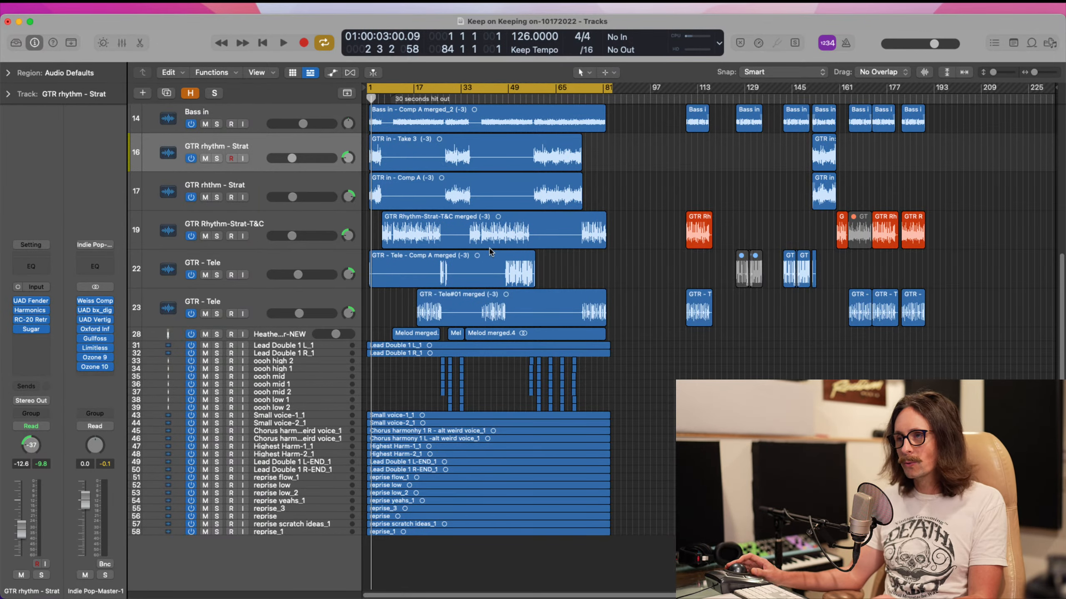
scroll(491, 252, up, 10)
scroll(491, 252, down, 10)
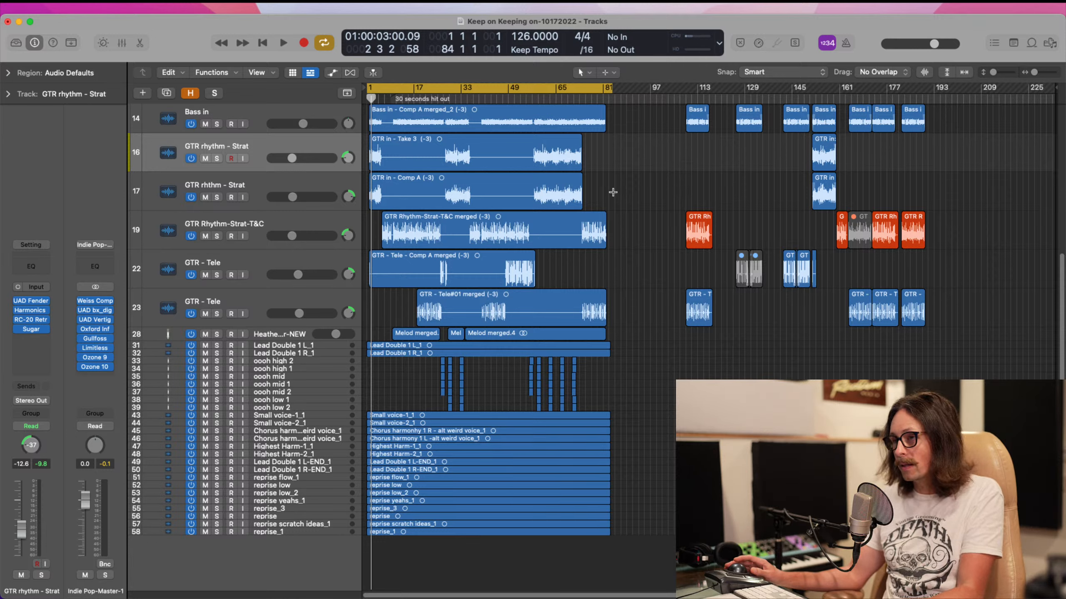
key(super+Tab)
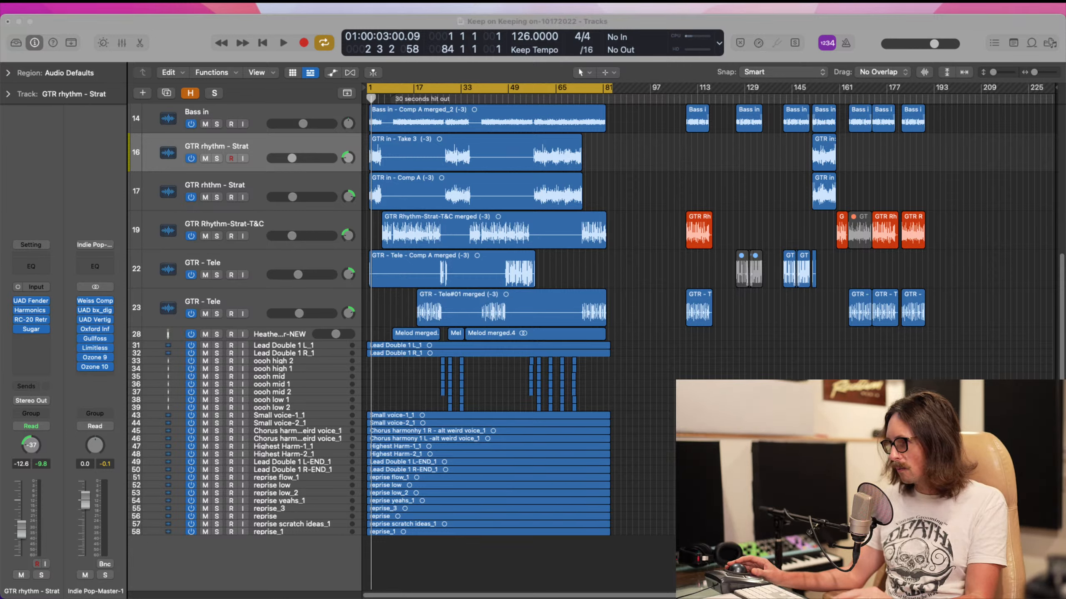
key(super+Tab)
- Play the song and lower the two Strat rhythm guitar tracks together, bringing the first to -13.0 dB
key(space)
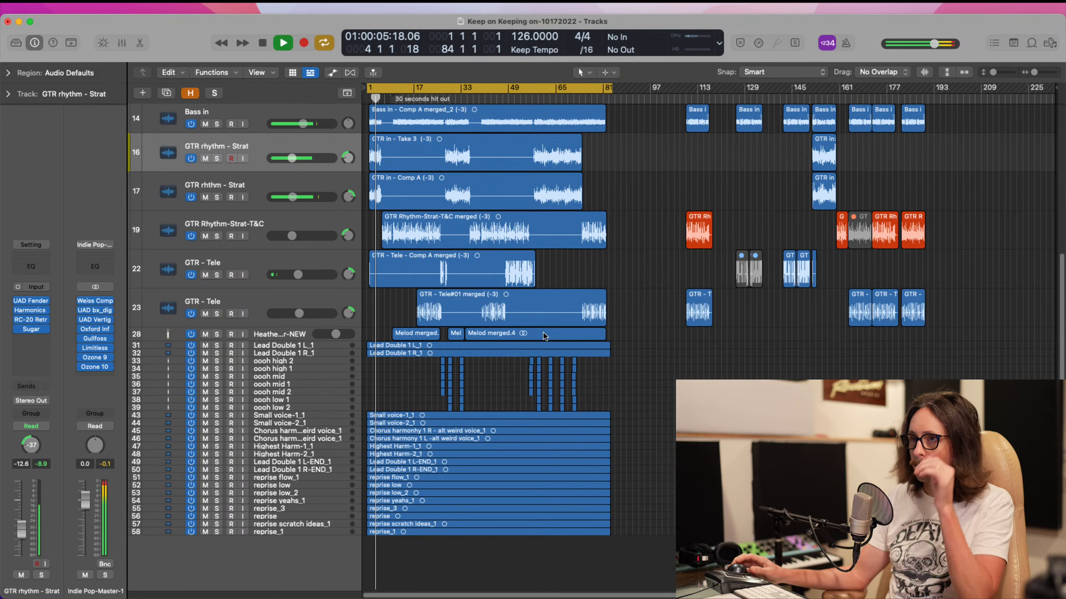
scroll(410, 308, up, 5)
scroll(410, 308, up, 3)
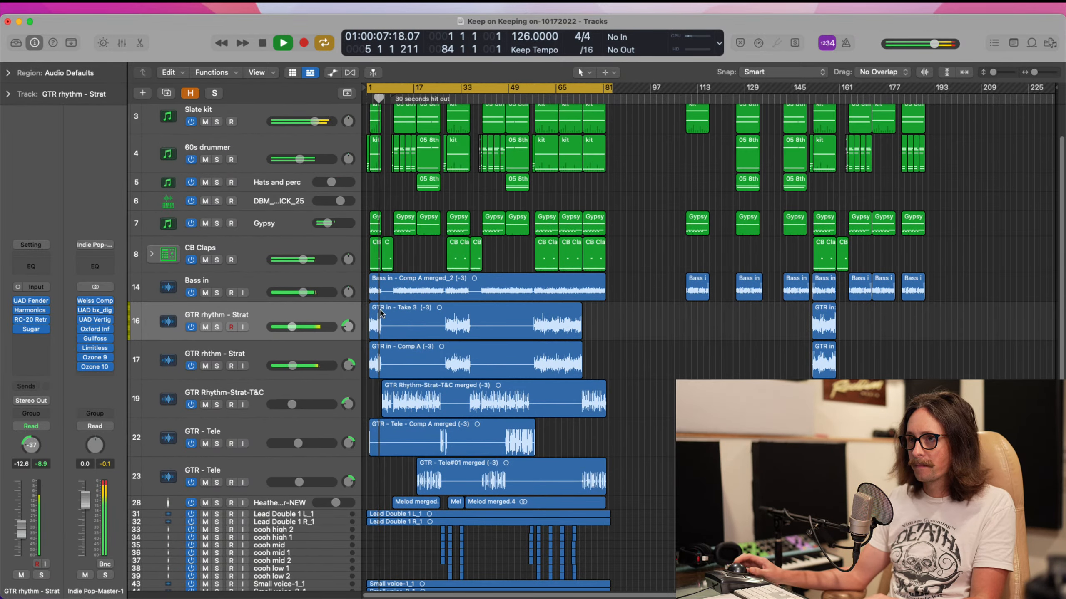
shift+click(293, 354)
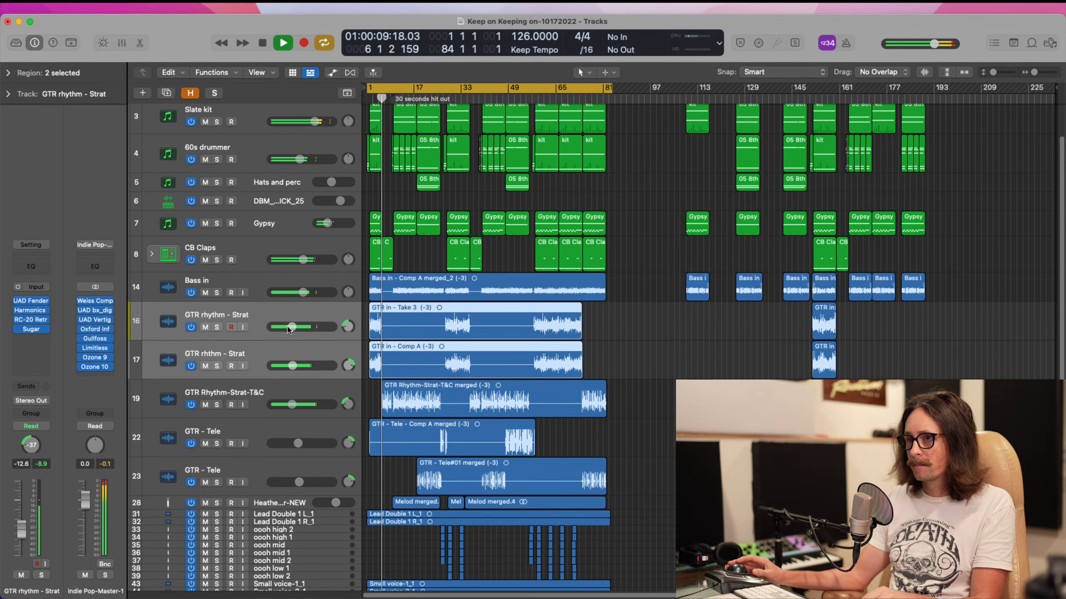
drag(291, 327, 287, 328)
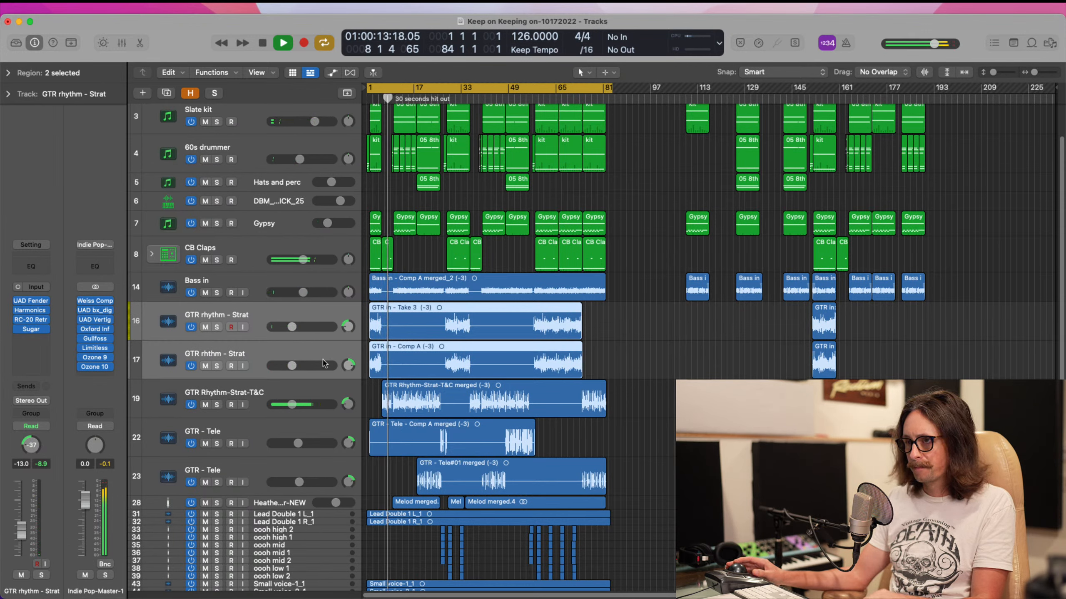
- Colour all vocal regions purple, from the lead vocal track down to reprise_1
scroll(462, 373, down, 5)
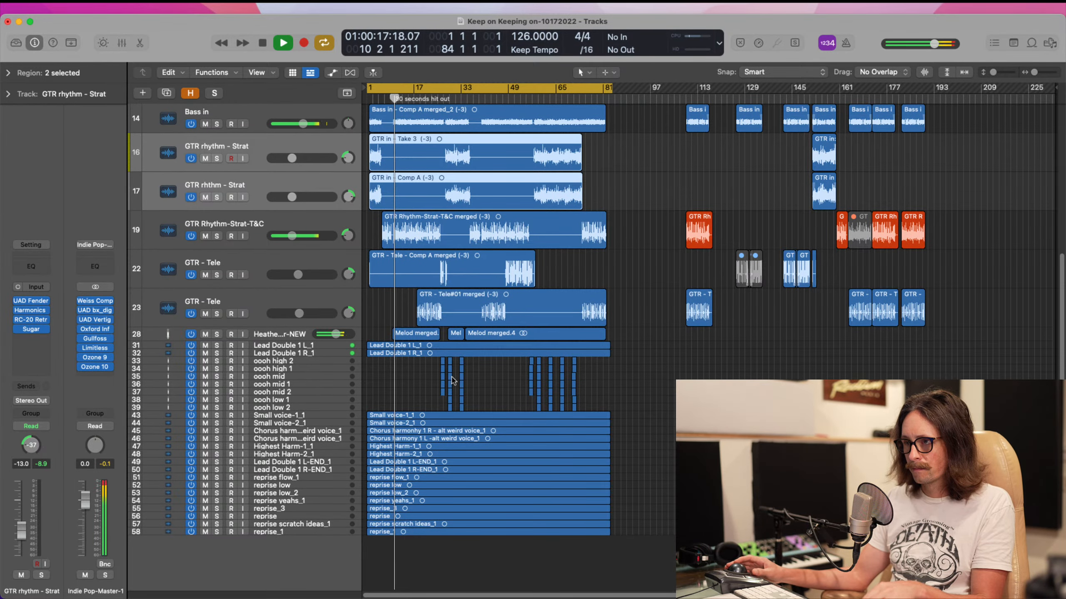
click(454, 333)
drag(454, 333, 359, 513)
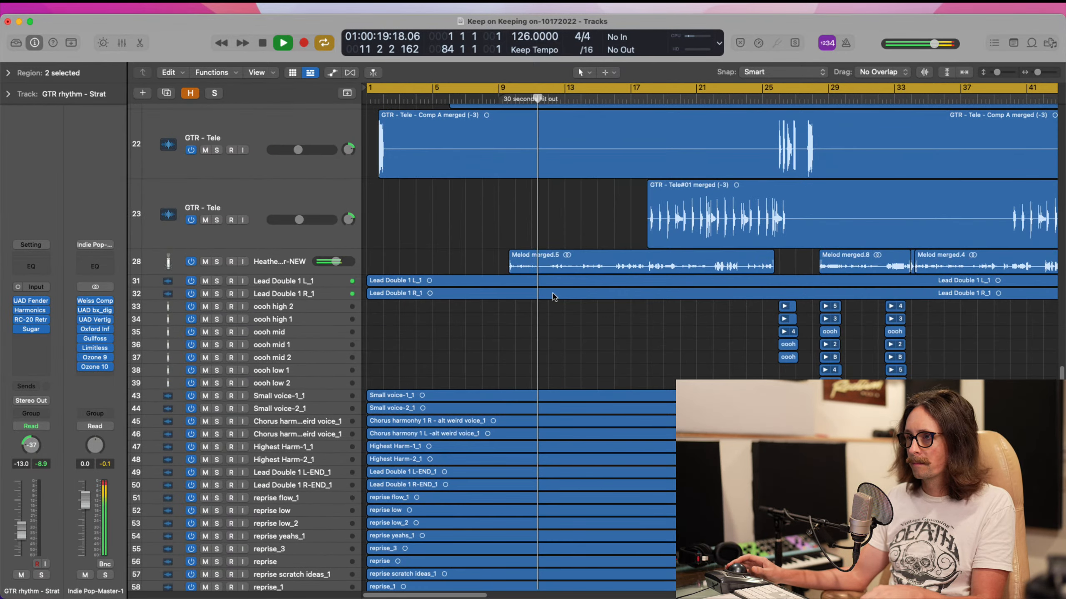
ctrl+alt+click(463, 364)
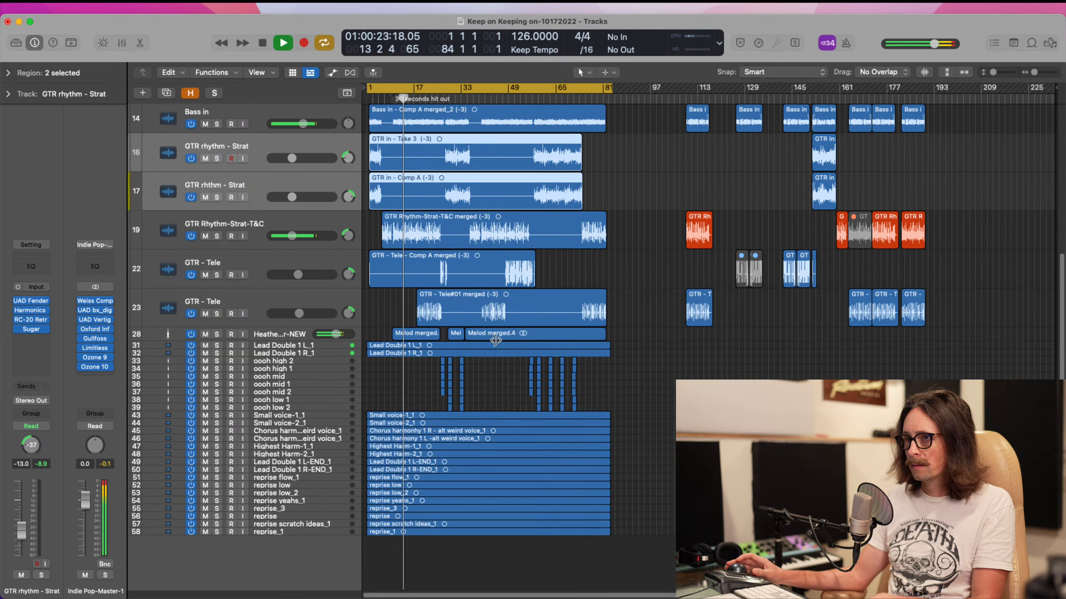
drag(649, 277, 342, 571)
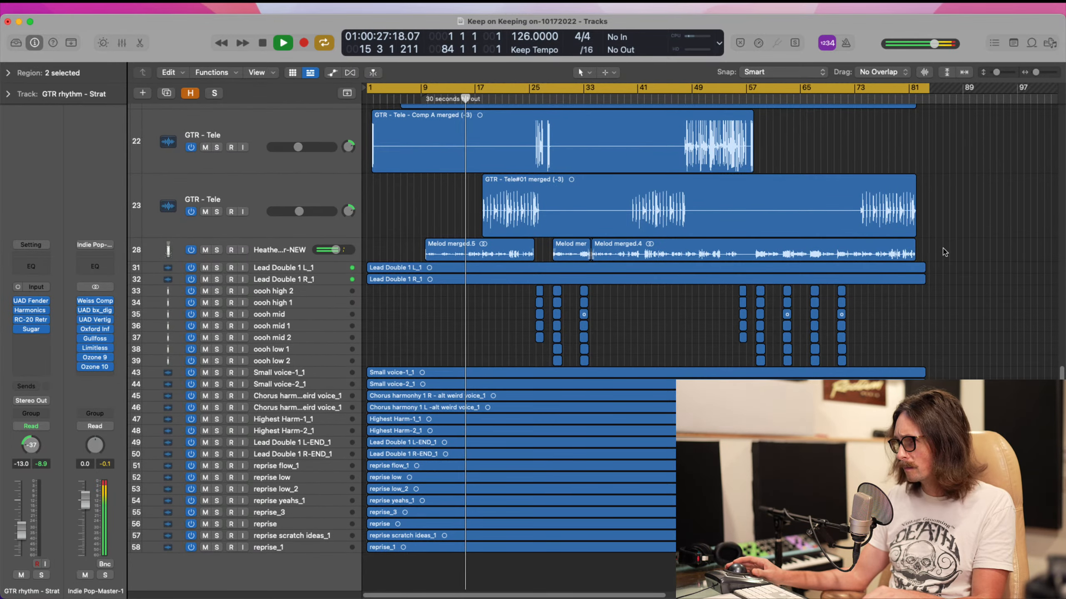
drag(943, 247, 369, 565)
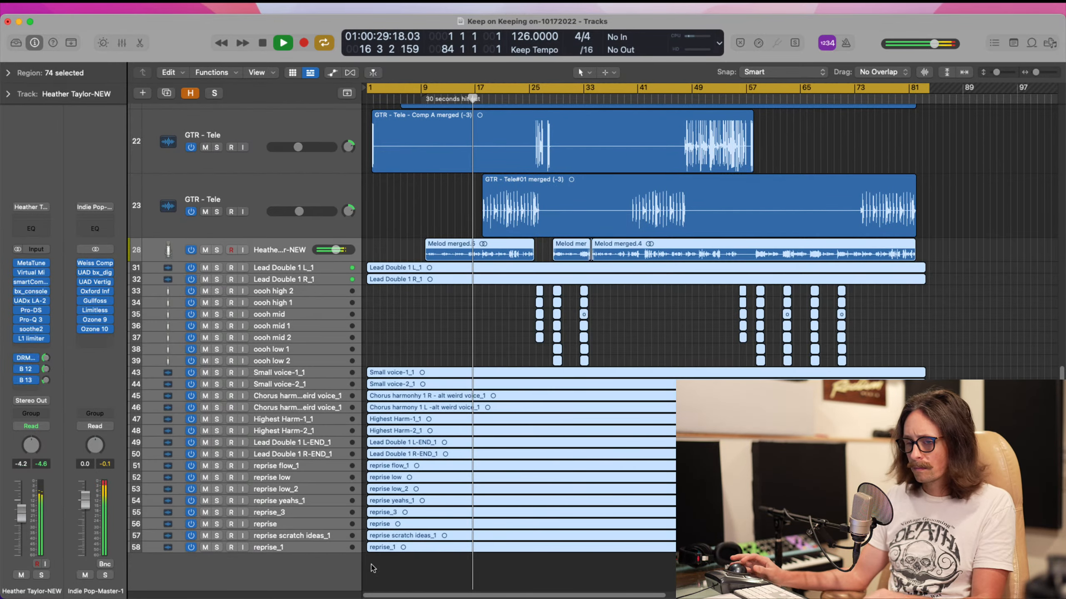
key(alt+c)
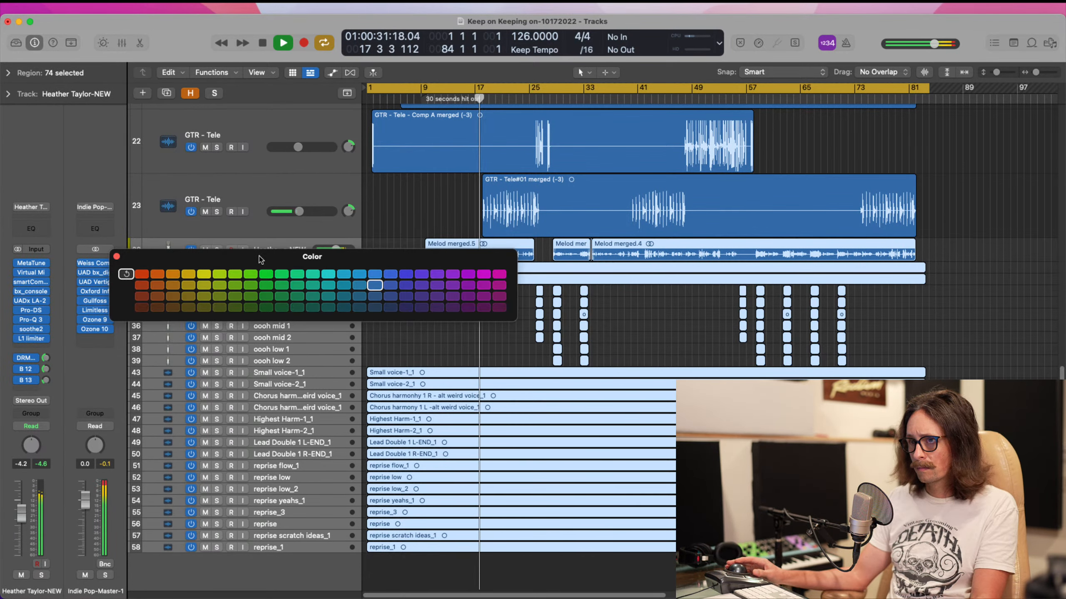
click(452, 274)
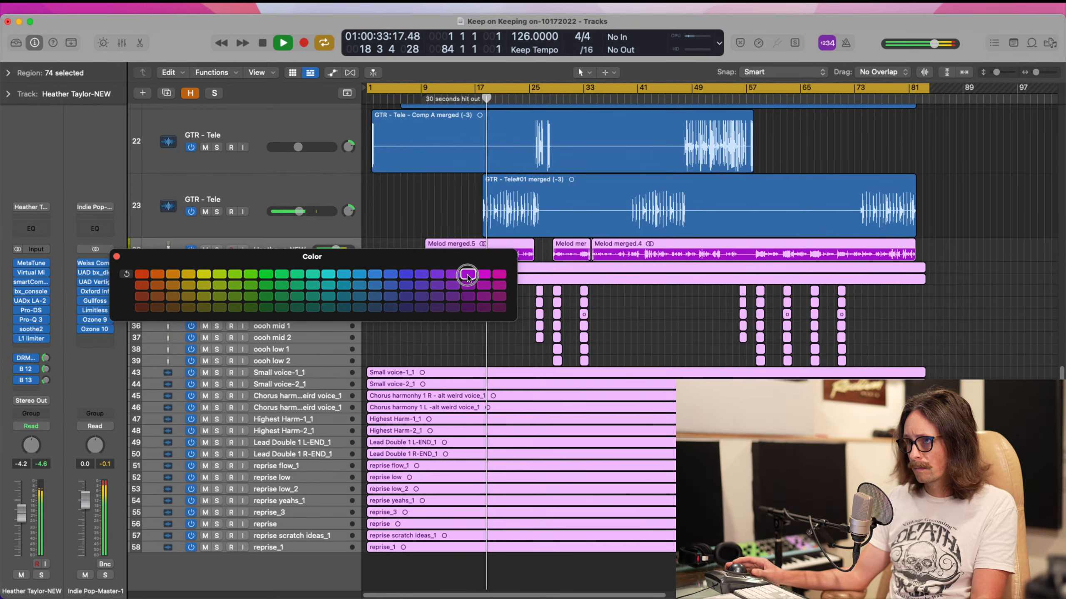
click(116, 257)
- Examine the lead double, oooh and harmony vocal regions up close, dismissing the system overload alert and clearing the region selection
scroll(420, 332, down, 1)
drag(458, 335, 609, 481)
scroll(783, 354, right, 10)
ctrl+alt+click(784, 355)
ctrl+alt+click(784, 355)
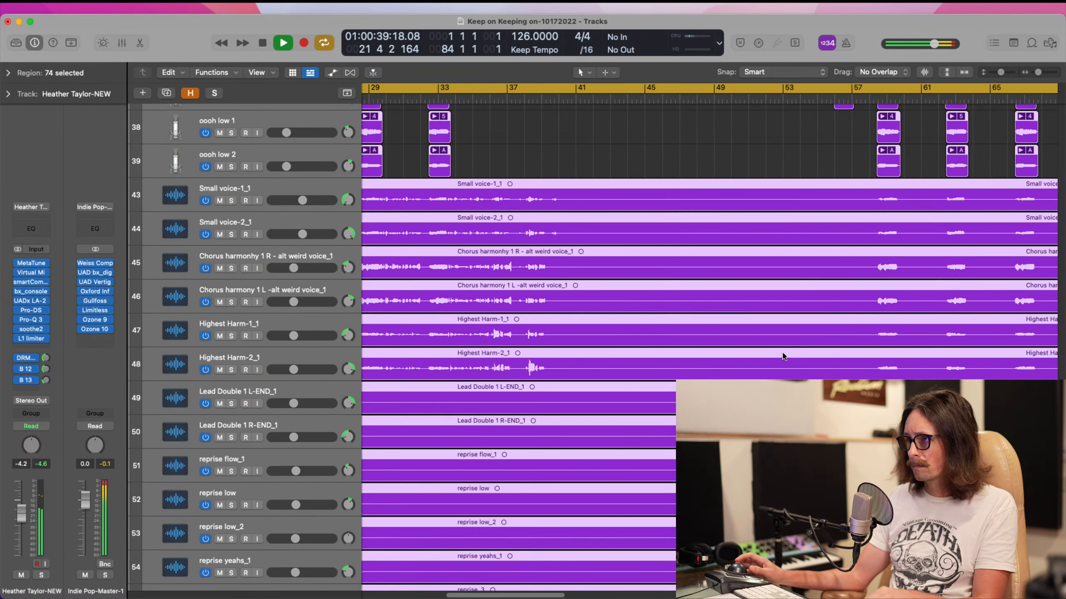
scroll(546, 271, left, 8)
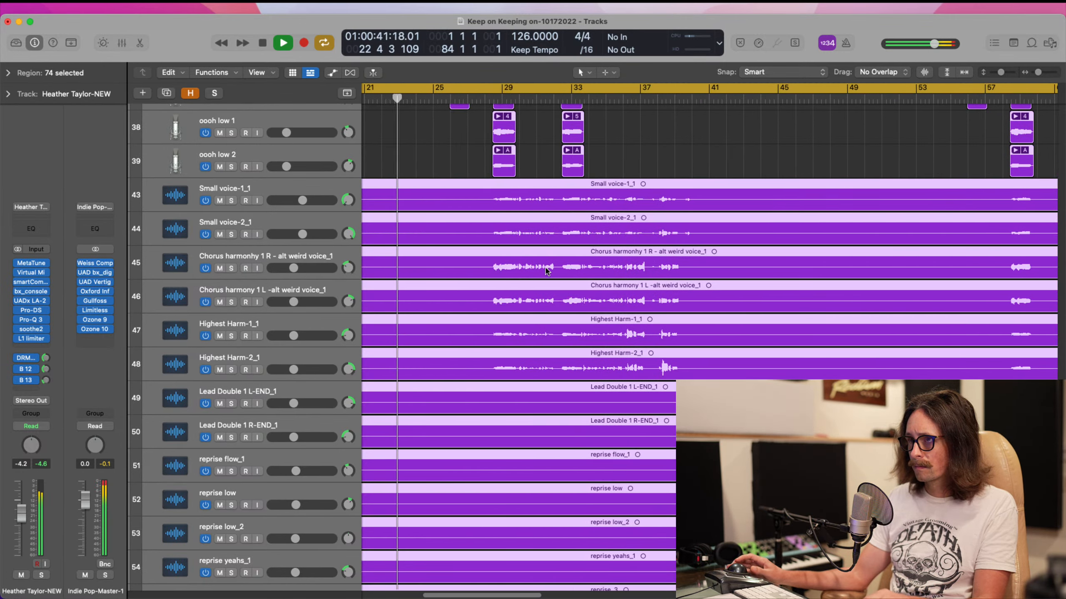
scroll(546, 269, up, 10)
scroll(472, 334, down, 2)
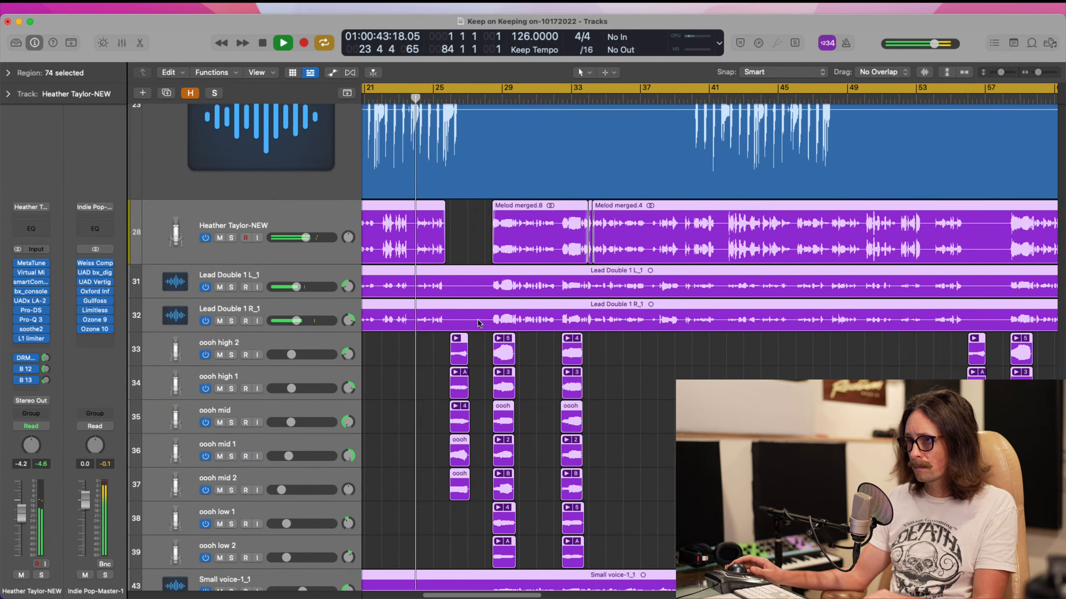
scroll(479, 321, down, 1)
scroll(479, 322, down, 7)
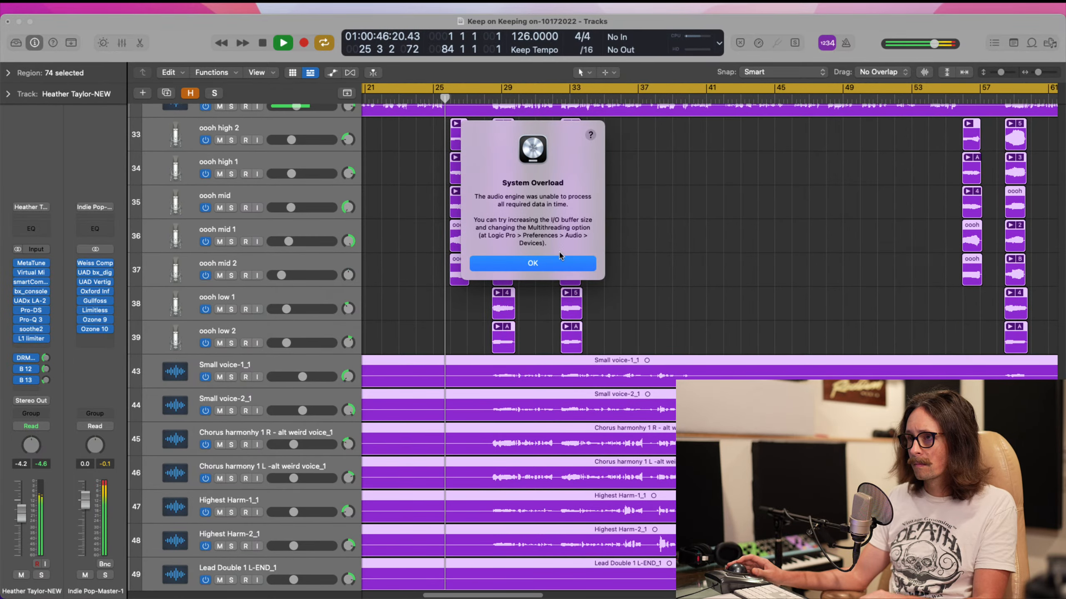
click(553, 264)
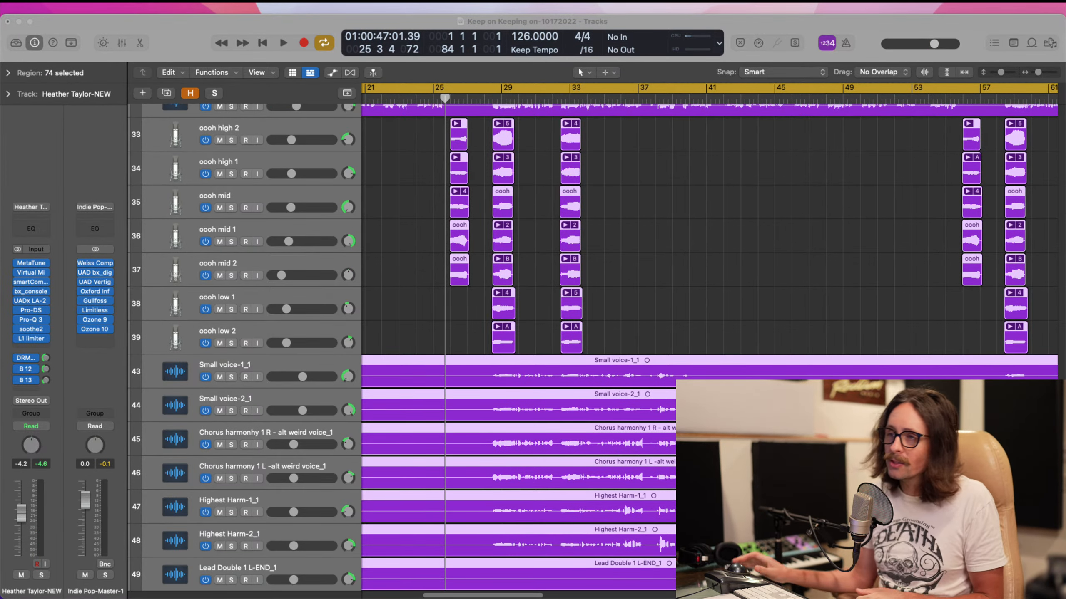
click(658, 251)
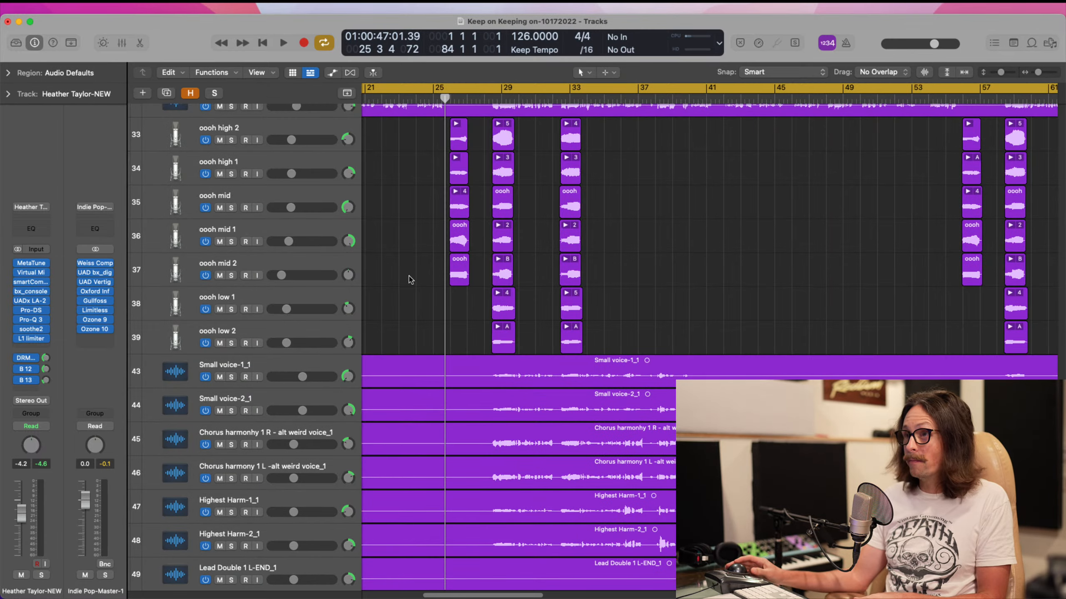
- Select the lead vocal track with its regions and place the playhead at bar 10
scroll(409, 279, up, 6)
scroll(409, 280, up, 2)
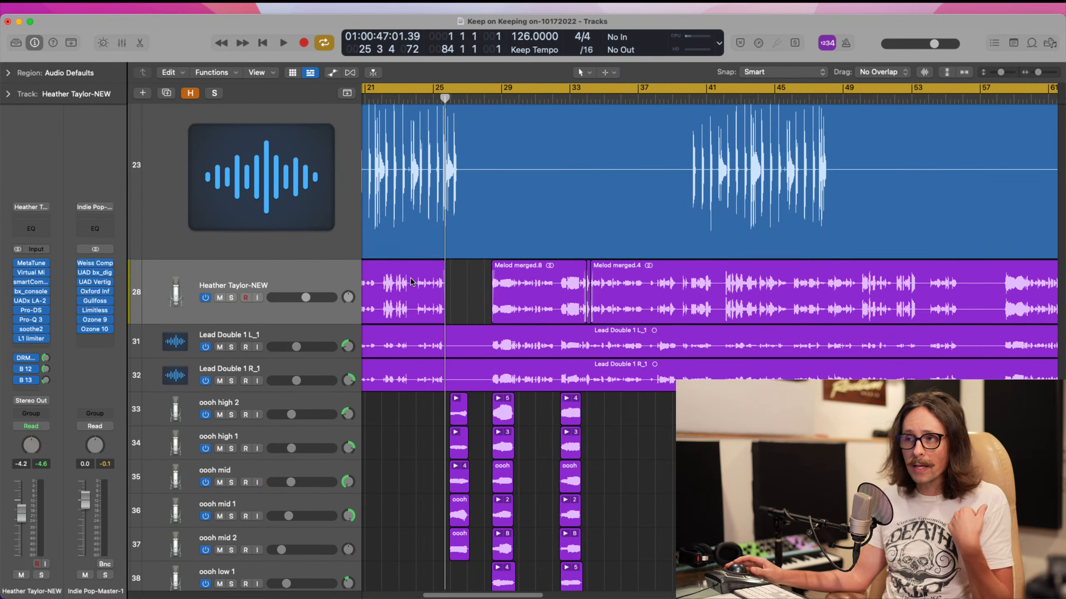
scroll(449, 341, left, 8)
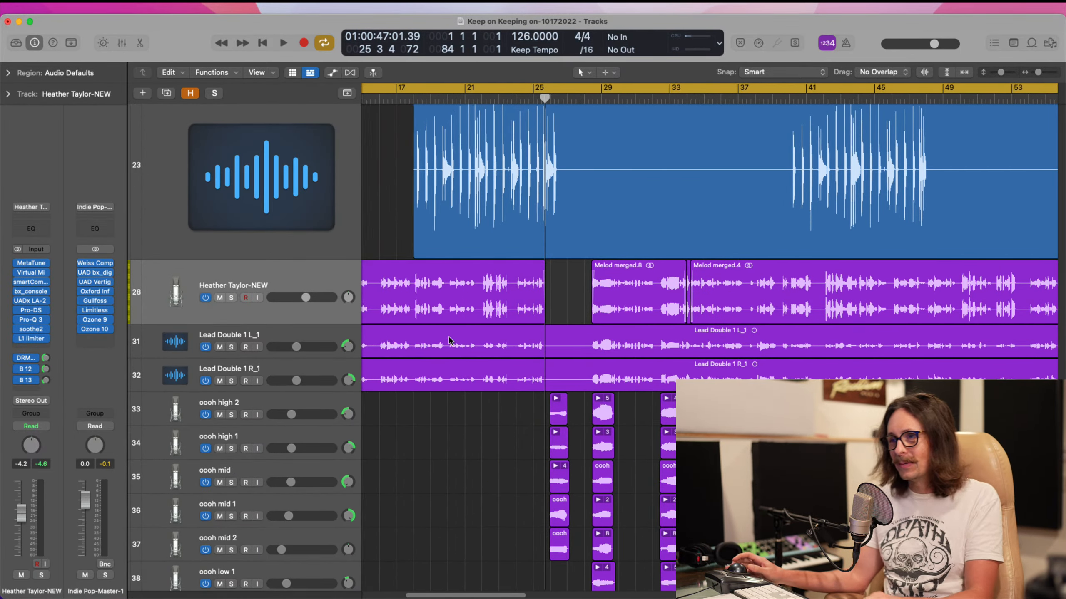
scroll(579, 334, left, 2)
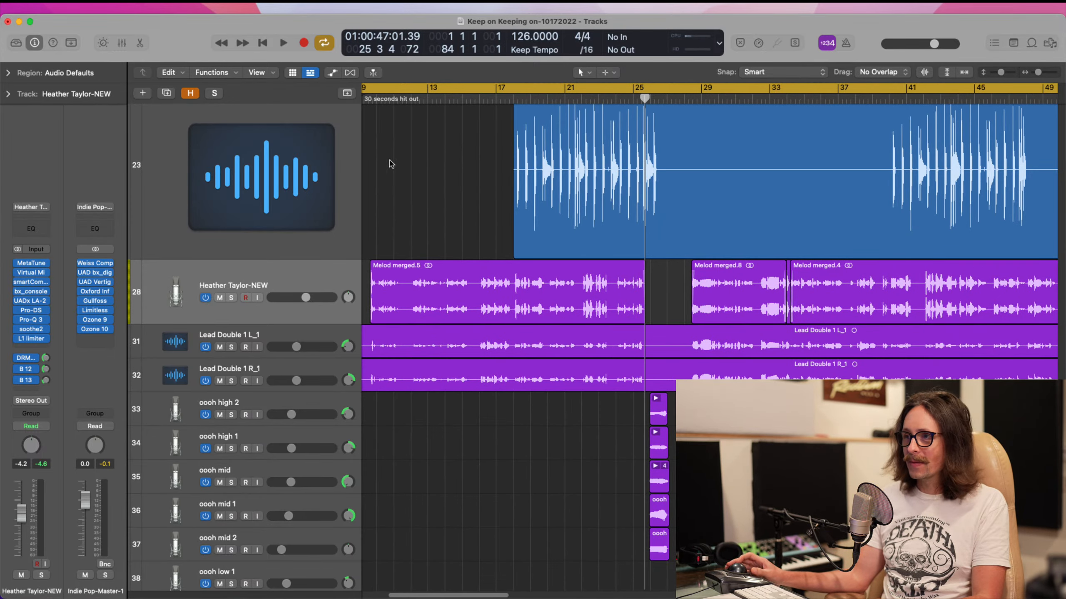
click(286, 278)
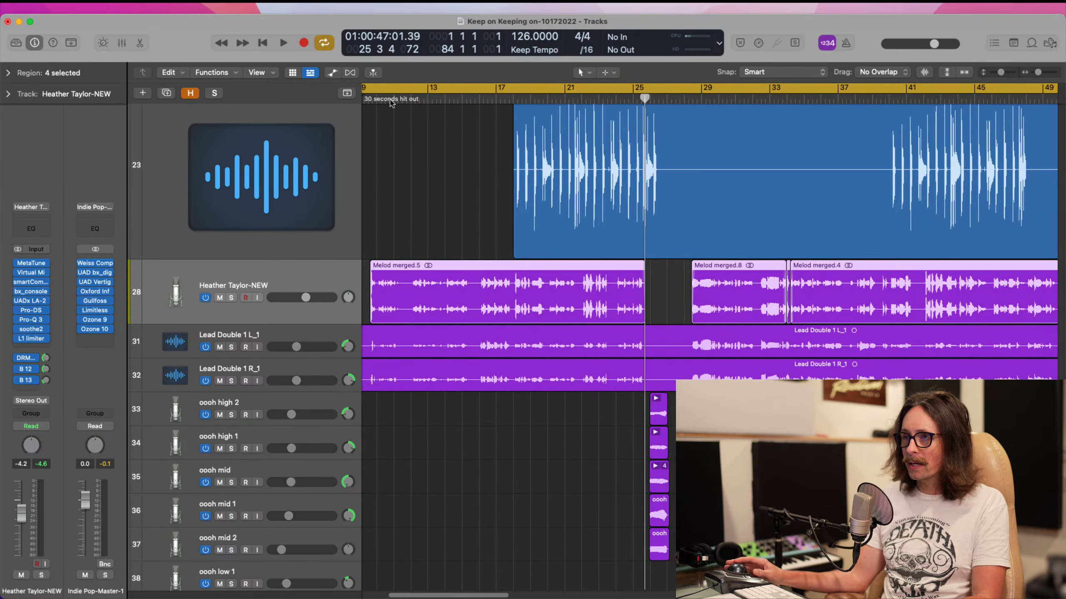
click(375, 100)
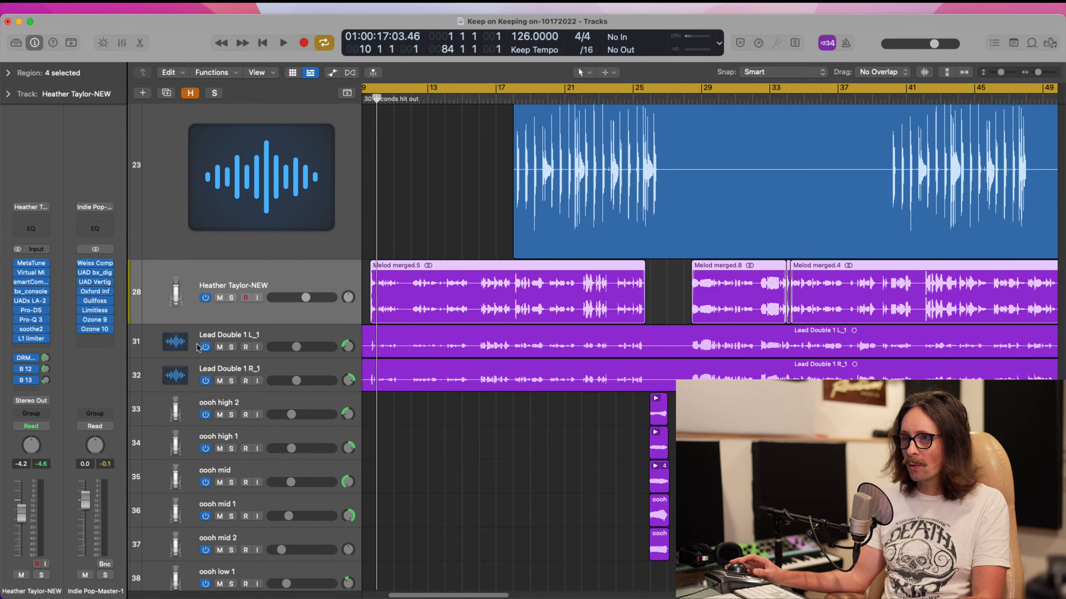
click(220, 347)
click(220, 382)
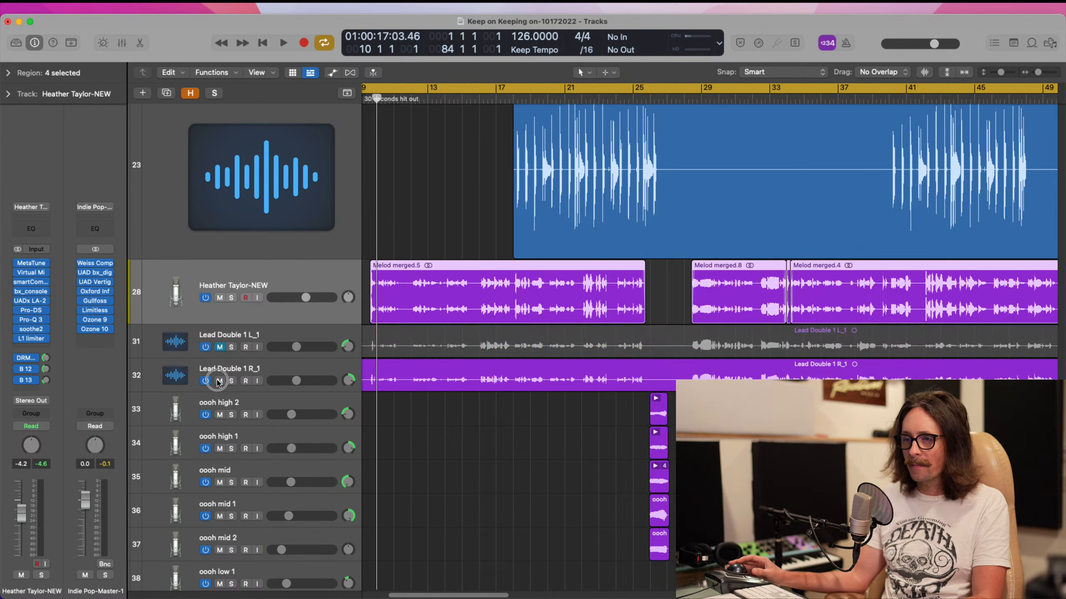
click(219, 381)
click(220, 347)
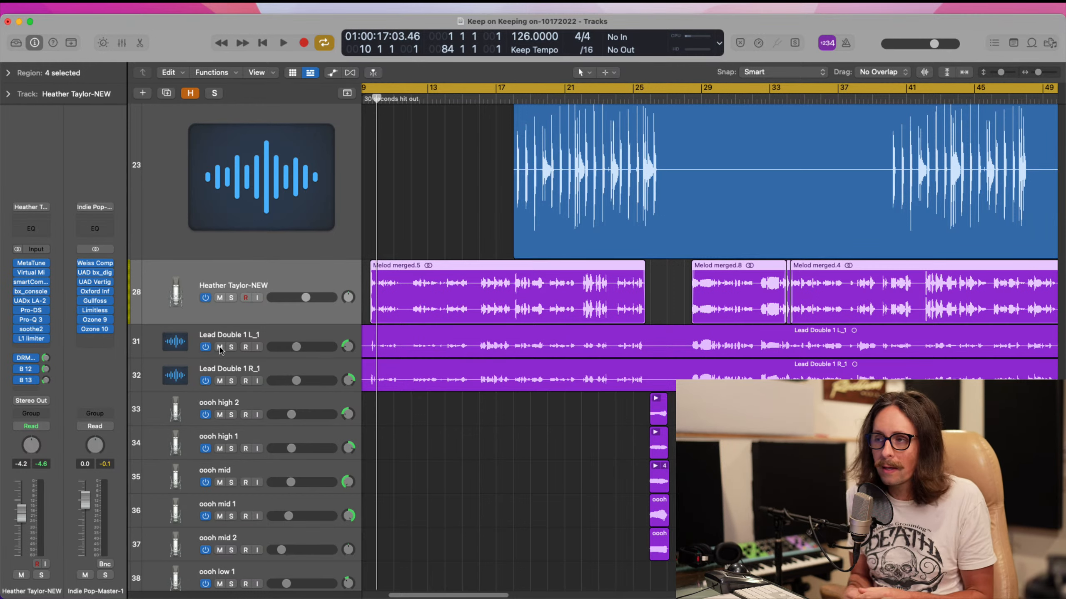
- Mute the Lead Double 1 L_1 and Lead Double 1 R_1 tracks and turn off cycle mode
scroll(464, 370, left, 3)
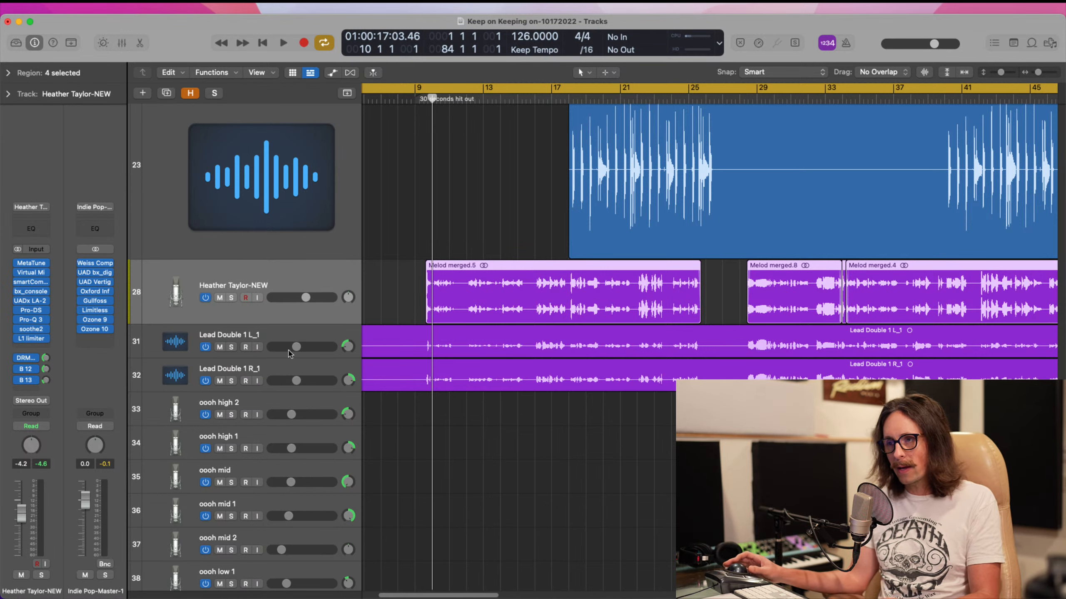
drag(220, 347, 219, 381)
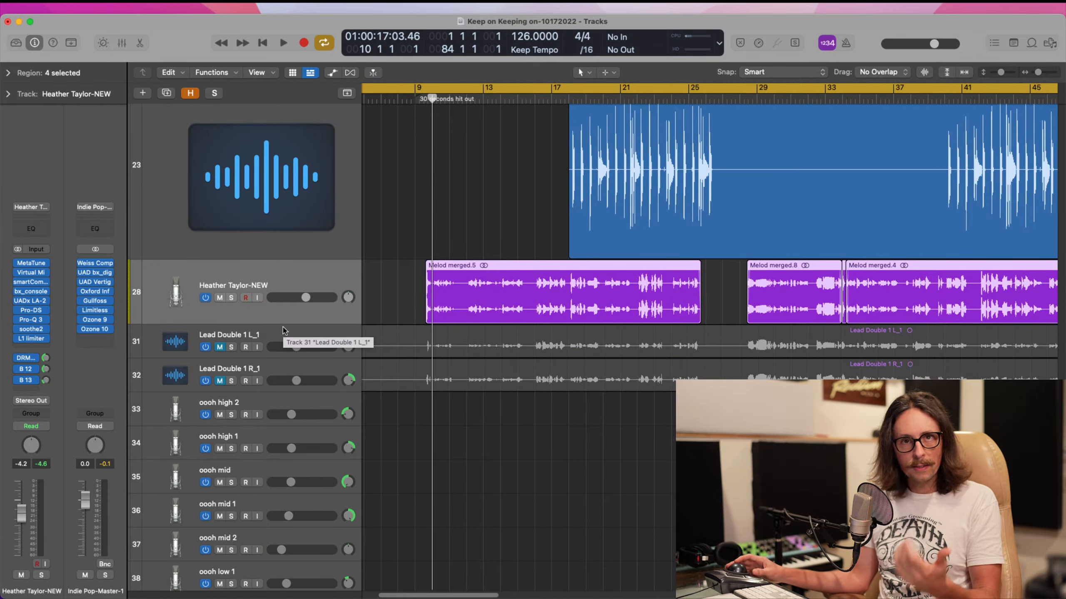
click(416, 88)
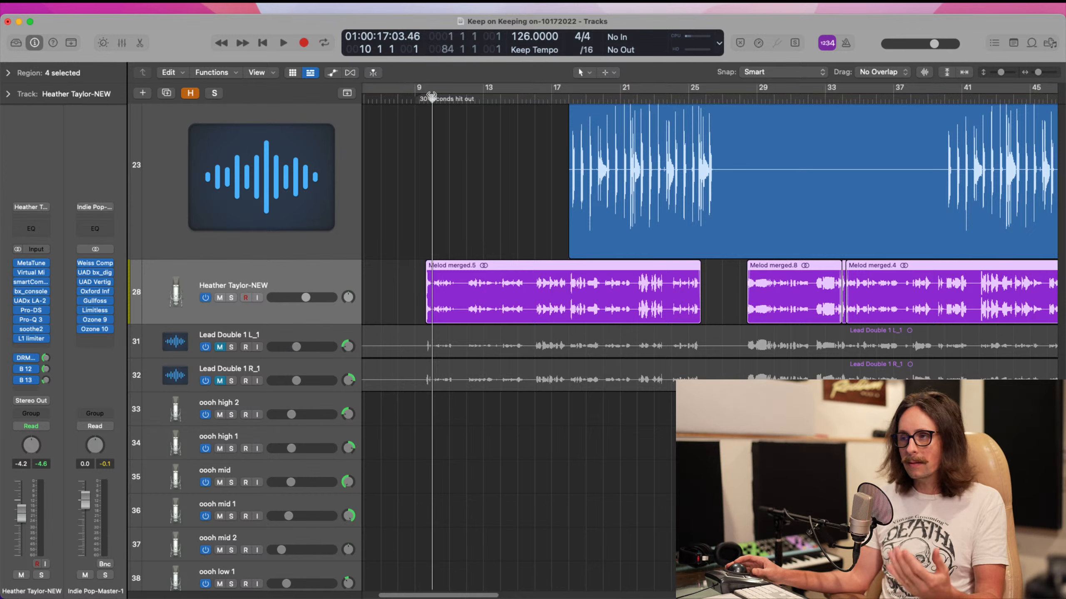
- Play the lead vocal from bar 9 to about bar 19 with both Lead Double tracks muted, and clear the region selection
click(416, 99)
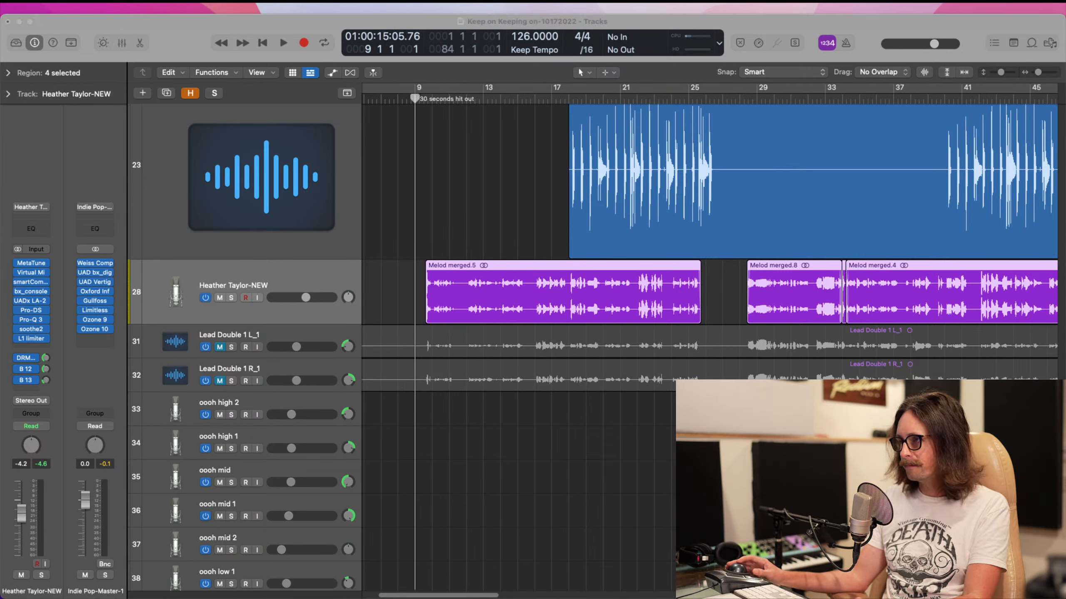
click(483, 387)
key(space)
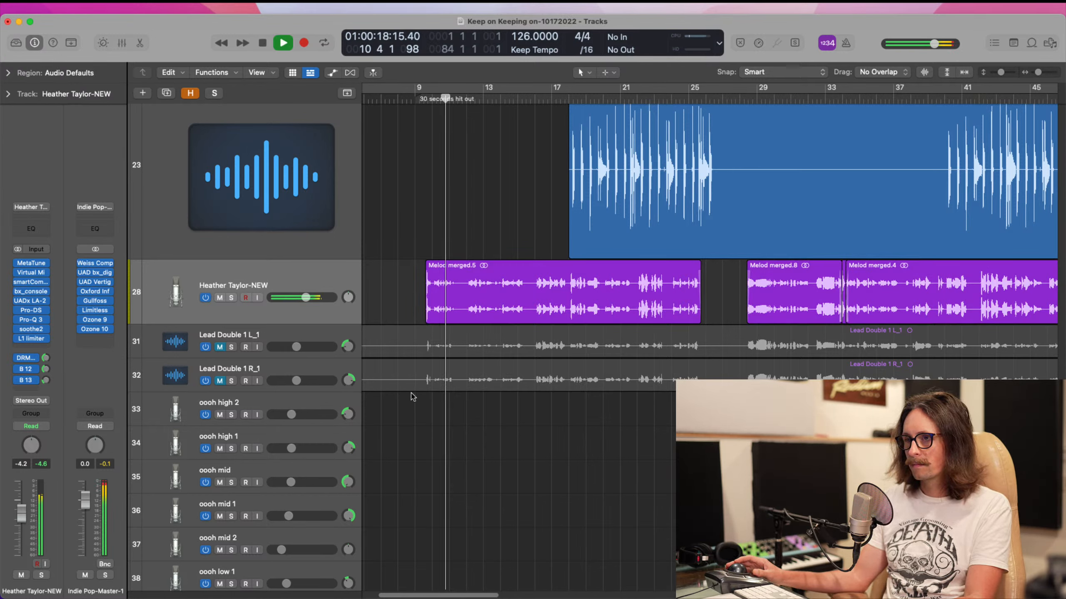
click(217, 339)
shift+click(214, 370)
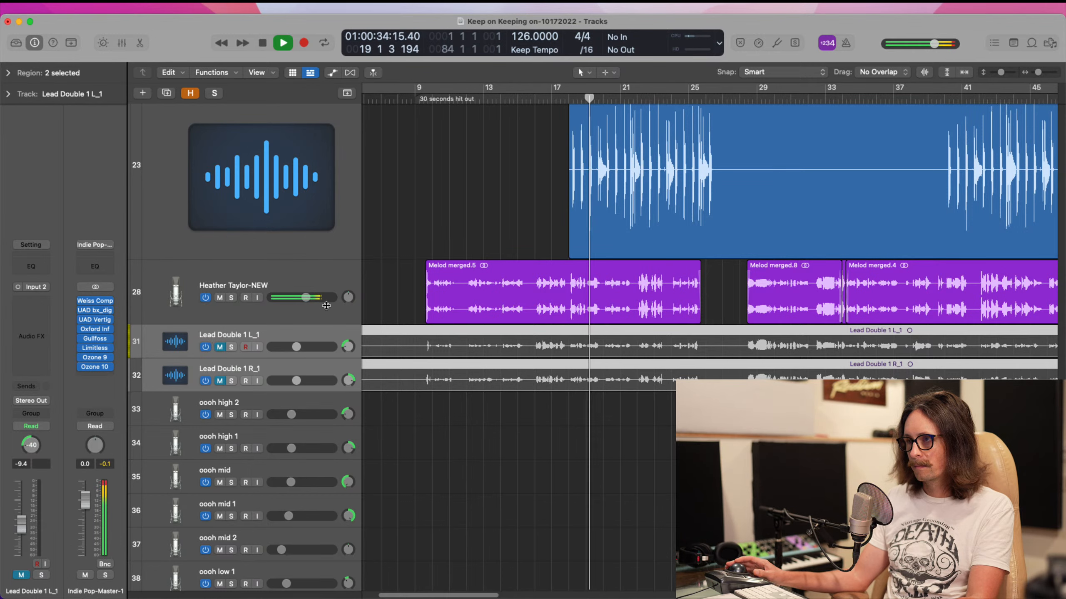
key(space)
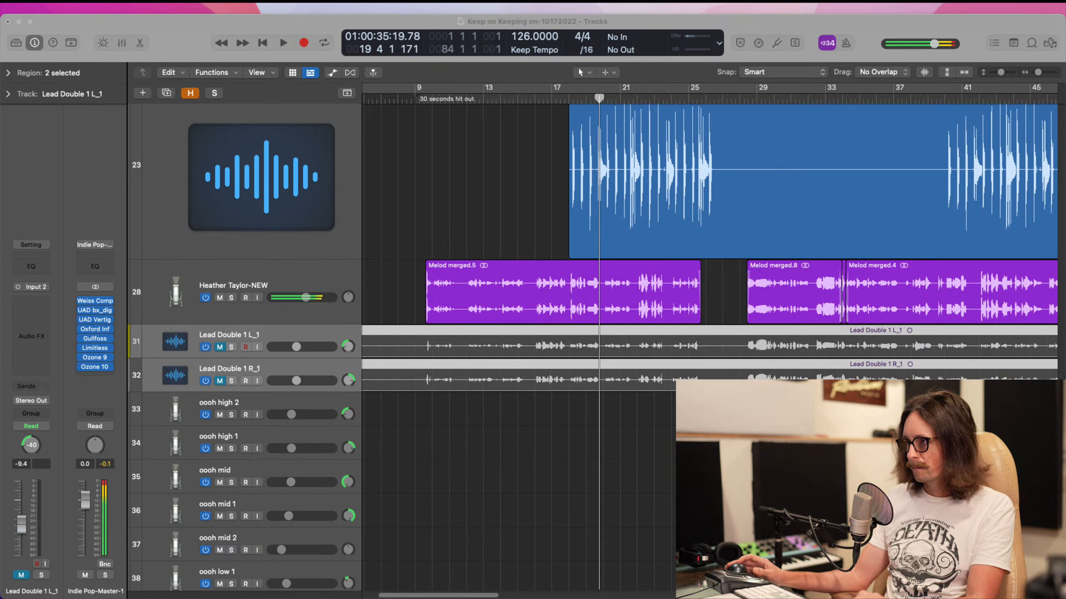
click(514, 513)
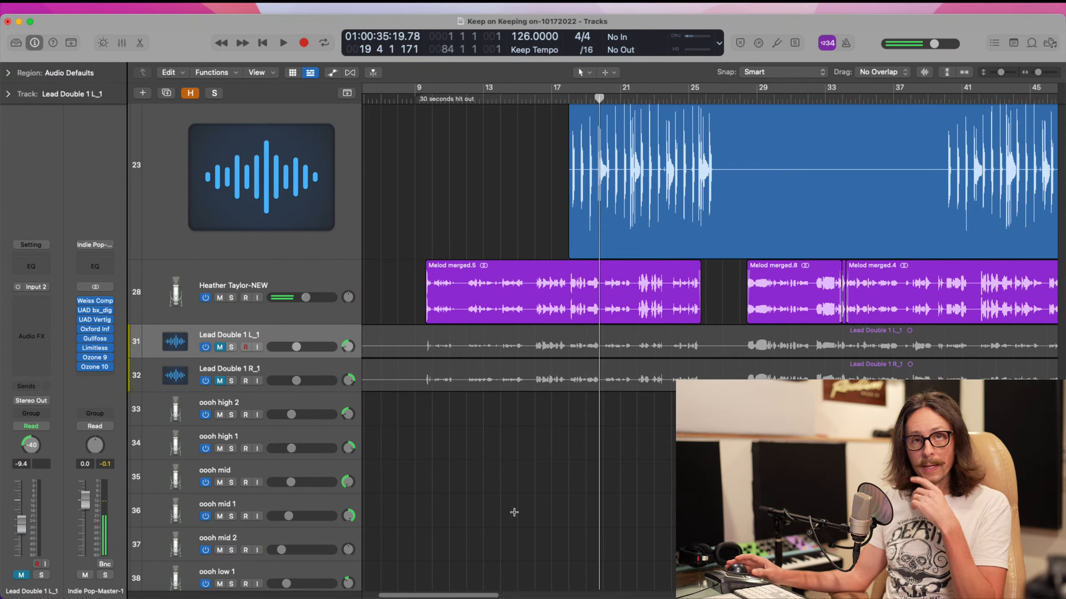
- Inspect the MetaTune pitch-correction settings on the lead vocal track, including the doubler controls, and close the plug-in
click(254, 282)
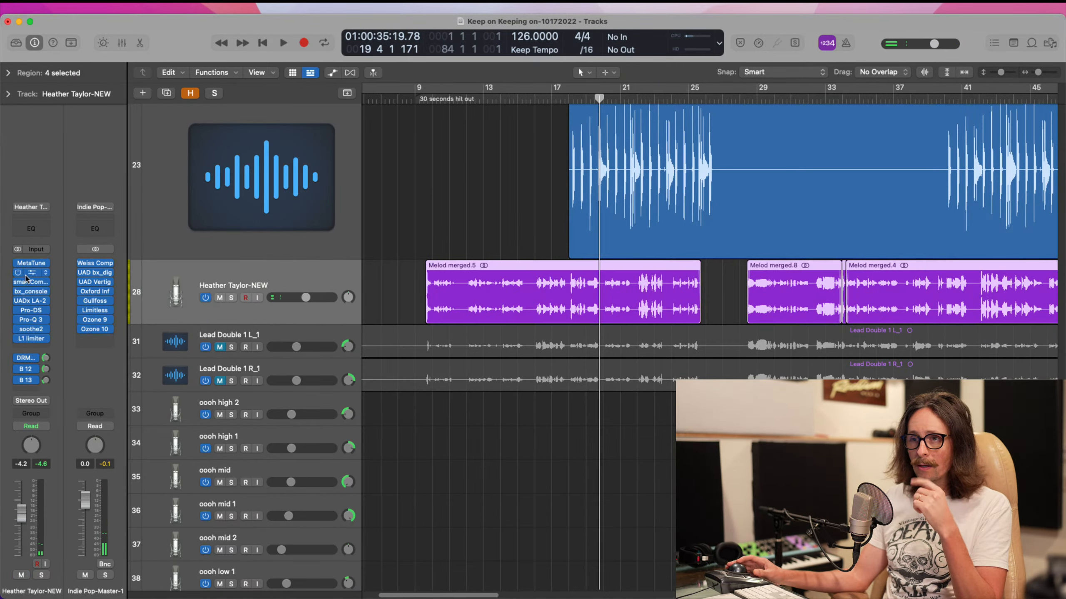
mouse_move(110, 332)
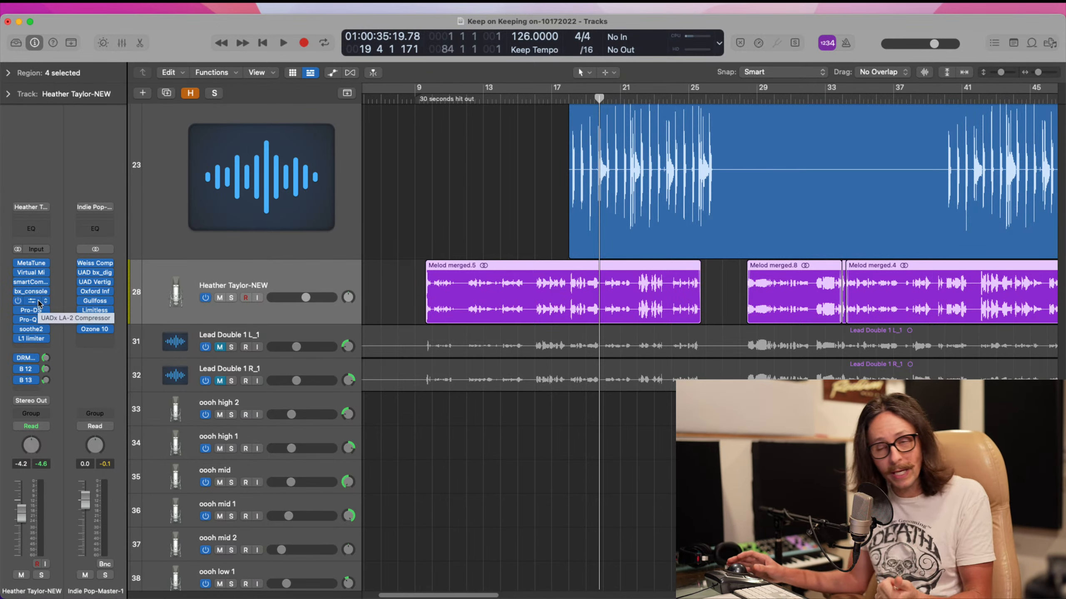
click(36, 265)
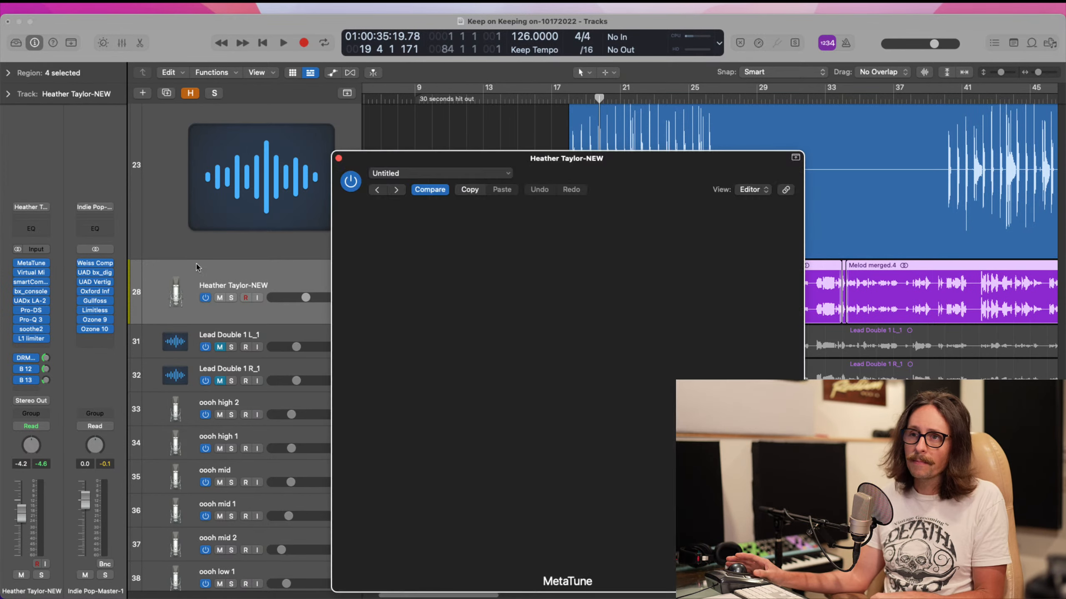
drag(598, 165, 603, 98)
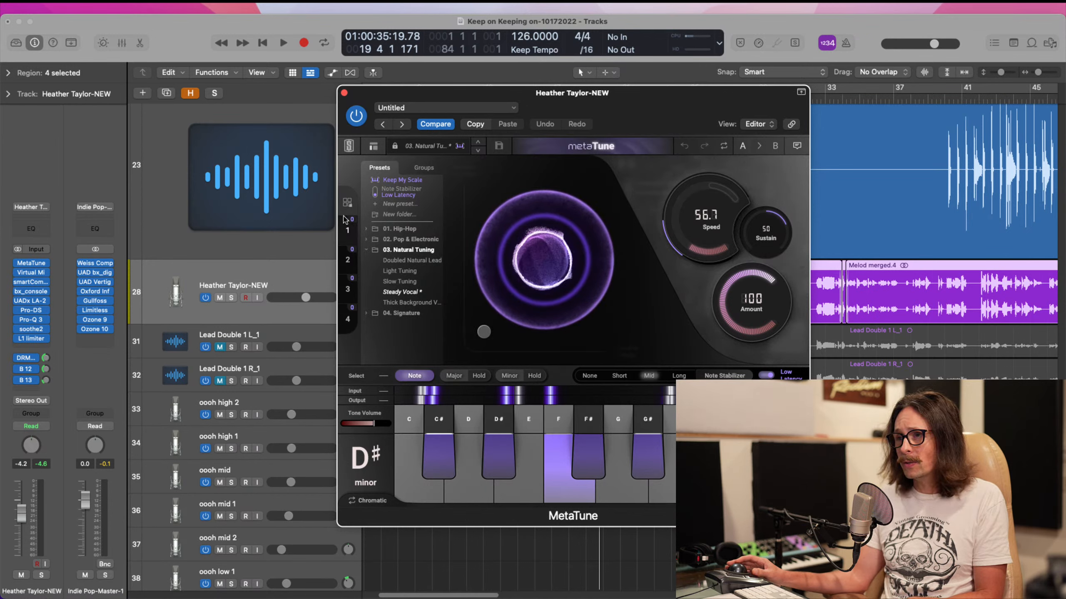
mouse_move(478, 322)
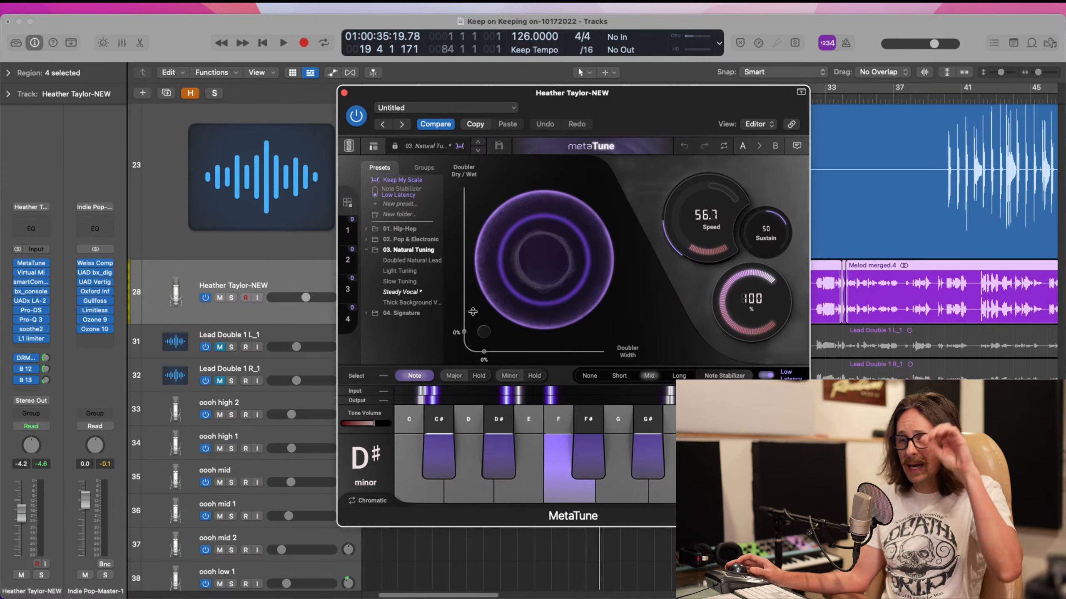
click(344, 93)
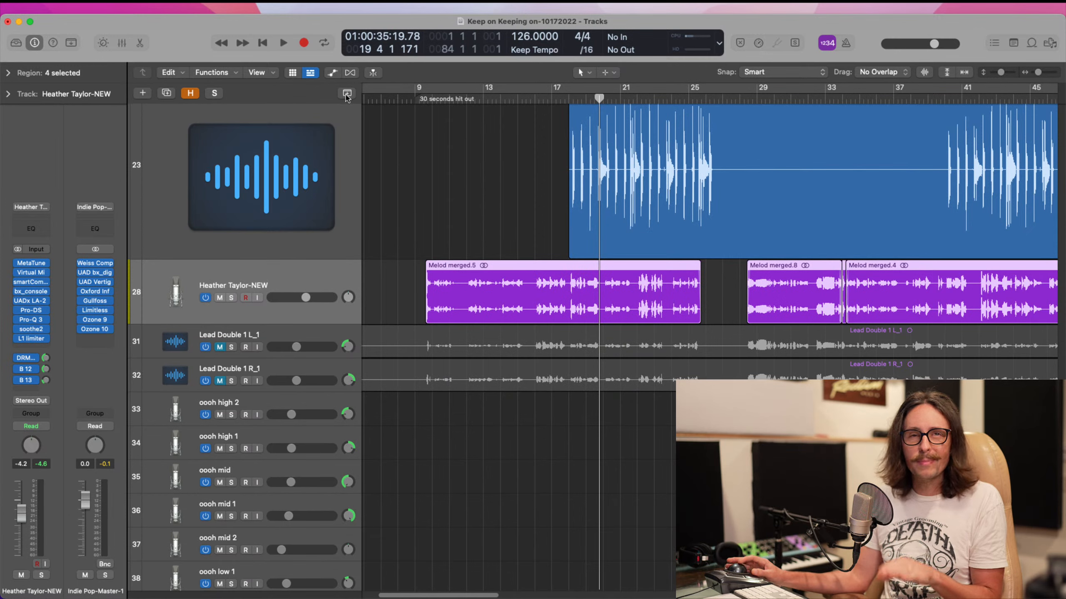
- Inspect the Virtual Mix Rack modules on the lead vocal, with the plug-in window clear of the webcam area, and close it
click(33, 274)
drag(583, 167, 509, 86)
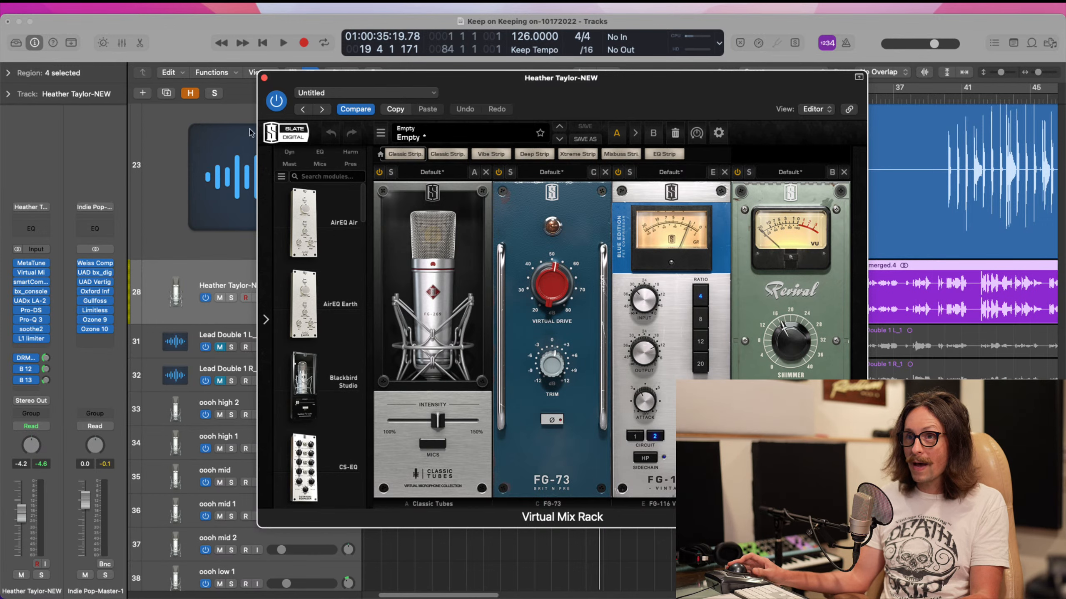
click(264, 78)
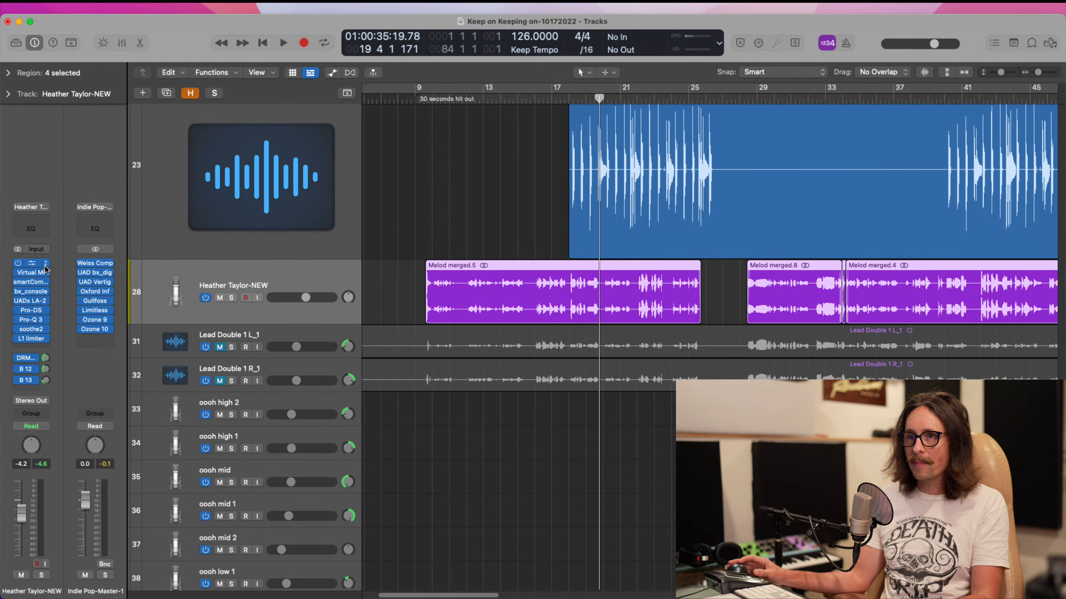
- Play the lead vocal from bar 9 to compare its sound with Virtual Mix Rack bypassed and enabled
click(414, 100)
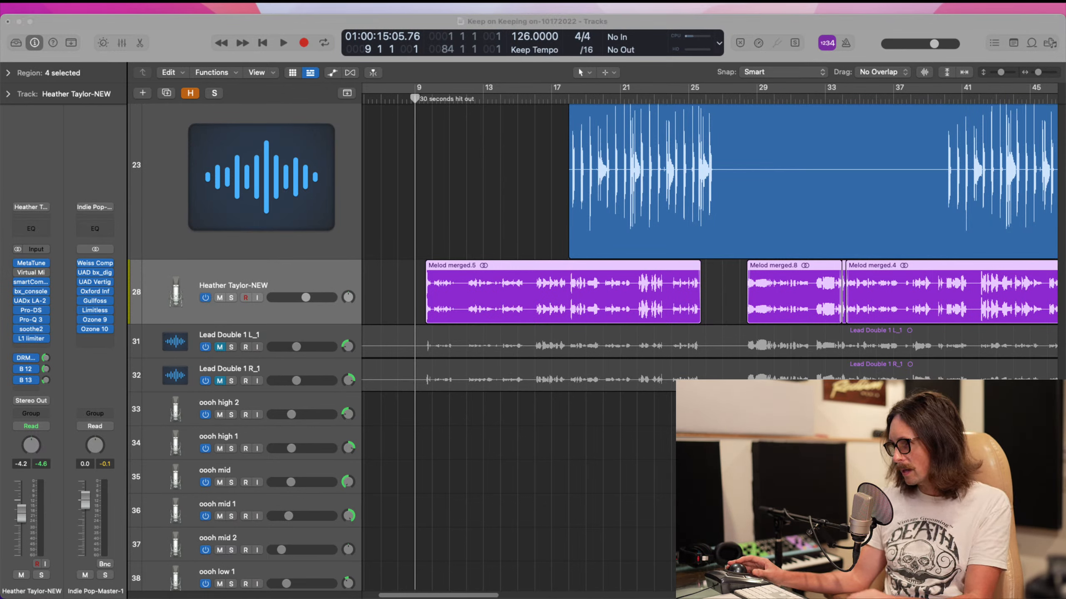
click(296, 394)
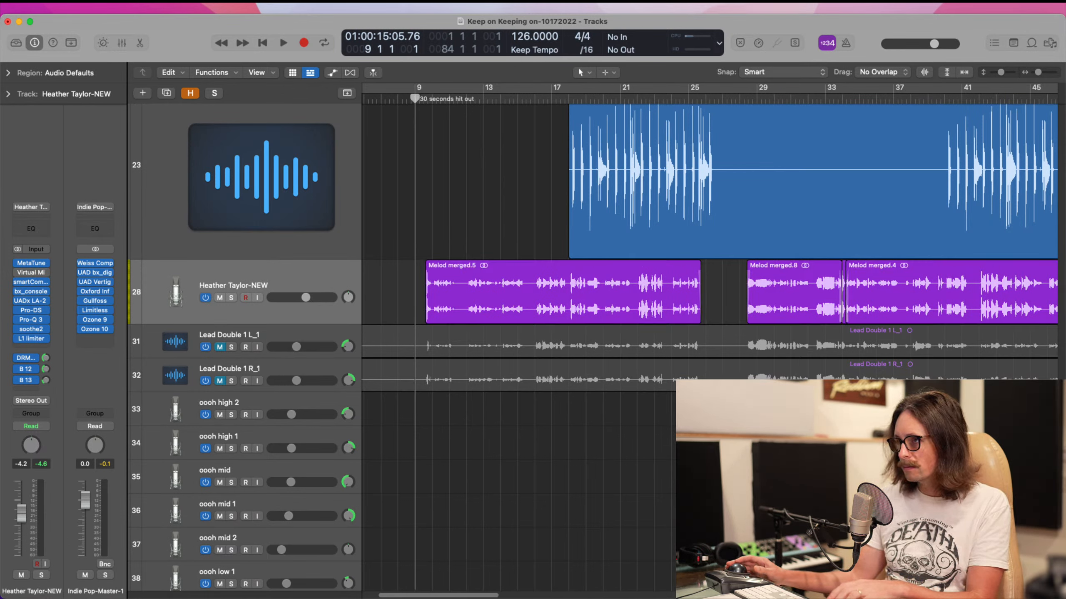
key(space)
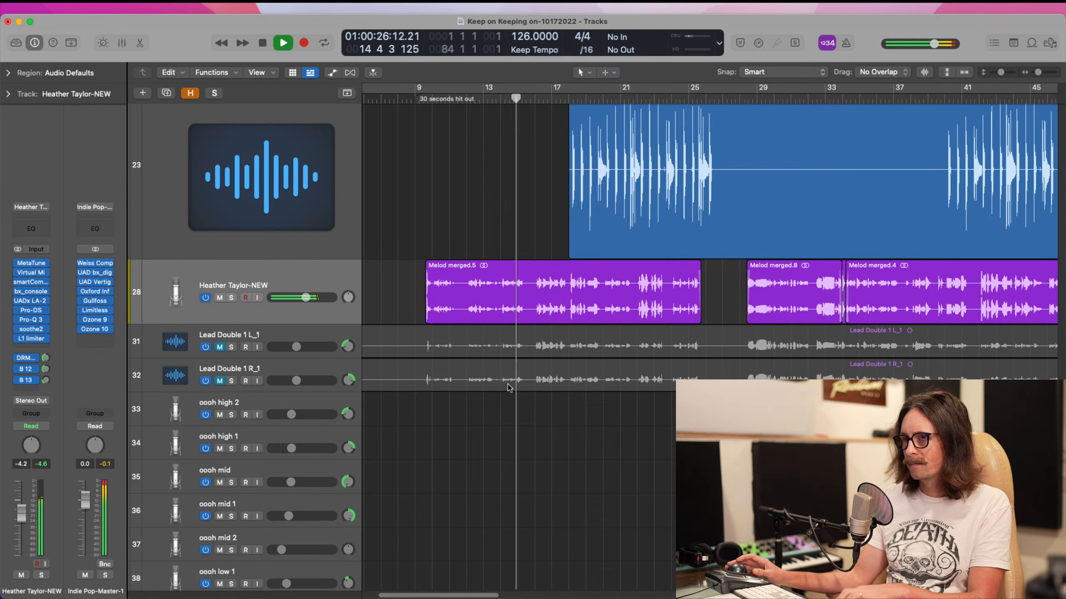
key(space)
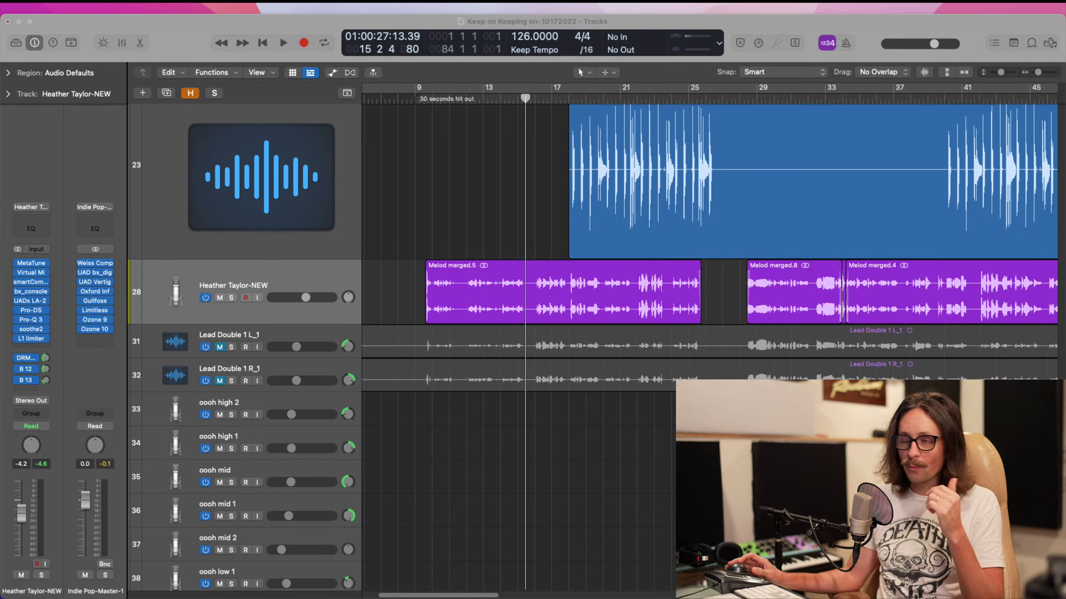
- Select the lead vocal's Melod merged.5 region and place the playhead at its start
click(475, 329)
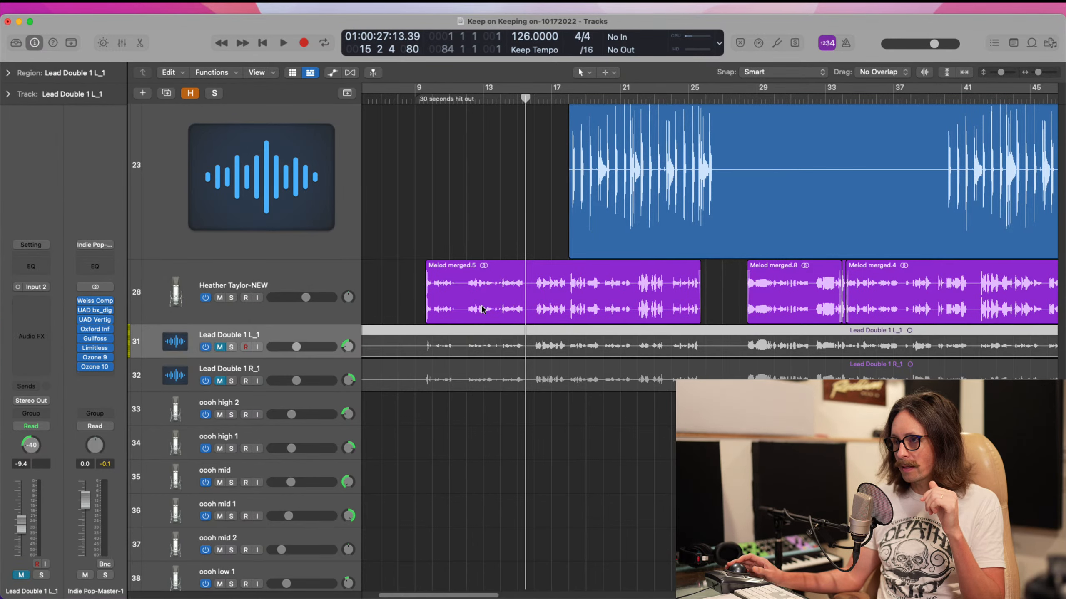
click(482, 309)
key(shift+Return)
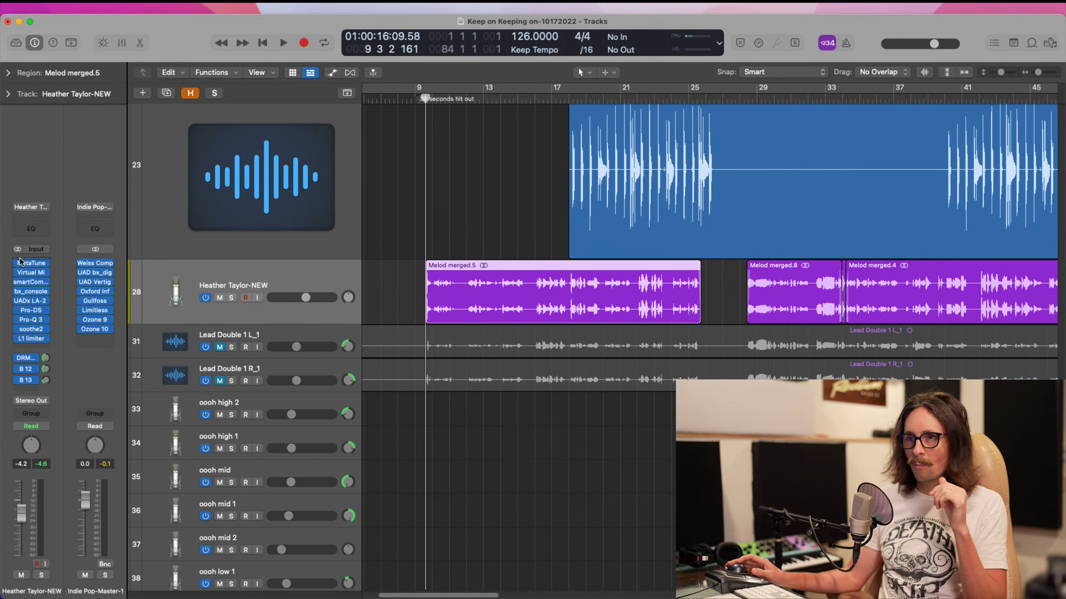
- Recheck the lead vocal's Virtual Mix Rack, examine the smart:comp 2 compression settings, and close both plug-ins
click(34, 273)
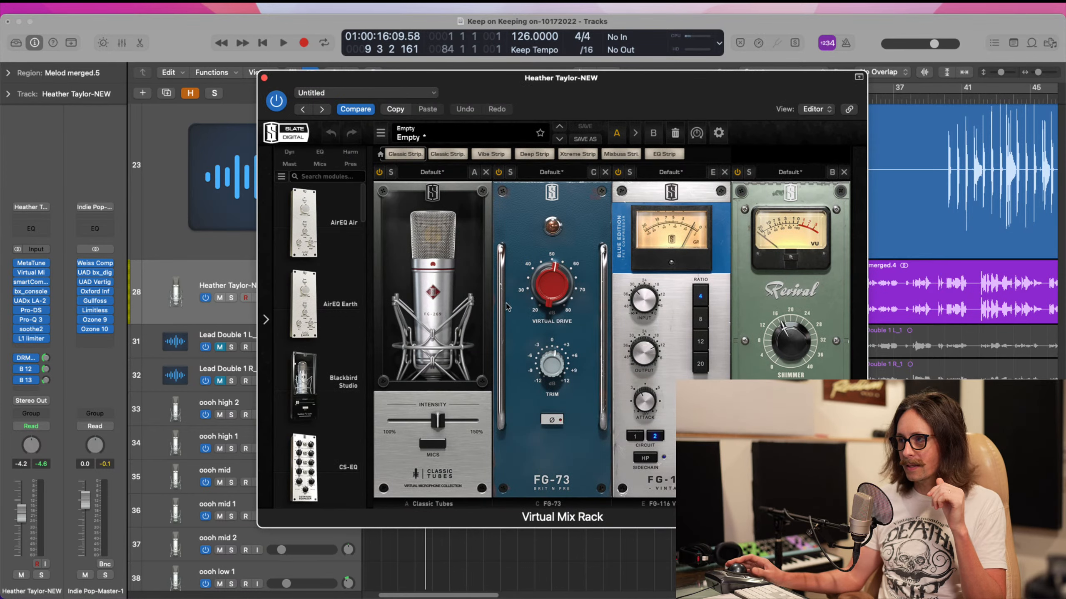
click(263, 79)
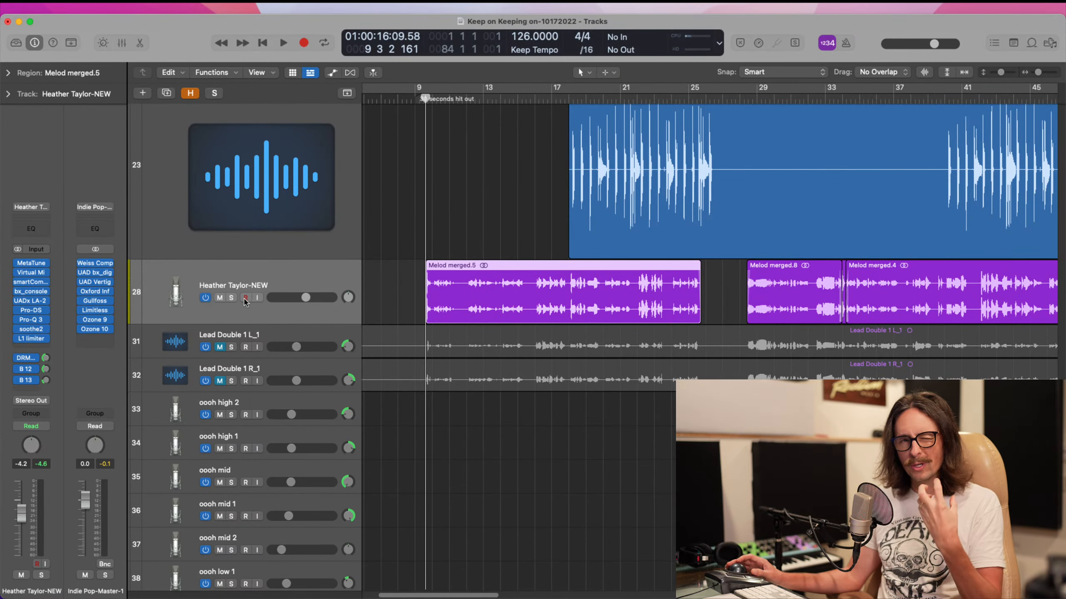
click(28, 282)
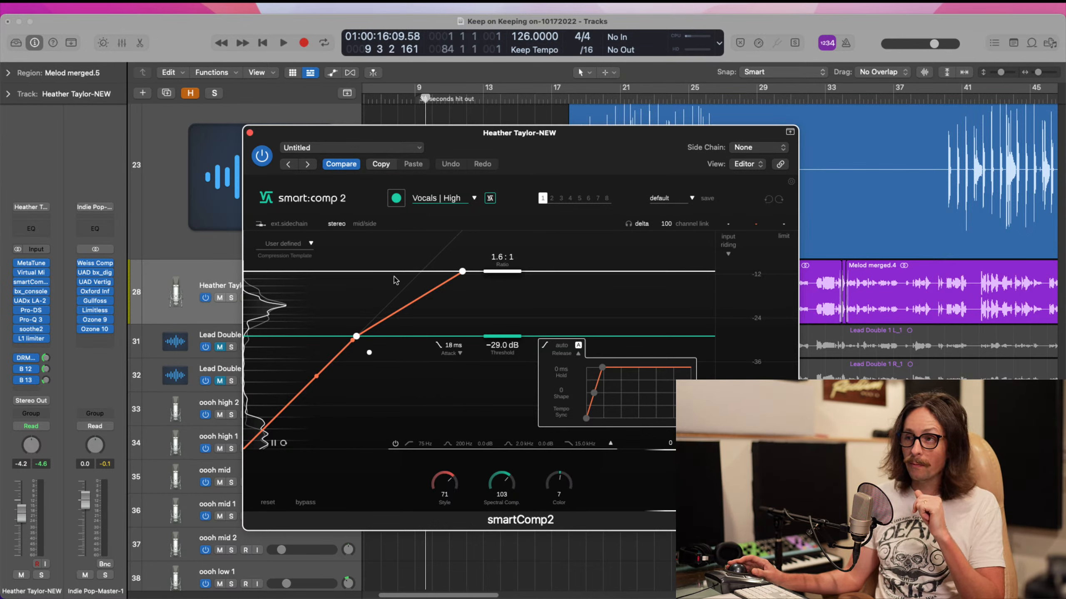
click(249, 134)
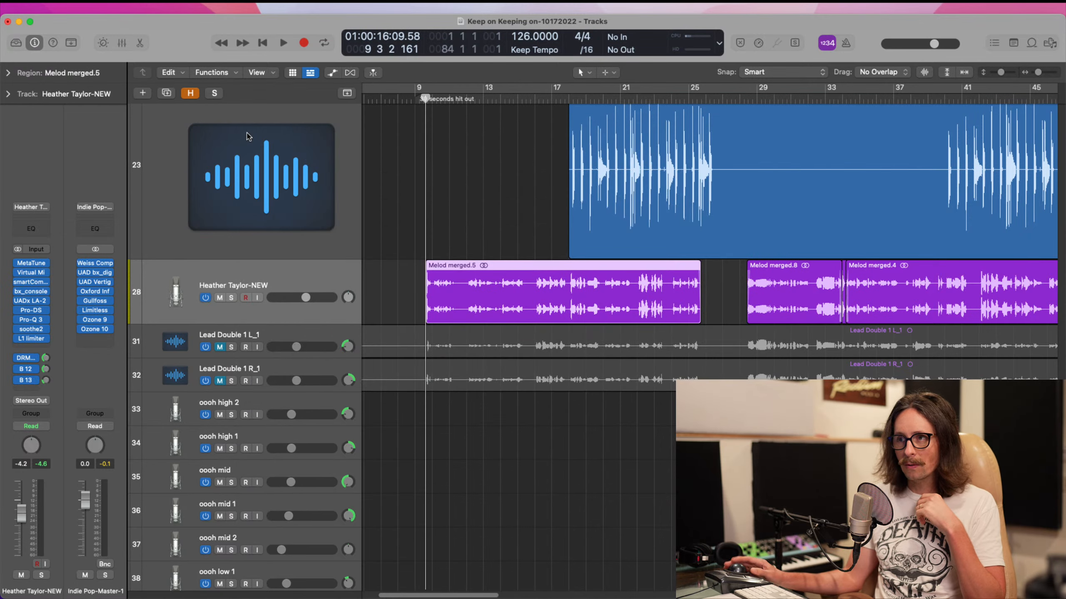
- Open the lead vocal's bx_console SSL 4000 G with its whole channel strip in view and examine its presets and EQ section
click(36, 294)
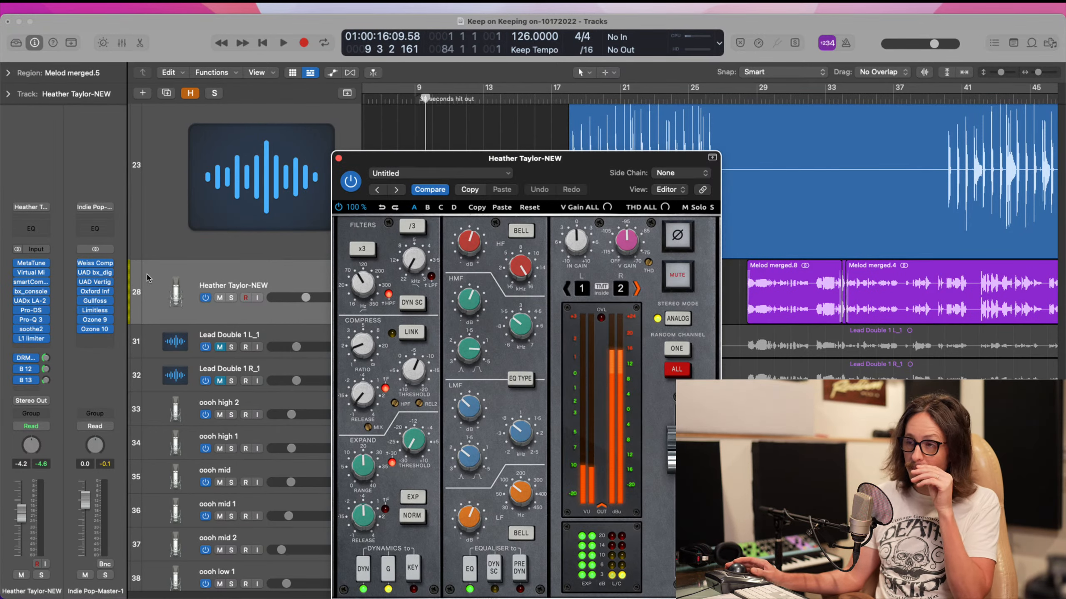
click(503, 173)
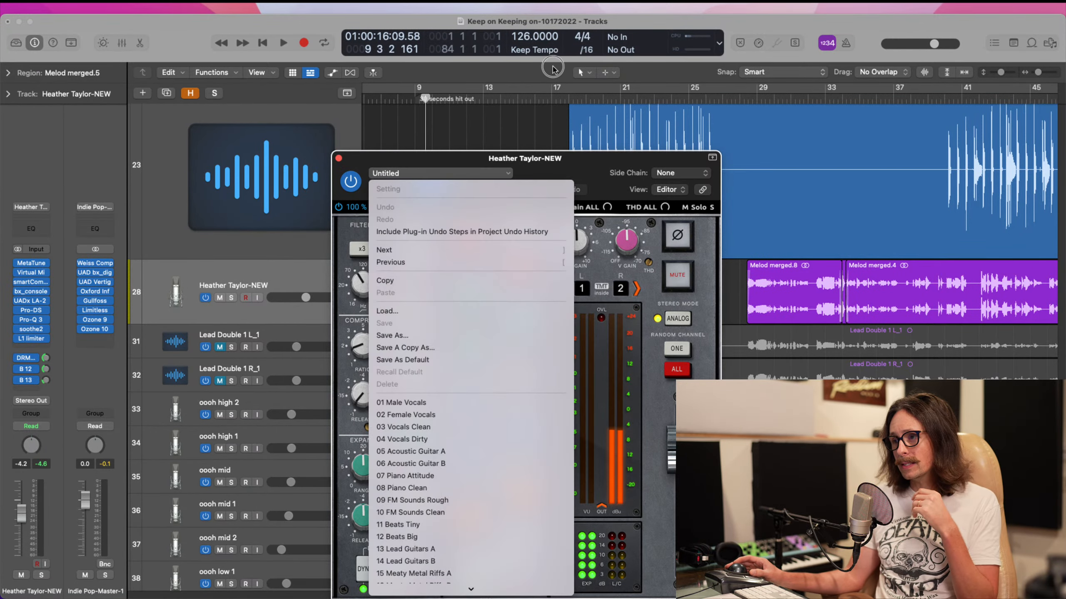
click(608, 177)
drag(602, 172, 615, 80)
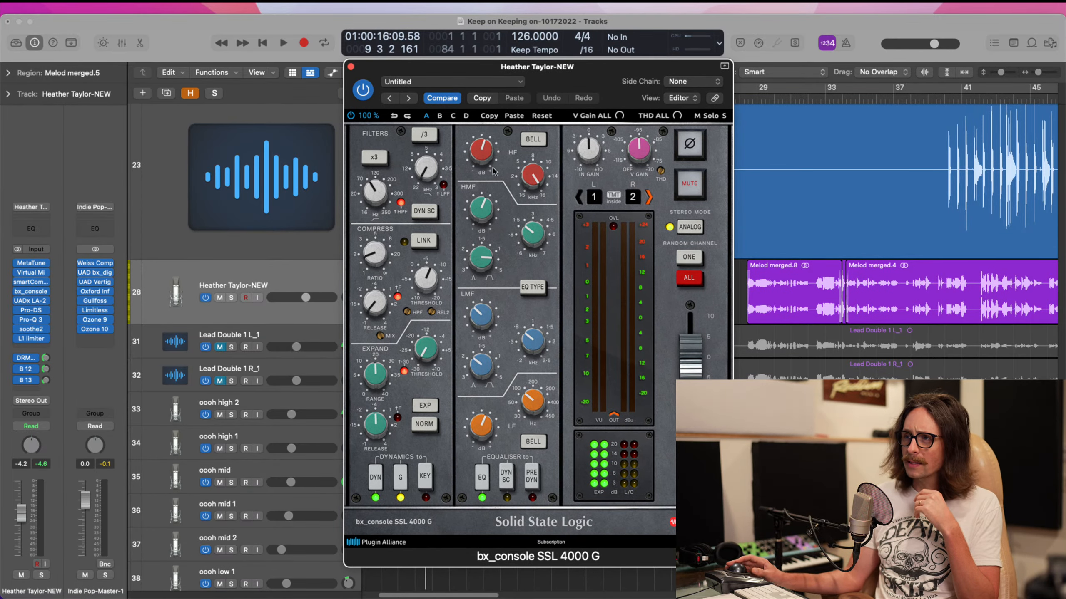
click(486, 150)
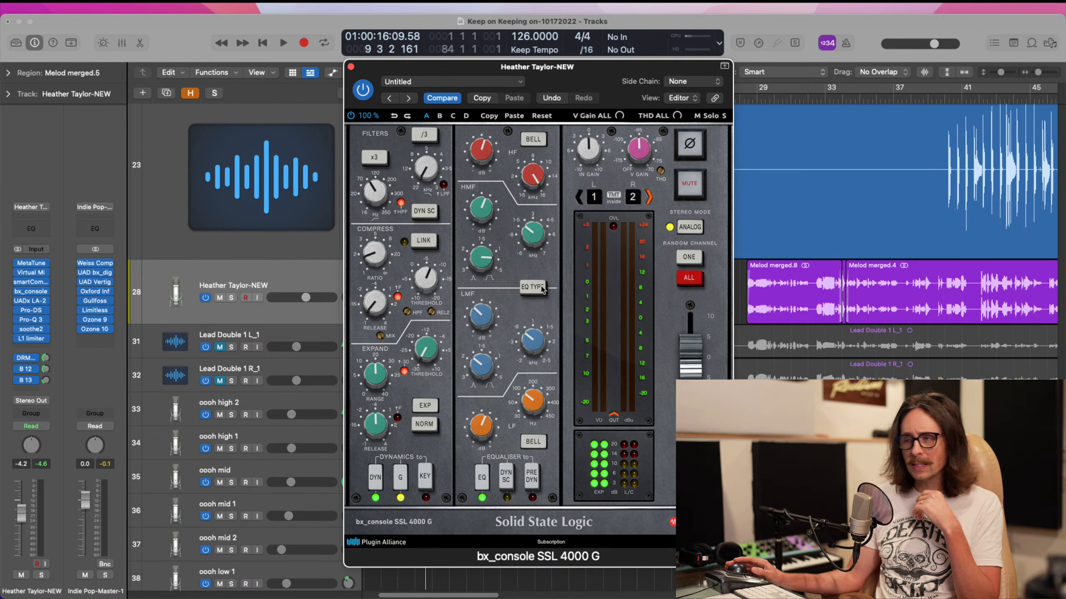
- Review smart:comp 2 and the Virtual Mix Rack's Revival module on the lead vocal once more, and close all open plug-in windows
click(32, 282)
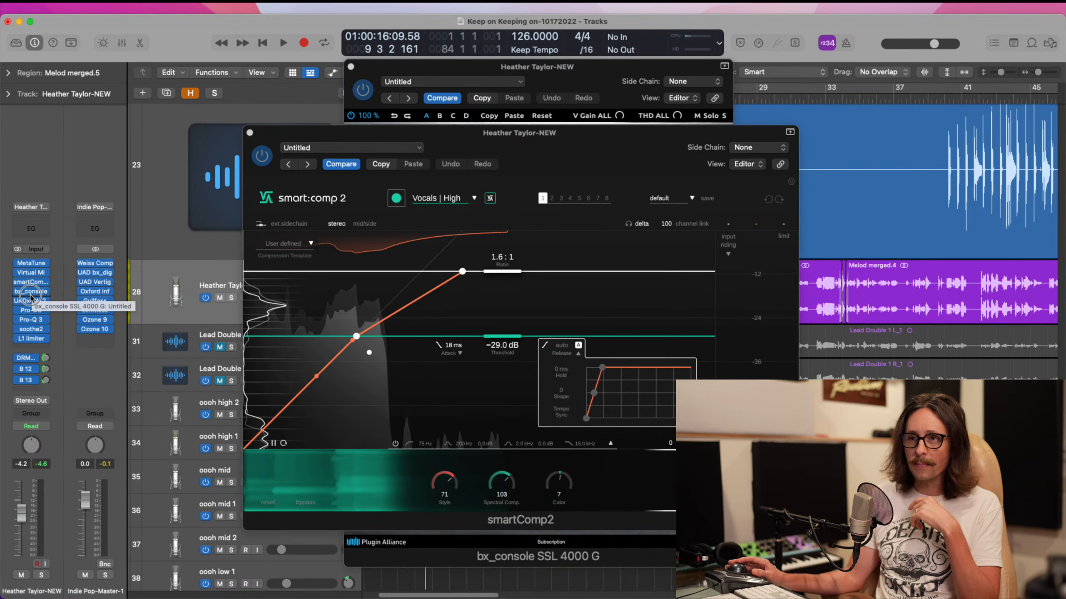
click(32, 287)
click(28, 277)
click(28, 277)
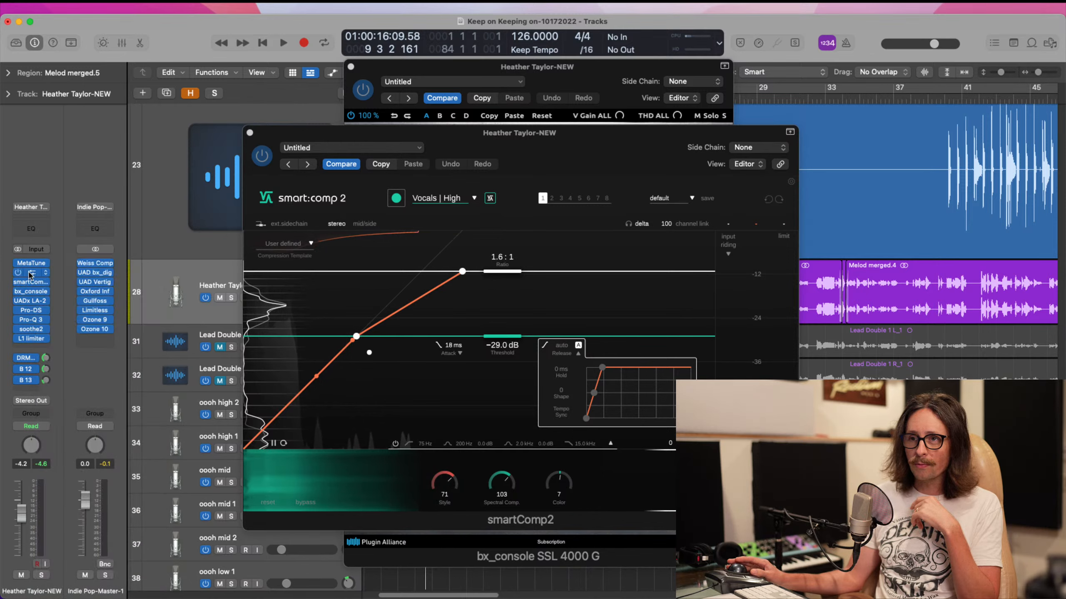
click(30, 273)
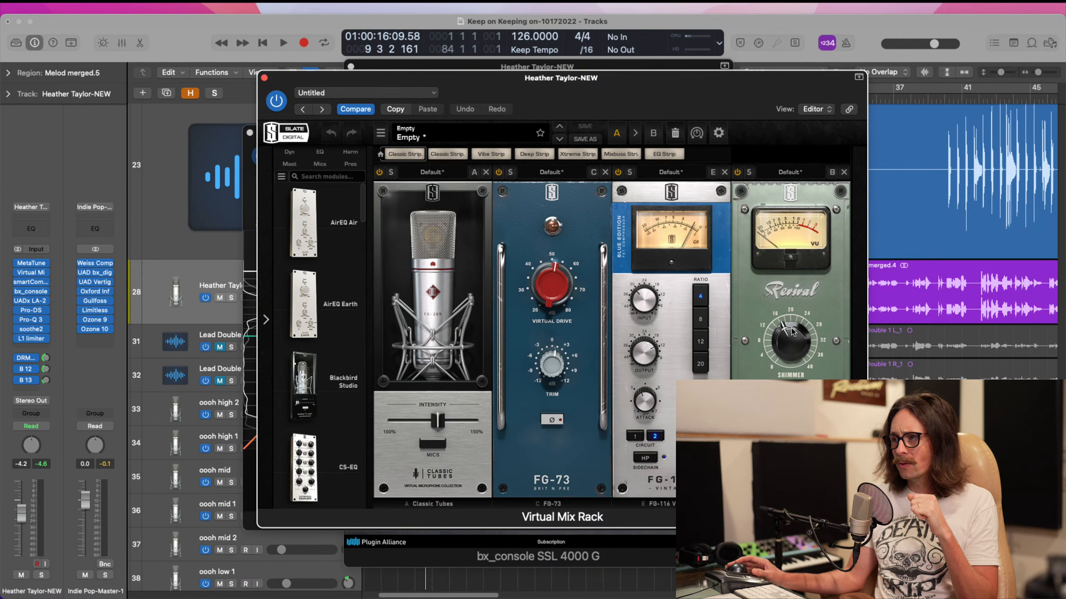
click(264, 77)
click(31, 282)
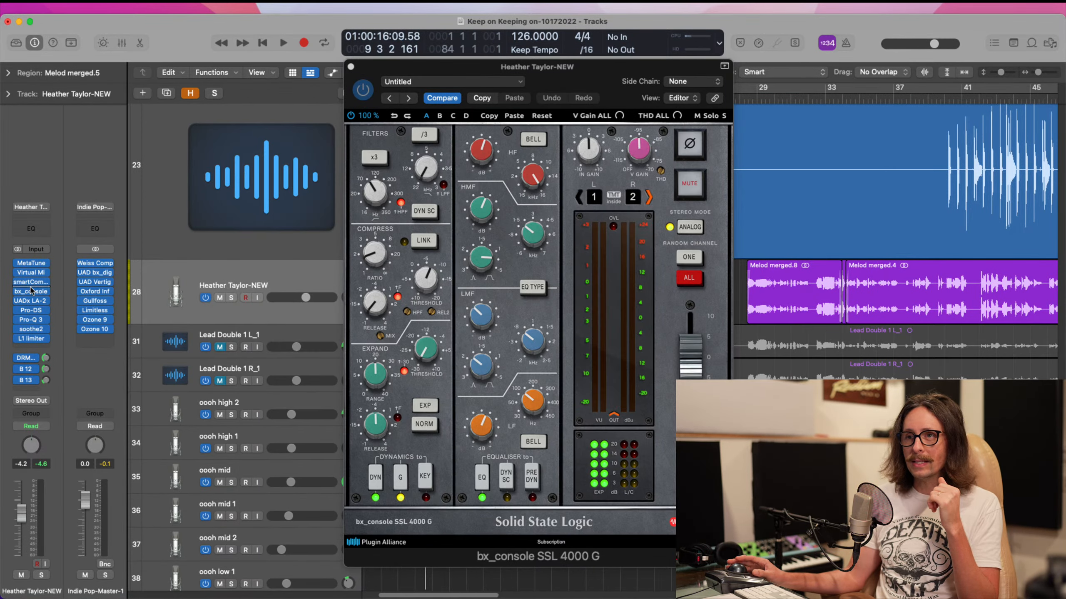
click(32, 293)
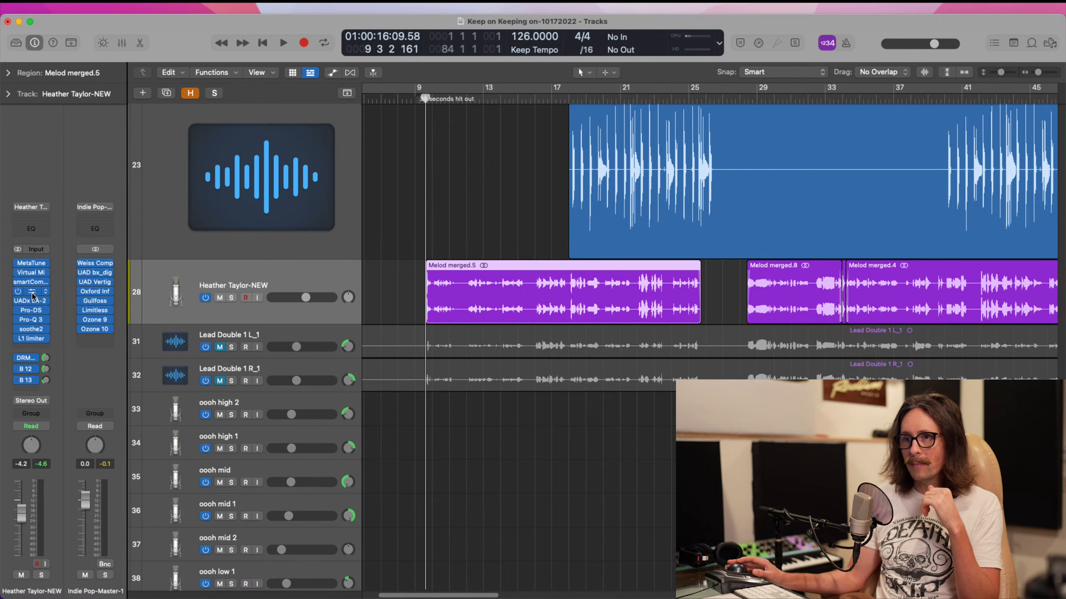
- Check the HF gain in the lead vocal's bx_console SSL 4000 G and set the HMF gain to +3.3 dB
click(32, 292)
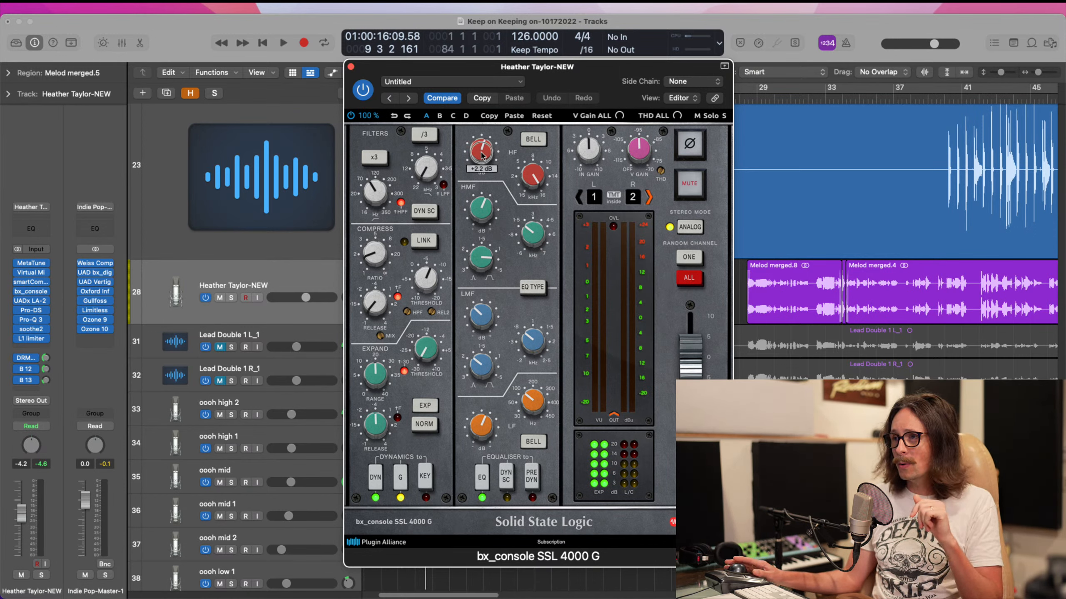
drag(482, 154, 481, 155)
click(479, 210)
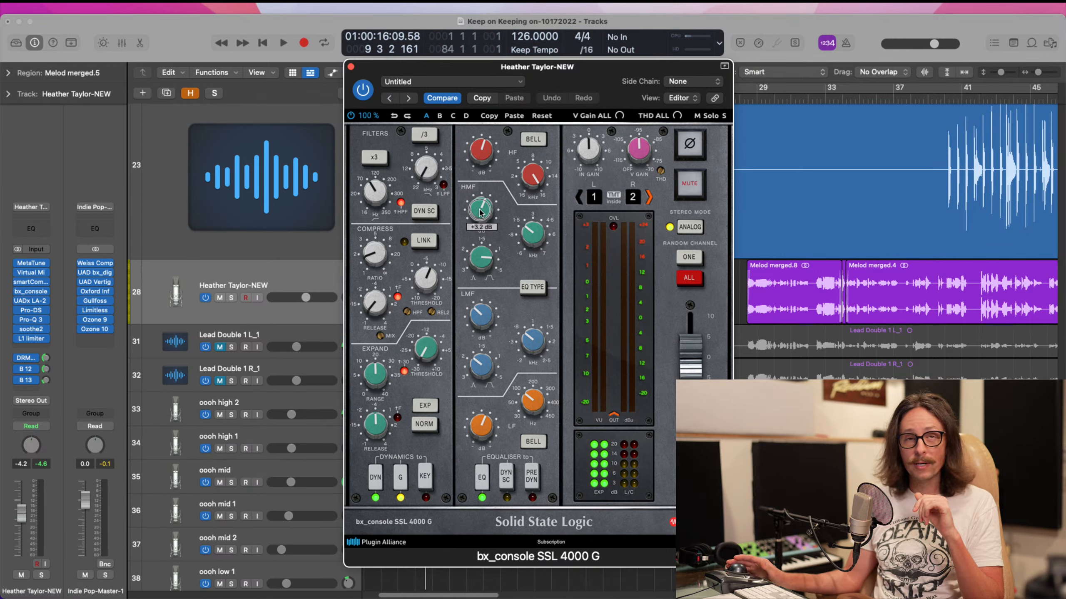
click(480, 211)
drag(479, 211, 481, 211)
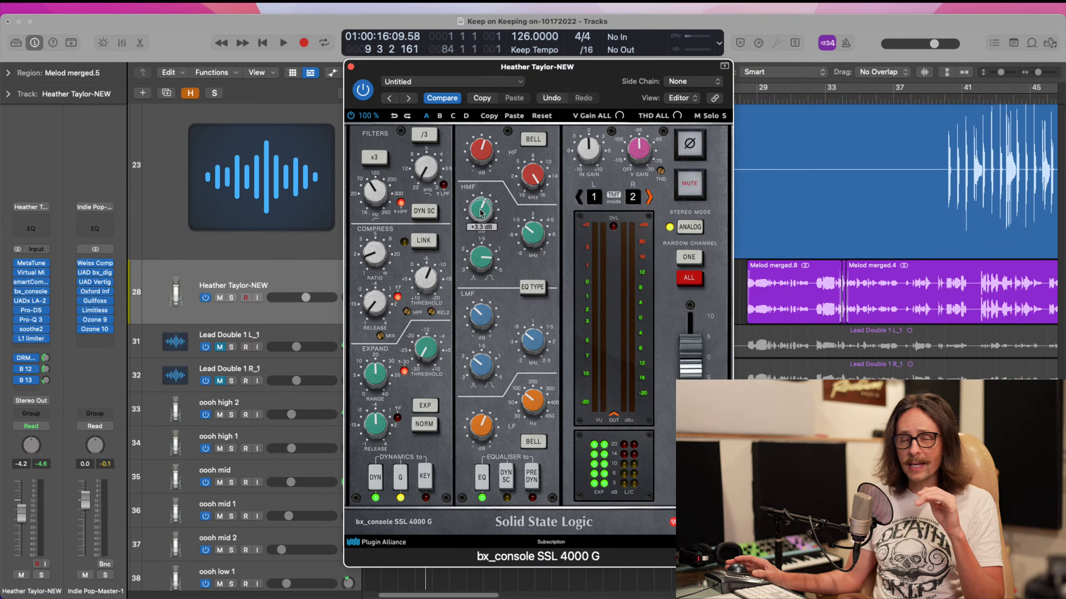
- Fine-tune the HMF gain in the lead vocal's bx_console SSL 4000 G to +3.4 dB
click(480, 210)
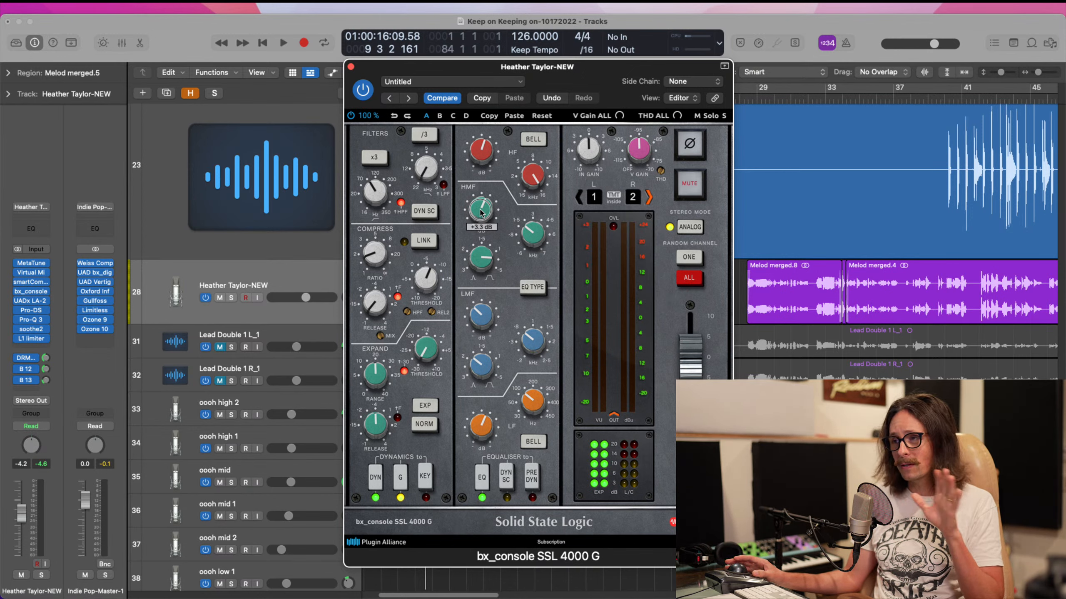
click(479, 209)
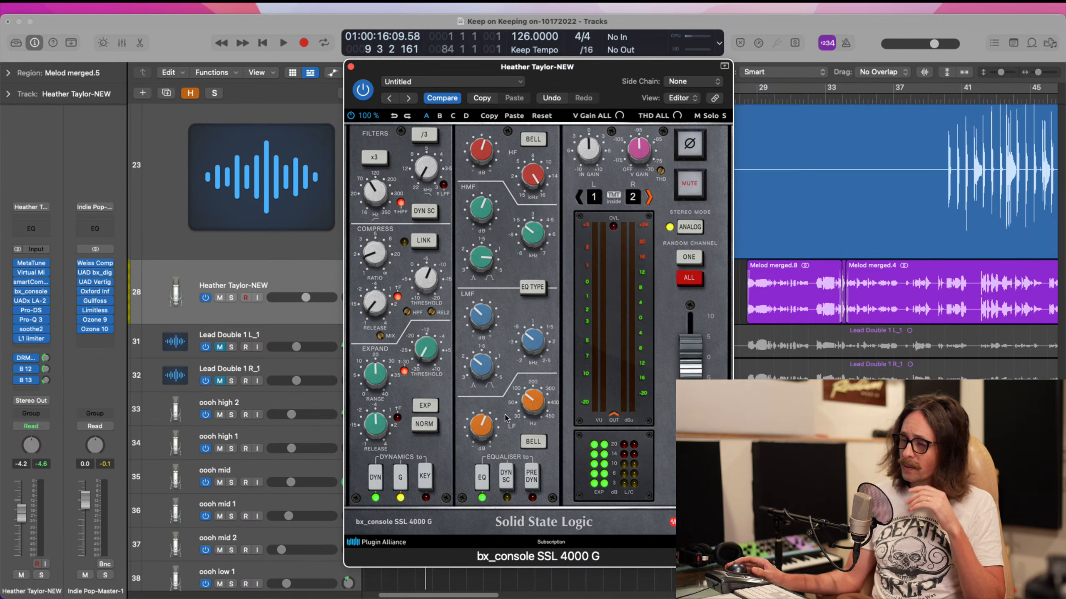
click(479, 205)
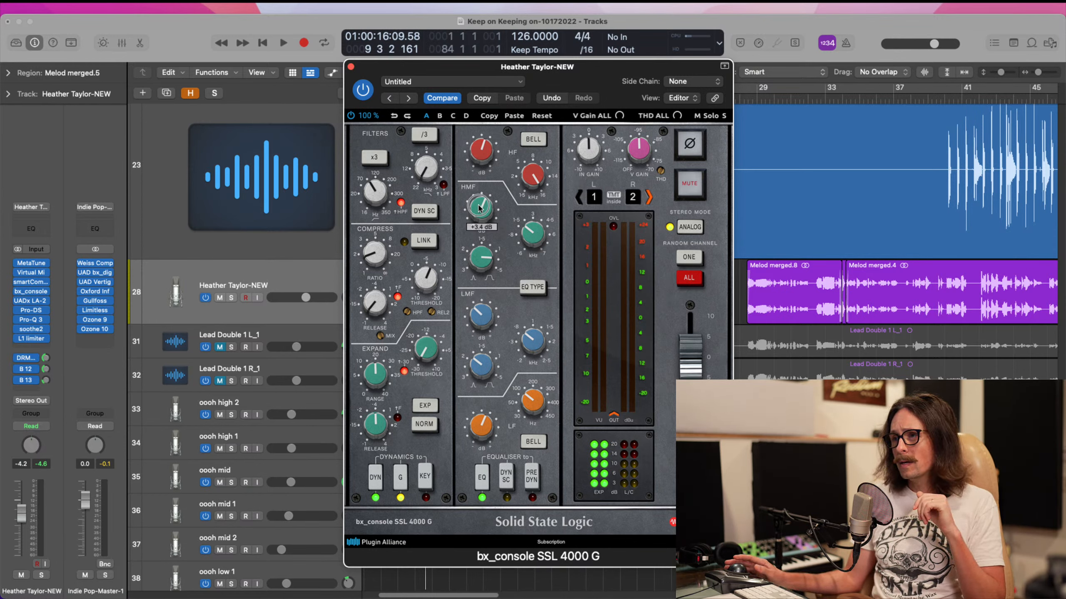
- Check the HMF frequency, the LMF gain and frequency, and the LF frequency in the bx_console SSL 4000 G
click(537, 234)
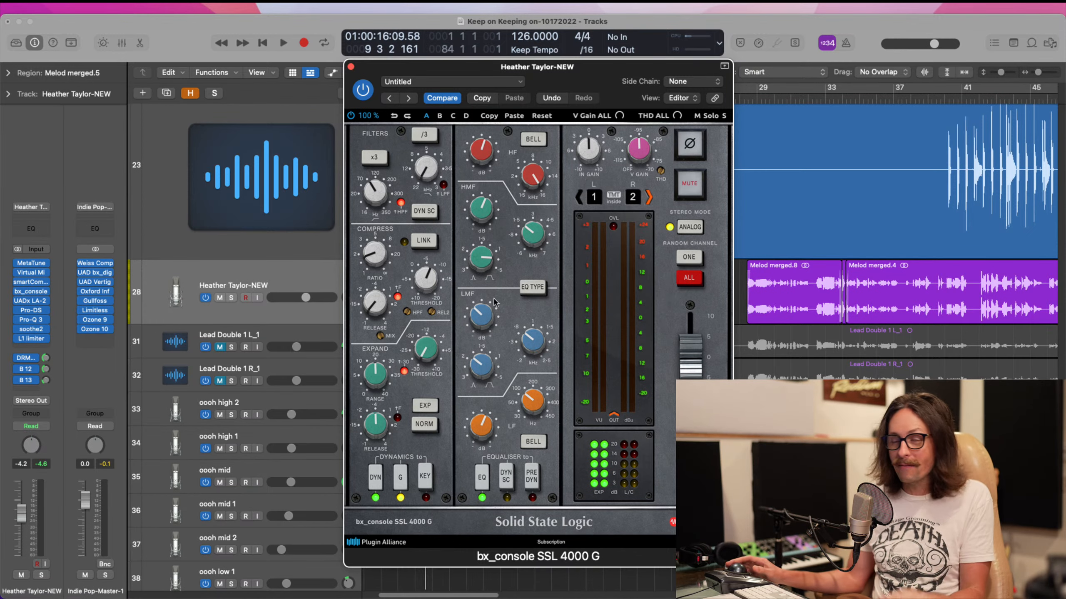
mouse_move(489, 317)
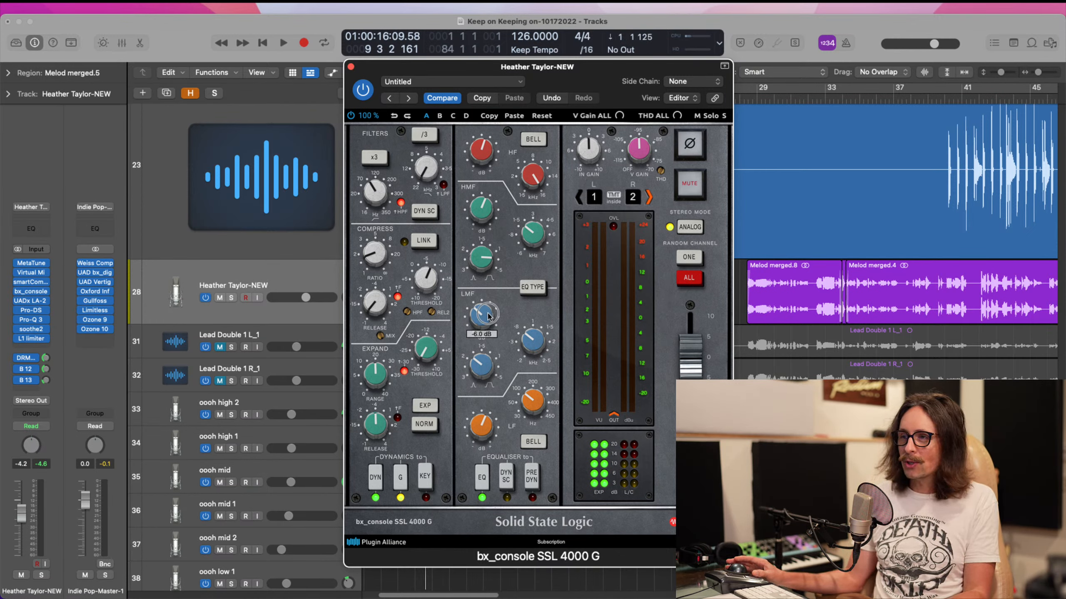
mouse_move(543, 343)
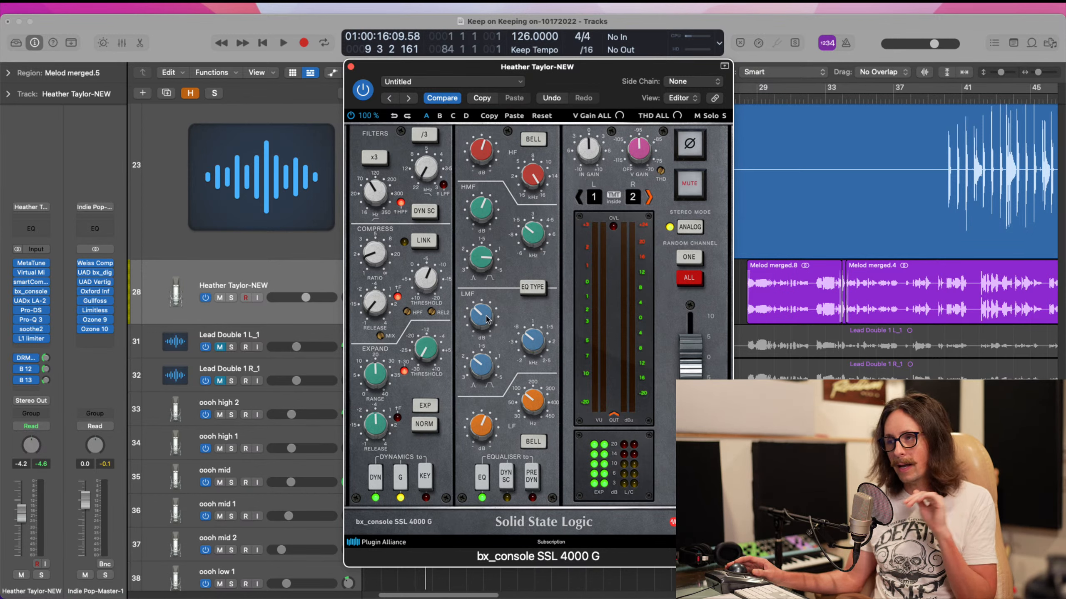
mouse_move(534, 404)
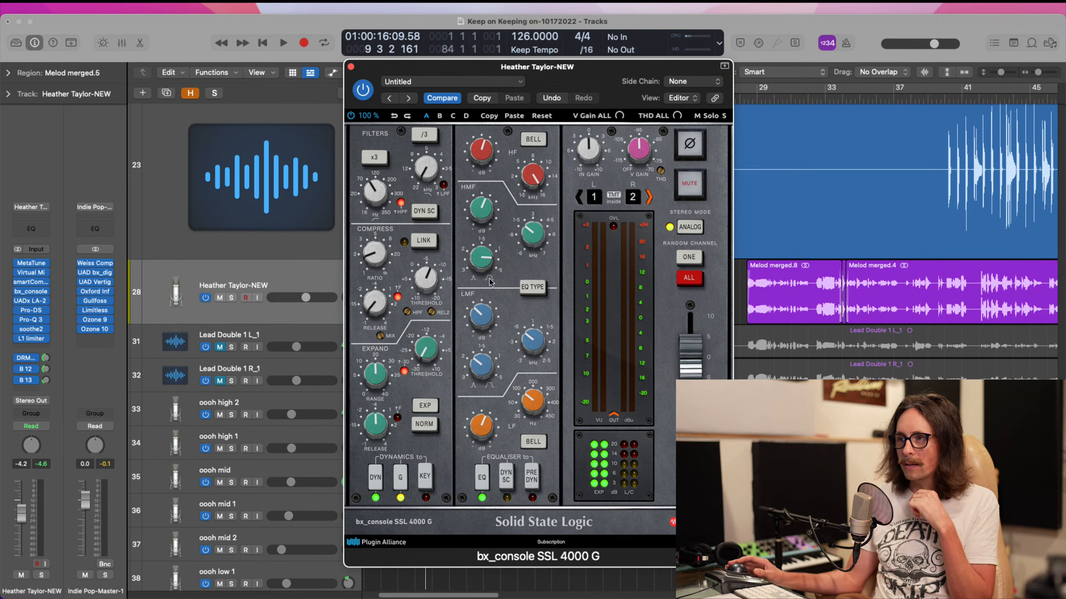
- Compare the two EQ types of the bx_console SSL 4000 G and return to the one with the HF and LF bell options
click(538, 292)
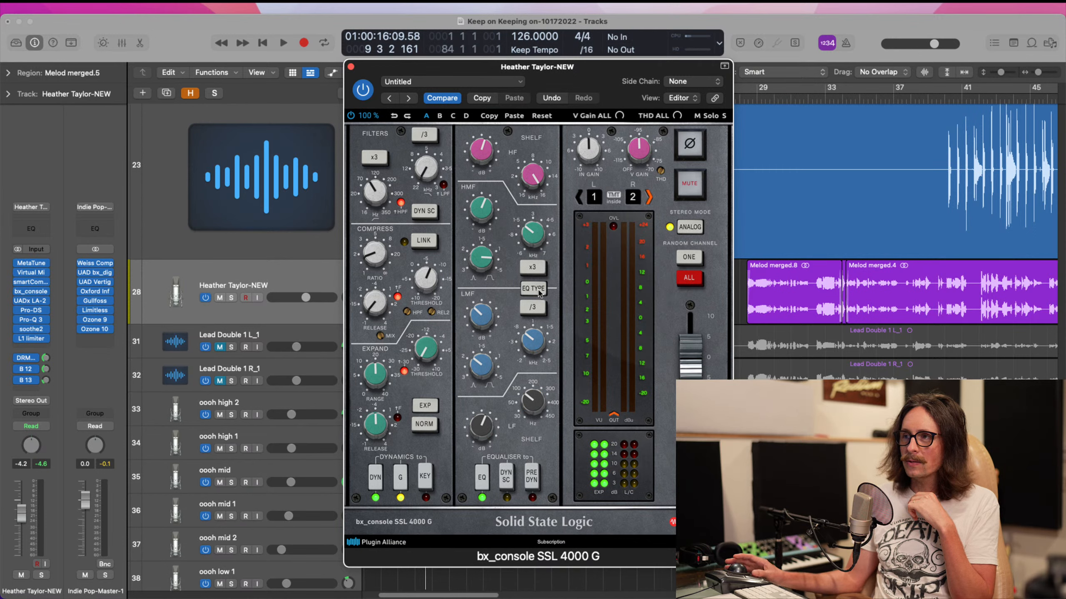
click(538, 292)
click(539, 293)
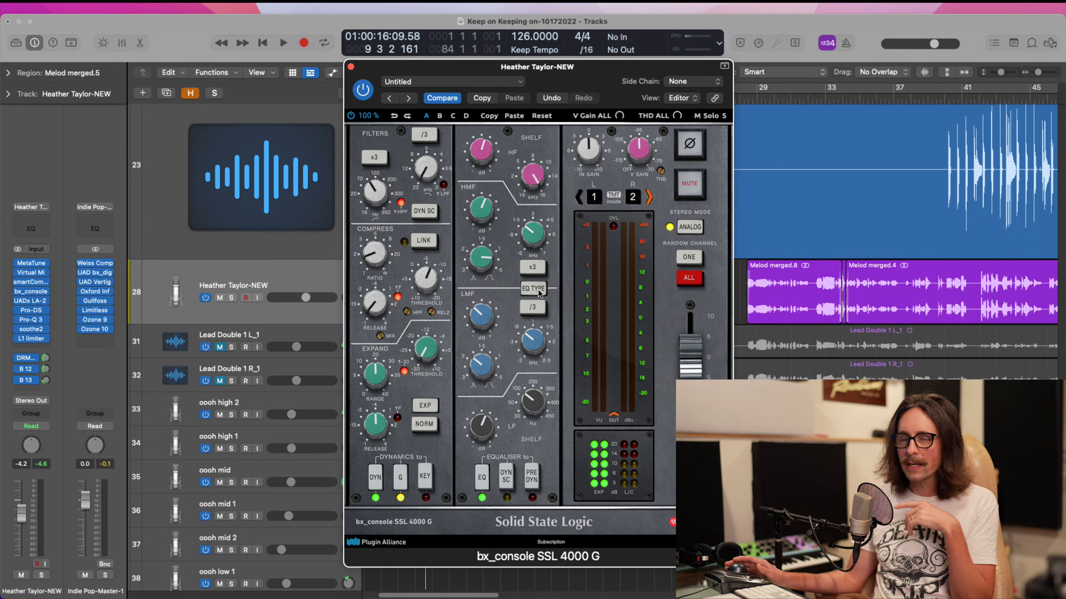
click(539, 292)
click(539, 292)
click(538, 291)
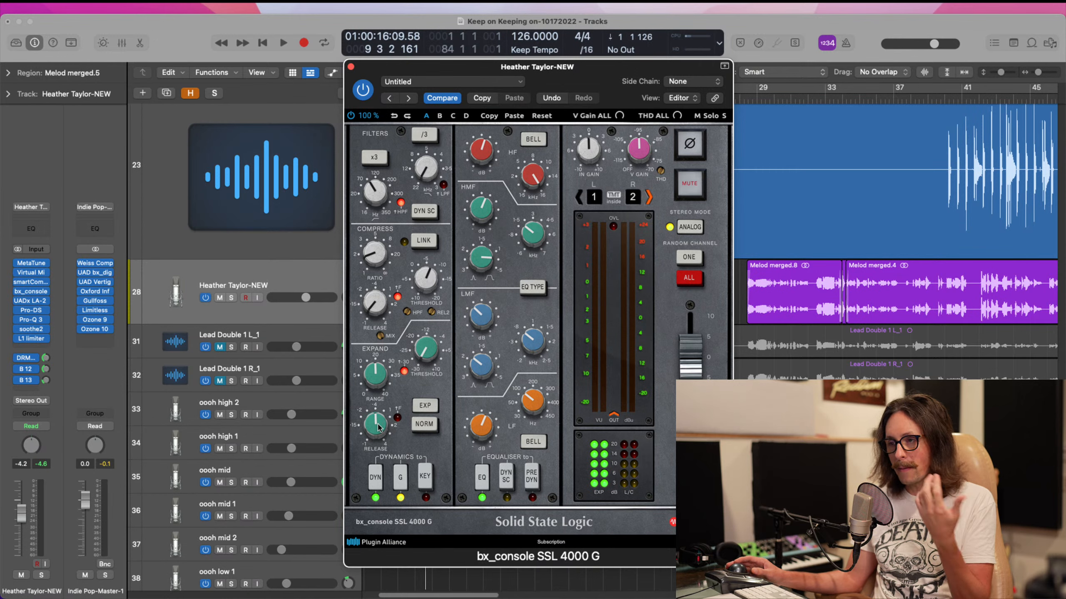
click(533, 288)
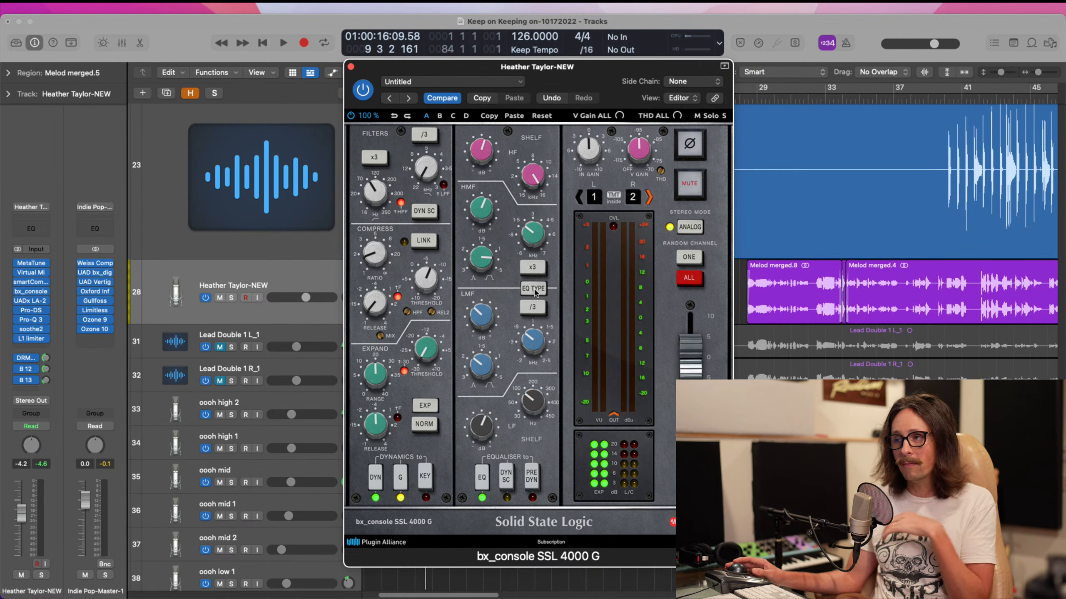
click(534, 290)
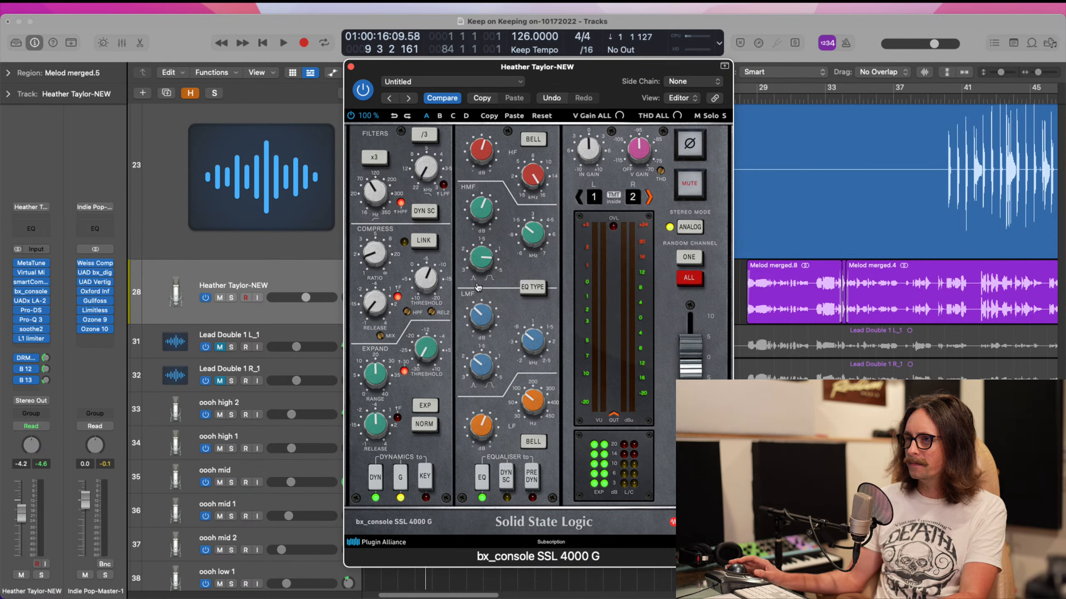
- Move the bx_console window aside, play the song briefly to hear the channel strip's effect, and close the plug-in
drag(451, 69, 328, 65)
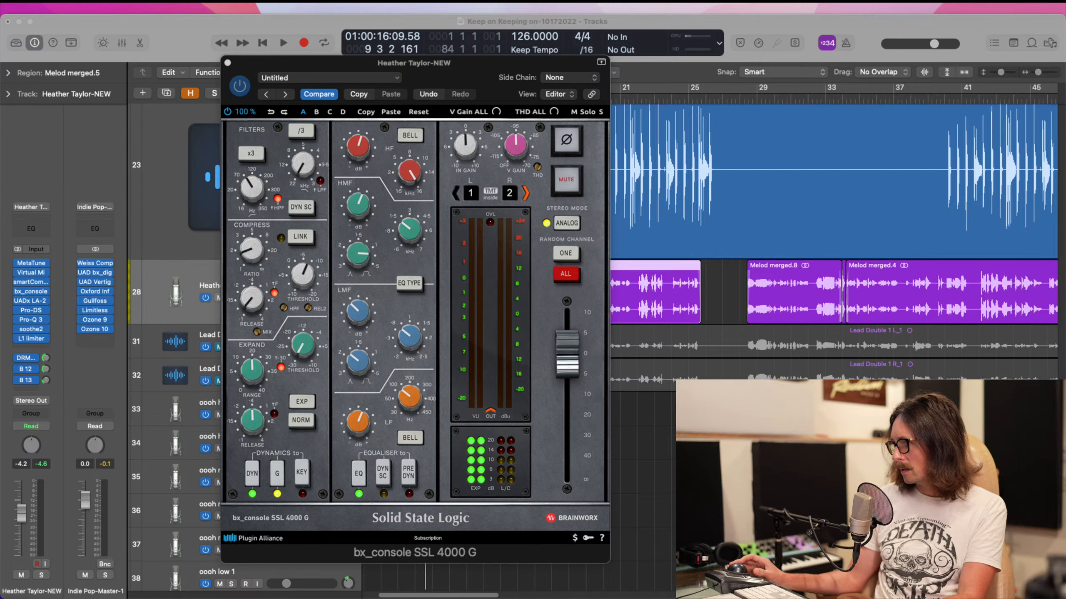
click(646, 470)
key(space)
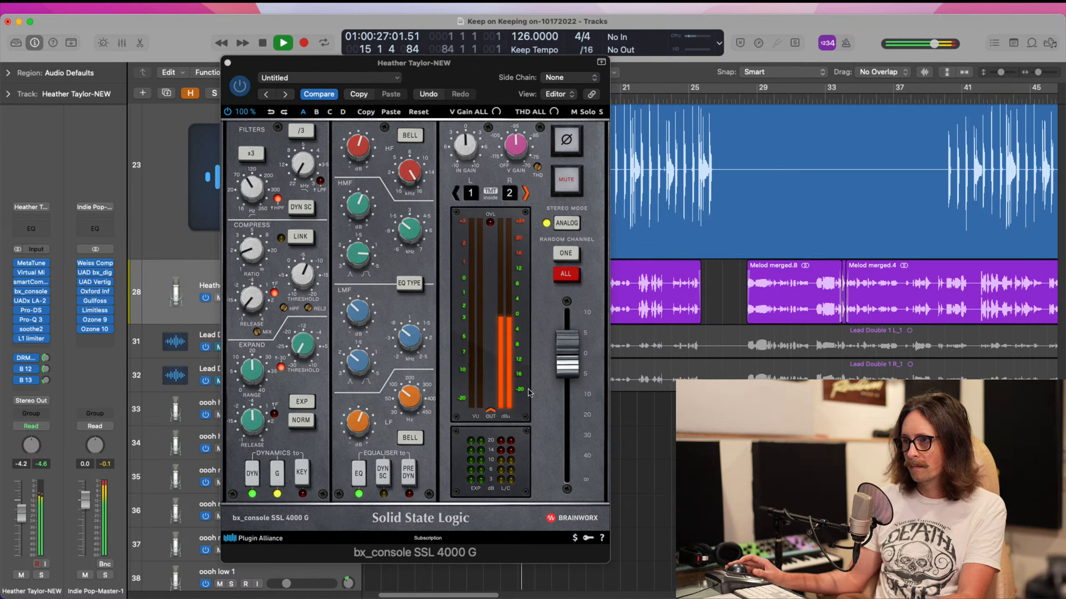
key(space)
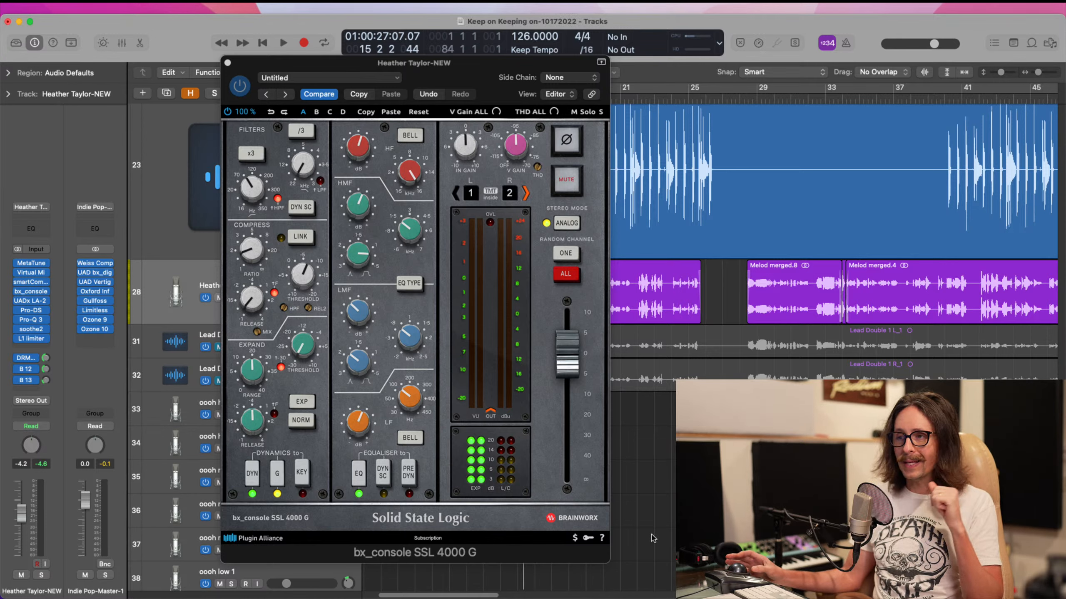
click(228, 63)
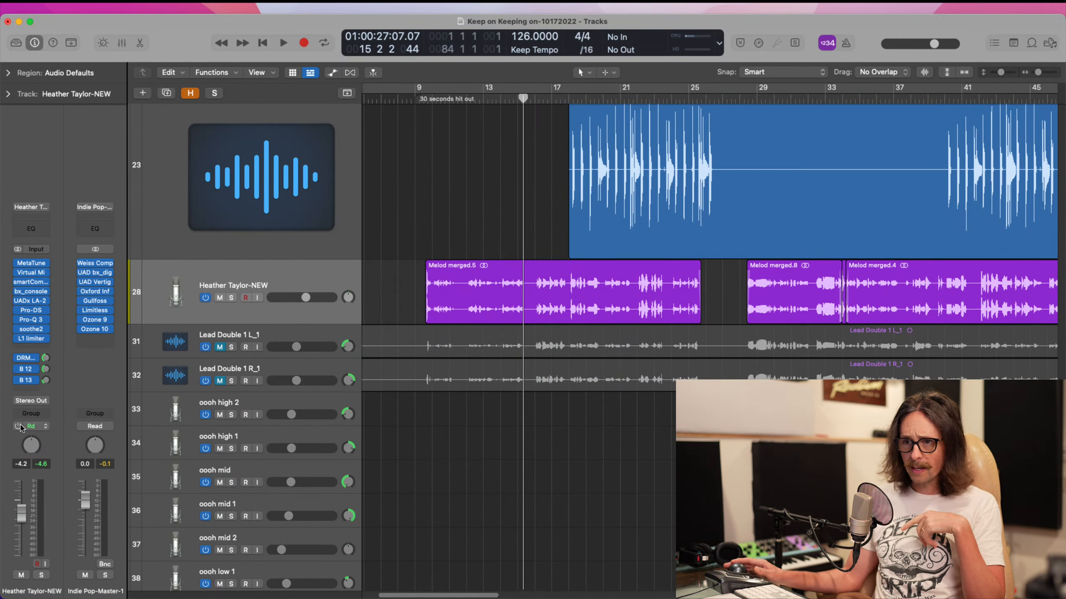
- Open the lead vocal's UADx LA-2 Compressor, compare it bypassed and active during playback, then close it and stop
click(31, 301)
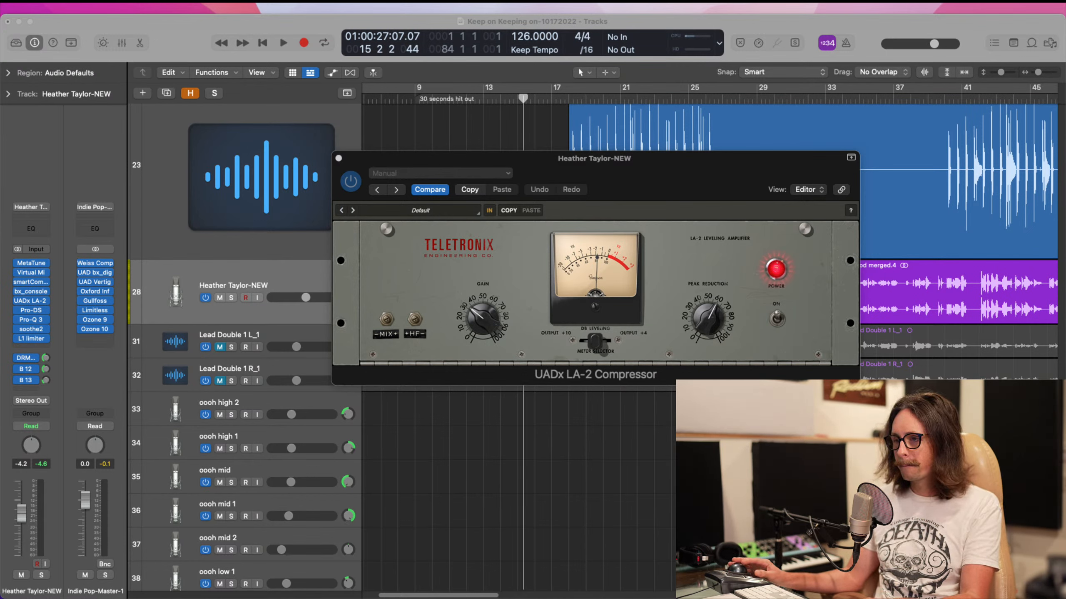
key(space)
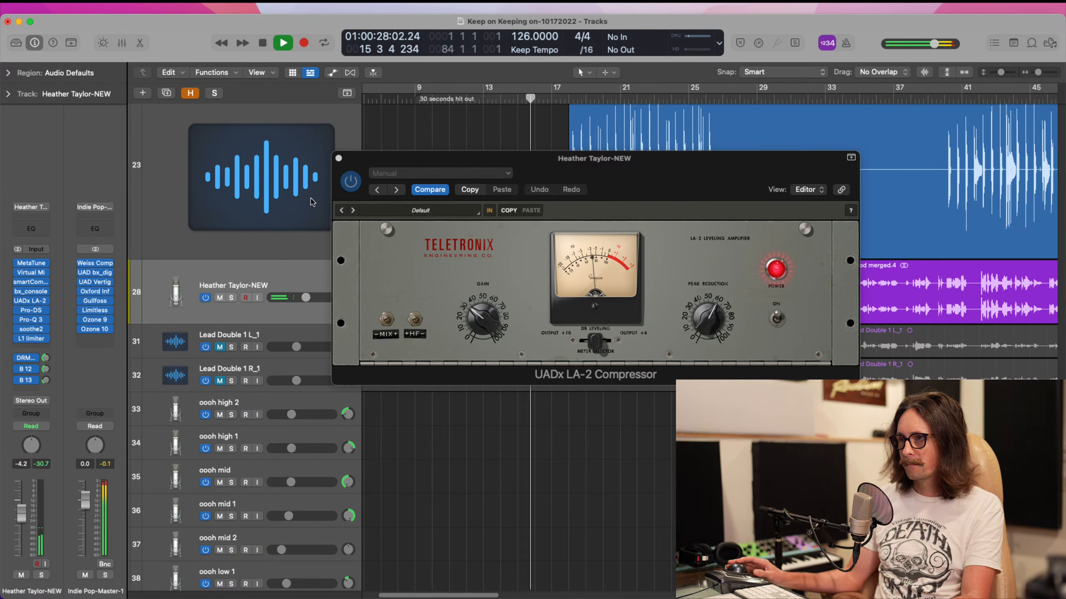
click(353, 184)
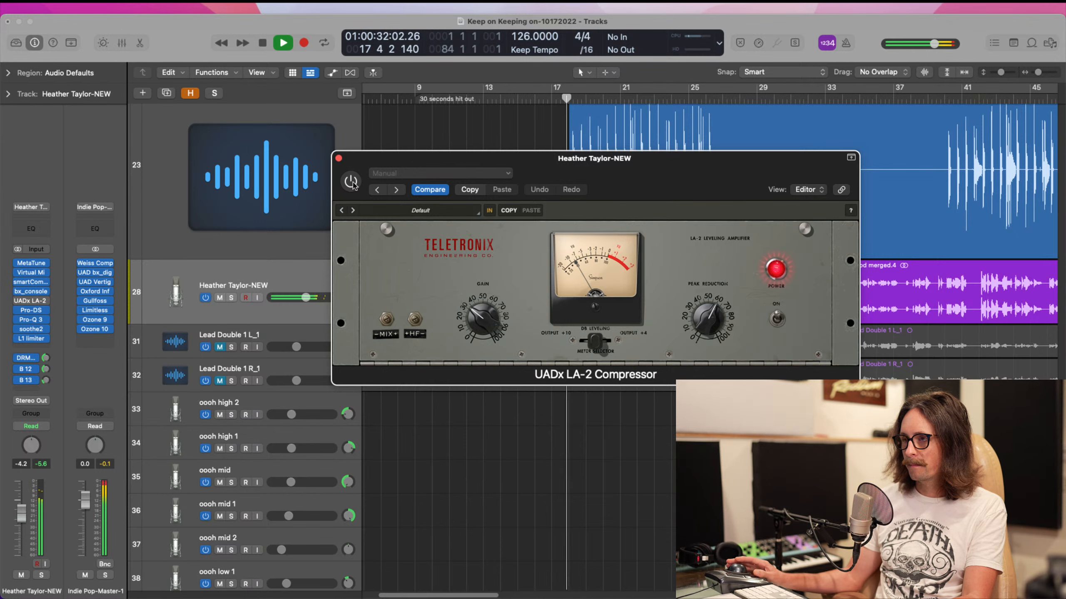
click(352, 181)
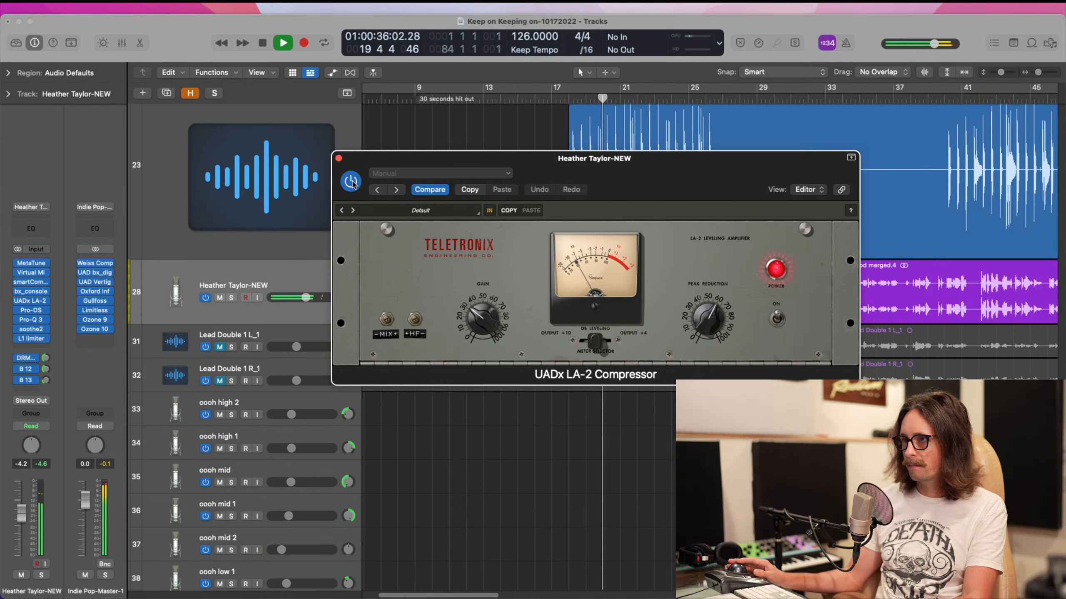
click(351, 181)
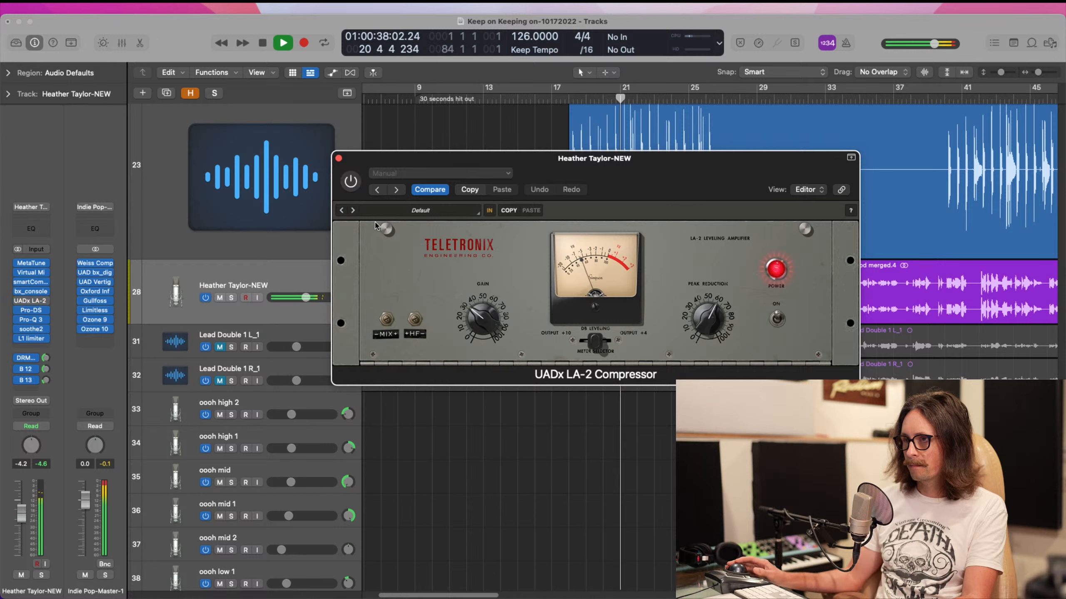
click(351, 182)
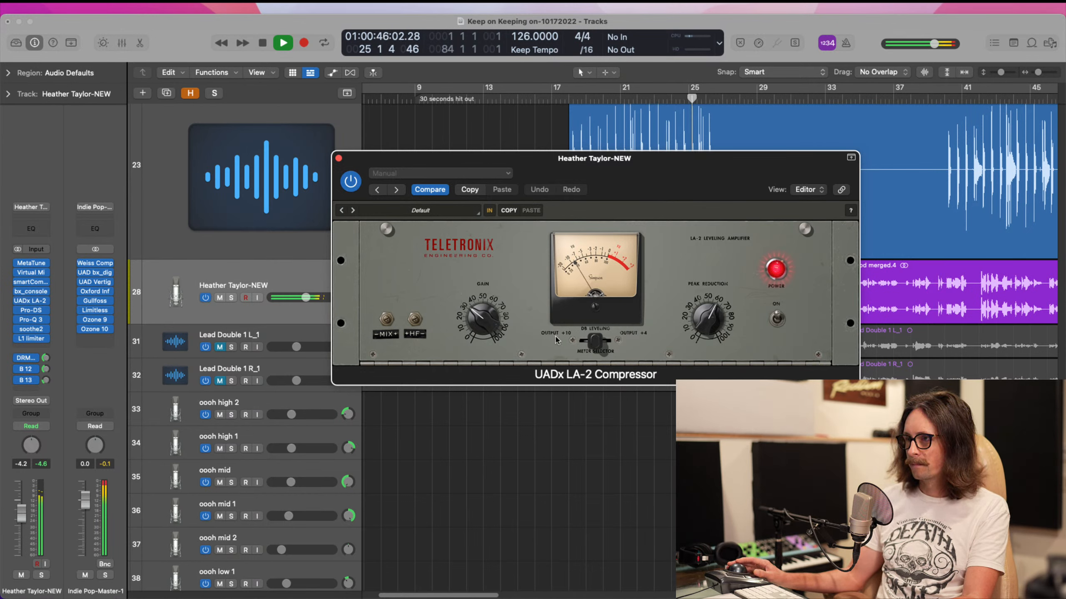
click(338, 159)
key(space)
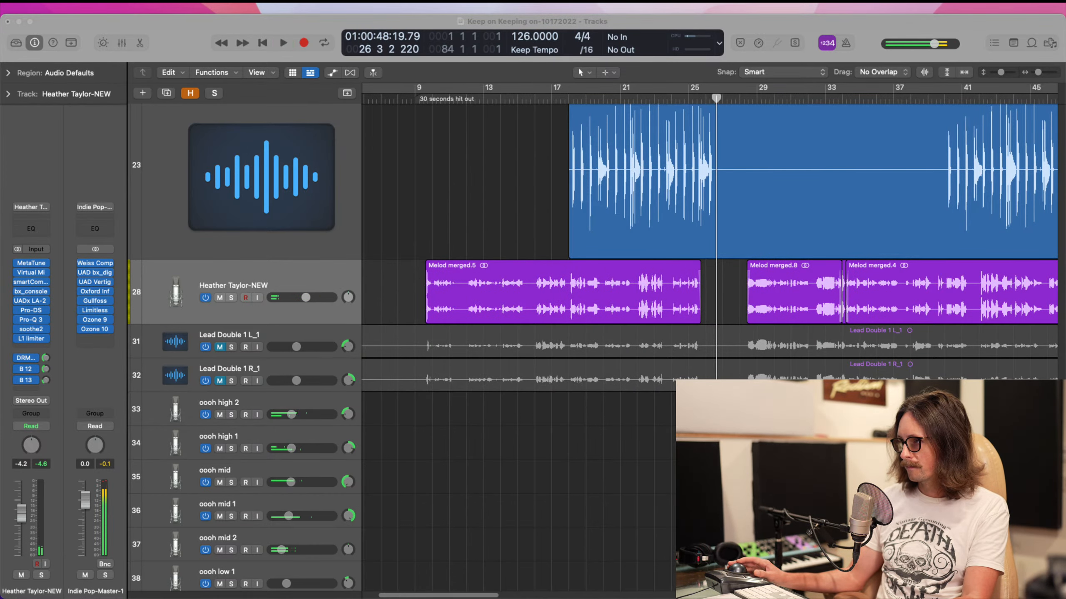
- Reopen the lead vocal's UADx LA-2 Compressor, then open Pro-DS and examine its de-essing settings
click(31, 300)
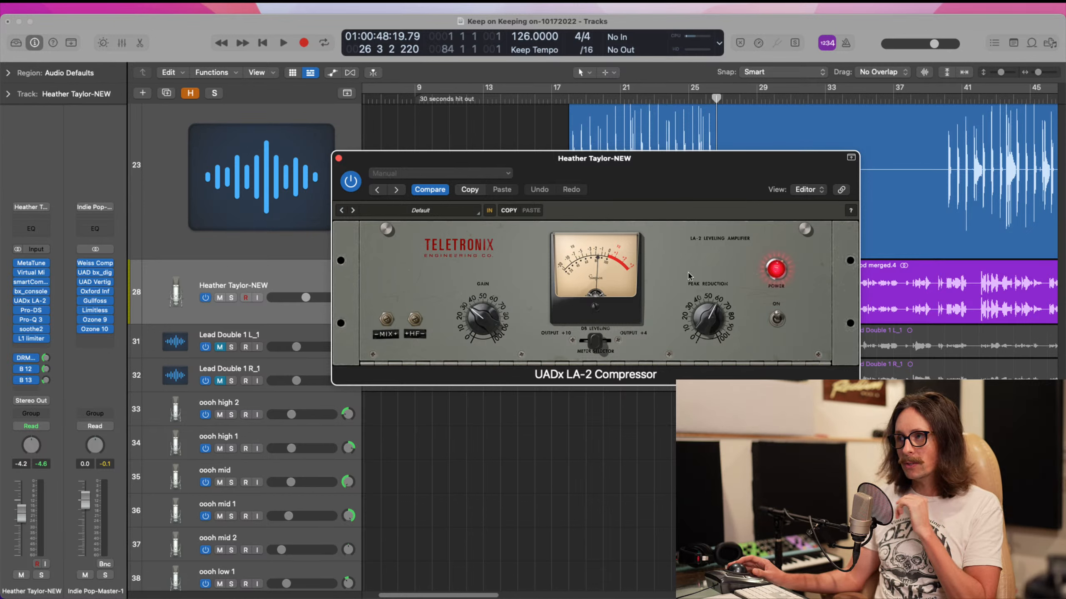
click(30, 310)
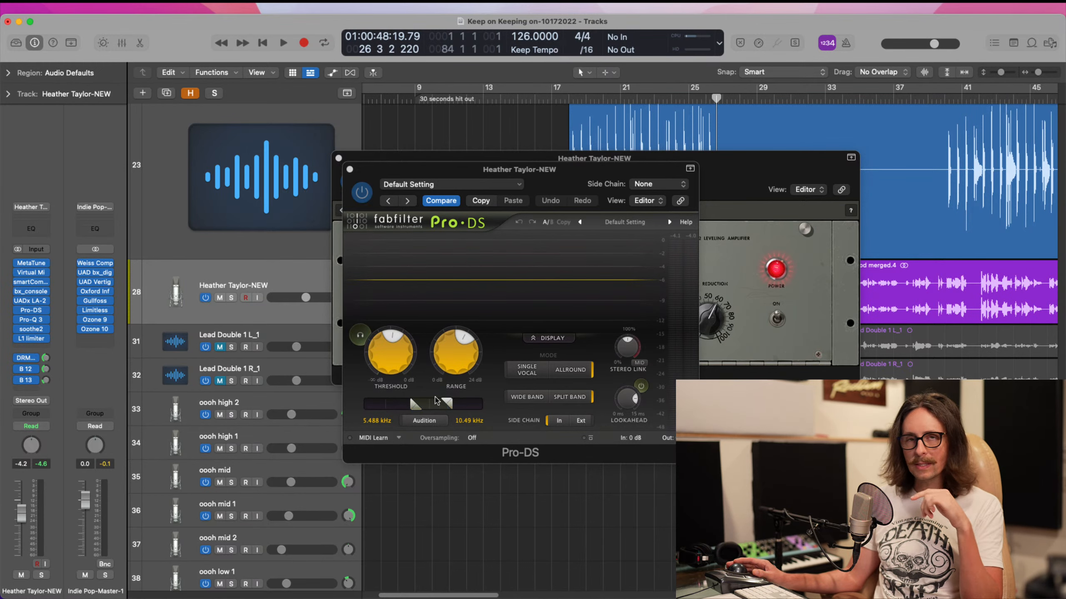
mouse_move(445, 370)
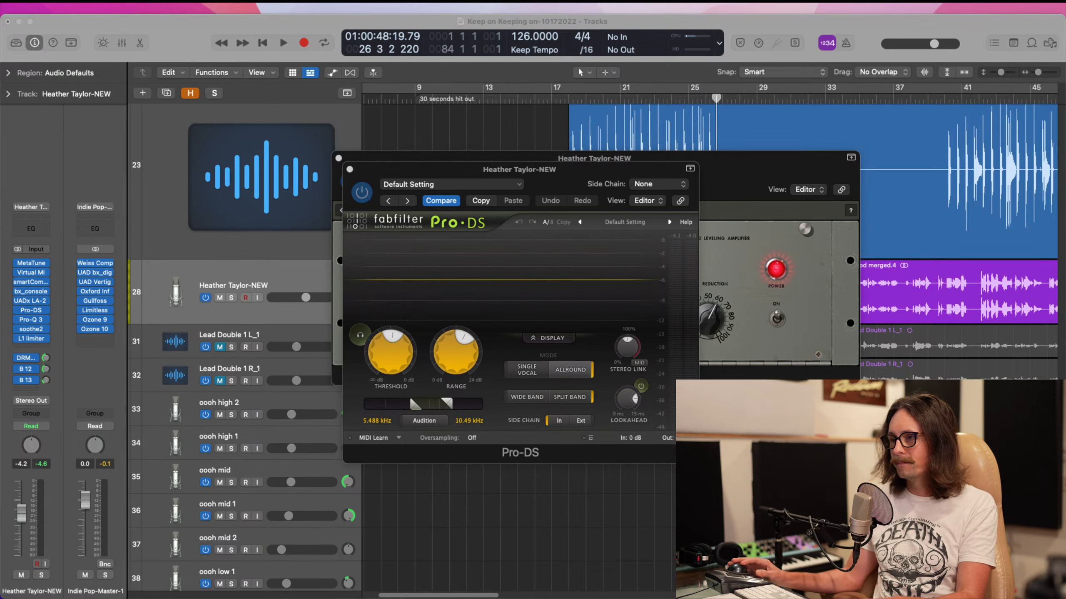
- Play from just before bar 9, close the LA-2, compare Pro-DS bypassed and active, and examine its frequency range and threshold
click(596, 266)
key(space)
key(space)
click(410, 98)
key(space)
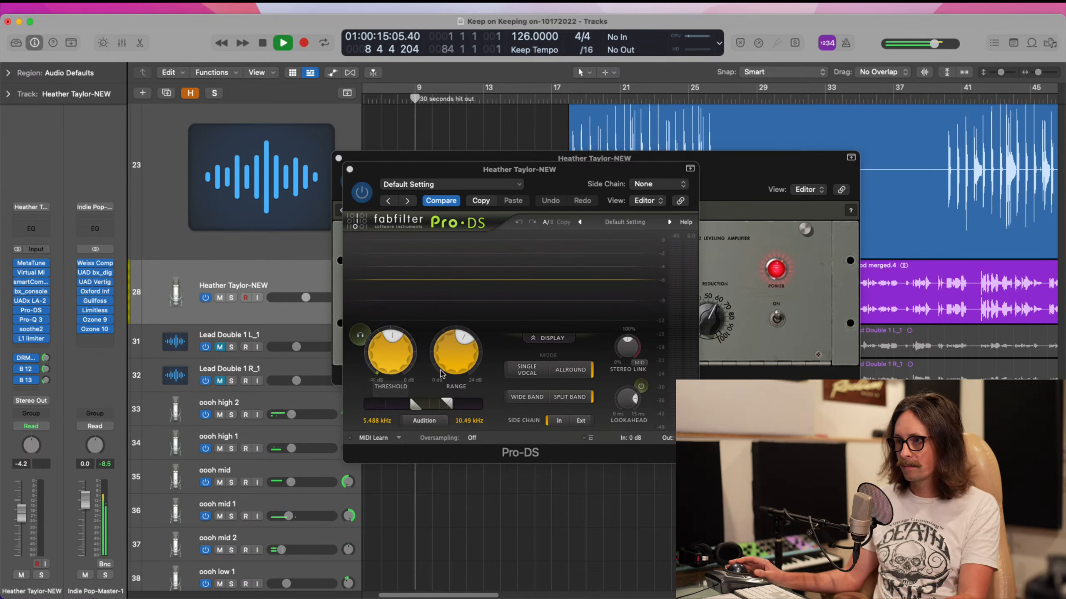
click(339, 159)
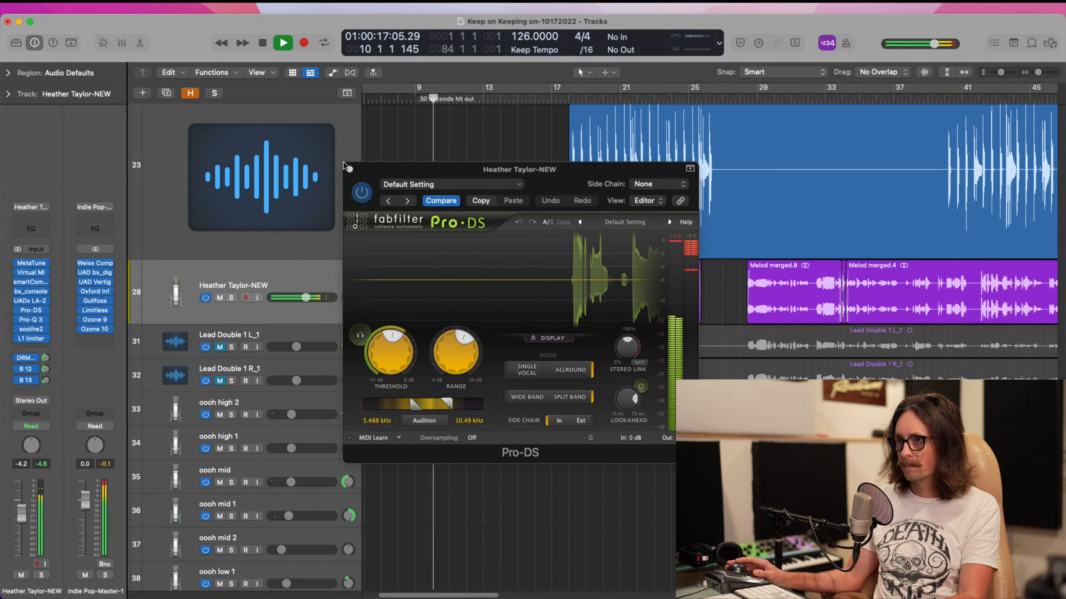
click(362, 195)
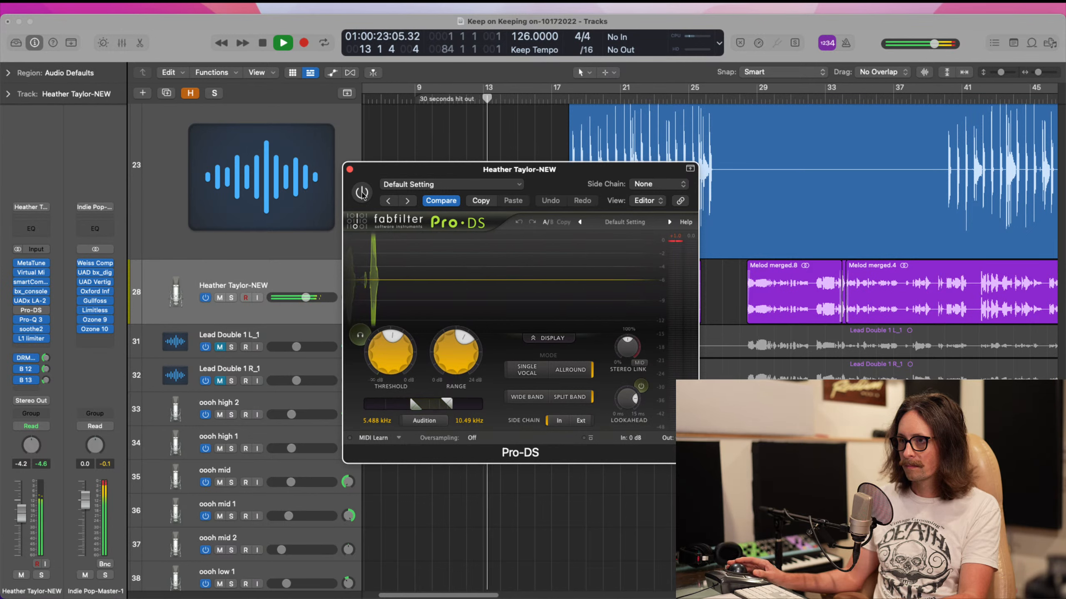
click(362, 193)
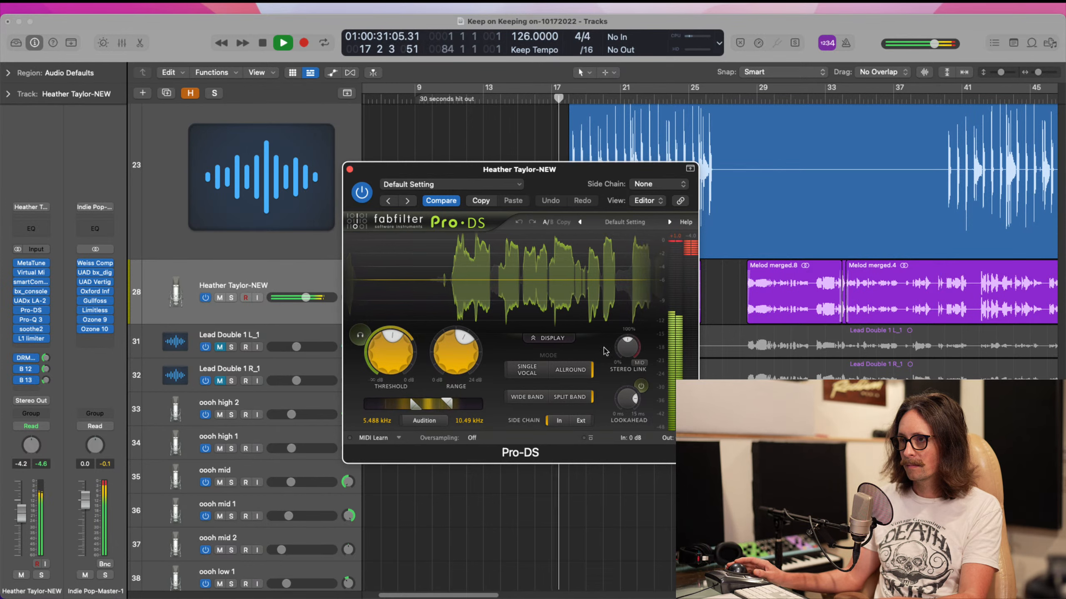
key(space)
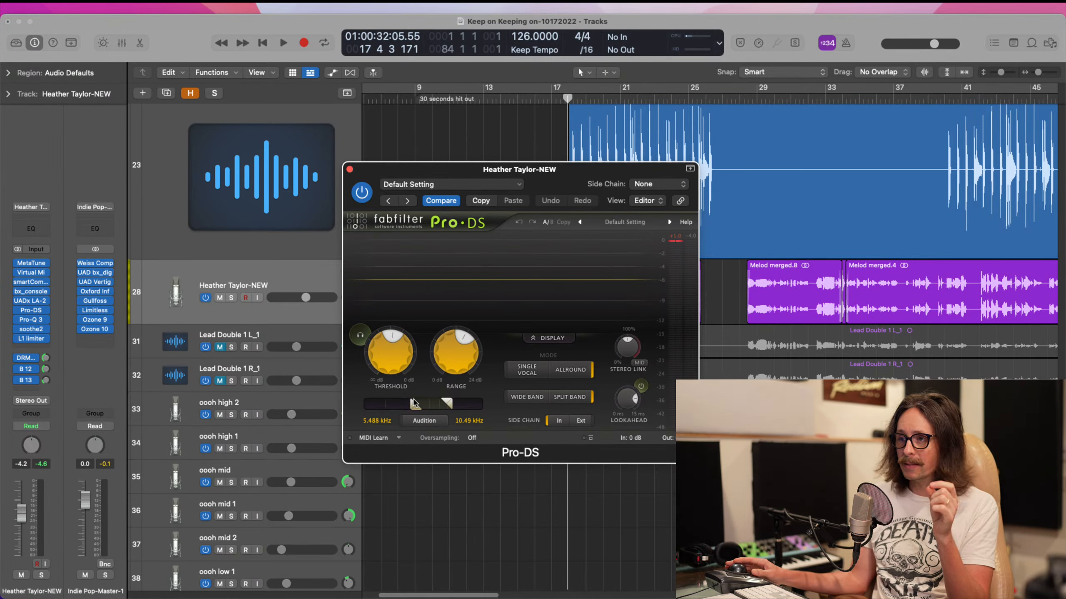
mouse_move(413, 405)
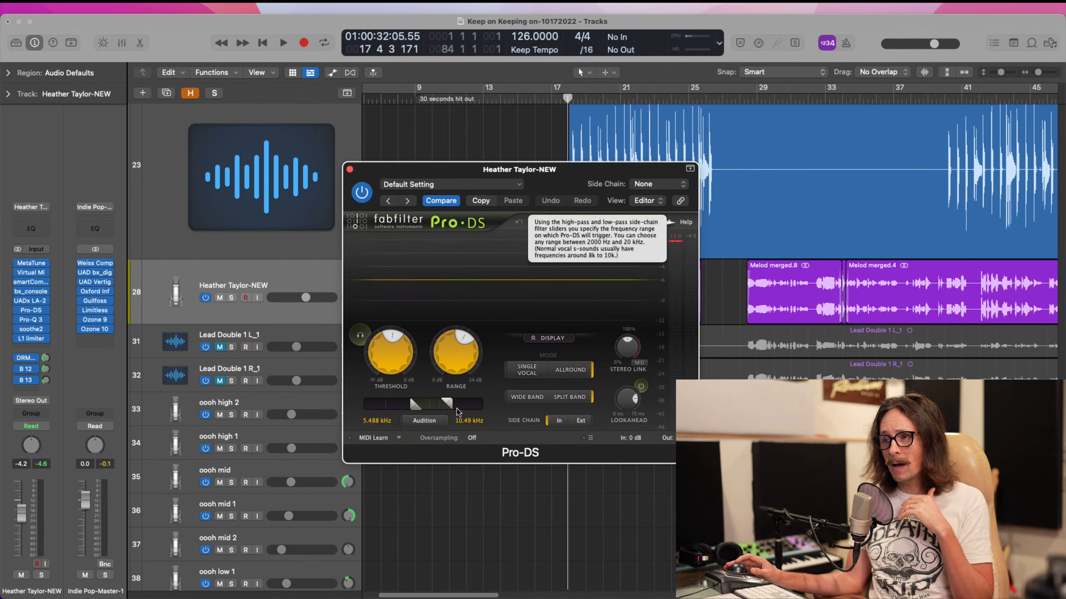
mouse_move(398, 338)
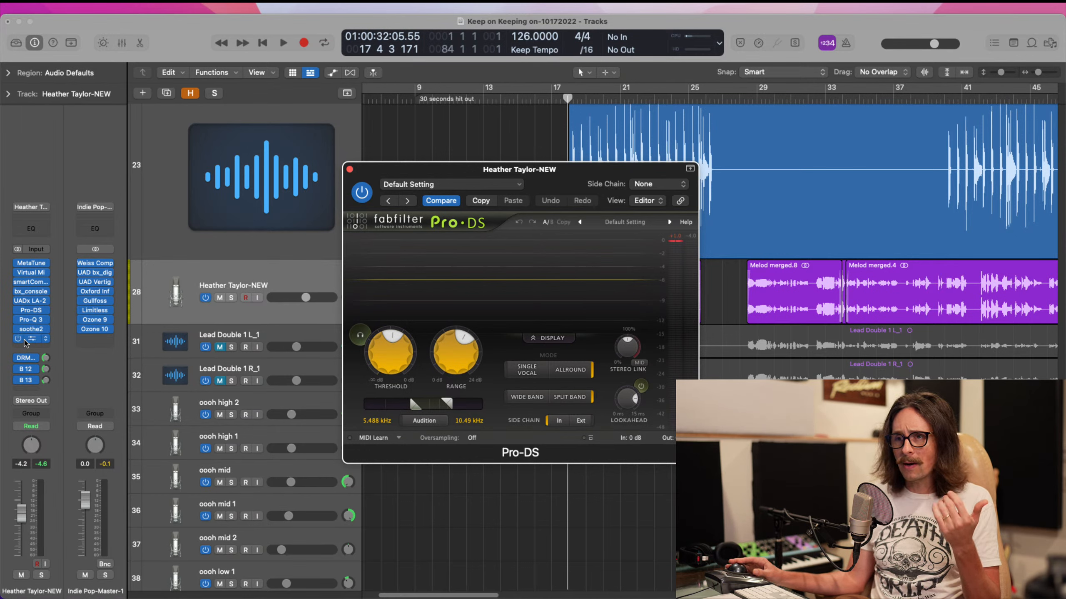
- Insert the stereo Waves C6 multiband compressor in the lead vocal's next free effect slot, move its window aside and select its first band
click(37, 348)
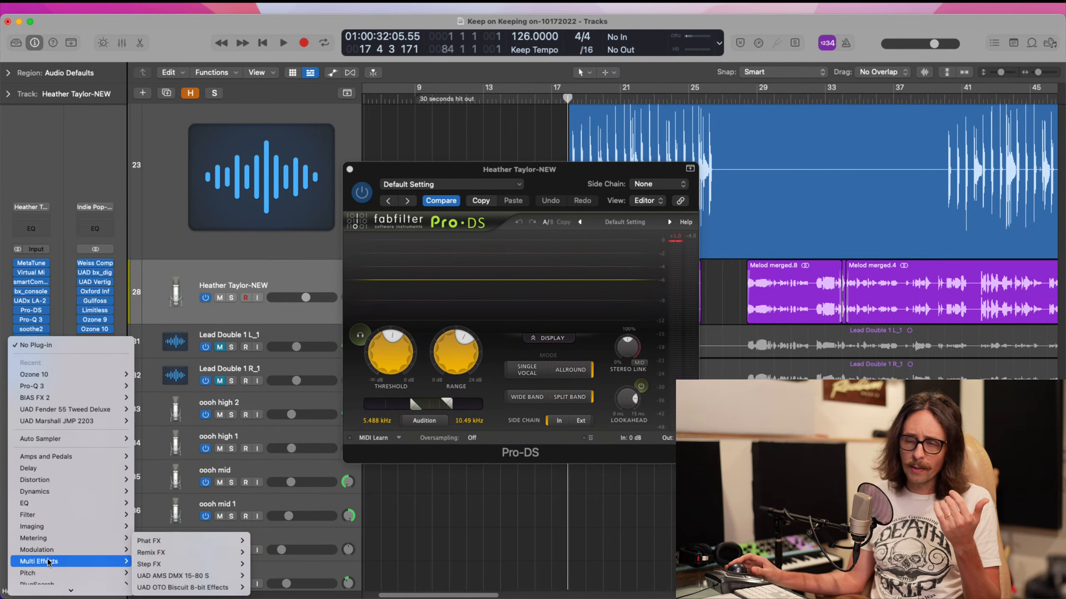
mouse_move(88, 576)
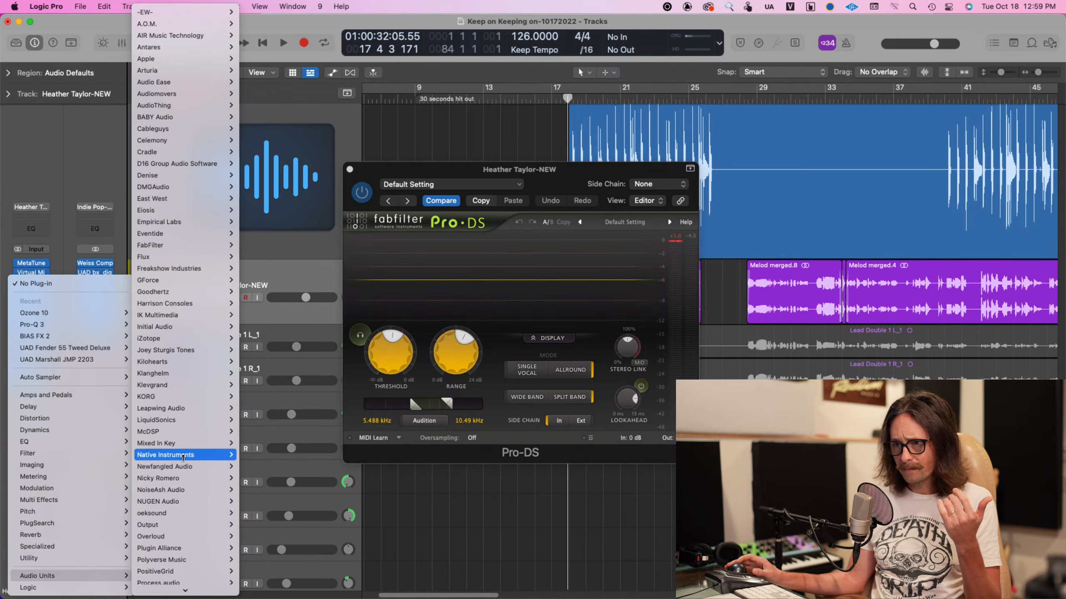
scroll(157, 525, down, 10)
mouse_move(159, 553)
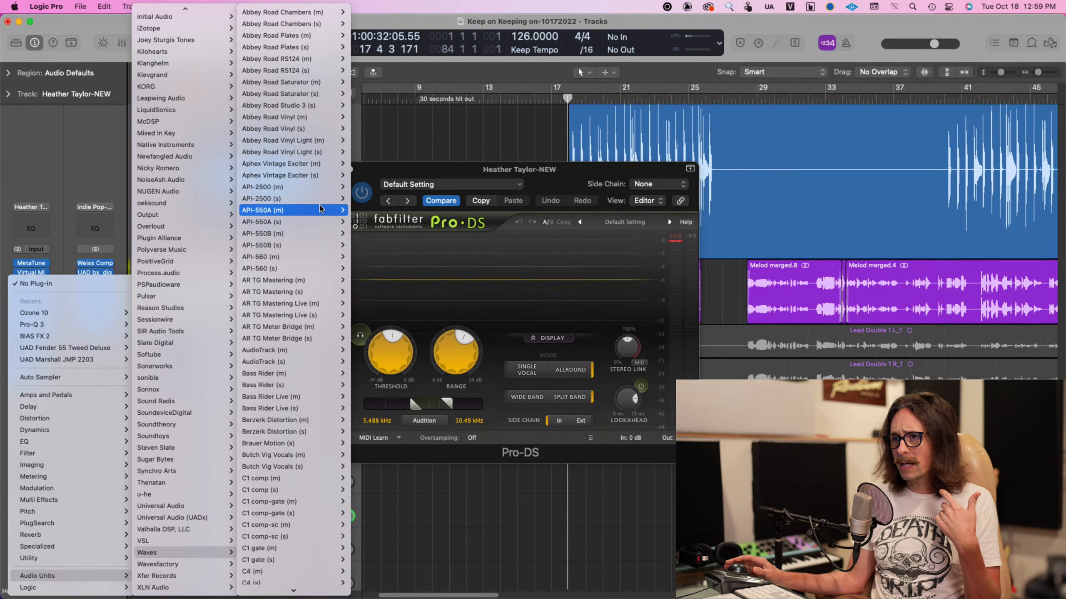
mouse_move(294, 302)
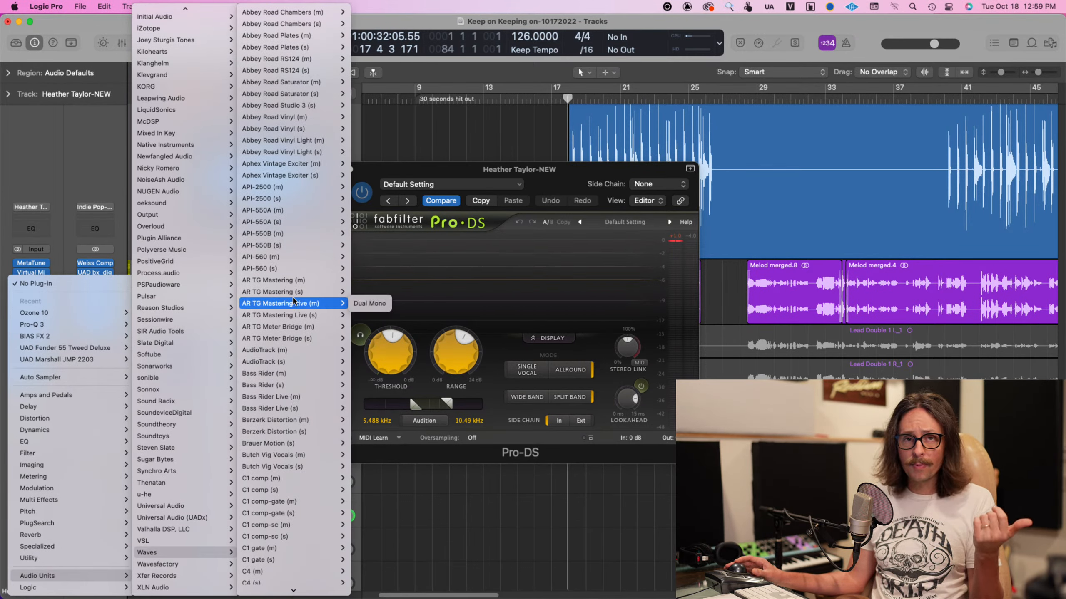
scroll(311, 457, down, 5)
mouse_move(311, 456)
scroll(311, 456, down, 3)
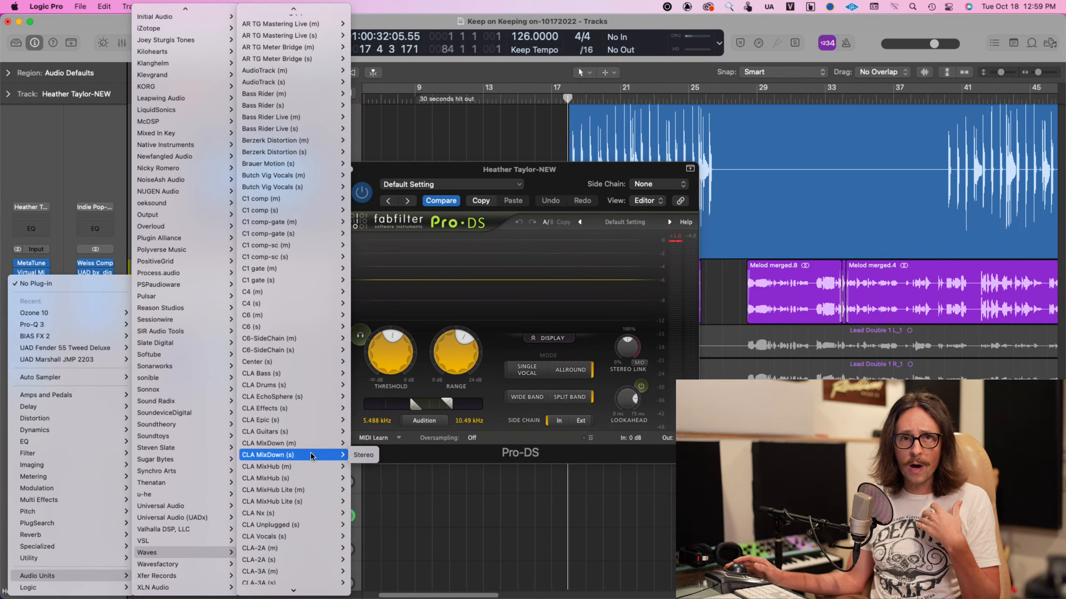
scroll(311, 457, down, 2)
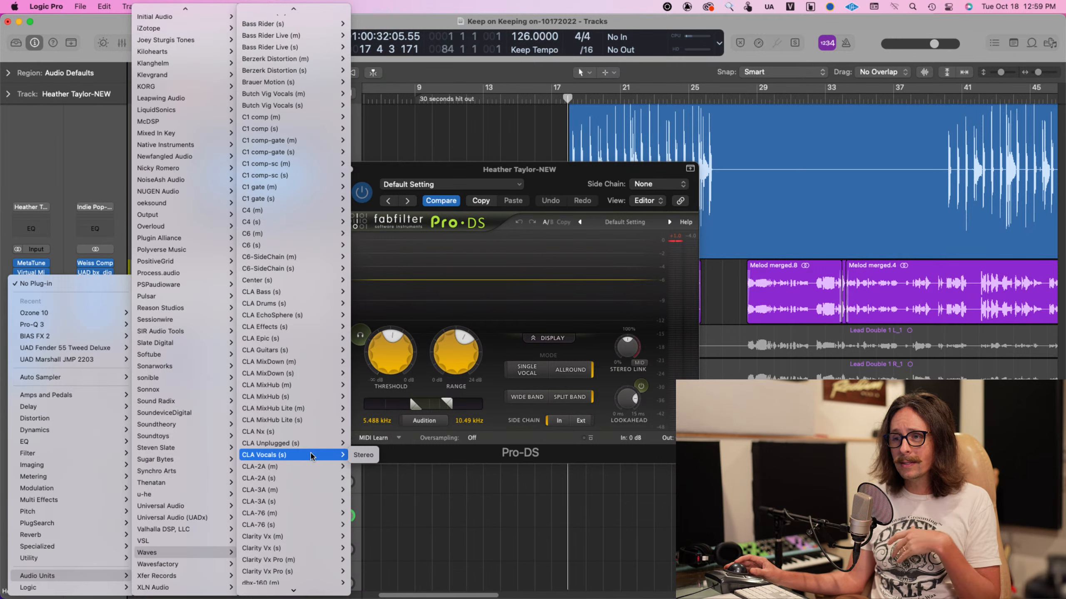
mouse_move(273, 245)
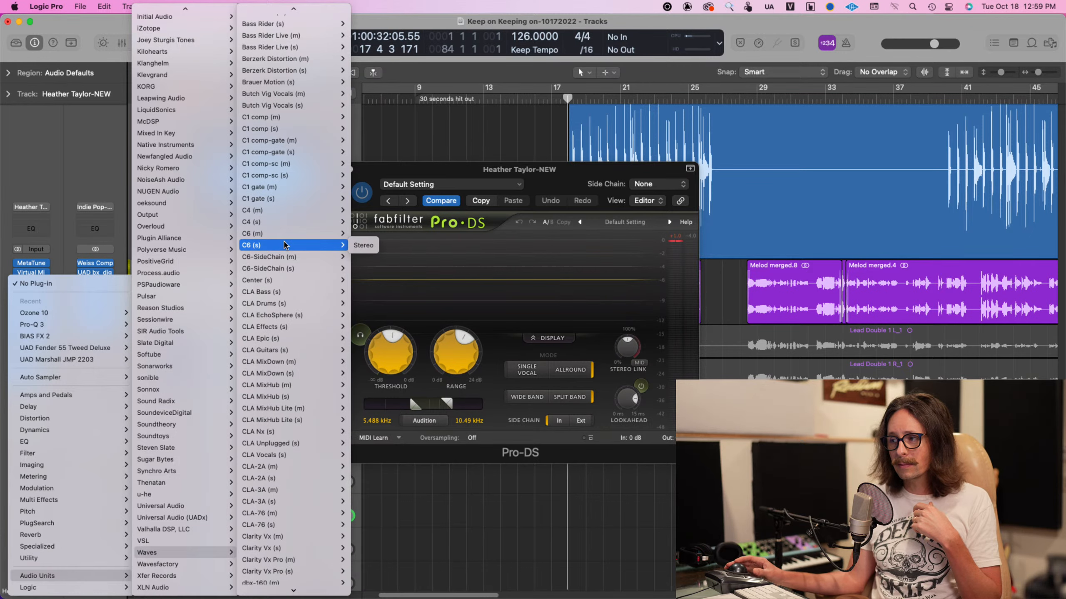
click(363, 245)
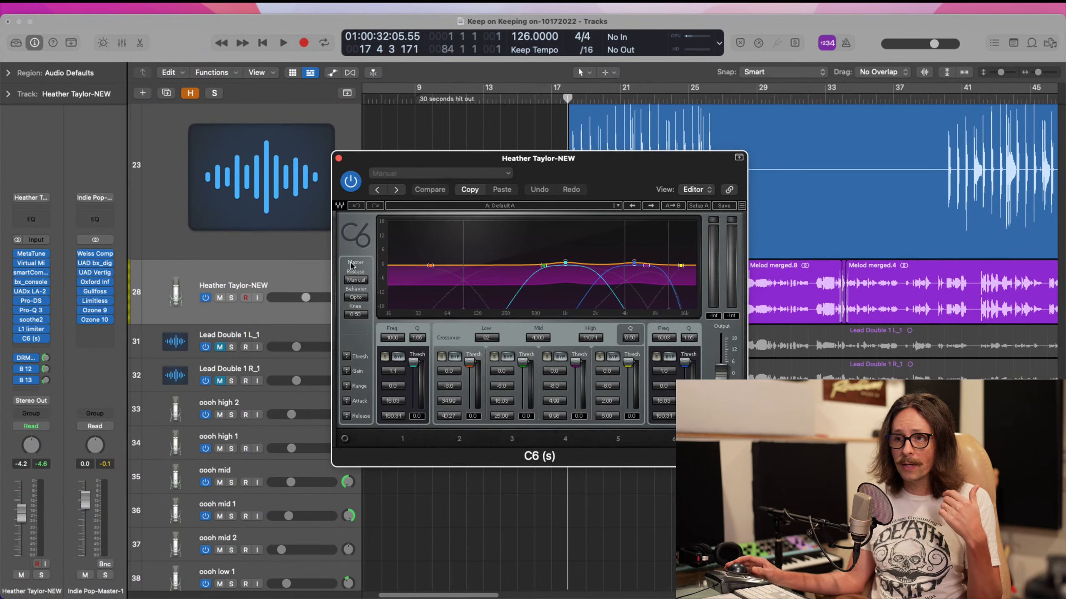
drag(617, 158, 538, 165)
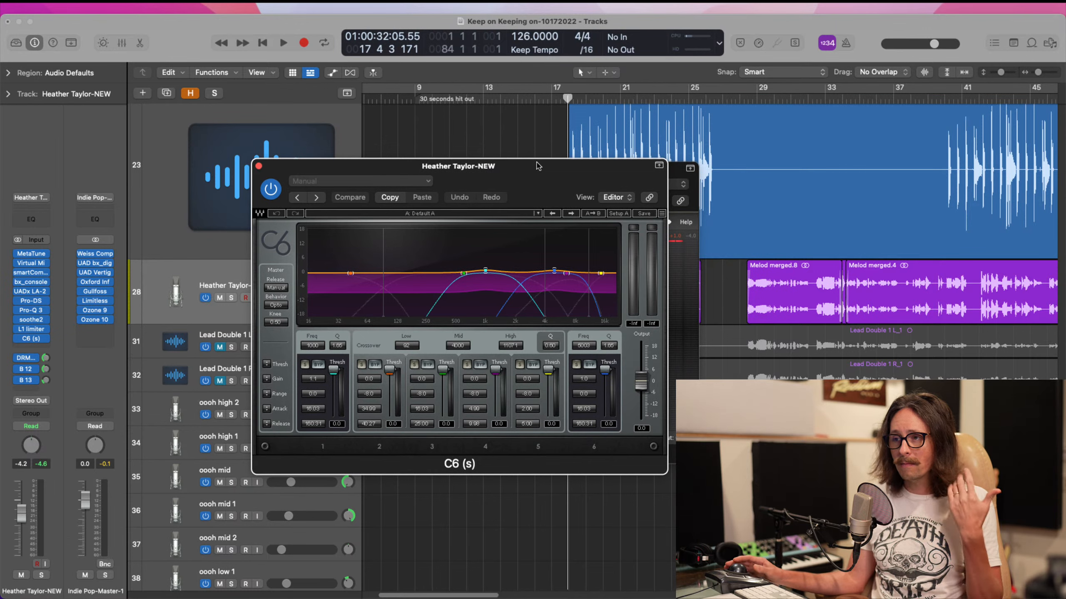
click(486, 272)
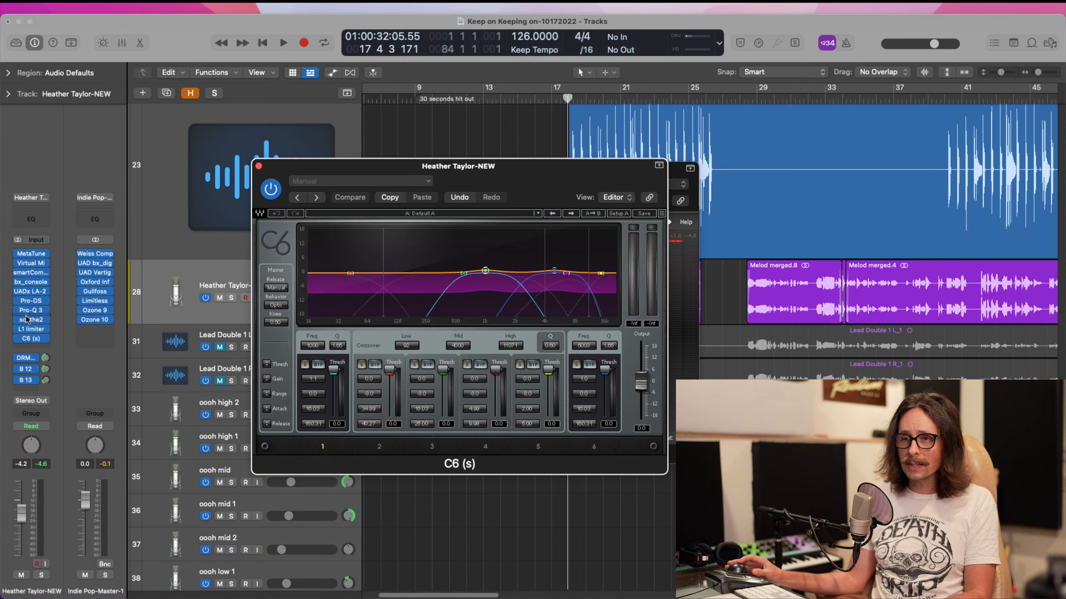
- Bring up the lead vocal's Pro-DS to check its de-essing frequency range, then close it
click(37, 301)
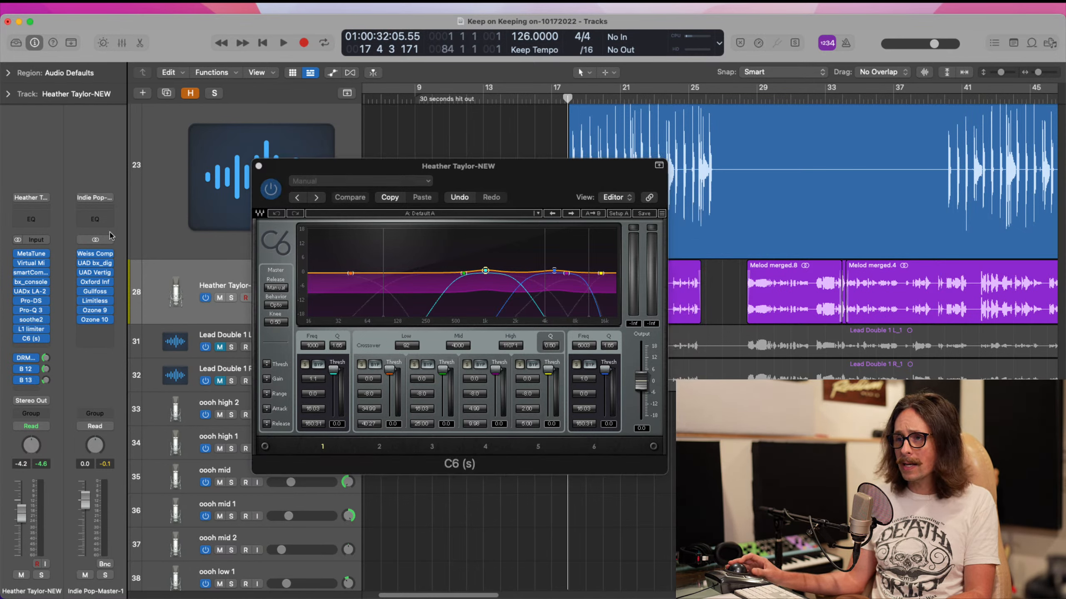
click(31, 301)
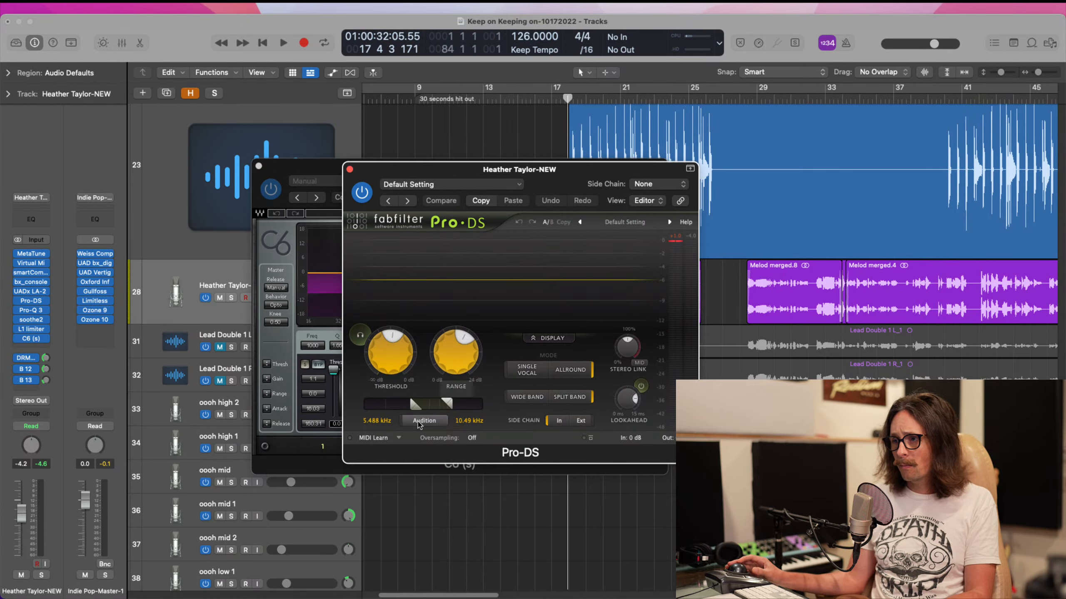
click(350, 170)
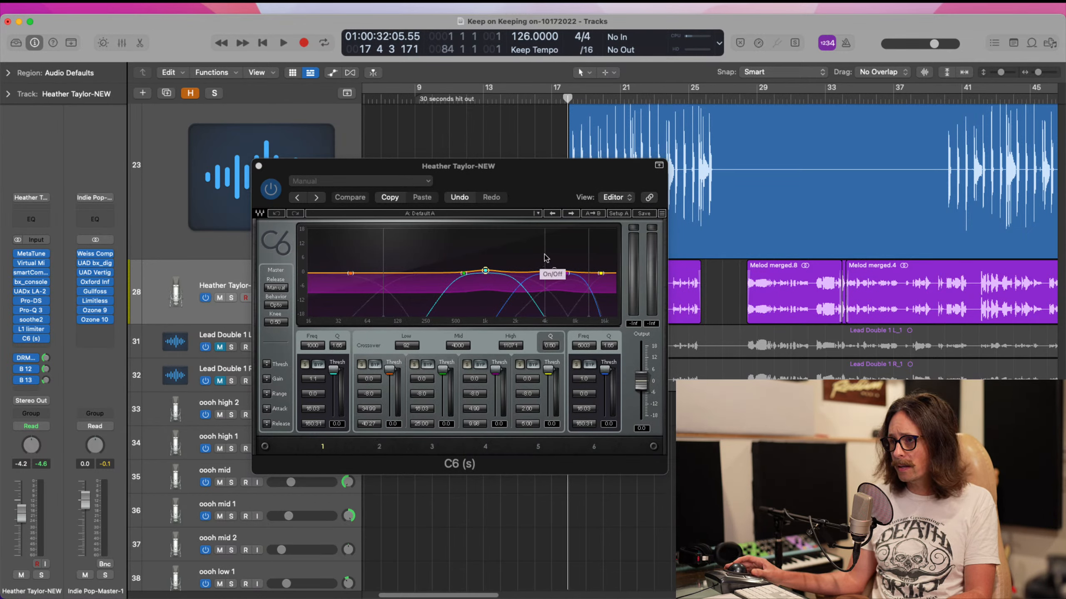
- Adjust the C6 mid crossover on the graph, then set it to exactly 5500 Hz
drag(545, 258, 457, 264)
drag(476, 262, 481, 295)
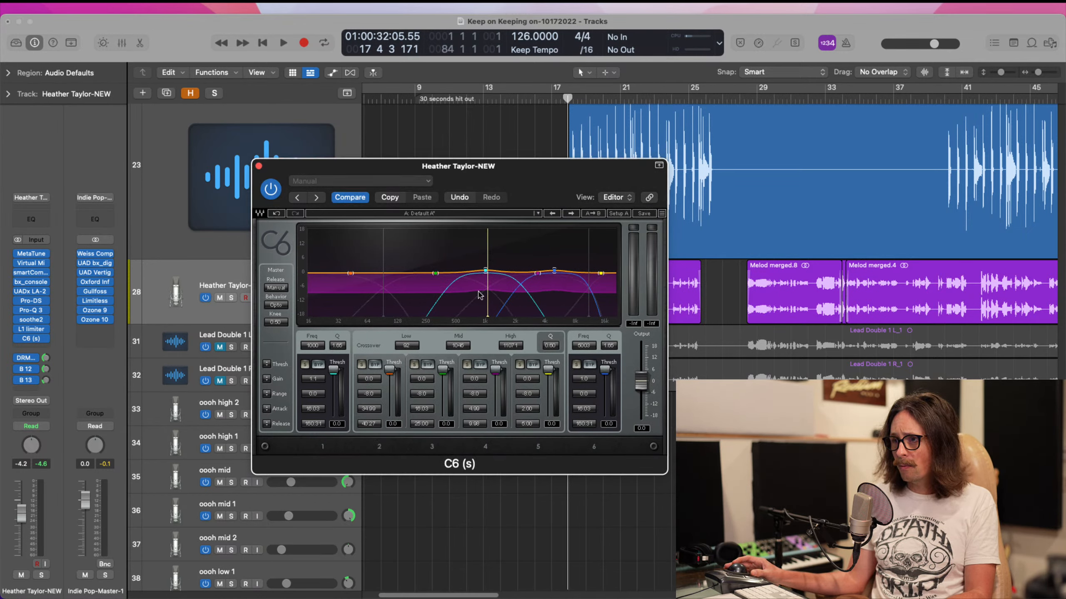
click(458, 344)
double_click(457, 346)
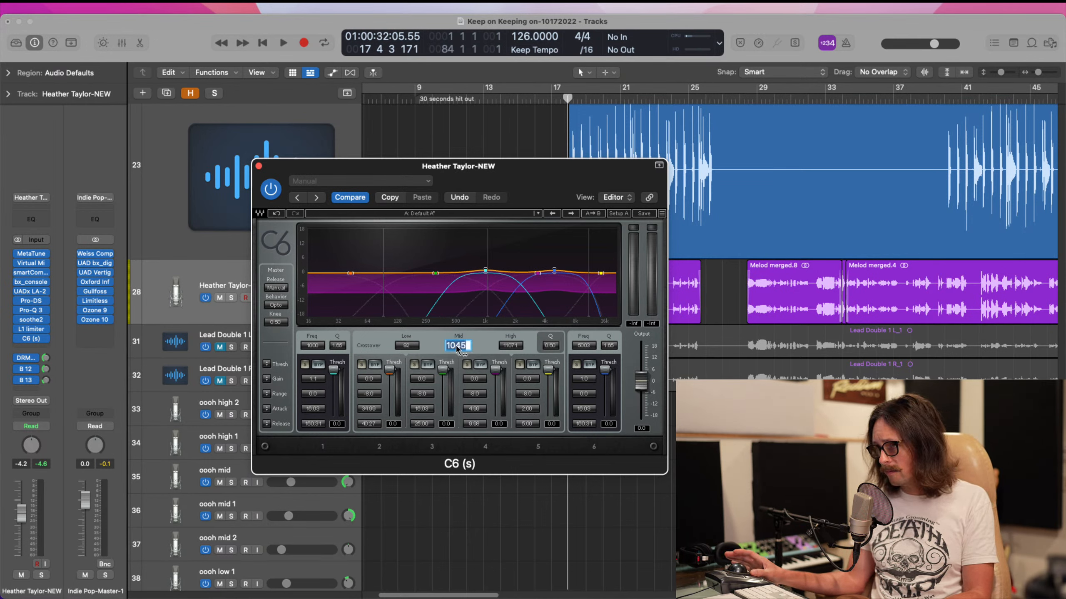
text(5500)
key(Return)
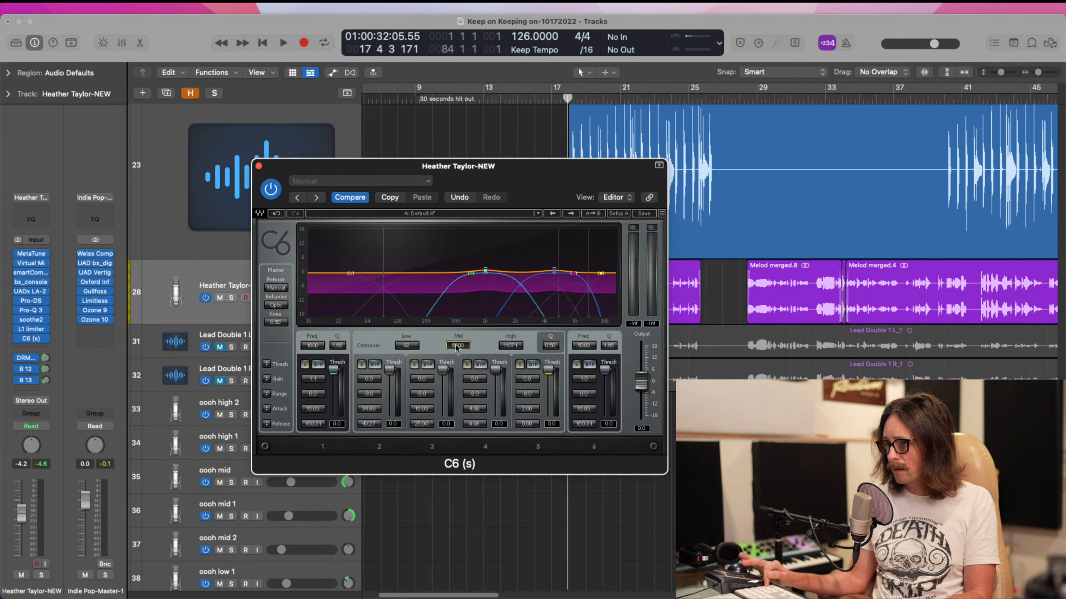
- Set the C6 high crossover frequency to 10500 Hz
click(519, 348)
double_click(515, 347)
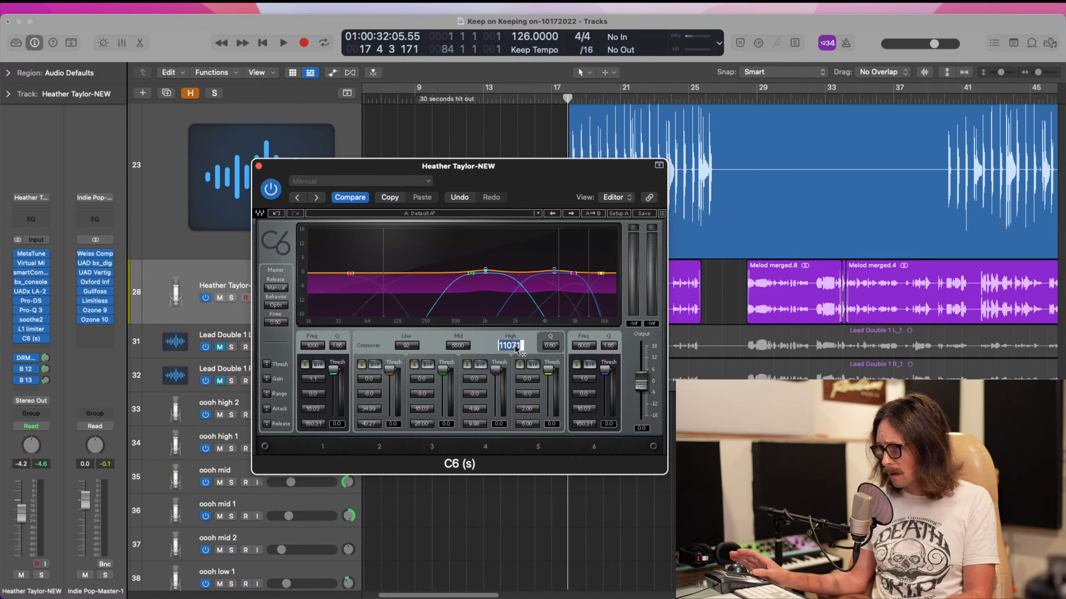
text(105)
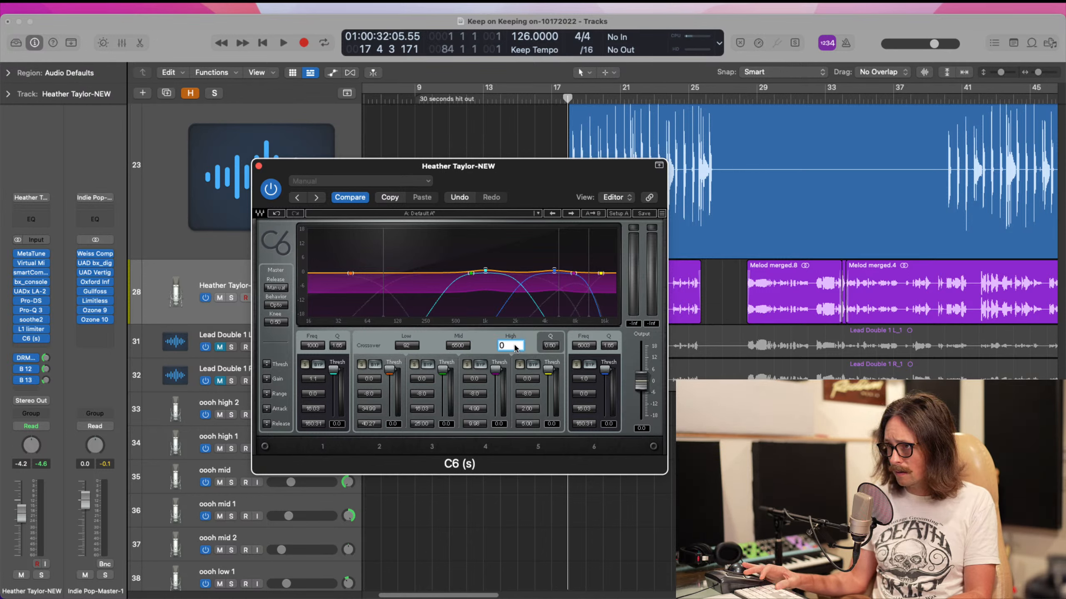
text(00)
key(Return)
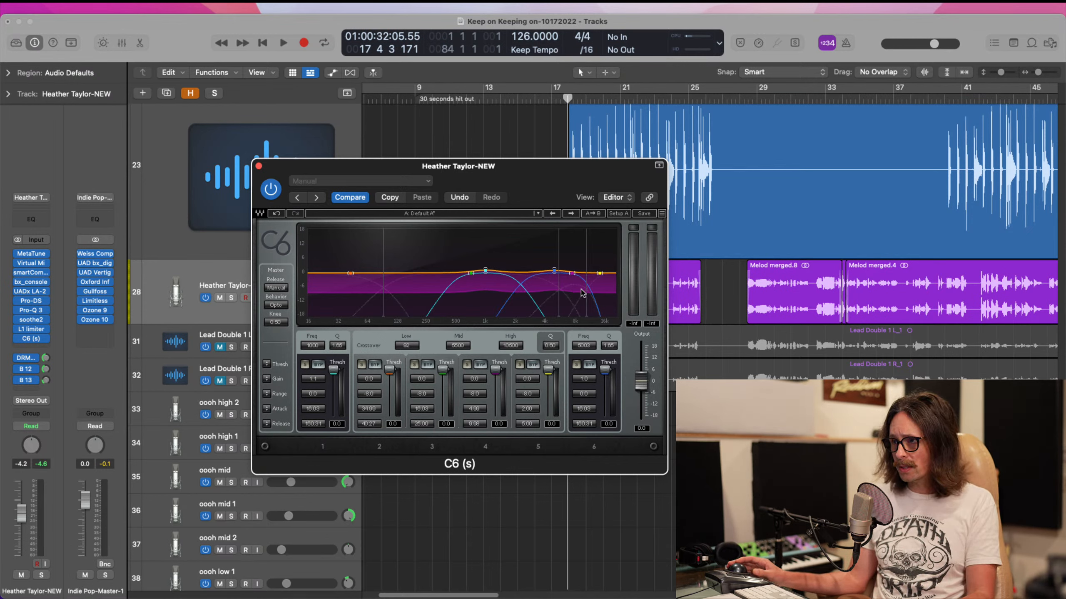
- Select the fourth C6 band, lower its threshold to about -26 and solo the band
mouse_move(572, 274)
mouse_down()
mouse_move(562, 280)
mouse_move(573, 277)
mouse_up()
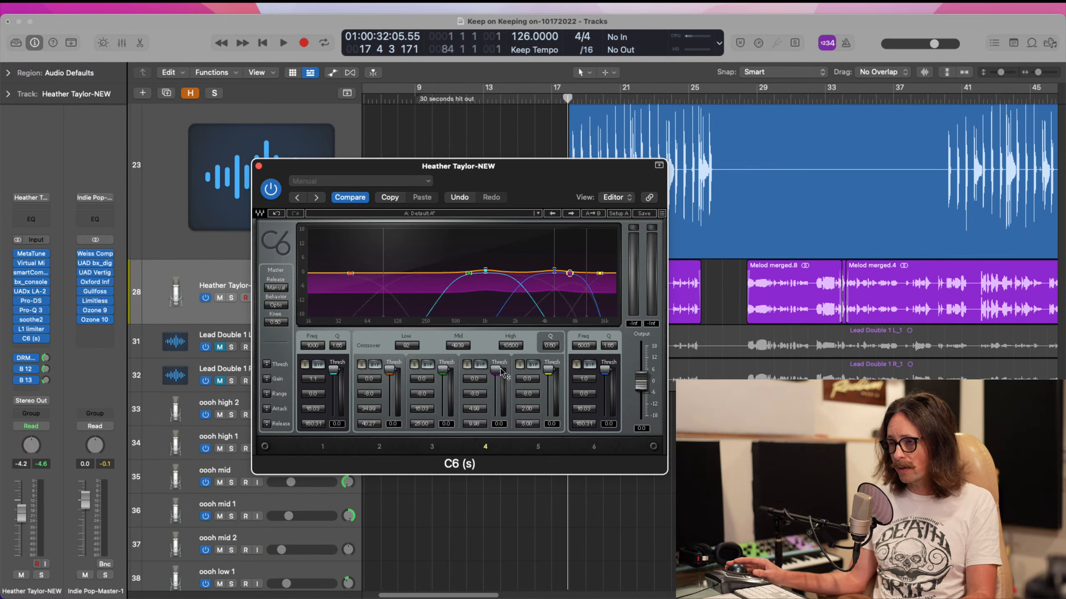
drag(495, 381, 494, 396)
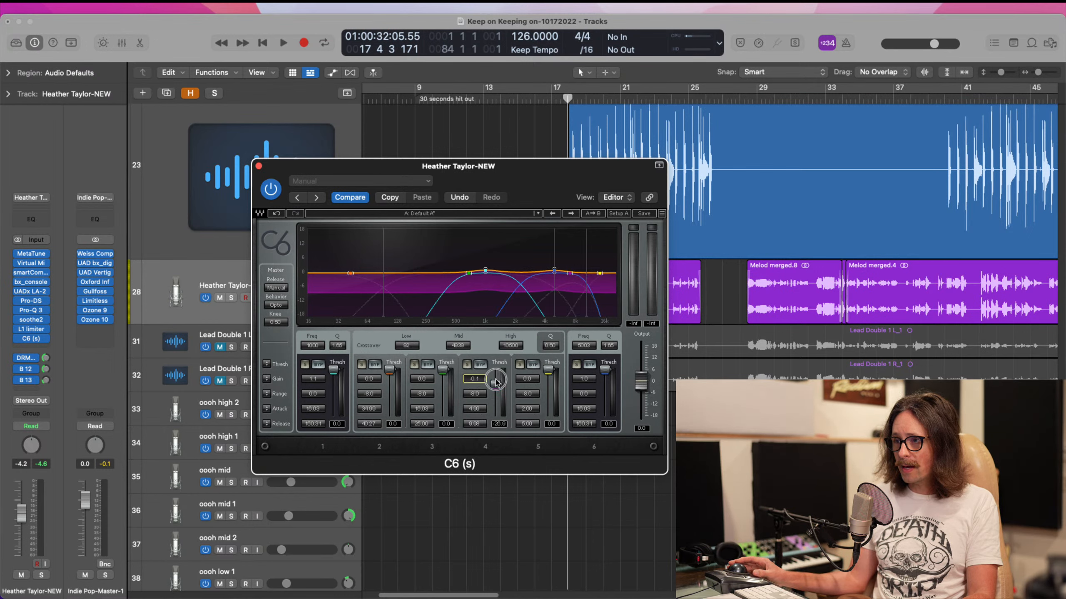
click(466, 364)
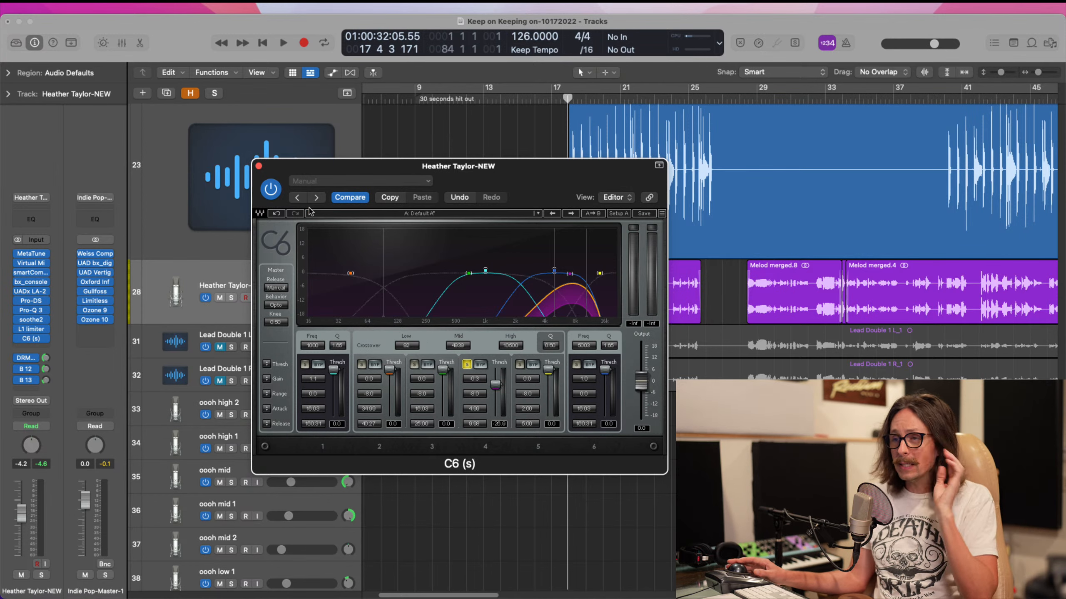
- Close C6 and remove it from the lead vocal's plug-in chain
click(258, 166)
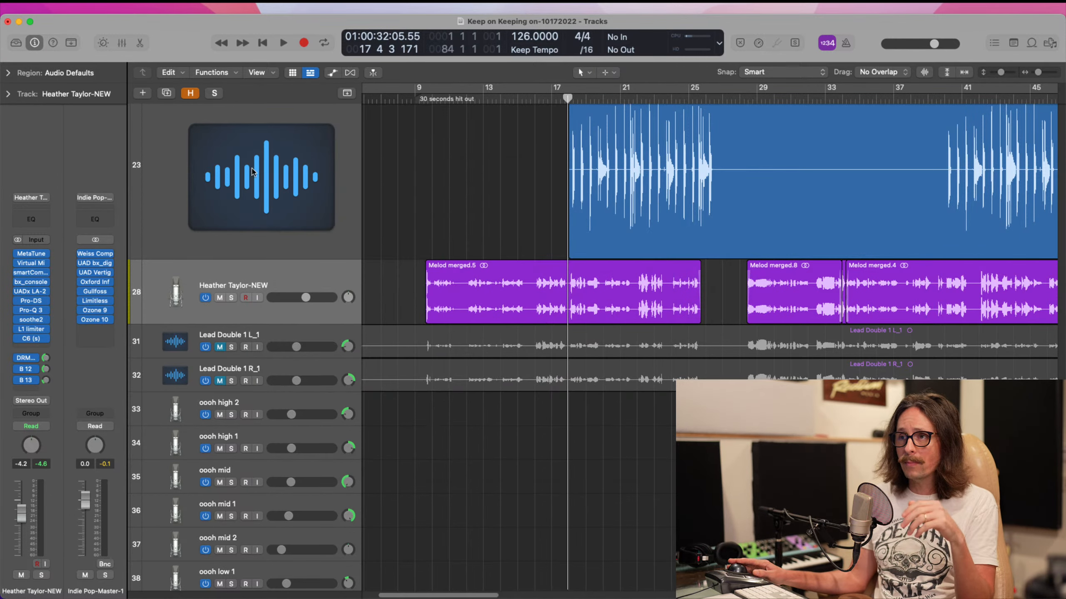
click(47, 339)
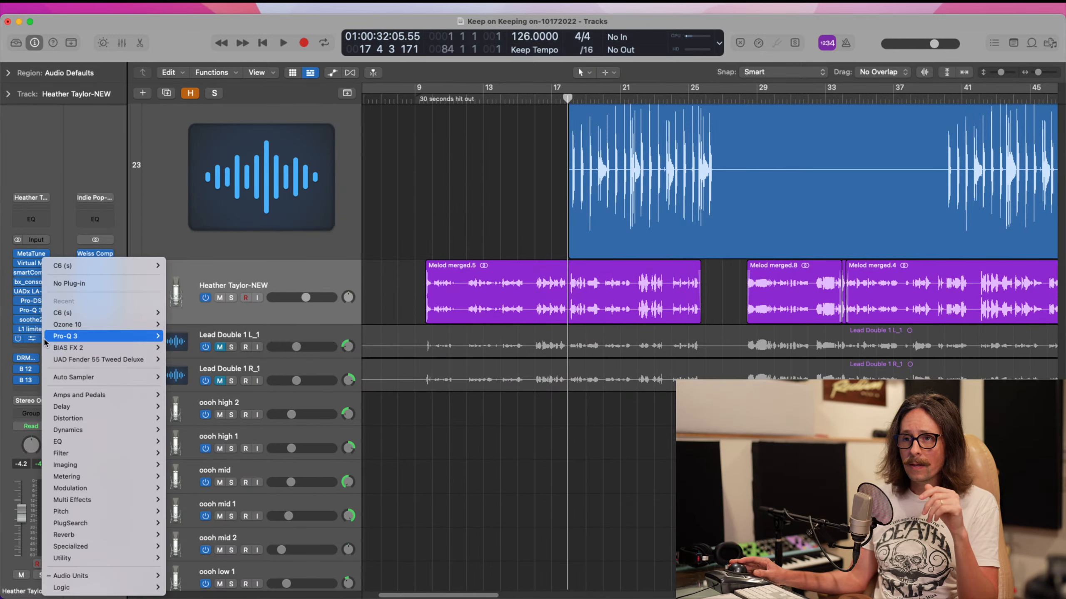
click(93, 284)
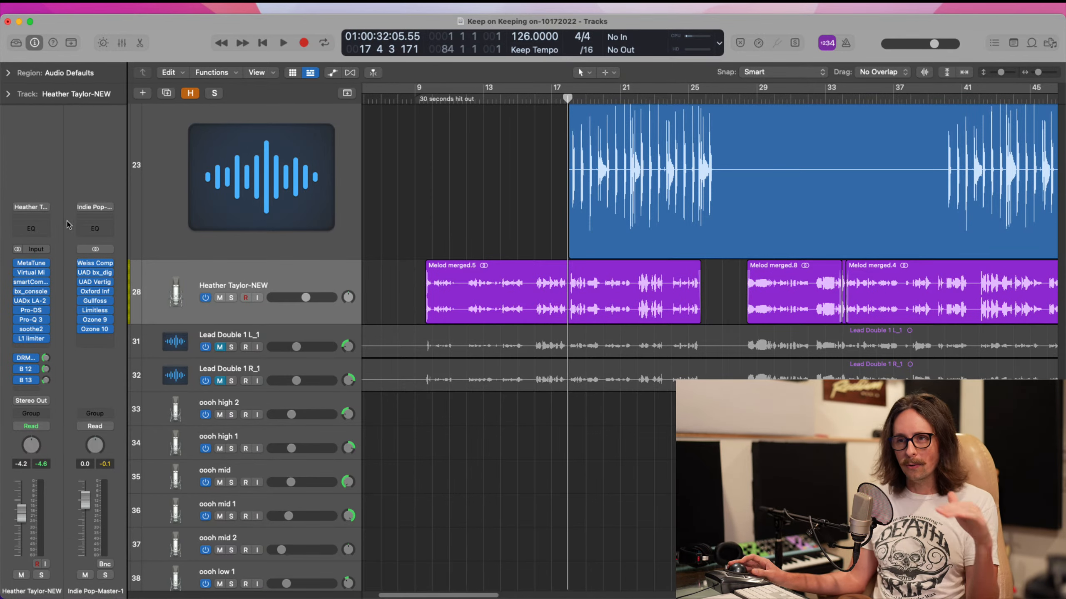
- Reopen and close the lead vocal's Pro-DS, then open Pro-Q 3, examine its low cut and EQ bands, and close it
click(31, 310)
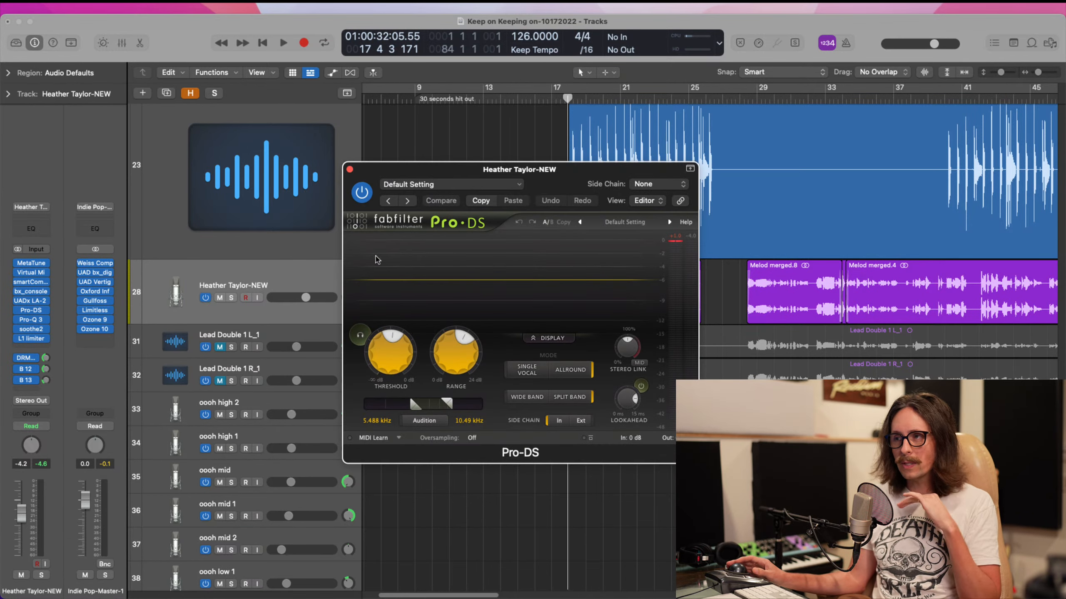
click(350, 170)
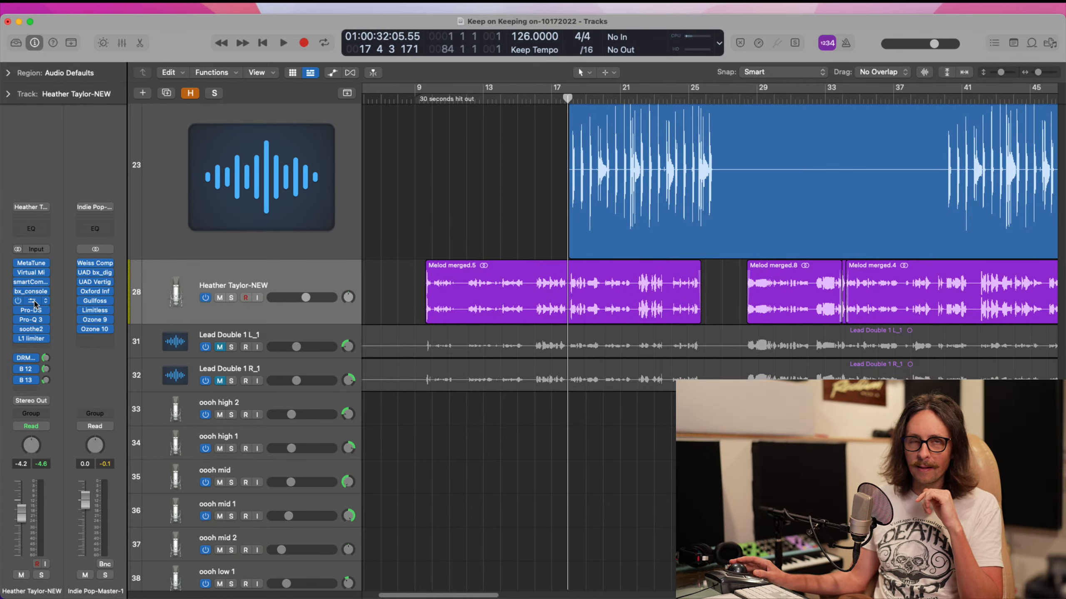
click(30, 321)
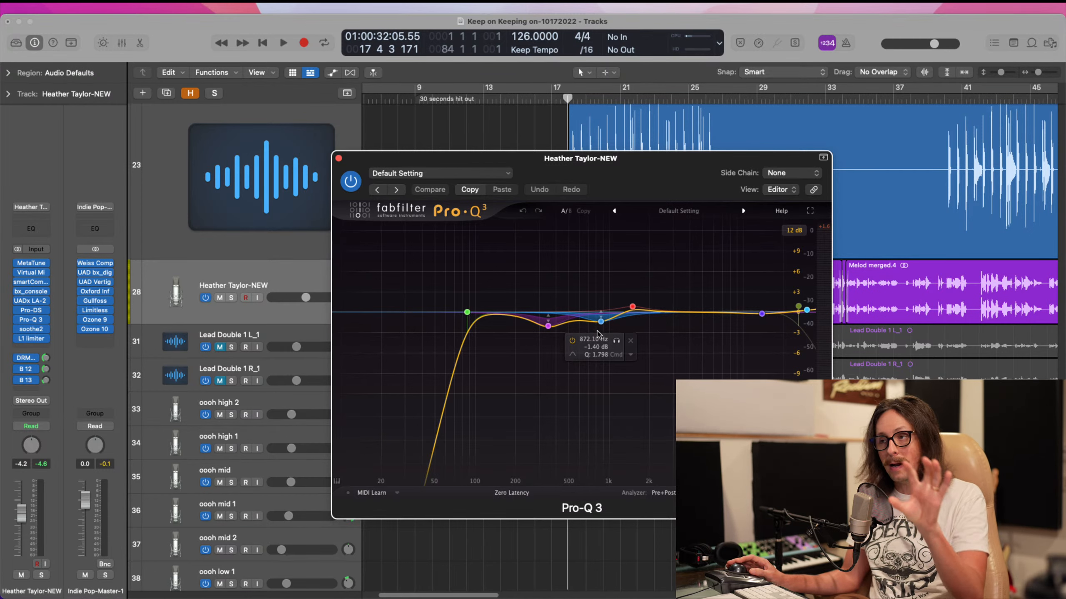
click(338, 159)
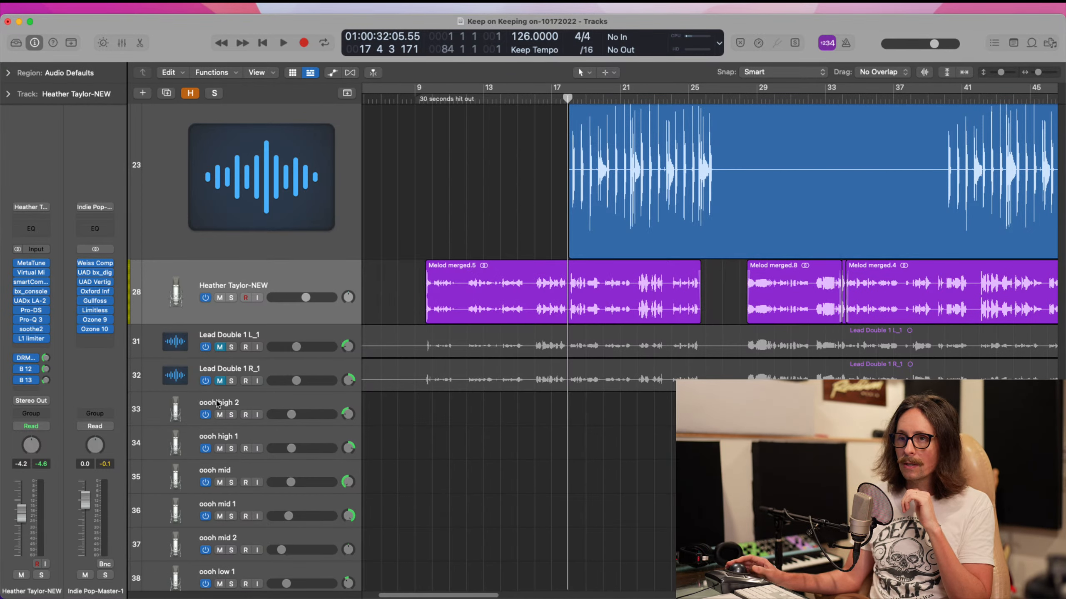
- Open the lead vocal's soothe2 and examine its band 4, check the L1 limiter's settings, then close both plug-ins
click(32, 330)
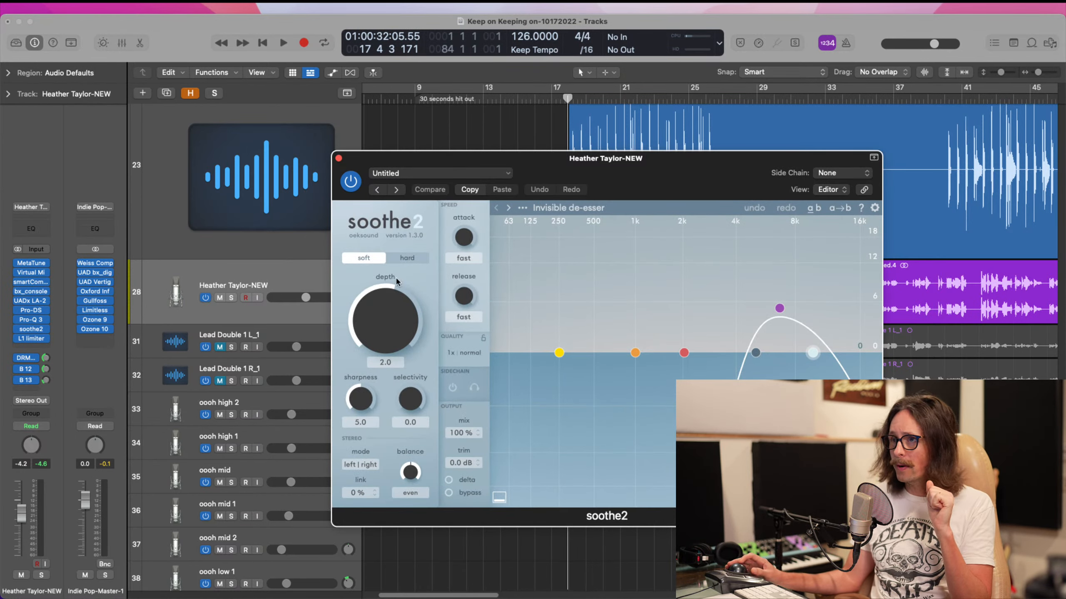
click(779, 309)
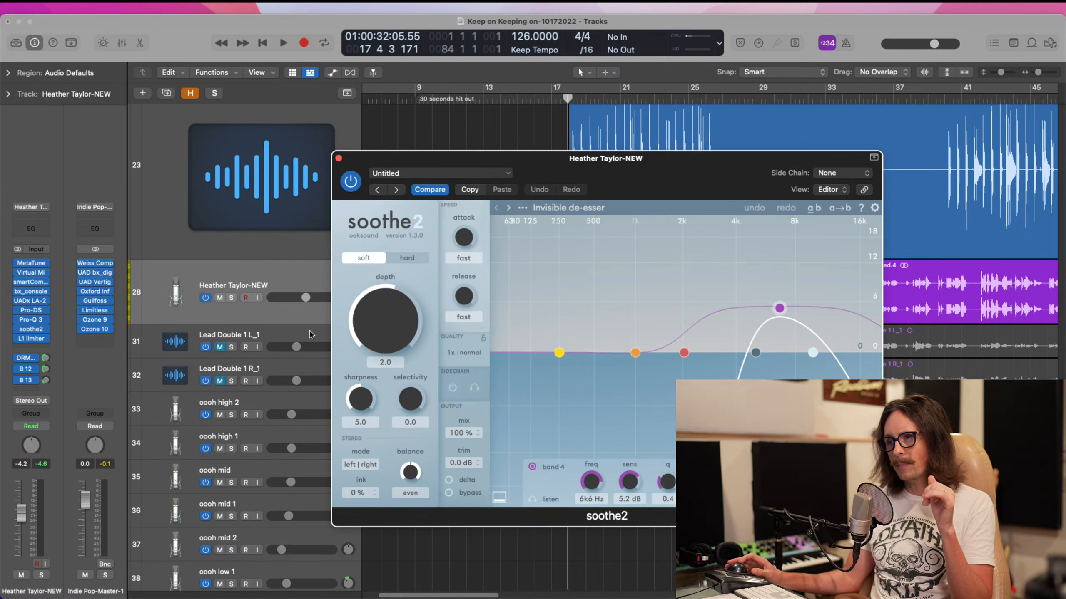
click(35, 340)
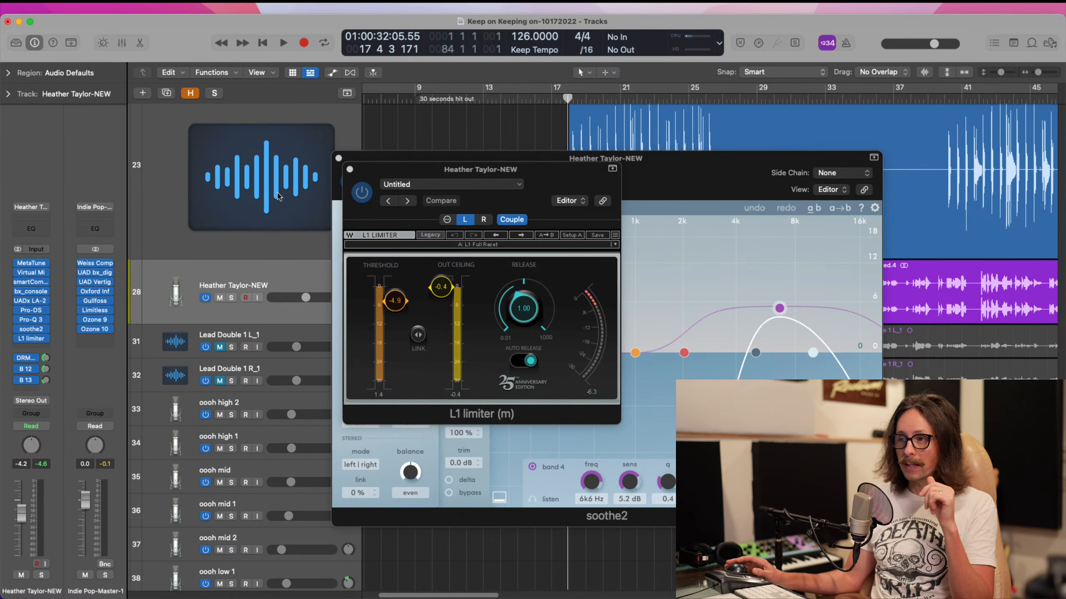
click(350, 169)
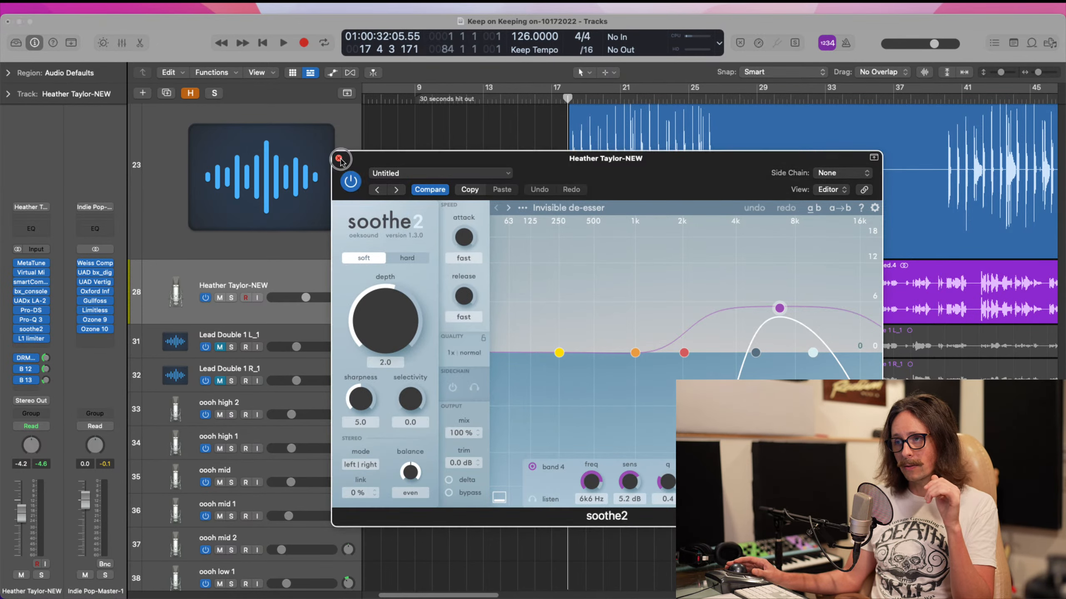
click(339, 158)
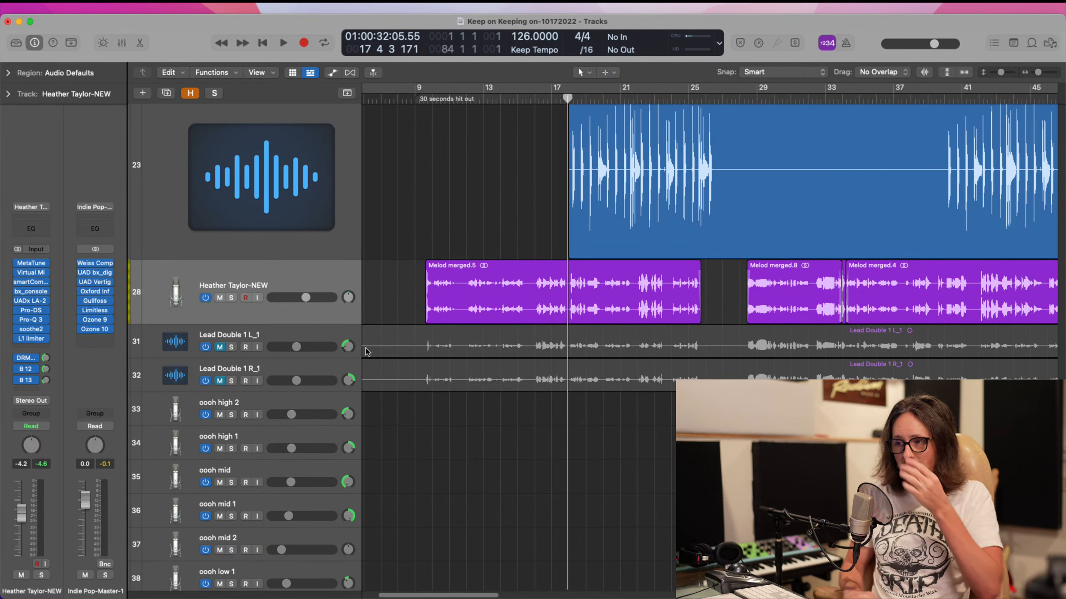
- Examine smart:reverb on the lead vocal's Vox verb send bus, close it, and set a cycle range over bars 9 to 27
click(26, 359)
click(76, 283)
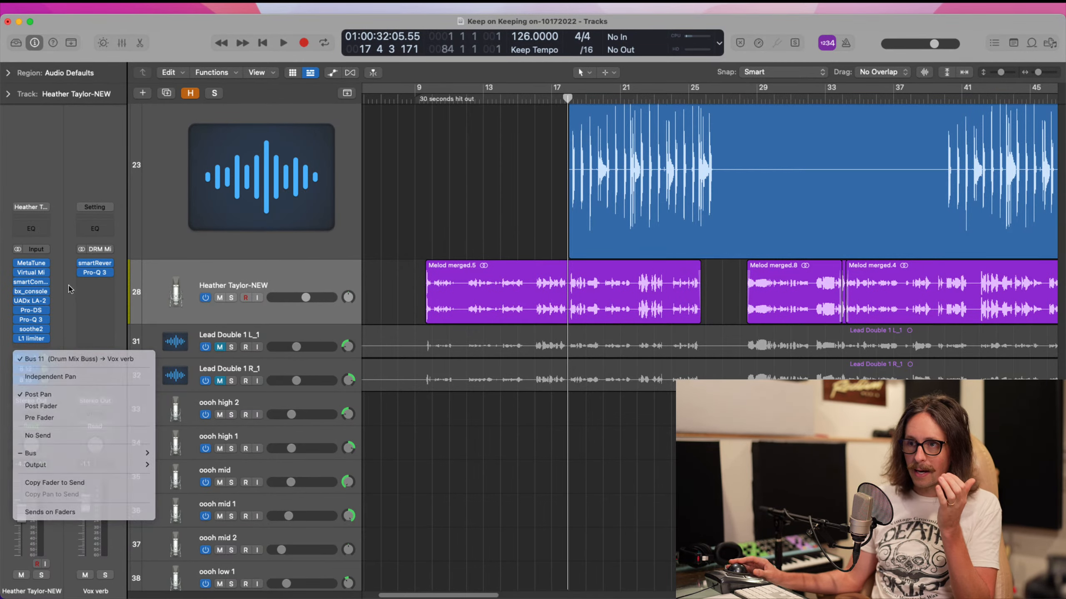
click(97, 264)
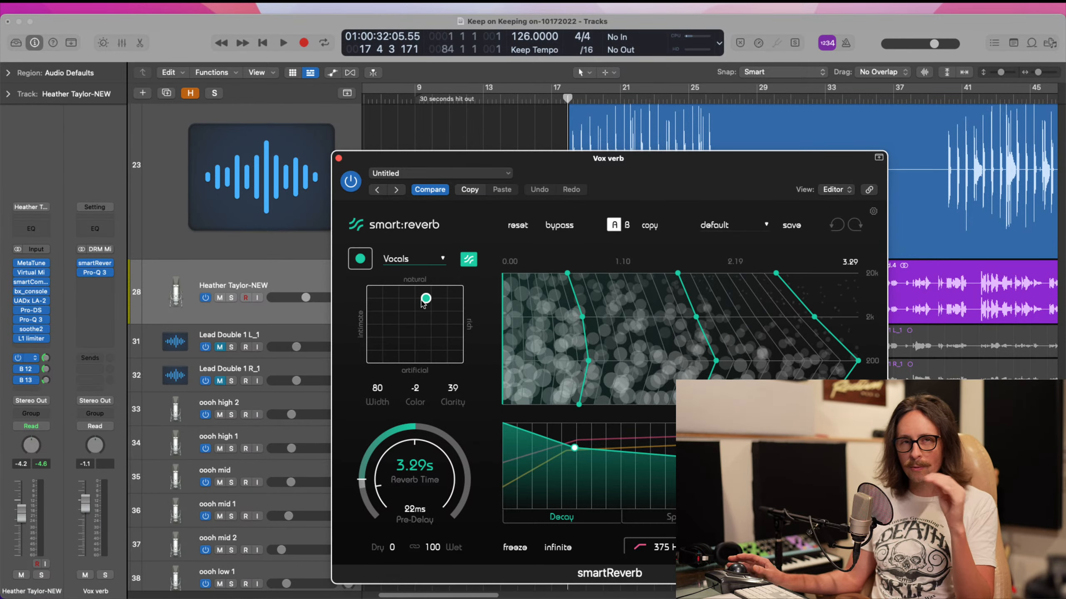
click(338, 158)
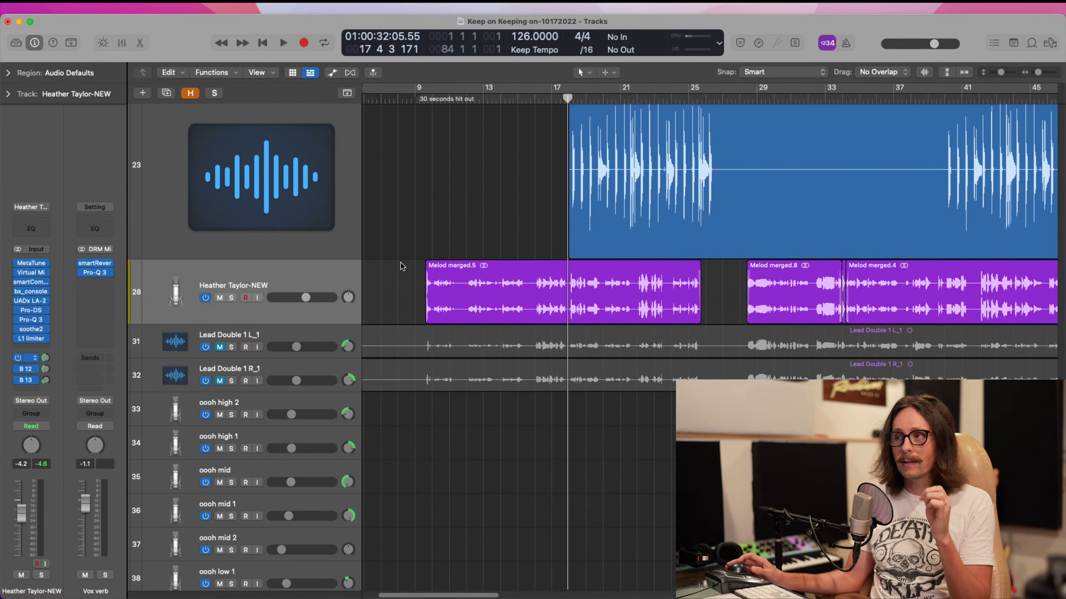
drag(416, 91, 713, 131)
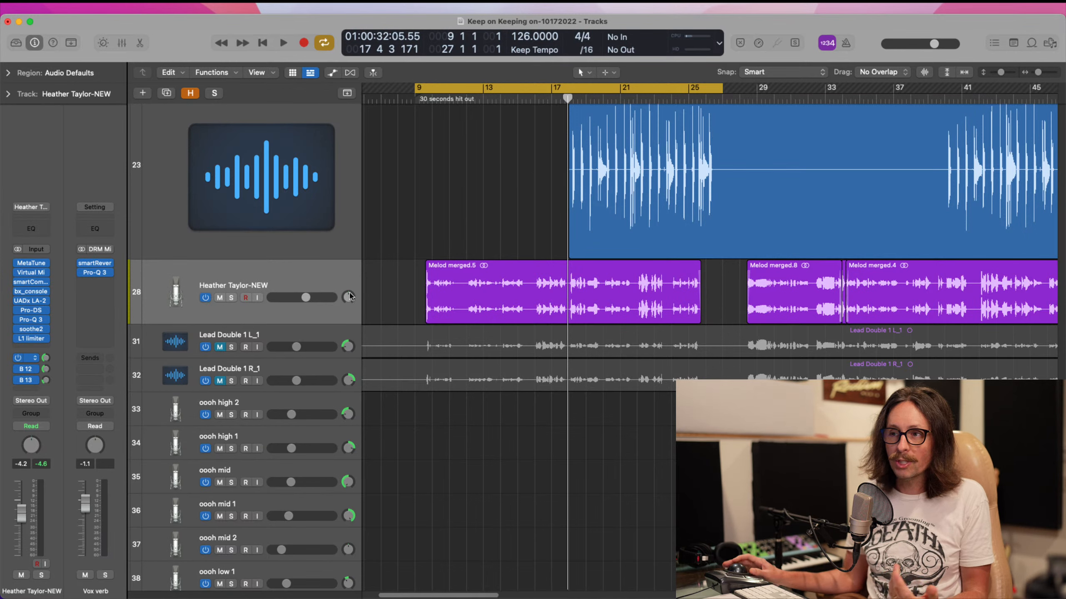
- Show the lead vocal's Bus 12 CG-Vocal Thickener send channel and open its REQ 6, Doubler2 and S1 Imager plug-ins
click(29, 371)
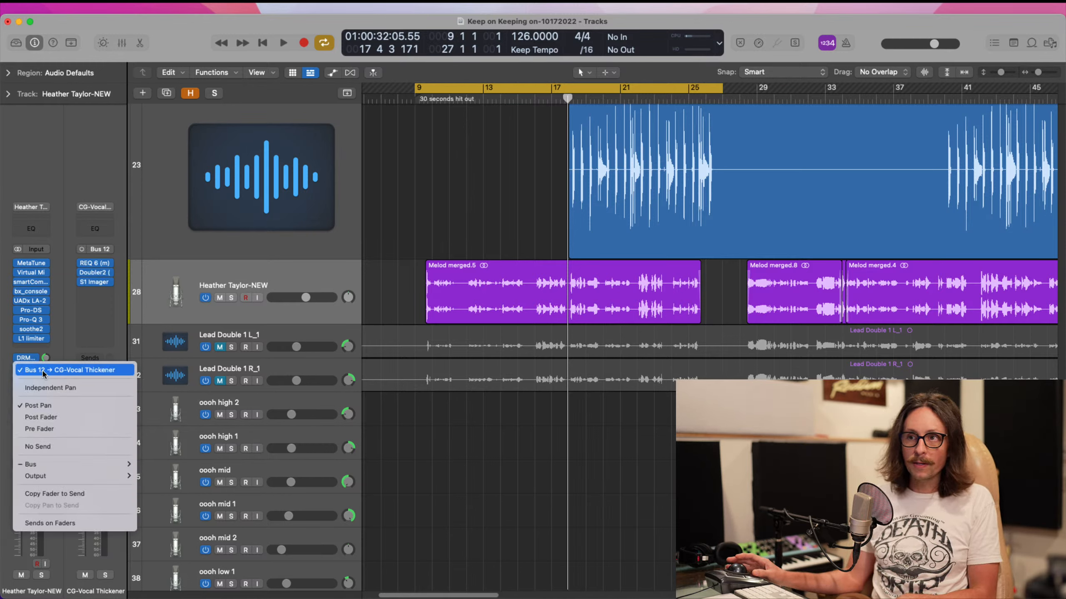
click(70, 337)
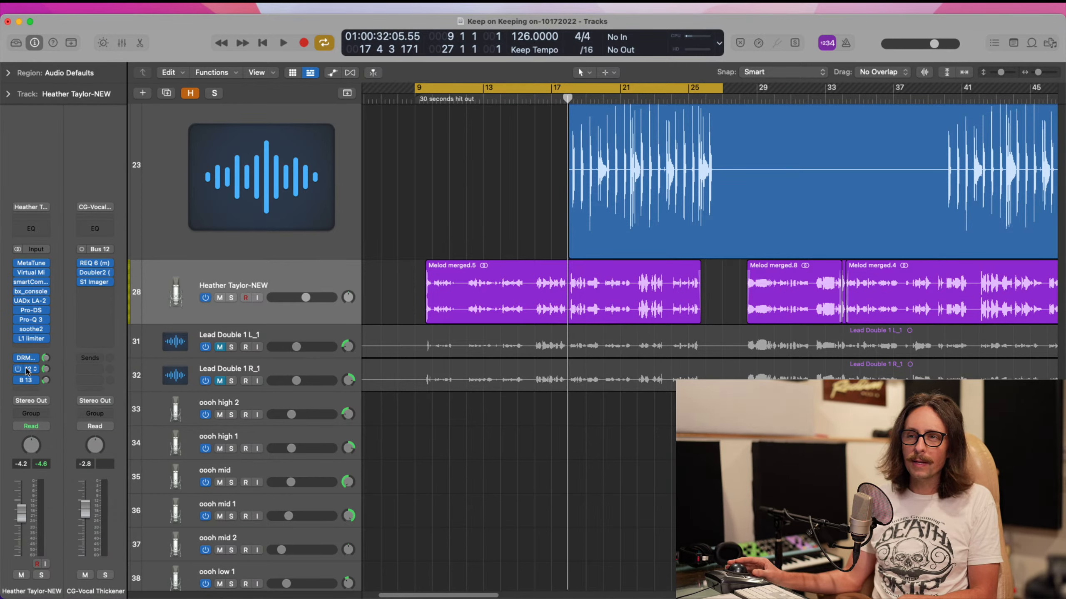
click(28, 371)
click(56, 322)
click(97, 263)
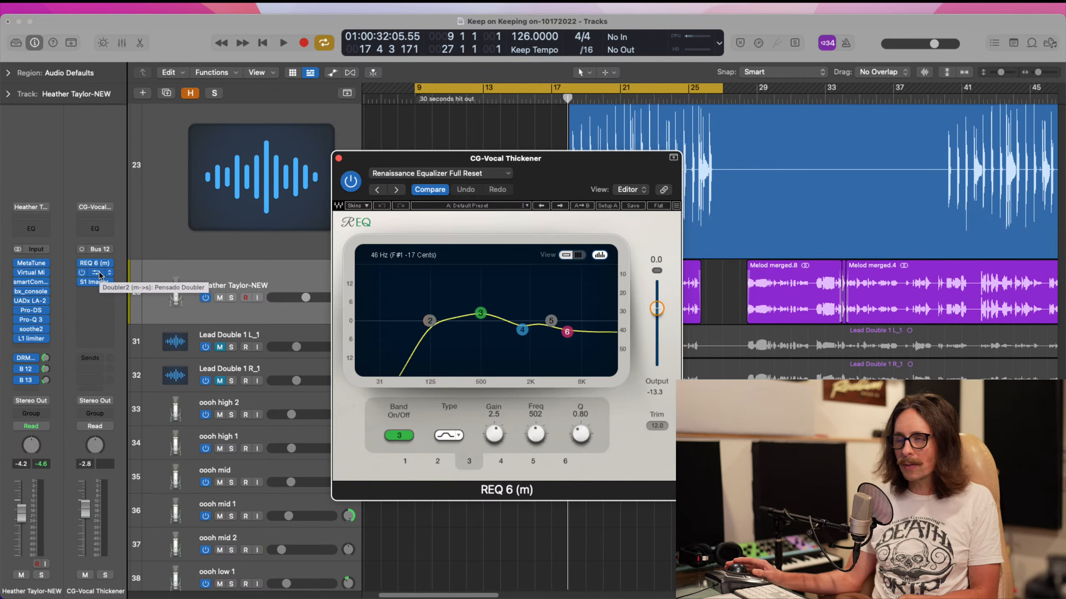
click(98, 273)
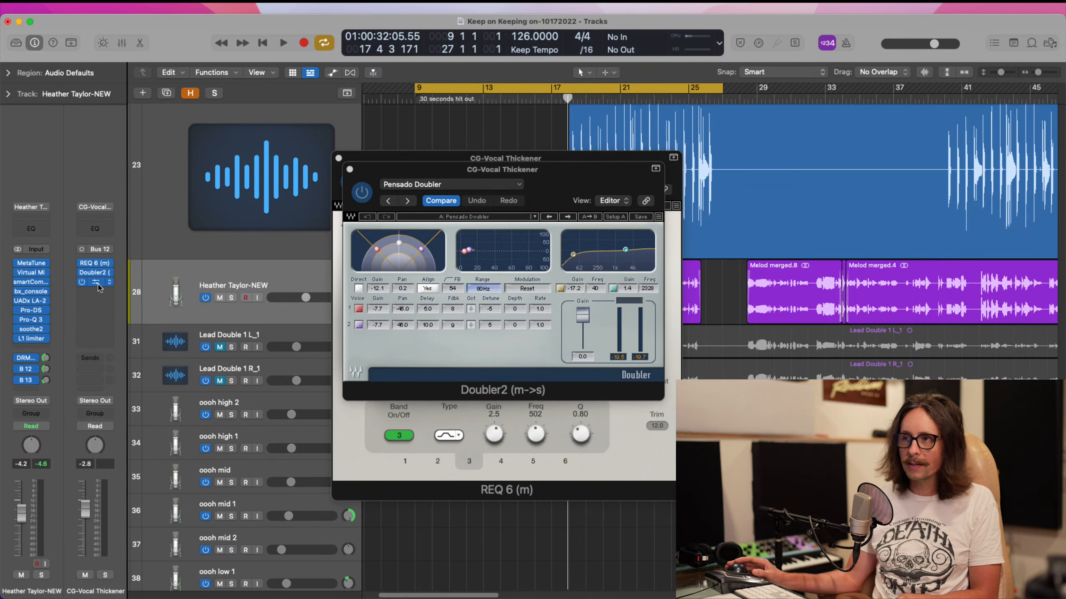
click(95, 282)
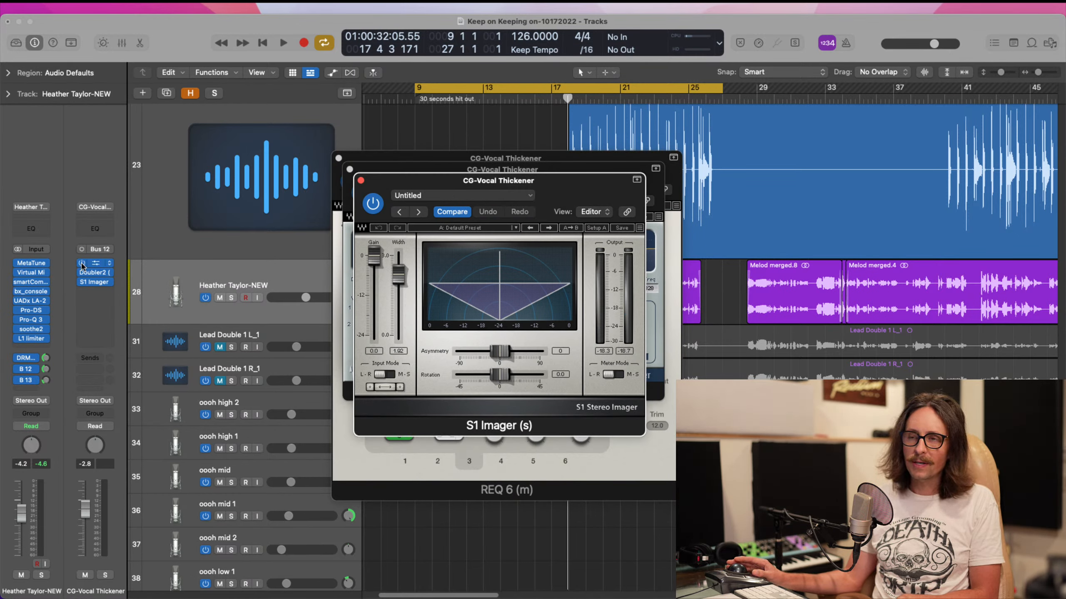
click(71, 364)
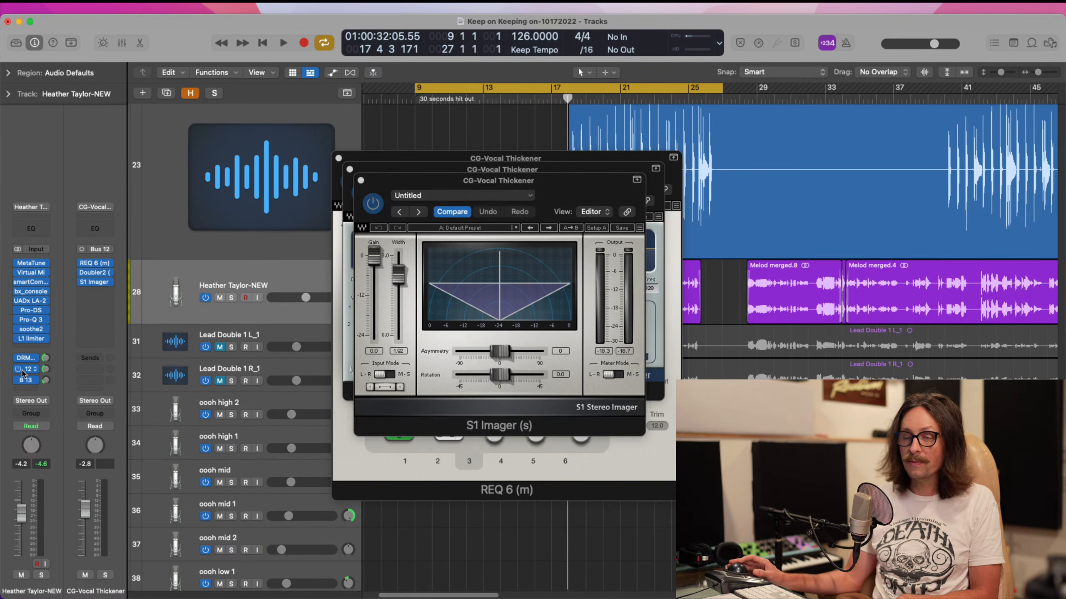
- Show the lead vocal's Bus 13 H3000 Vox Slap channel and open its EchoBoy, Pro-Q 3 and Ghz Tupe 3 plug-ins
click(28, 381)
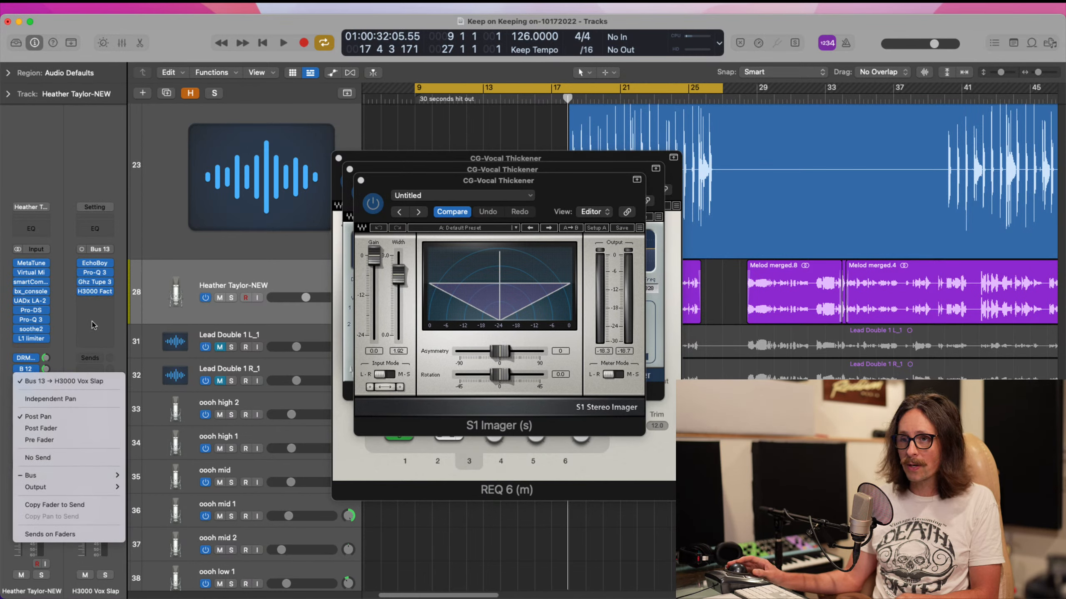
click(67, 326)
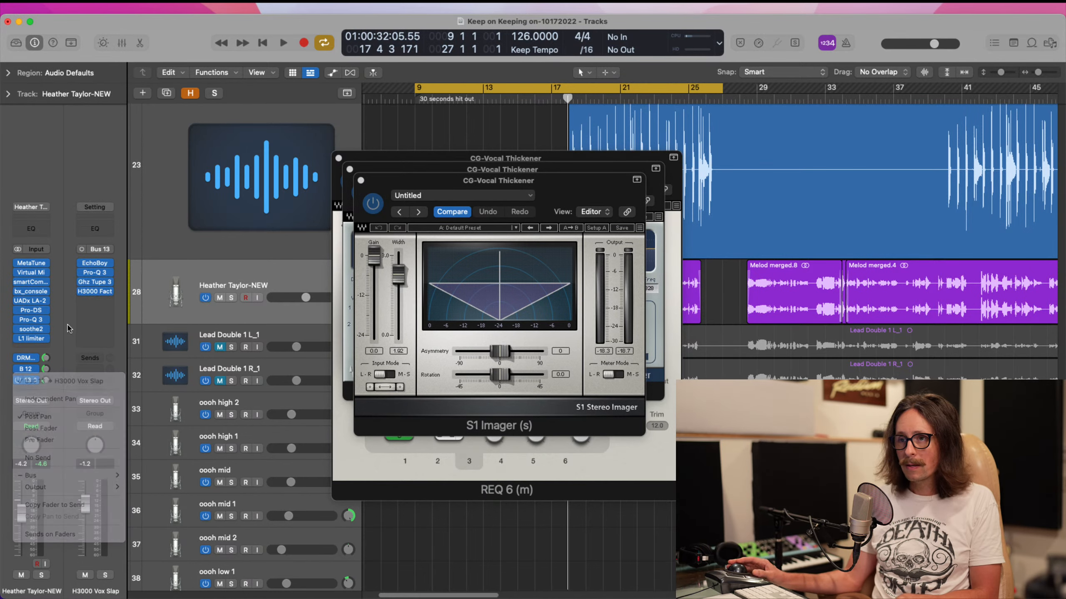
click(99, 264)
click(99, 274)
click(96, 282)
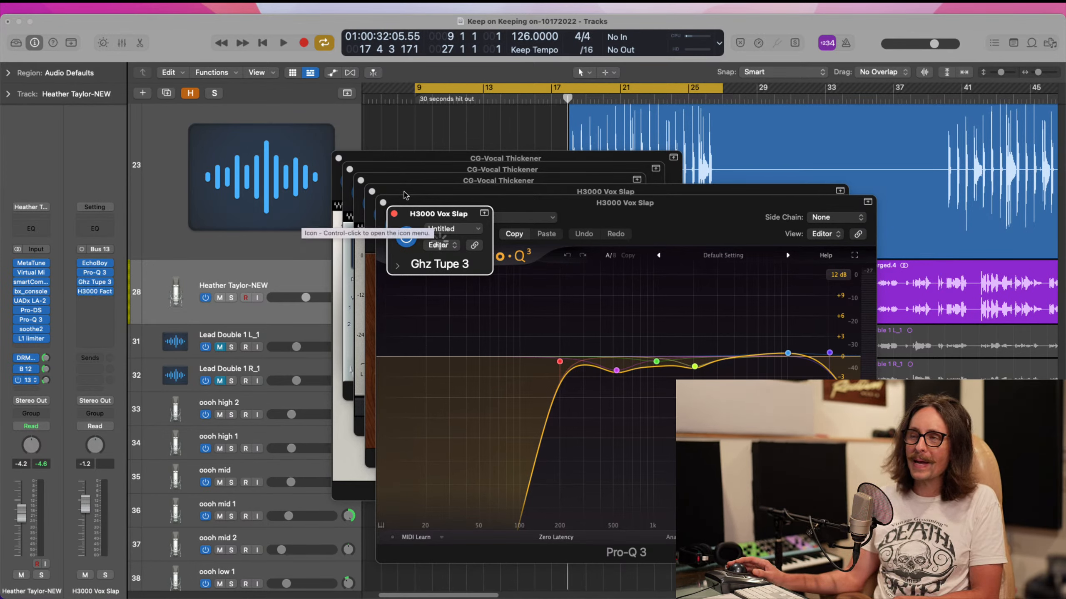
- Close all the open send-bus plug-in windows, then open H3000 Factory on the H3000 Vox Slap channel, examine it and close it
click(394, 213)
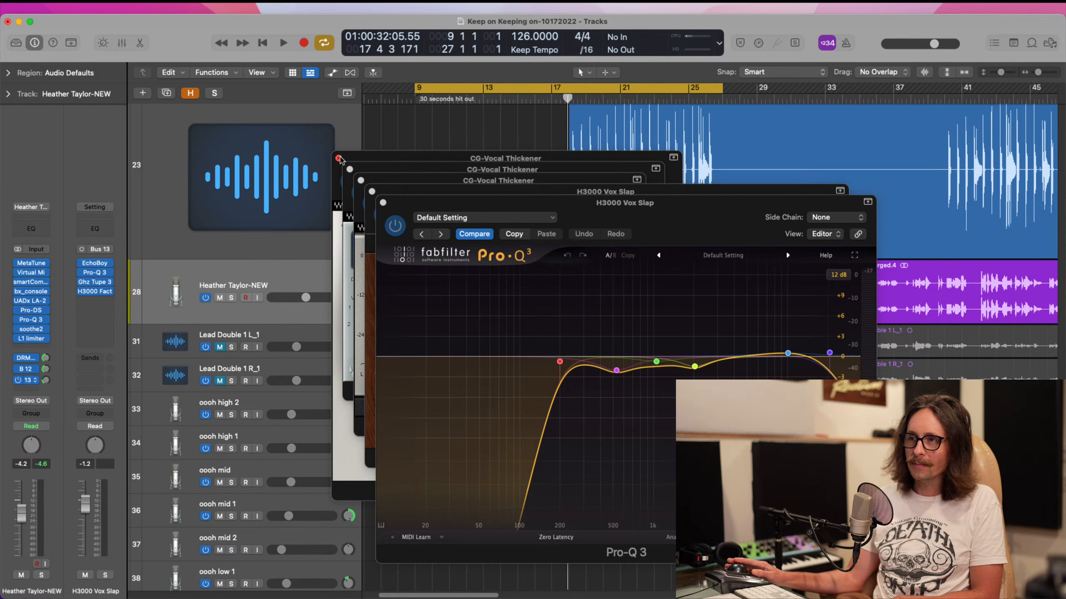
click(339, 158)
click(350, 169)
click(360, 181)
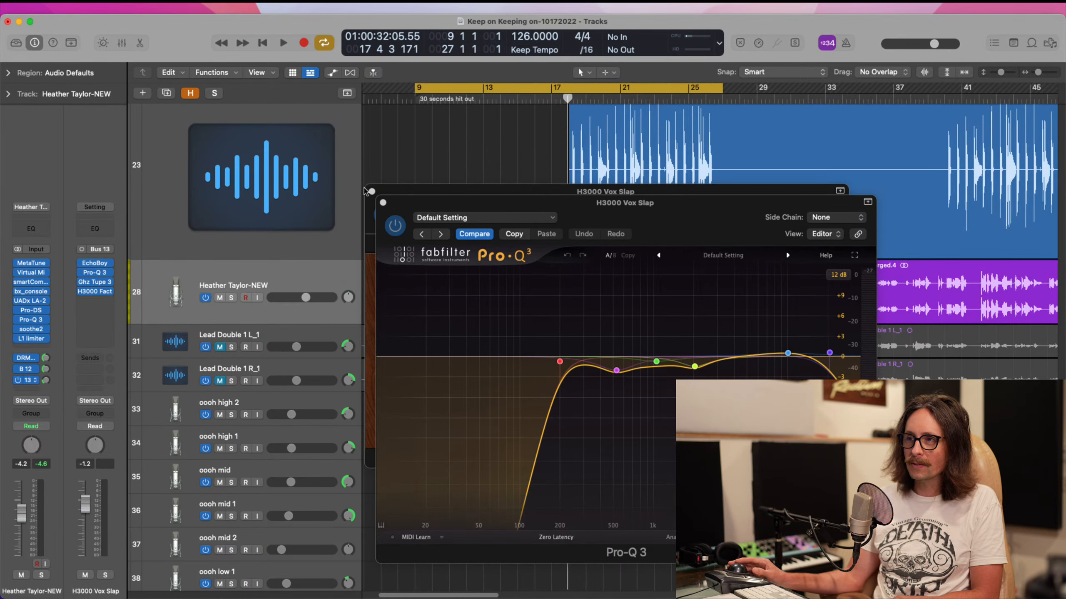
click(372, 191)
click(372, 192)
click(382, 202)
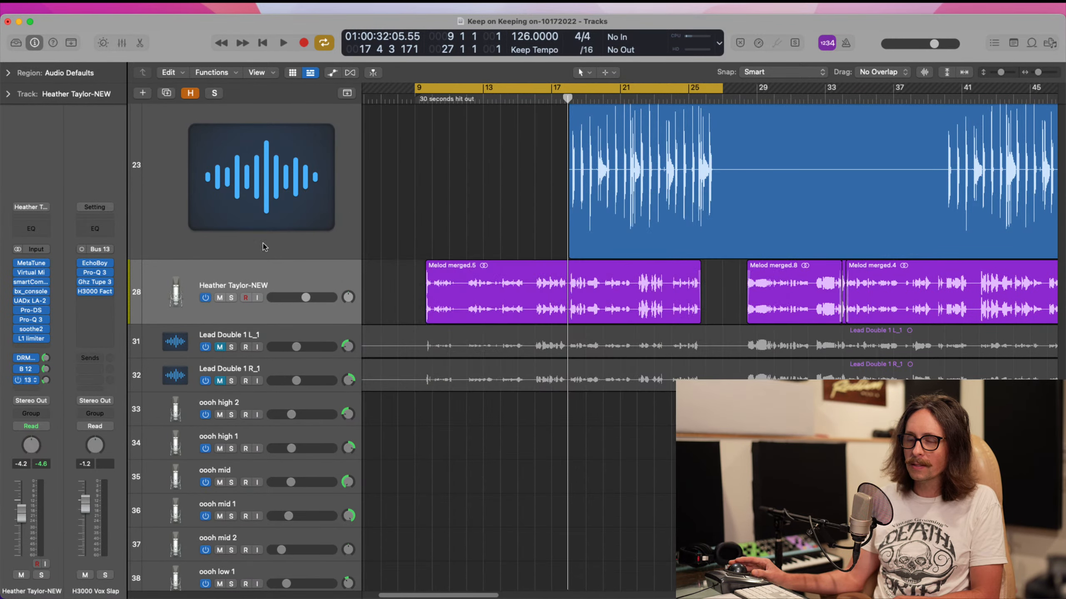
click(95, 292)
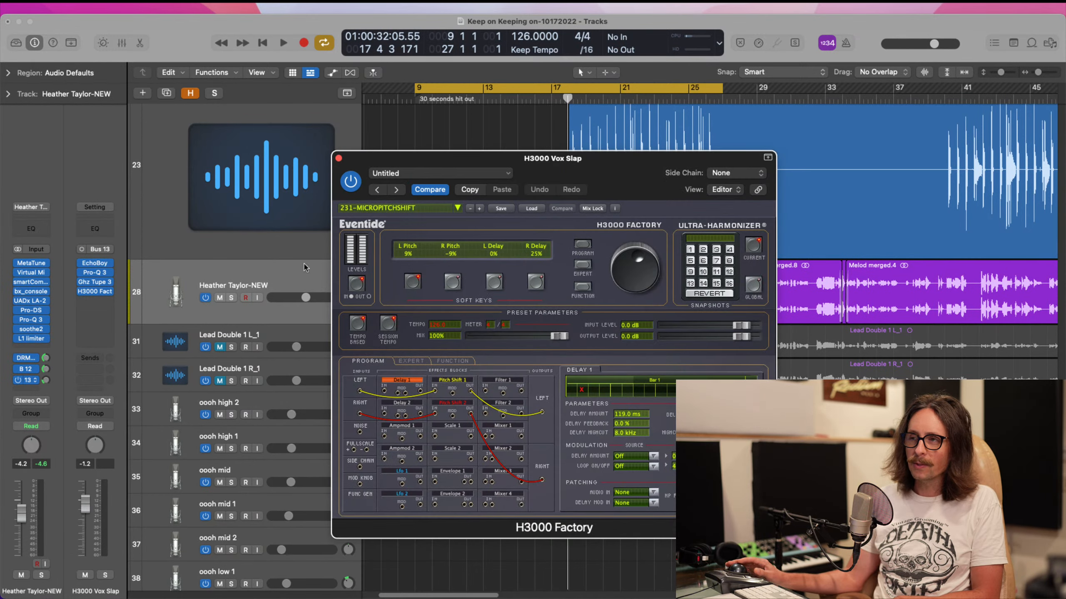
click(339, 158)
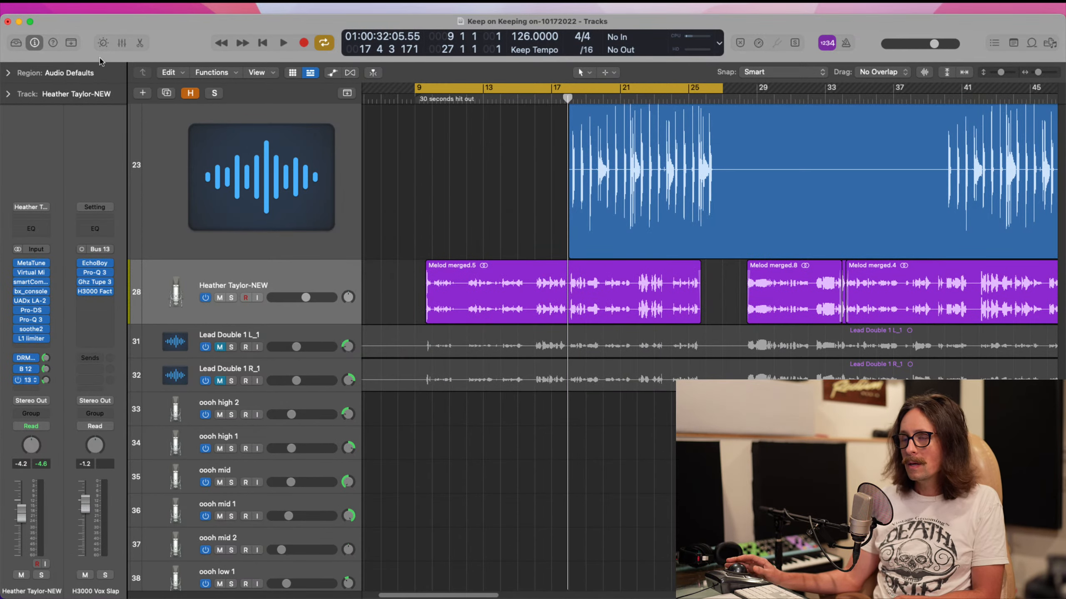
- Set the I/O buffer size to 1024 samples in the audio device preferences and close the preferences
click(42, 4)
mouse_move(75, 41)
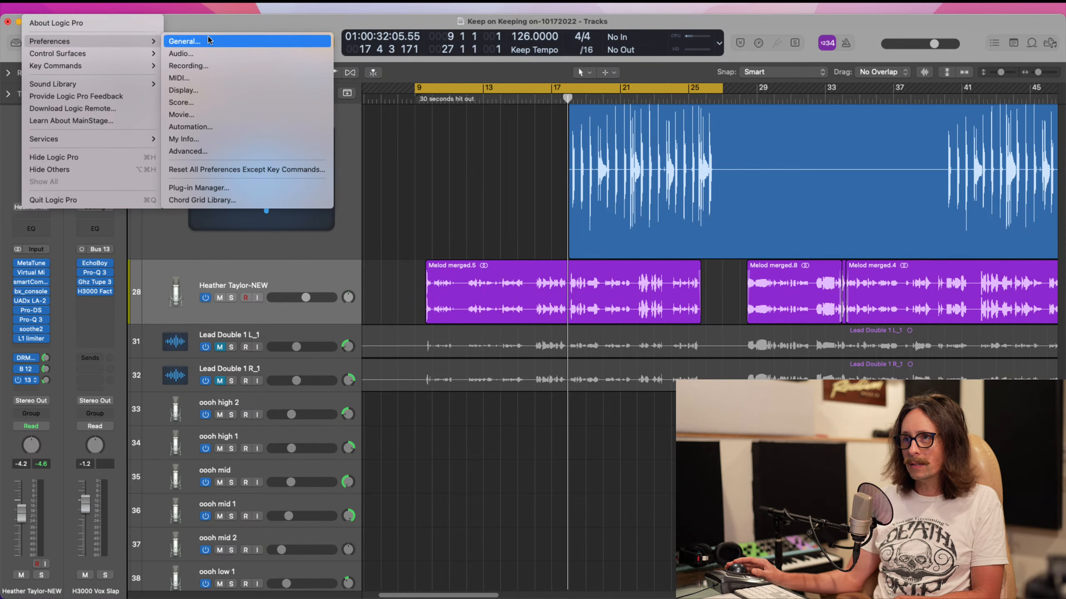
click(180, 53)
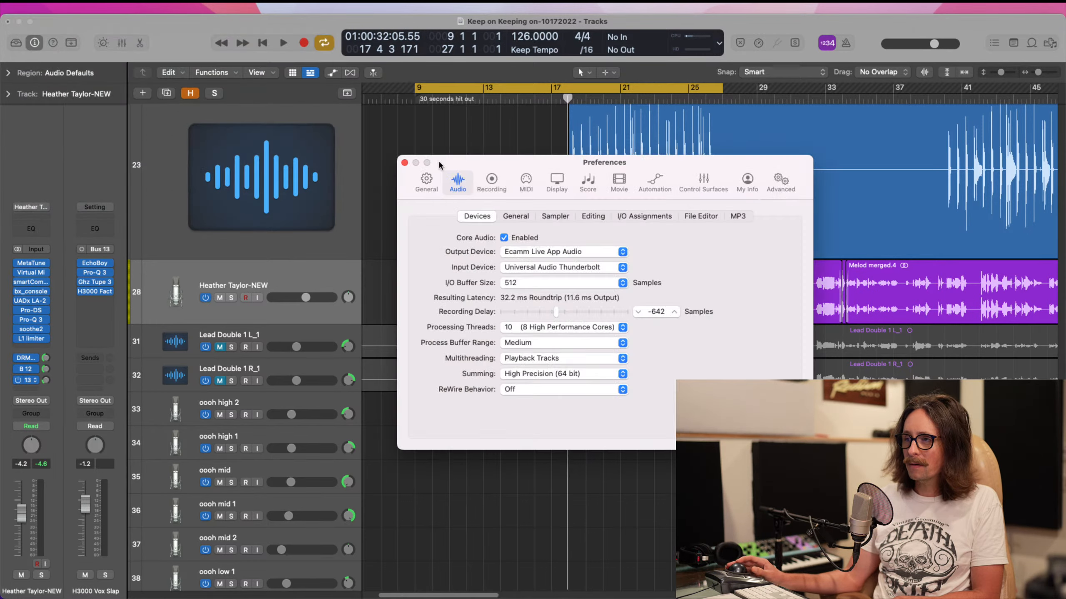
click(558, 283)
click(555, 294)
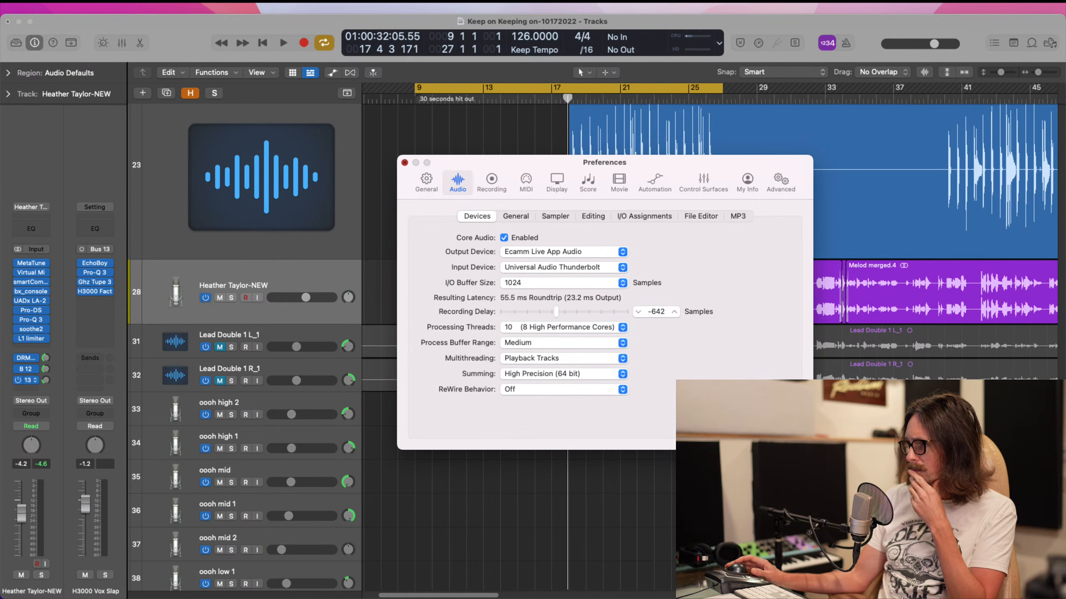
key(super+w)
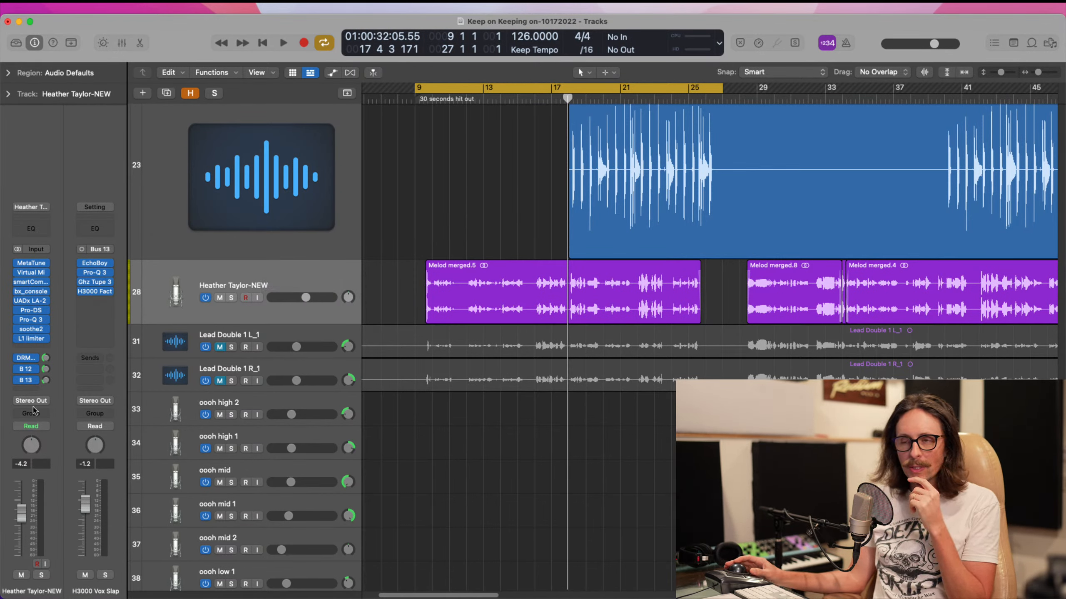
- Open the lead vocal's Pro-Q 3, examine its 872 Hz cut and neighbouring bands, then close the plug-in
click(30, 319)
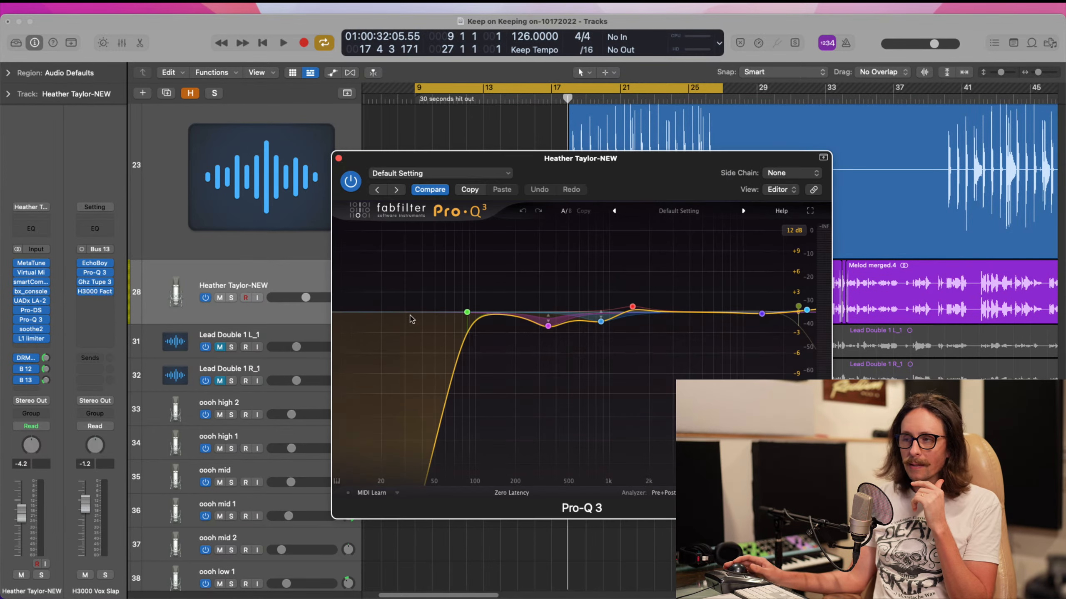
mouse_move(600, 320)
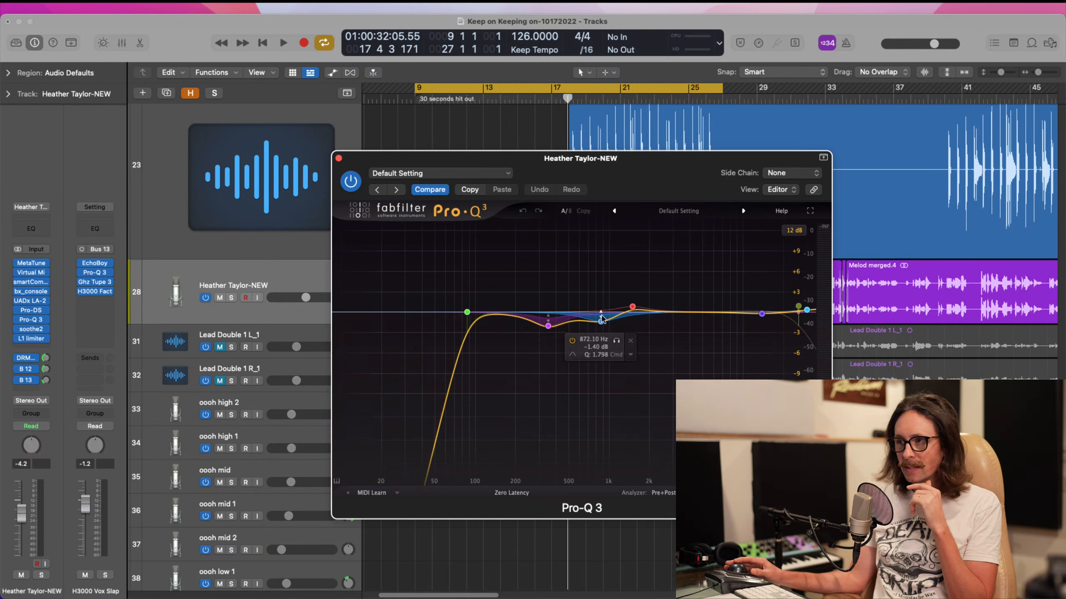
click(601, 320)
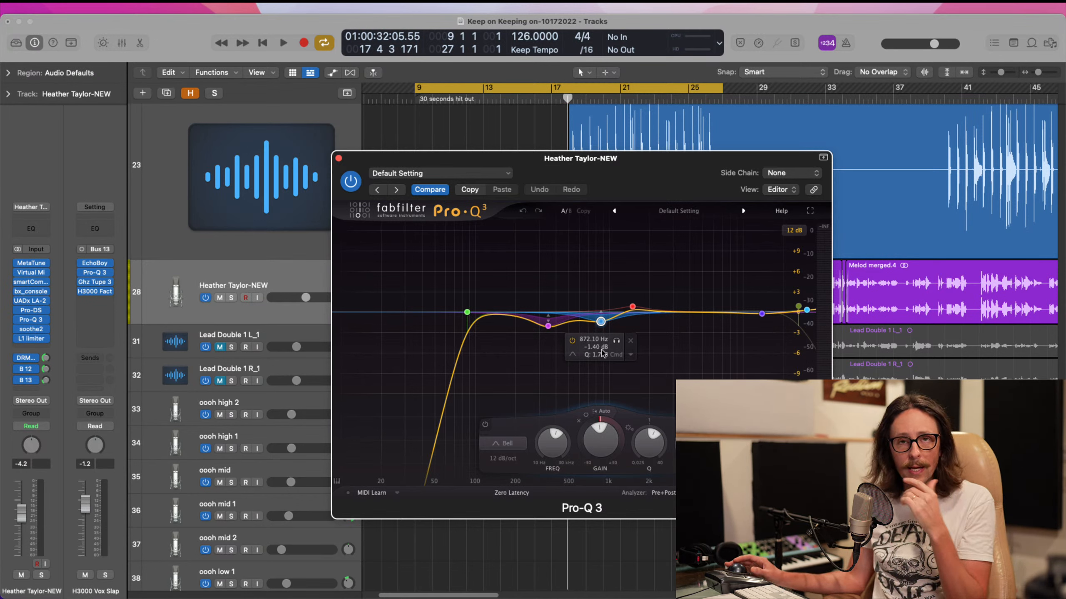
mouse_move(550, 328)
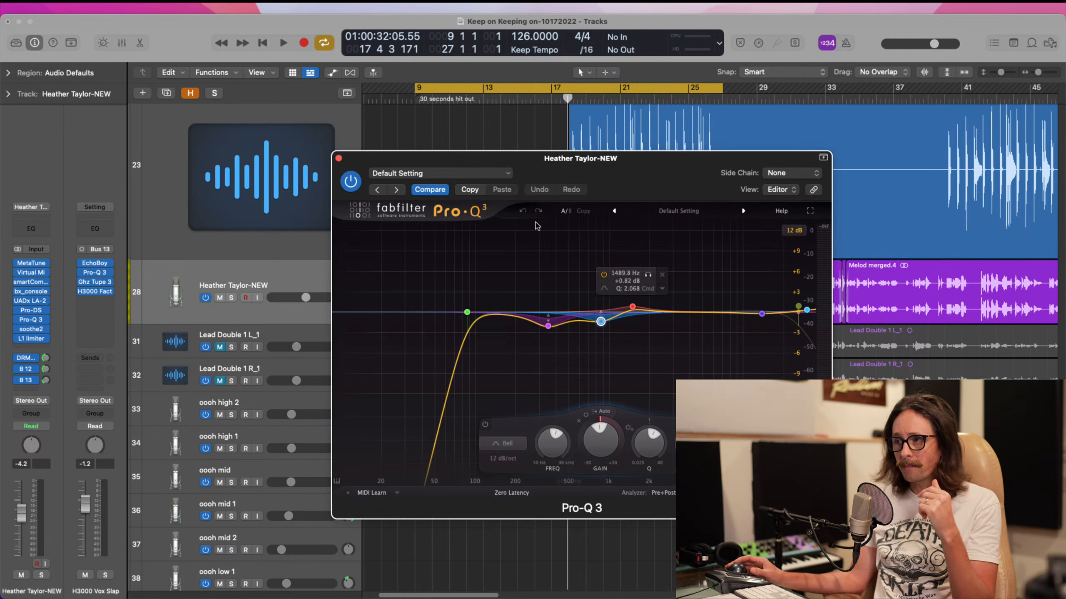
click(339, 158)
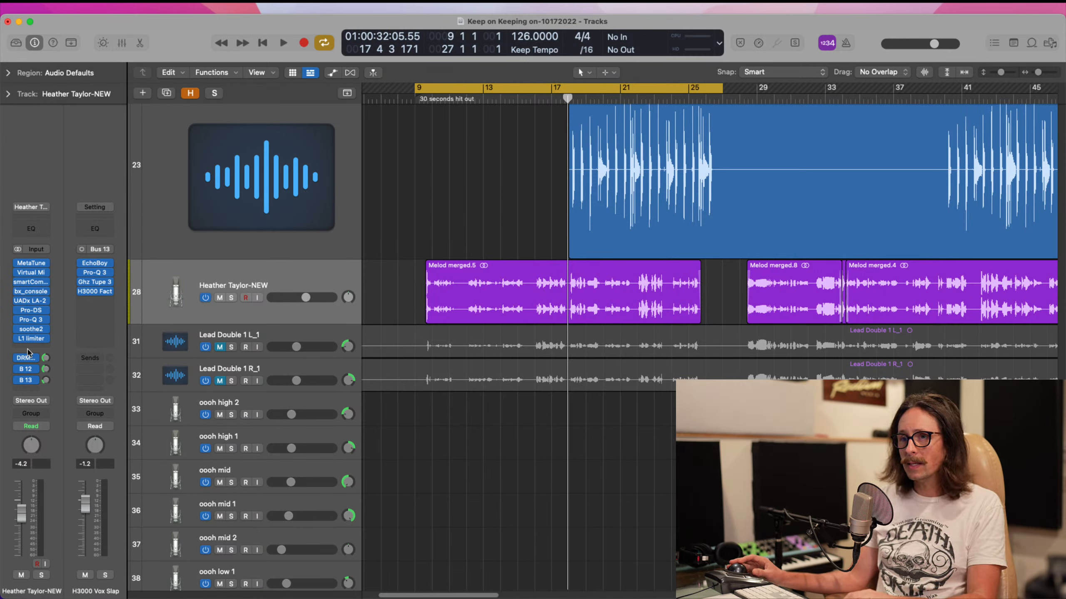
- Play the song from the start of the cycle range to audition the lead vocal's send to Vox verb, then stop playback
click(713, 466)
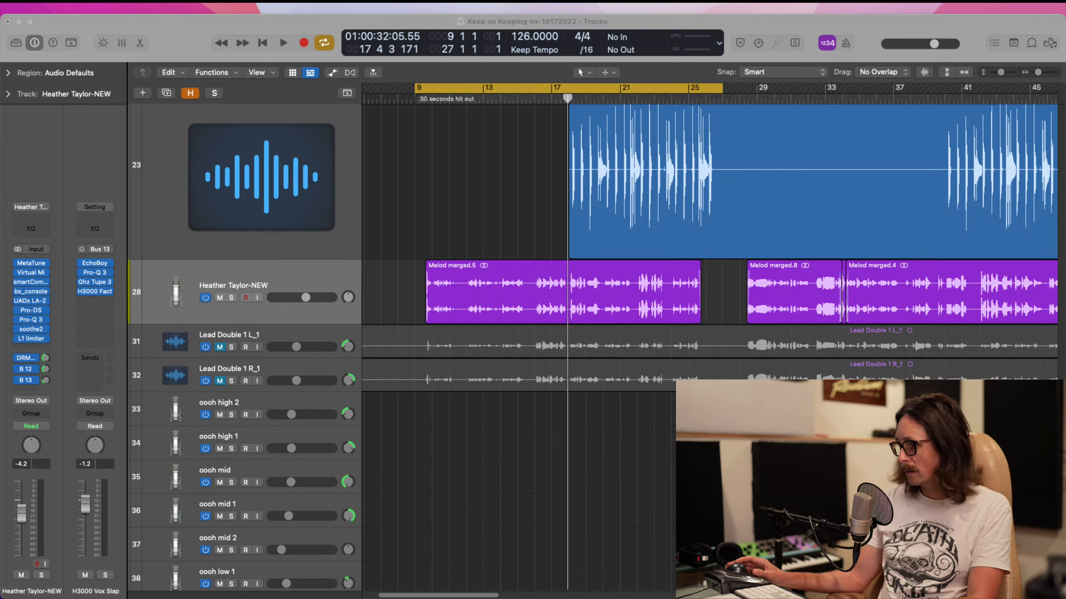
click(443, 516)
key(space)
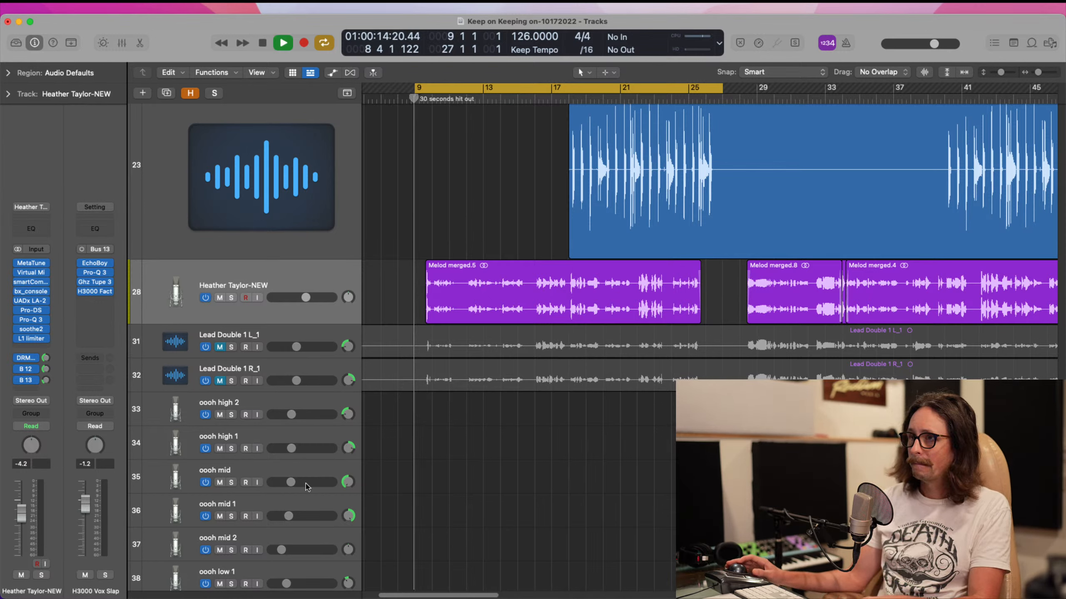
click(46, 359)
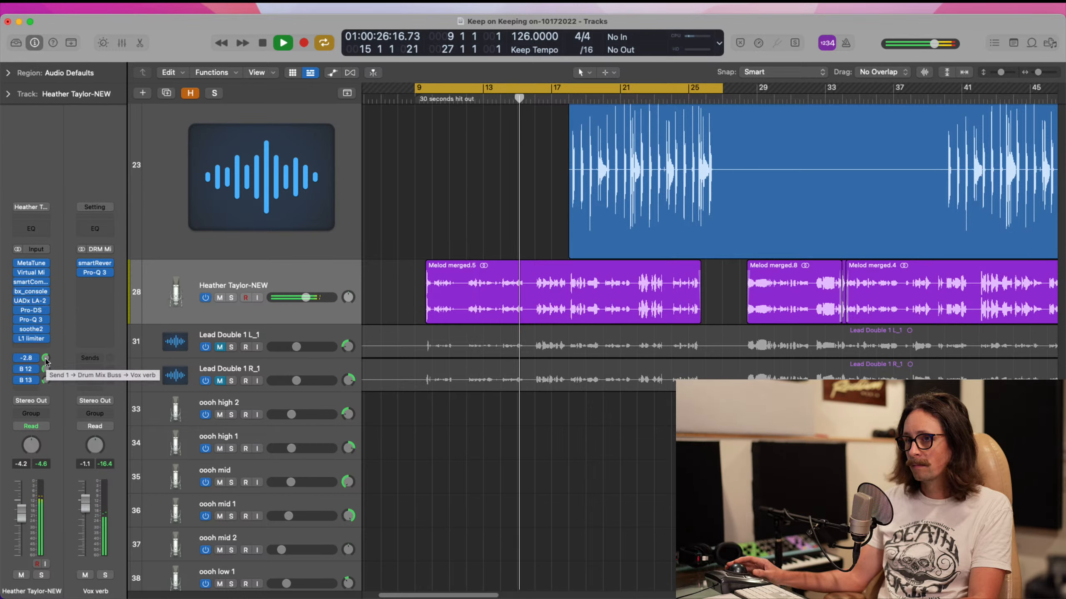
key(space)
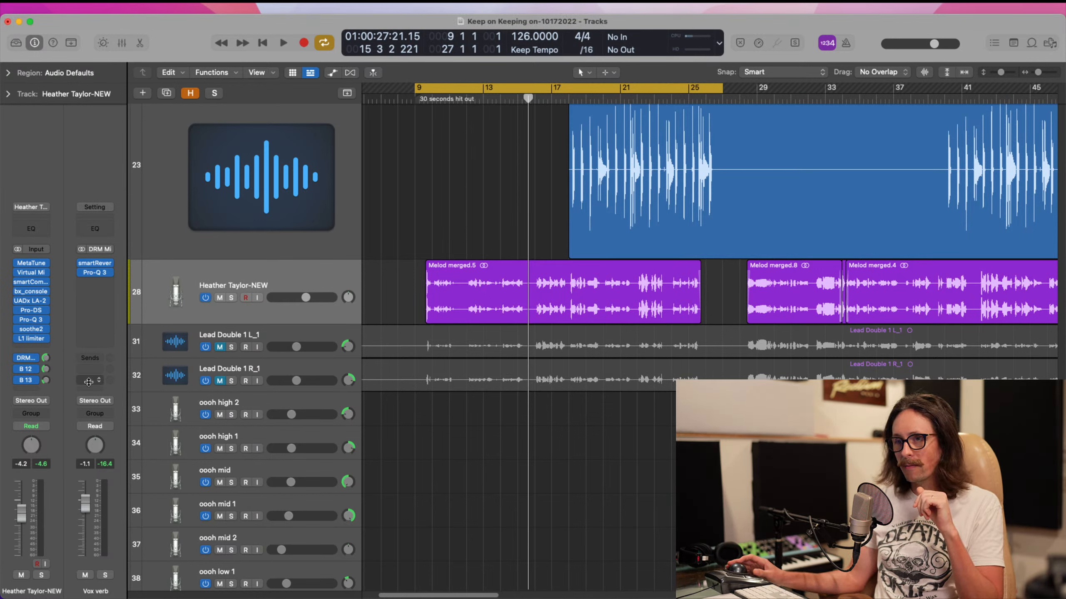
- Play from the start of the cycle range while varying the lead vocal's Bus 12 send to CG-Vocal Thickener, then stop playback
click(36, 359)
click(57, 320)
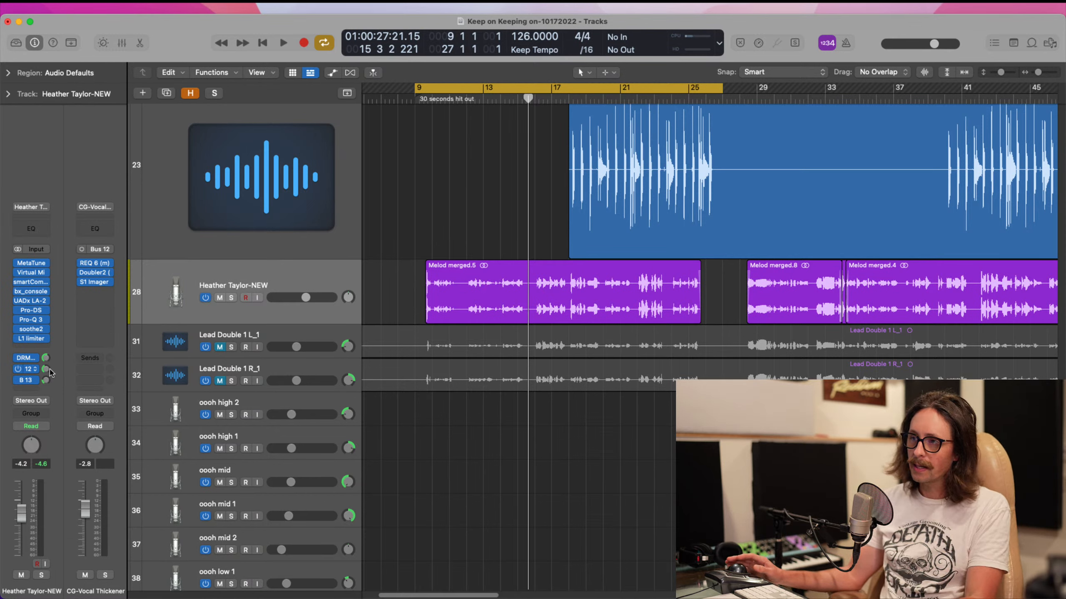
key(super+Tab)
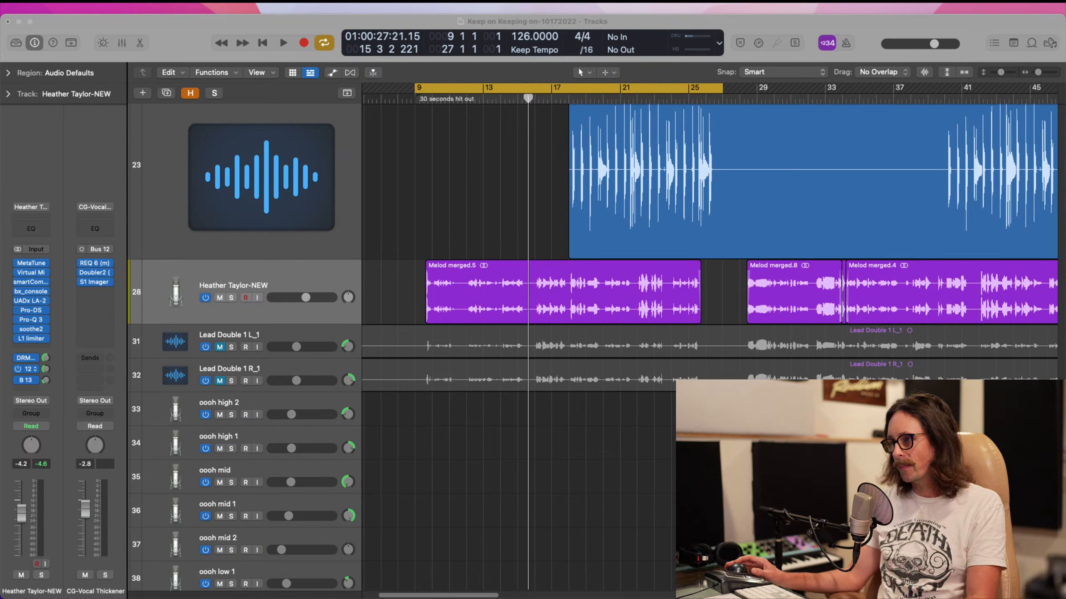
click(104, 352)
key(space)
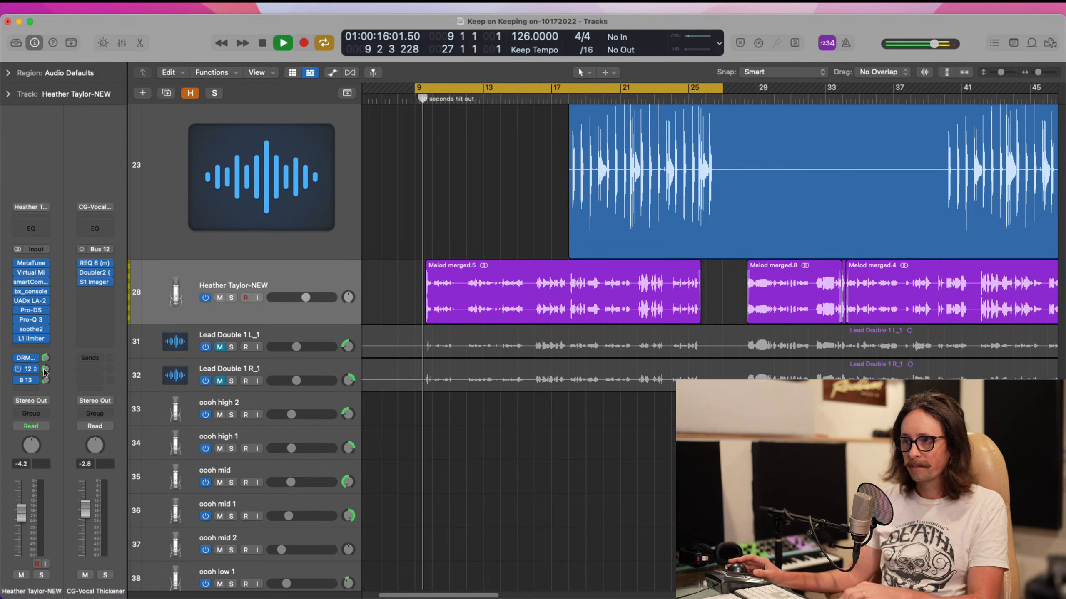
drag(43, 369, 43, 315)
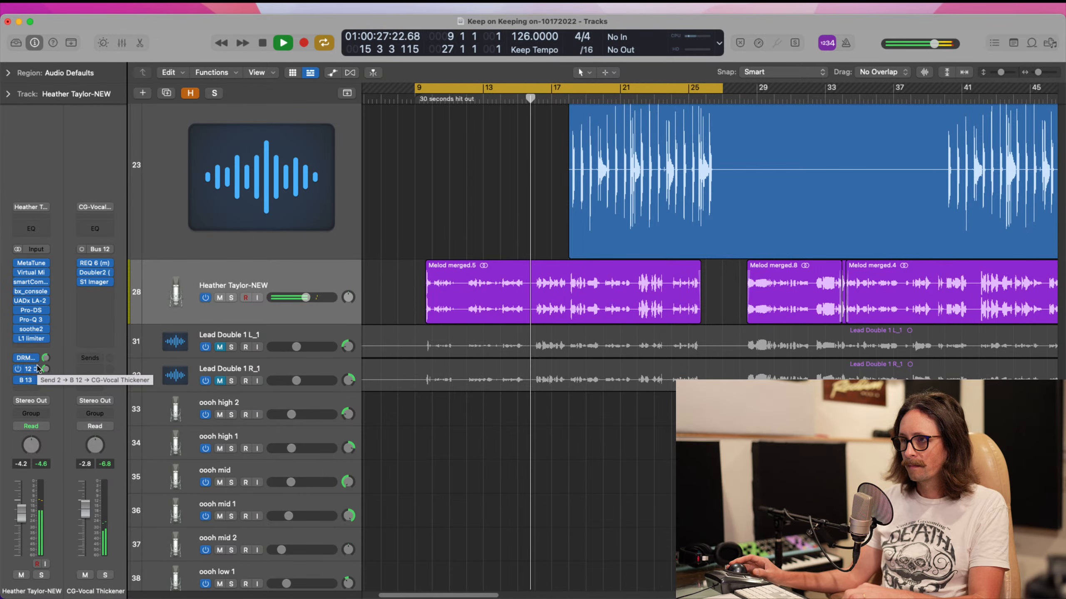
key(space)
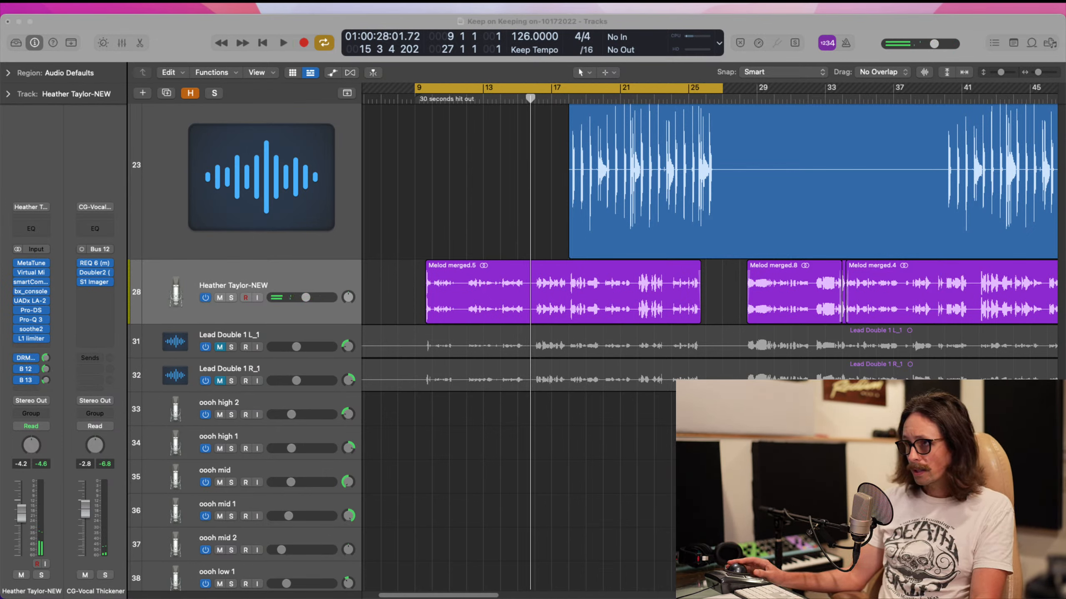
click(375, 537)
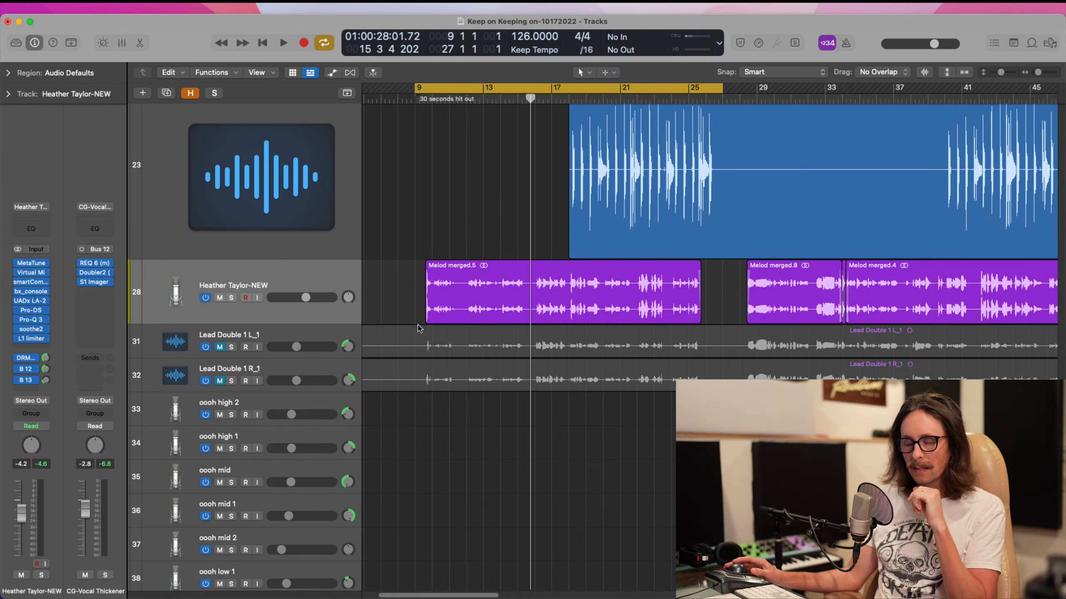
- Examine the full arrangement and the channel strips of the Reeds/Trombone, Soul funk drums, Slate kit and Gypsy tracks
scroll(418, 326, down, 5)
scroll(420, 329, up, 8)
scroll(420, 329, up, 6)
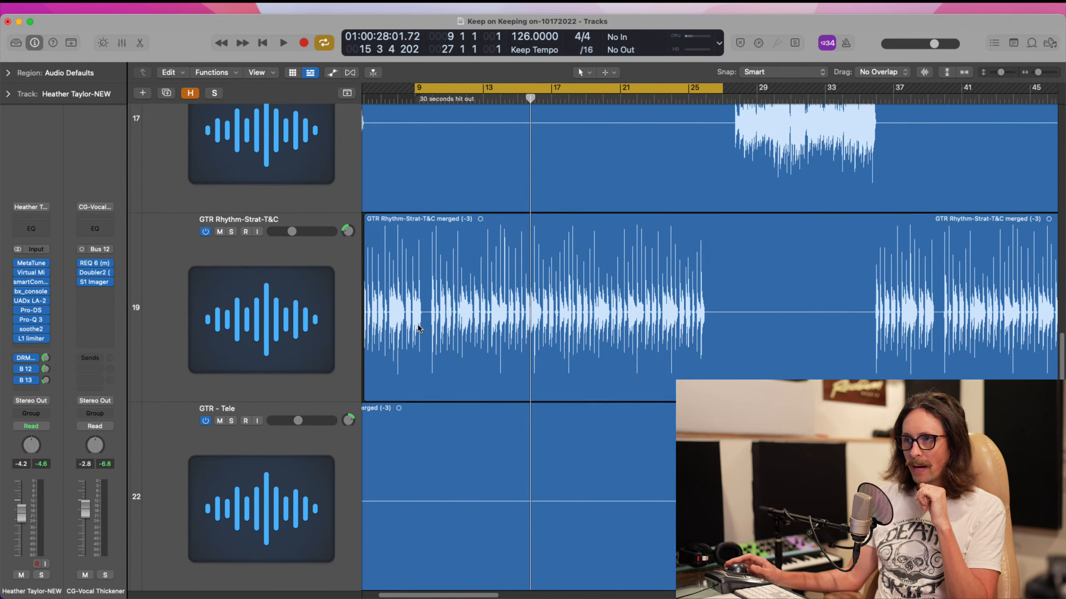
ctrl+alt+click(426, 338)
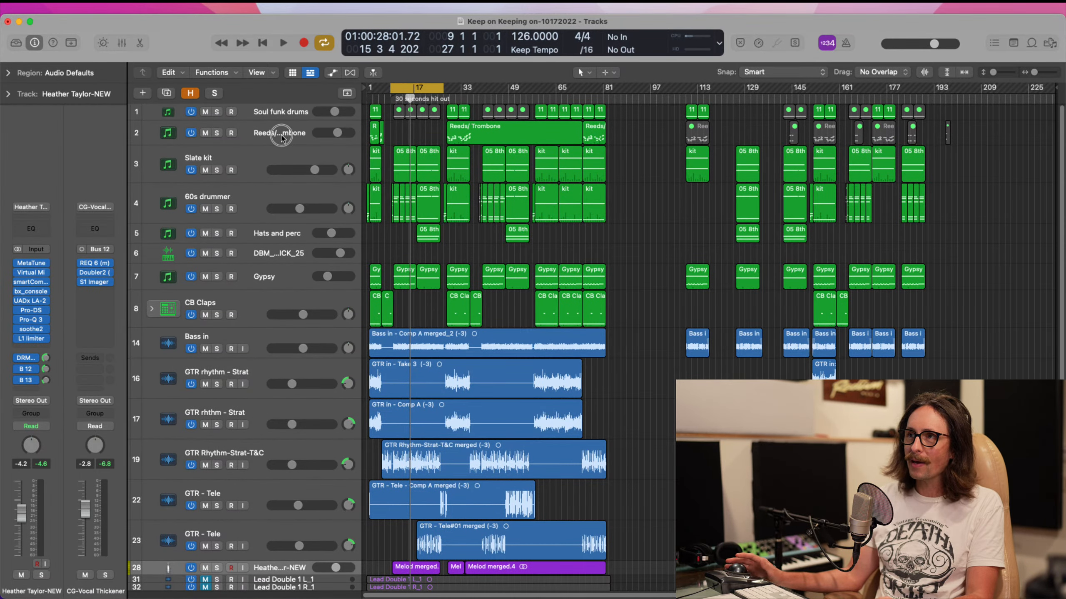
click(287, 139)
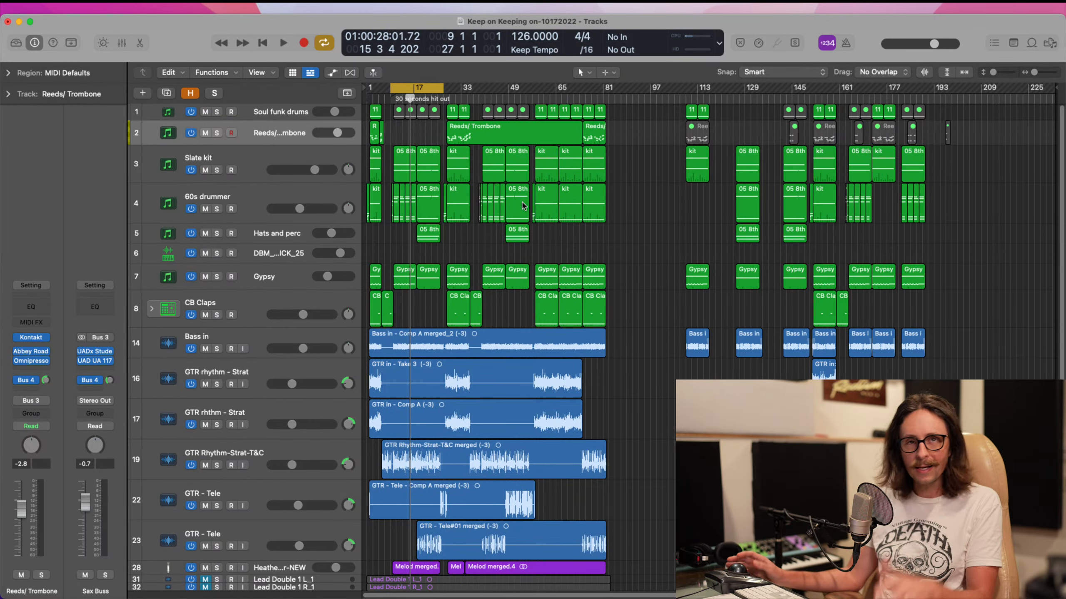
click(269, 114)
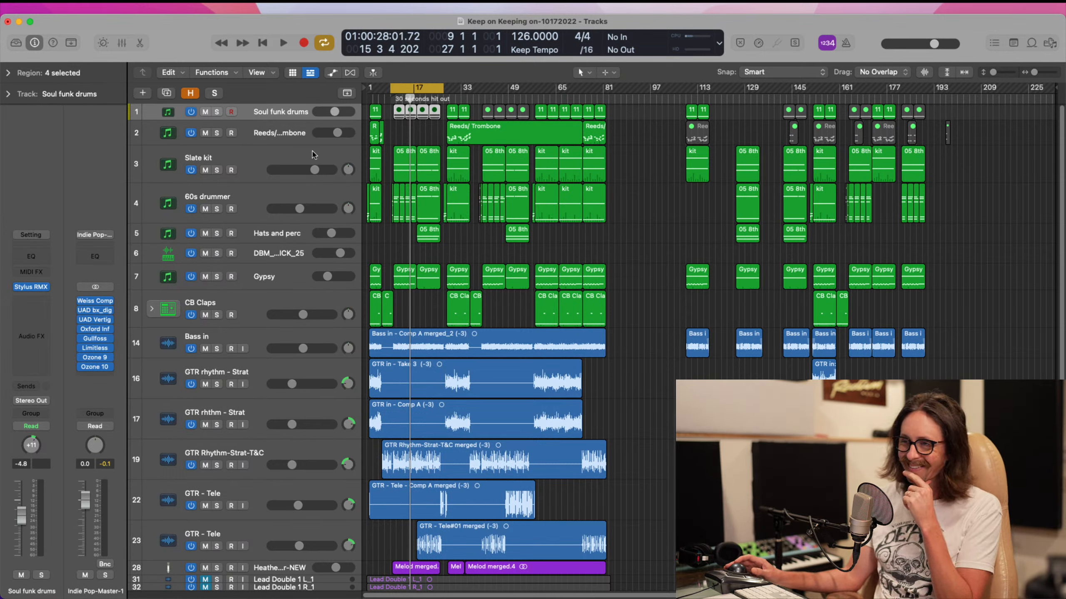
click(288, 141)
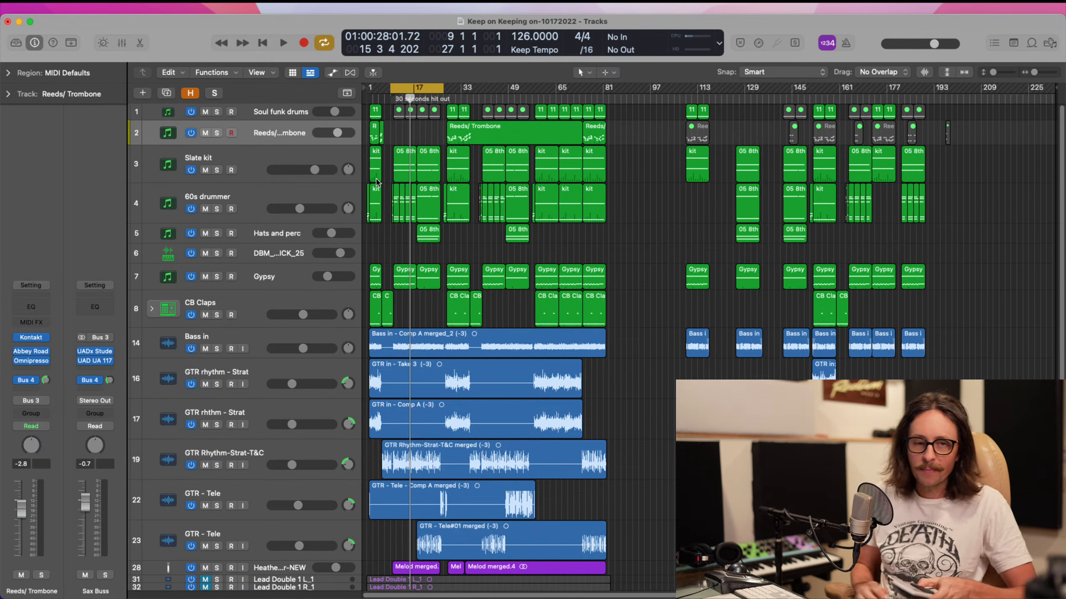
click(252, 161)
click(295, 133)
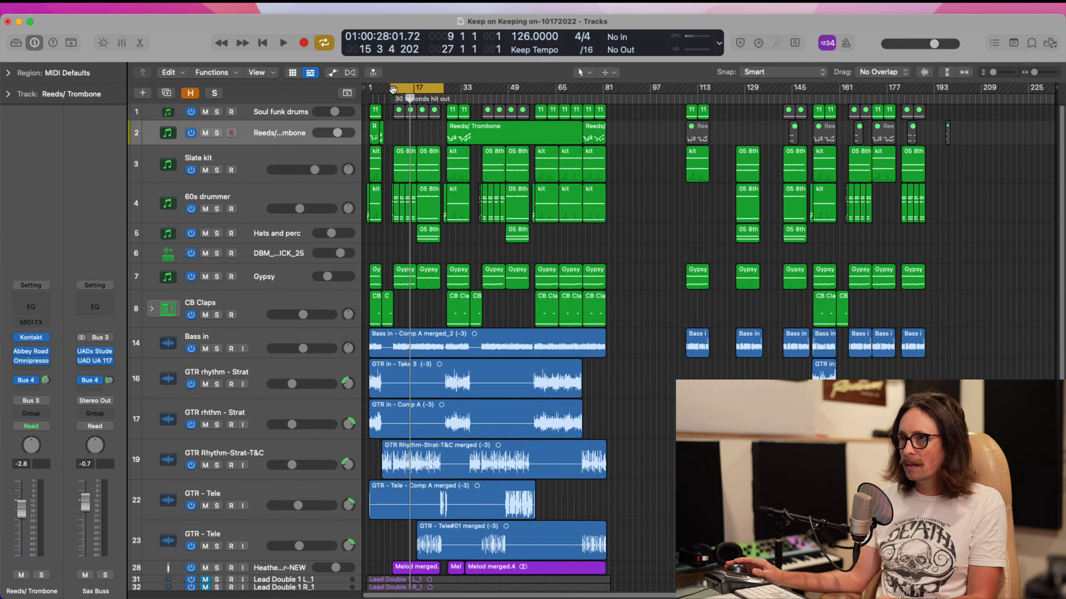
click(271, 284)
scroll(462, 264, down, 5)
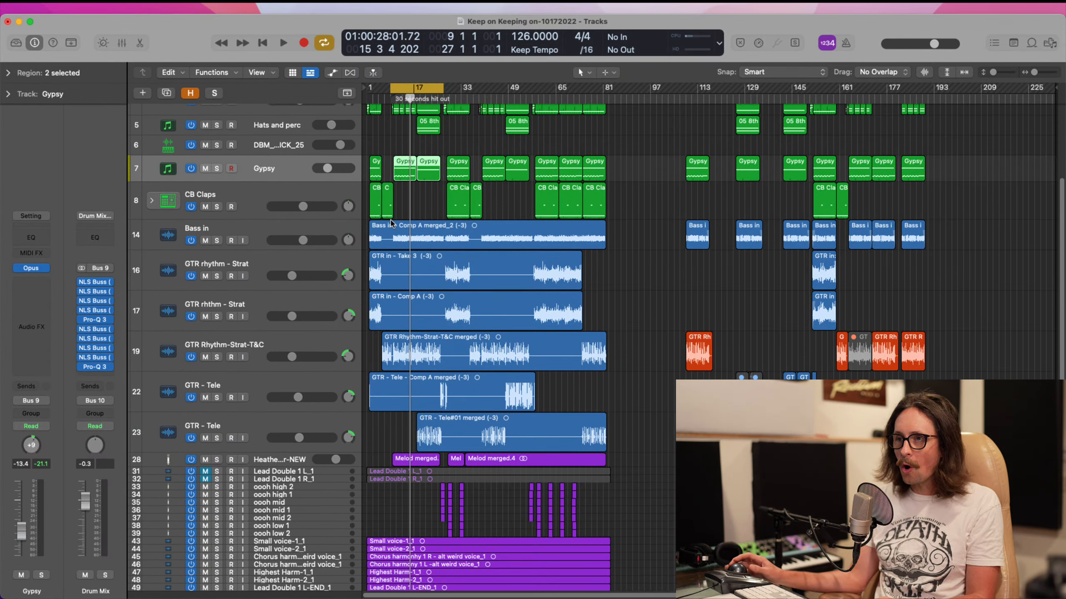
scroll(504, 254, up, 5)
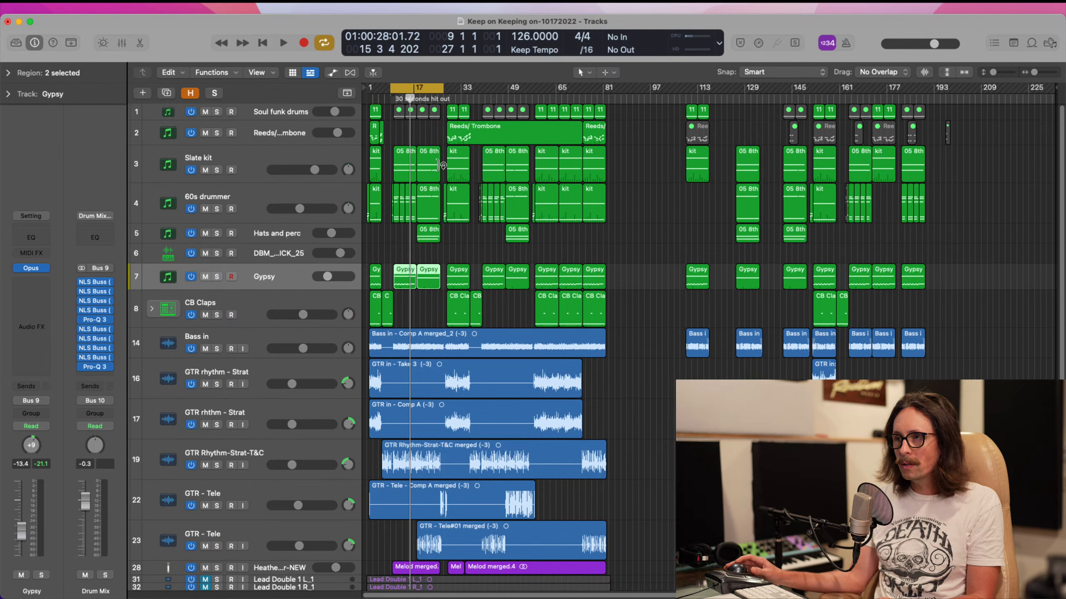
- Set the cycle range to bars 1 to 85 and bounce the Gypsy regions within it in place to a new track, muting the source
key(c)
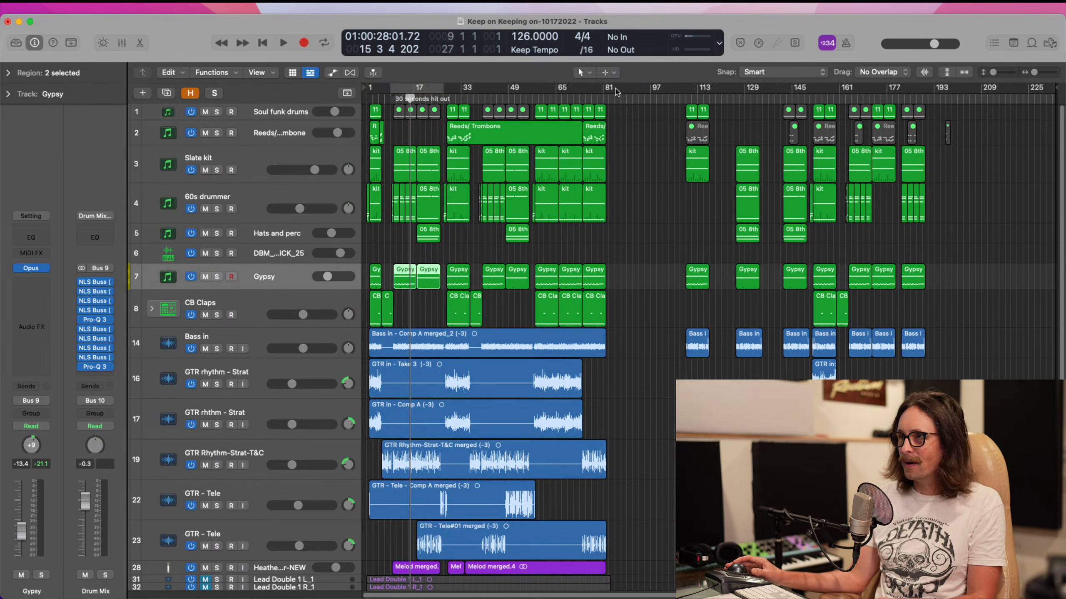
drag(616, 89, 369, 139)
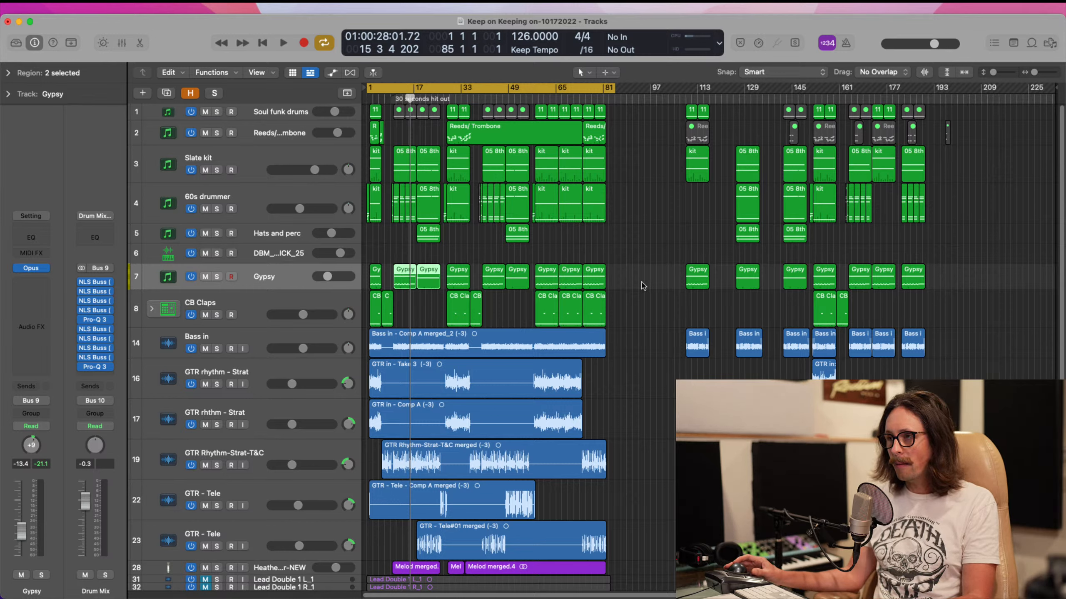
drag(643, 286, 353, 277)
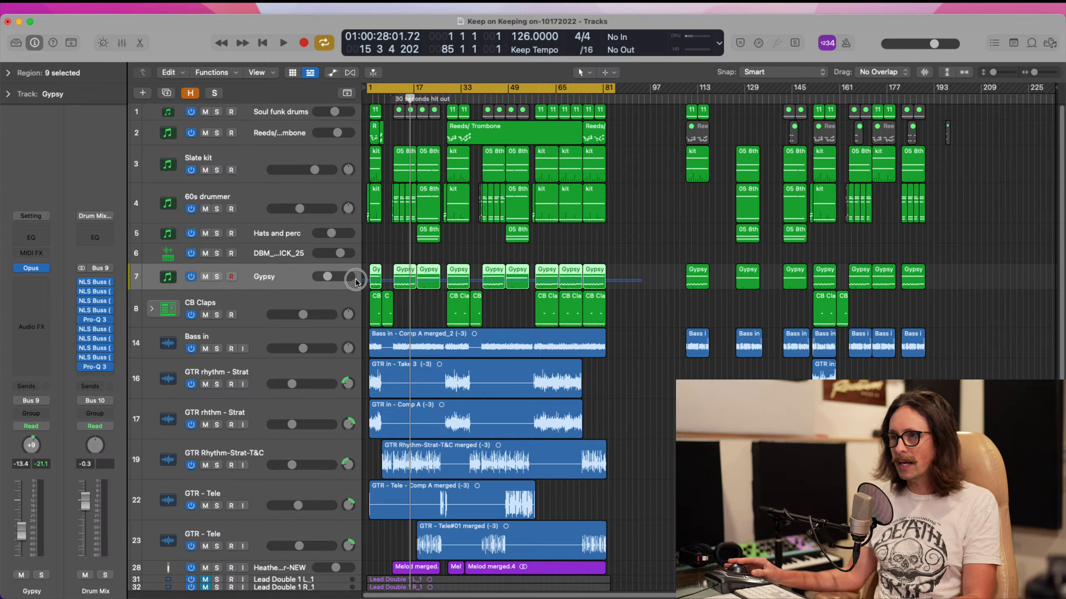
right_click(428, 281)
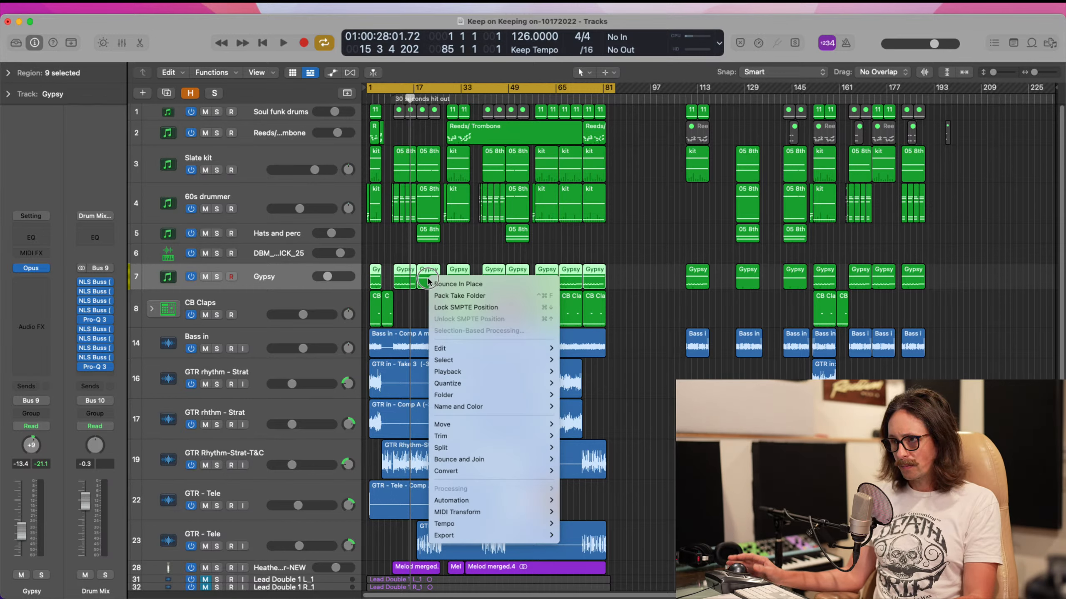
click(487, 290)
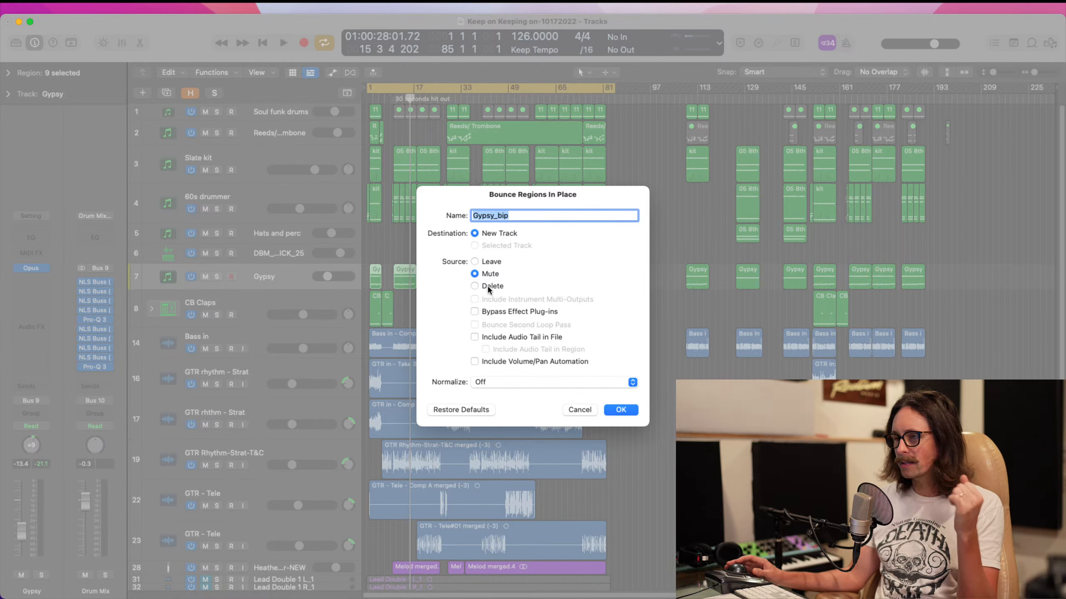
click(617, 409)
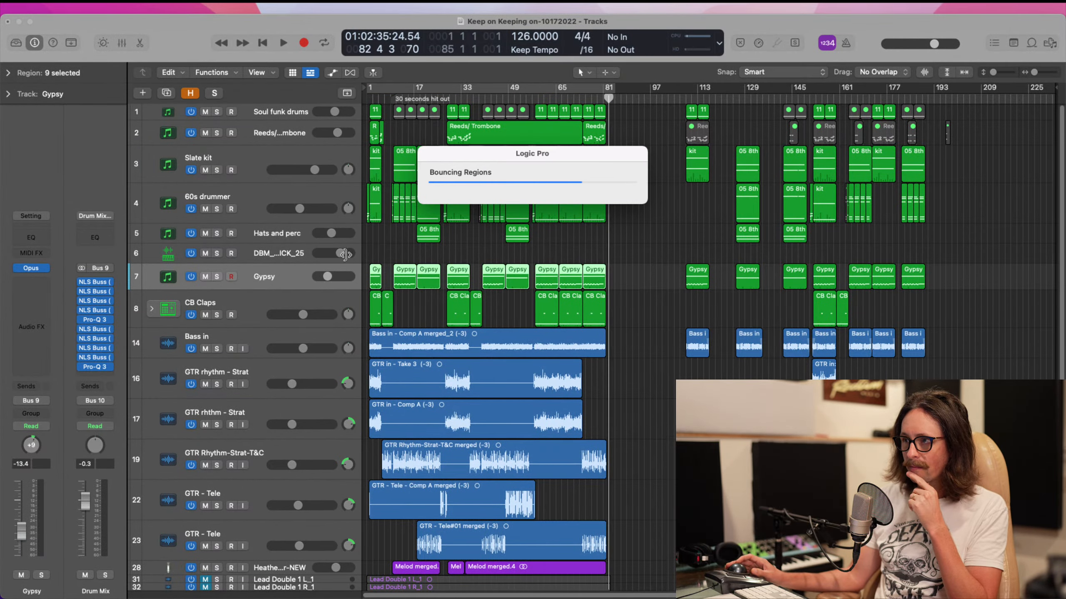
- Turn off and mute the original Gypsy instrument track, then hide it
click(269, 276)
click(258, 305)
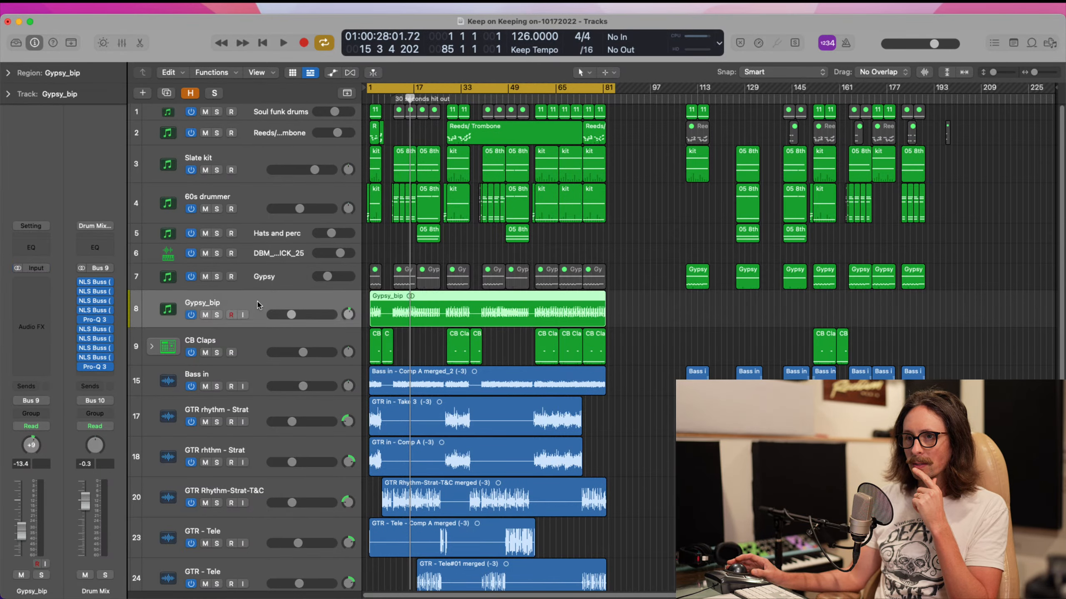
click(234, 280)
click(204, 278)
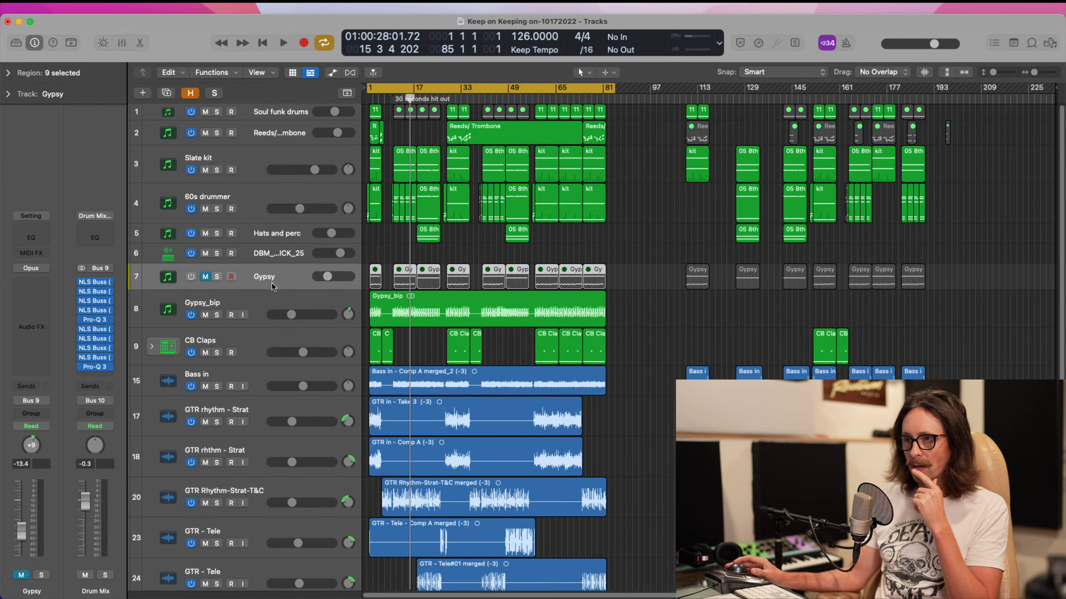
right_click(272, 286)
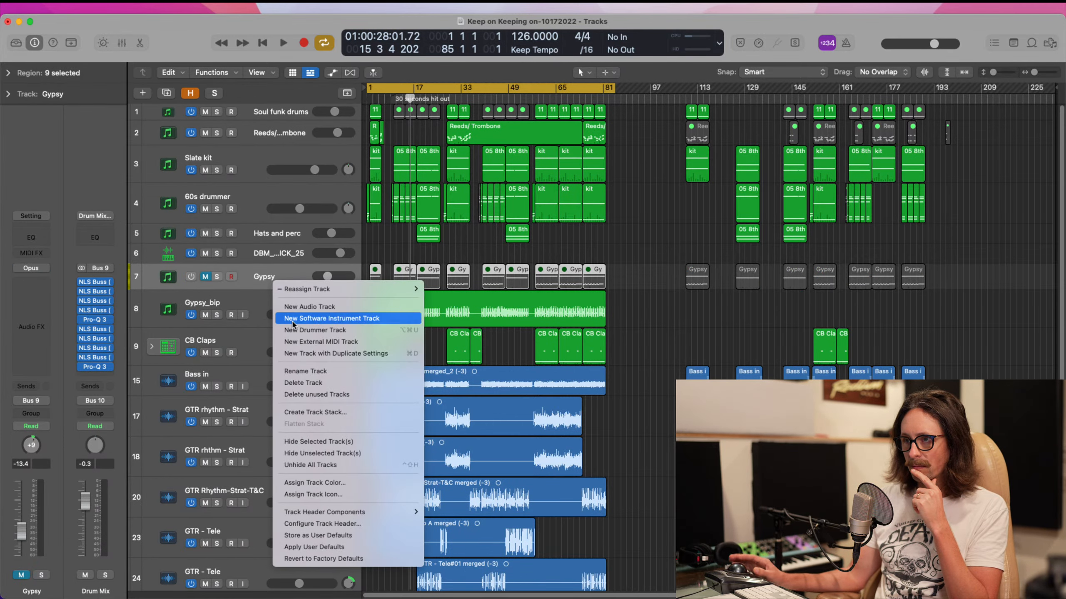
click(316, 442)
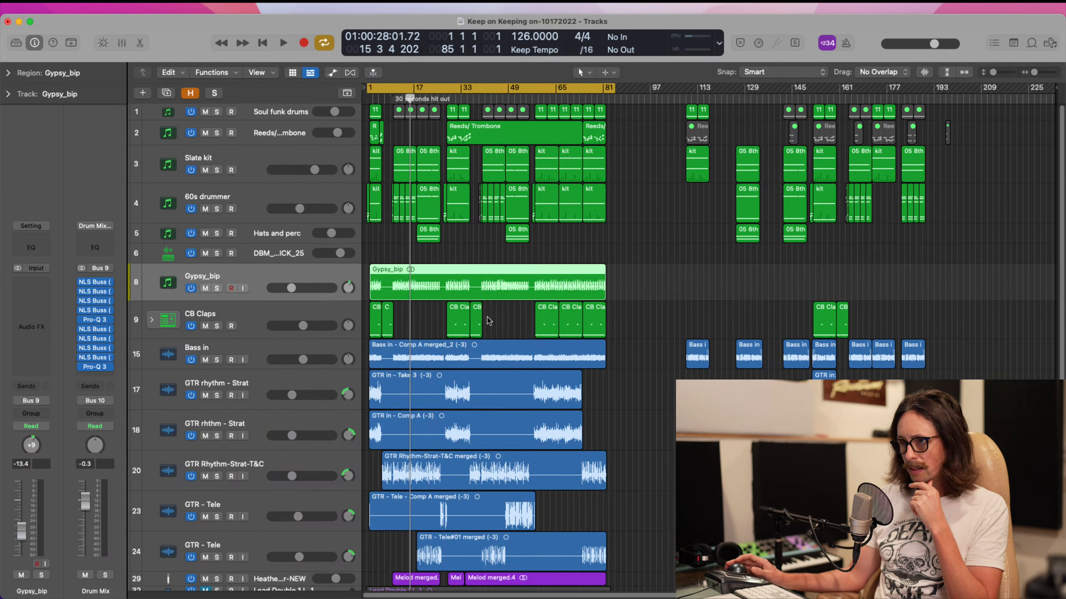
- Bounce the Slate kit regions within the cycle range in place to a new track named "Slate drums", muting the source regions
click(232, 193)
click(275, 162)
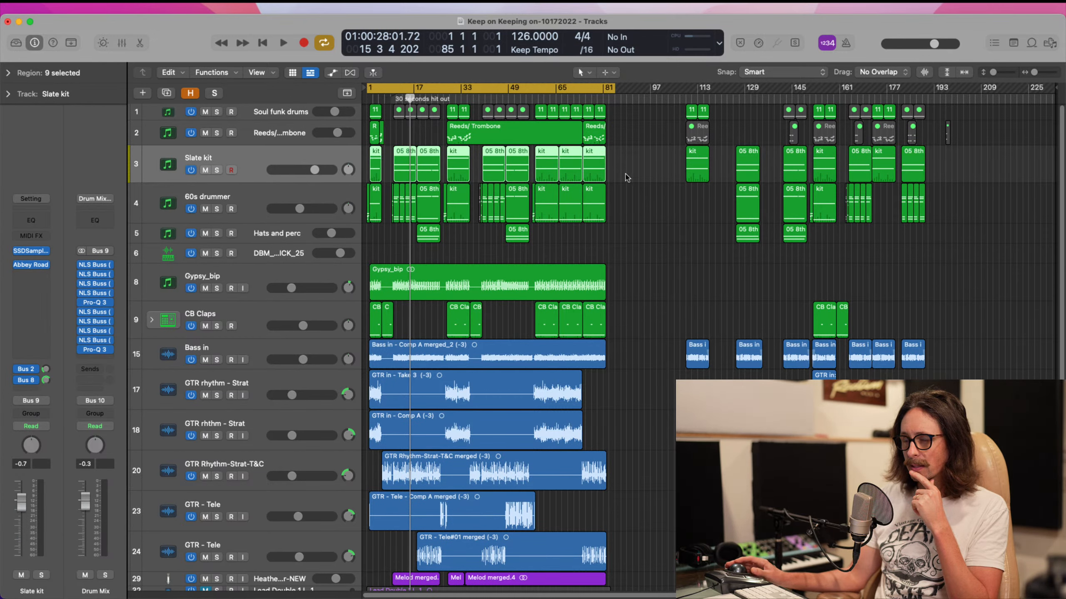
right_click(402, 165)
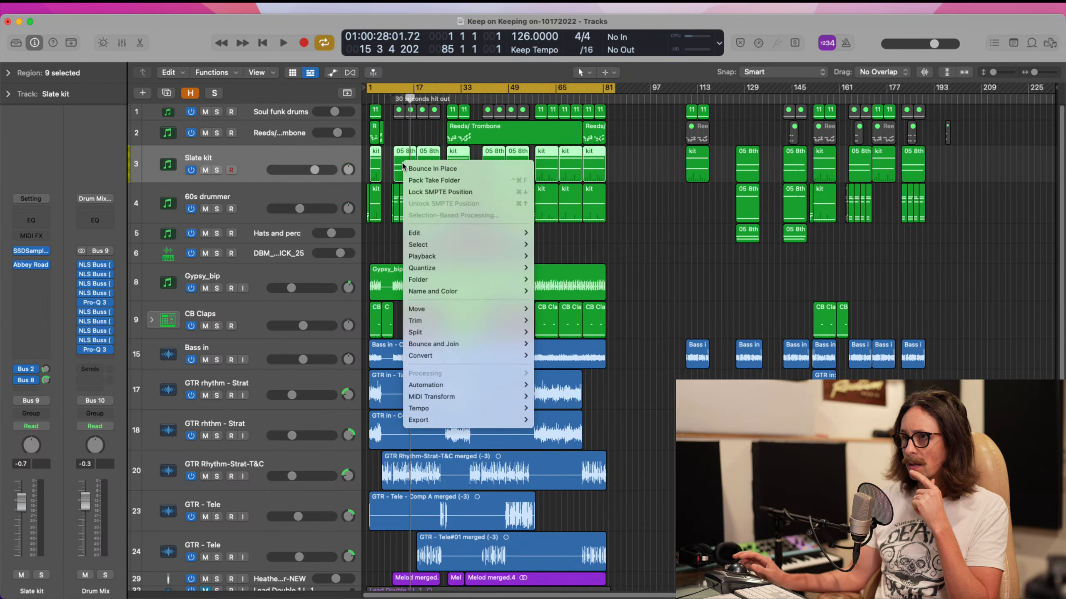
click(425, 169)
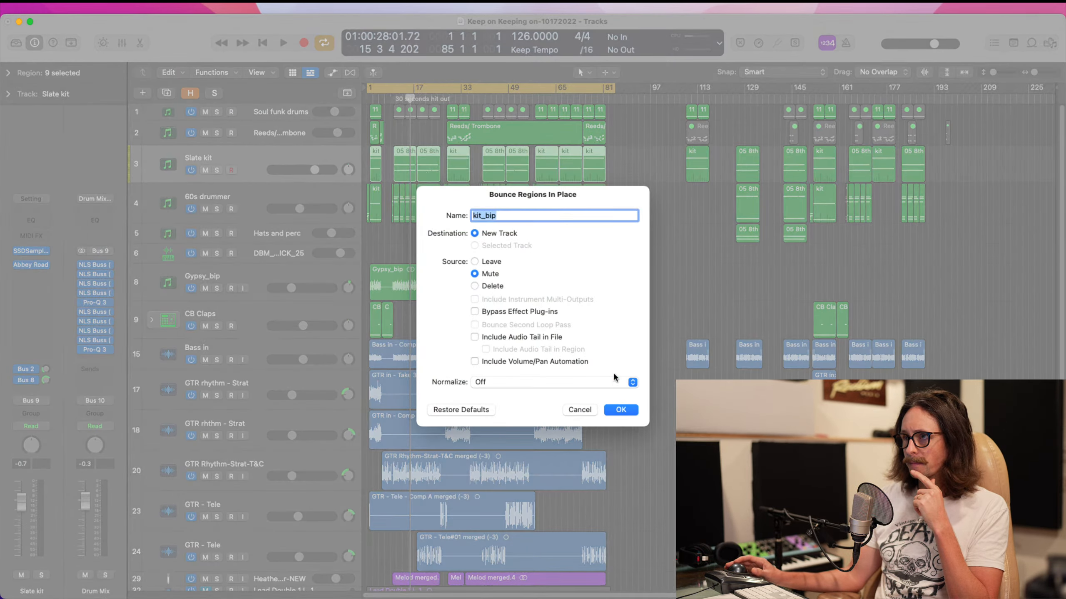
text(Slate drums)
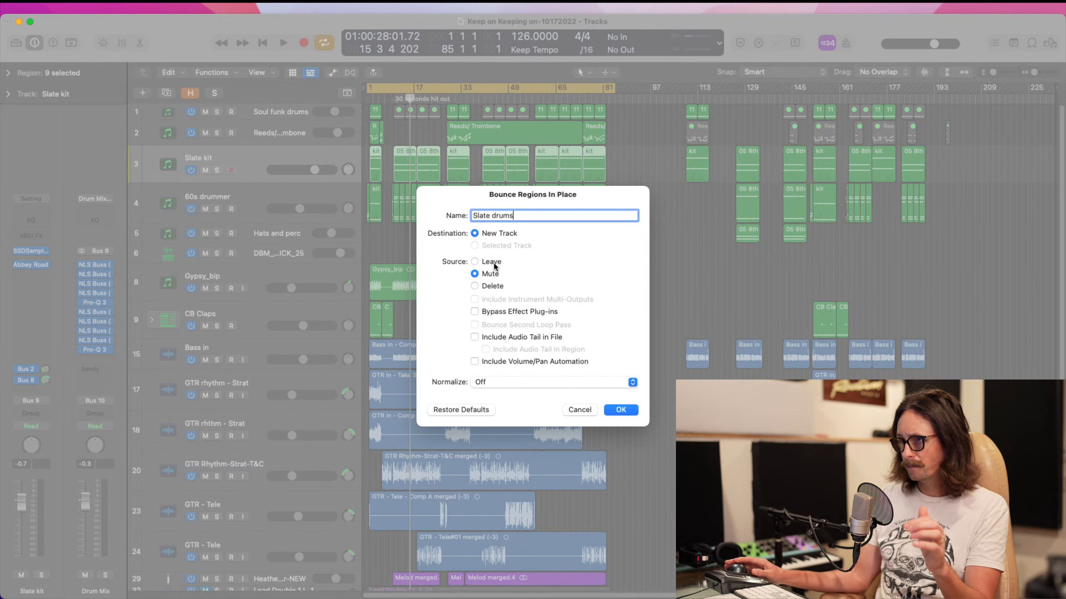
click(621, 410)
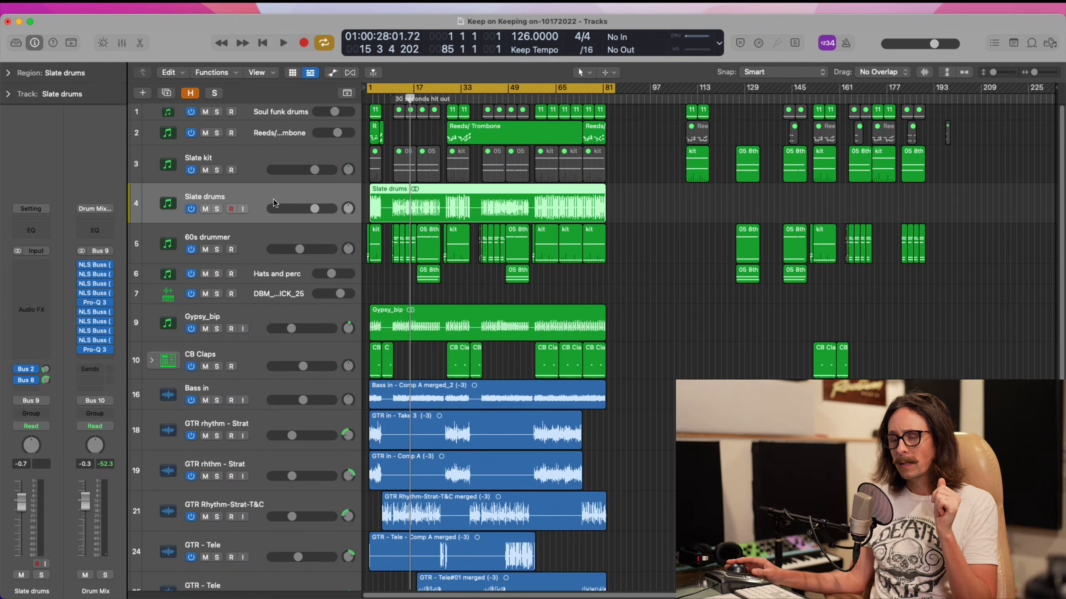
- Turn off the original Slate kit track, bypass its Abbey Road plug-in and hide the track
click(270, 156)
click(191, 170)
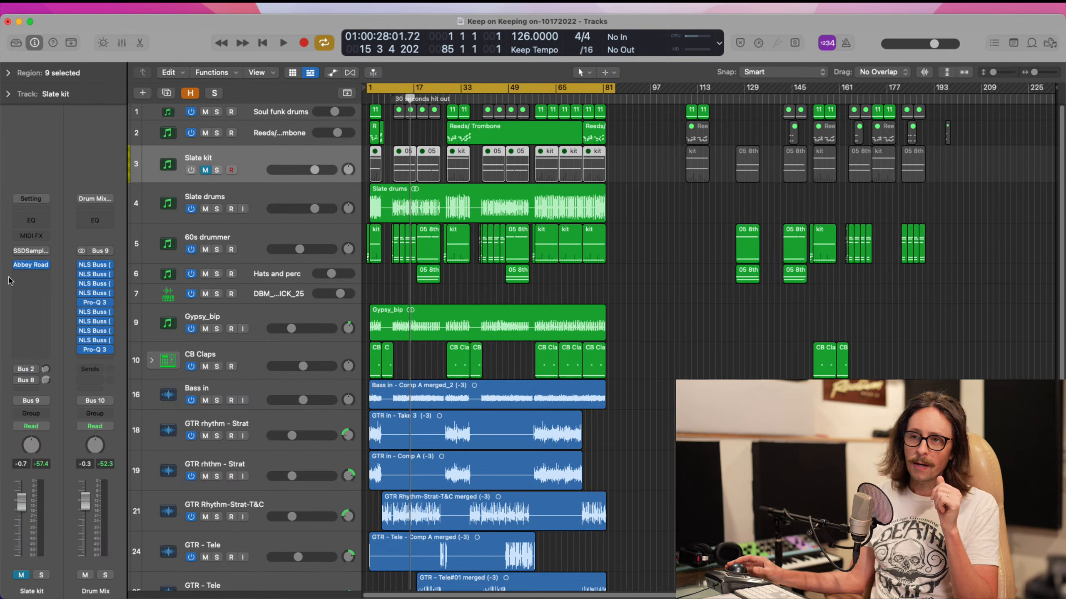
click(16, 264)
right_click(255, 157)
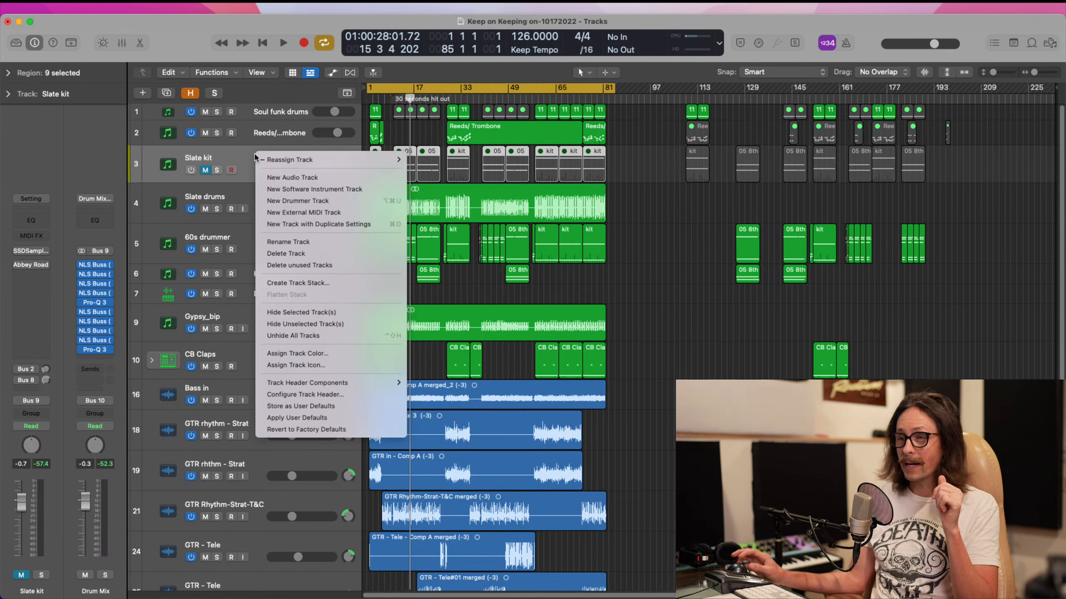
click(319, 312)
click(418, 181)
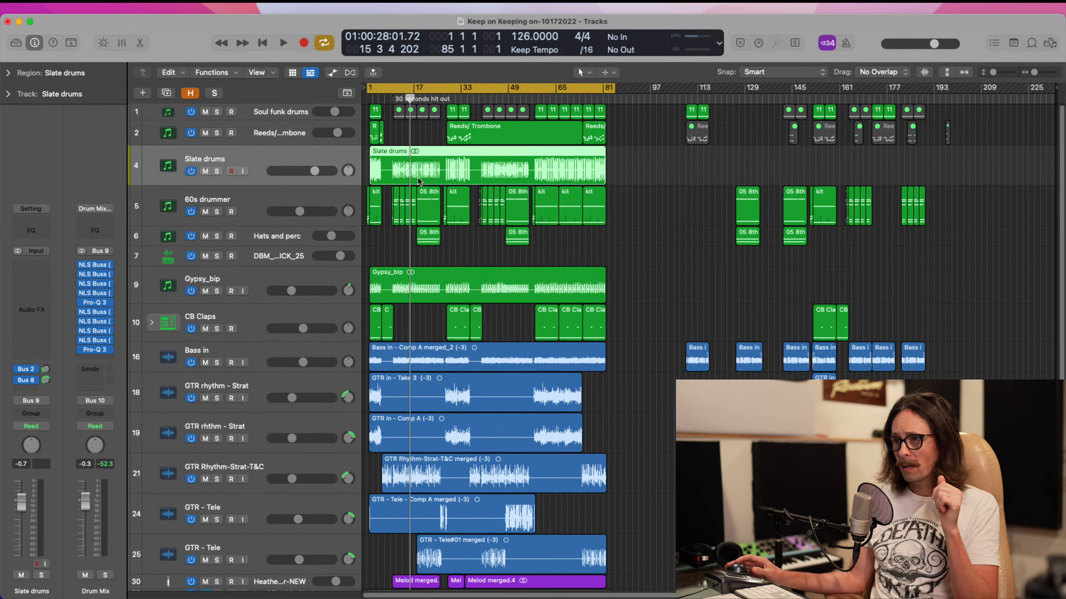
- Delete the muted Soul funk drums regions within the cycle range and select the track's remaining regions there
click(276, 137)
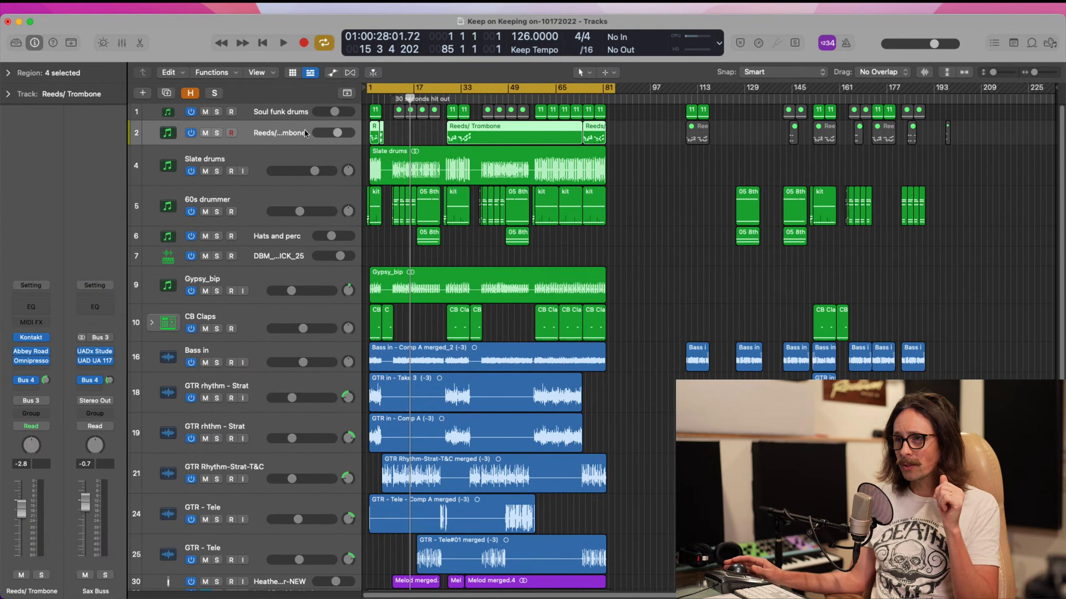
click(258, 115)
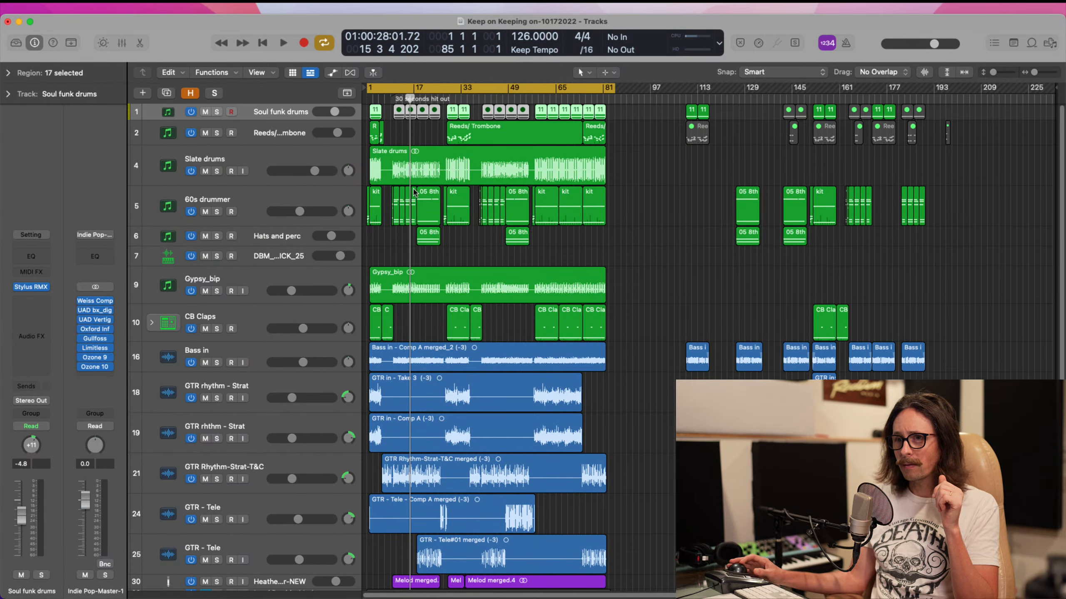
drag(628, 114, 532, 122)
key(Delete)
key(Delete)
click(250, 111)
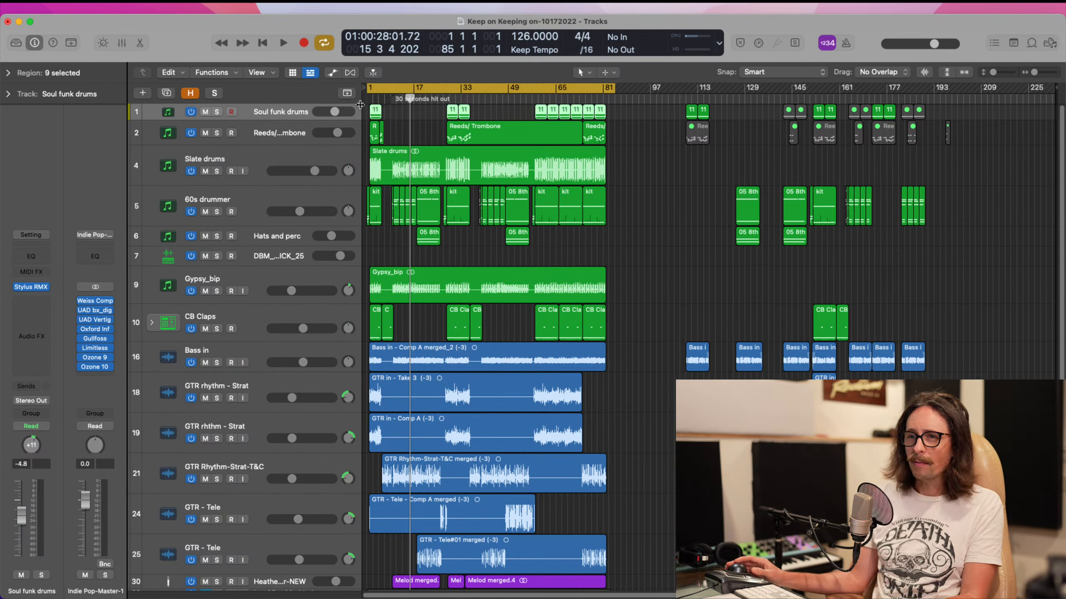
- Bounce the selected Soul funk drums regions in place to a new track named "Tambo", muting the source regions
right_click(376, 116)
click(383, 113)
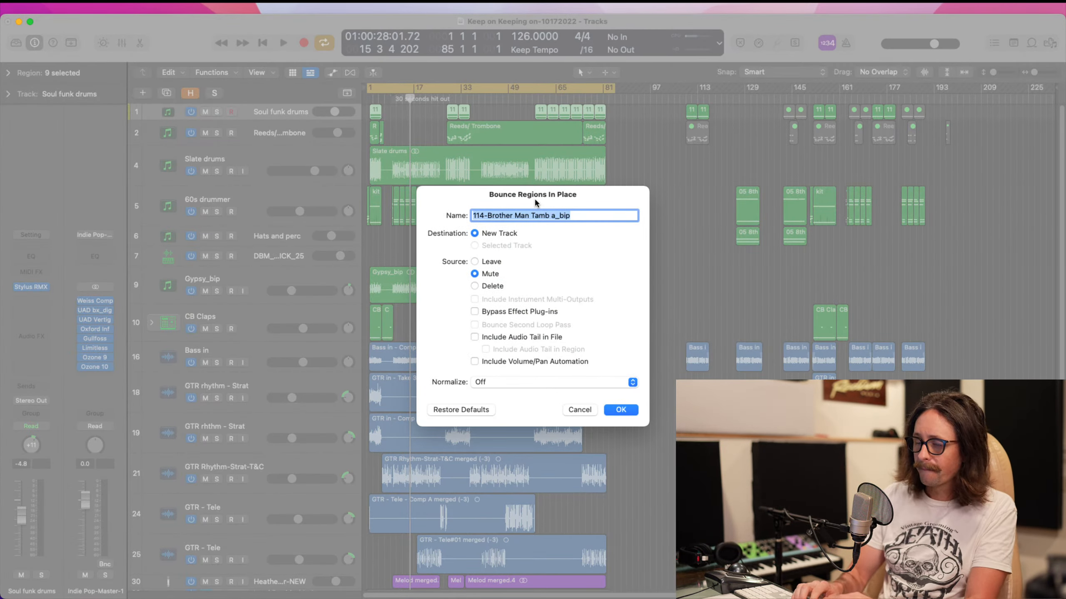
text(Tambo)
key(Return)
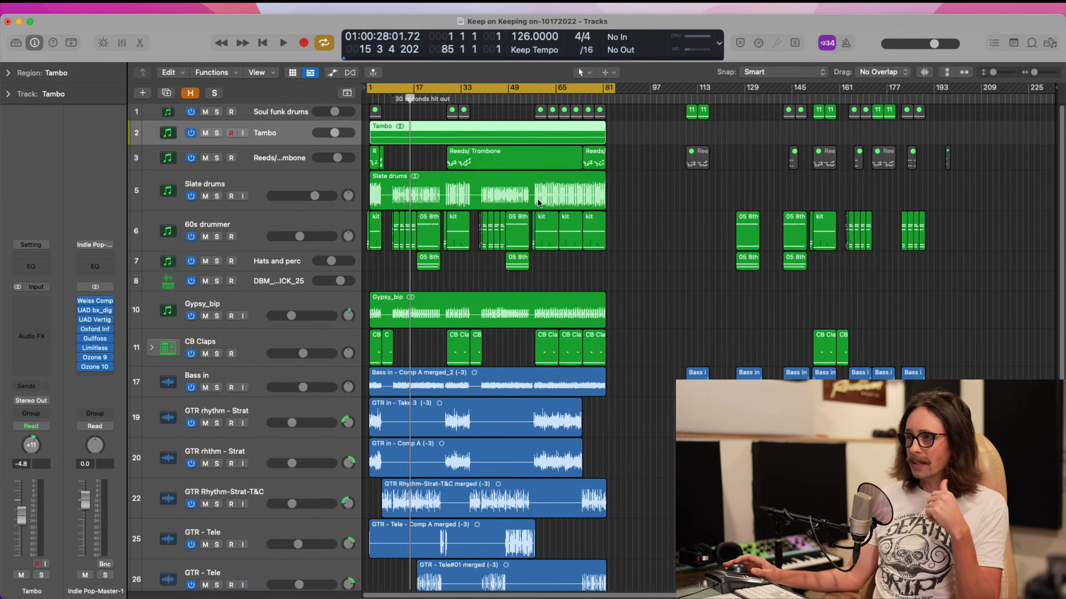
- Turn off and mute the original Soul funk drums track, then hide it
click(205, 111)
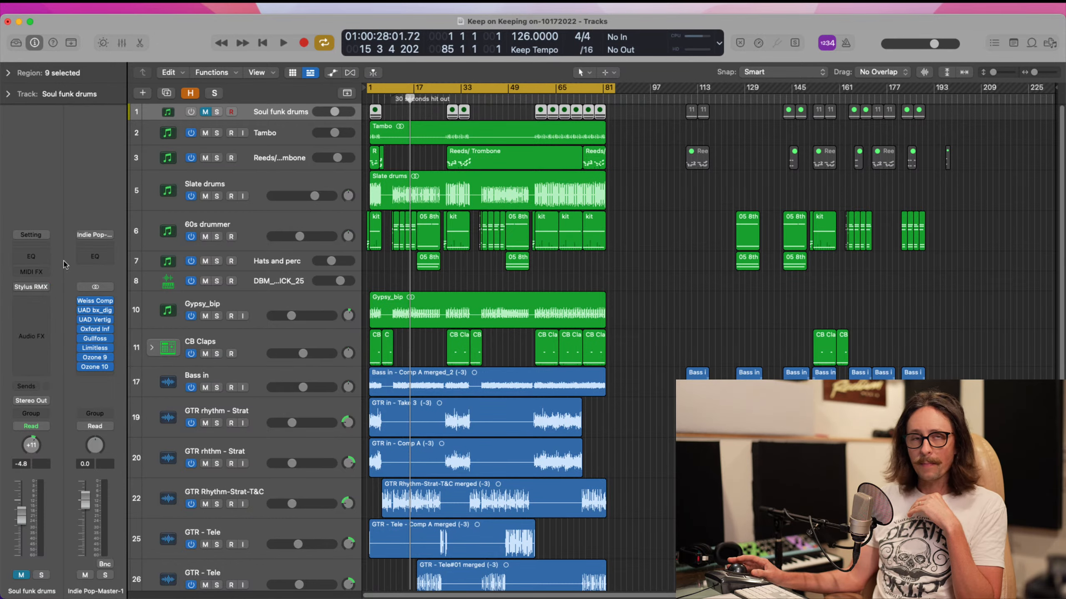
right_click(300, 113)
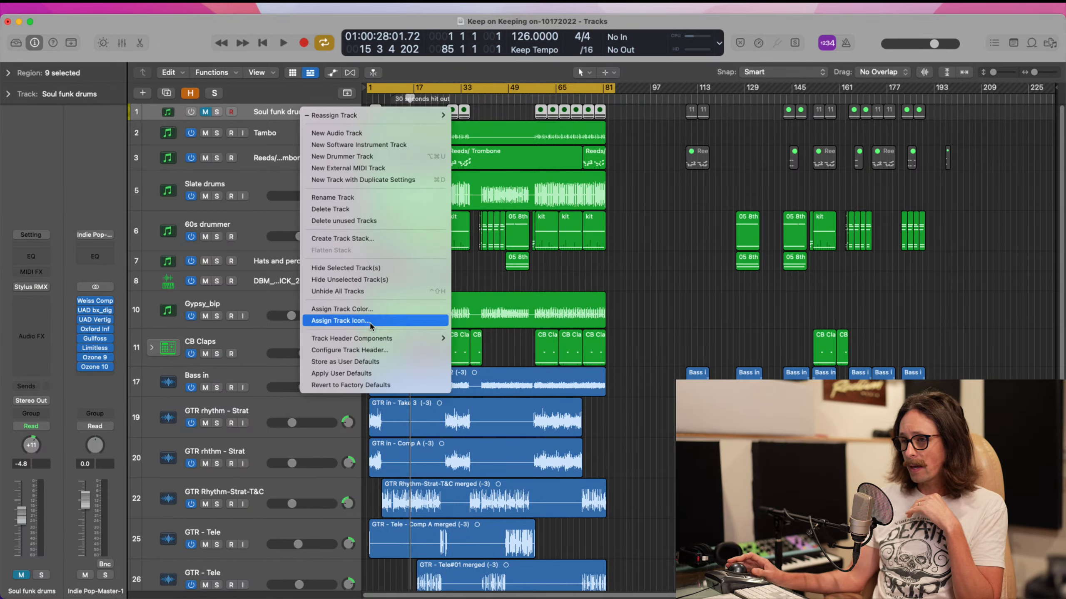
click(372, 267)
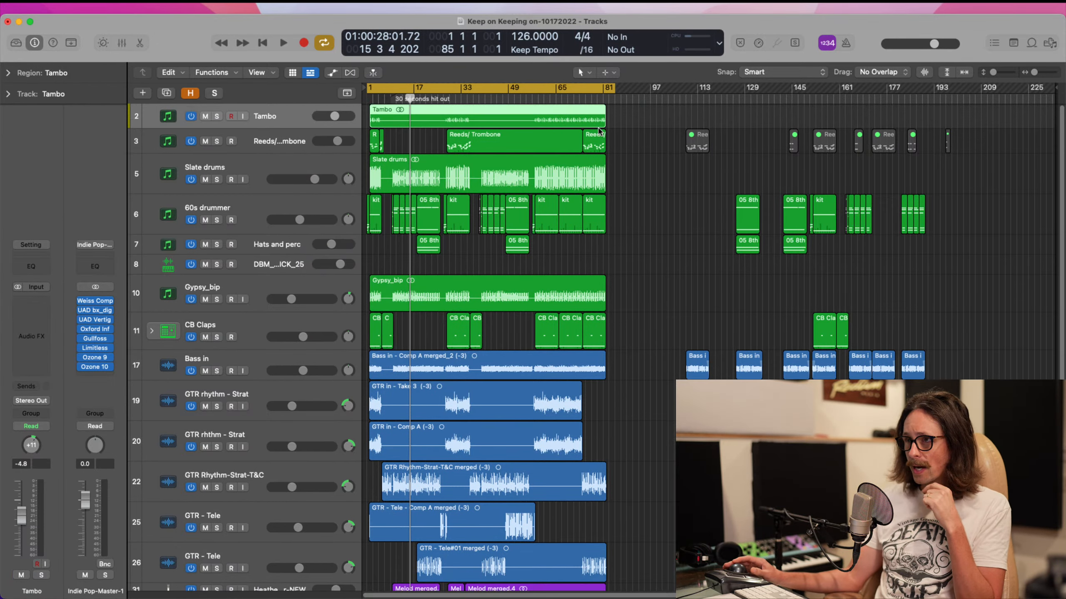
- Check the Kontakt instrument on the Reeds/ Trombone track, then bounce its cycle-range regions in place to a new track, muting the sources
click(316, 143)
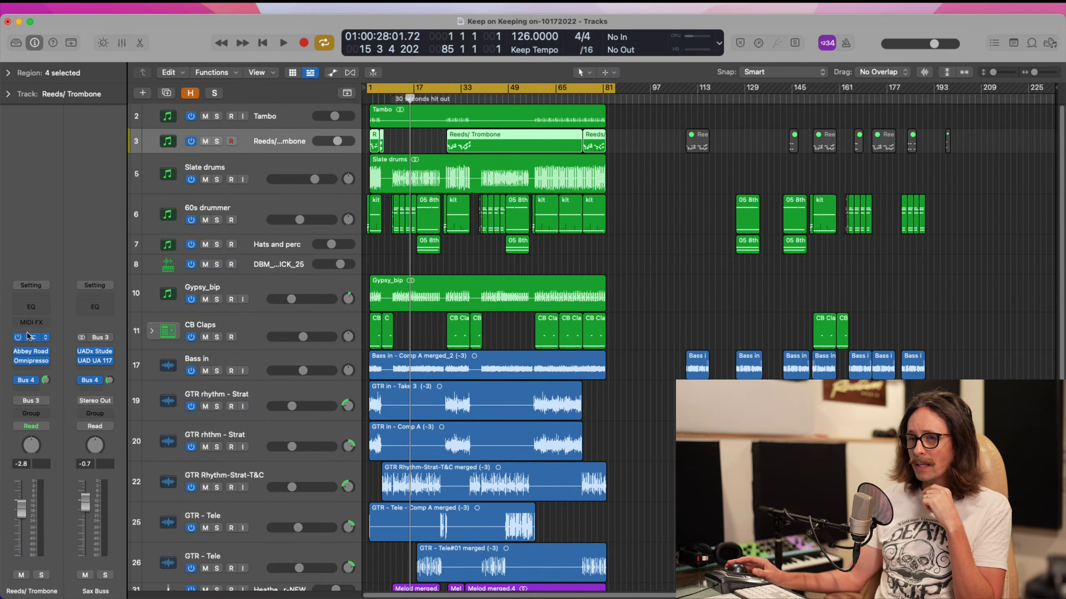
click(31, 339)
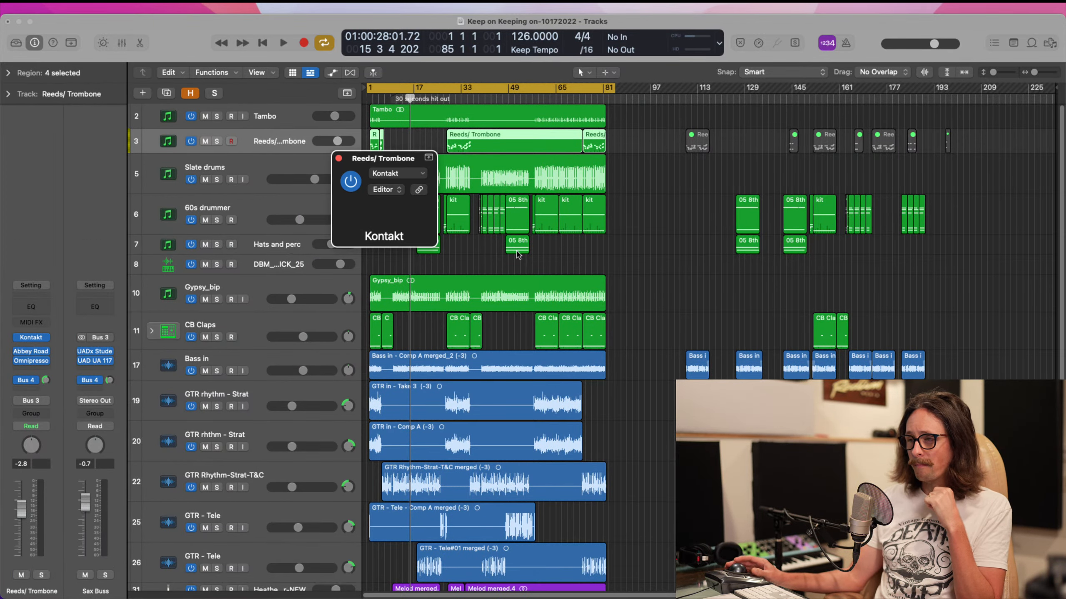
scroll(653, 398, down, 5)
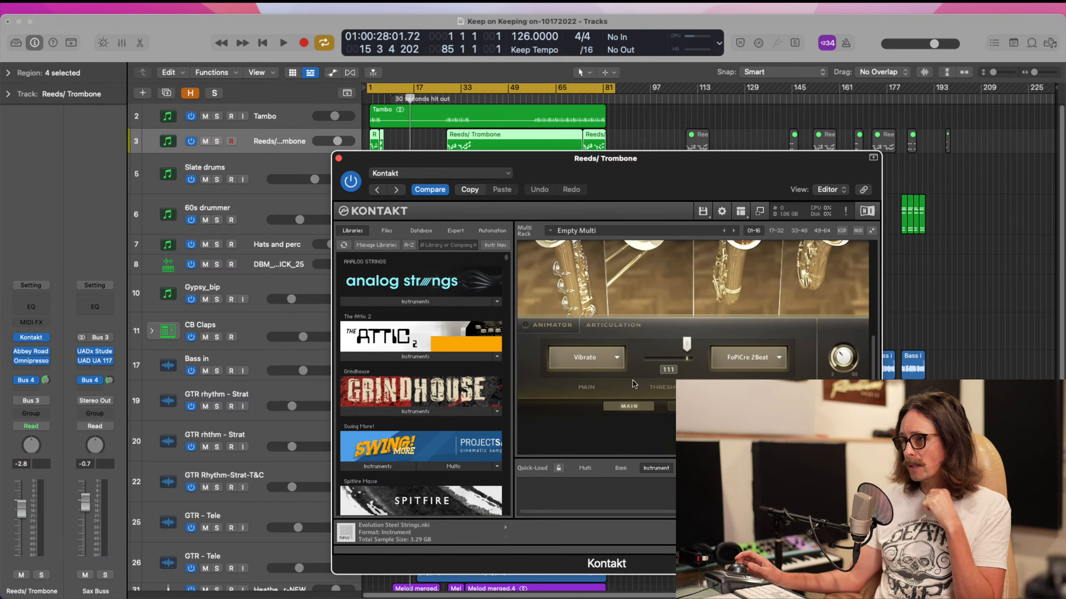
scroll(611, 280, up, 5)
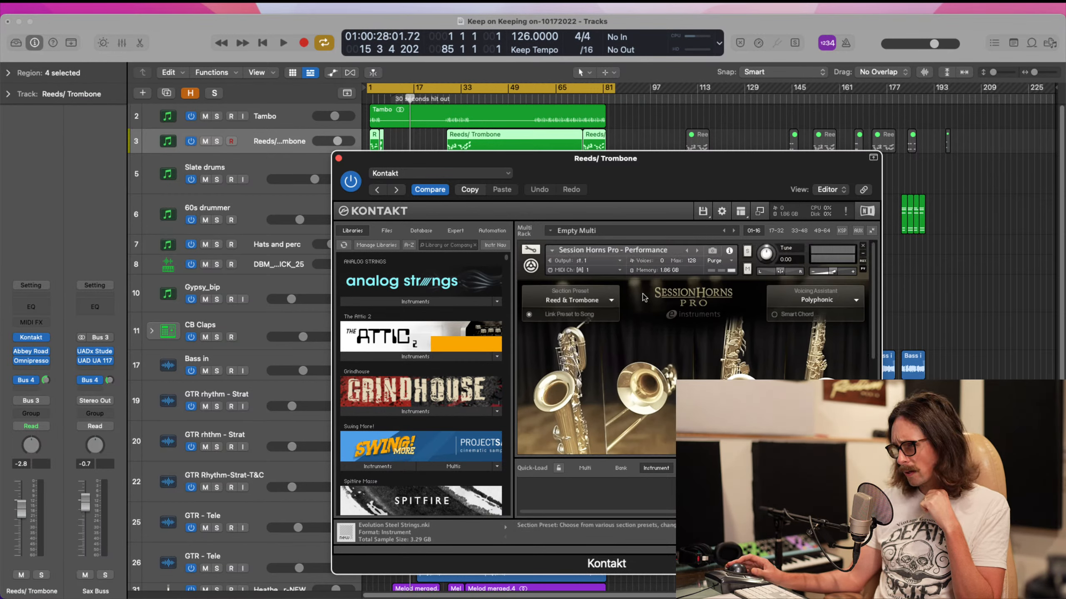
click(339, 158)
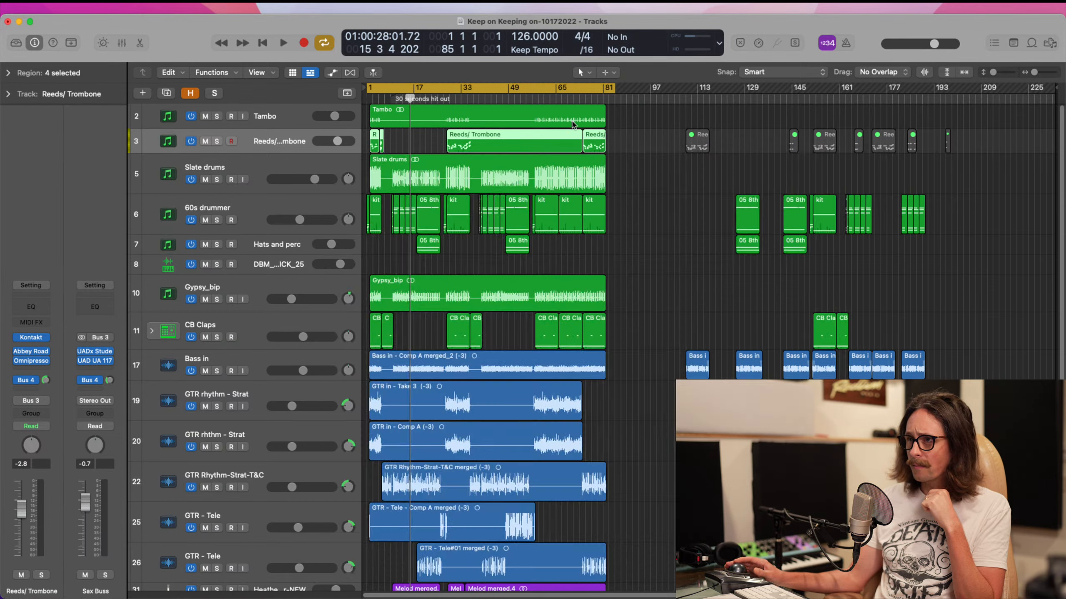
right_click(374, 142)
click(385, 145)
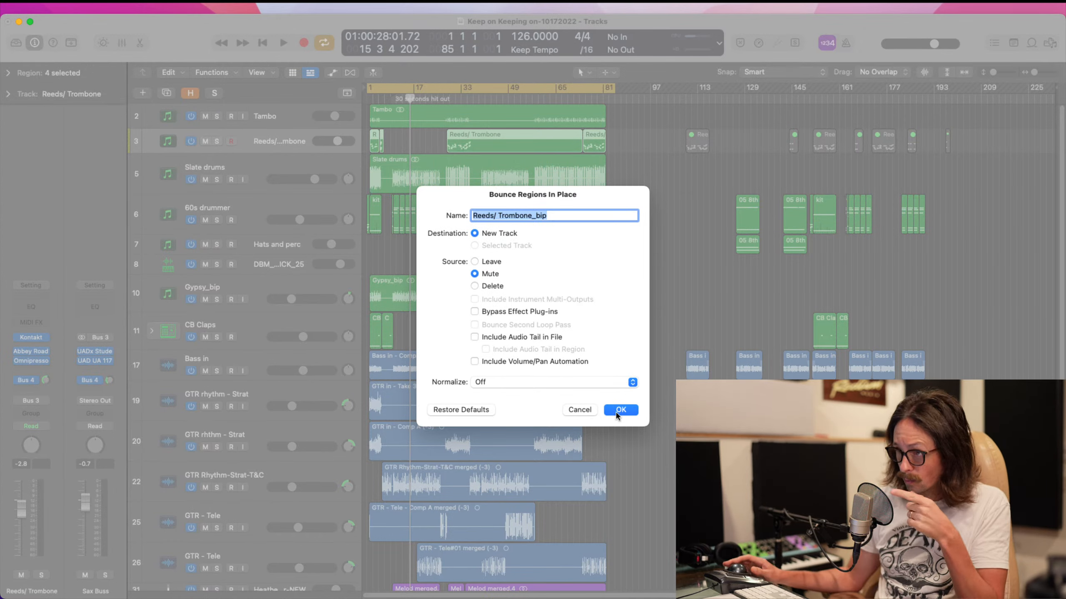
click(627, 412)
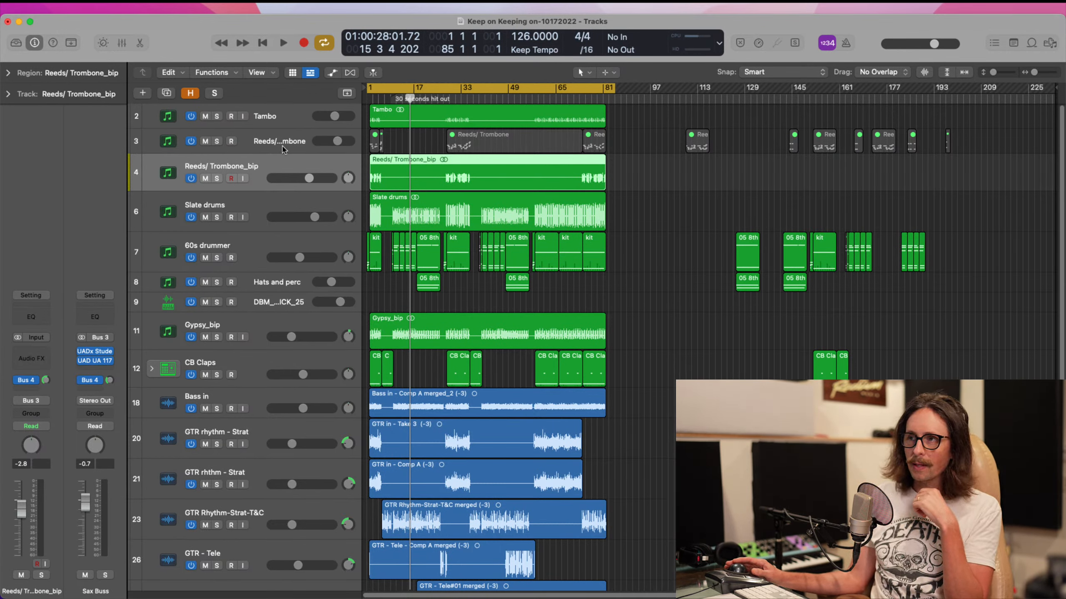
- Turn off and mute the original Reeds/ Trombone track, then hide it
click(305, 142)
click(205, 141)
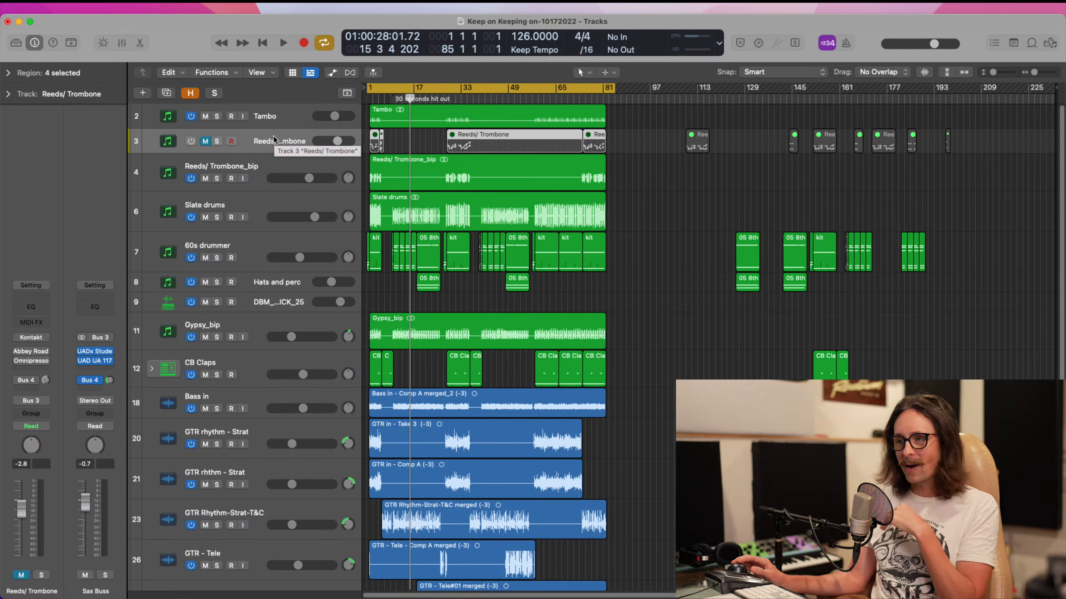
right_click(249, 141)
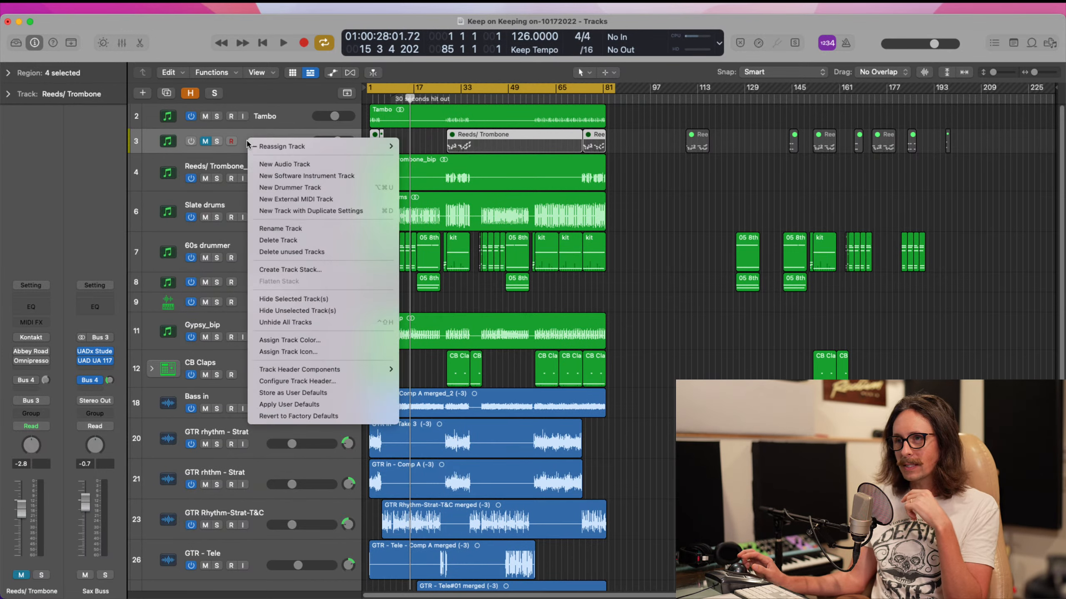
mouse_move(288, 372)
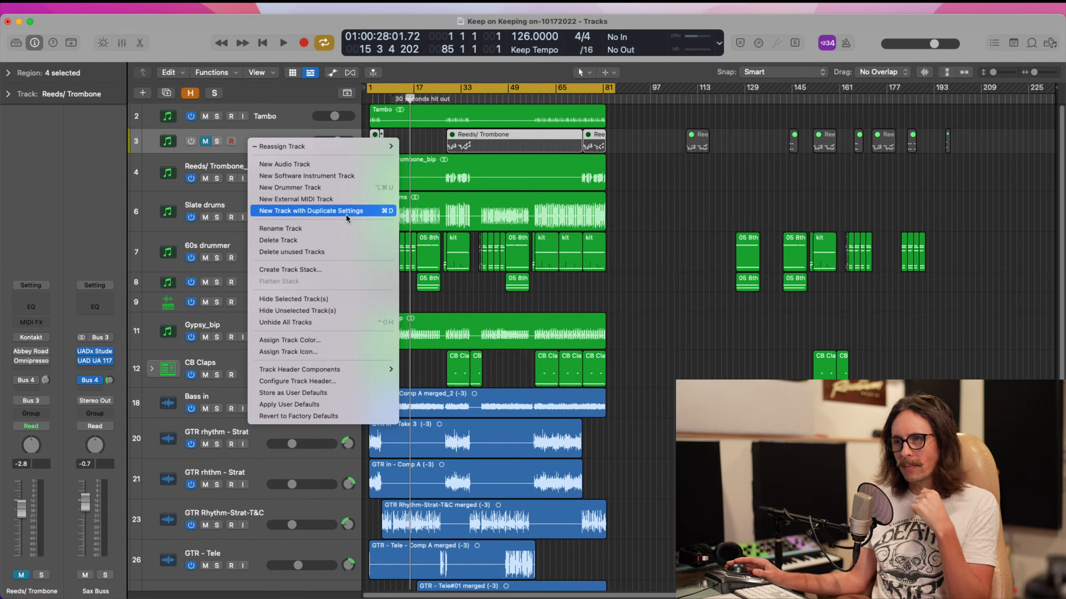
click(321, 299)
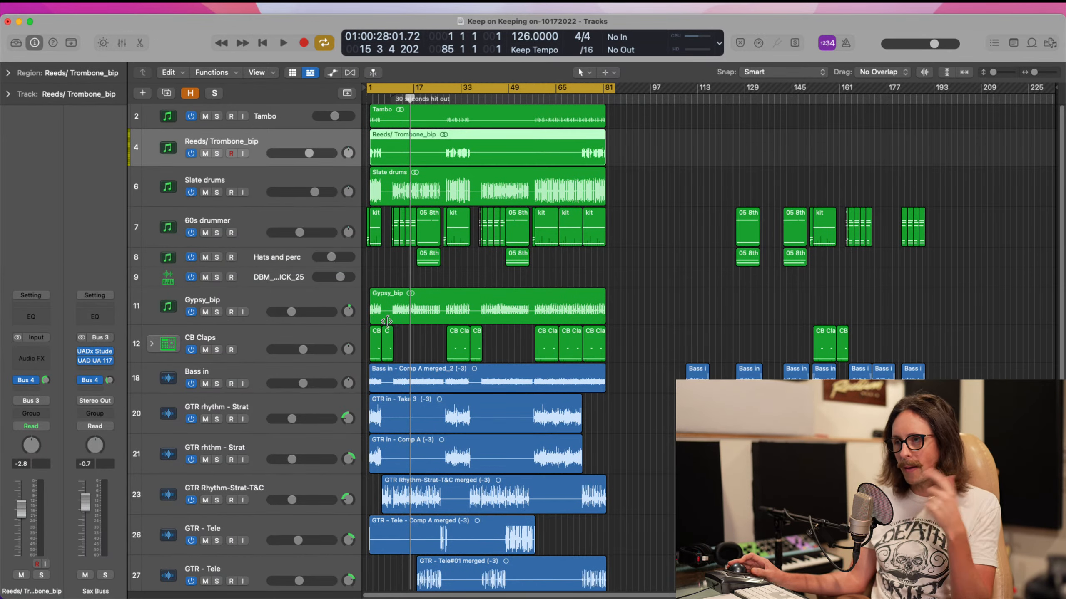
- Place the playhead at bar 9 and unmute the Lead Double 1 L_1 and Lead Double 1 R_1 tracks
scroll(486, 147, down, 6)
scroll(487, 148, down, 1)
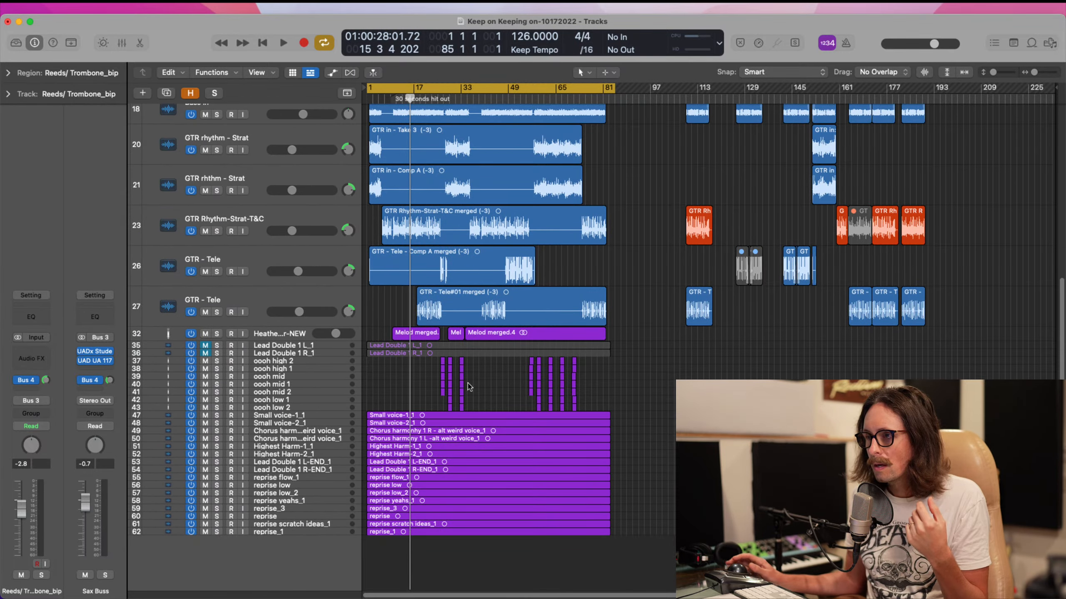
scroll(490, 323, up, 5)
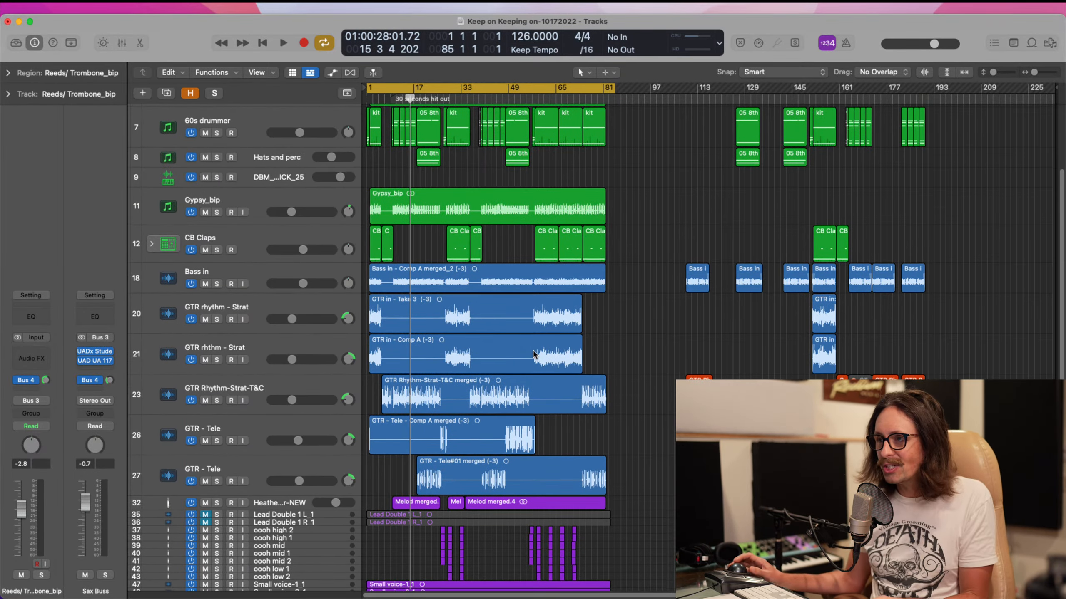
scroll(533, 354, down, 3)
drag(606, 424, 350, 463)
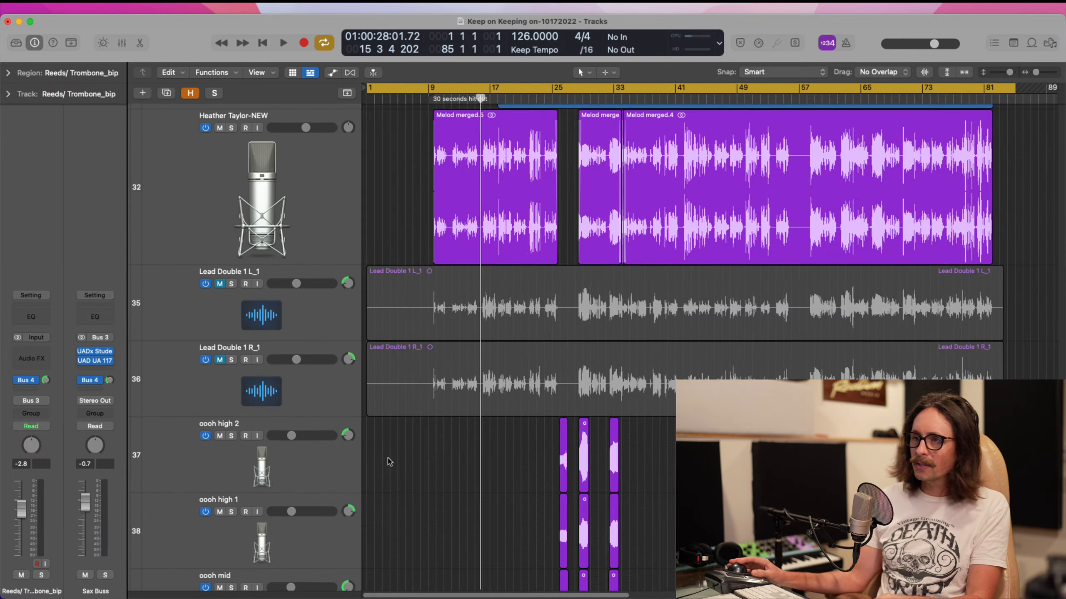
click(466, 176)
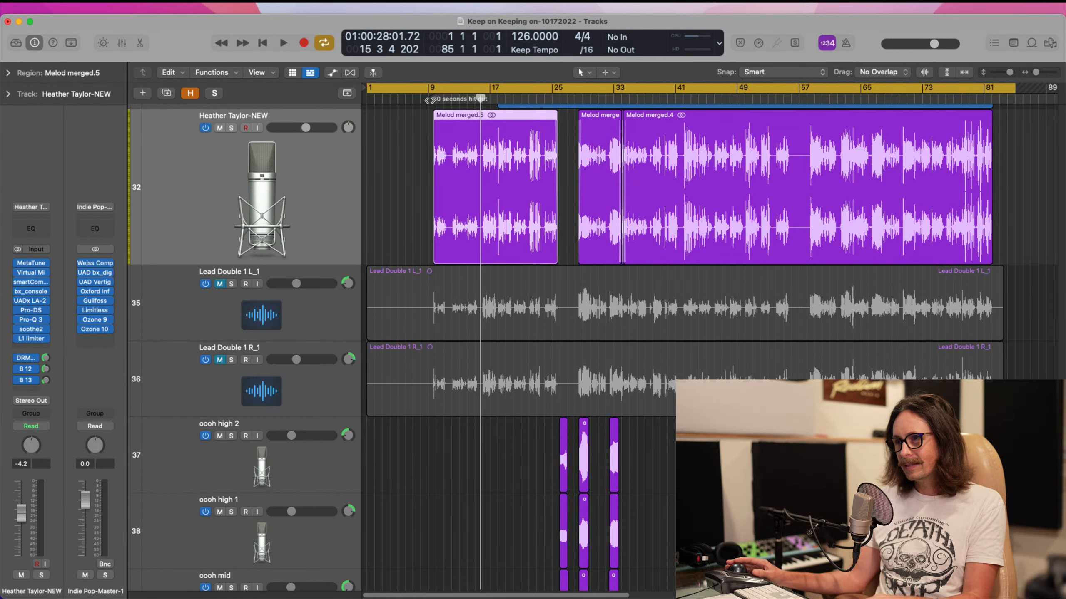
drag(429, 100, 989, 150)
click(271, 290)
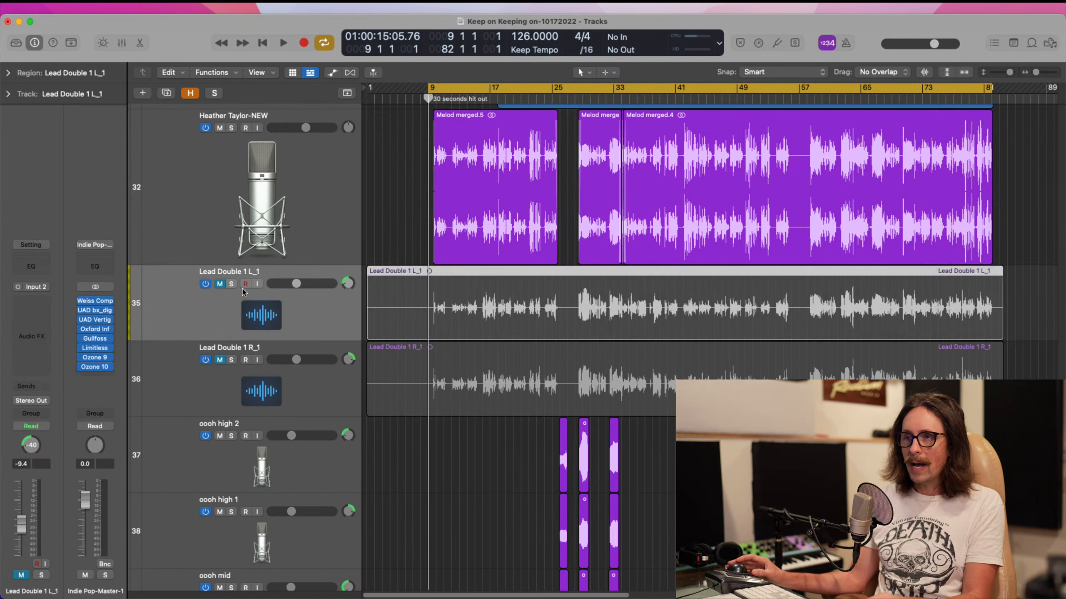
click(220, 285)
click(216, 361)
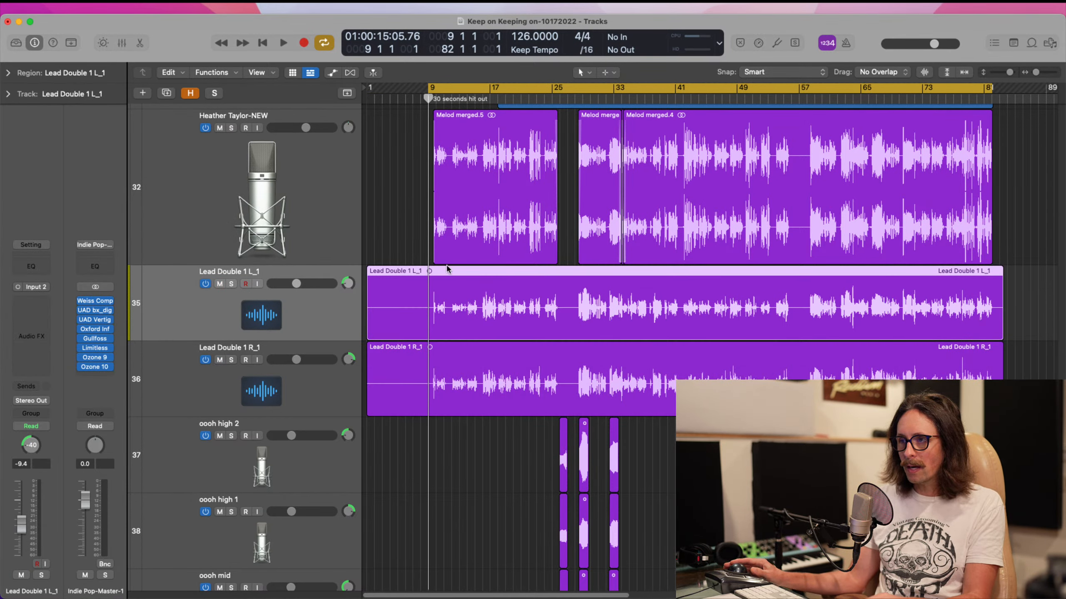
- Compare the timing of the lead vocal's opening waveform with the two Lead Double tracks up close
click(295, 165)
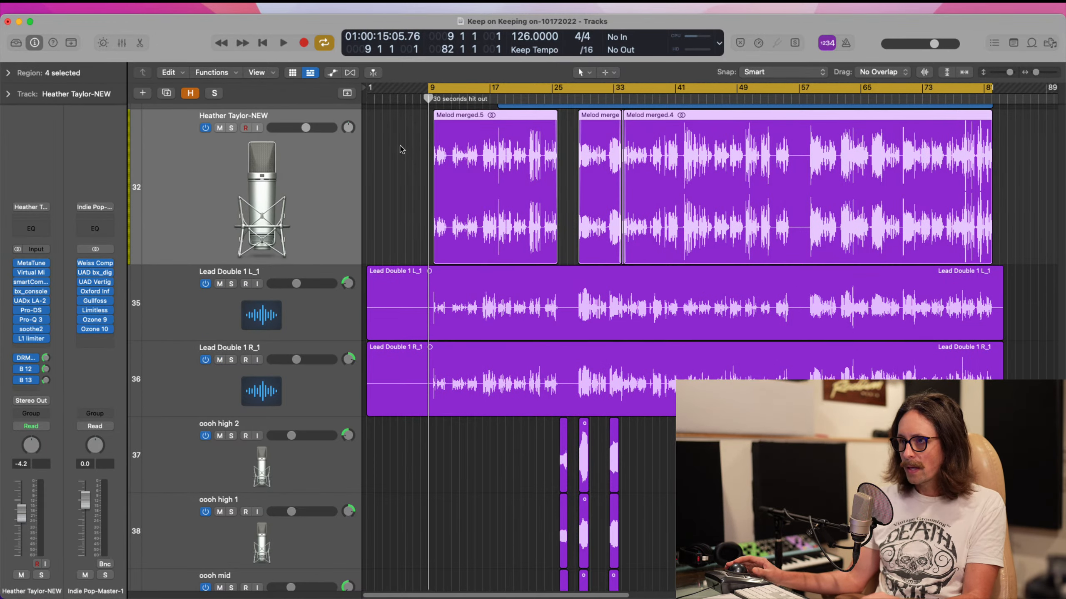
drag(403, 153, 522, 439)
drag(517, 198, 701, 460)
drag(455, 185, 674, 480)
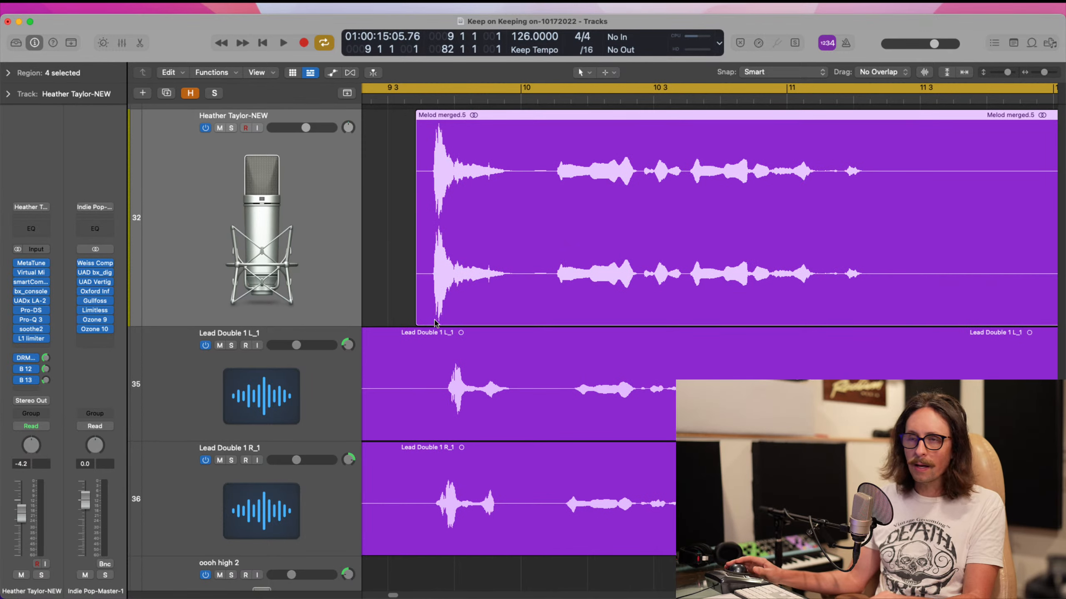
drag(406, 200, 589, 531)
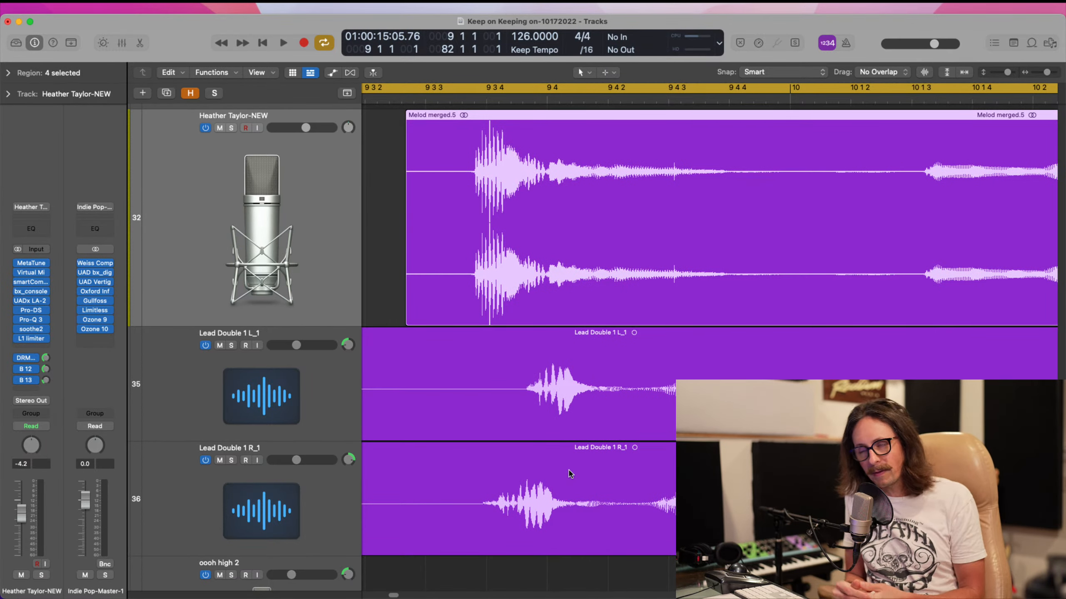
ctrl+alt+click(619, 343)
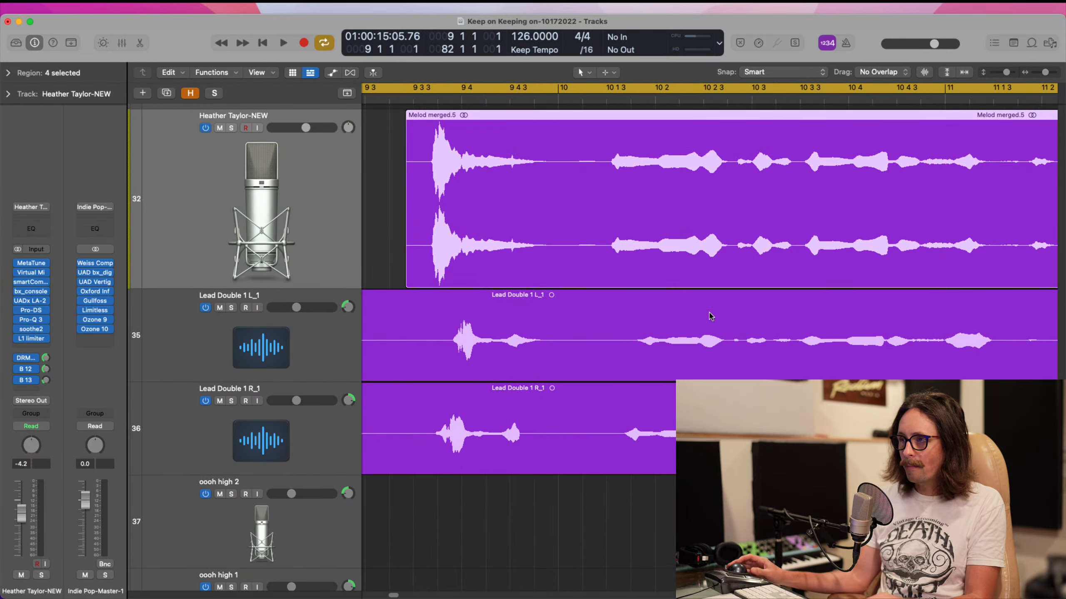
ctrl+alt+click(737, 300)
ctrl+alt+click(736, 300)
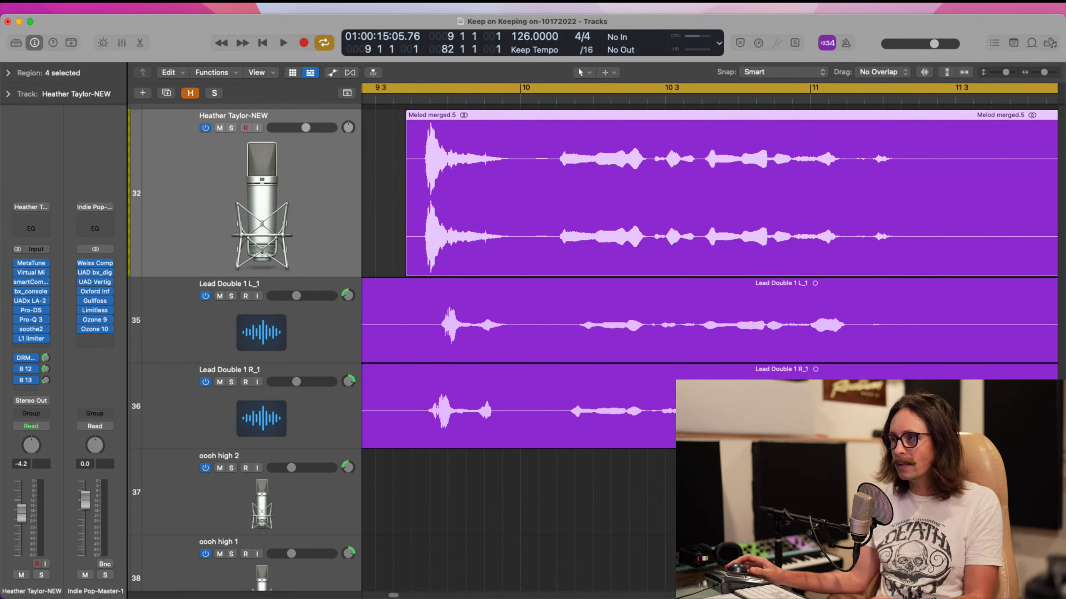
- Split both Lead Double regions at the start of the first lead vocal region and delete the empty parts before it
scroll(522, 324, left, 3)
click(449, 282)
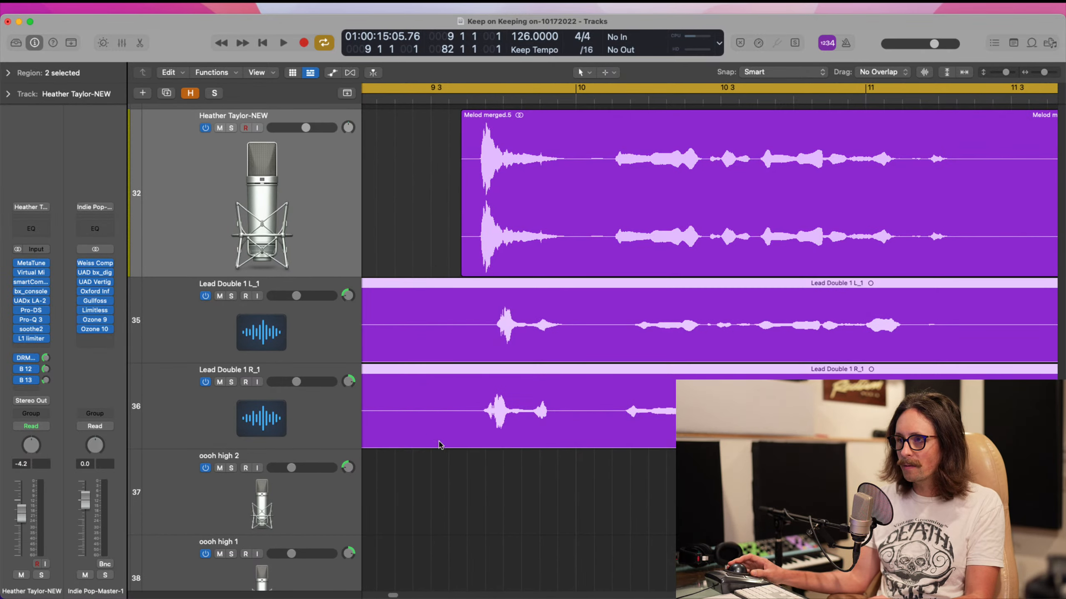
super+double_click(461, 307)
drag(426, 241, 433, 423)
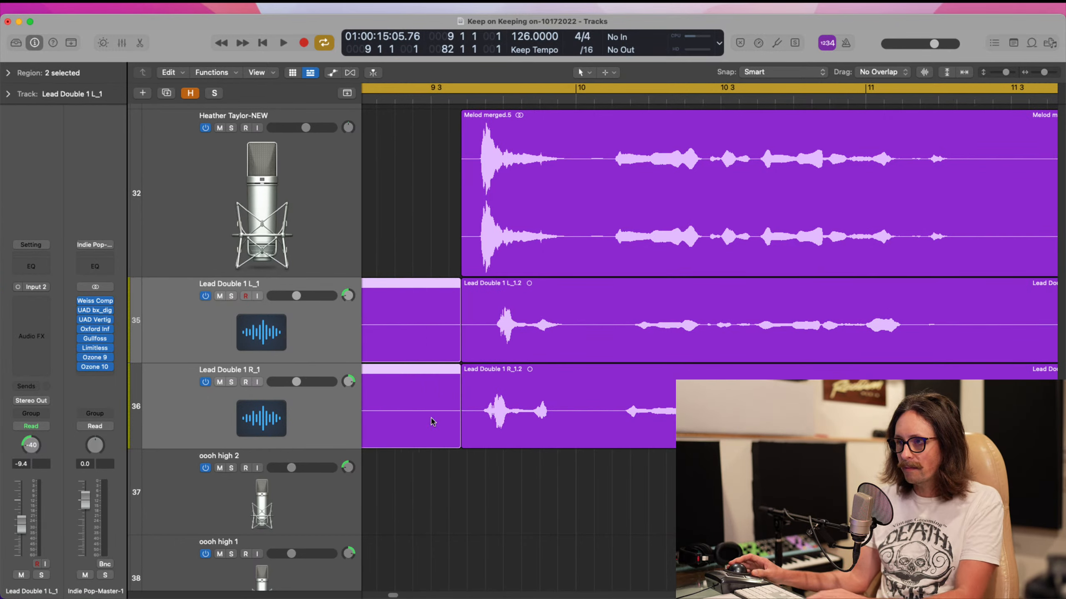
key(Delete)
- Split the lead vocal and both Lead Double regions together in the silent gap just before bar 16
ctrl+alt+click(571, 320)
ctrl+alt+click(571, 320)
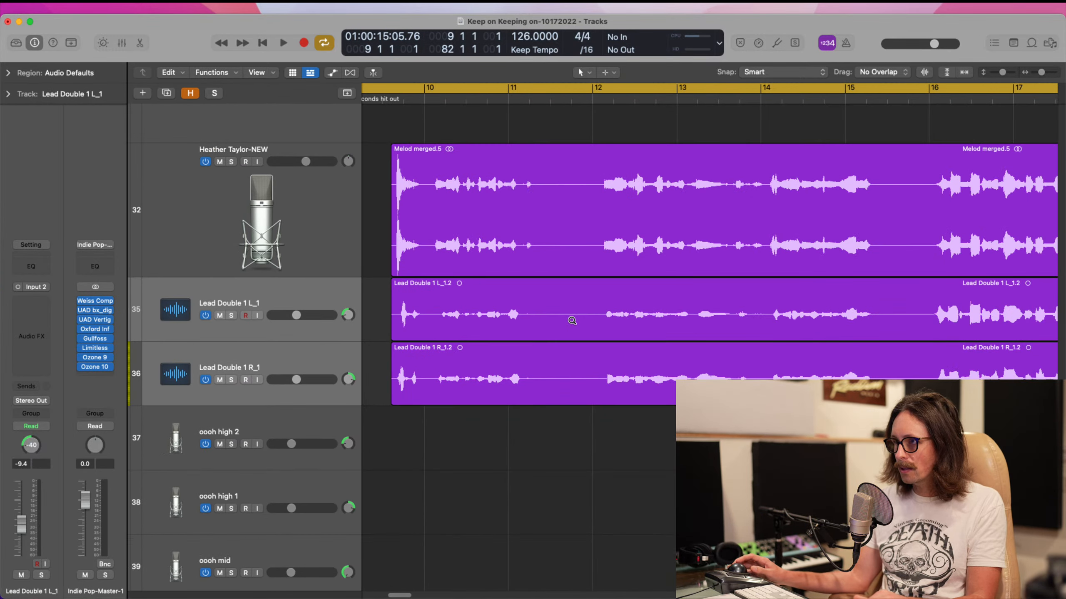
drag(571, 190, 709, 415)
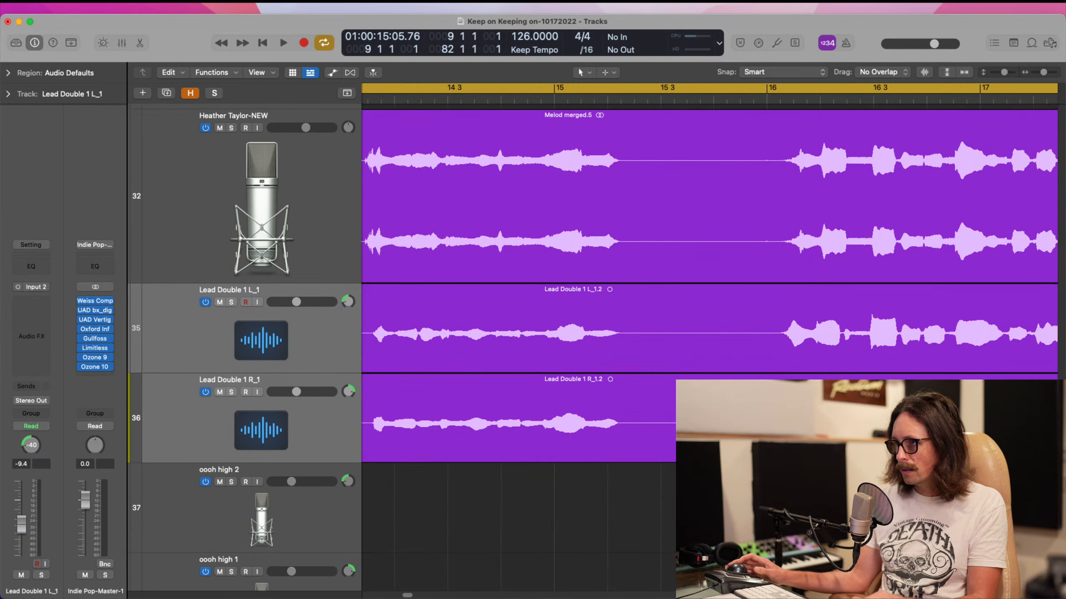
super+click(744, 162)
ctrl+alt+click(744, 162)
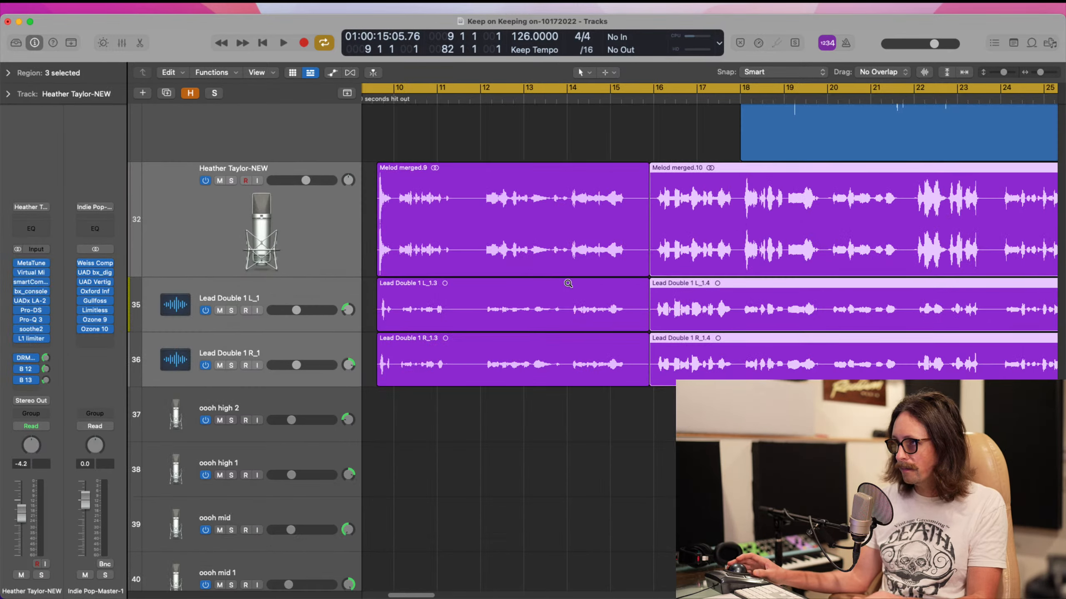
- Set the cycle range to the lead vocal's first region and select the Lead Double 1 L_1 track
click(392, 206)
click(386, 90)
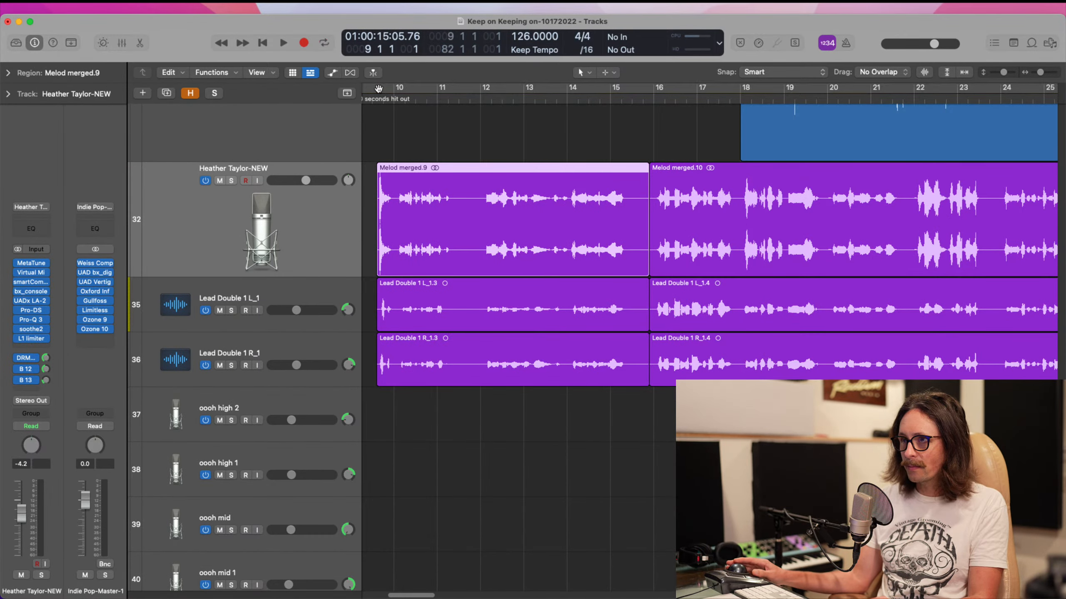
key(super+u)
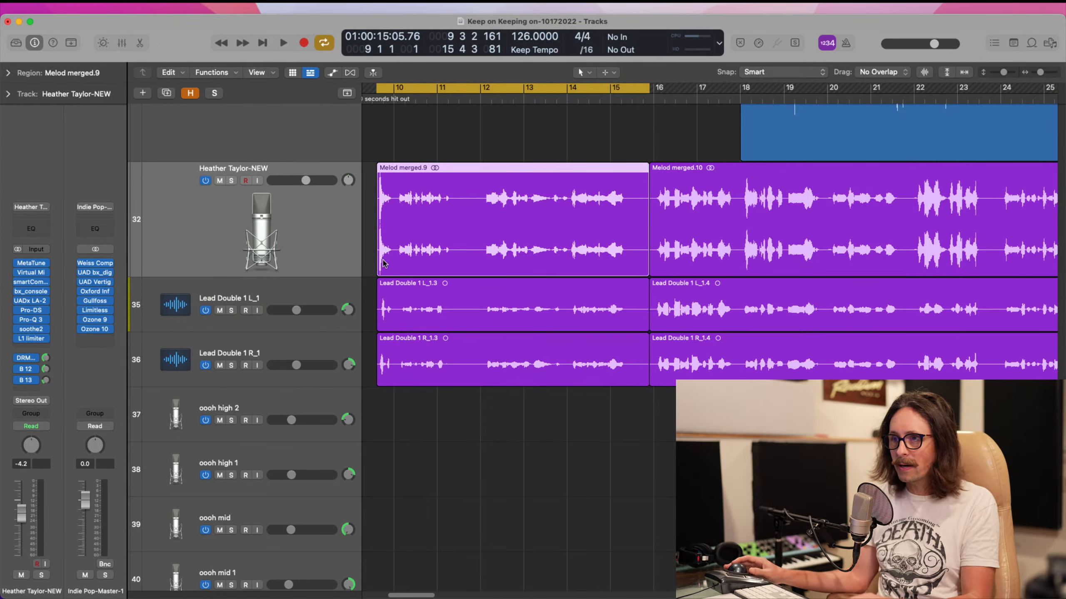
click(249, 289)
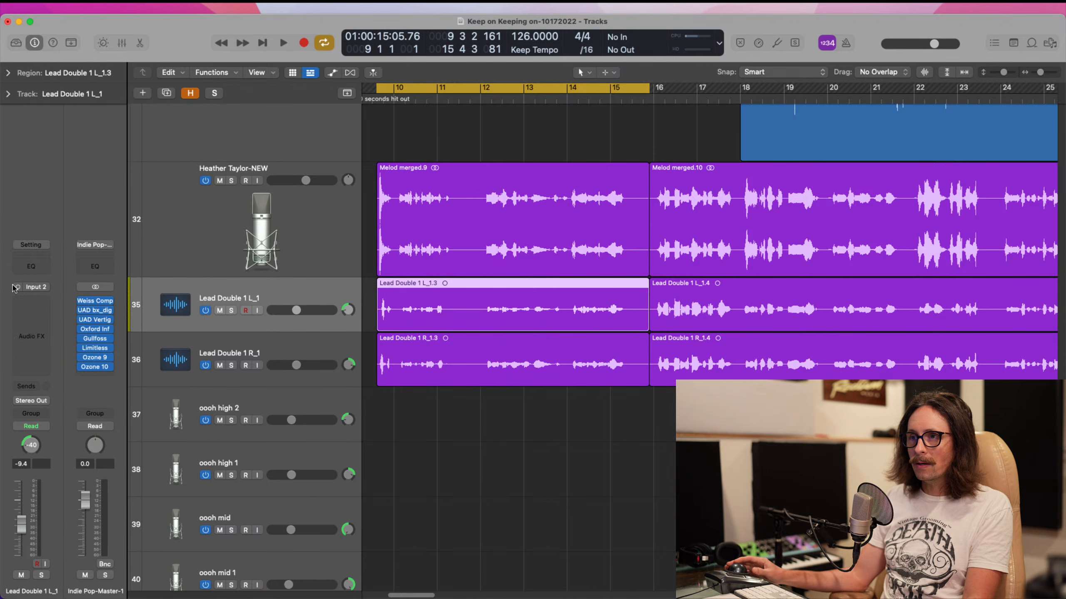
- Insert the mono Synchro Arts VocAlign Project 5 AU plug-in on the Lead Double 1 L_1 track and clear its window off the first regions
click(30, 300)
mouse_move(106, 598)
mouse_move(93, 574)
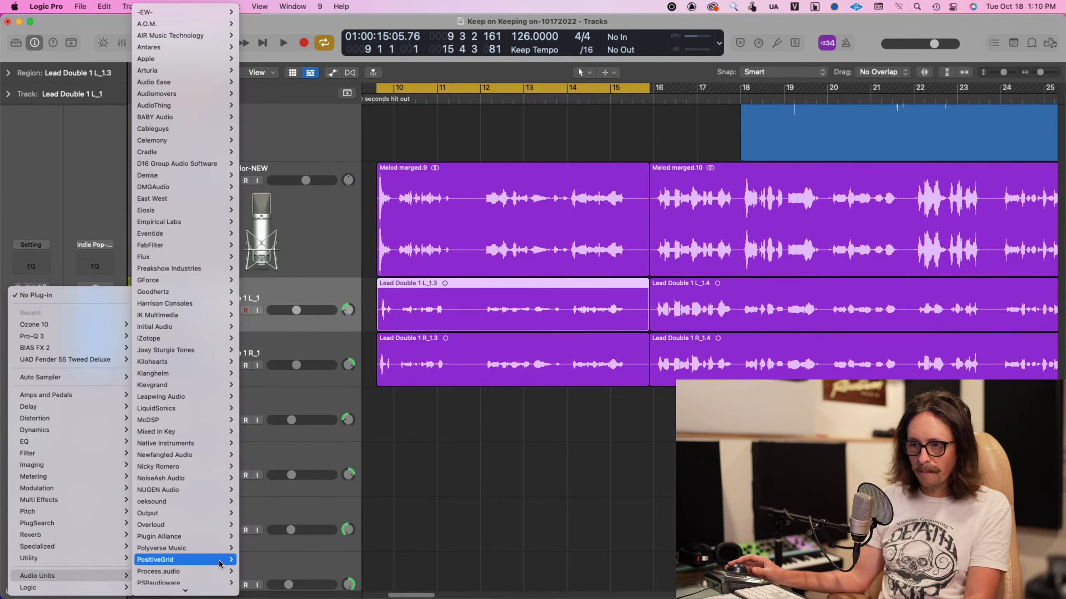
scroll(185, 453, down, 3)
mouse_move(202, 478)
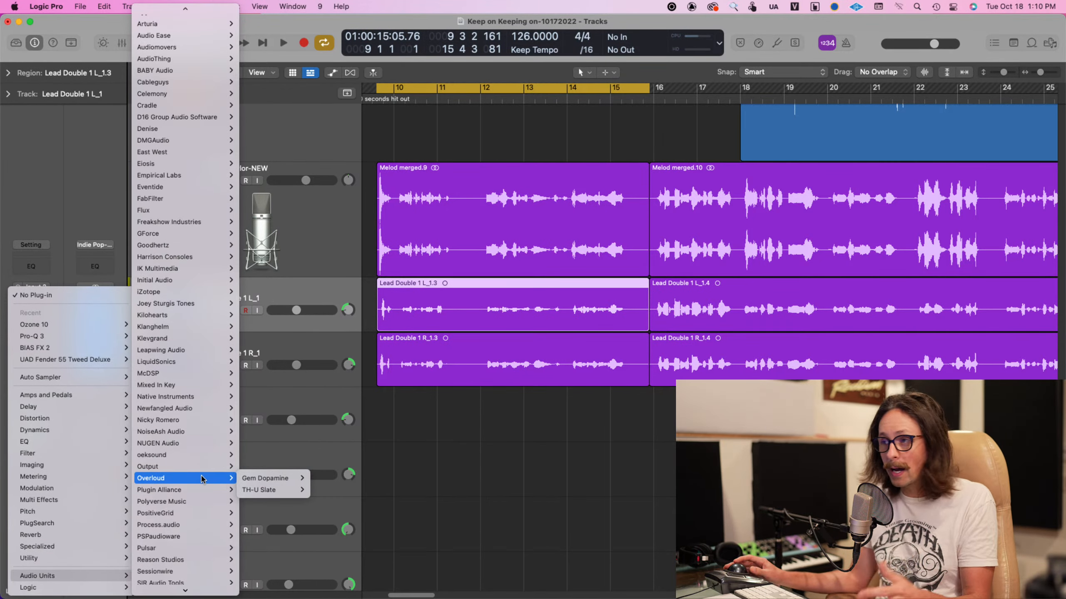
scroll(197, 483, down, 5)
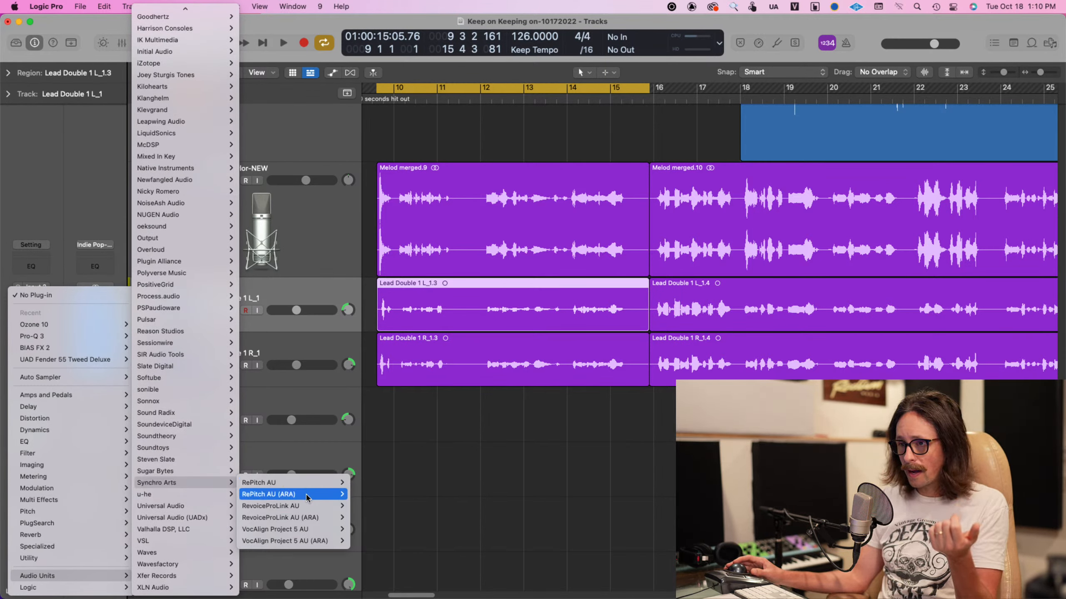
mouse_move(309, 532)
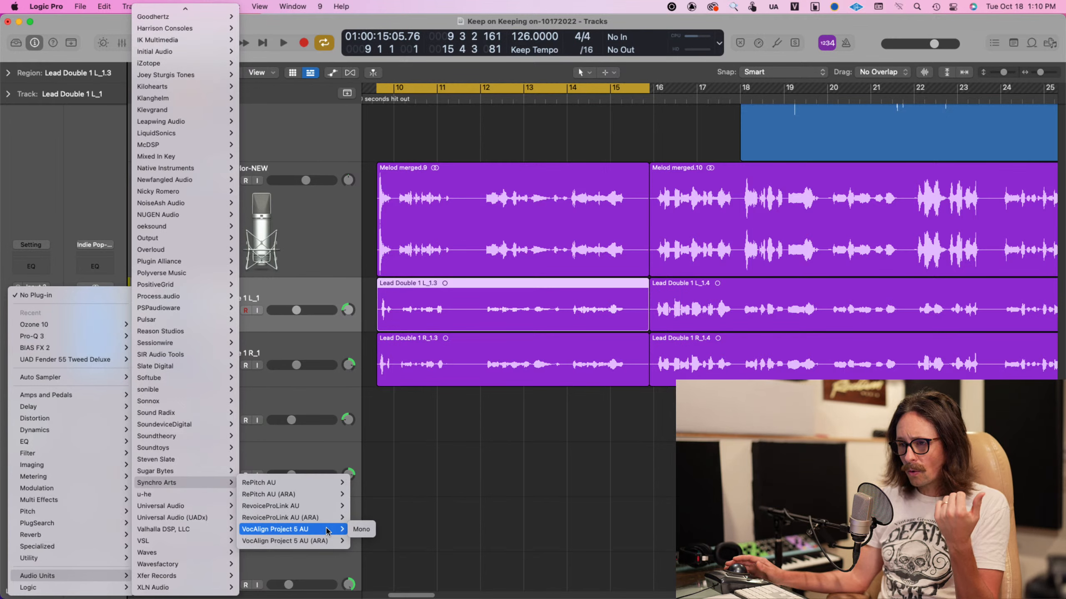
click(362, 530)
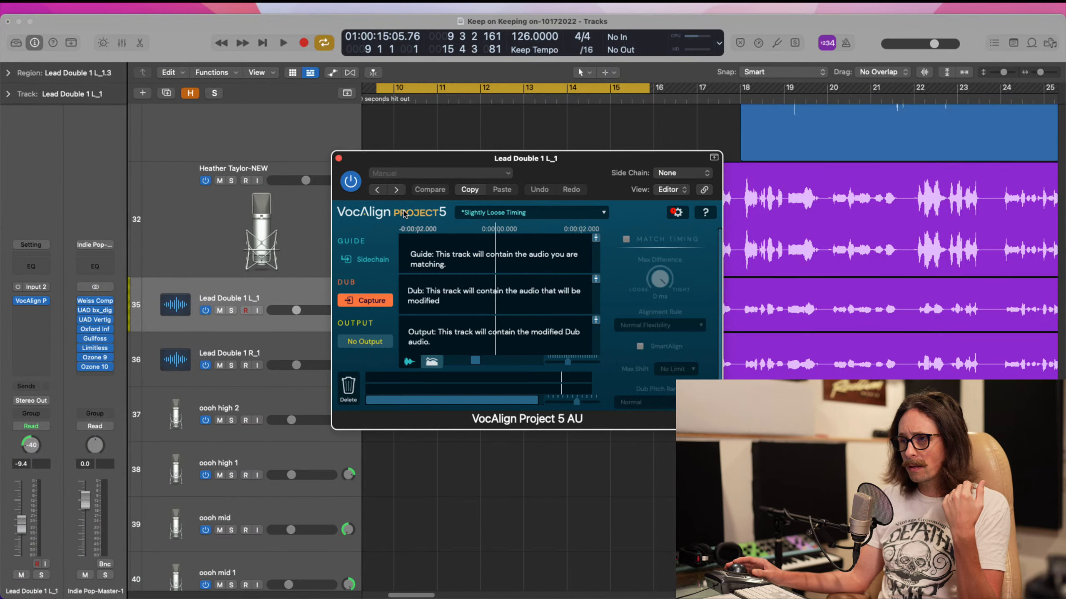
drag(415, 162, 636, 142)
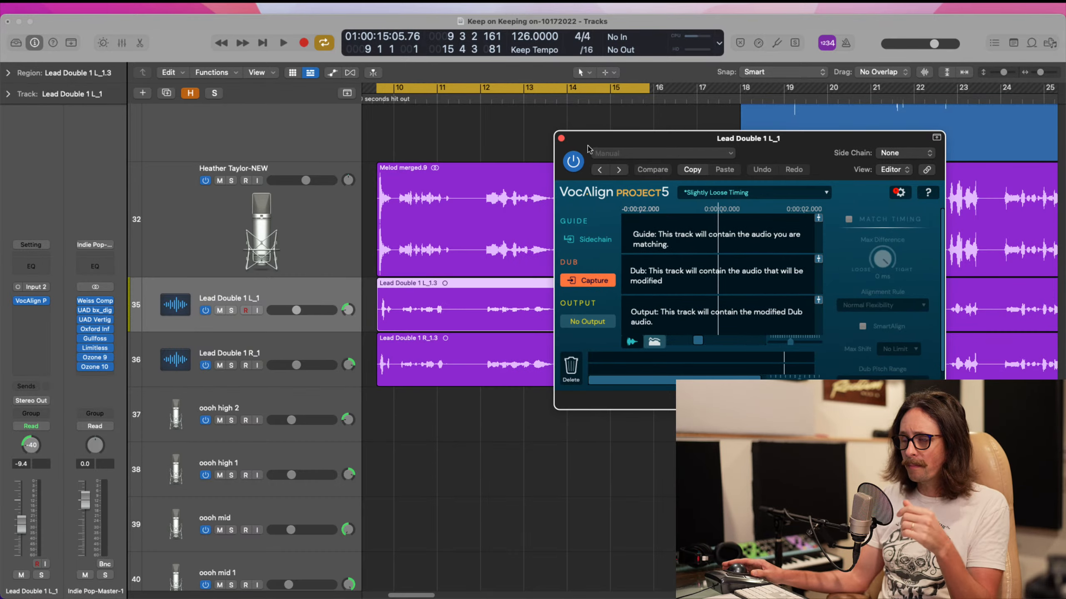
- Create one new audio track directly below the lead vocal track and name it Vocalign lead
click(447, 208)
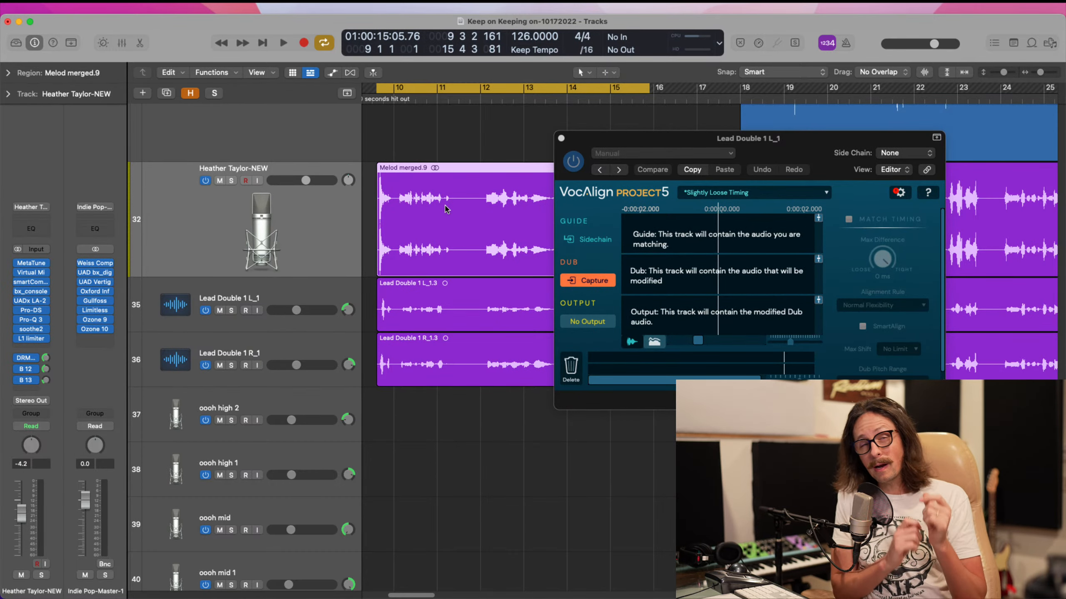
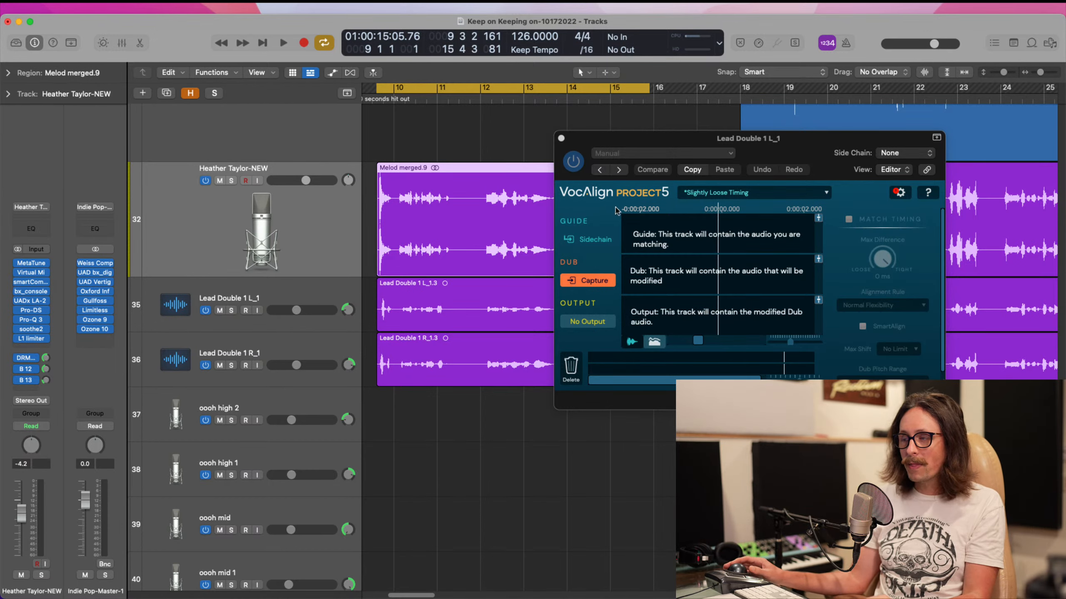
drag(568, 142, 849, 129)
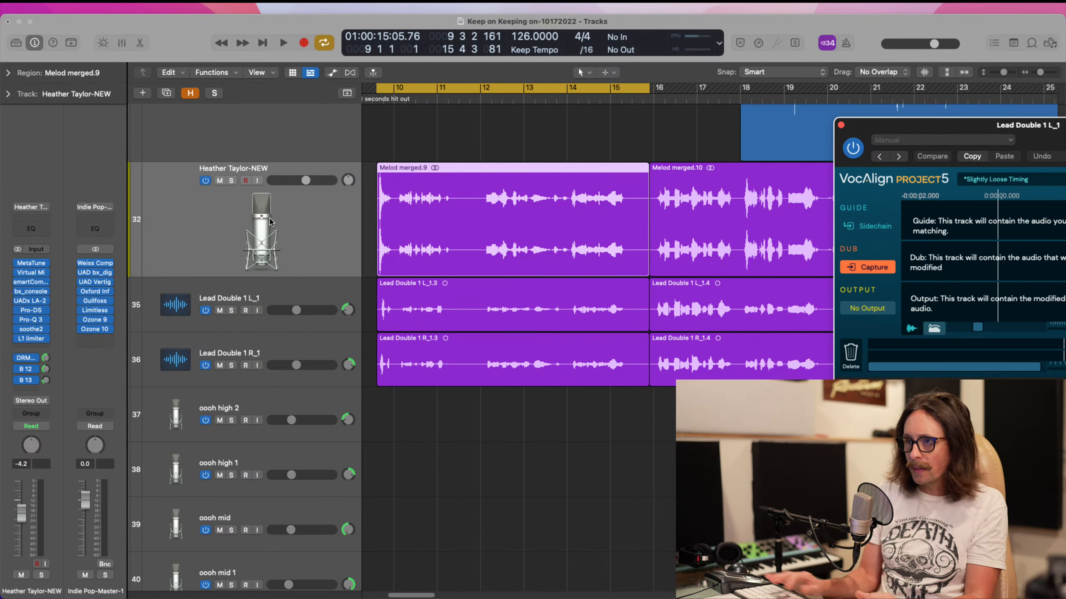
click(143, 93)
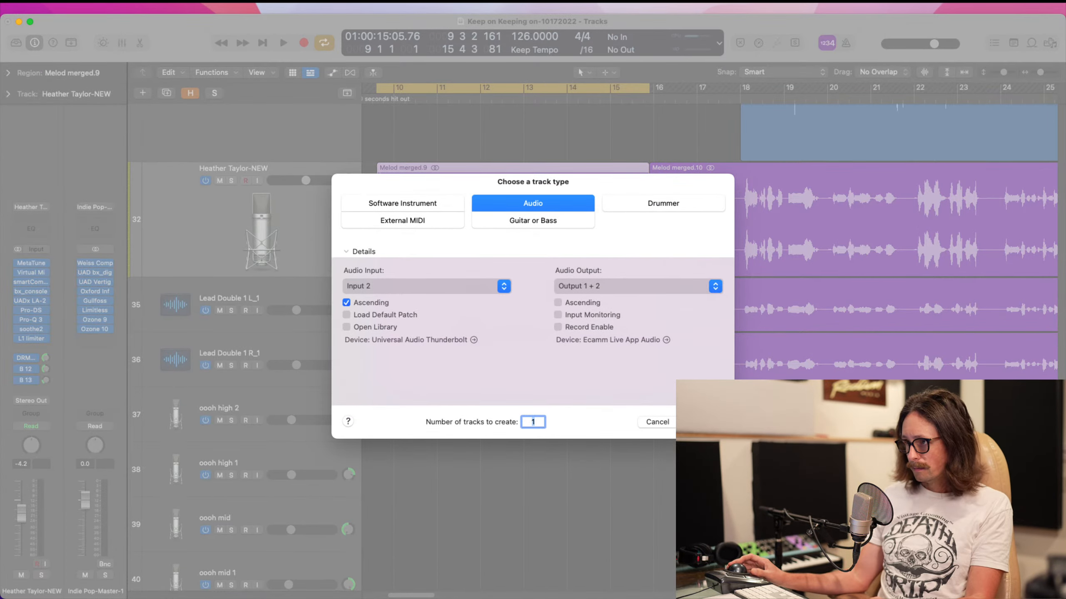
key(Return)
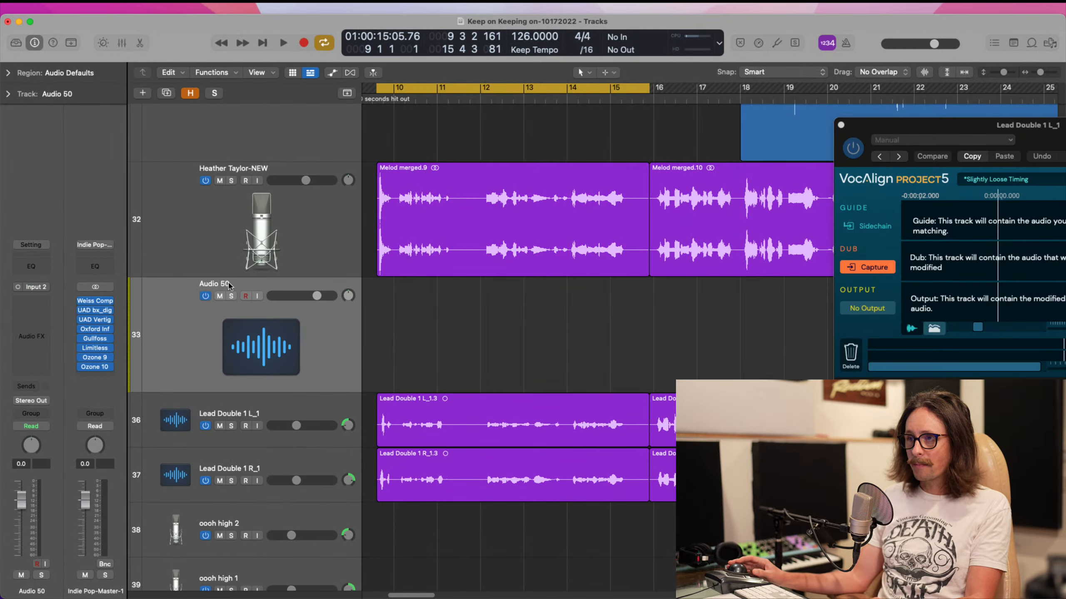
double_click(218, 284)
text(Vocalign lead)
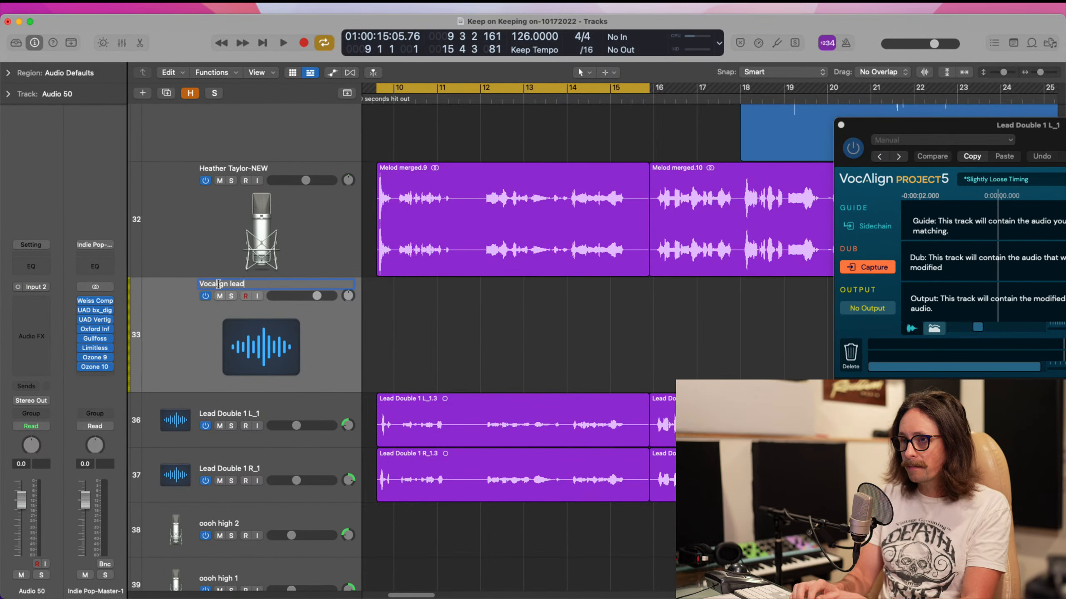
key(Return)
- Undo the trial move of the first lead vocal region and copy all lead vocal regions onto the Vocalign lead track at the same positions
drag(457, 272, 445, 323)
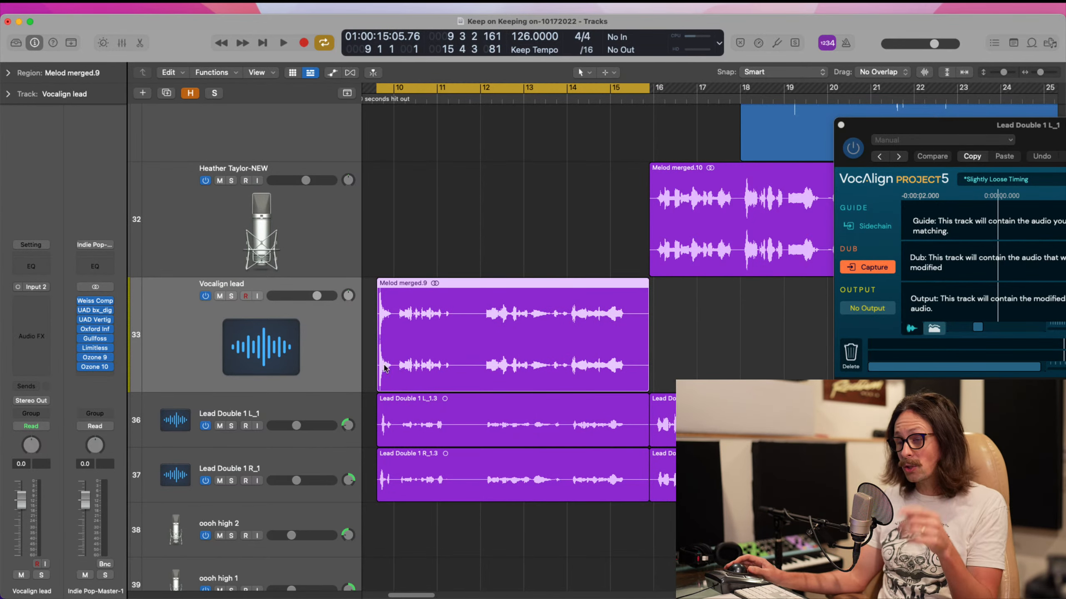
key(super+z)
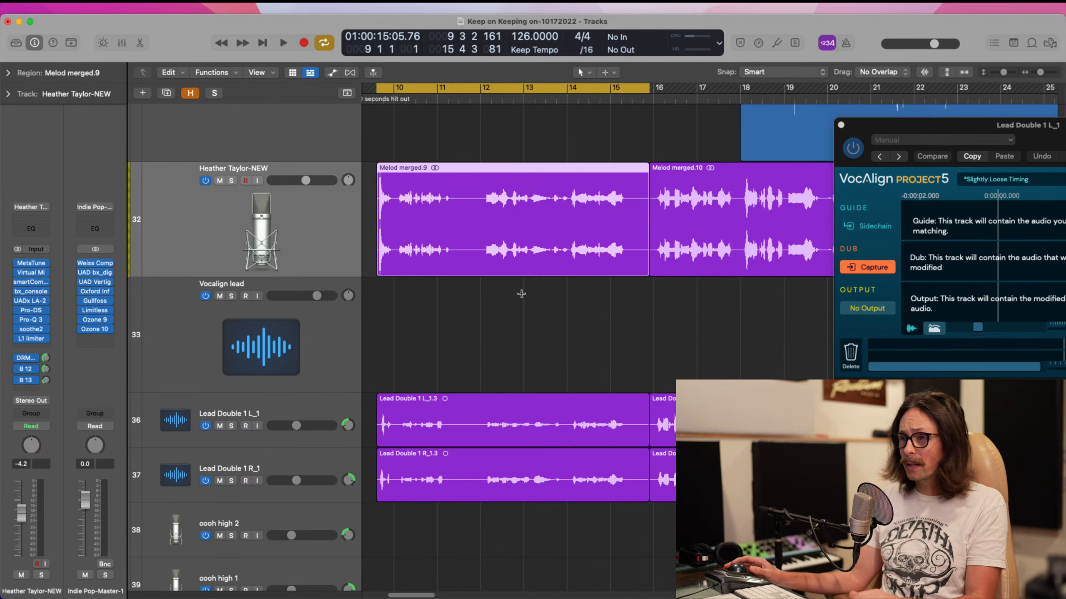
key(super+Left)
key(super+Left)
key(super+Left)
key(super+Left)
key(super+Left)
key(super+Left)
key(super+Left)
key(super+Left)
key(super+Up)
key(super+Up)
key(super+Up)
key(super+Up)
drag(625, 193, 401, 227)
alt+click(391, 190)
drag(379, 176, 447, 293)
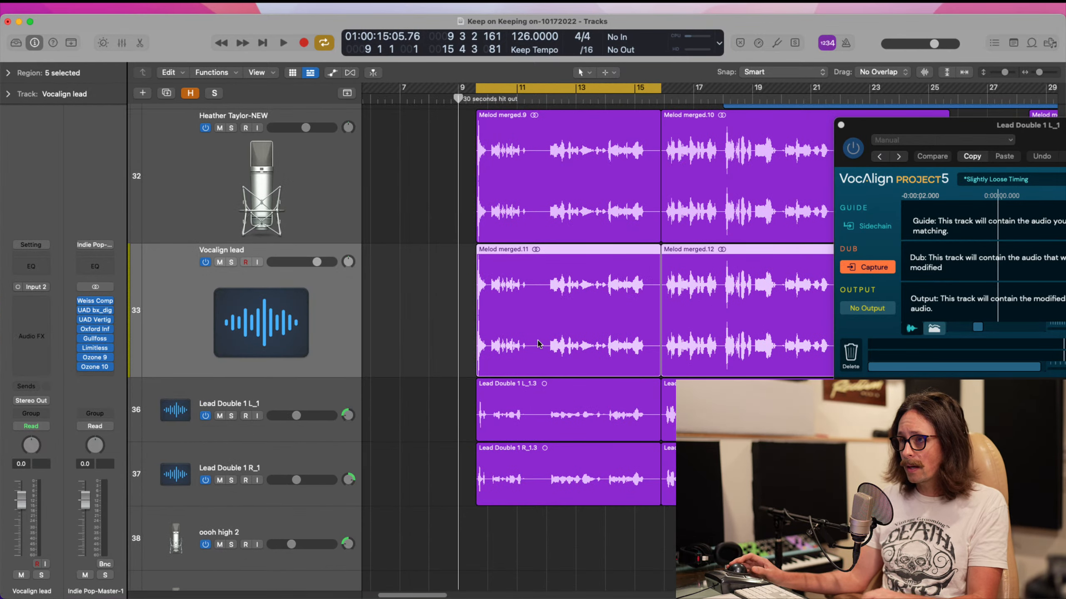
- Mute the original lead vocal track above the Vocalign lead track
drag(452, 171, 565, 390)
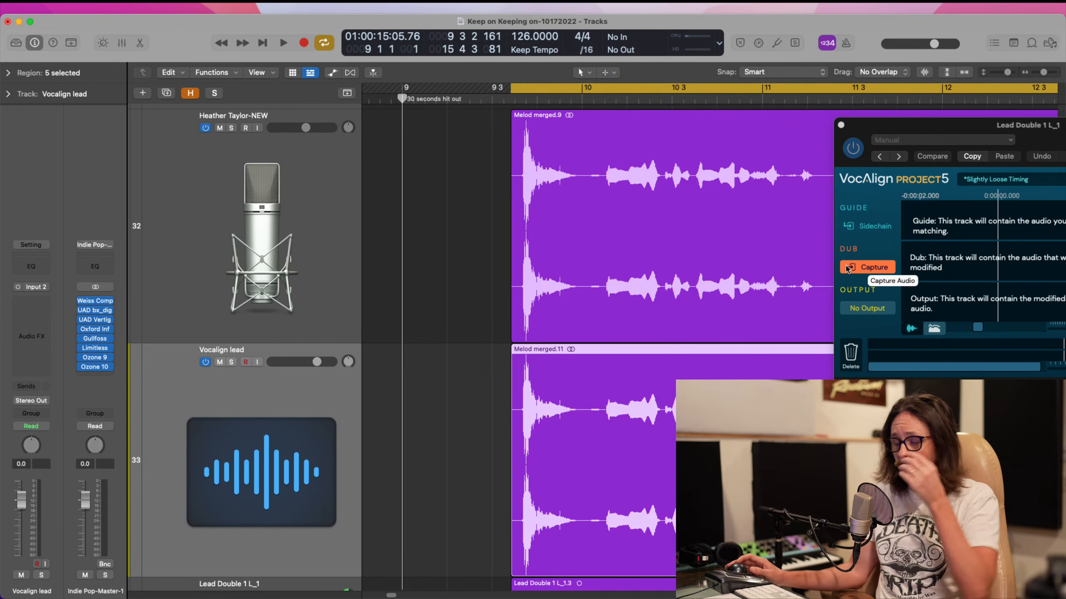
ctrl+alt+click(617, 339)
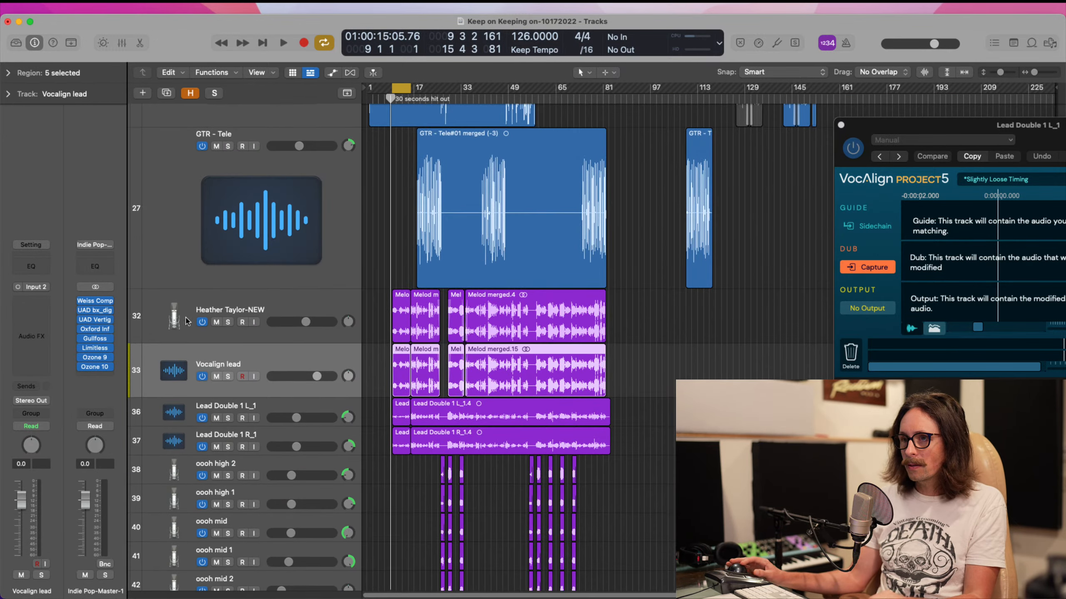
click(218, 322)
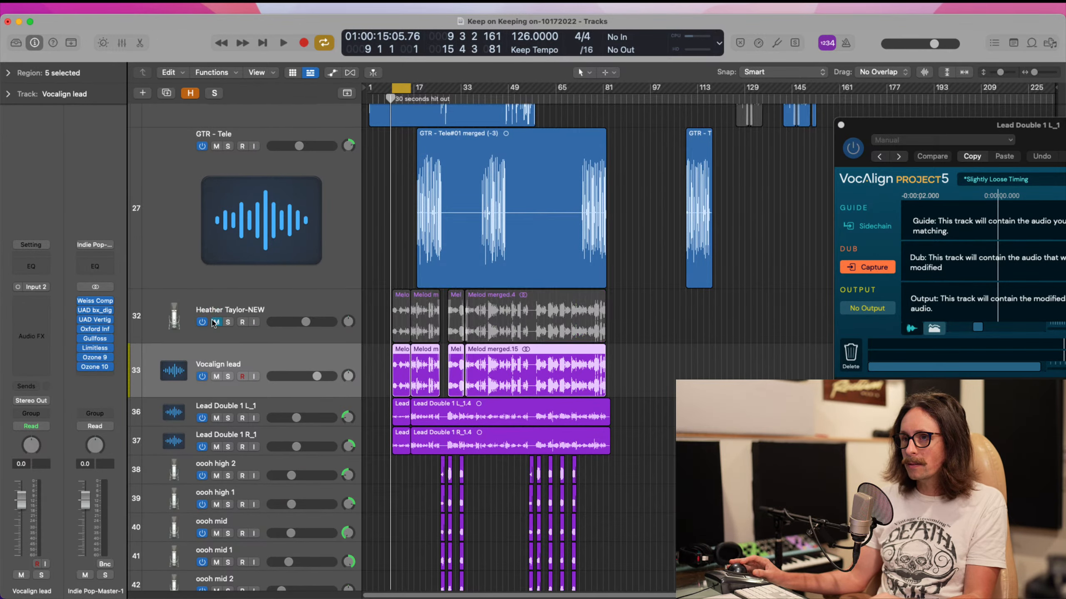
click(277, 303)
drag(506, 317, 381, 509)
drag(395, 208, 546, 386)
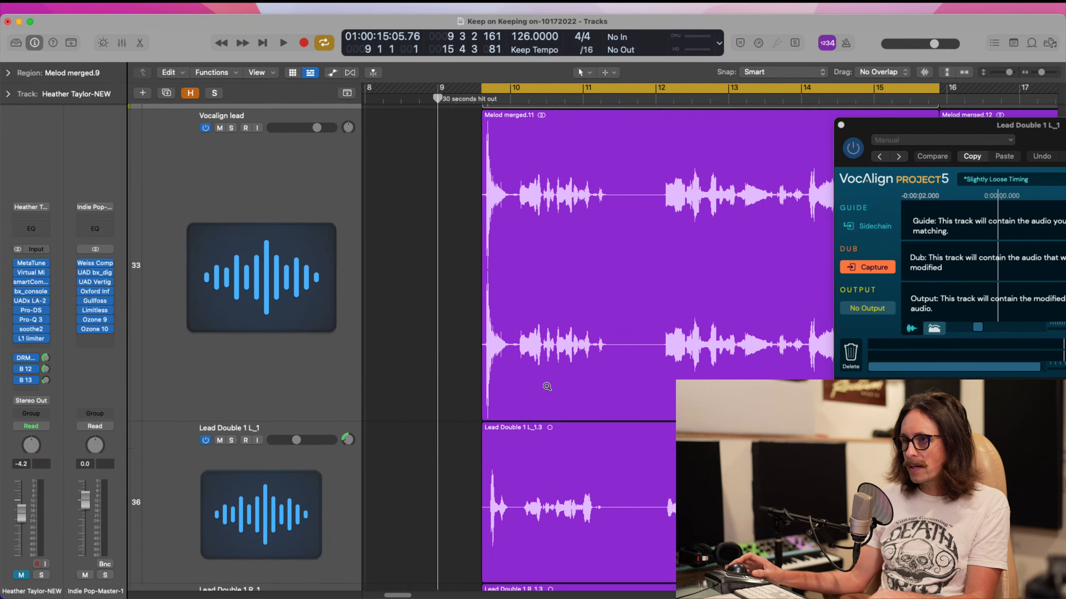
click(497, 318)
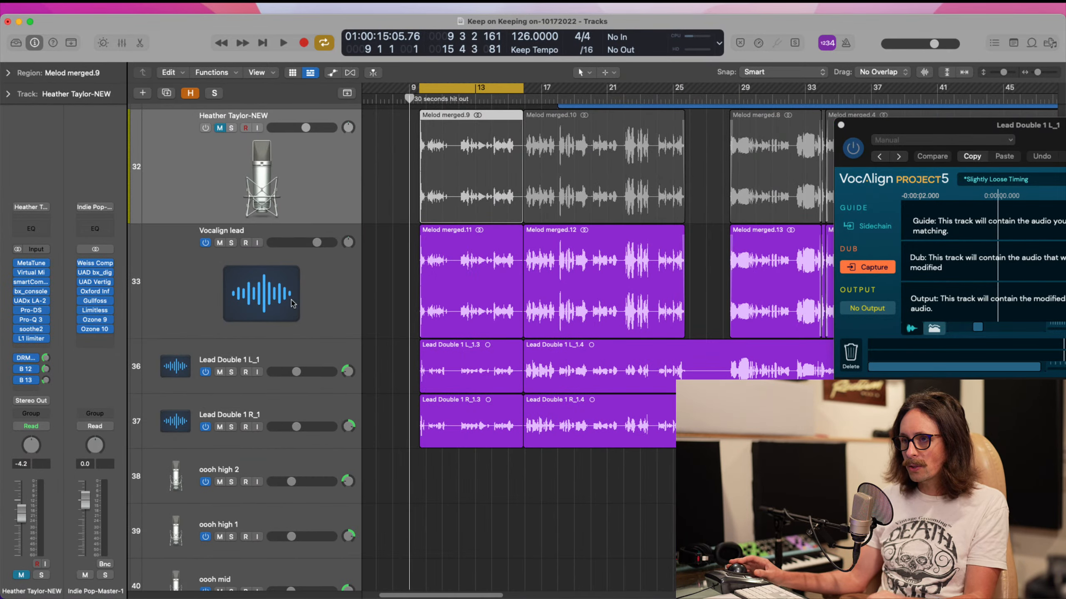
- Insert the VocAlign Project 5 AU plug-in on the Vocalign lead track
click(252, 277)
click(36, 301)
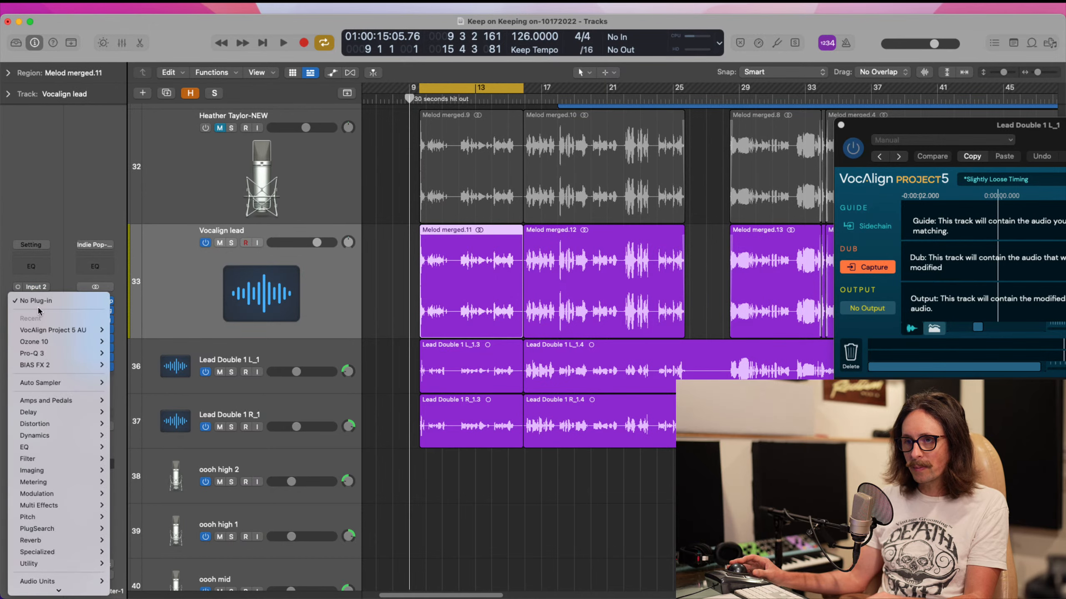
mouse_move(62, 332)
click(121, 330)
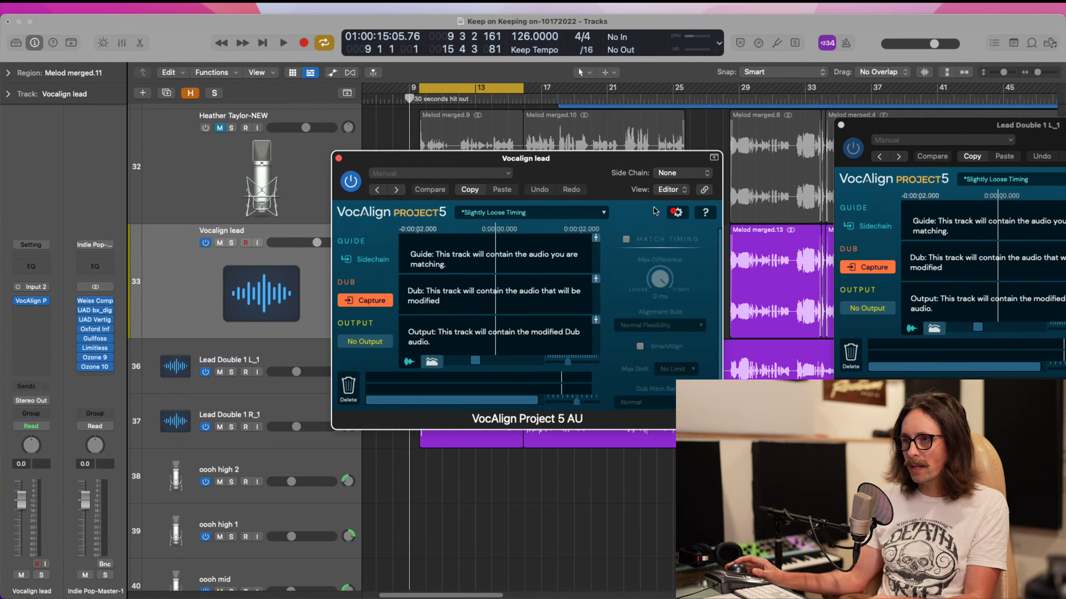
- Check the VocAlign settings of the Lead Double 1 L_1 track and close them without saving
drag(922, 130, 565, 132)
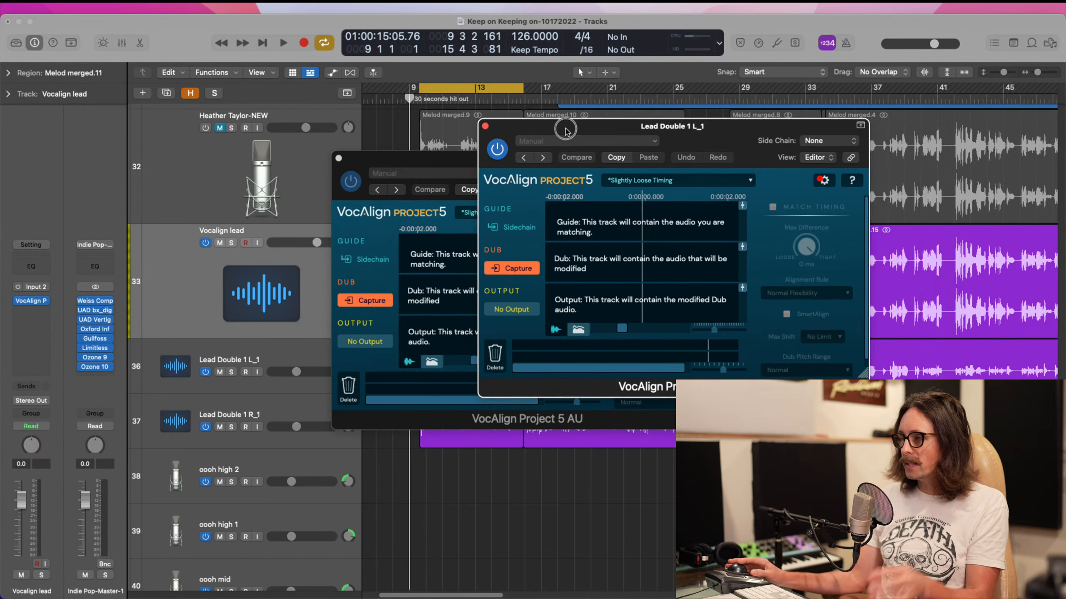
click(823, 181)
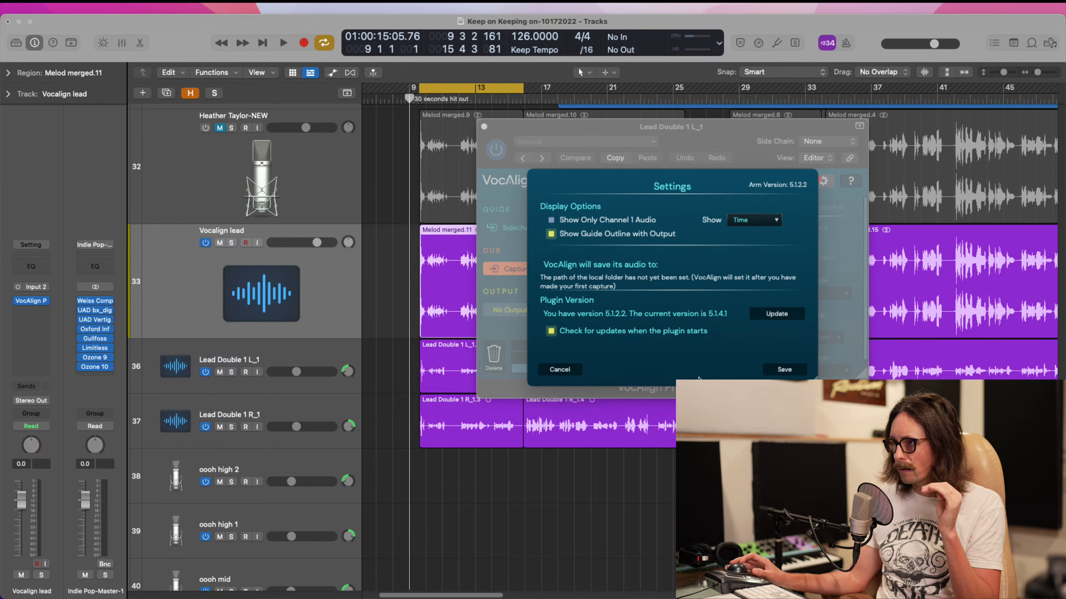
click(560, 369)
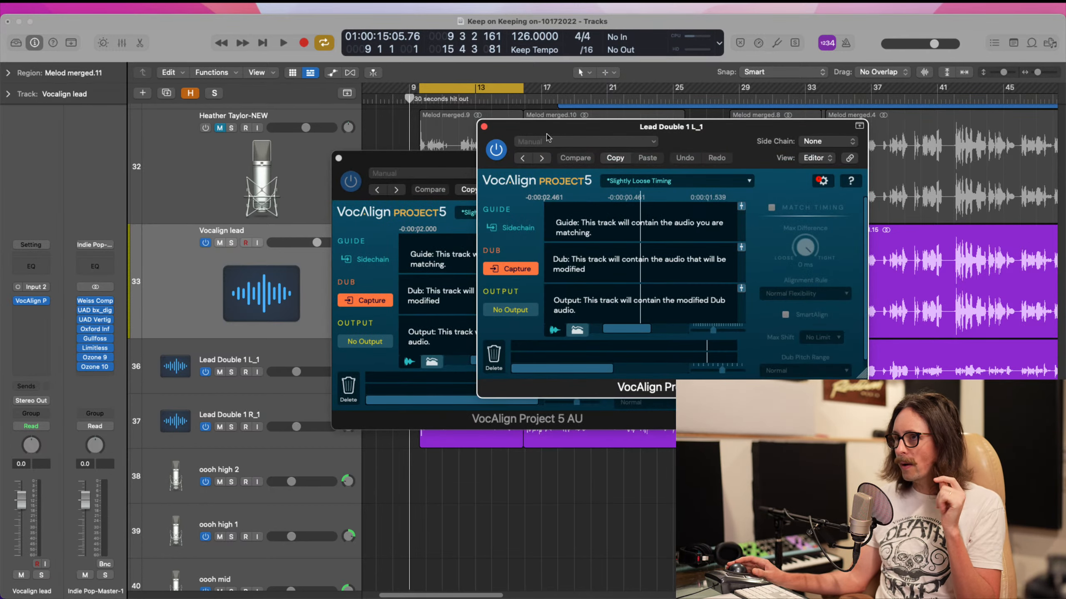
- Set the side chain of VocAlign on Lead Double 1 L_1 to the Vocalign lead track's channel, Audio 50
drag(548, 127, 829, 108)
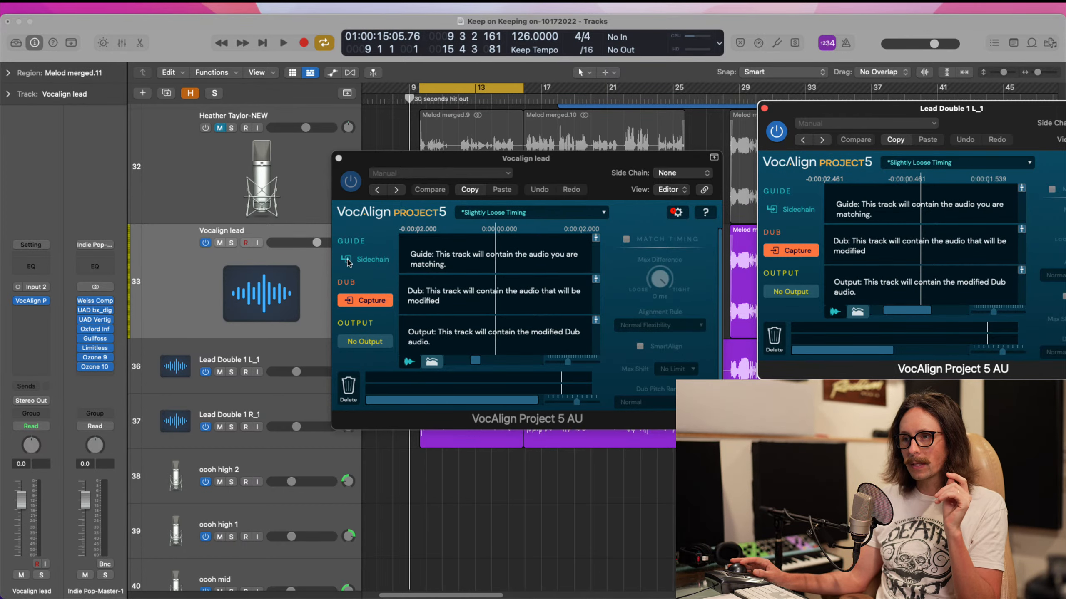
drag(372, 165, 633, 168)
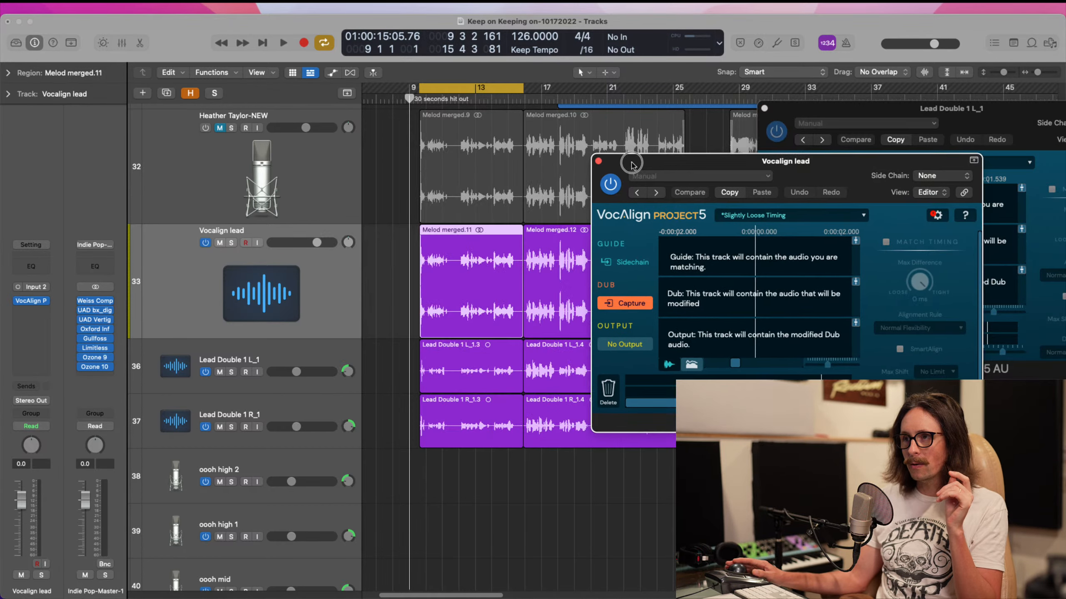
click(233, 365)
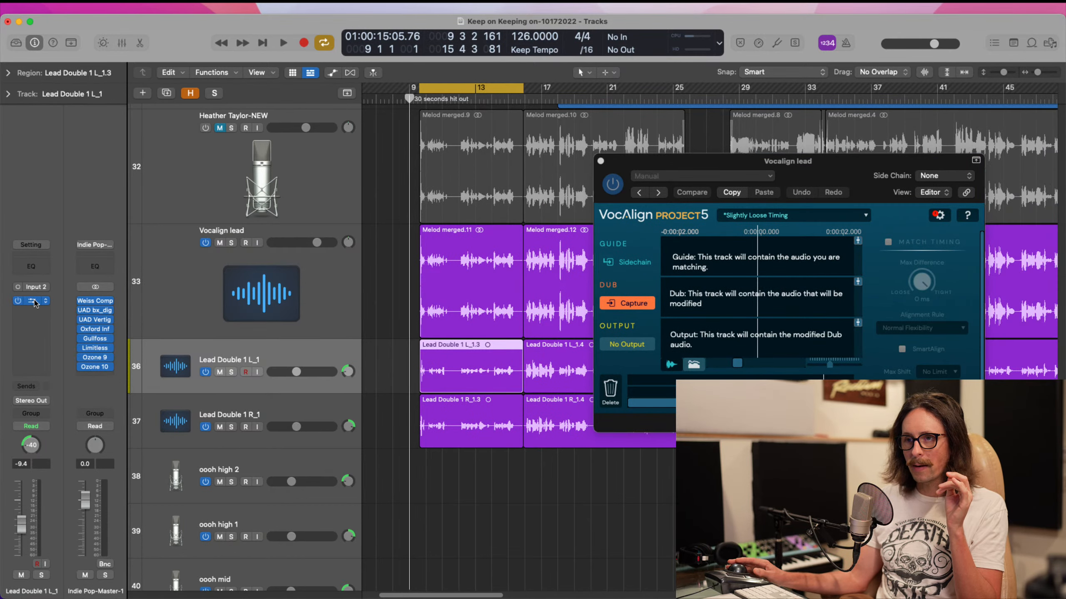
click(34, 301)
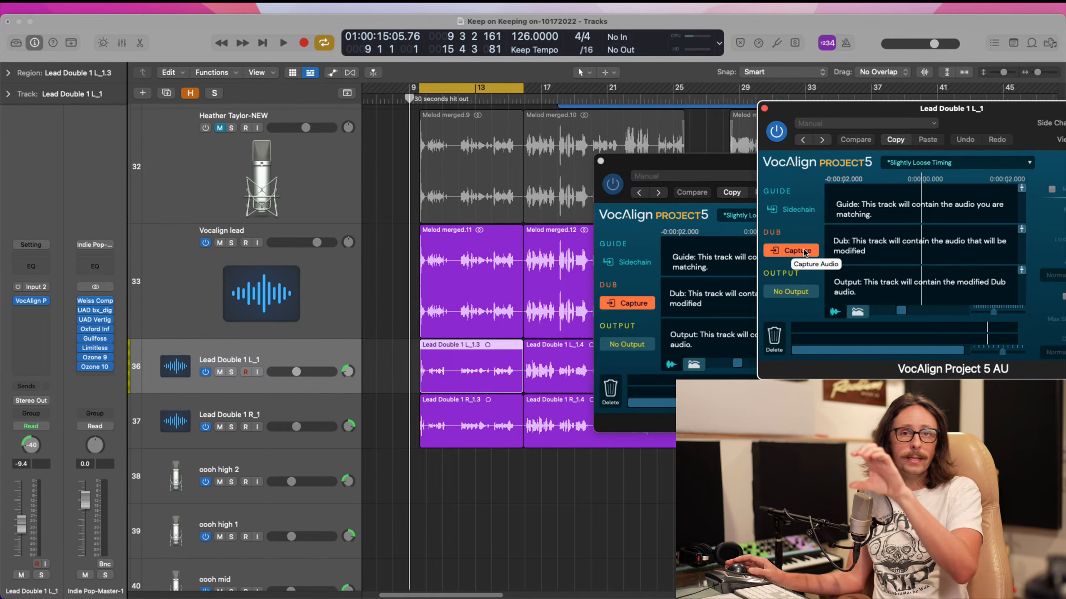
drag(859, 113, 405, 95)
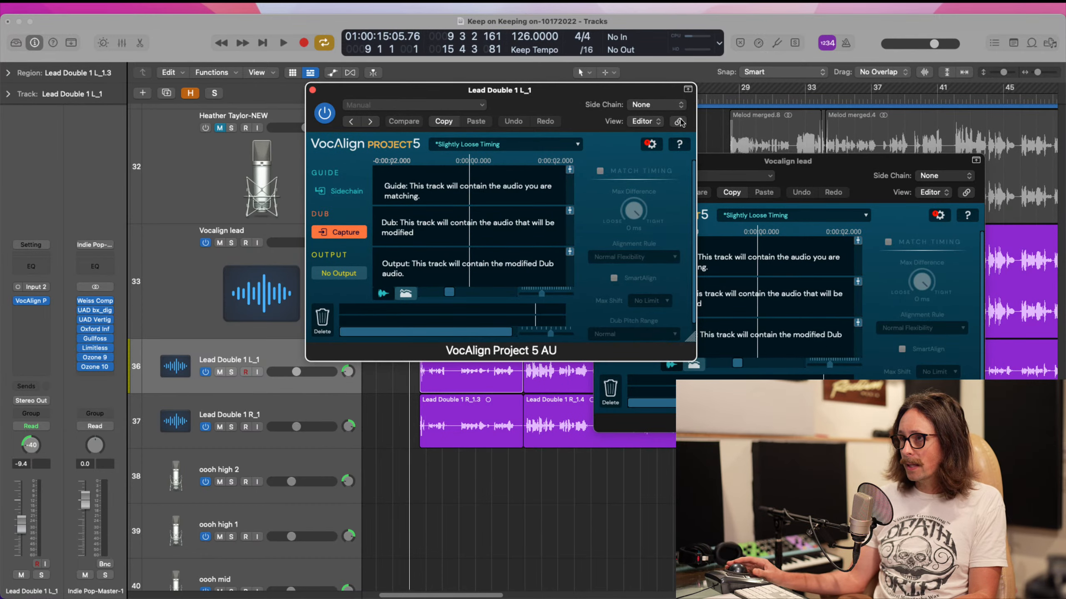
click(667, 105)
mouse_move(654, 126)
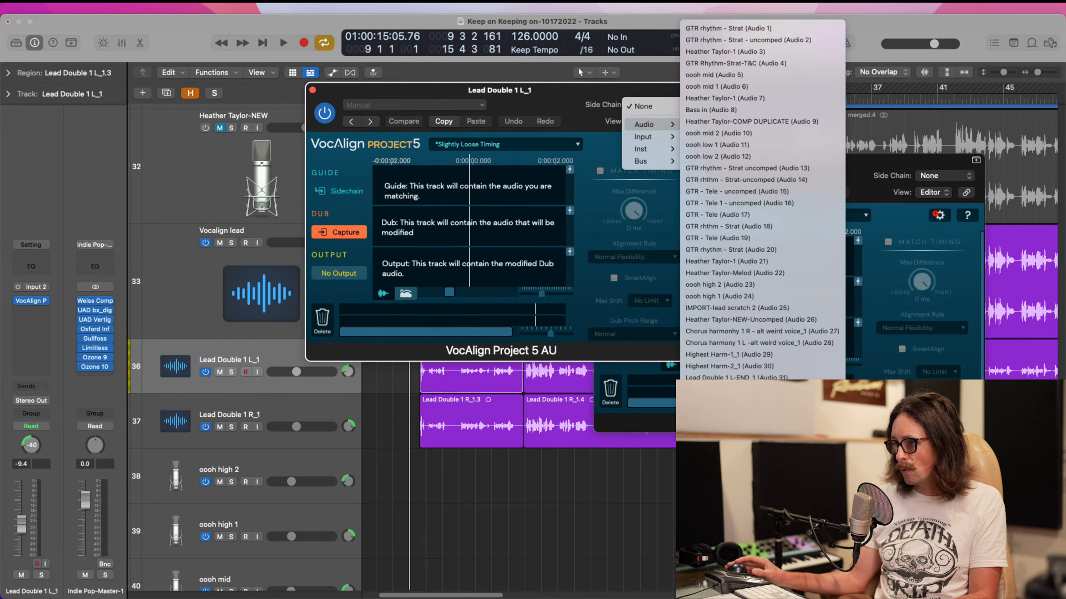
click(734, 590)
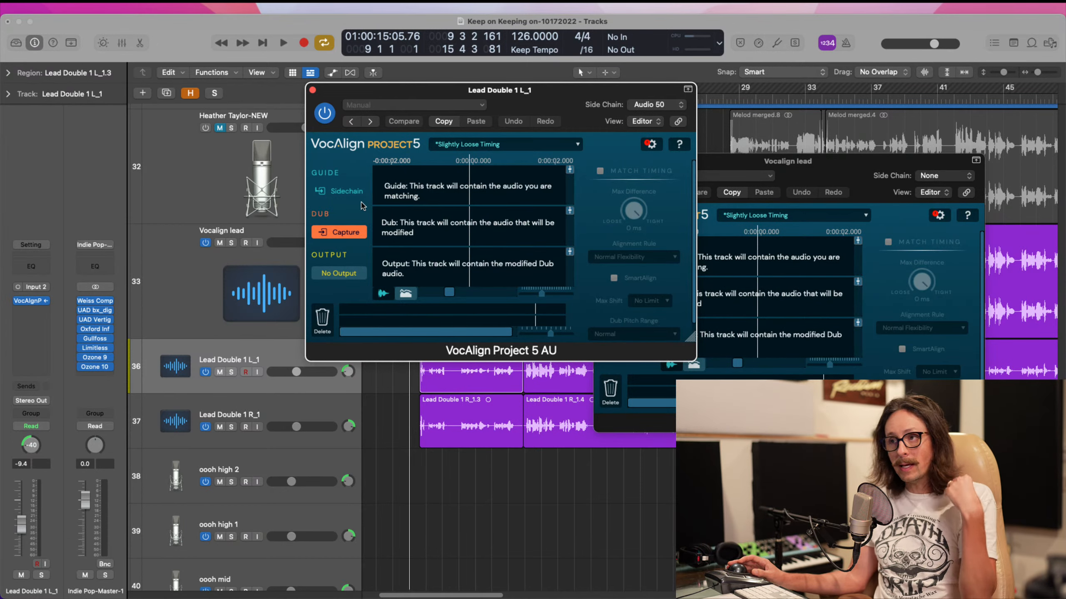
- Capture the first phrase's guide and dub audio in VocAlign on Lead Double 1 L_1 by playing the phrase through
drag(406, 87, 658, 84)
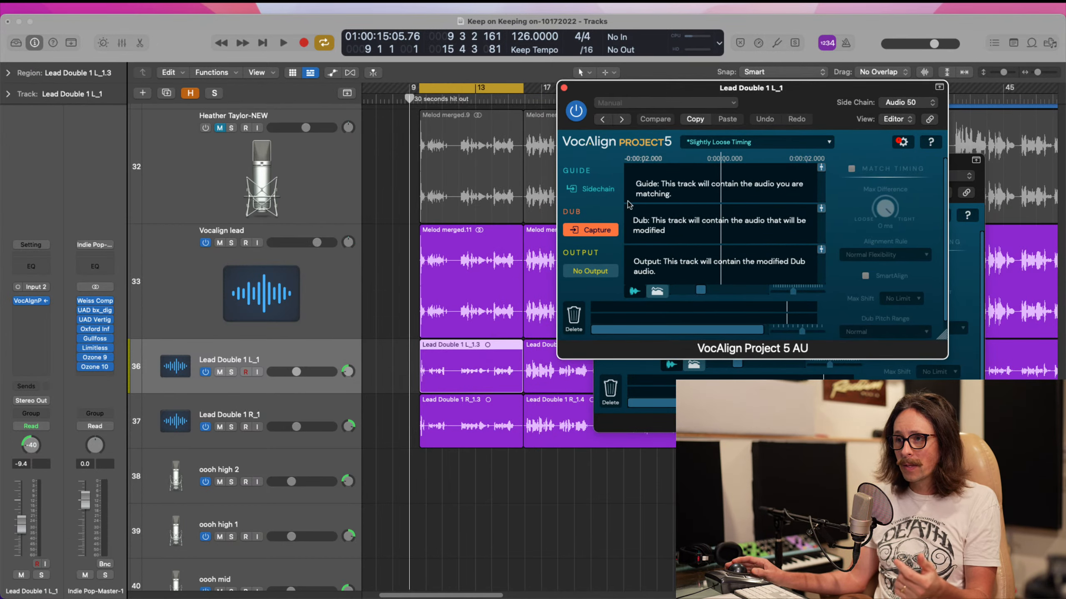
click(578, 230)
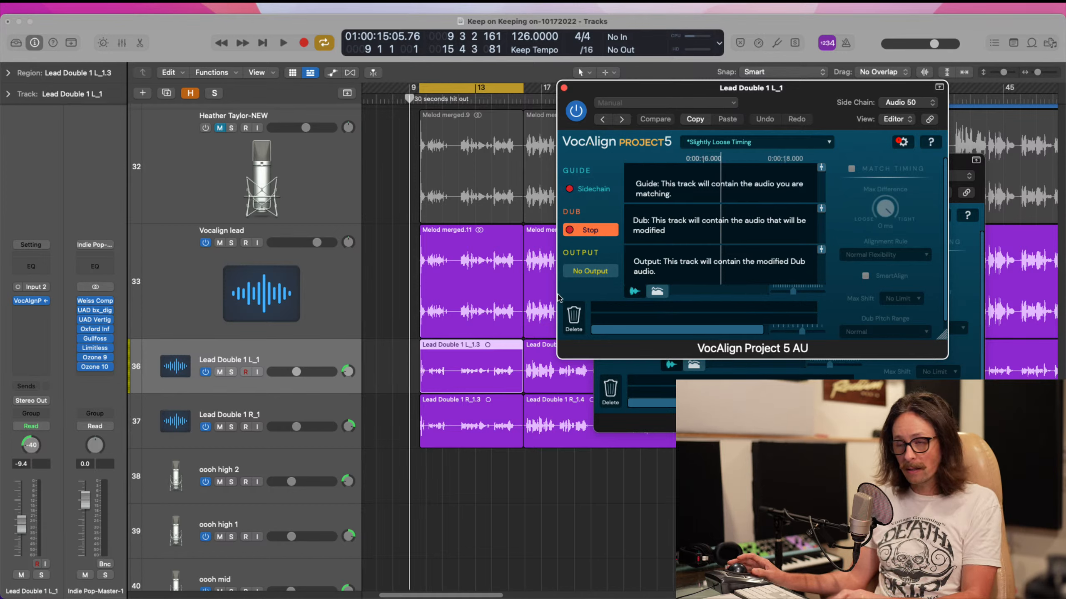
key(space)
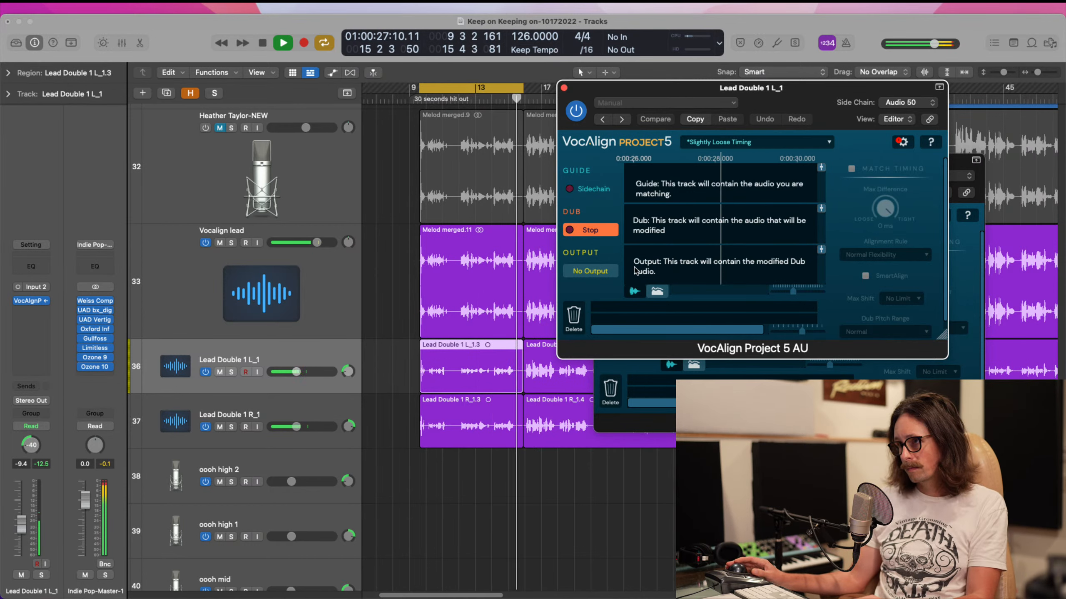
key(space)
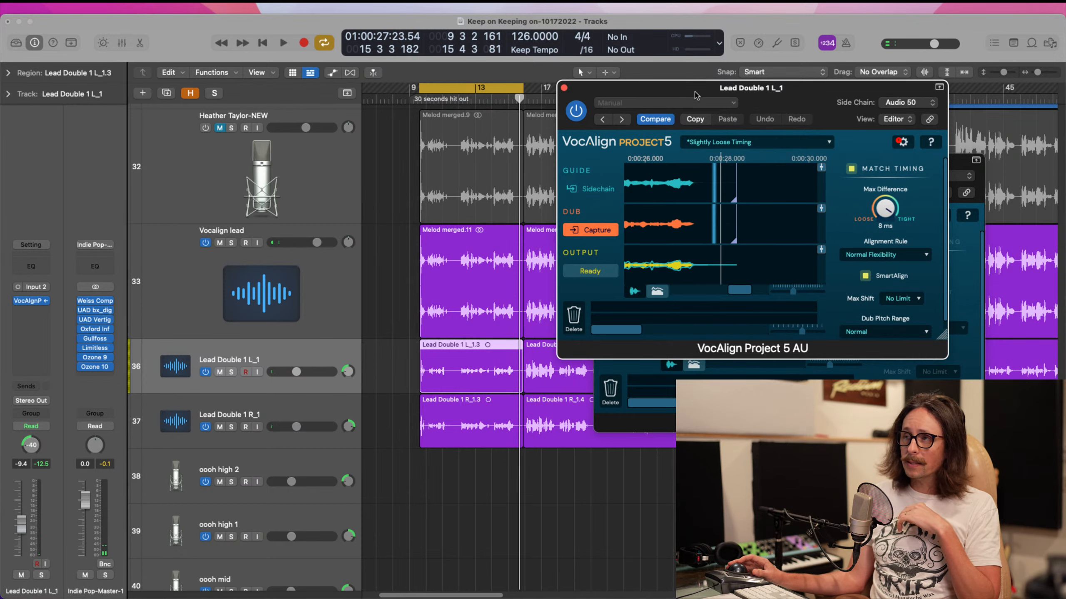
- Try a Max Difference of 0 ms for the captured phrase's alignment, and settle on 6 ms
drag(695, 97, 479, 103)
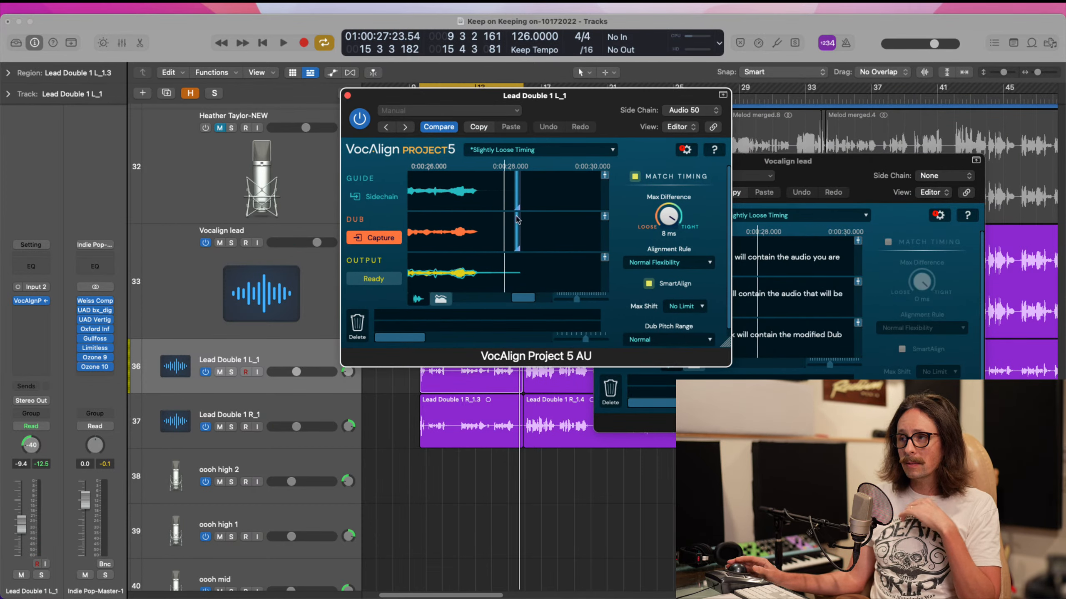
drag(519, 299, 485, 297)
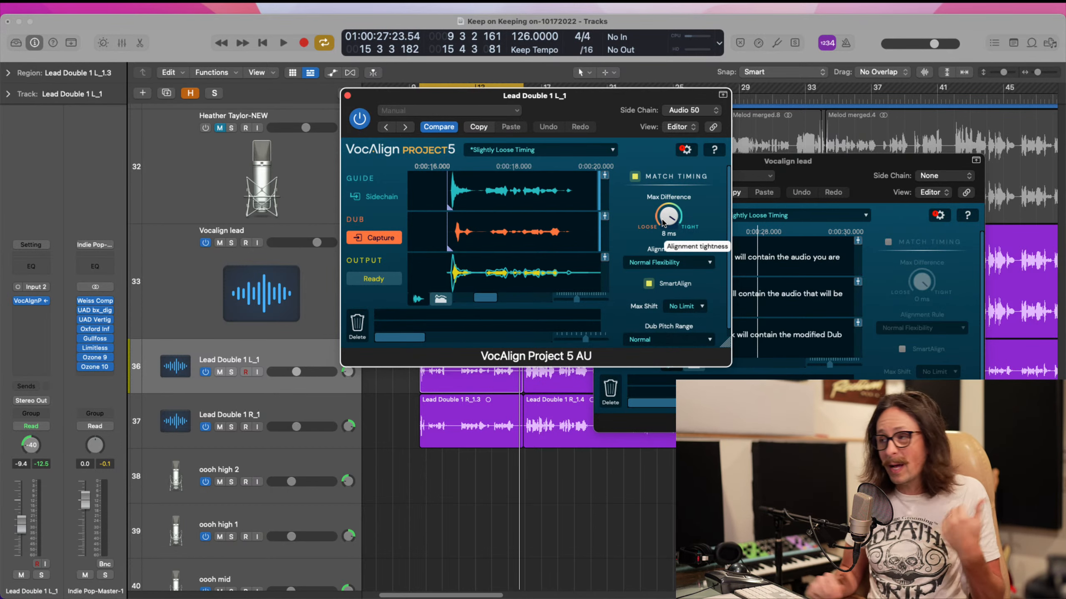
drag(669, 219, 679, 141)
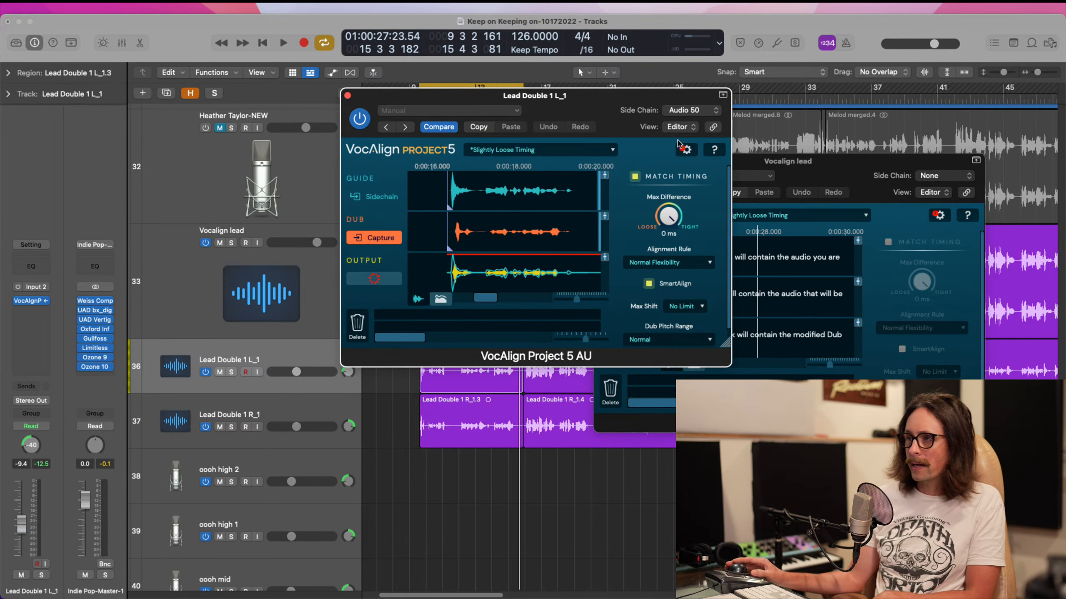
click(455, 277)
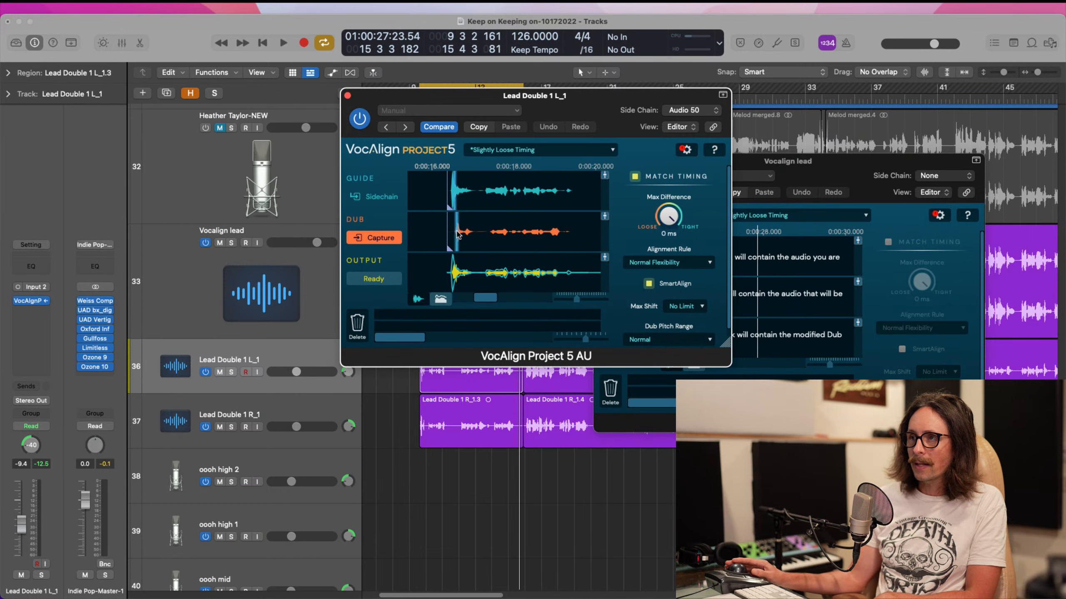
drag(648, 219, 661, 222)
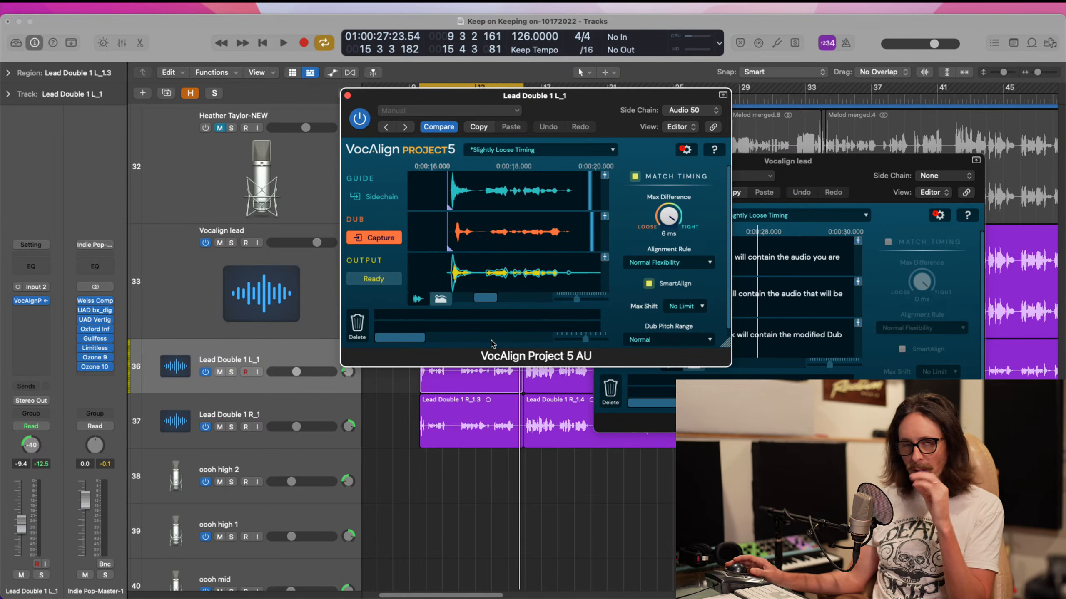
drag(571, 257, 464, 256)
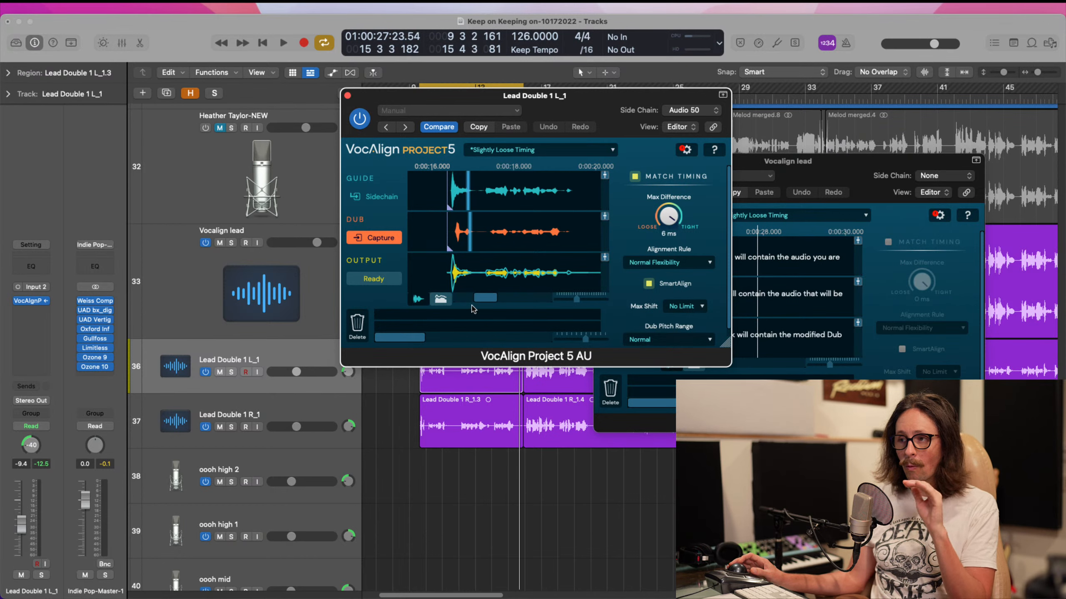
- Mute the Lead Double 1 R_1 track and play back the aligned first phrase
click(219, 428)
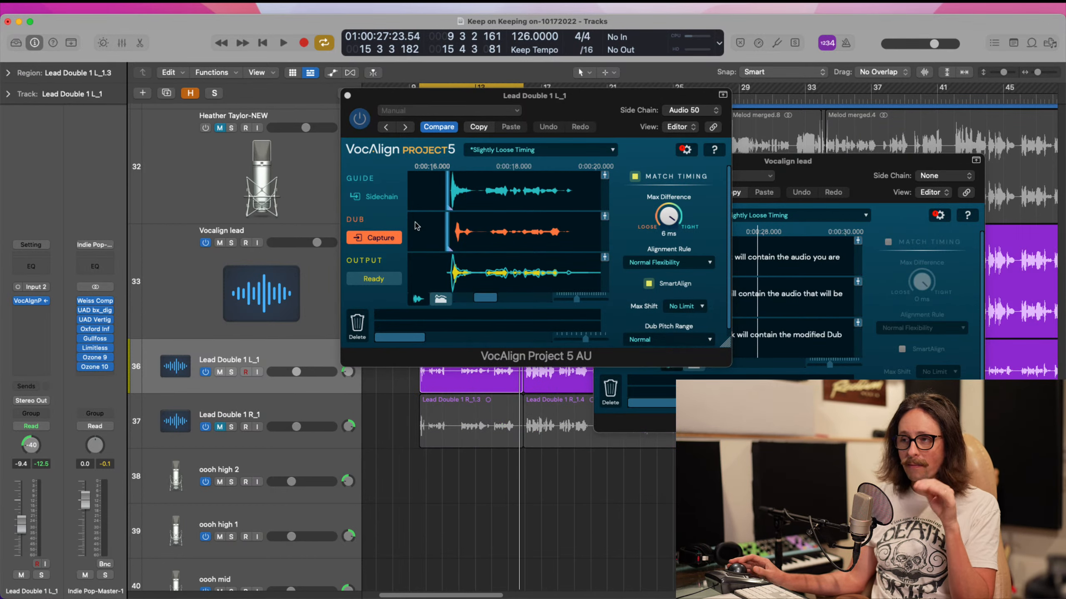
drag(419, 99, 770, 79)
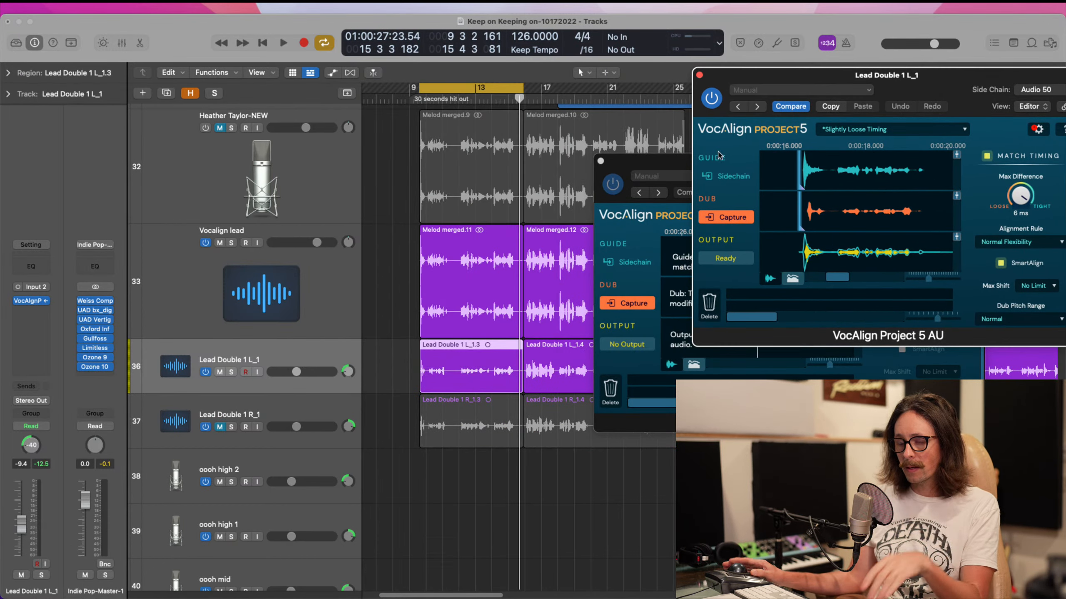
key(space)
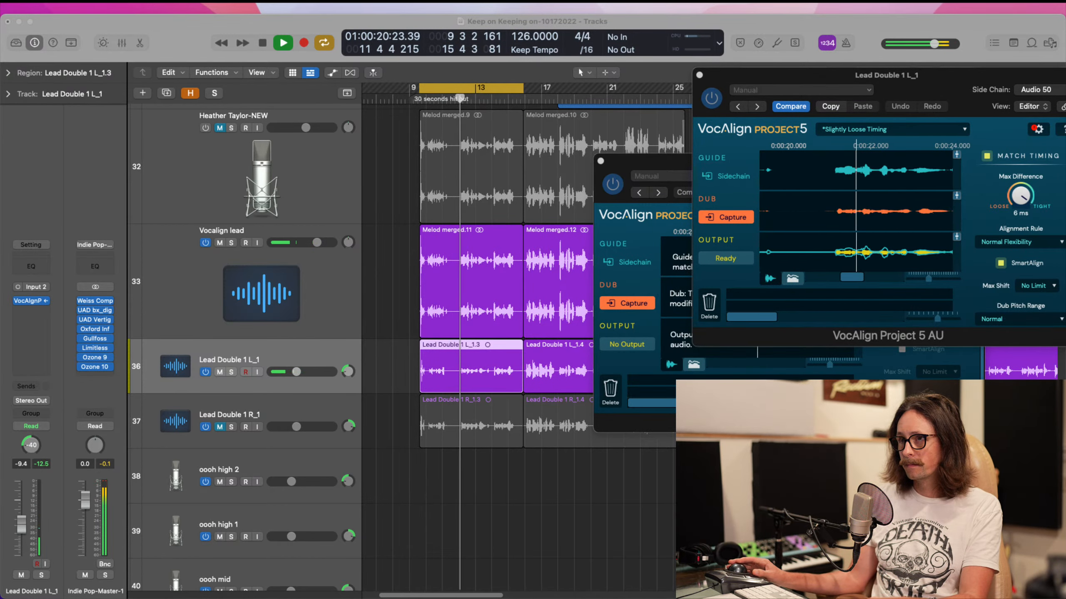
click(629, 281)
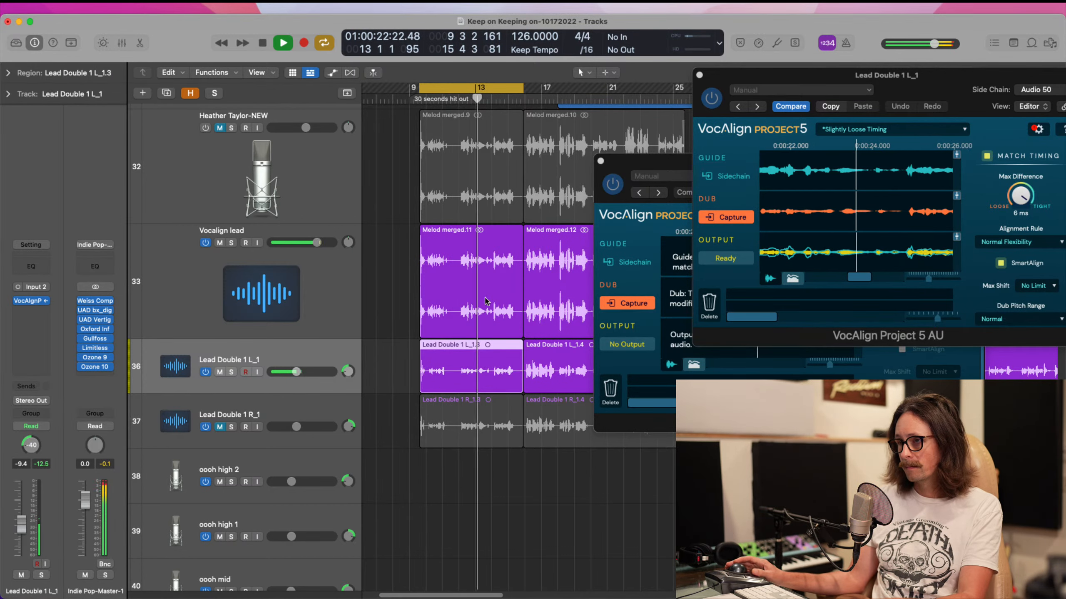
- Solo the Vocalign lead and Lead Double 1 L_1 tracks to hear the aligned phrase, and stop playback
click(231, 243)
click(231, 372)
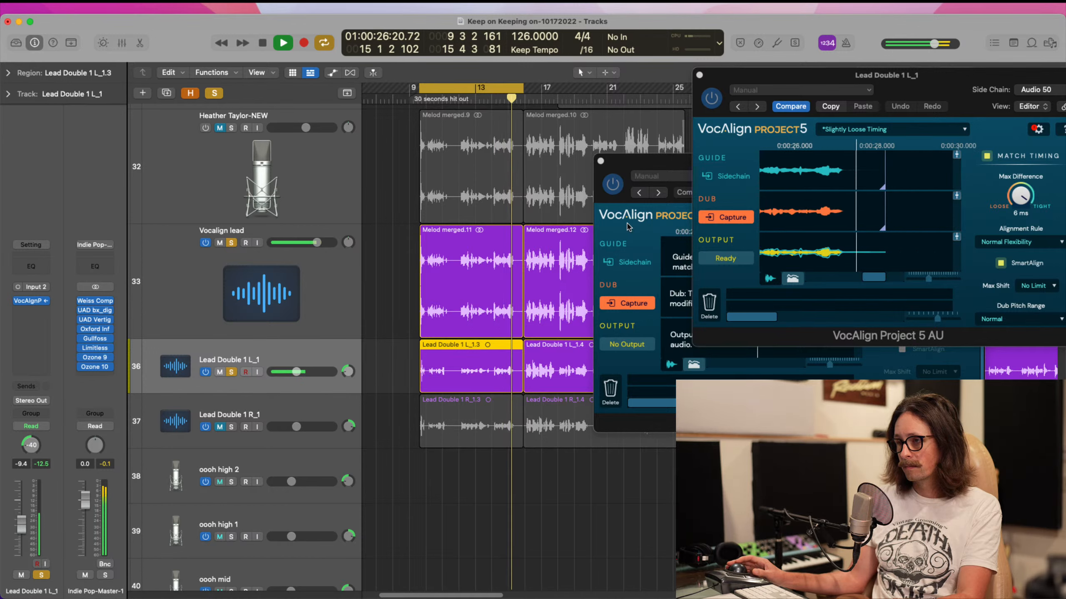
key(space)
click(799, 197)
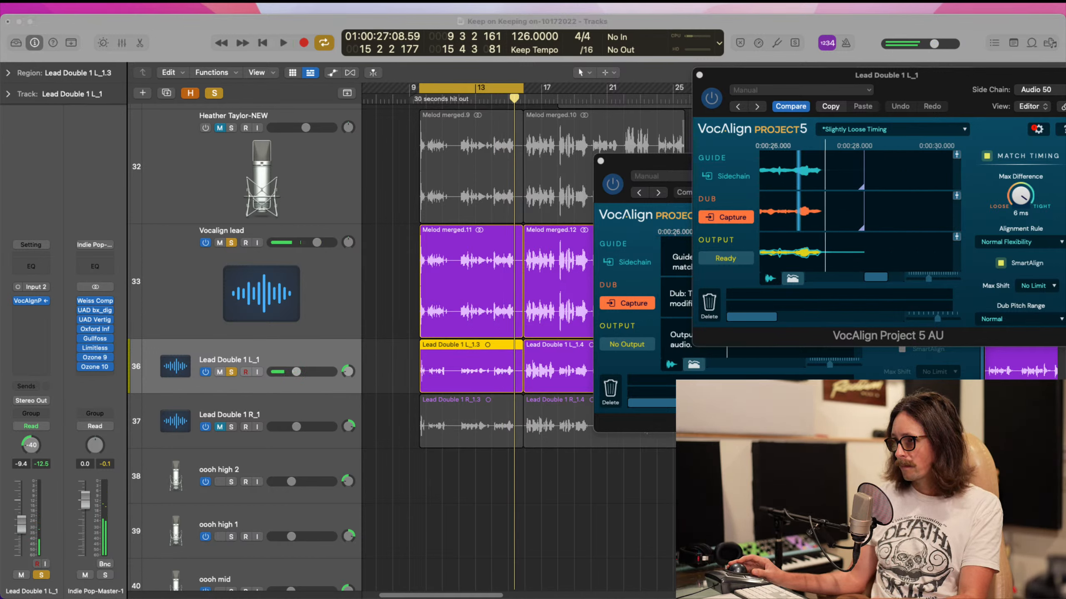
- Bounce the first Lead Double 1 L_1 region in place to a new track named "Vox aligned-dbl-1 L", with the source set to Leave
click(730, 474)
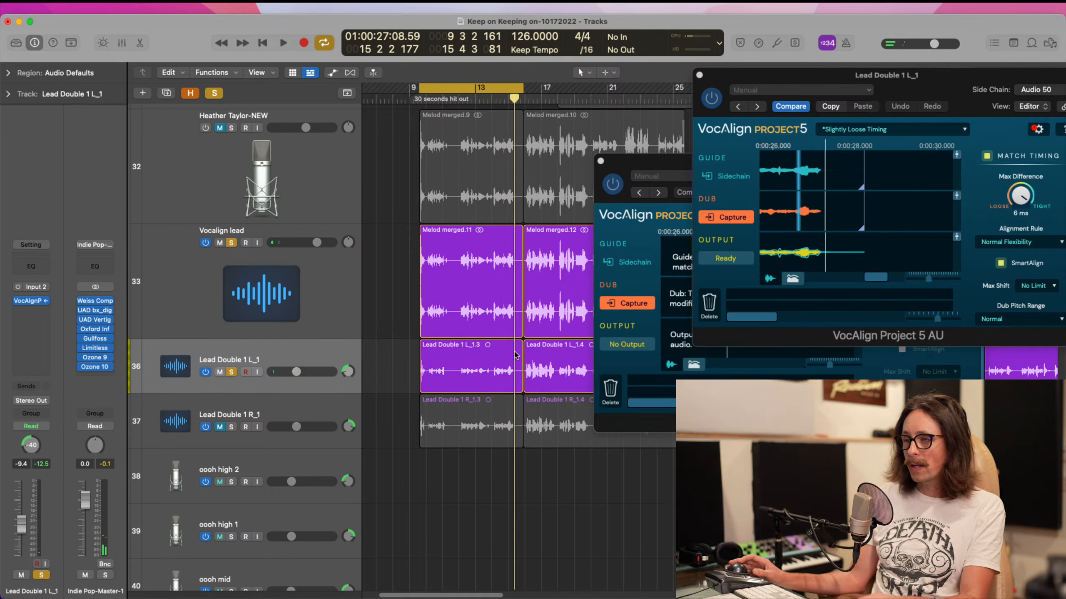
click(434, 364)
right_click(446, 344)
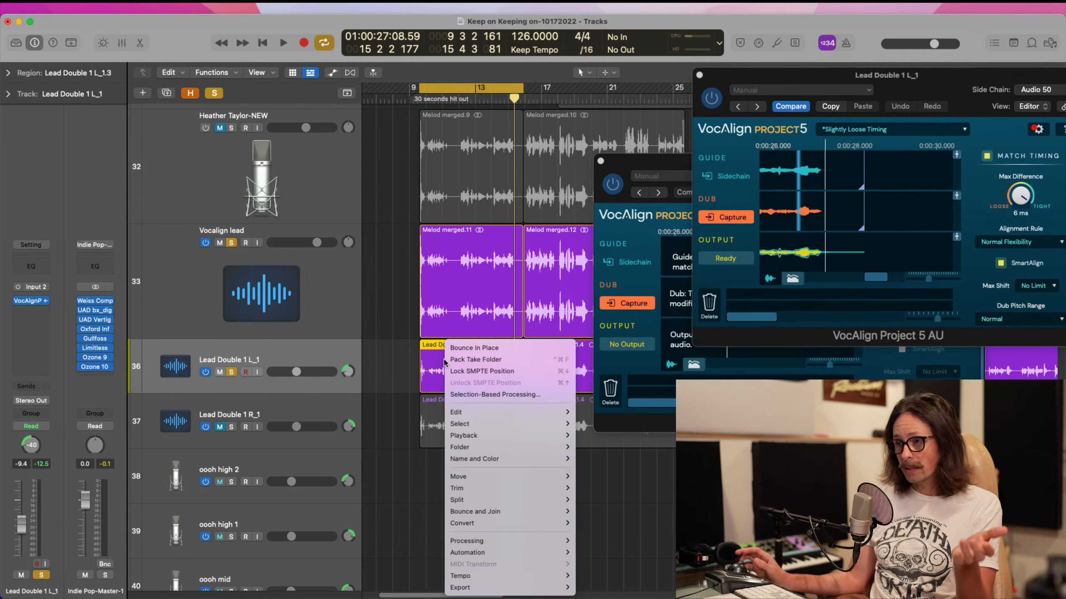
click(485, 348)
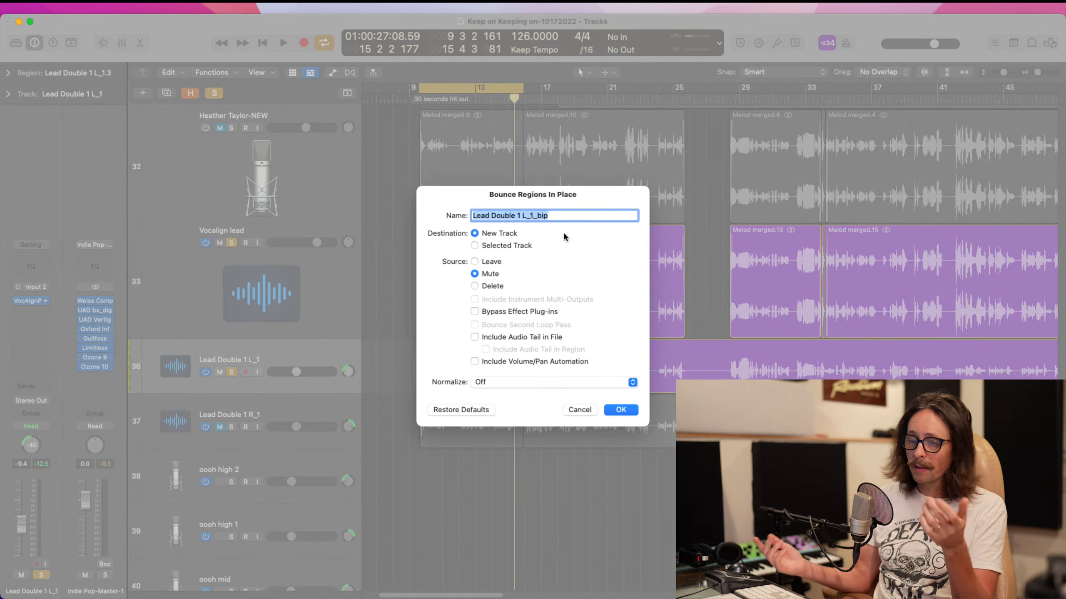
text(V)
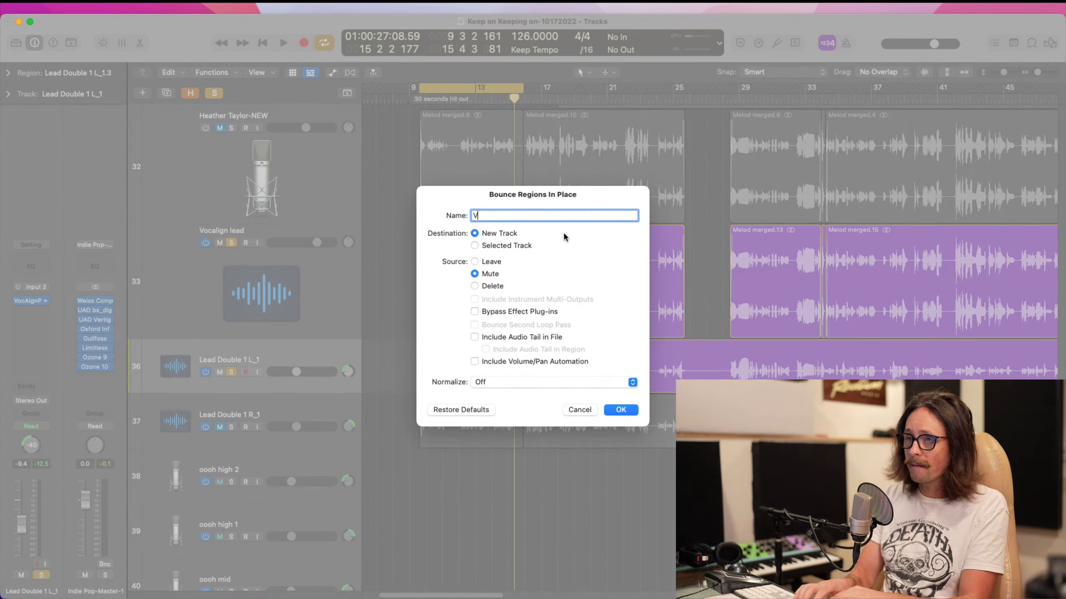
text(ox al)
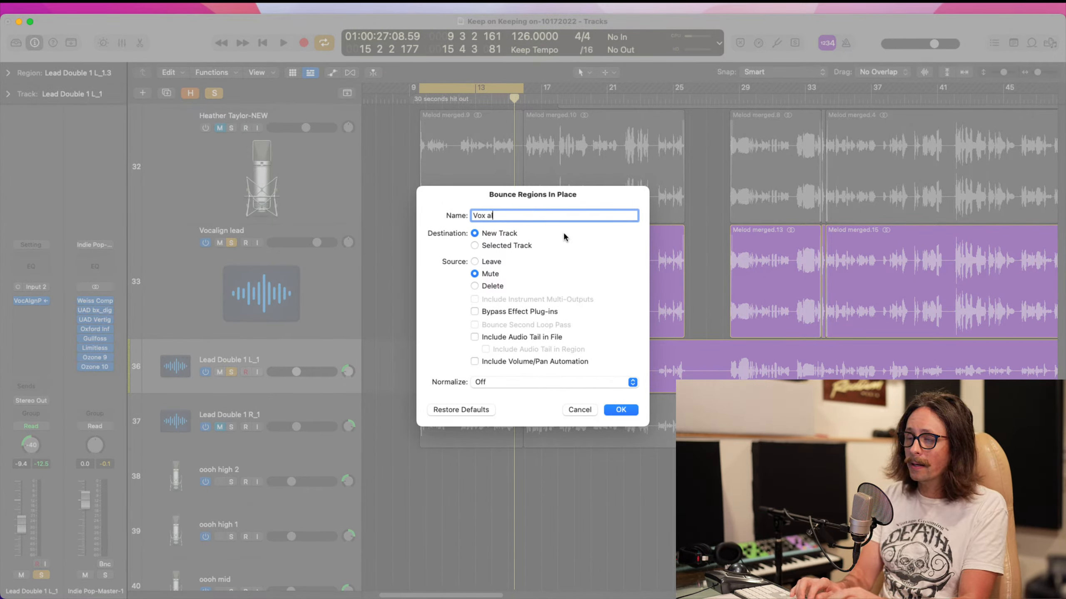
text(igned-)
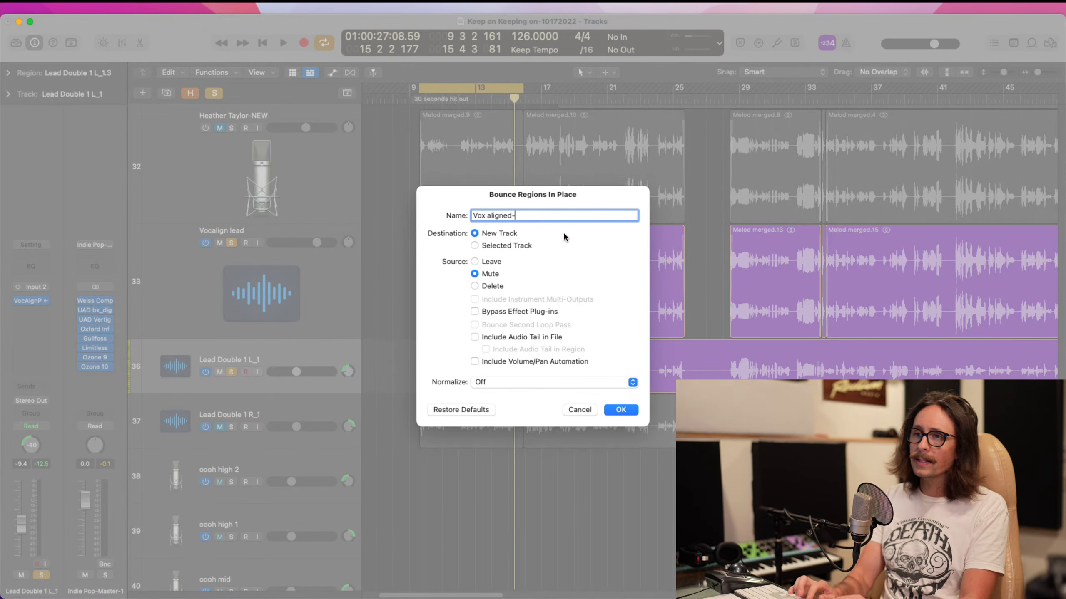
text(db)
text(le)
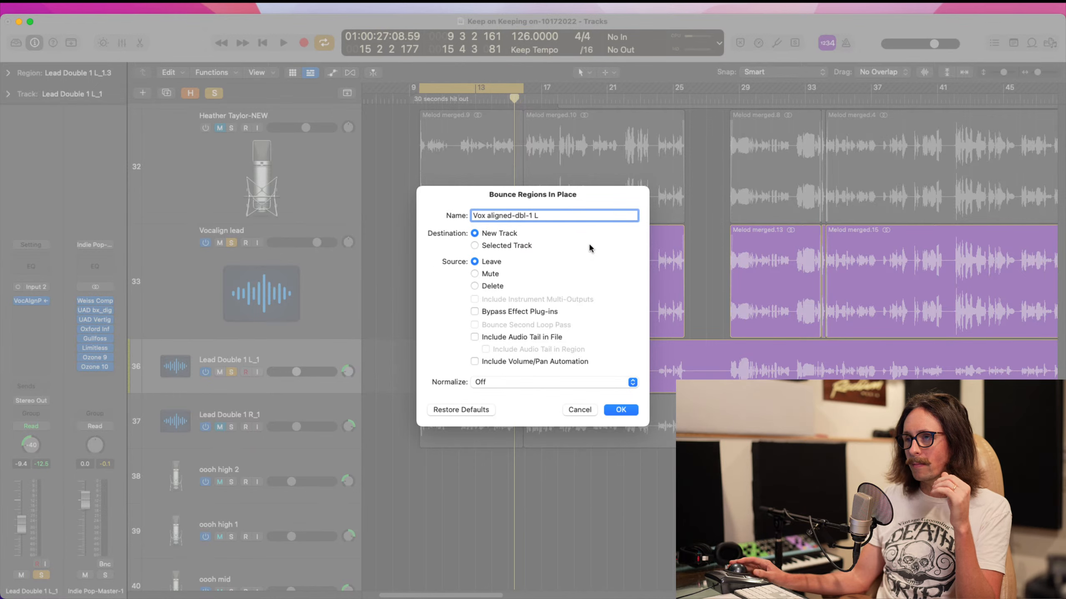
click(621, 410)
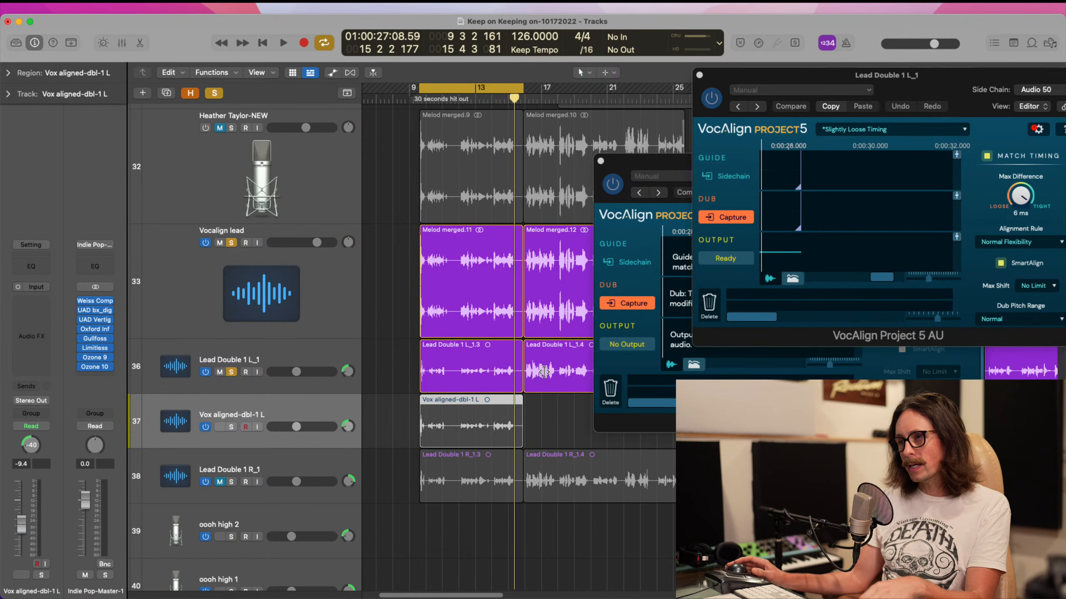
- Divide the second Lead Double 1 L_1 region at bar 26, in the gap after the second phrase
scroll(578, 336, right, 5)
click(540, 356)
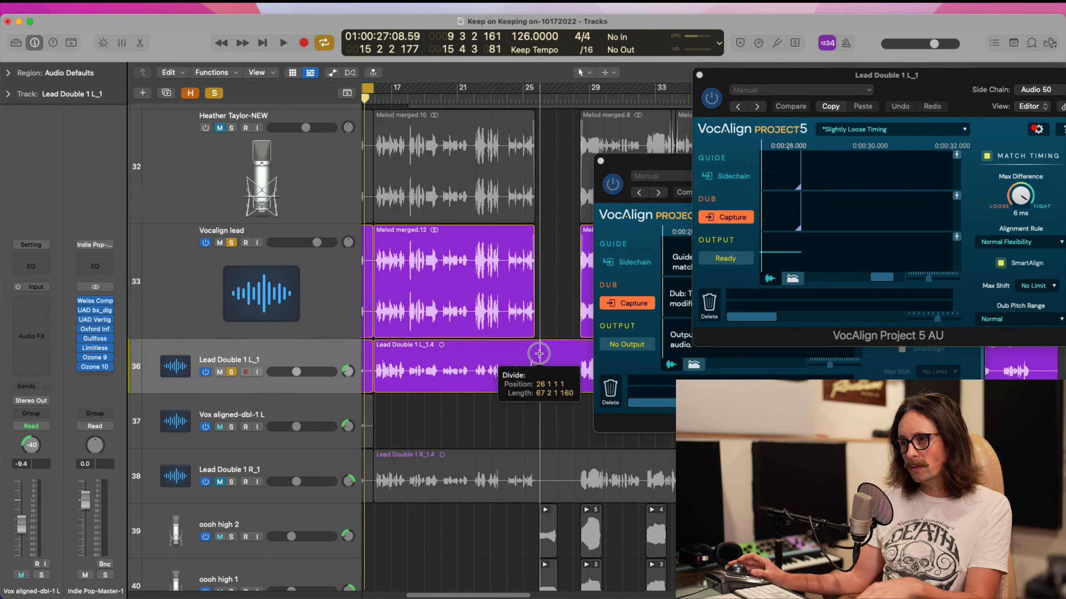
- Split the Lead Double 1 L_1 region at bar 26 and set the cycle range to the Melod merged.12 region
click(445, 297)
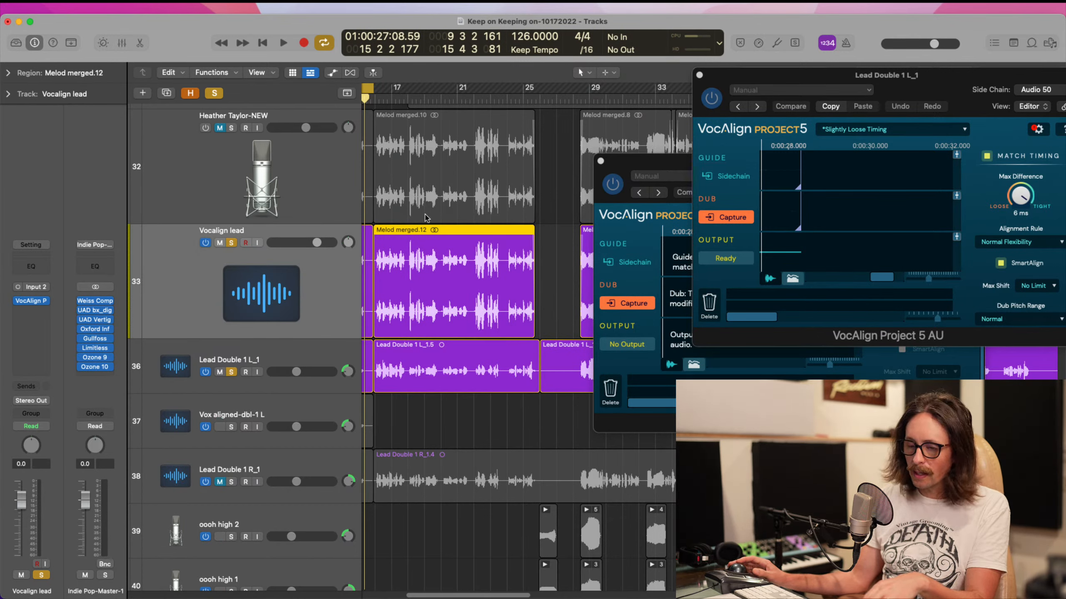
key(c)
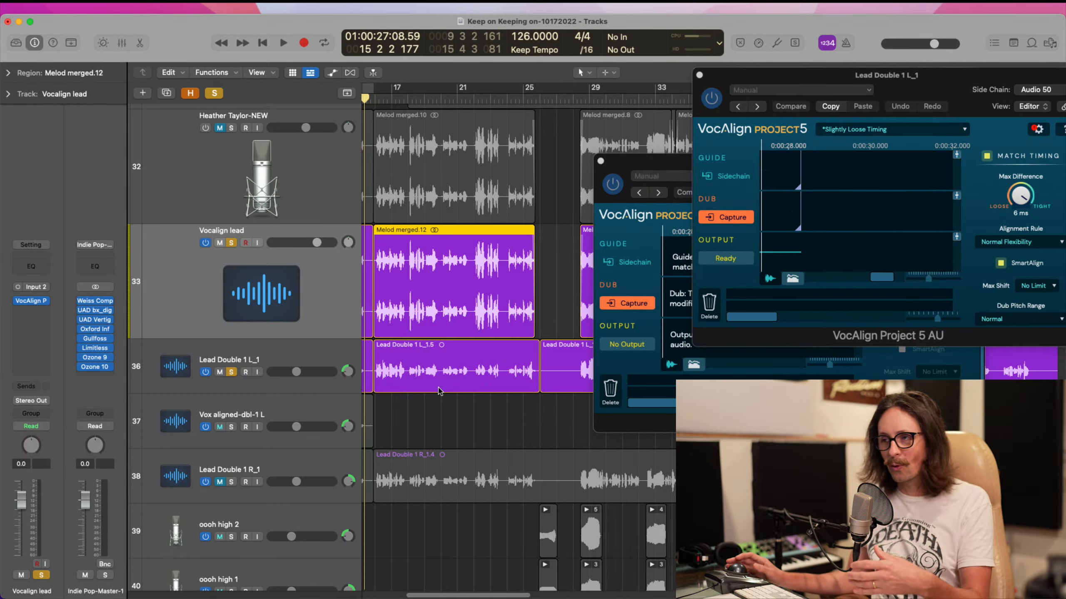
click(439, 390)
click(436, 299)
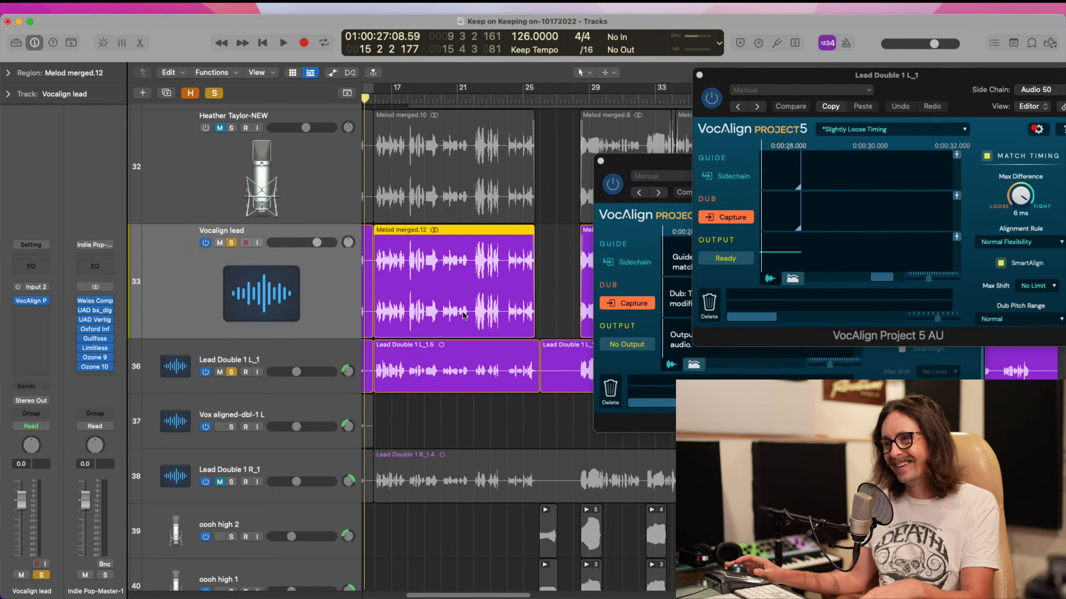
key(super+u)
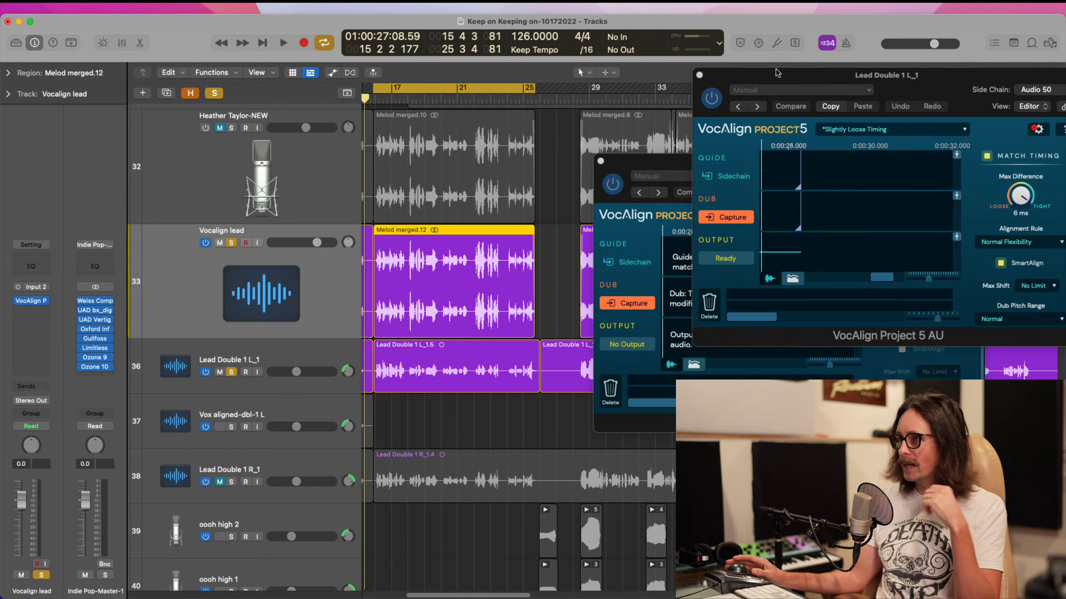
- Move the Lead Double 1 L_1 VocAlign window clear of the arrangement and bring up that plug-in for the Lead Double 1 L_1.5 region
drag(783, 76, 649, 80)
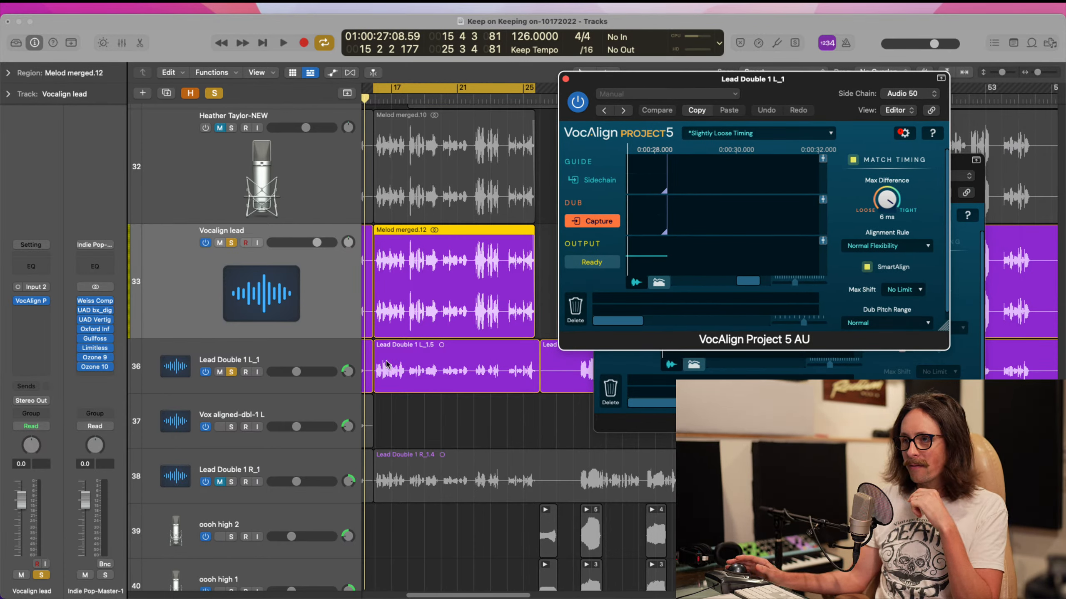
click(417, 301)
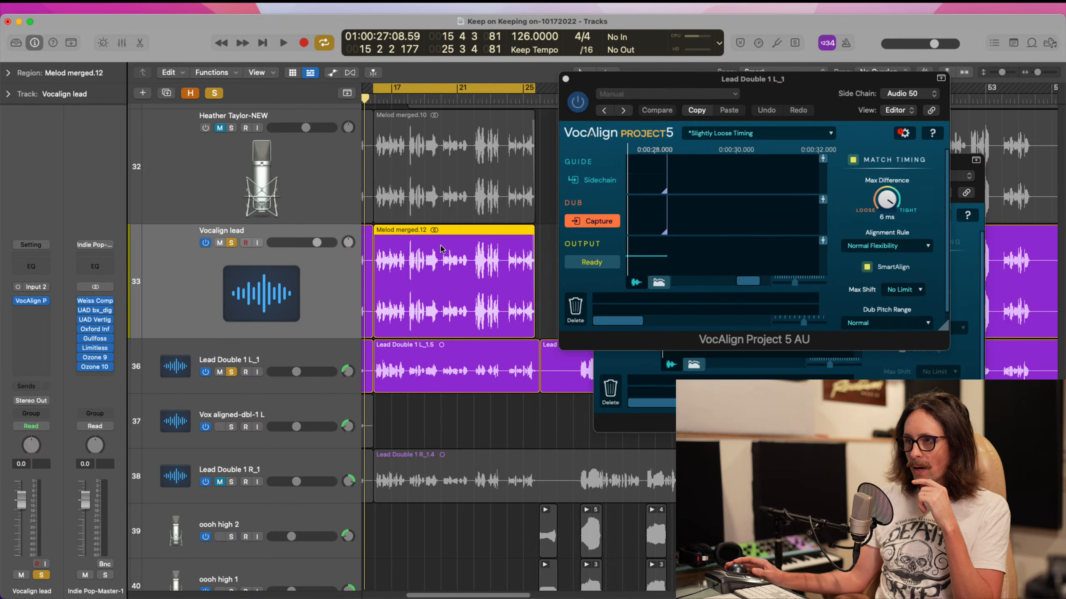
click(454, 369)
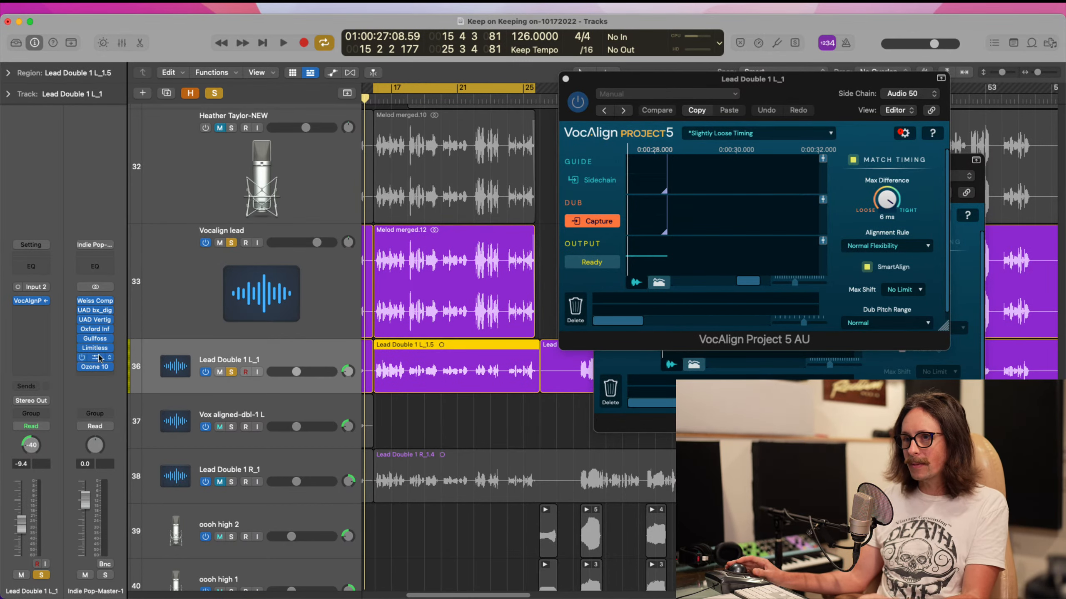
click(31, 303)
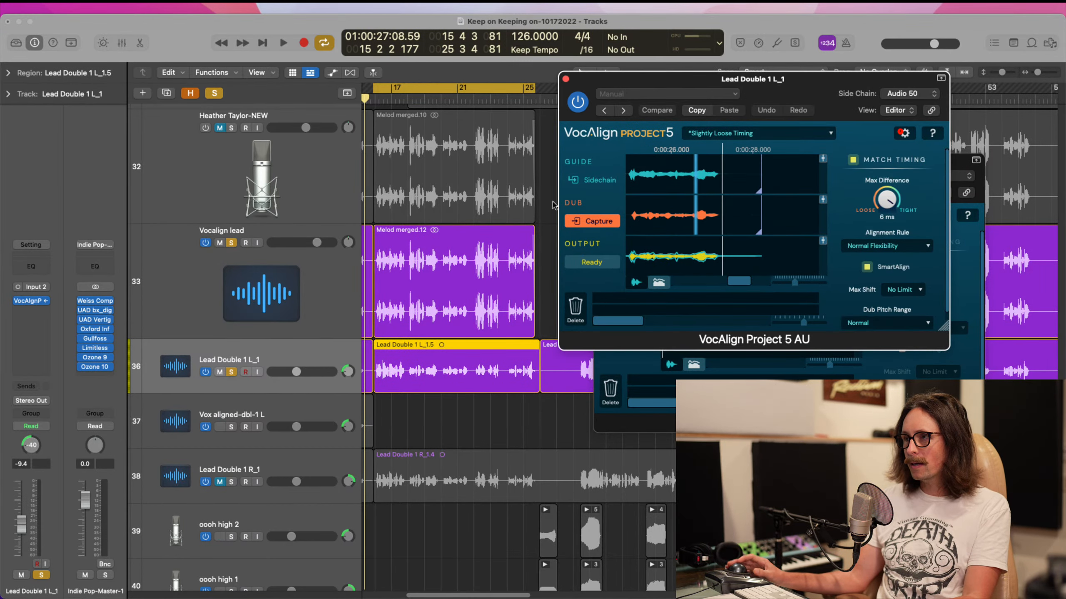
- Capture guide and dub audio in VocAlign by playing through the cycle range, and review the aligned waveforms
click(589, 224)
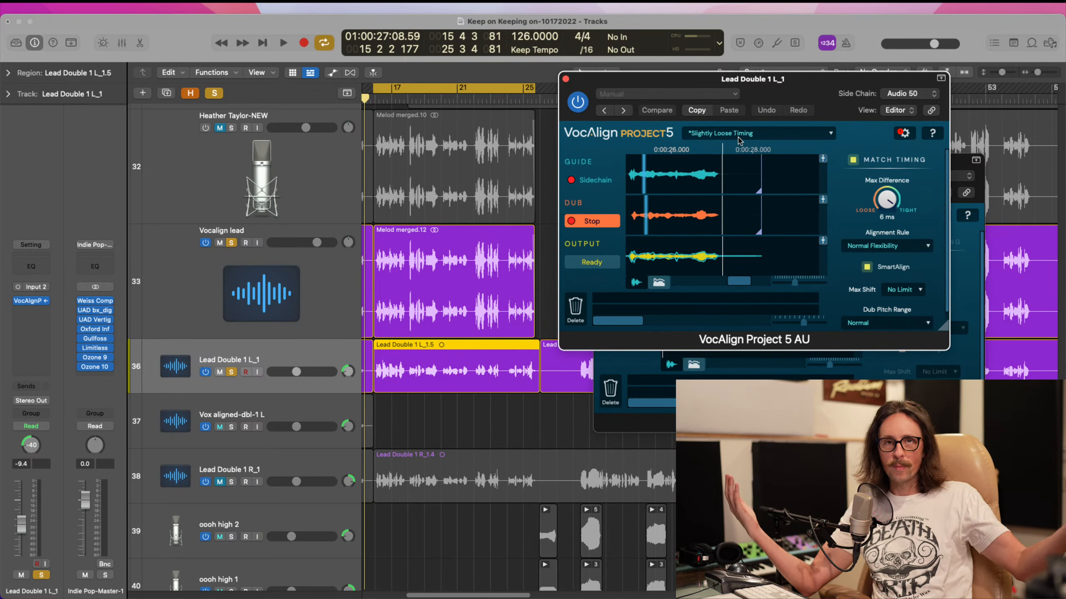
key(space)
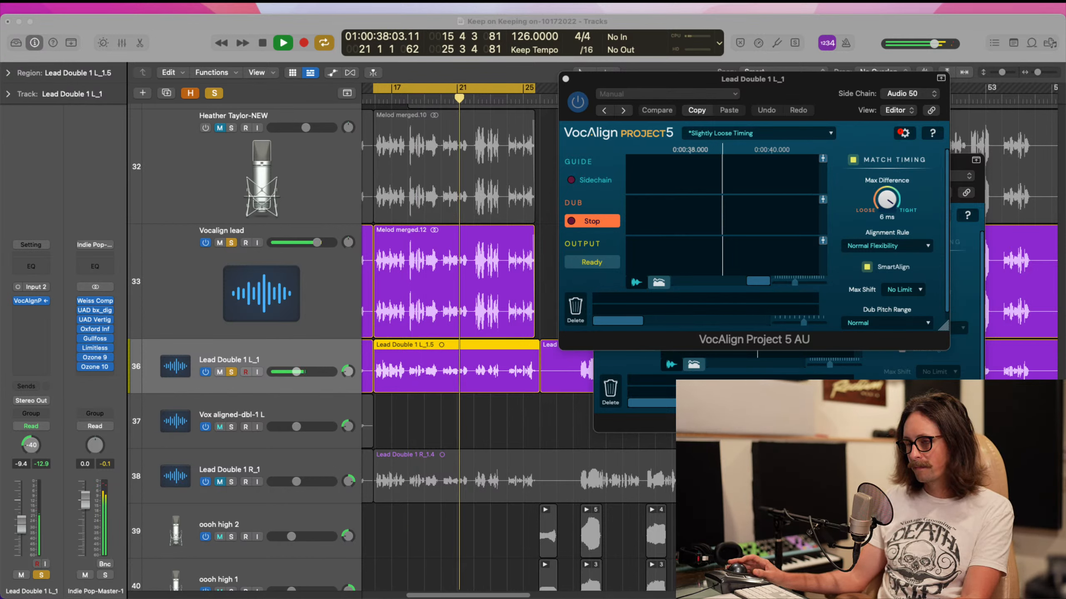
key(super+Tab)
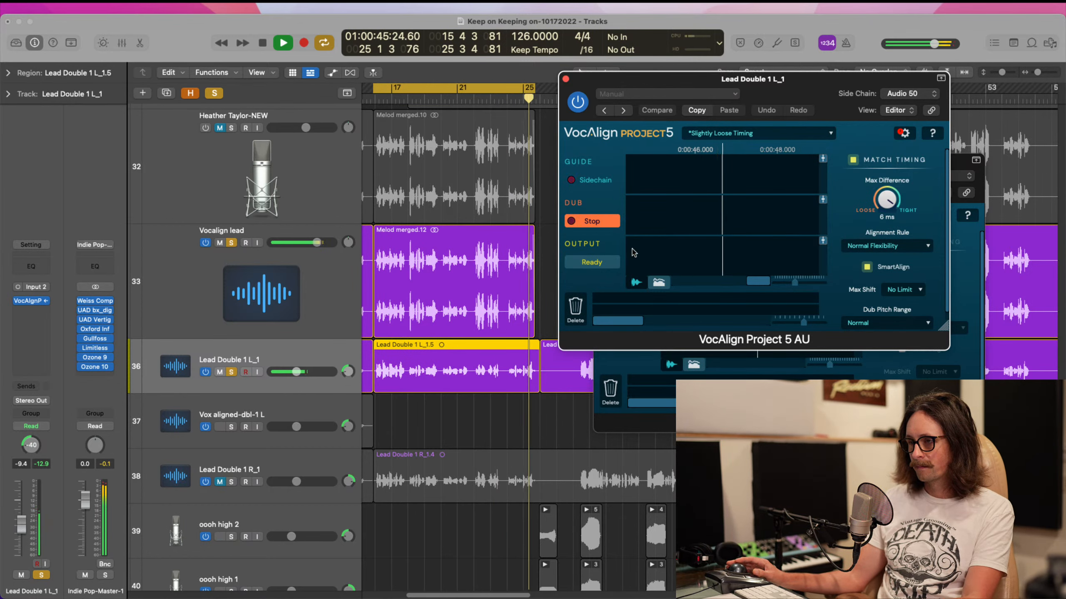
key(space)
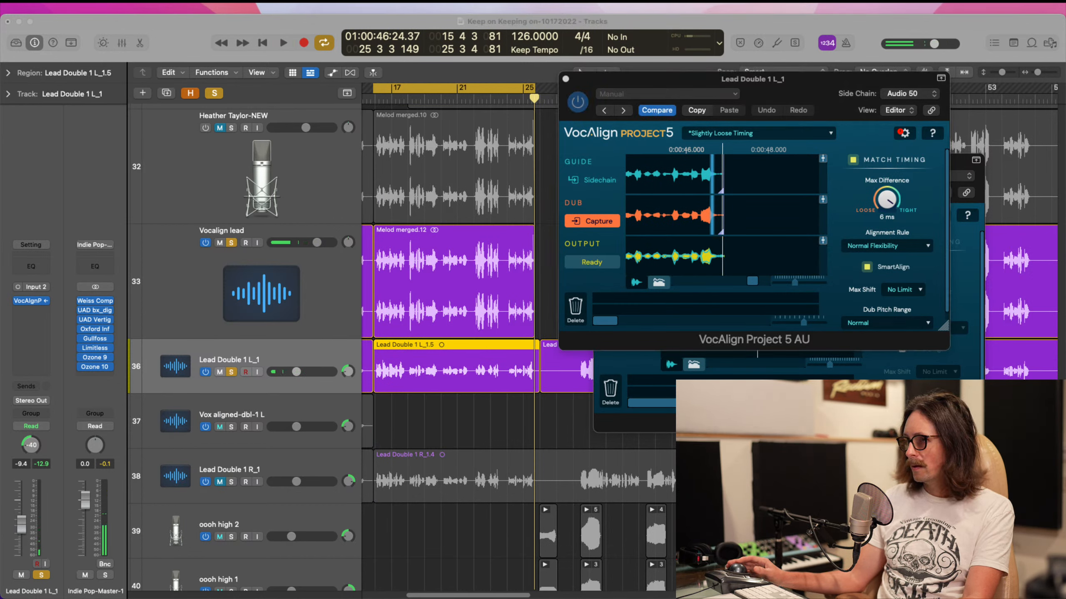
click(546, 176)
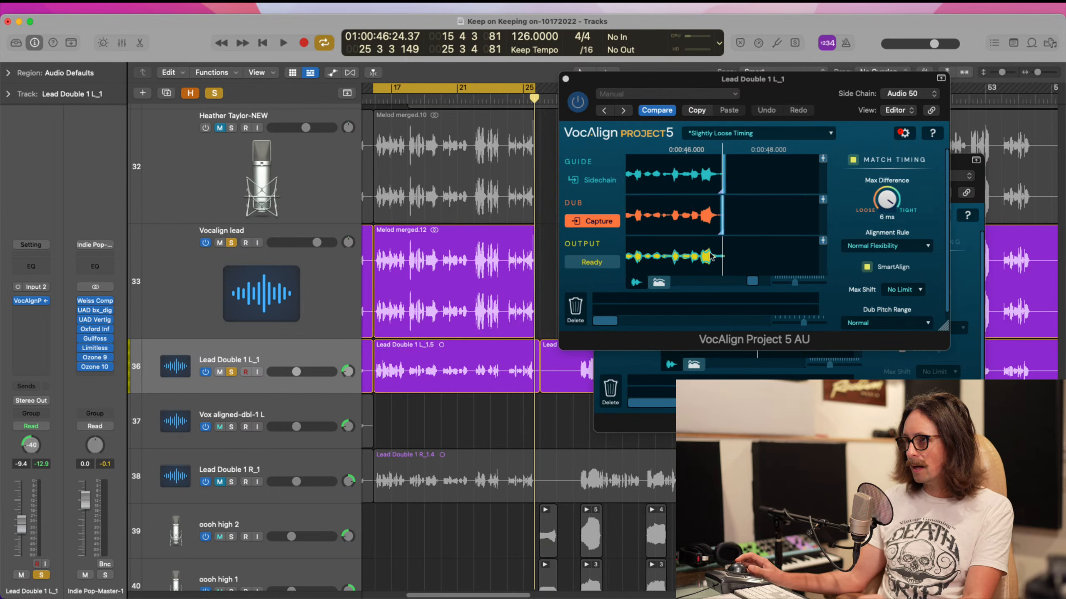
mouse_move(755, 286)
mouse_down()
mouse_move(717, 295)
mouse_move(744, 292)
mouse_up()
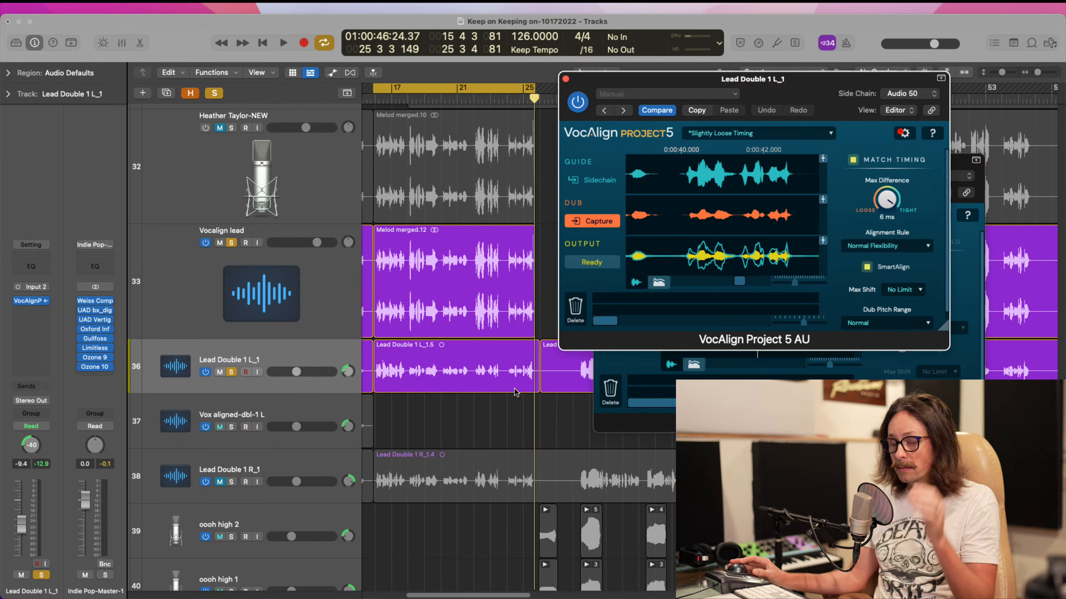
click(459, 371)
right_click(465, 369)
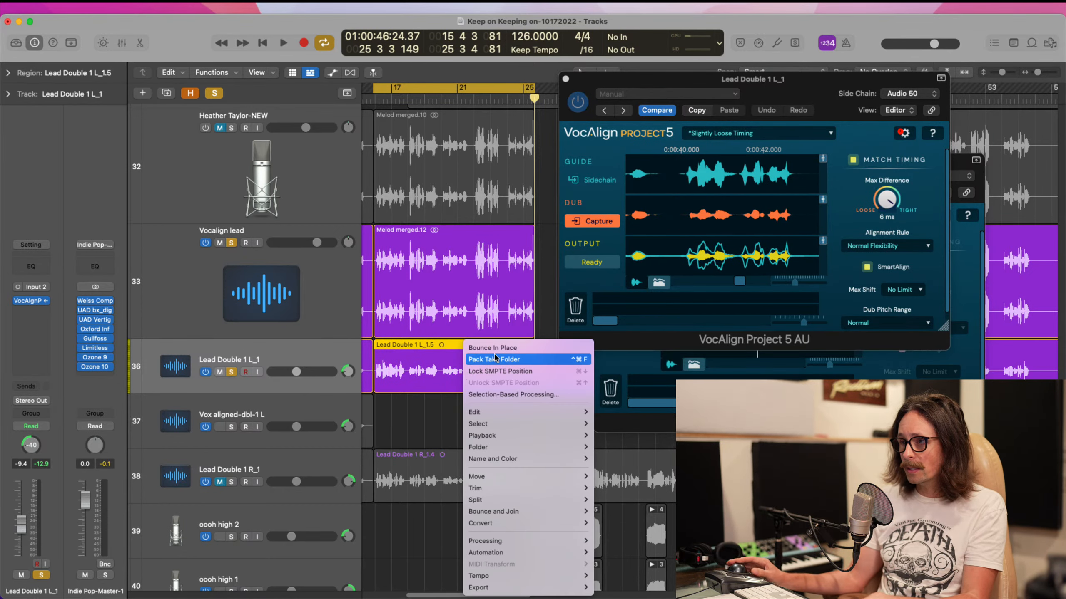
click(497, 349)
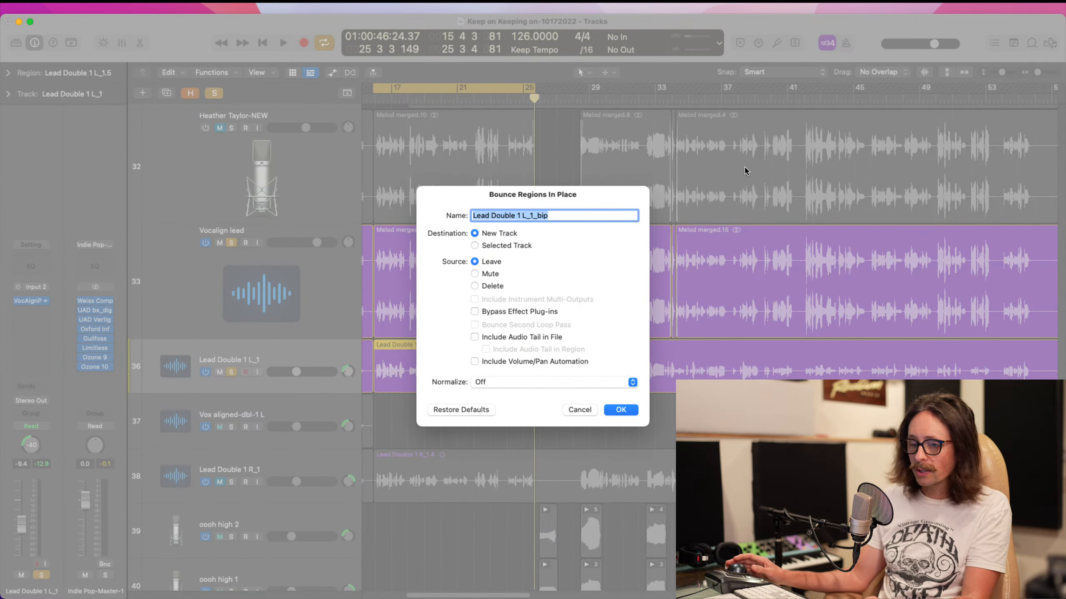
click(579, 410)
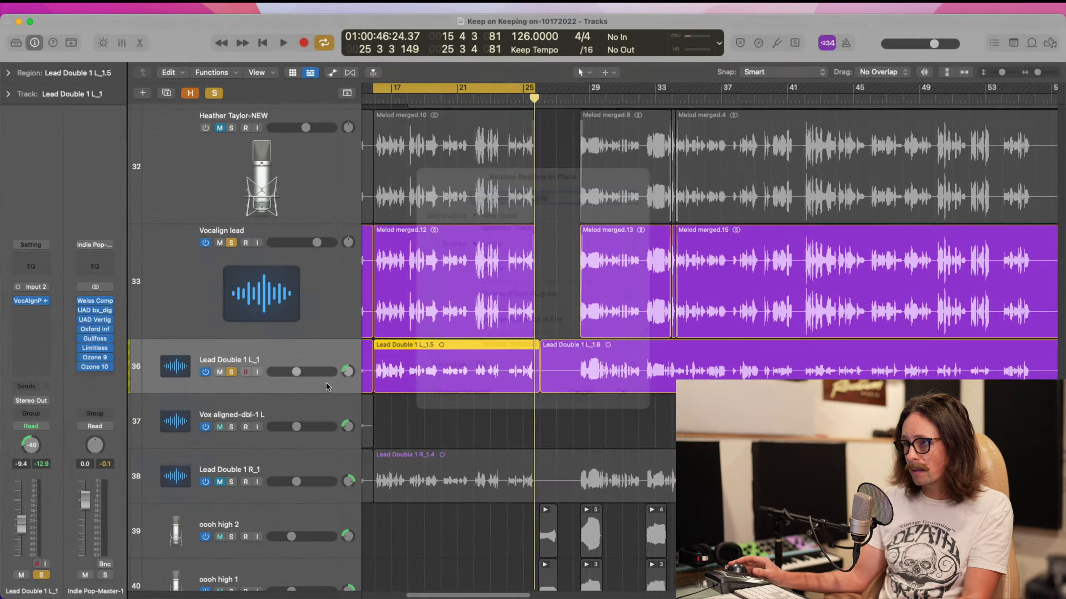
- Bounce the Lead Double 1 L_1.5 region in place to a new track, reusing the name Vox aligned-dbl-1 L and leaving the source
double_click(221, 415)
key(super+c)
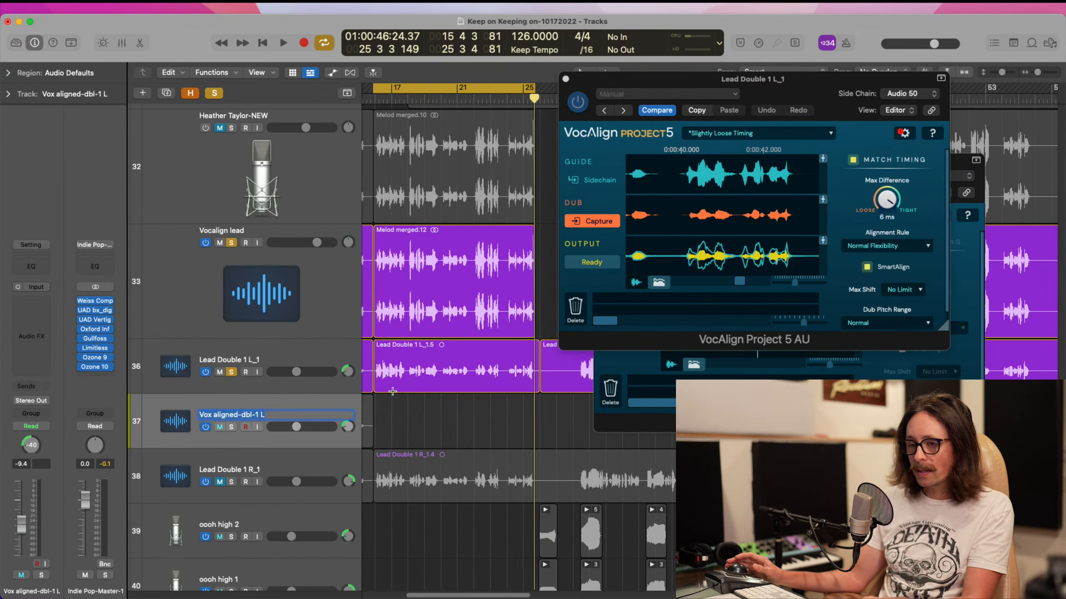
click(463, 371)
right_click(468, 342)
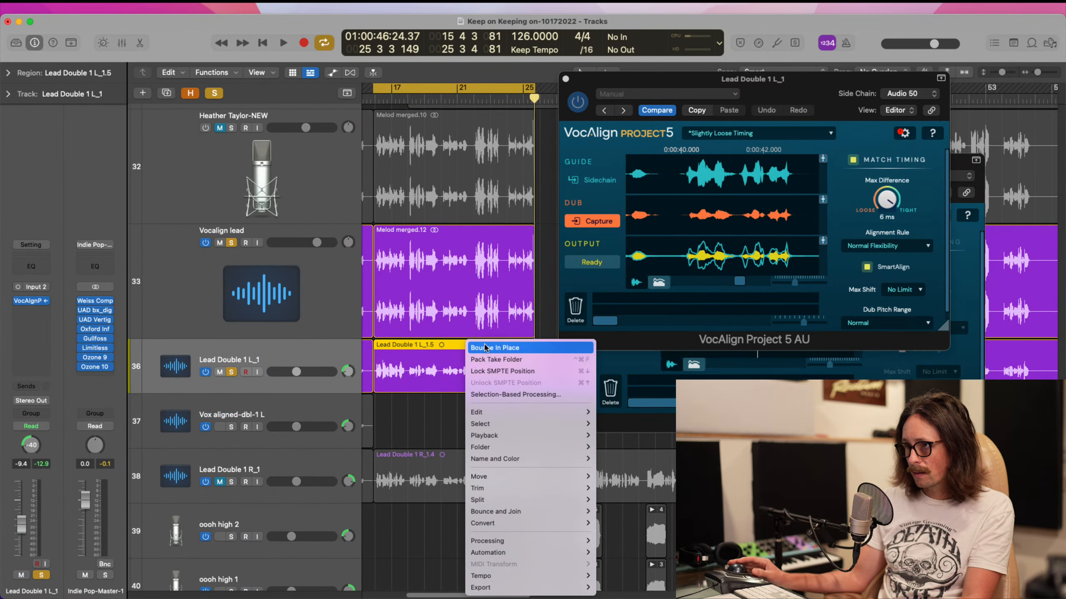
click(485, 349)
key(super+v)
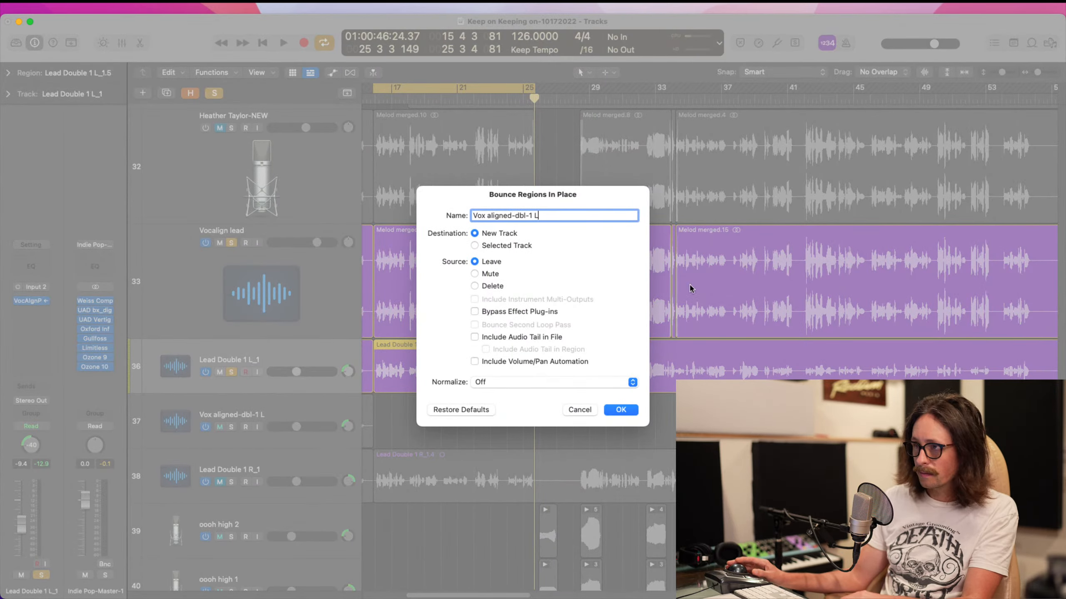
click(621, 410)
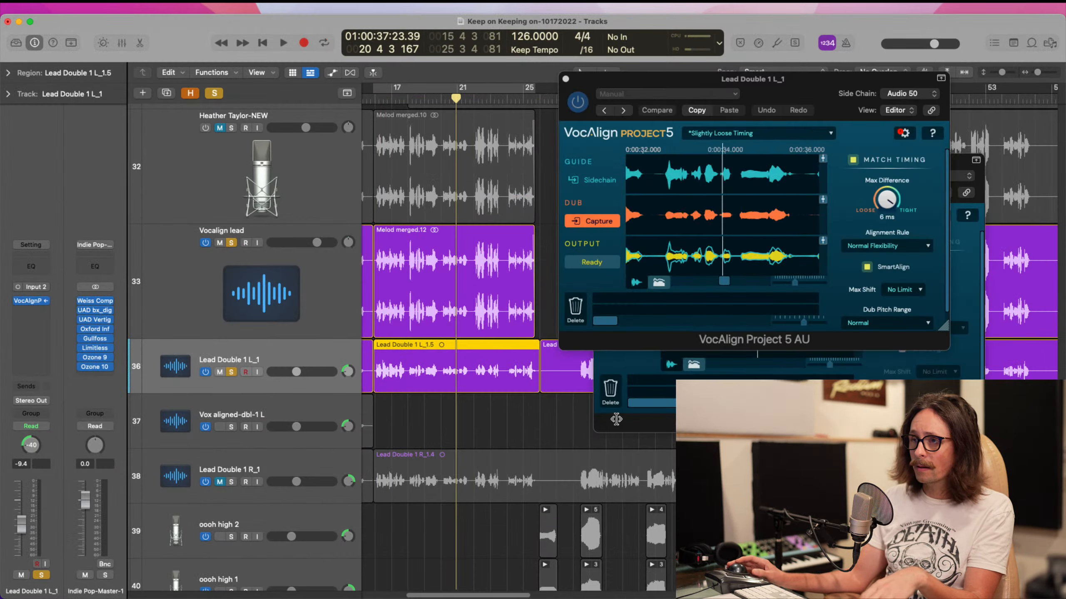
- Move the bounced region onto the existing Vox aligned-dbl-1 L track and delete the leftover bounce track
drag(456, 424, 455, 480)
click(237, 411)
key(super+BackSpace)
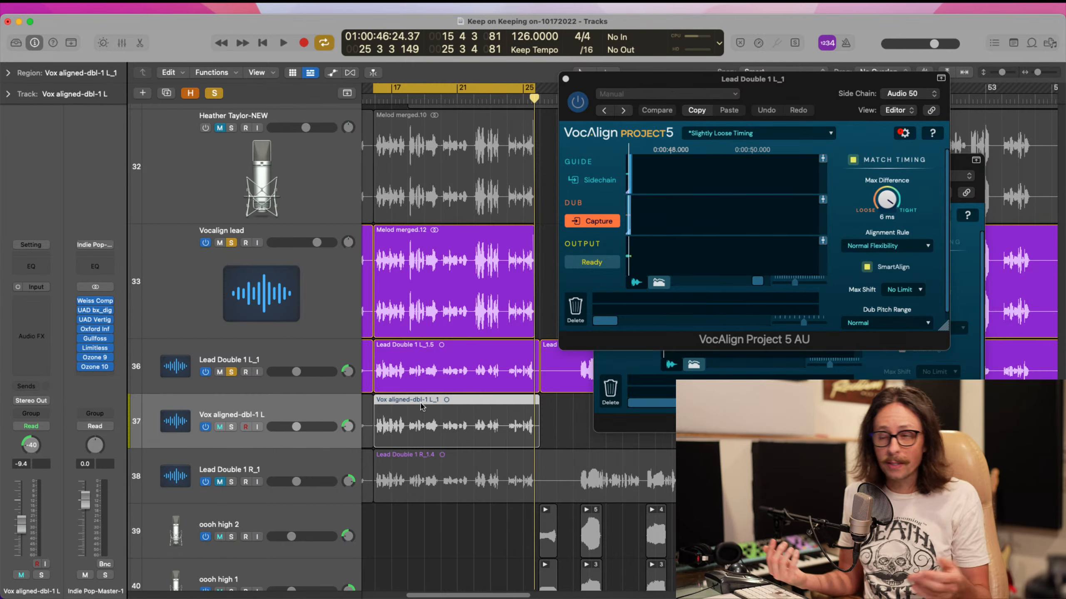
- Close the VocAlign windows of the Lead Double 1 L_1 and Vocalign lead tracks
scroll(443, 398, up, 2)
scroll(444, 398, down, 5)
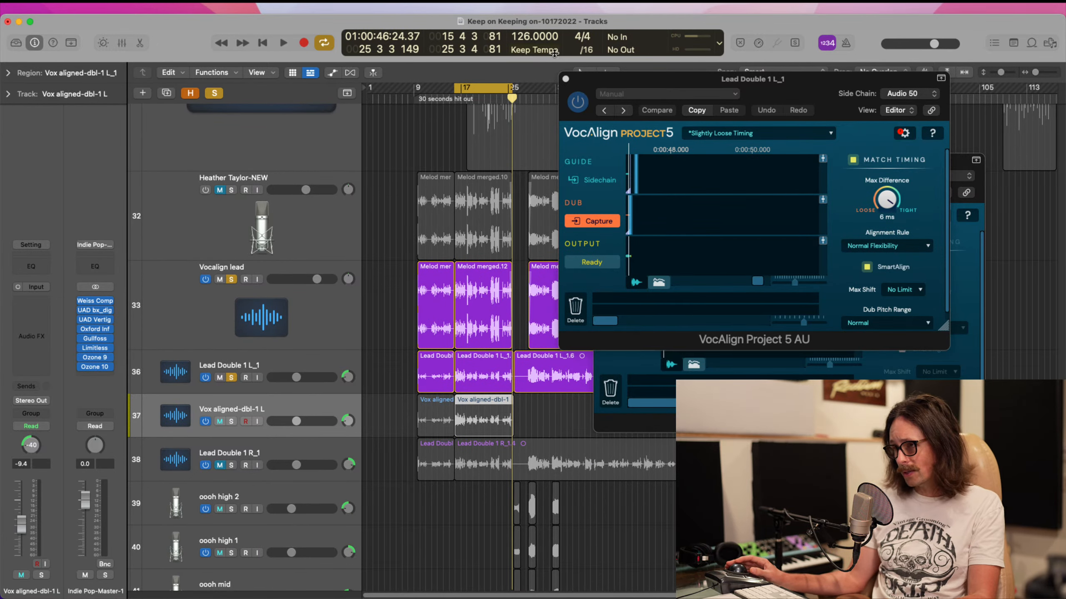
click(565, 78)
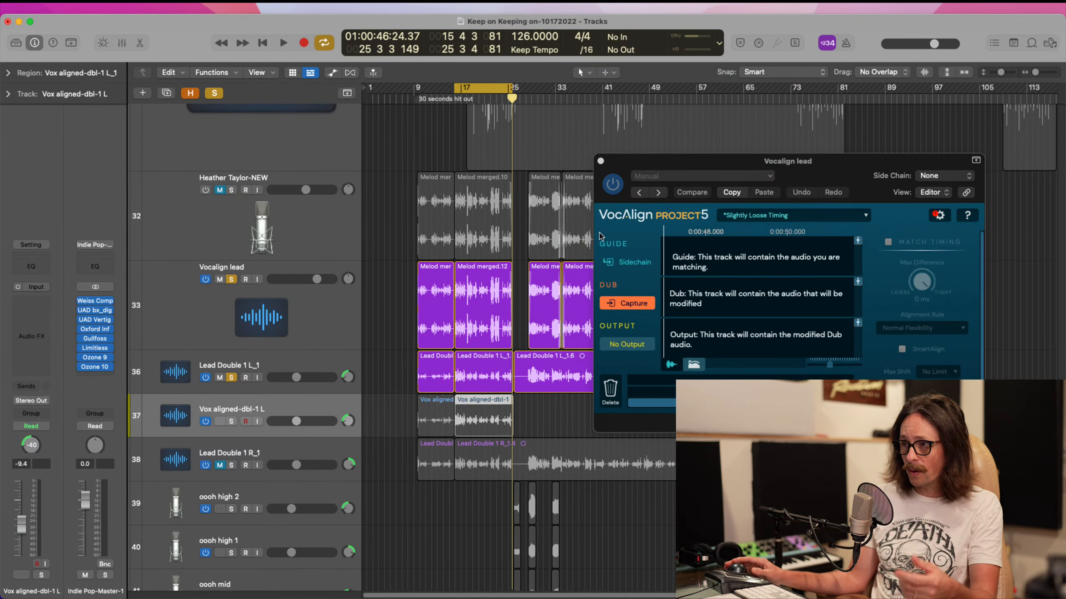
click(600, 161)
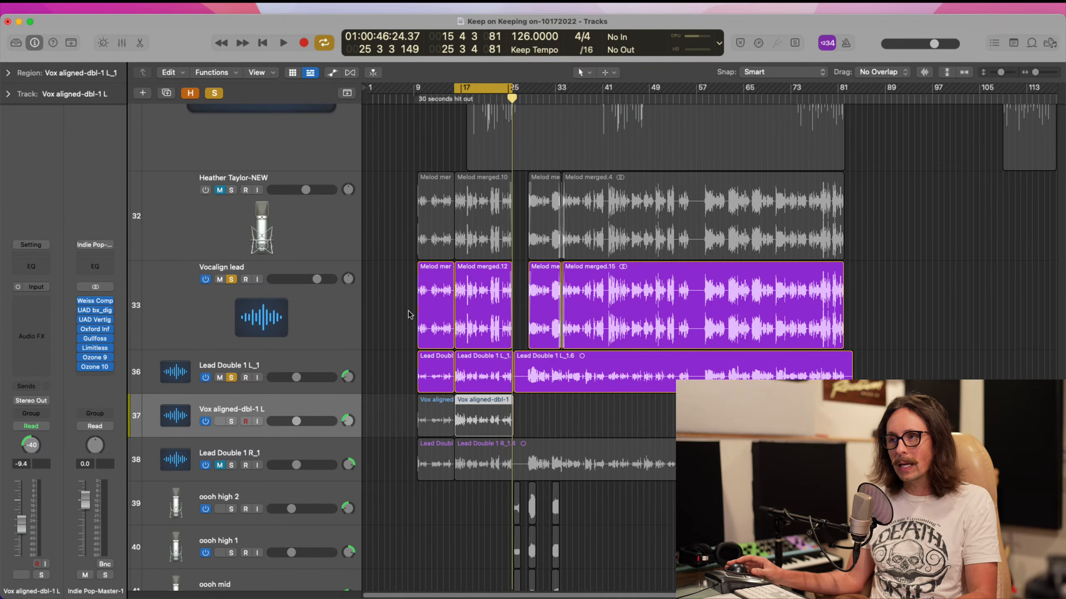
- Compare the Lead Double 1 L_1 waveform closely with the aligned bounce on the Vox aligned-dbl-1 L track
drag(413, 289, 592, 515)
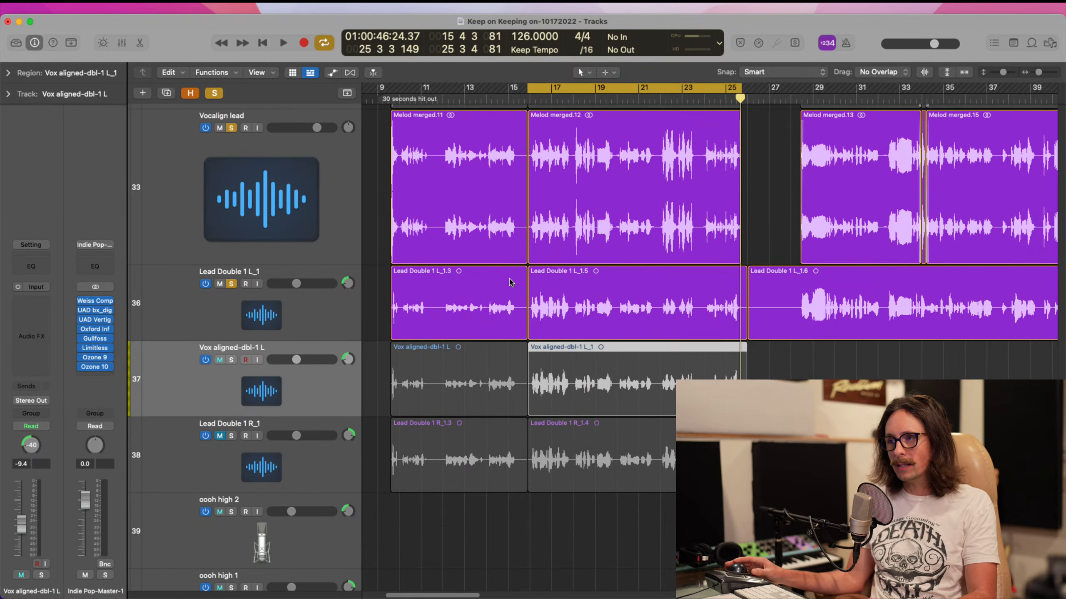
drag(510, 282, 741, 377)
key(ctrl+m)
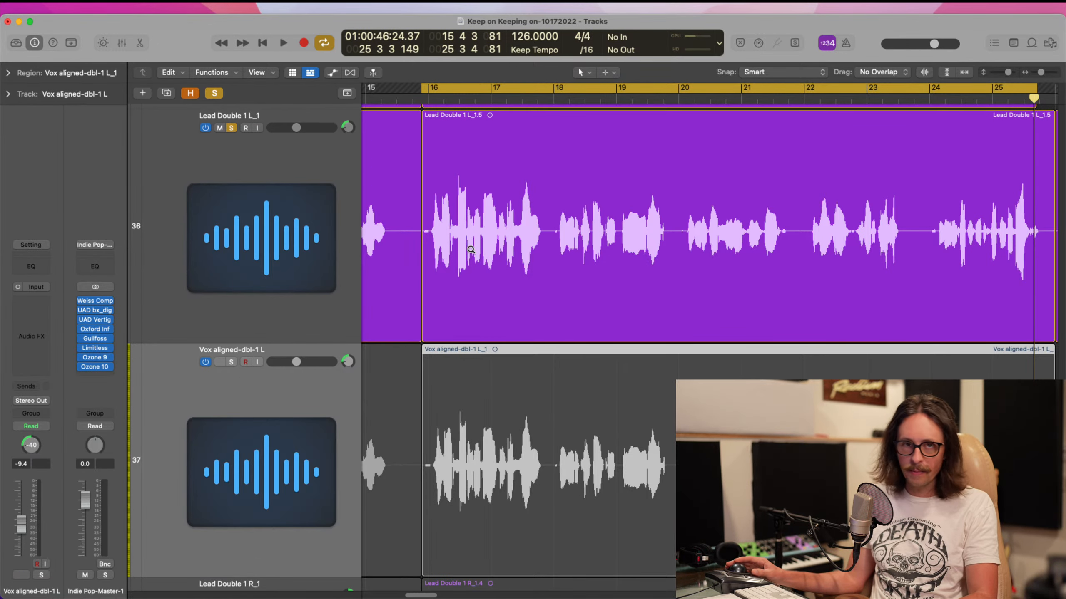
click(514, 332)
scroll(557, 258, up, 1)
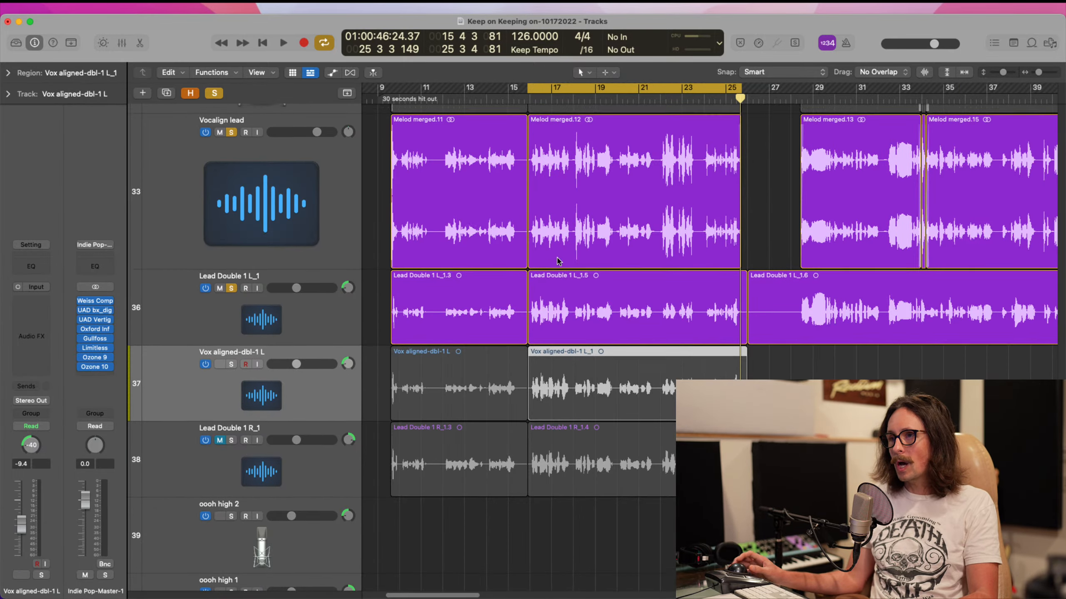
ctrl+alt+click(557, 260)
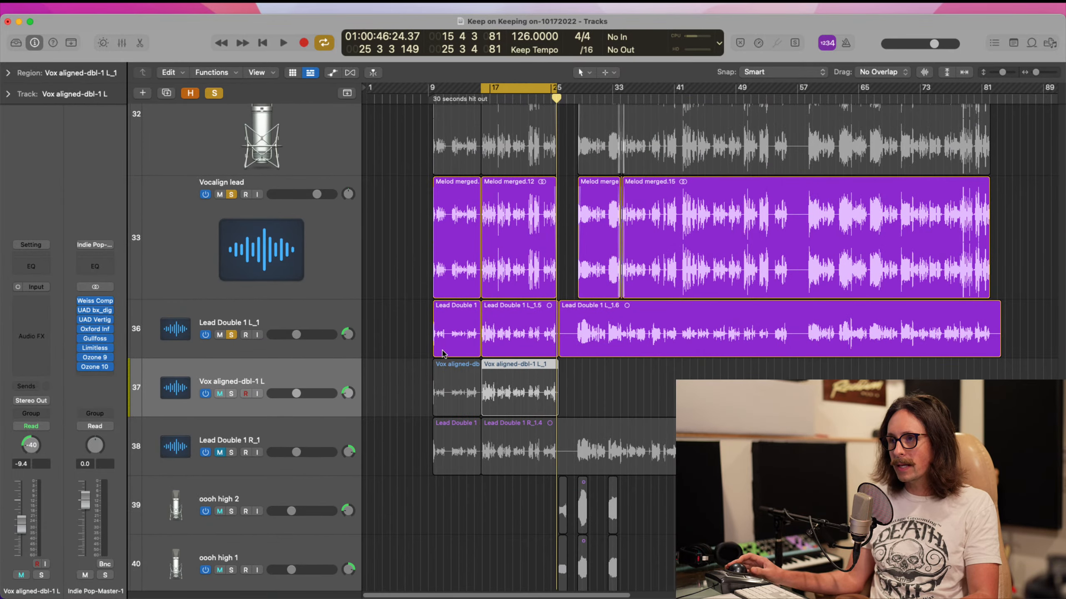
- Turn off solo on the Lead Double 1 L_1 track and solo the Vox aligned-dbl-1 L track instead
click(228, 386)
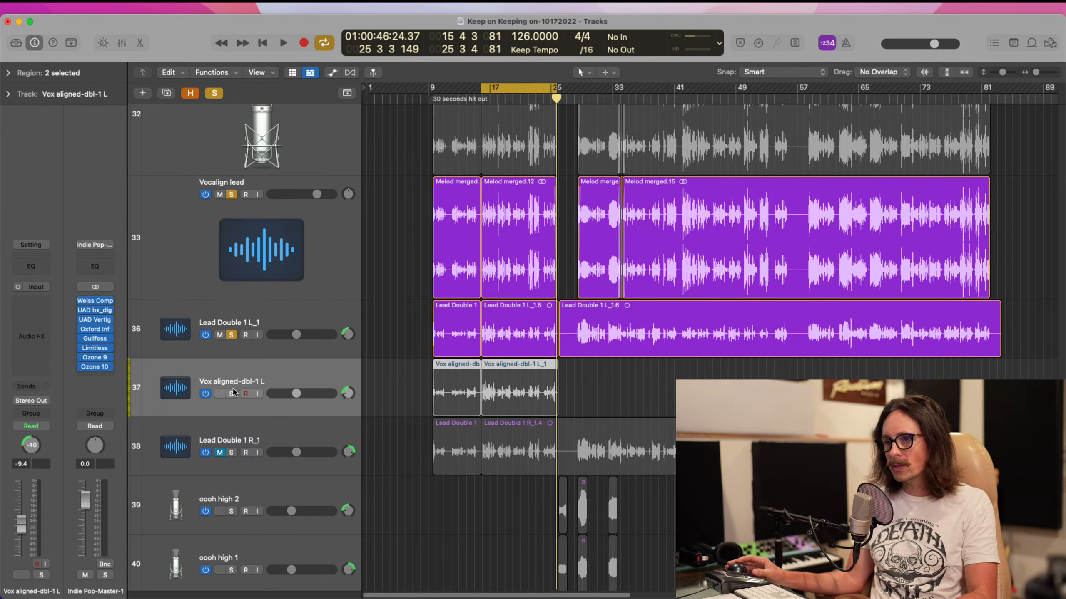
click(232, 334)
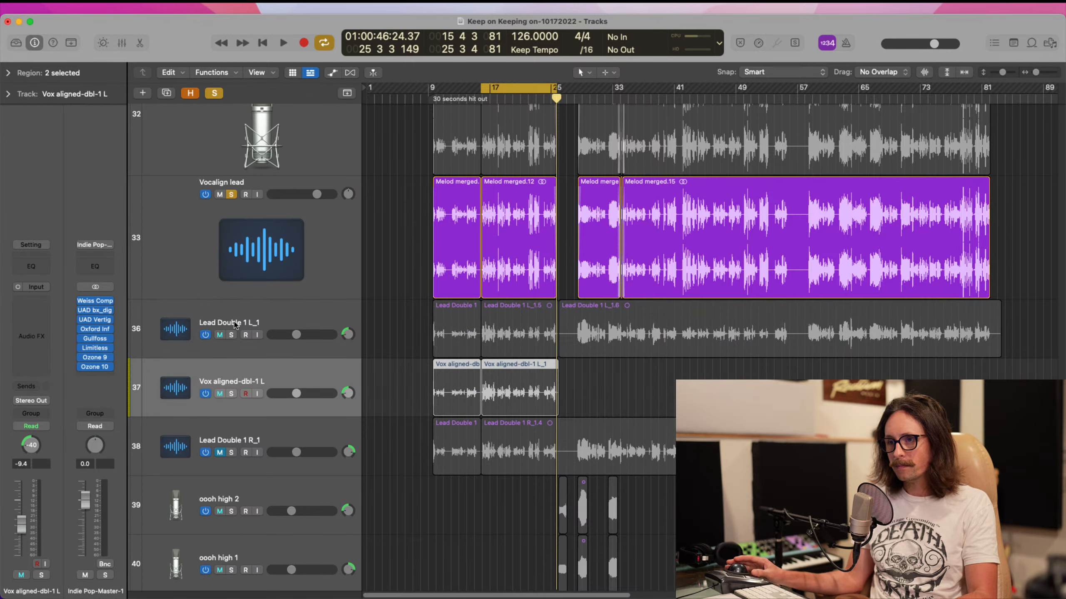
click(230, 394)
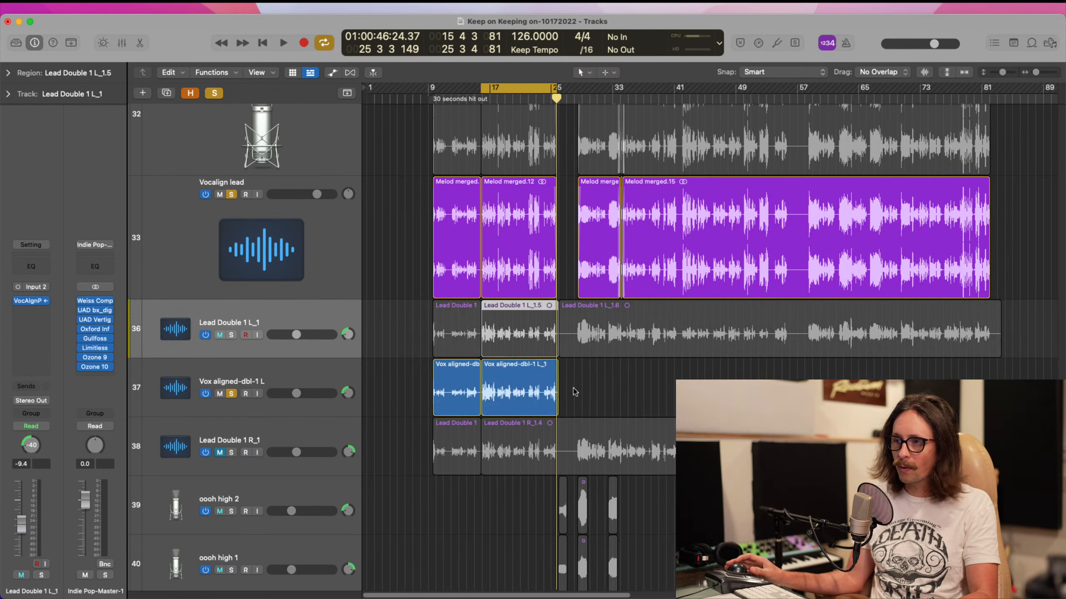
- Split the Lead Double 1 R_1.4 region in the silent gap at bar 26, matching the split in the left double
click(255, 433)
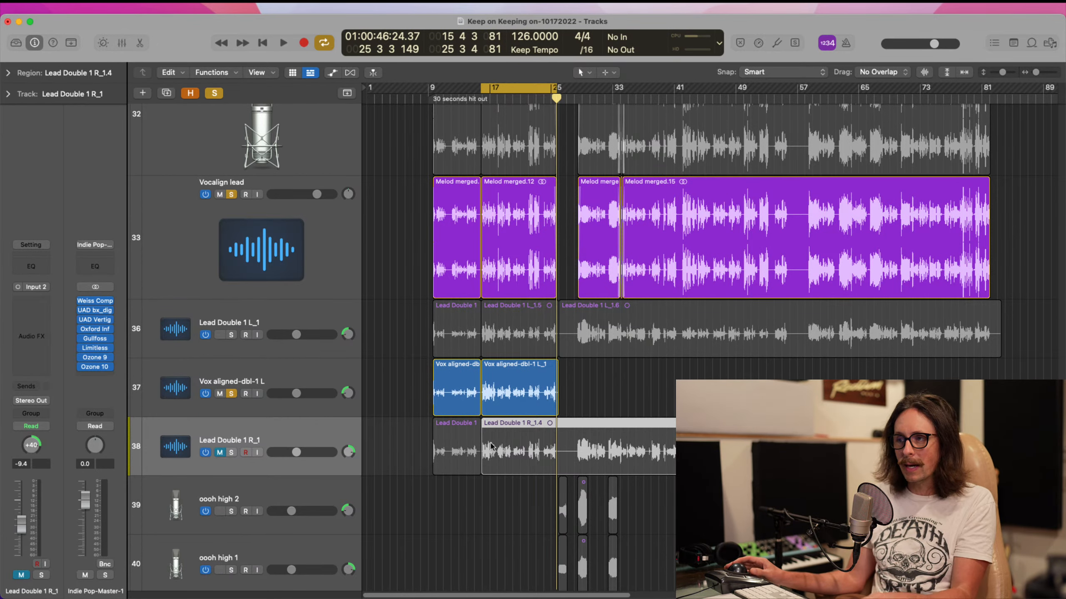
drag(543, 412, 602, 510)
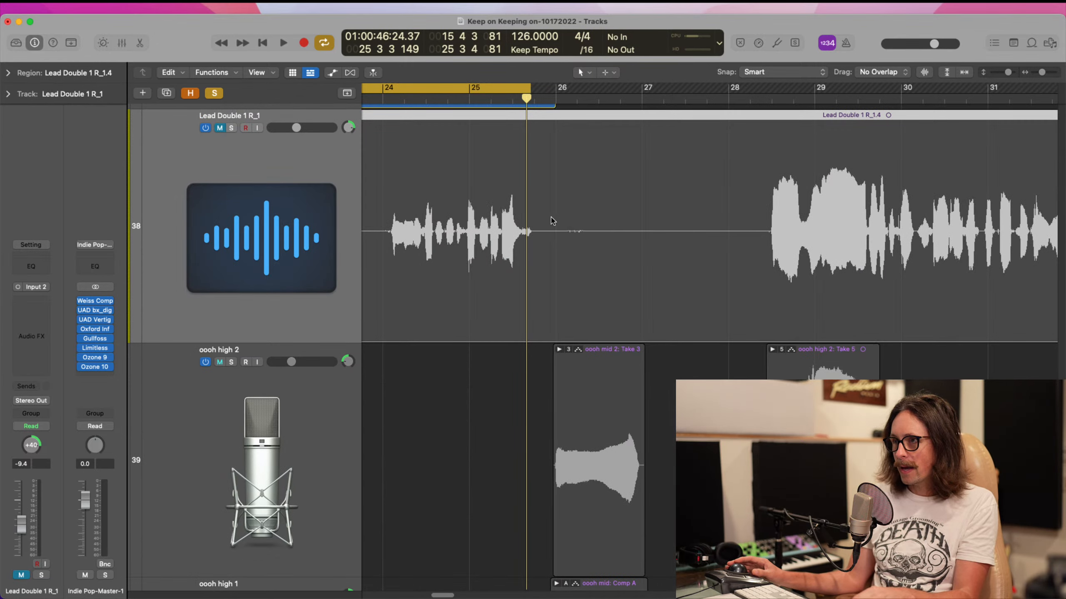
ctrl+alt+click(492, 305)
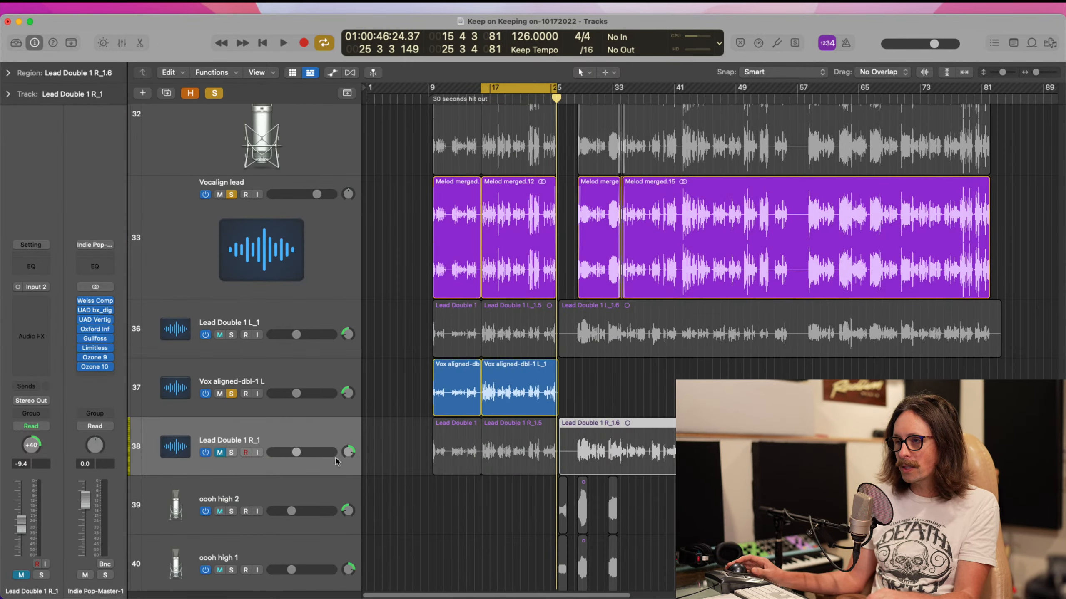
key(Left)
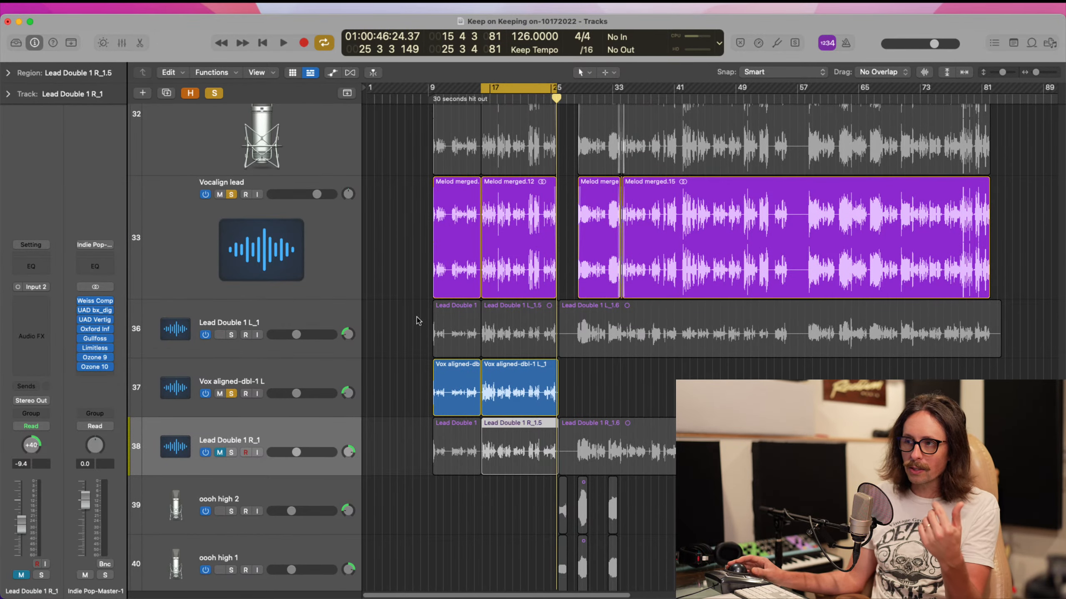
click(305, 321)
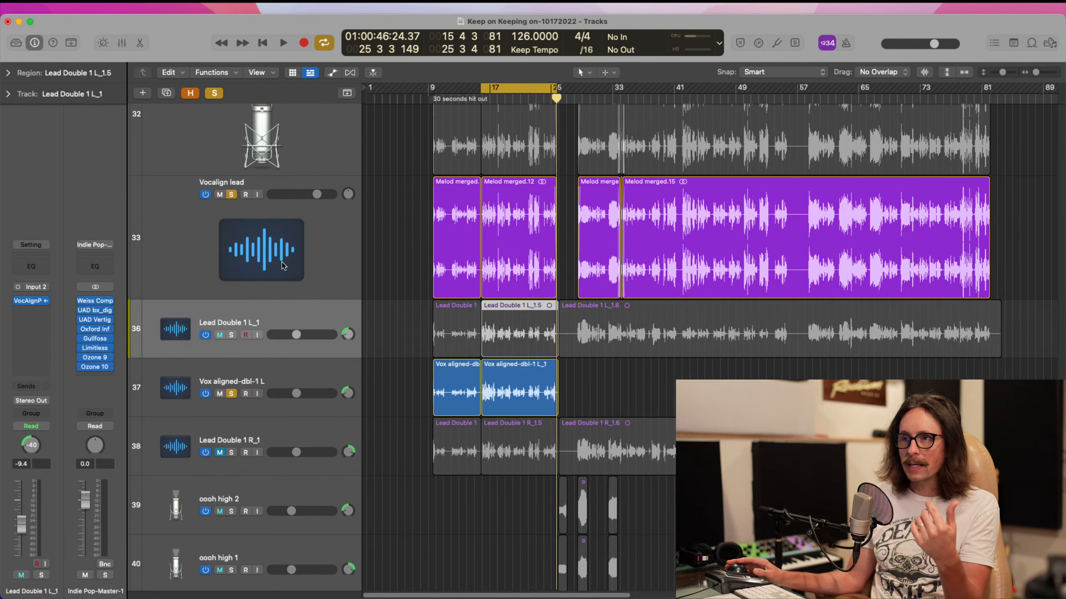
click(299, 230)
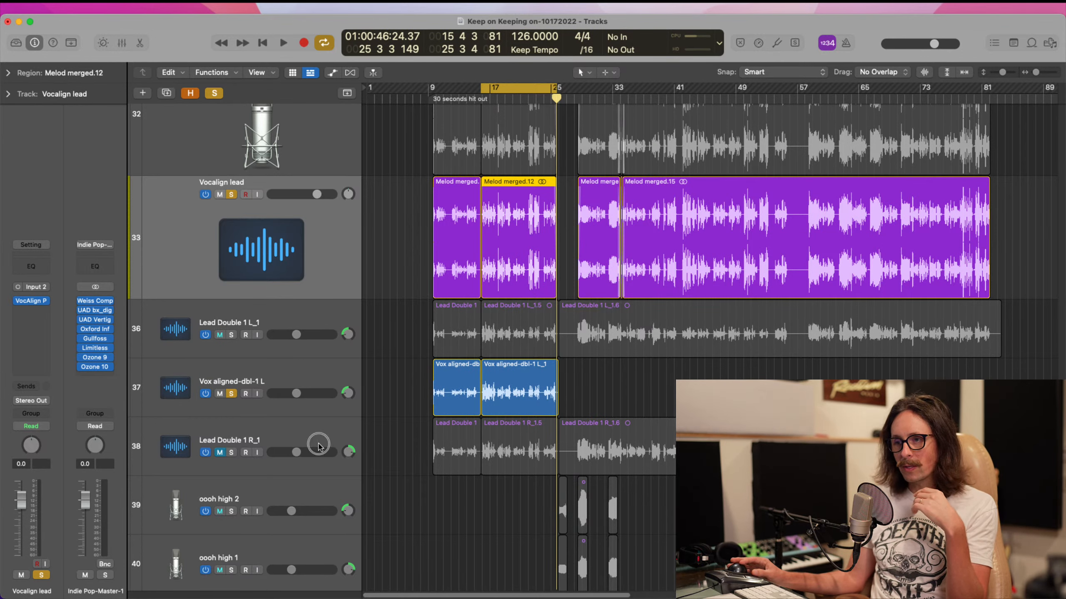
click(546, 447)
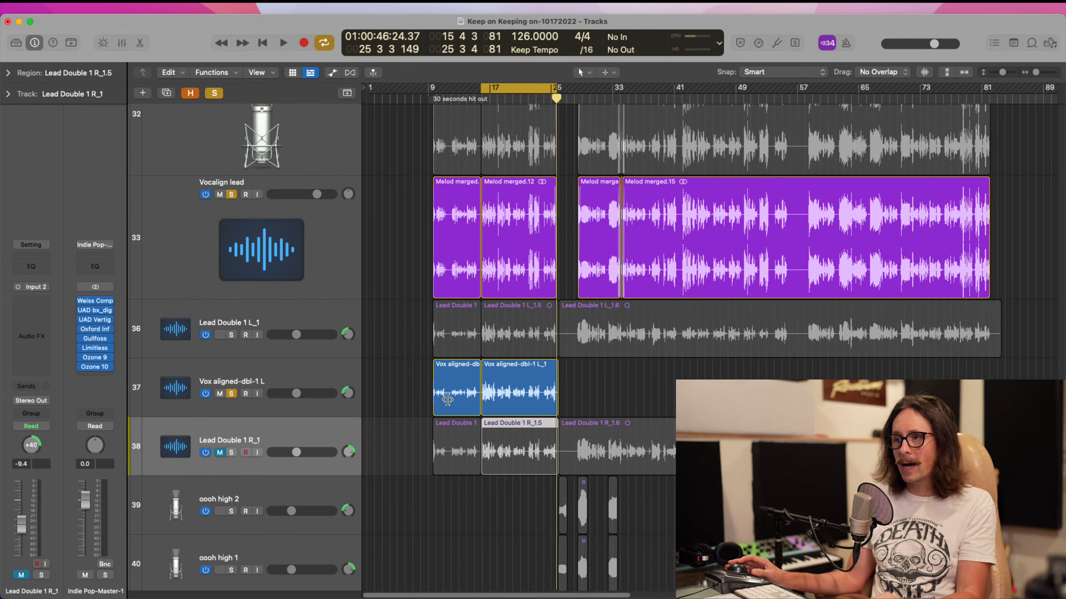
click(303, 381)
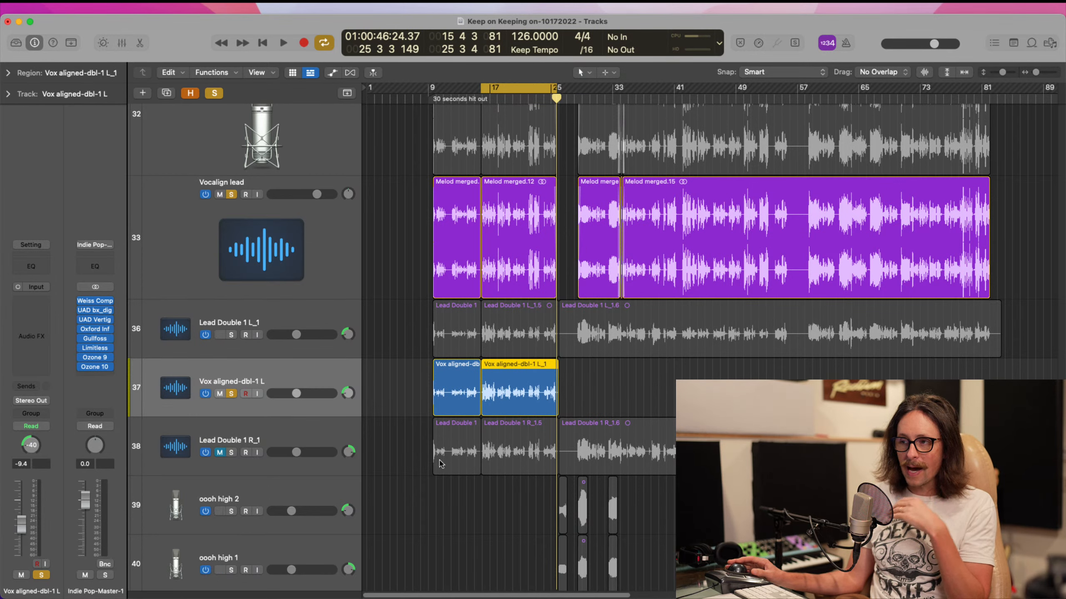
key(Down)
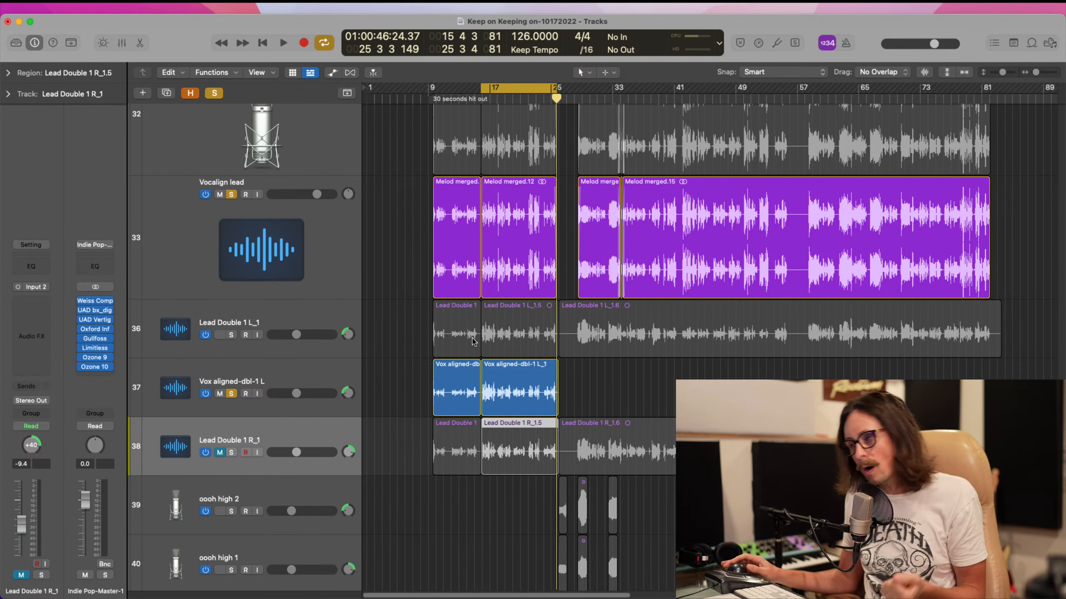
- Set the cycle range to the first region, Melod merged.11, on the Vocalign lead track
drag(403, 239, 531, 225)
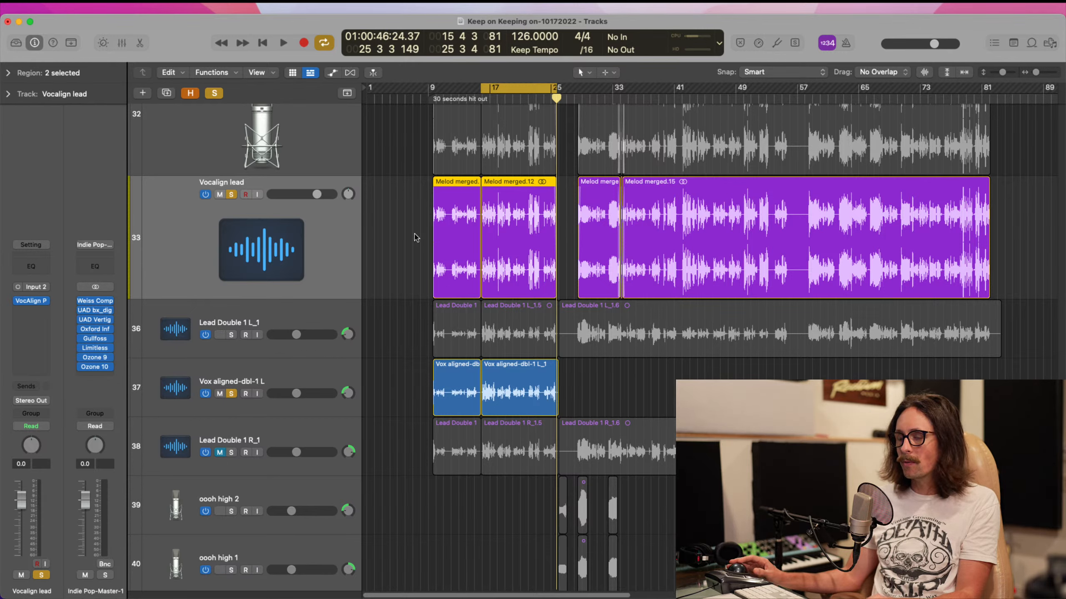
click(460, 239)
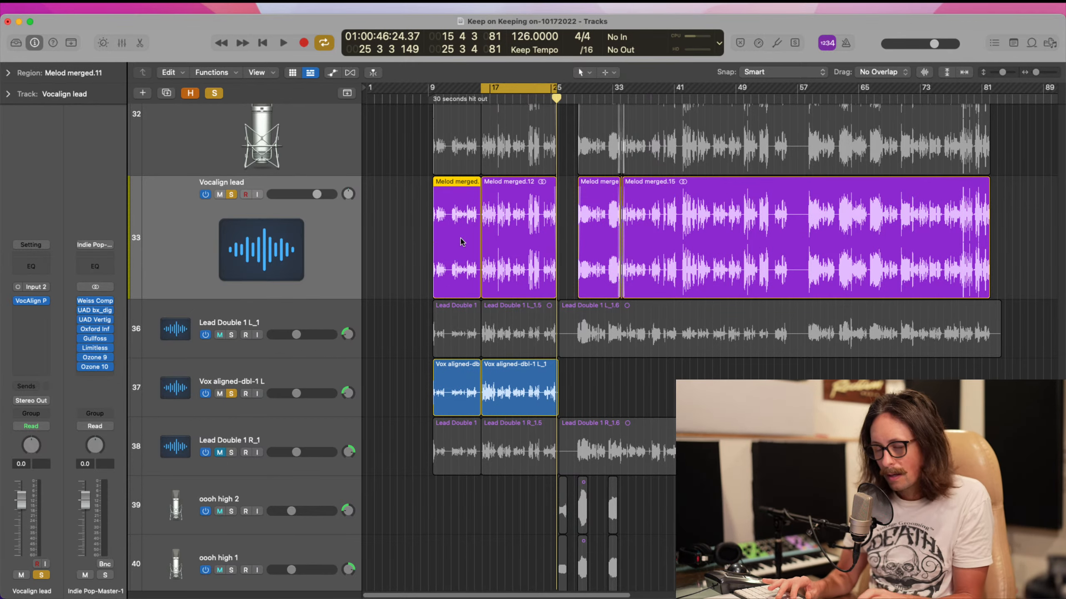
key(super+u)
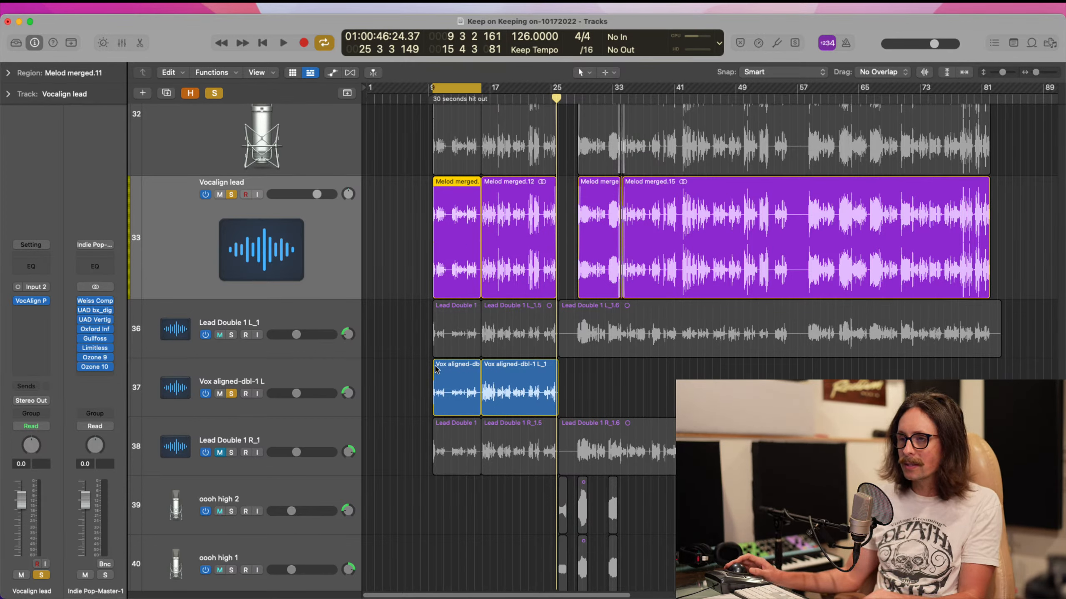
- Copy the VocAlign plug-in from the Lead Double 1 L_1 channel to the Vox aligned-dbl-1 L channel, with Vocalign lead as its side chain
click(287, 433)
click(263, 383)
key(x)
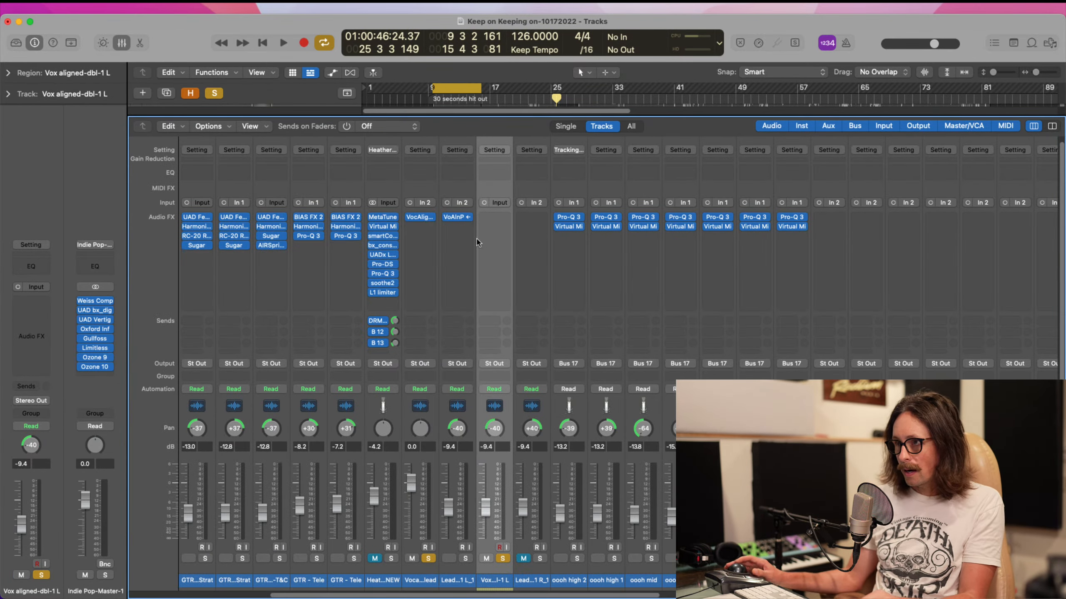
mouse_move(458, 217)
drag(459, 219, 504, 220)
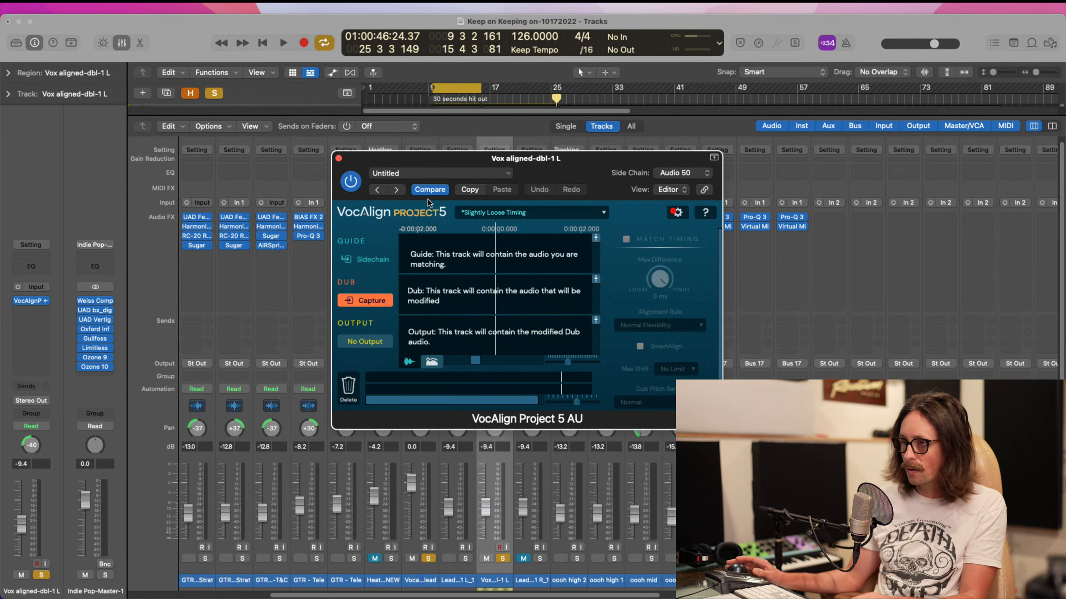
drag(432, 159, 653, 150)
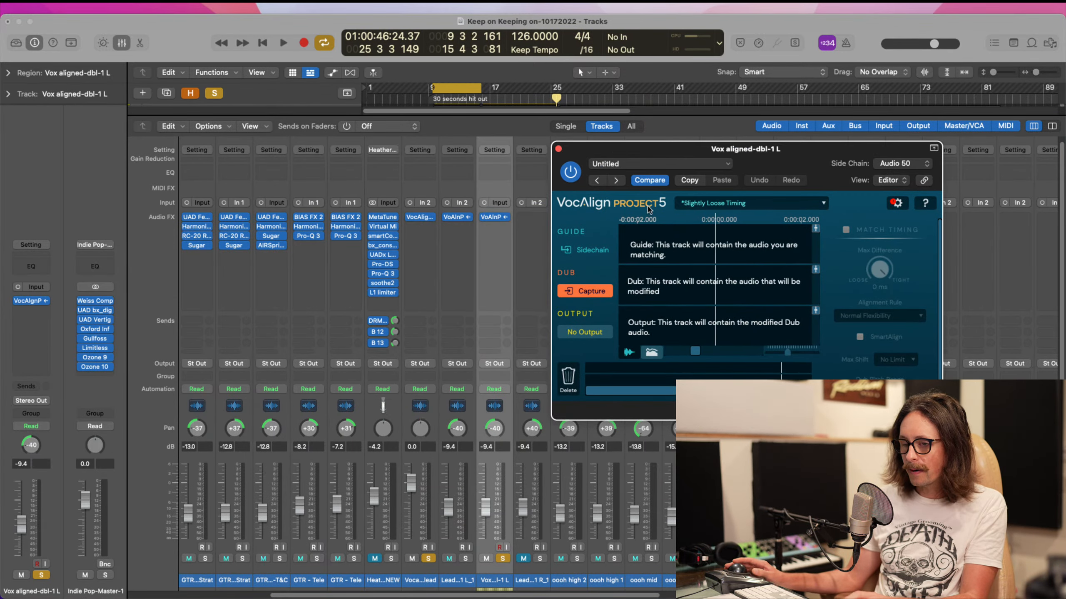
key(x)
scroll(435, 247, up, 3)
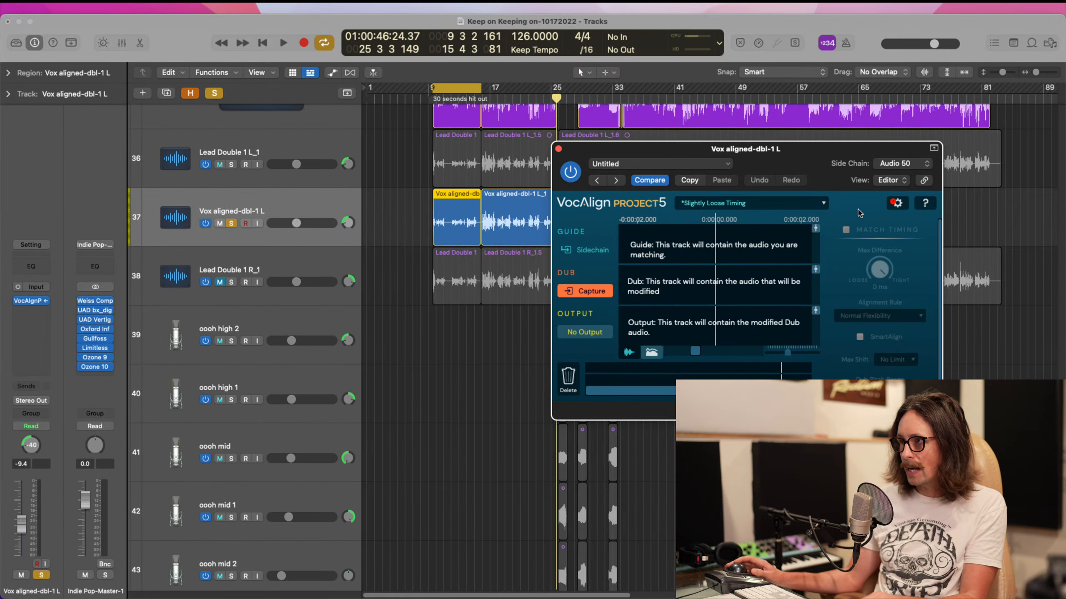
click(901, 164)
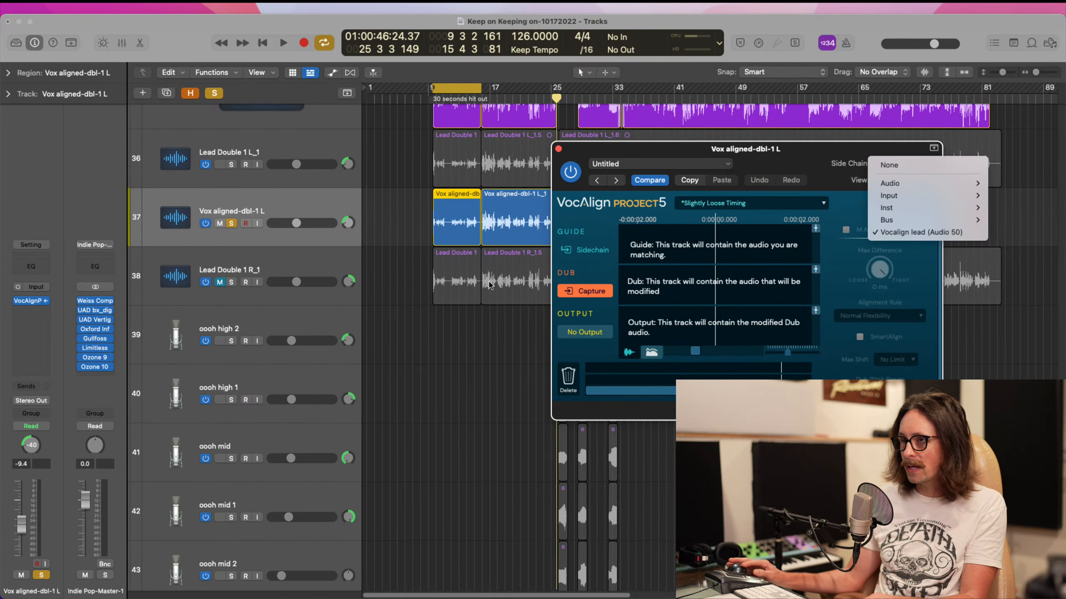
key(Escape)
- Solo the Lead Double 1 R_1 track and turn off solo on the Vox aligned-dbl-1 L track
click(214, 289)
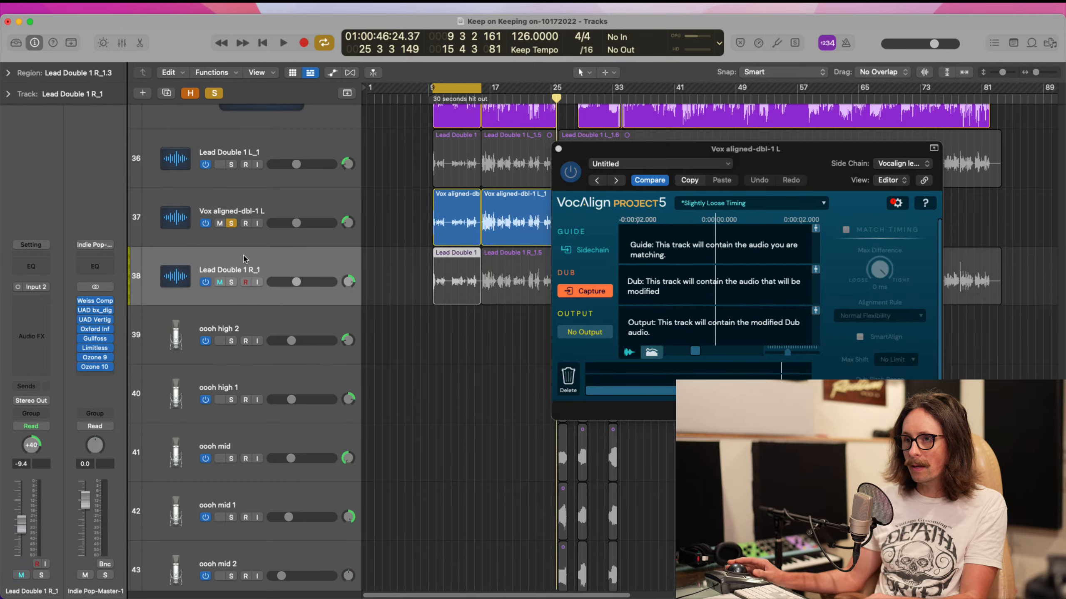
click(230, 283)
click(231, 224)
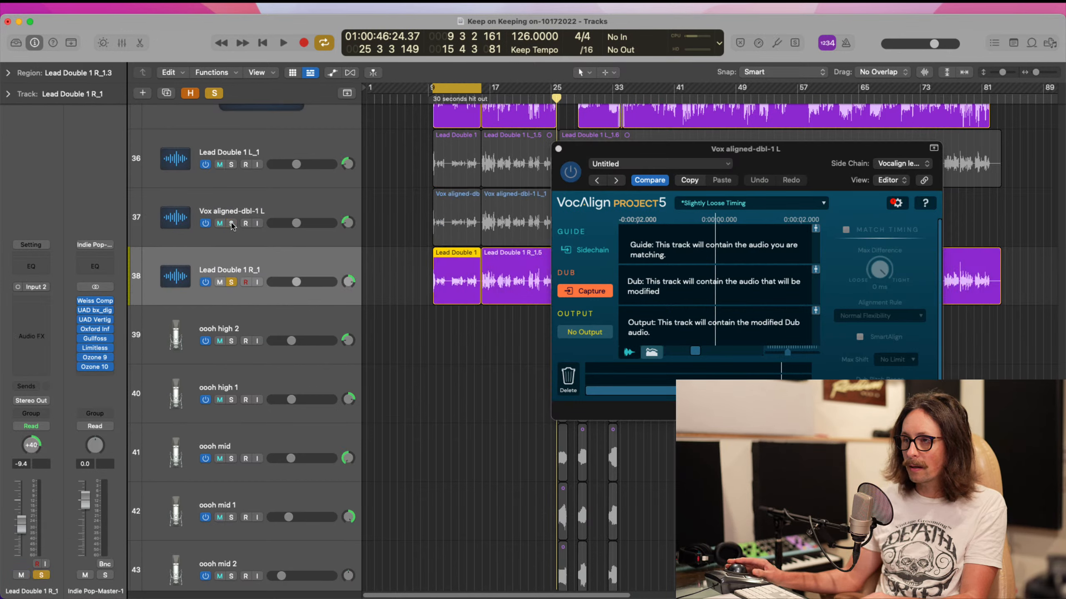
- Capture the cycled first section in VocAlign while playing it through, making two capture passes
click(585, 296)
key(space)
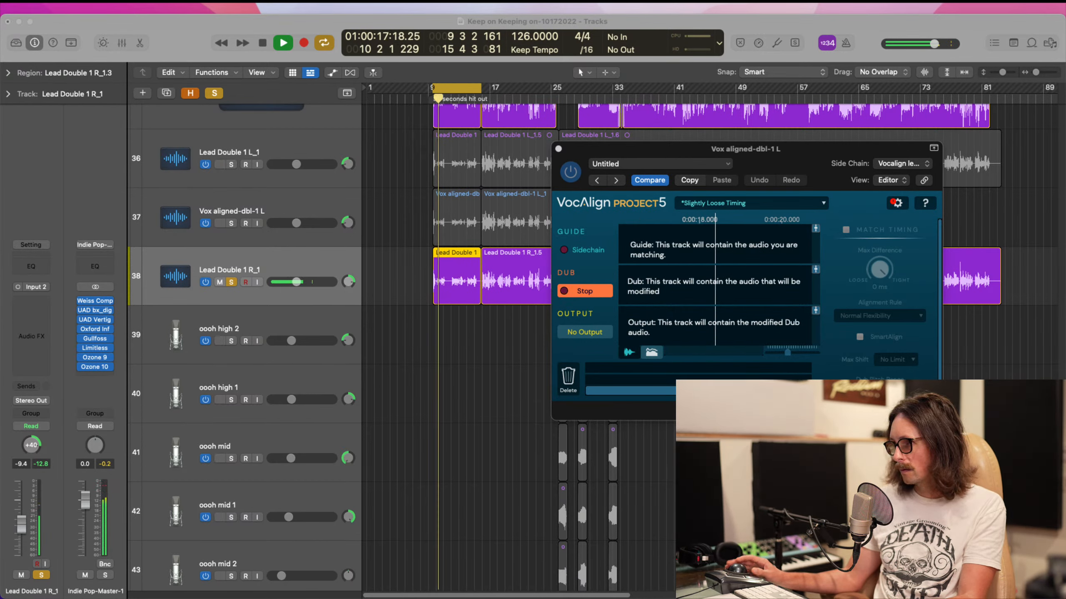
click(560, 445)
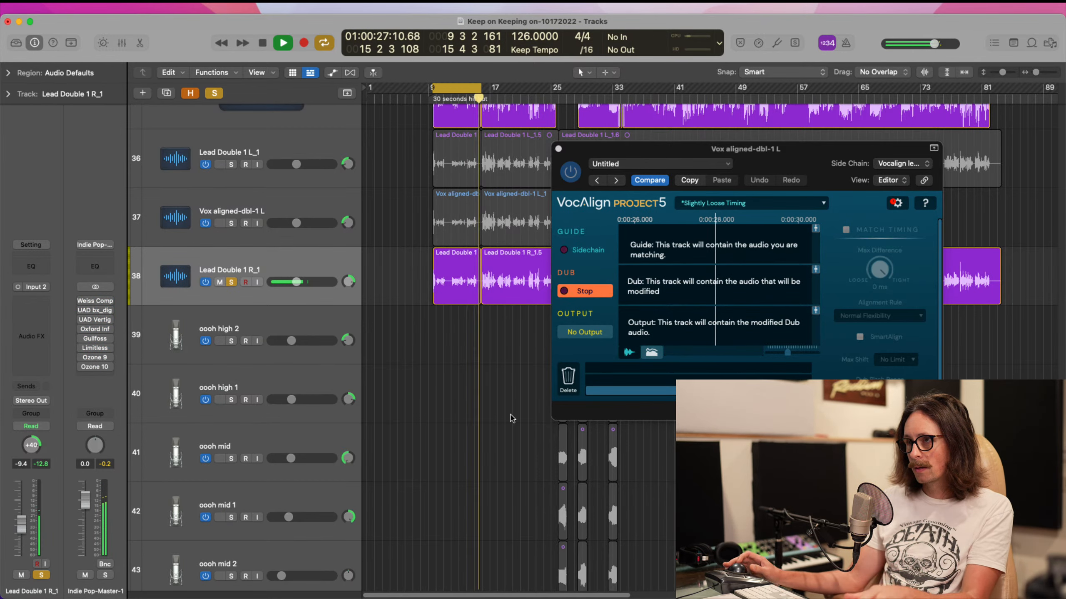
click(586, 291)
key(space)
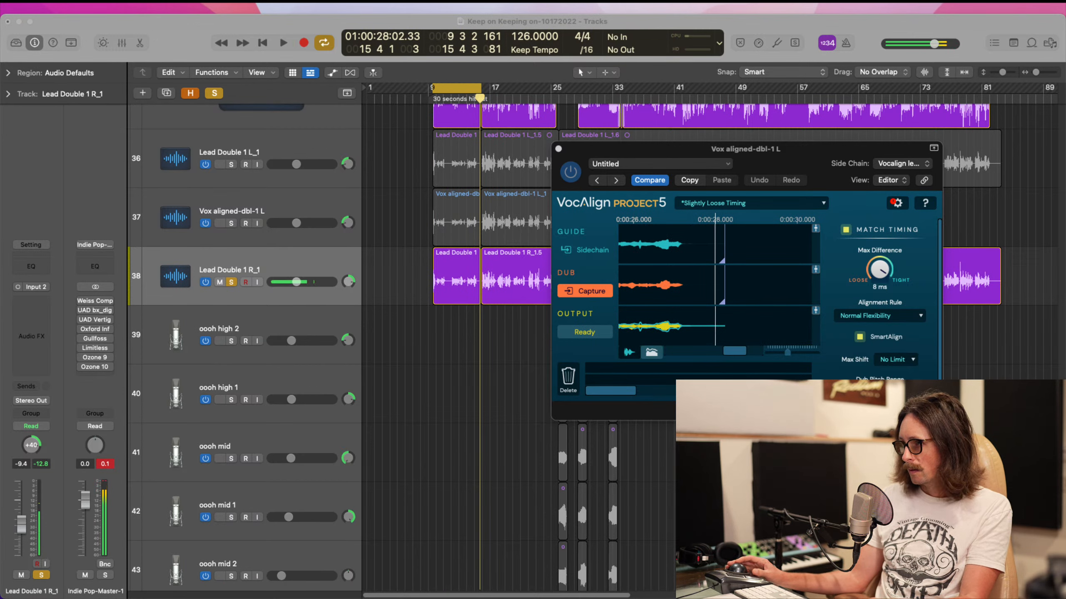
click(460, 455)
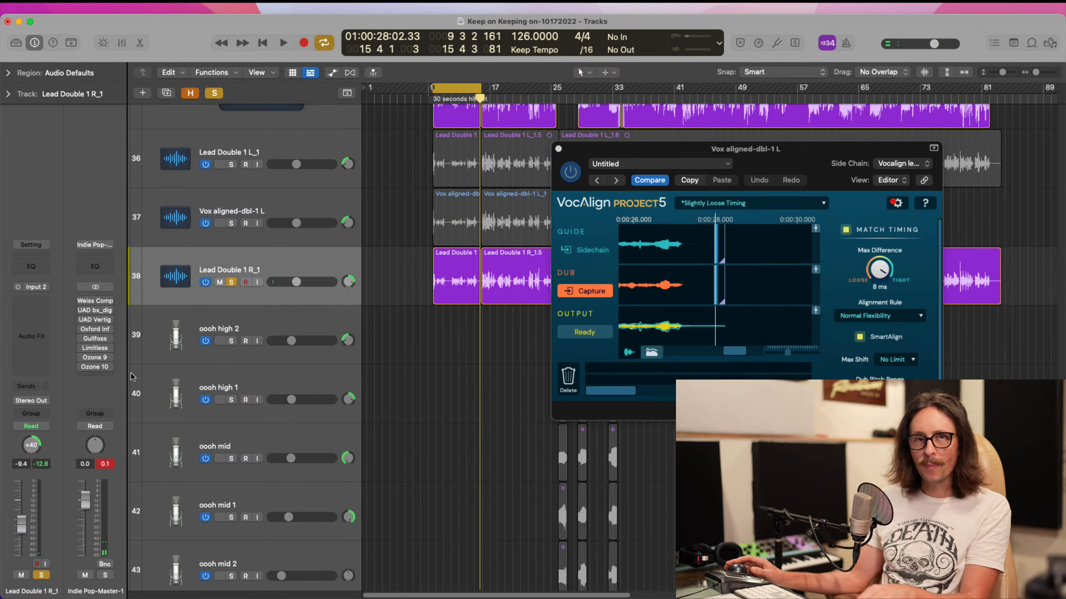
click(589, 291)
key(space)
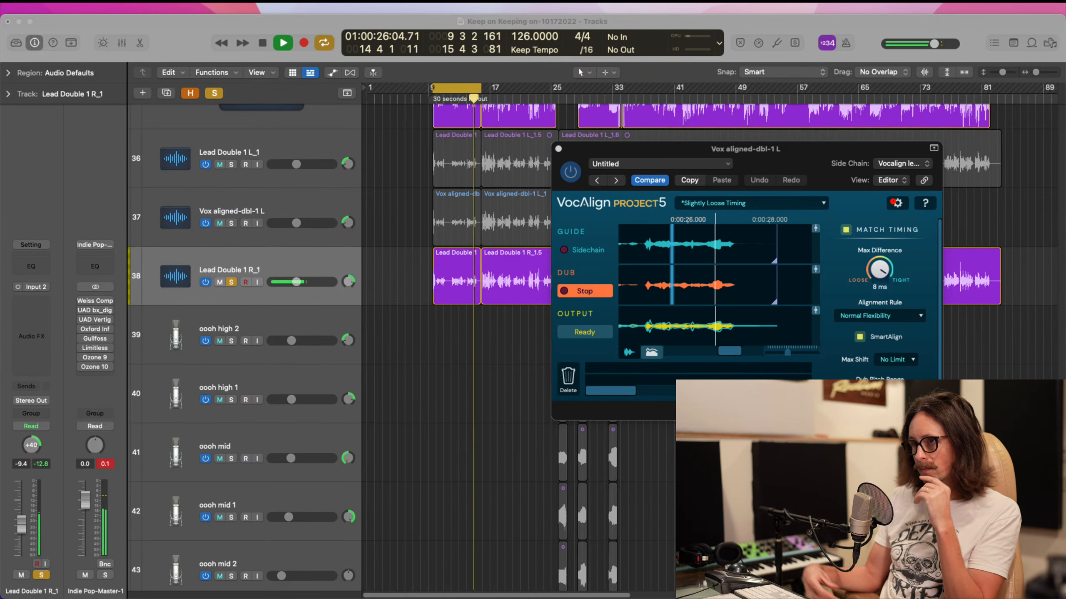
key(space)
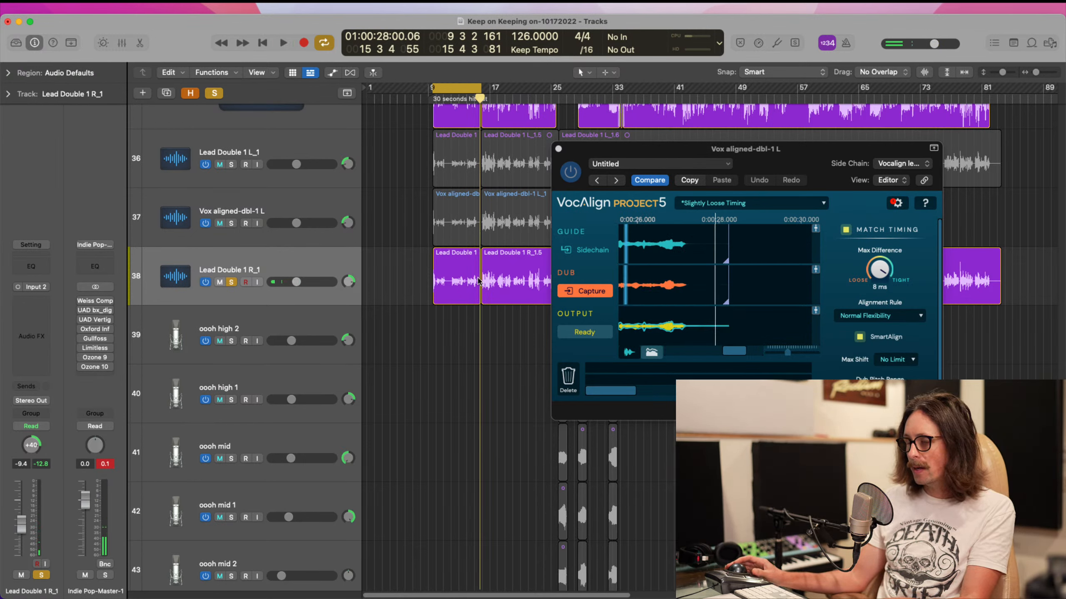
- Bounce the first Lead Double 1 R_1 region in place to a new track named "Vox Aligned-Dbl-1 R", leaving the source as is
click(451, 272)
right_click(451, 273)
click(459, 276)
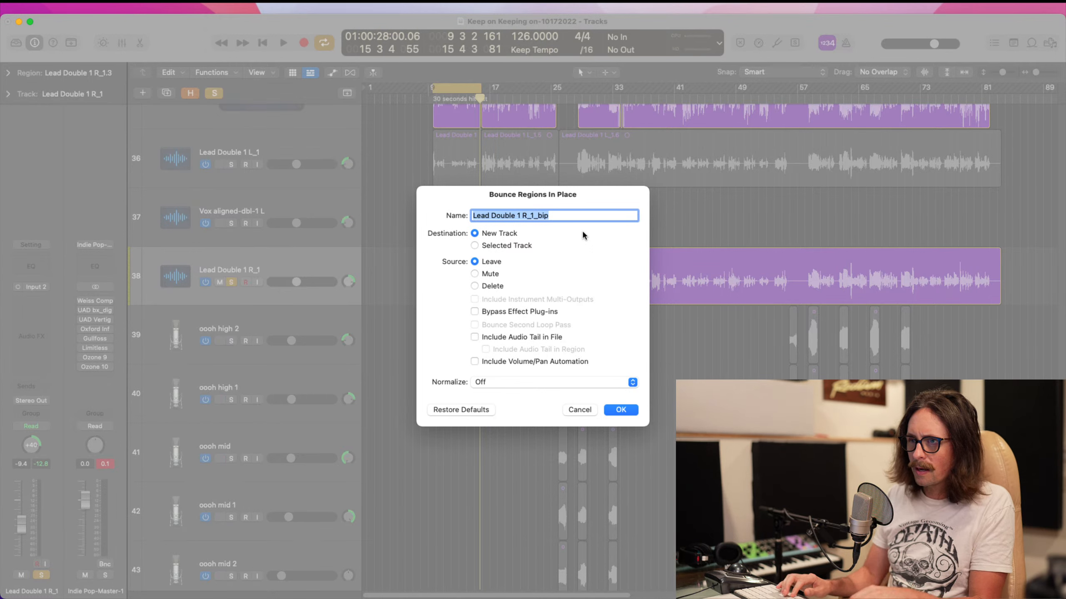
text(Vox Ali)
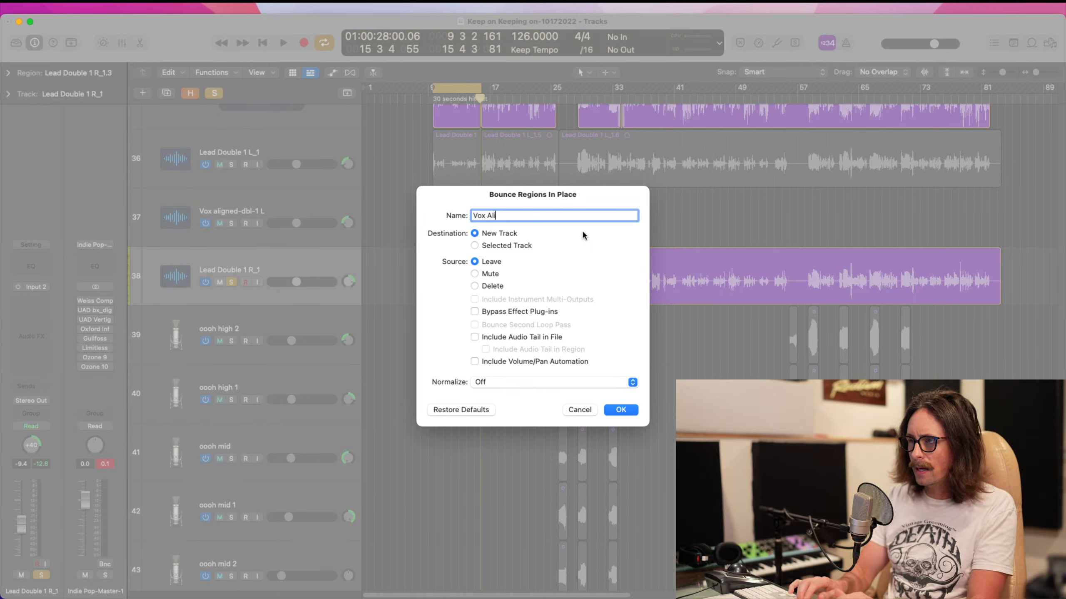
text(gned-)
text(Dbl)
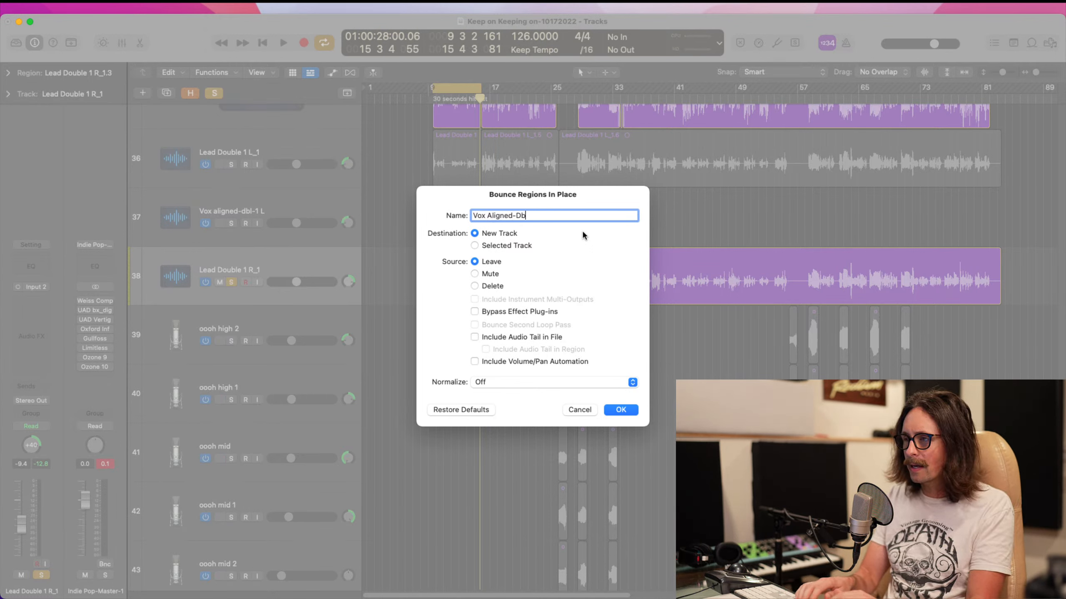
text(-)
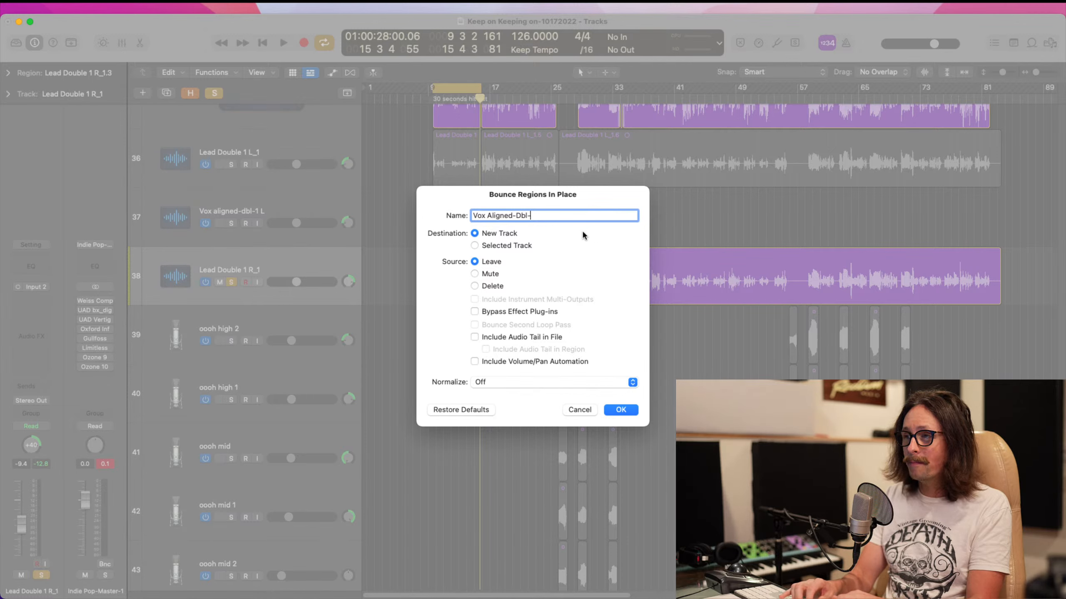
text(1)
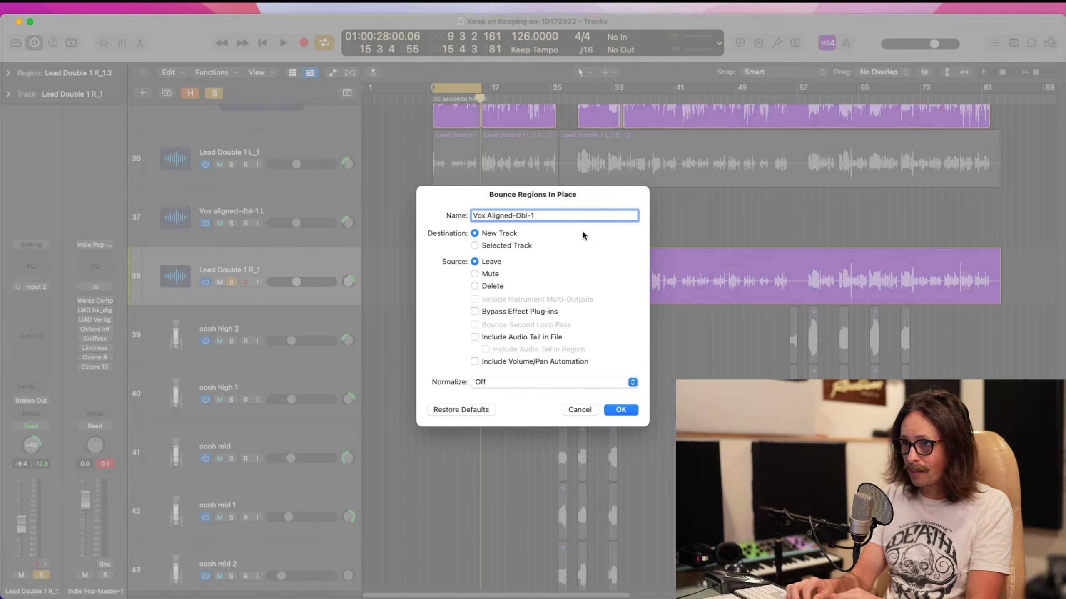
text( R)
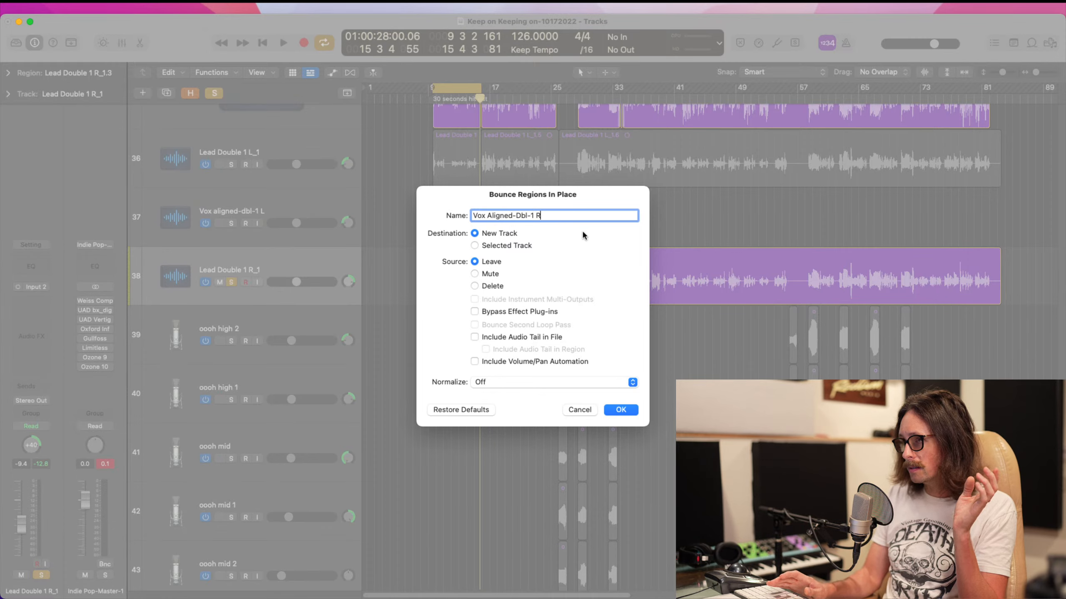
key(Return)
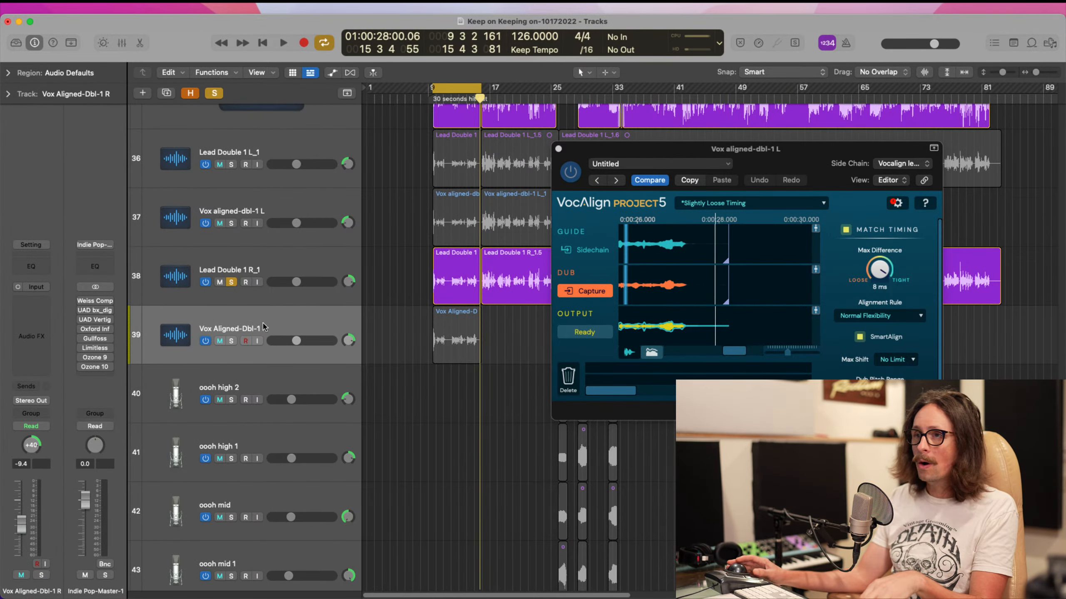
- Move the Vox Aligned-Dbl-1 R track above Lead Double 1 R_1, and solo both aligned double tracks instead of Lead Double 1 R_1
drag(263, 327, 274, 261)
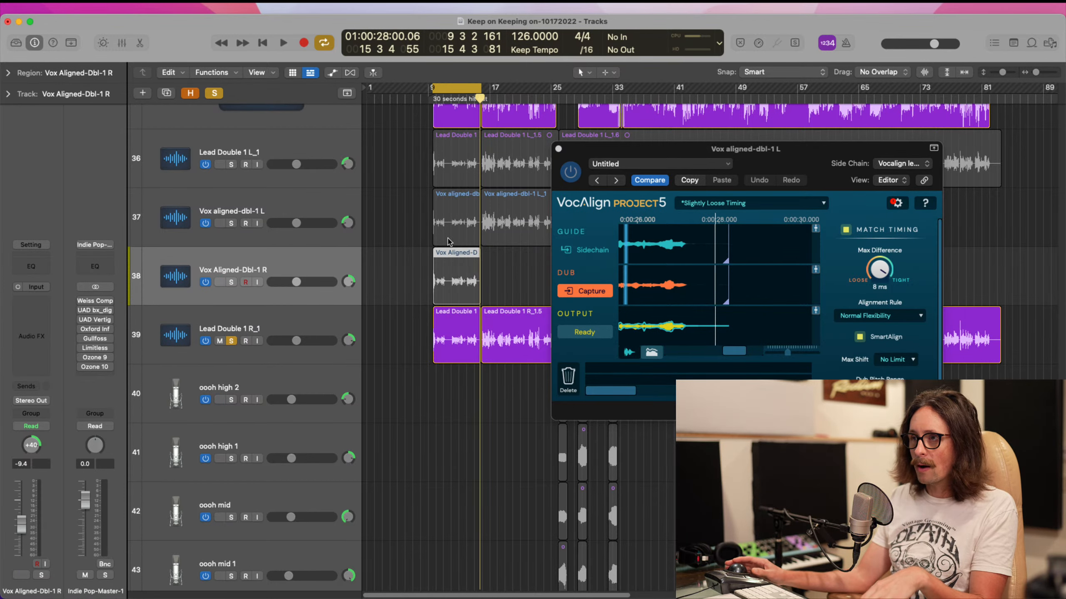
click(231, 341)
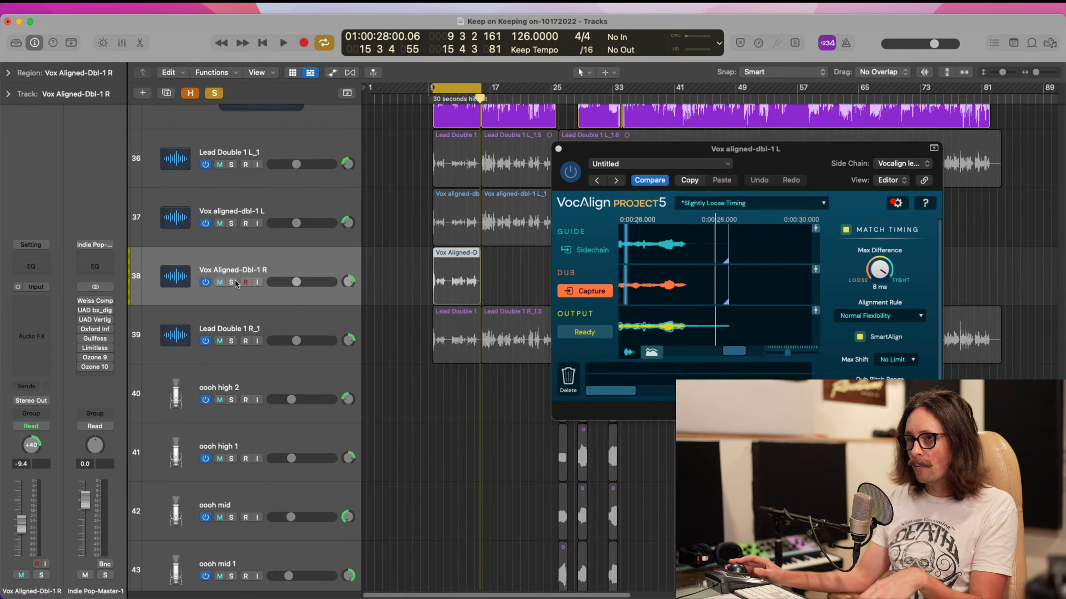
click(231, 283)
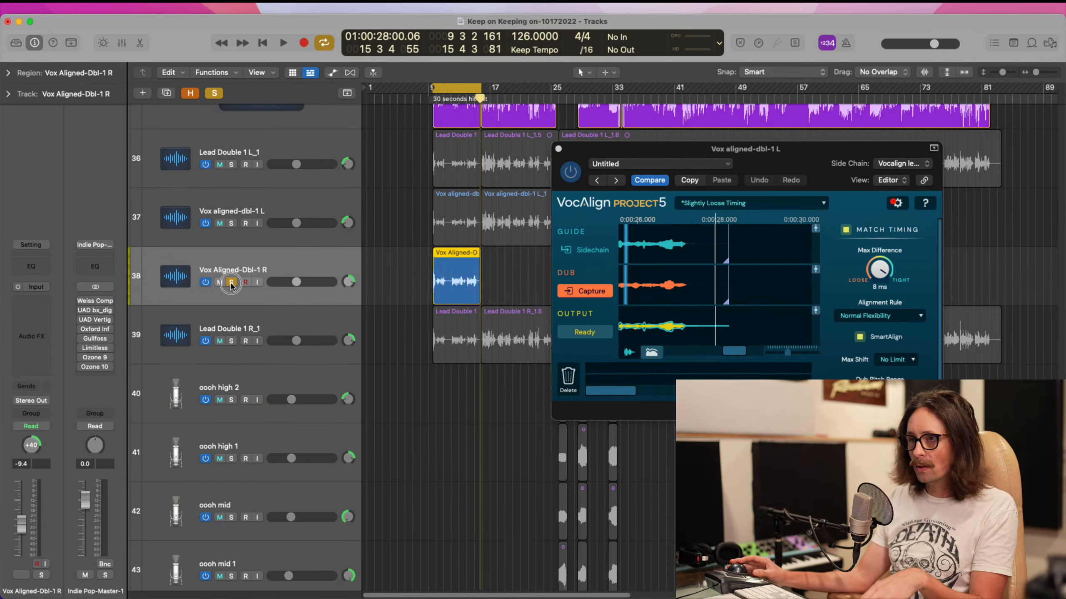
click(231, 223)
- Move the Vox aligned-dbl-1 L and Vox Aligned-Dbl-1 R tracks together above the Lead Double 1 L_1 track
scroll(421, 217, up, 2)
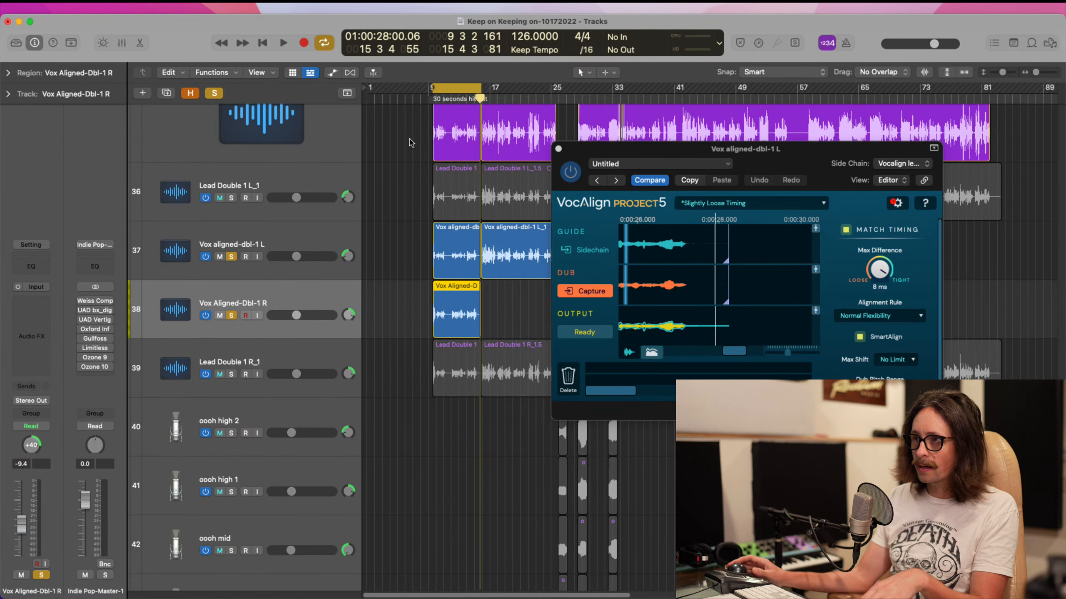
drag(421, 196, 529, 391)
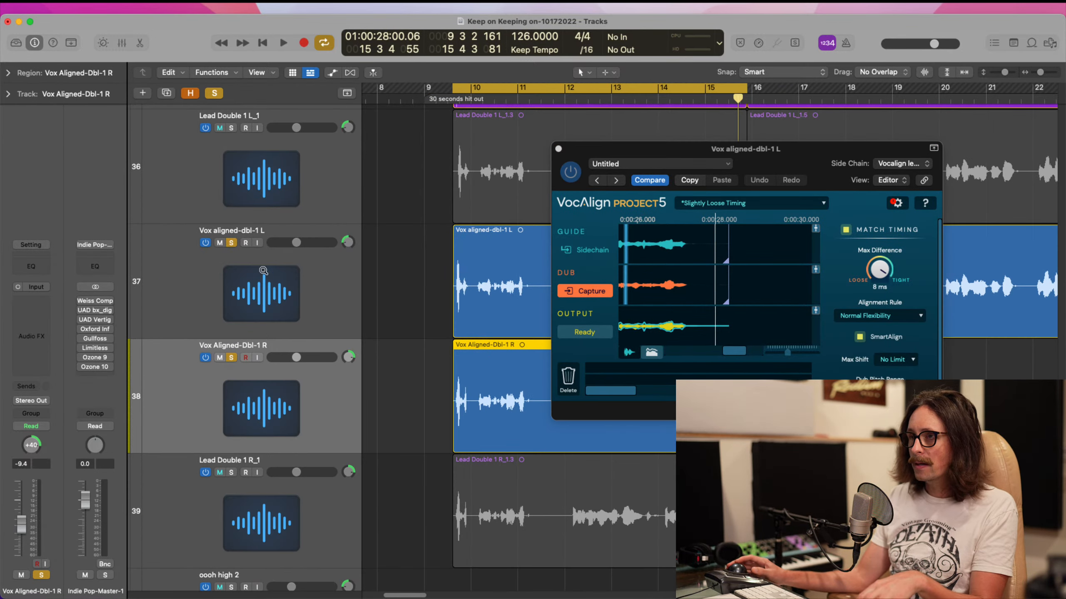
click(251, 259)
shift+click(302, 360)
drag(290, 279, 291, 156)
scroll(474, 219, up, 8)
ctrl+alt+click(437, 299)
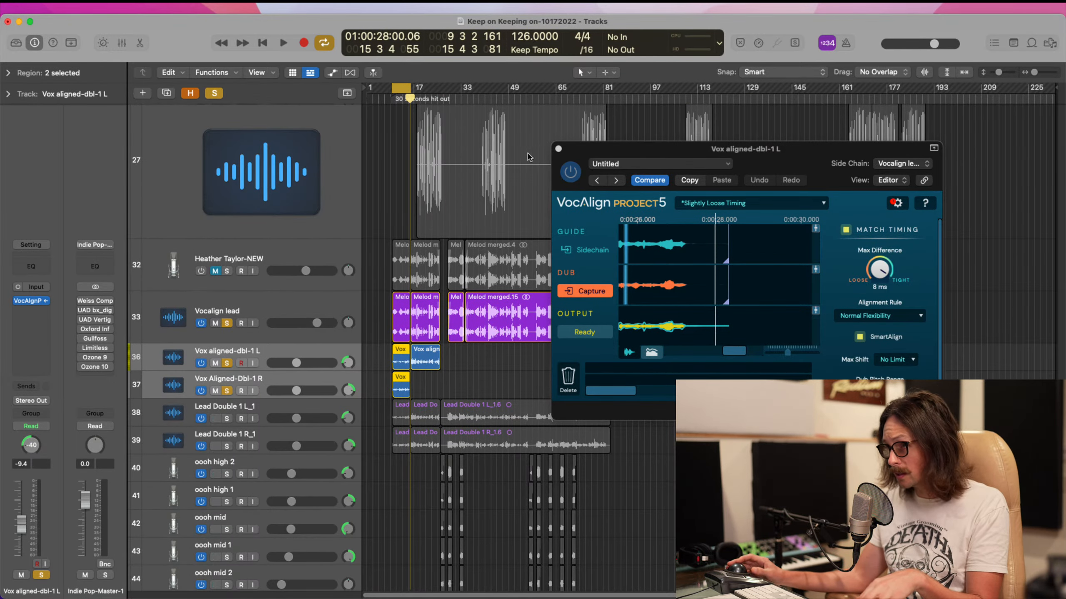
- Close the VocAlign window and remove the VocAlign plug-in from the Vocalign lead and Vox aligned-dbl-1 L tracks
click(558, 149)
drag(386, 292, 479, 478)
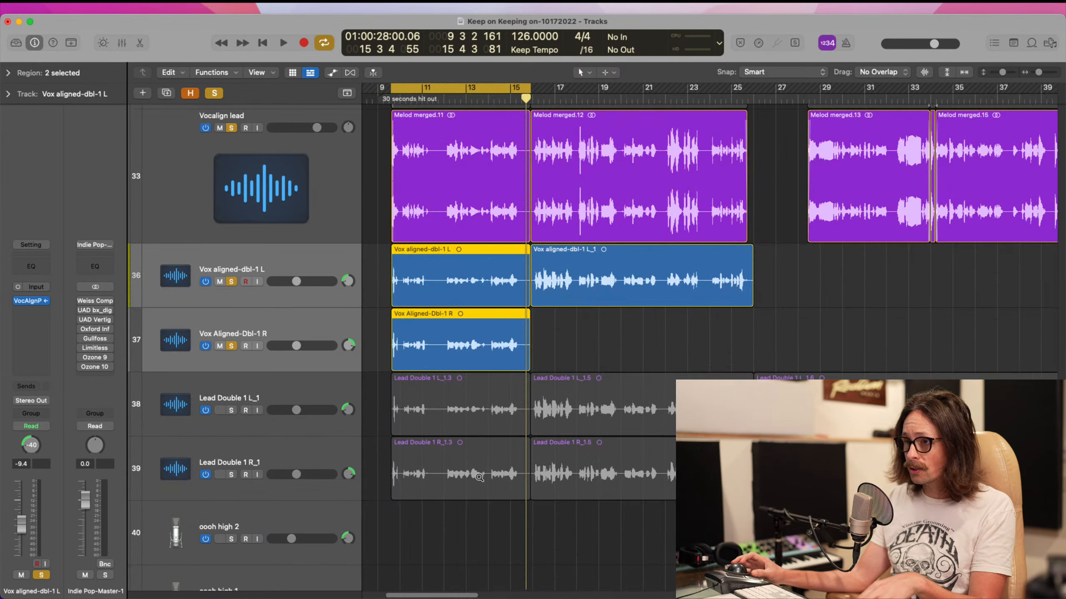
click(266, 175)
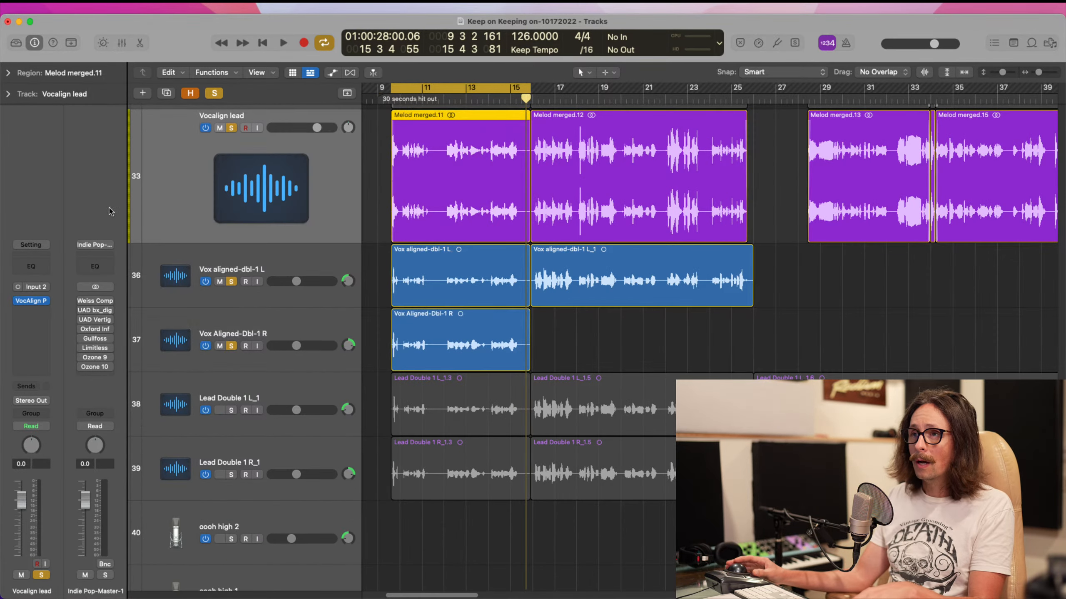
click(46, 301)
click(81, 295)
click(219, 267)
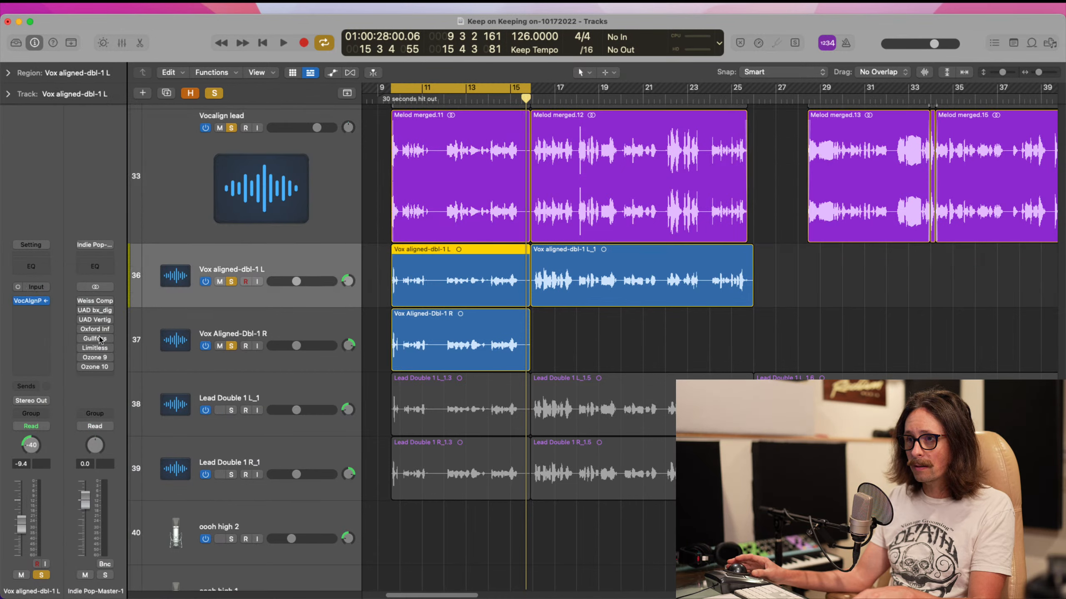
click(46, 301)
click(81, 294)
click(264, 342)
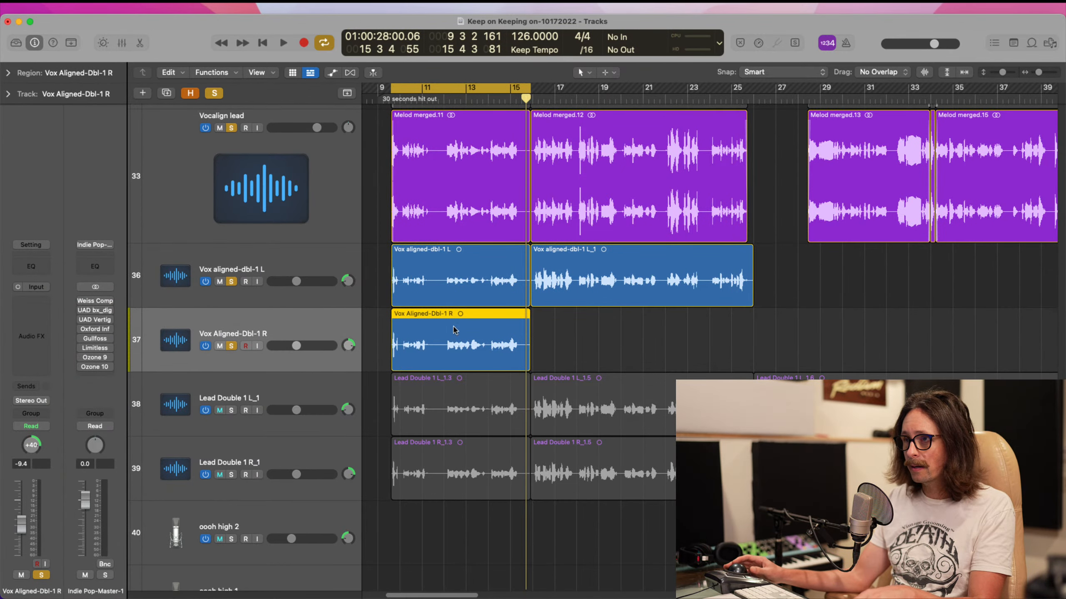
- Examine the opening word's waveform at sample level, comparing Vocalign lead with both aligned doubles against the playhead at the first peak
scroll(453, 330, down, 1)
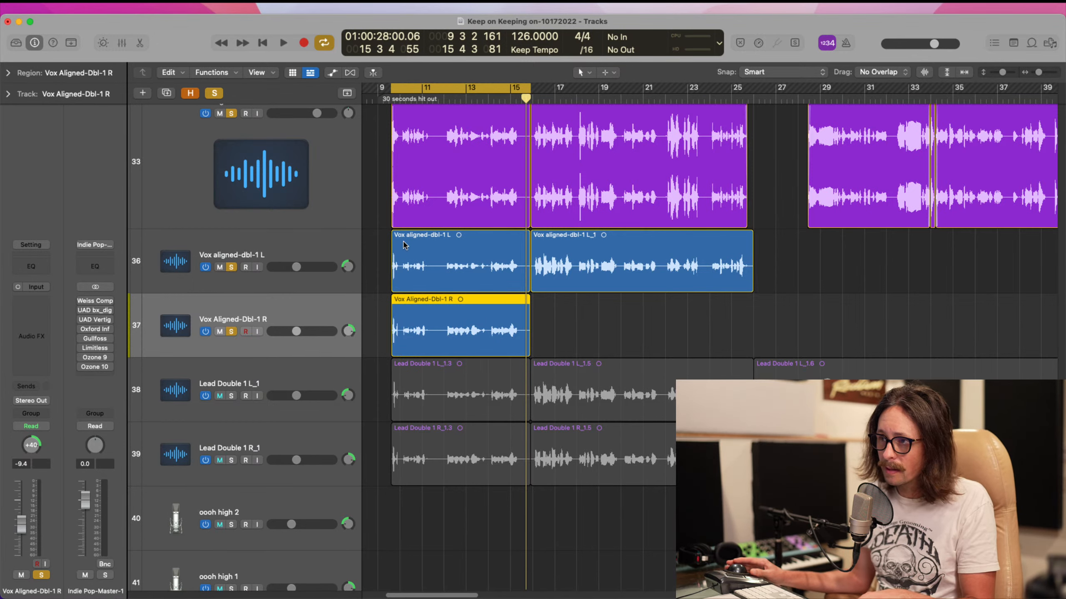
click(421, 241)
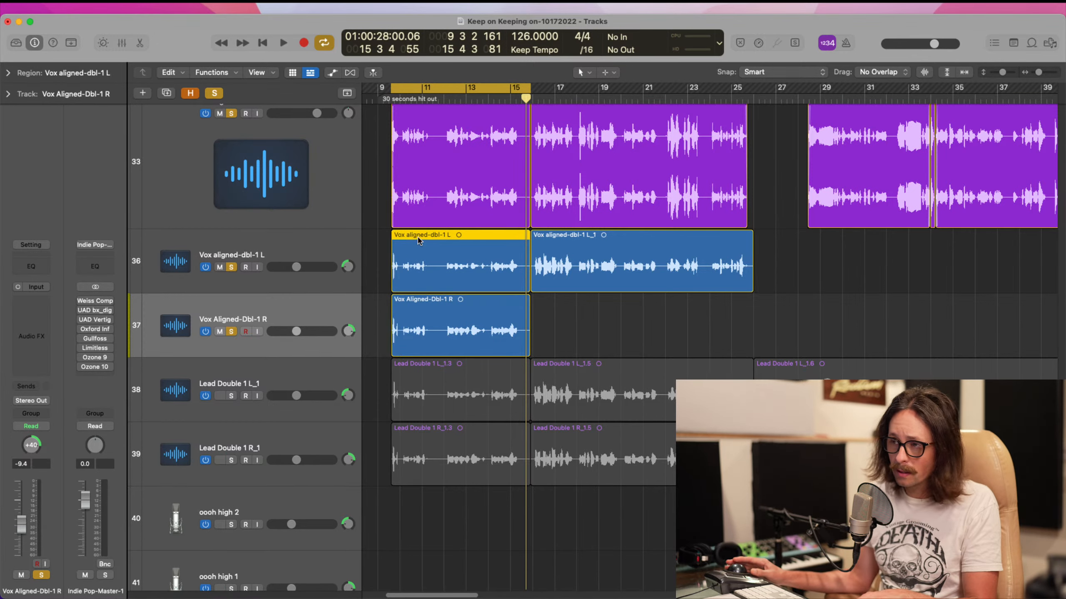
click(434, 322)
drag(413, 124, 380, 357)
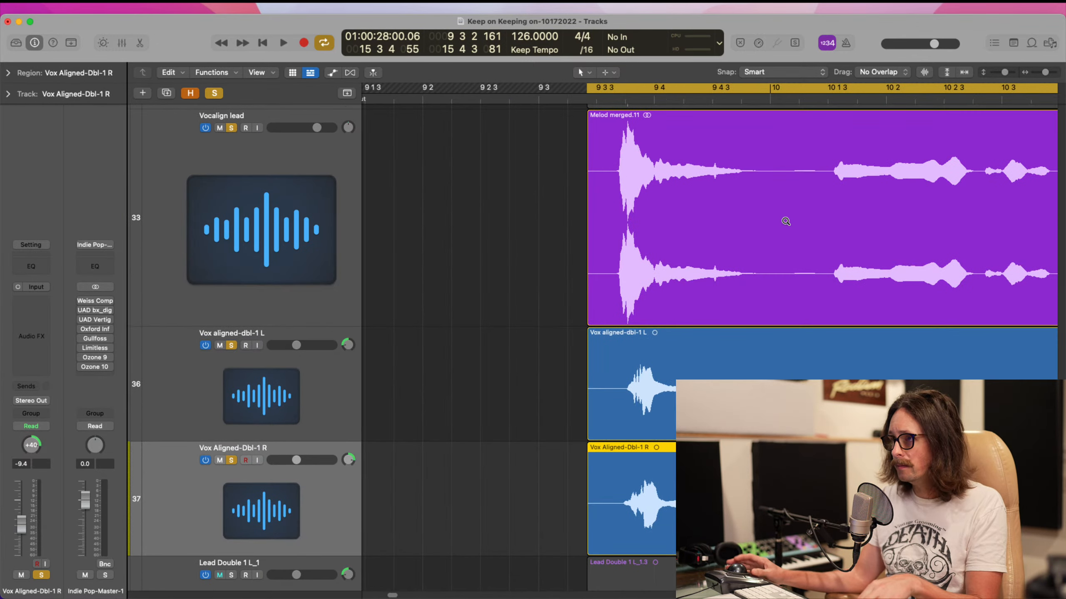
drag(786, 221, 609, 479)
scroll(518, 458, left, 3)
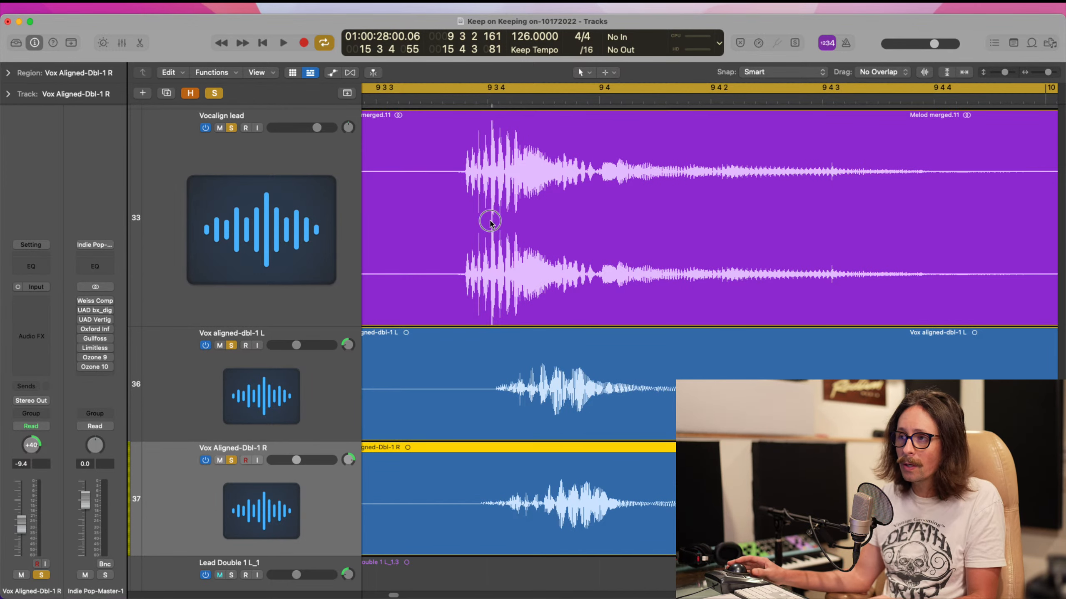
drag(490, 221, 631, 437)
drag(462, 239, 607, 532)
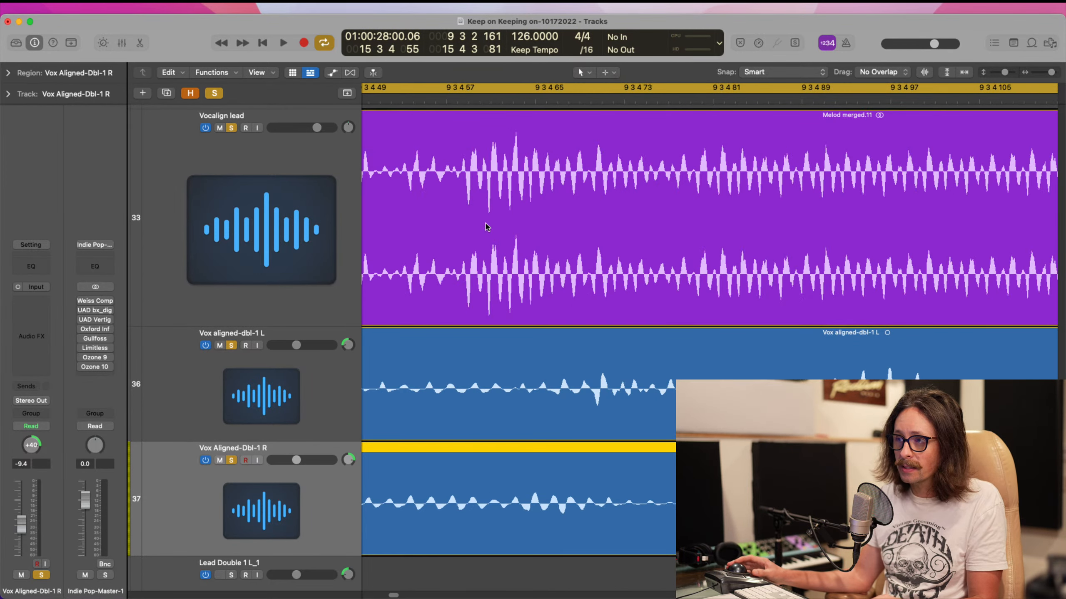
drag(576, 220, 635, 424)
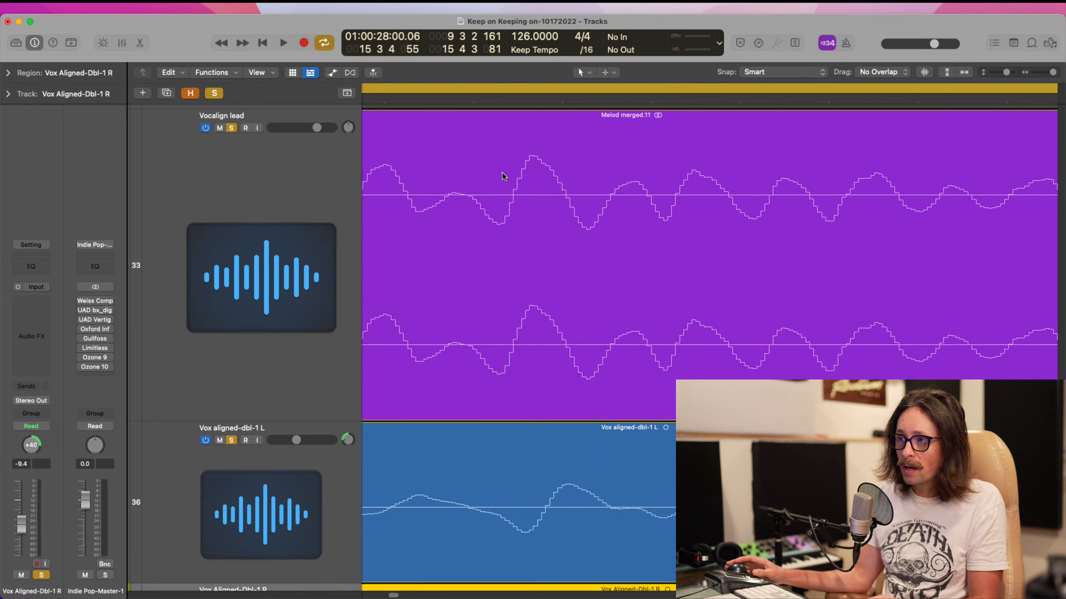
scroll(507, 252, up, 3)
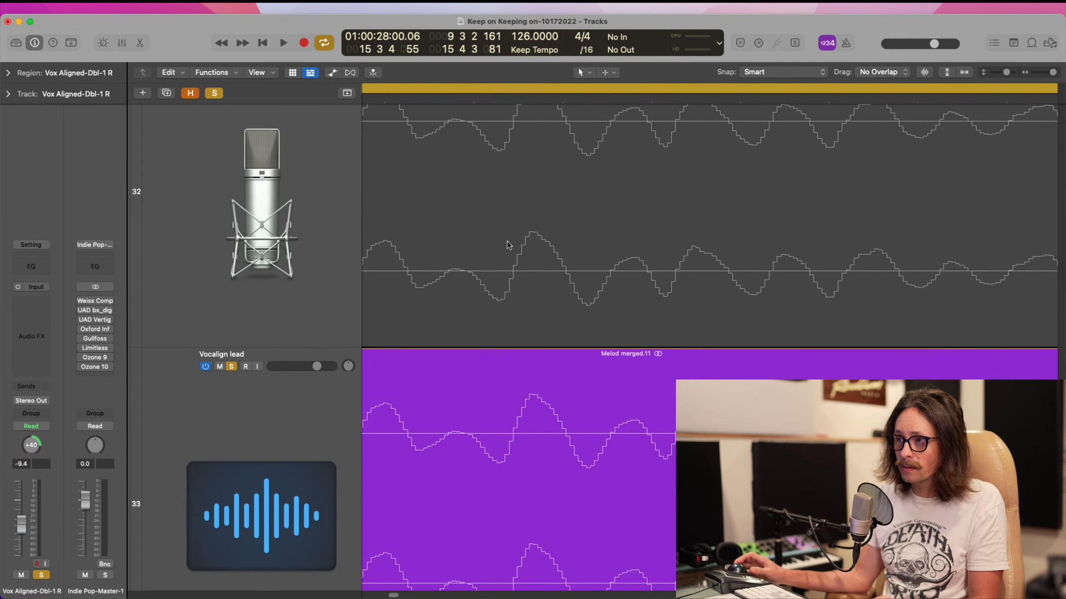
scroll(516, 344, down, 2)
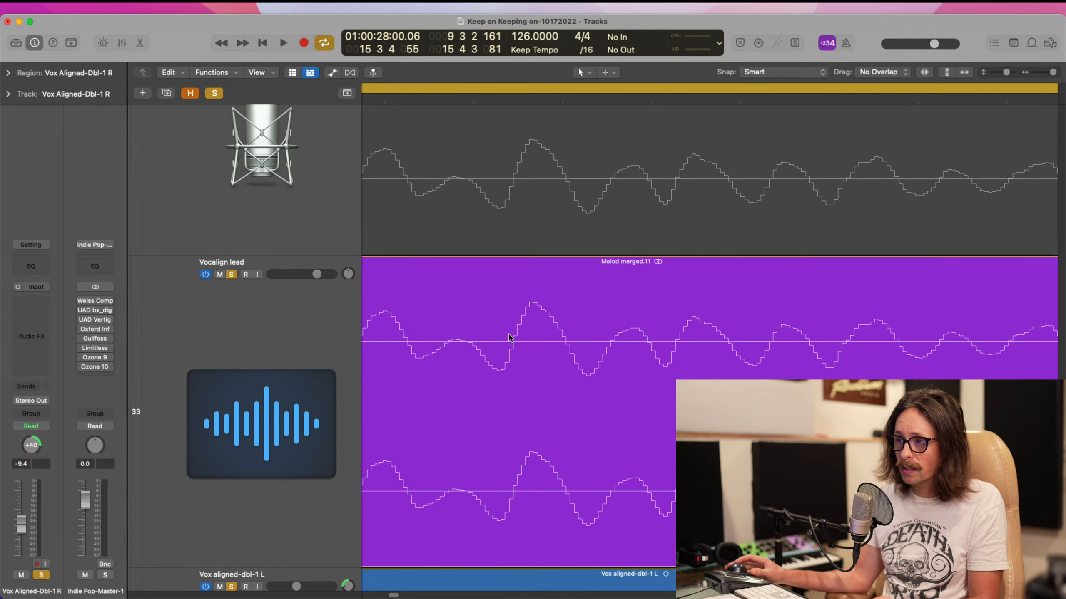
drag(485, 89, 510, 98)
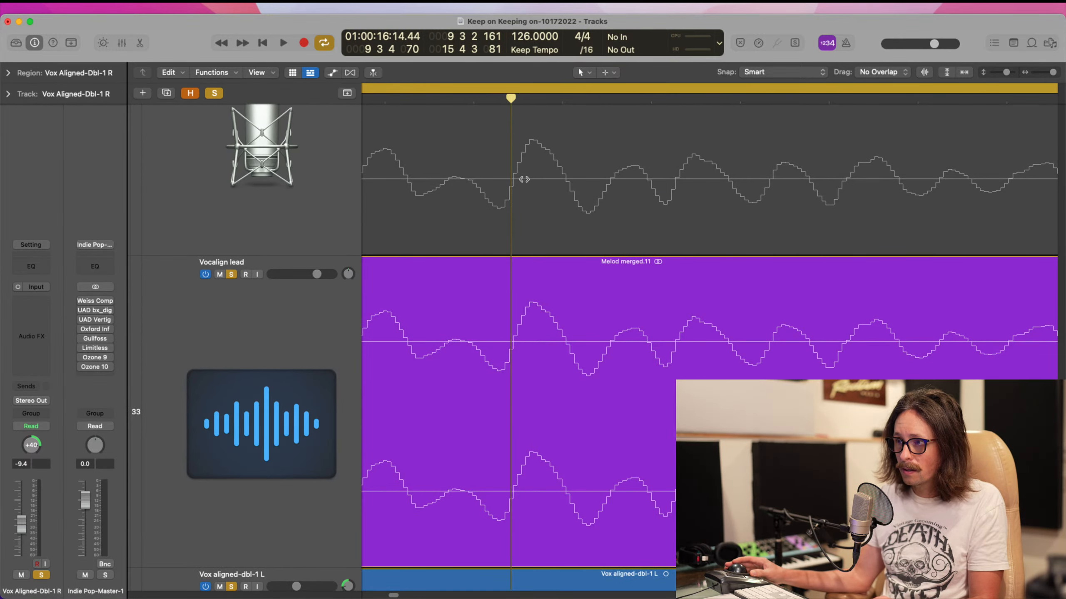
scroll(549, 333, down, 6)
scroll(548, 329, down, 3)
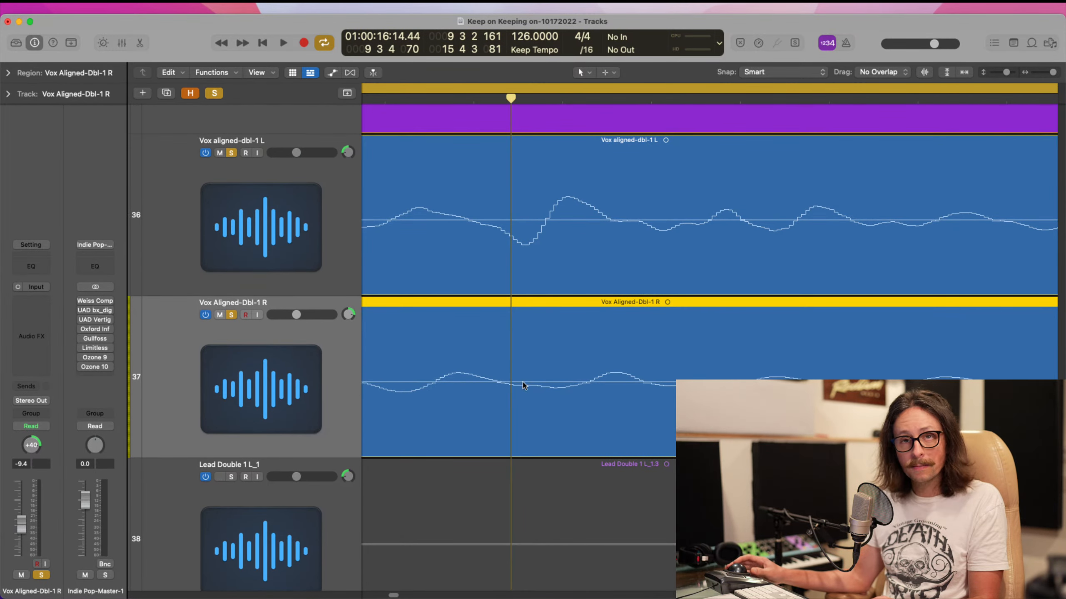
scroll(522, 369, down, 7)
- Compare the first section's waveforms across Vocalign lead, the two aligned doubles and the original Lead Double 1 tracks
key(super+Up)
key(super+Up)
key(super+Up)
key(super+Up)
key(super+Left)
key(super+Left)
key(super+Left)
key(super+Left)
key(super+Left)
key(super+Left)
key(super+Left)
key(super+Left)
key(super+Left)
key(super+Left)
scroll(613, 240, up, 5)
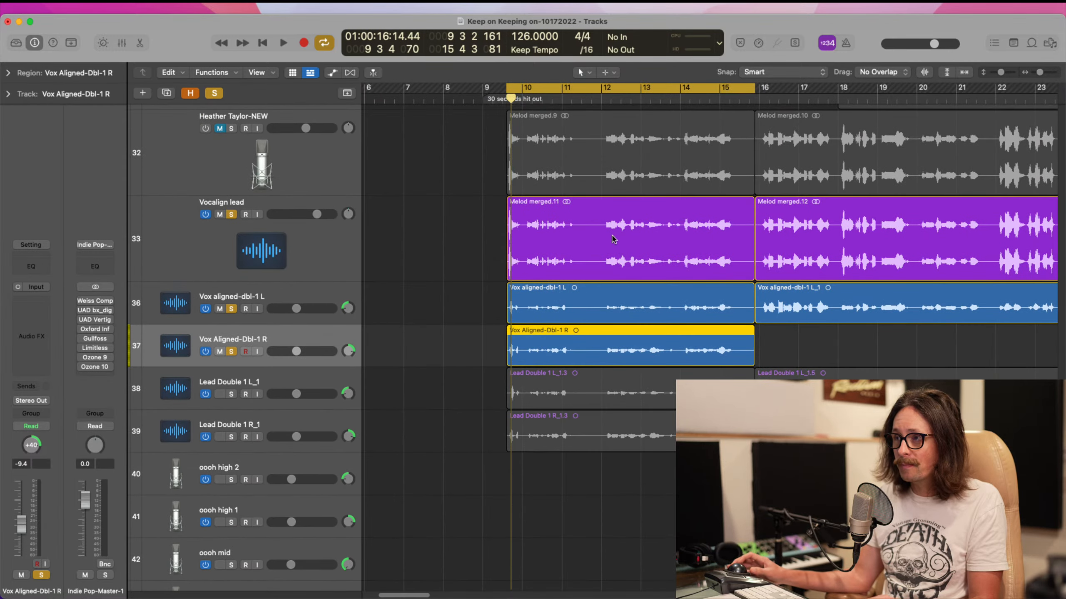
drag(462, 219, 619, 432)
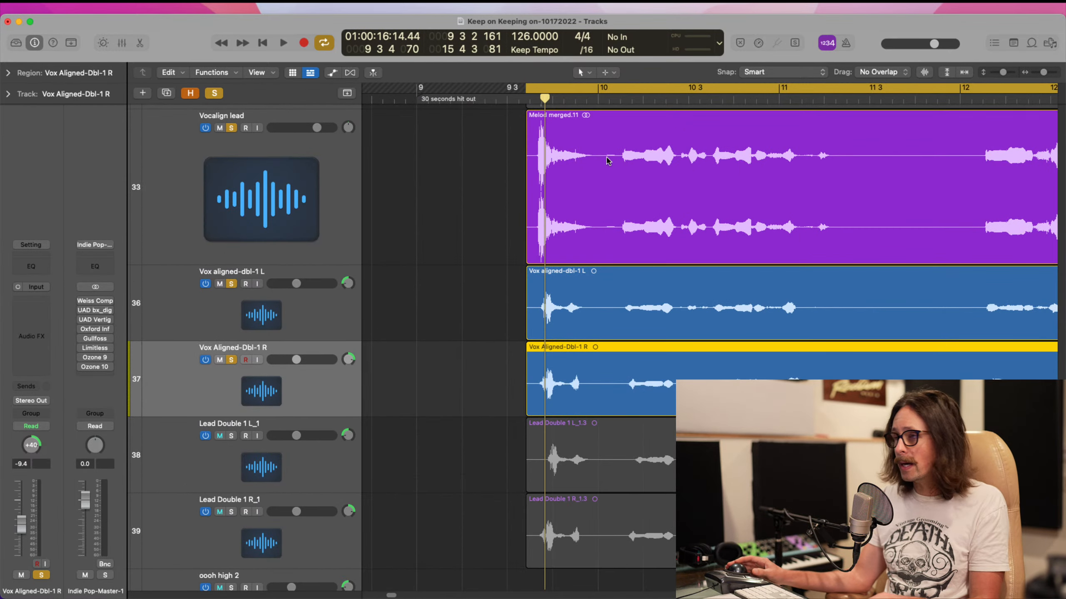
drag(605, 159, 721, 371)
ctrl+alt+click(546, 341)
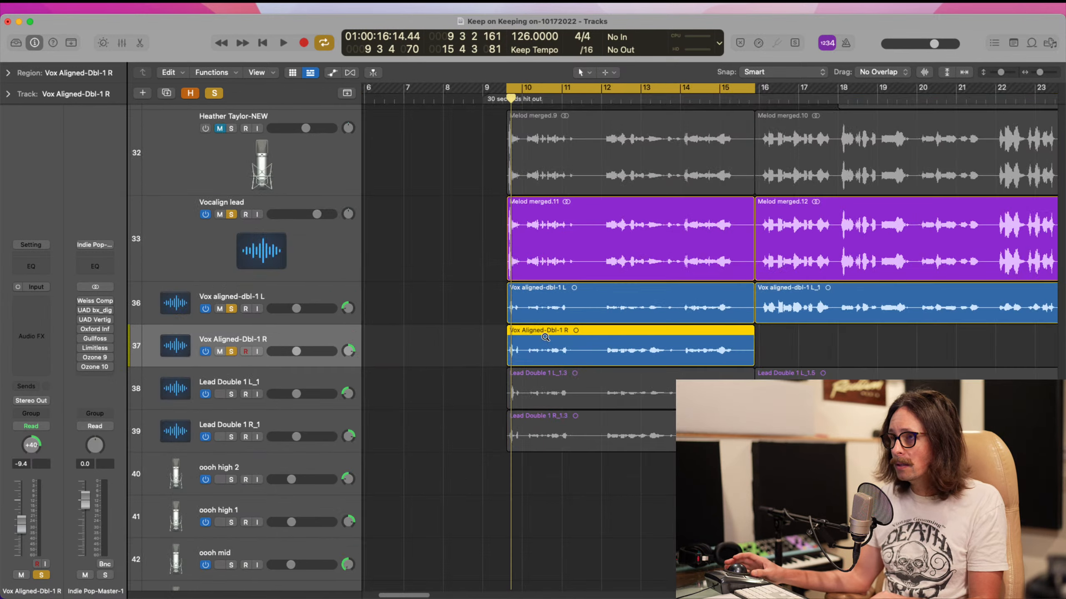
shift+click(276, 244)
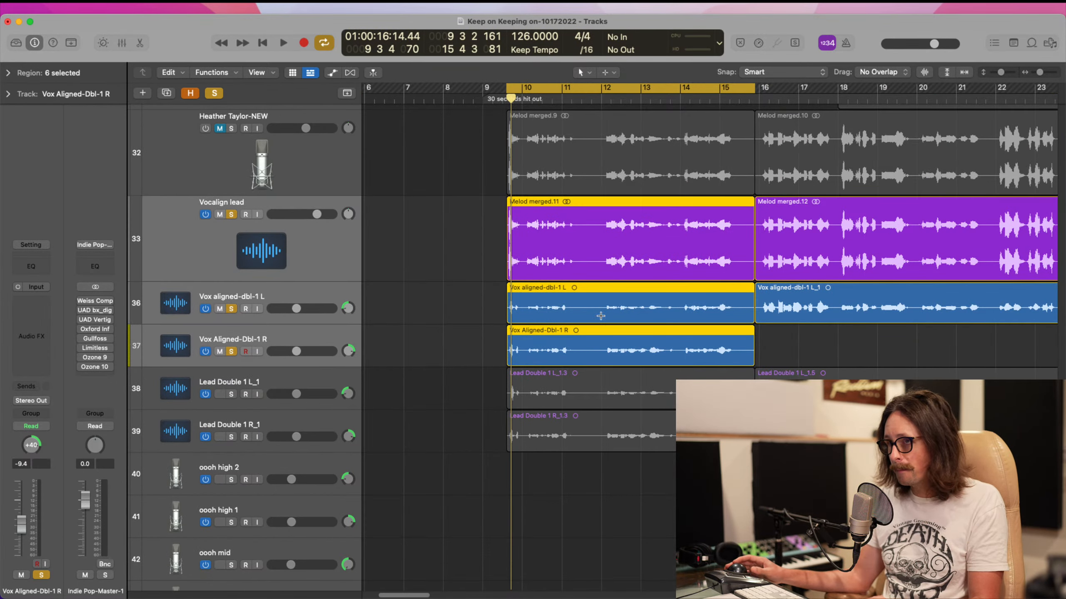
click(504, 546)
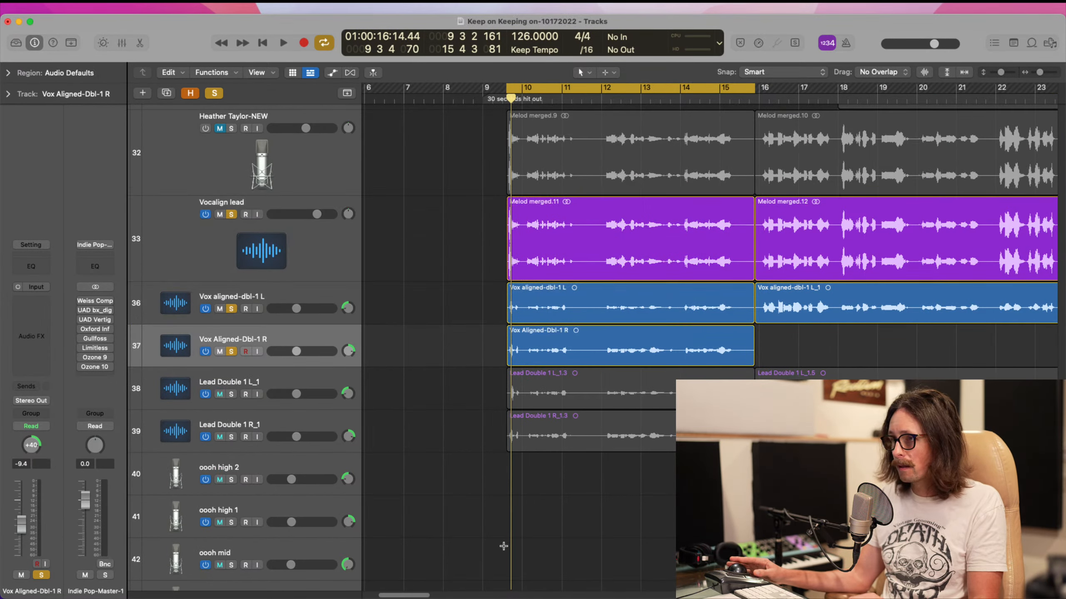
- Switch the master channel's plug-ins back on and play the cycled section with Vocalign lead and both aligned doubles soloed
alt+click(81, 301)
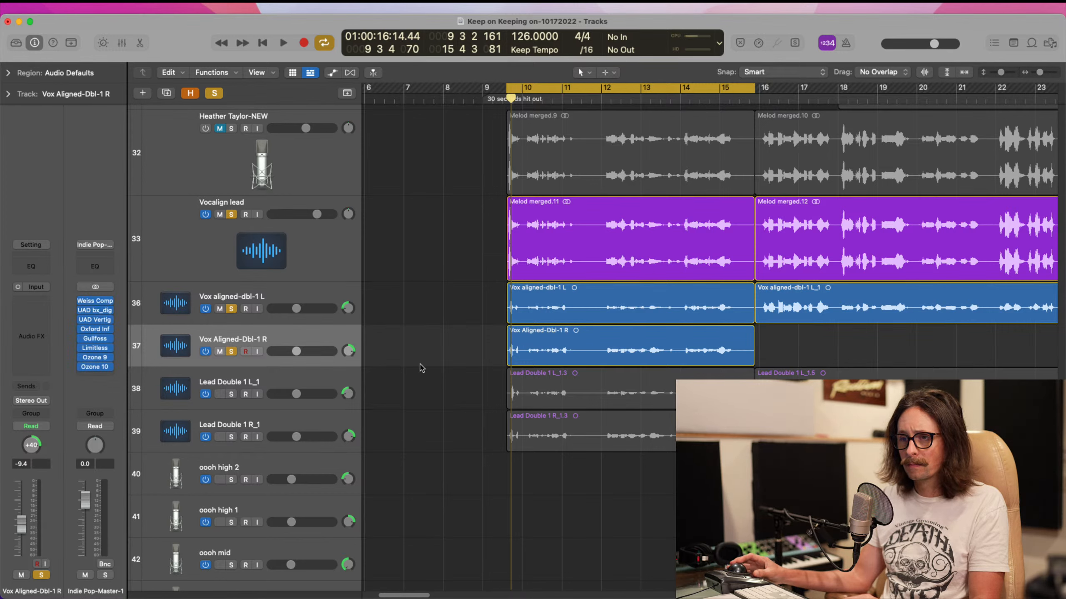
key(space)
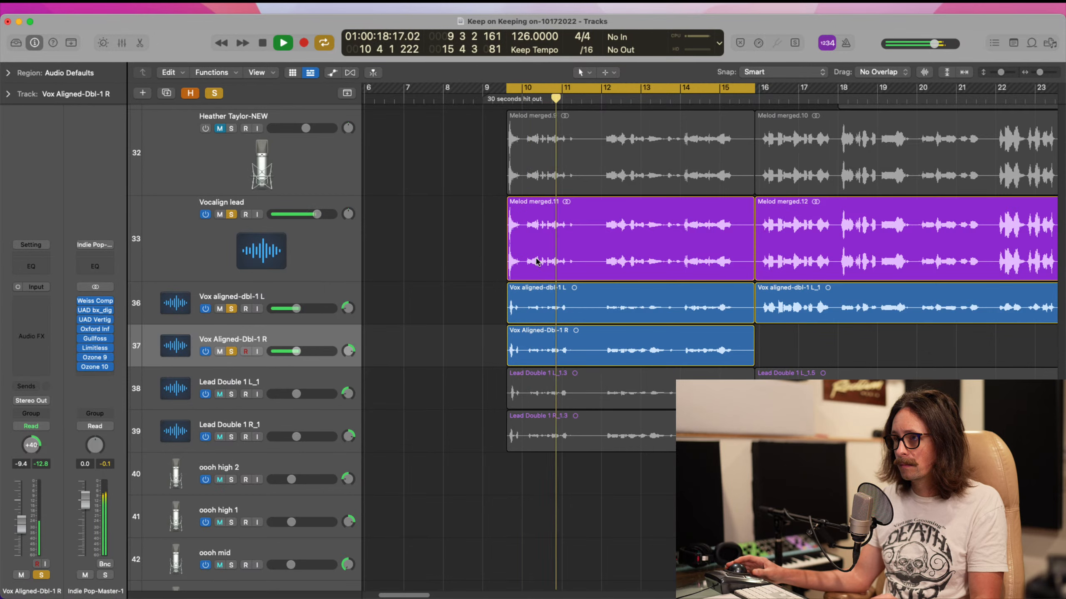
click(528, 271)
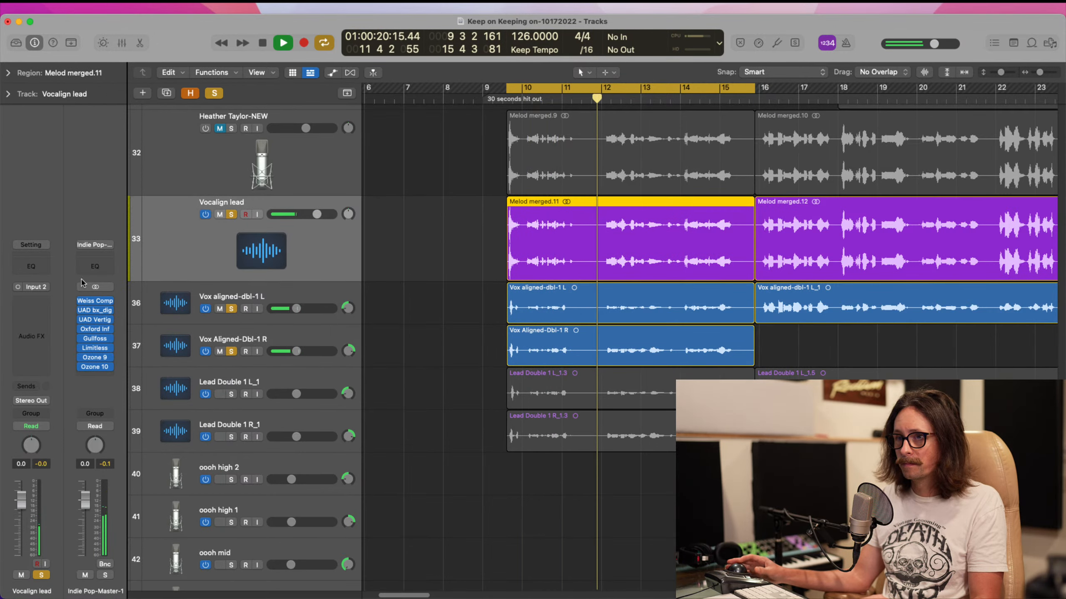
ctrl+alt+click(522, 393)
ctrl+alt+click(522, 394)
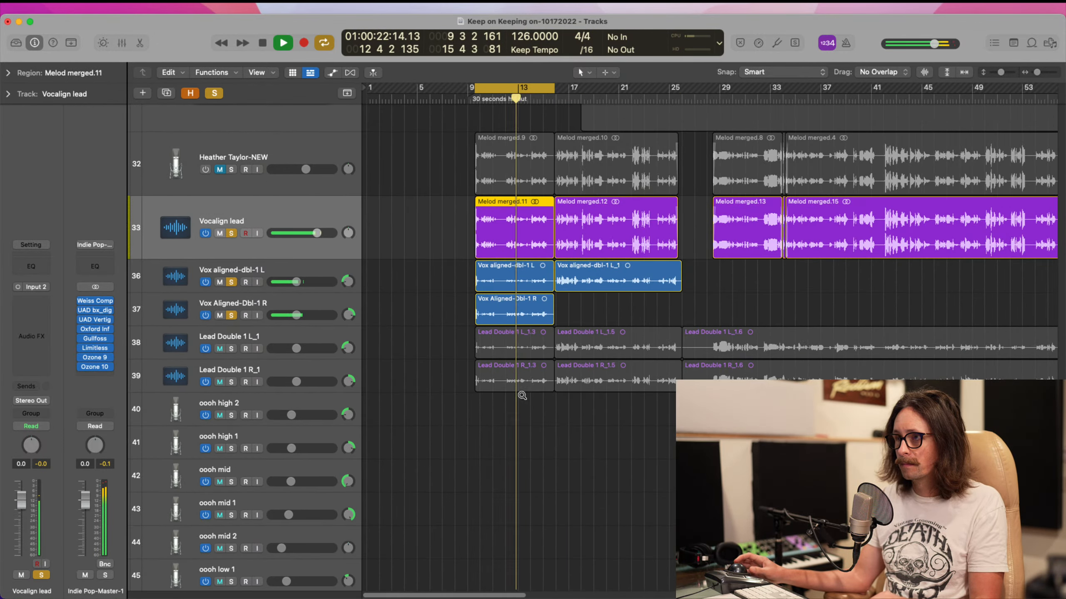
ctrl+alt+click(530, 382)
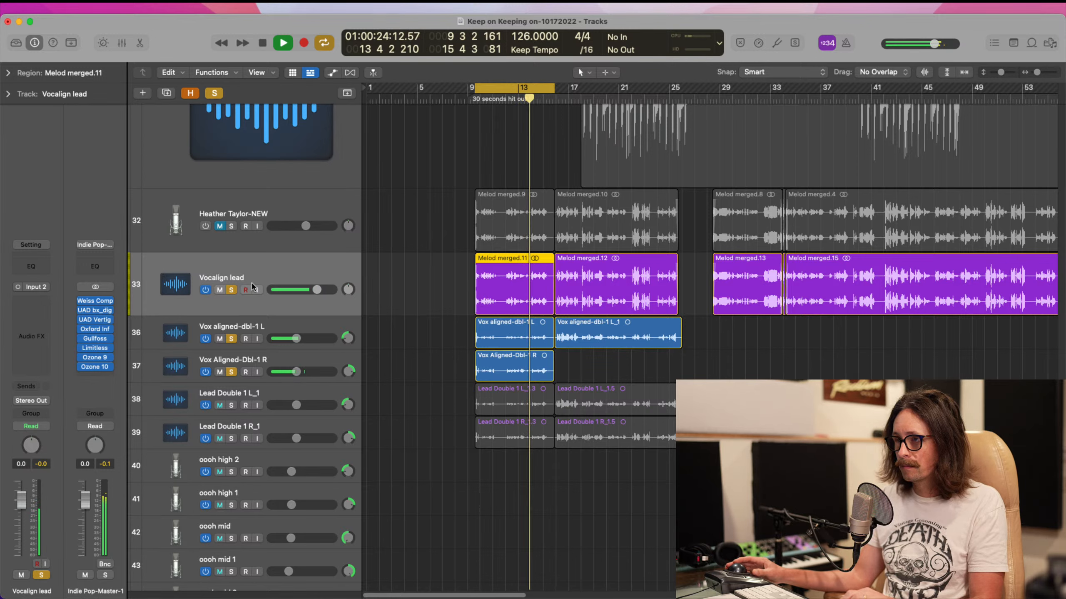
key(space)
- Mute Vocalign lead, turn on and solo the original lead vocal track above it instead, and play the first section with the aligned doubles
click(231, 290)
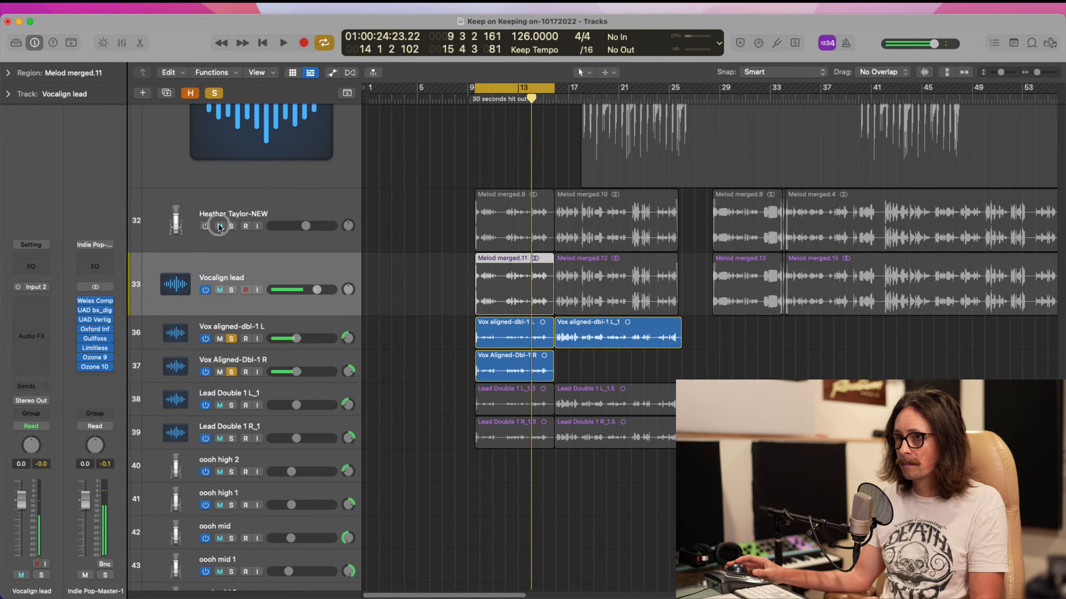
click(205, 226)
click(246, 200)
click(245, 262)
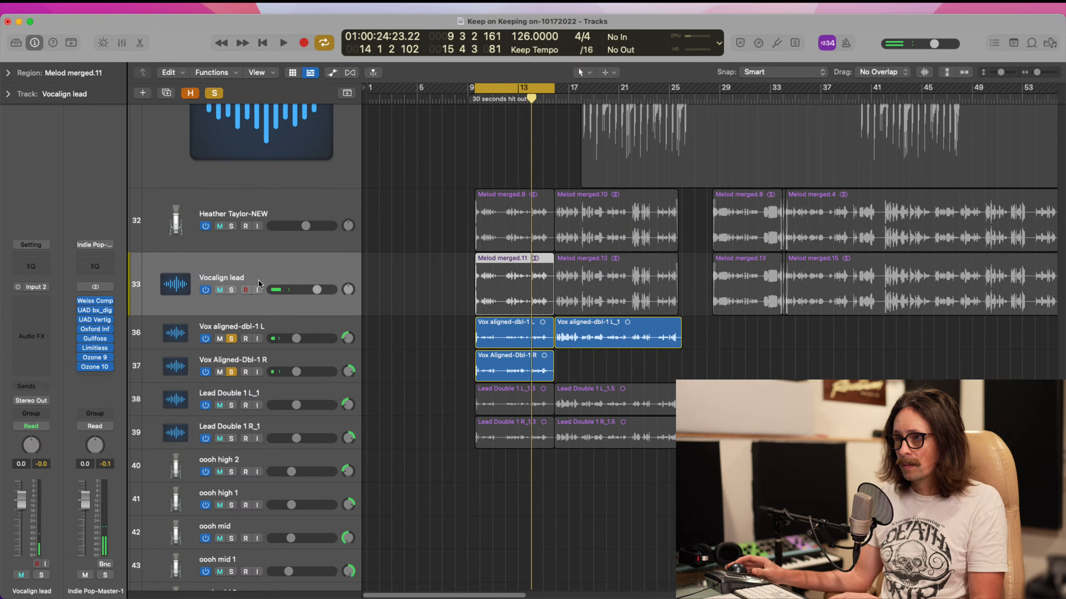
key(shift+Return)
click(231, 226)
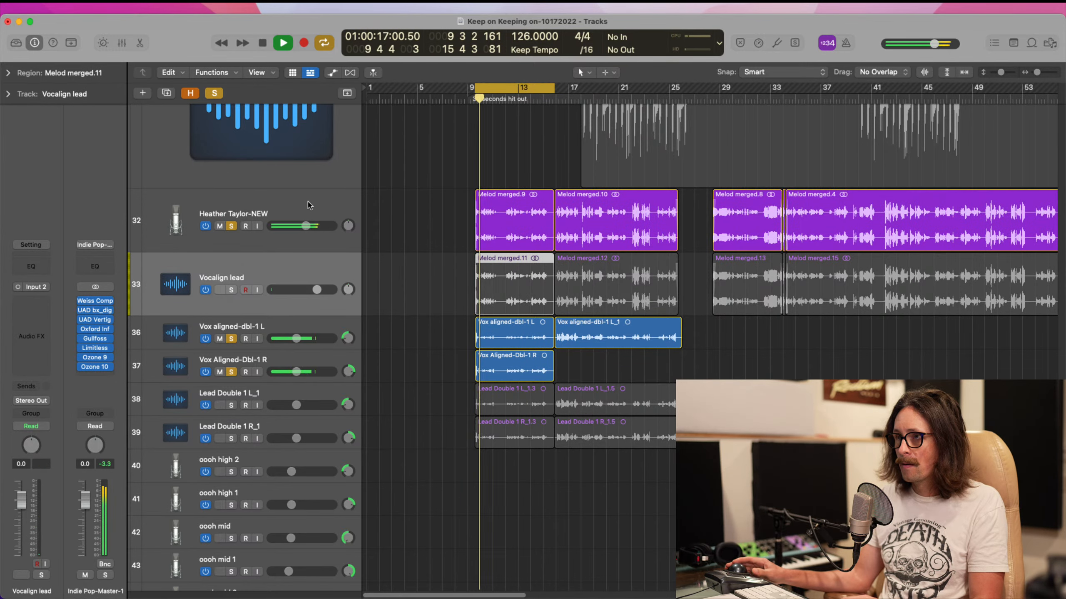
key(space)
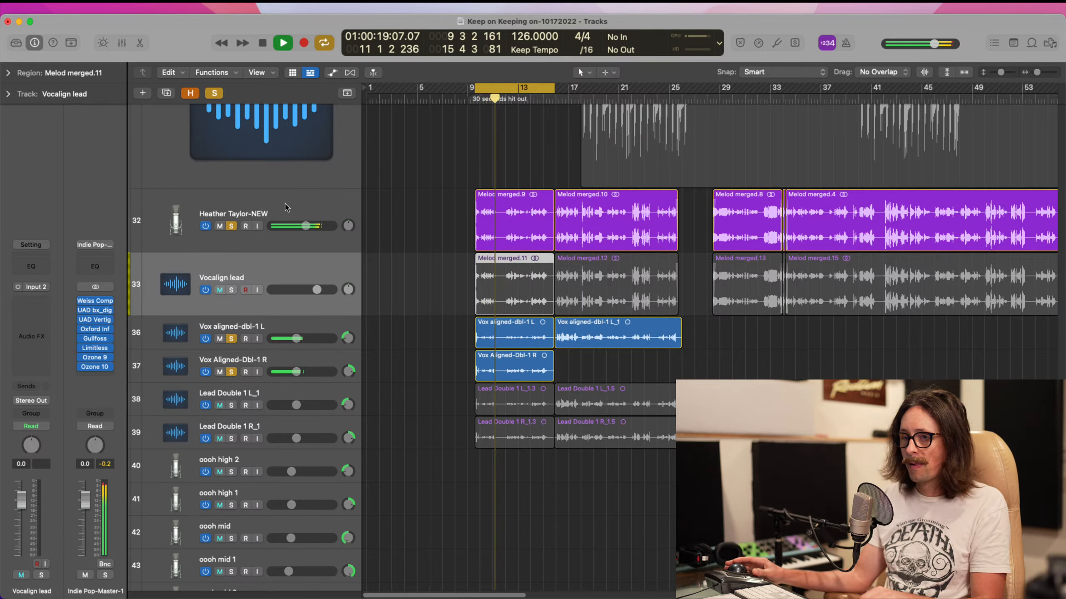
- Clear all solos, keep Vocalign lead muted, and turn off the Vocalign lead, Lead Double 1 L_1 and Lead Double 1 R_1 tracks
click(231, 226)
click(219, 290)
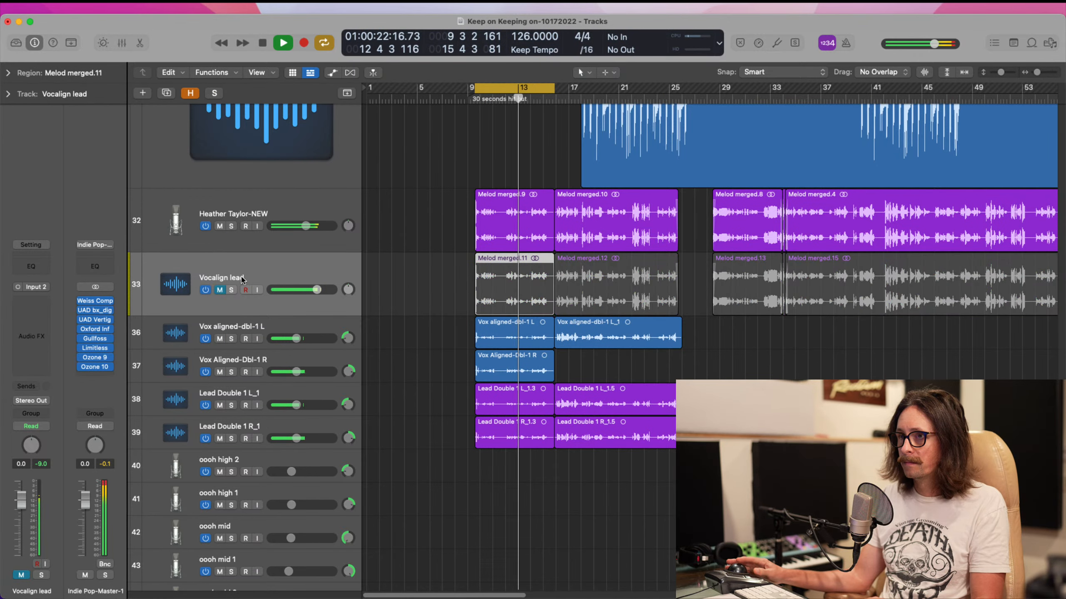
click(205, 290)
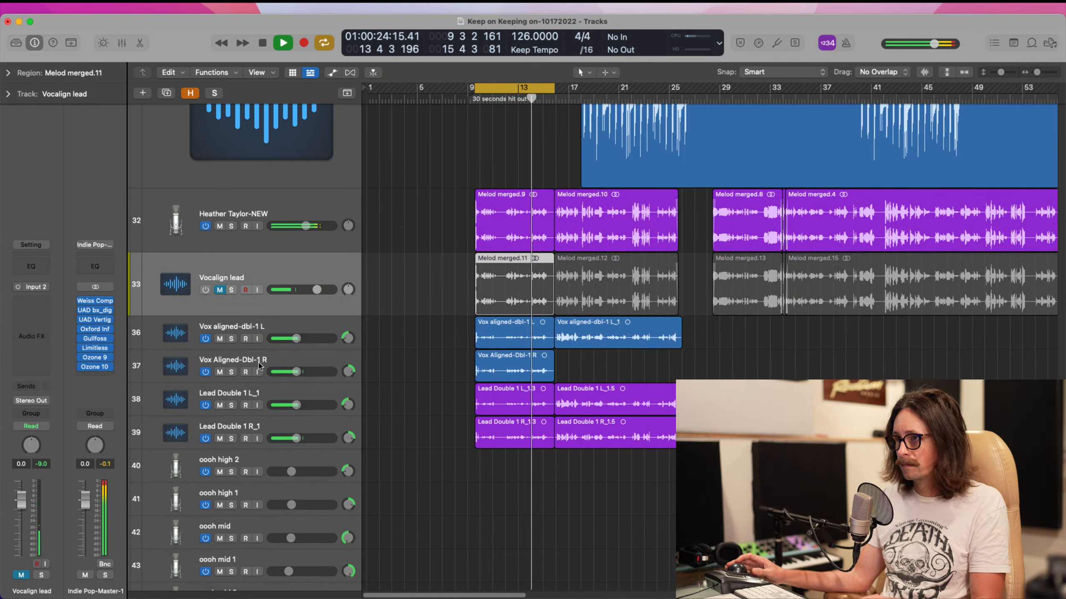
click(205, 405)
click(205, 438)
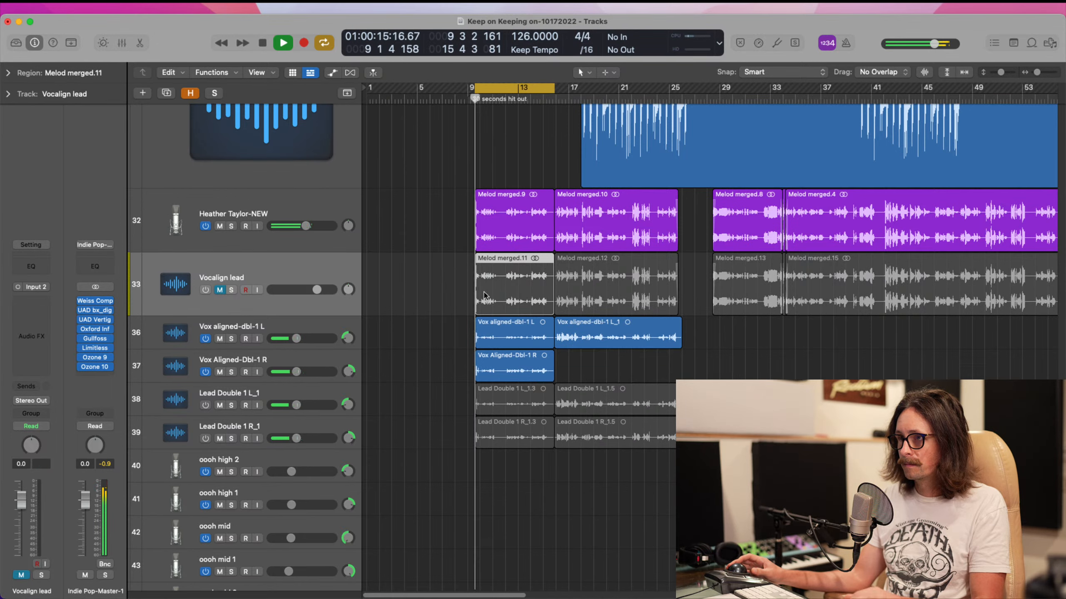
- Split both aligned double regions just after bar 10, following the opening word, and delete the short first pieces
drag(459, 198, 579, 371)
drag(478, 184, 562, 467)
drag(419, 418, 459, 461)
super+double_click(626, 432)
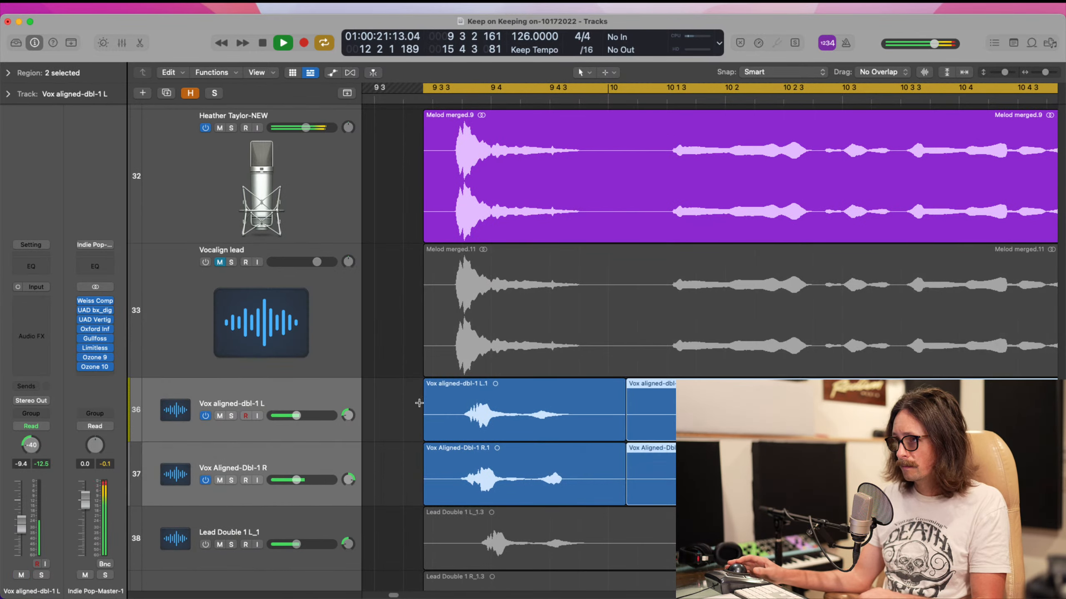
drag(408, 404, 489, 464)
key(Delete)
ctrl+alt+click(477, 423)
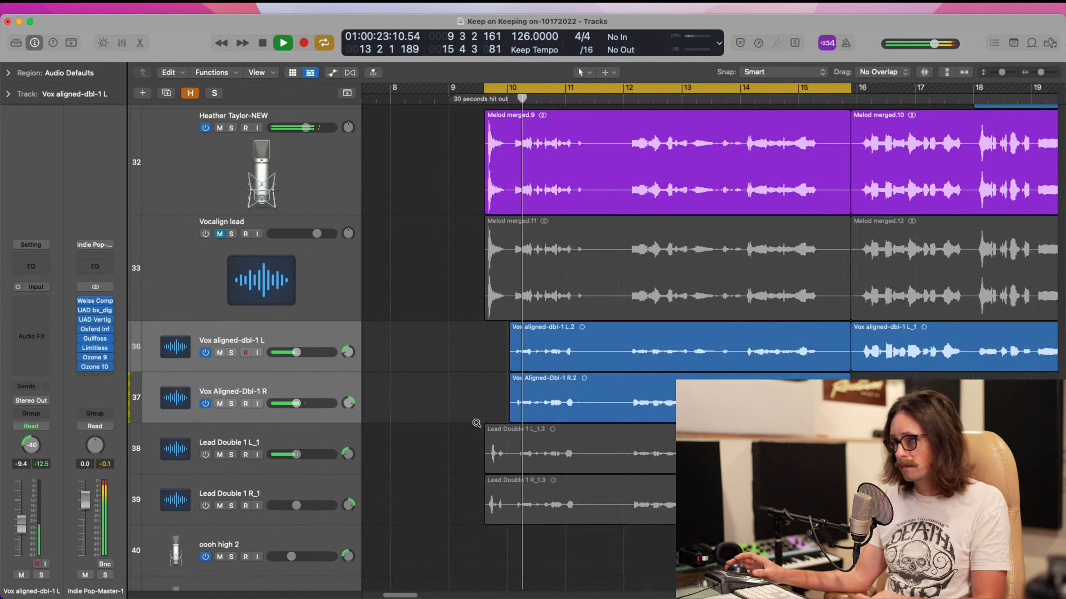
ctrl+alt+click(477, 423)
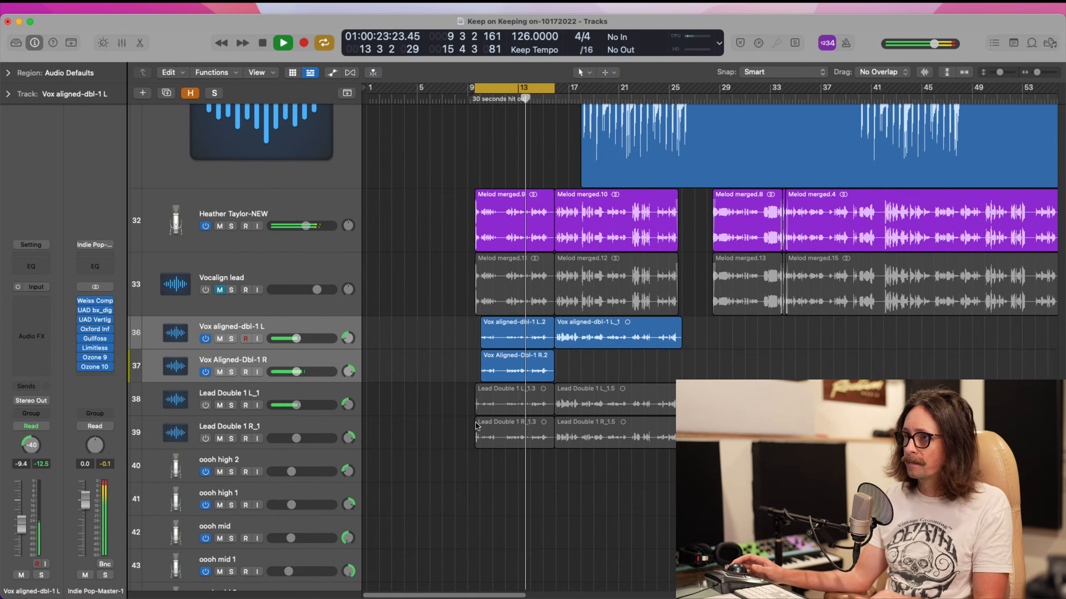
click(357, 328)
click(358, 362)
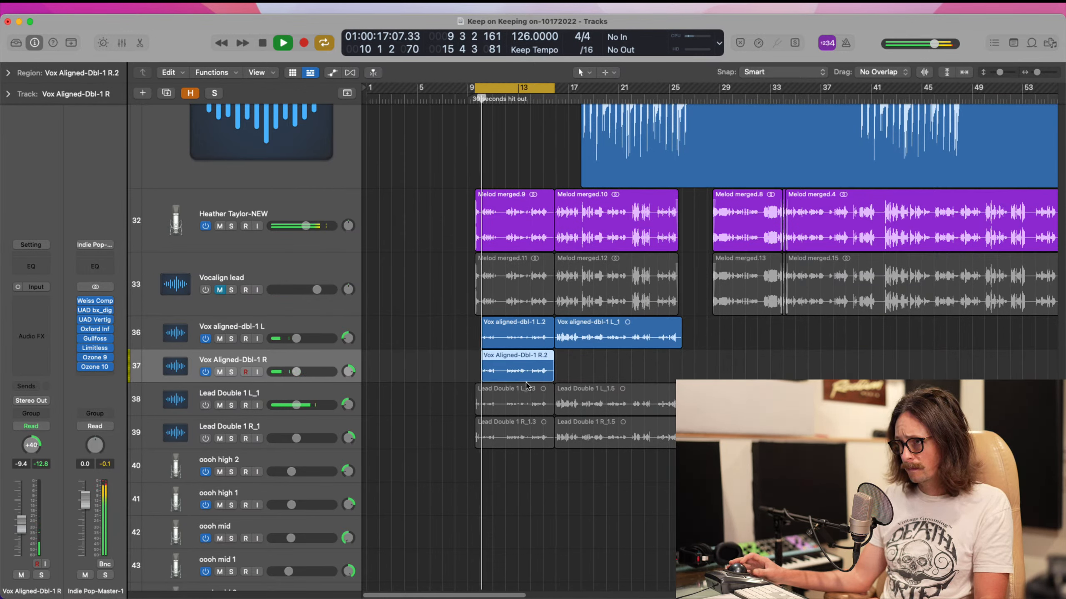
- Stop playback, make Vocalign lead the selected track and deselect all regions
key(space)
key(Up)
key(Up)
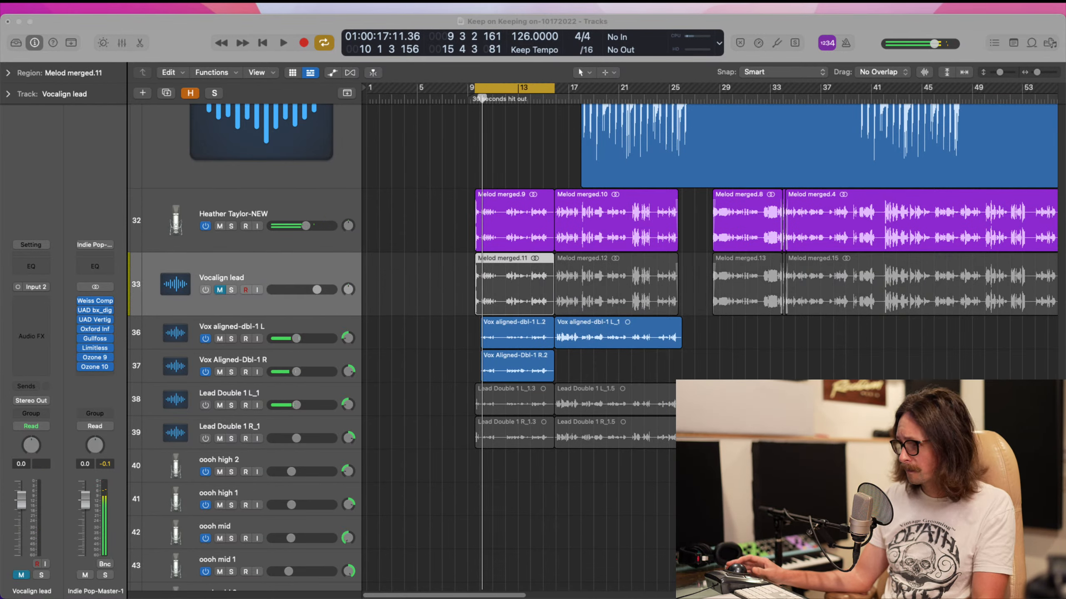
click(368, 328)
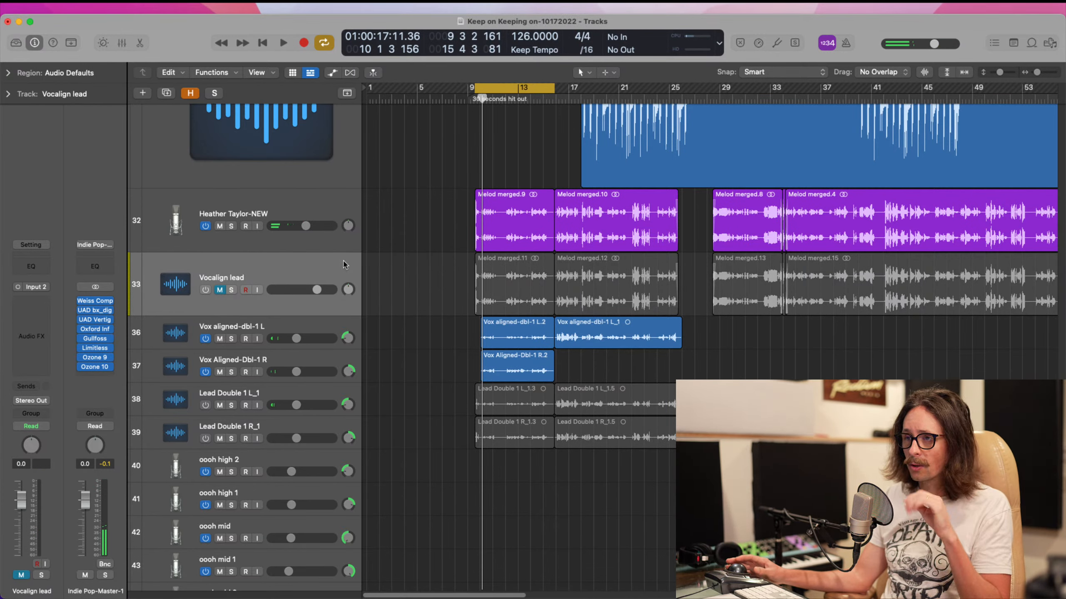
- Reveal the hidden tracks, inspect the uncomped lead vocal track's channel strip, and hide those tracks again
click(233, 401)
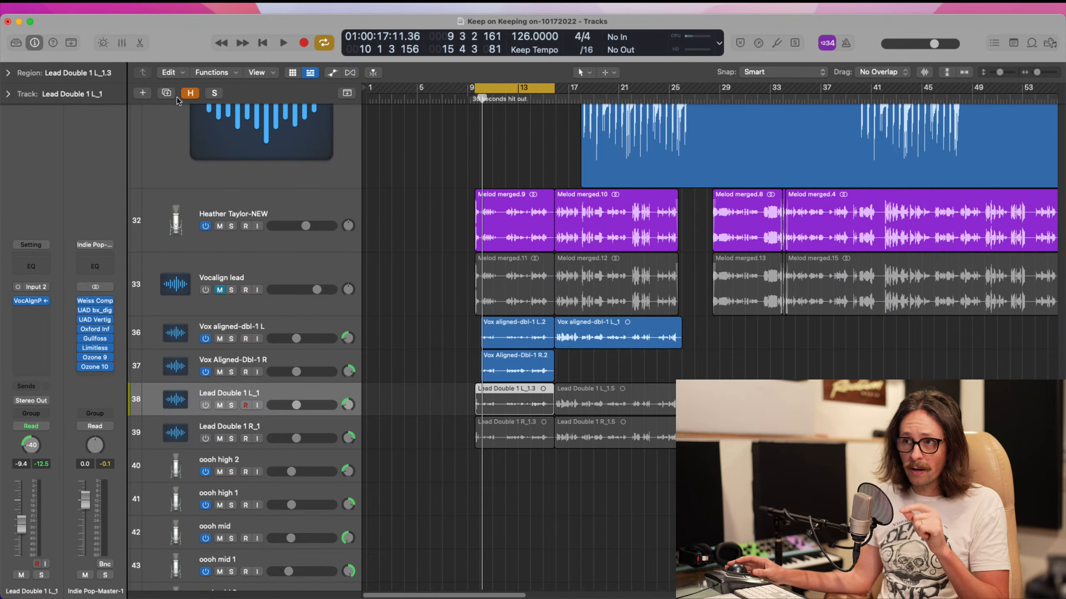
click(191, 94)
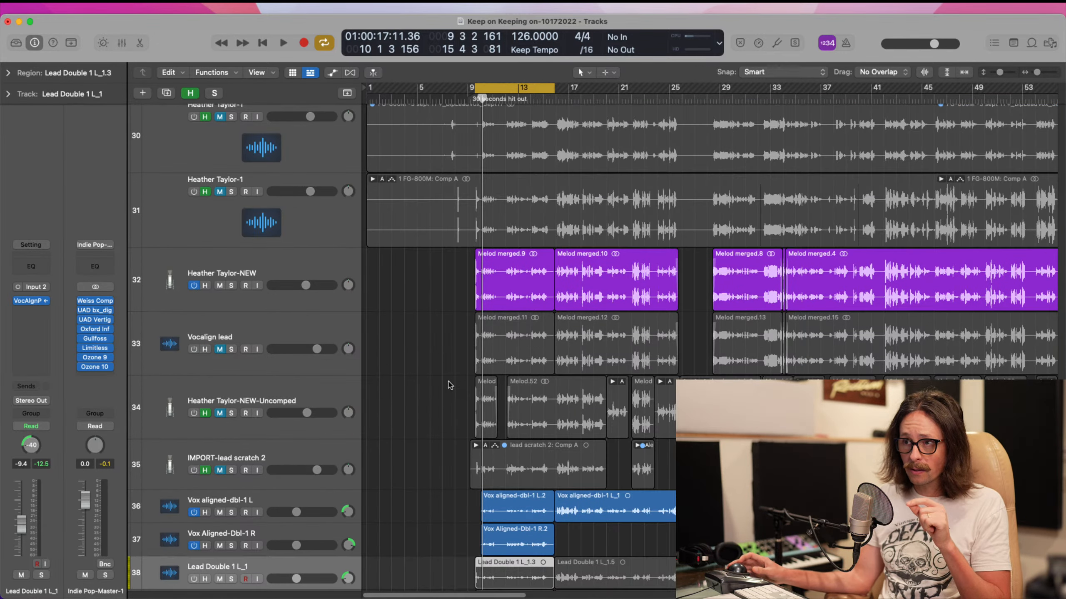
click(211, 337)
click(205, 392)
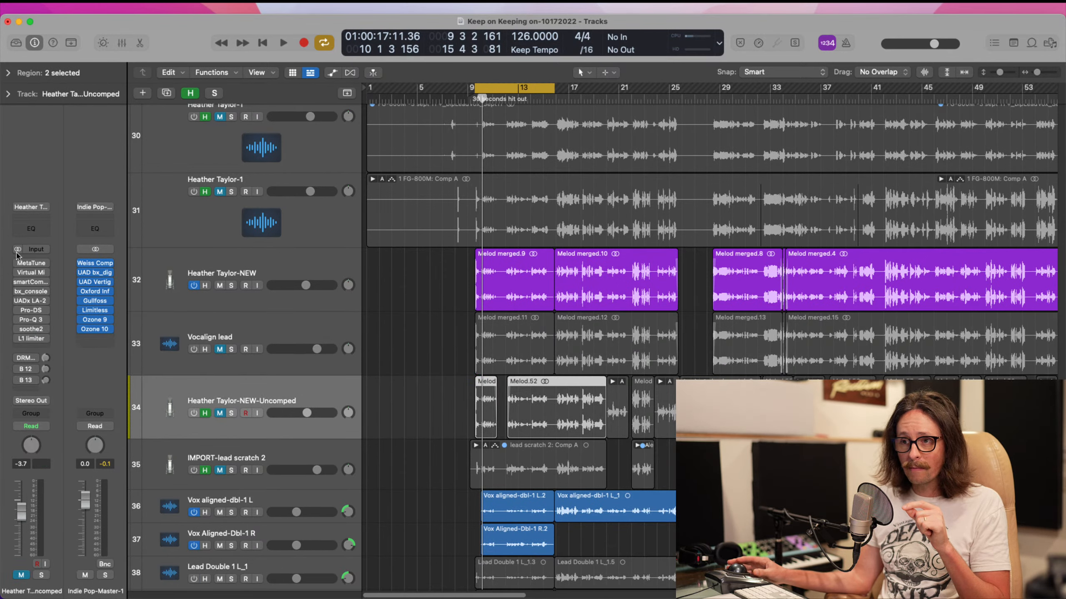
click(191, 92)
- Solo Lead Double 1 L_1 and Lead Double 1 R_1 and play the cycled section, switching the left double's solo off and on
scroll(555, 256, down, 5)
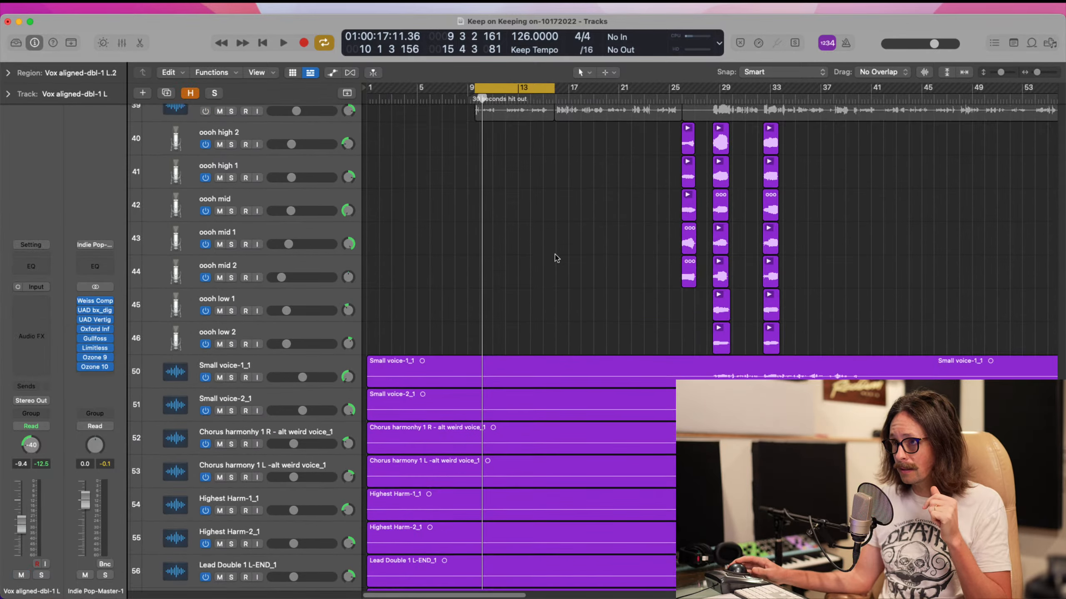
scroll(555, 255, up, 10)
click(254, 267)
drag(231, 268, 231, 314)
click(230, 336)
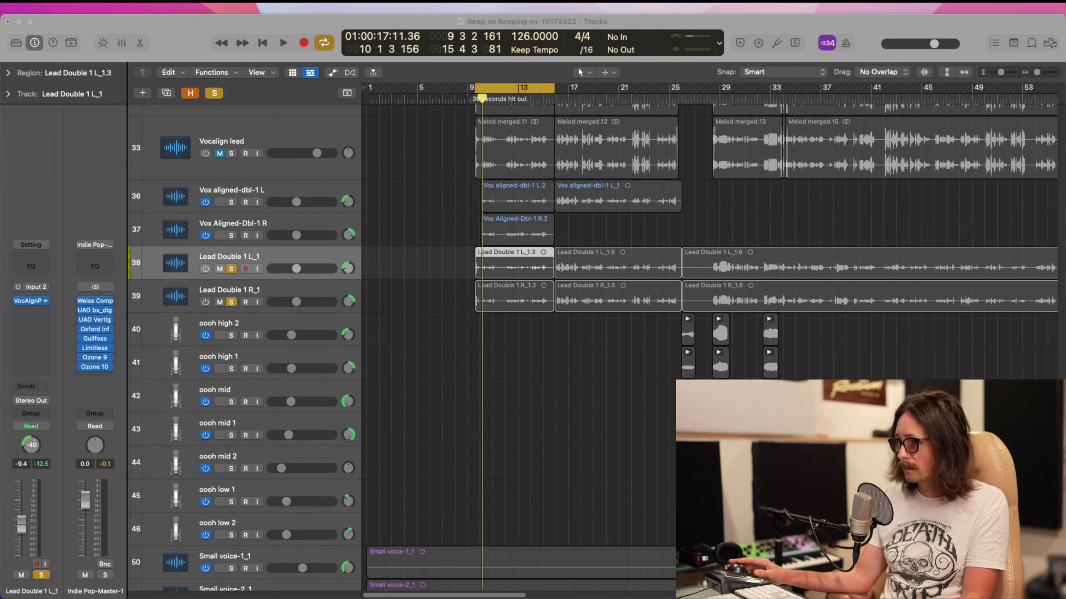
click(619, 401)
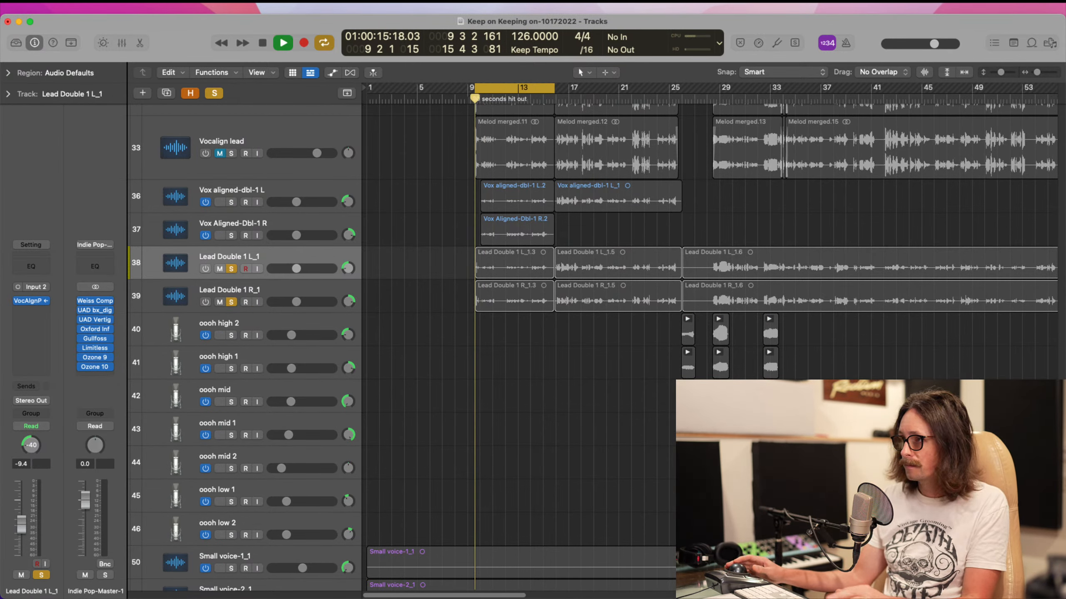
key(space)
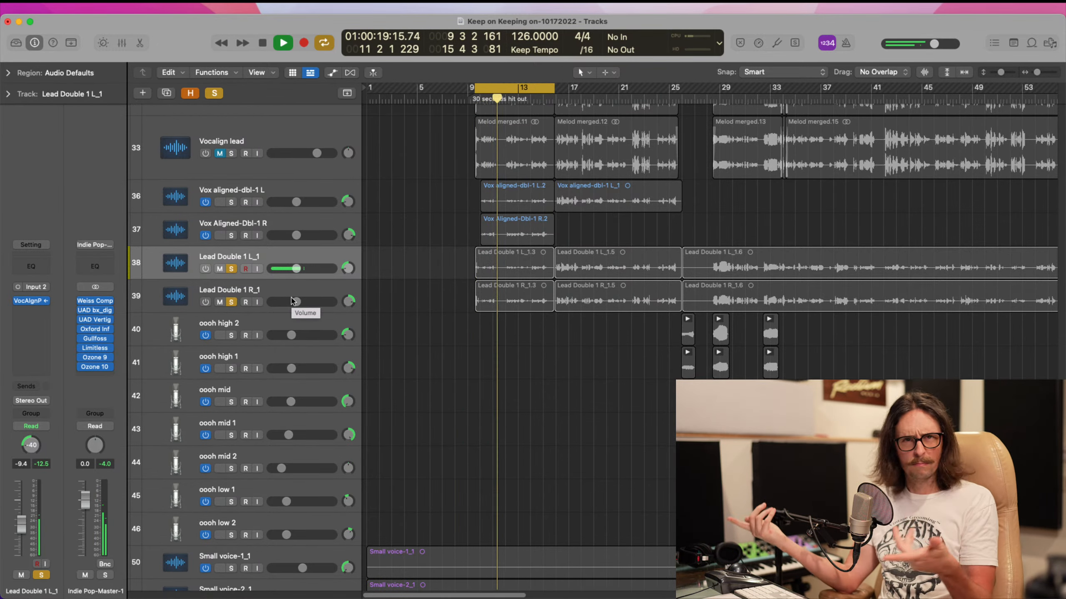
click(231, 269)
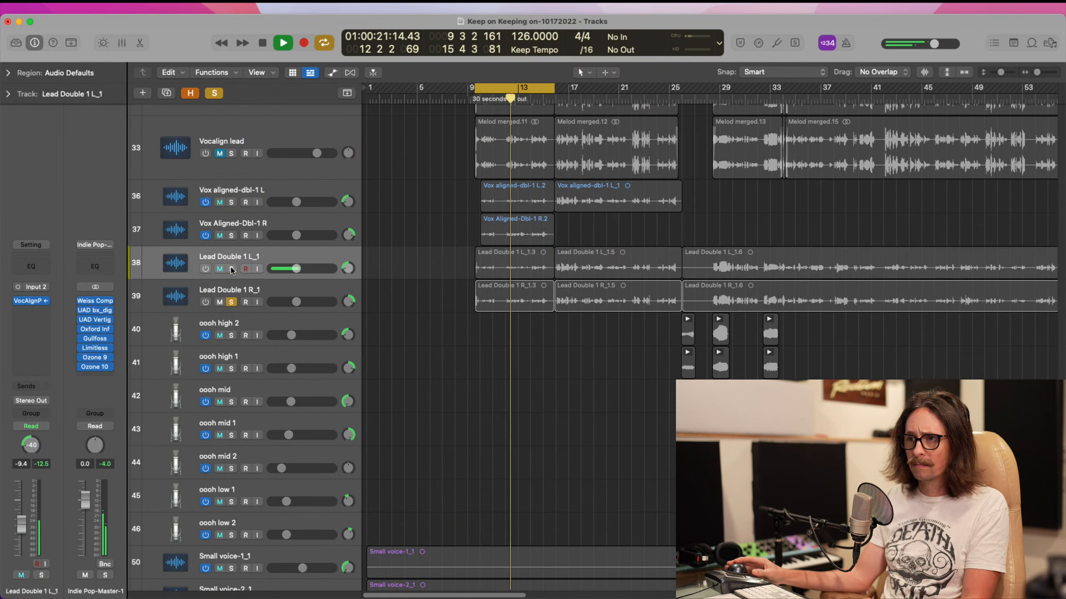
click(231, 269)
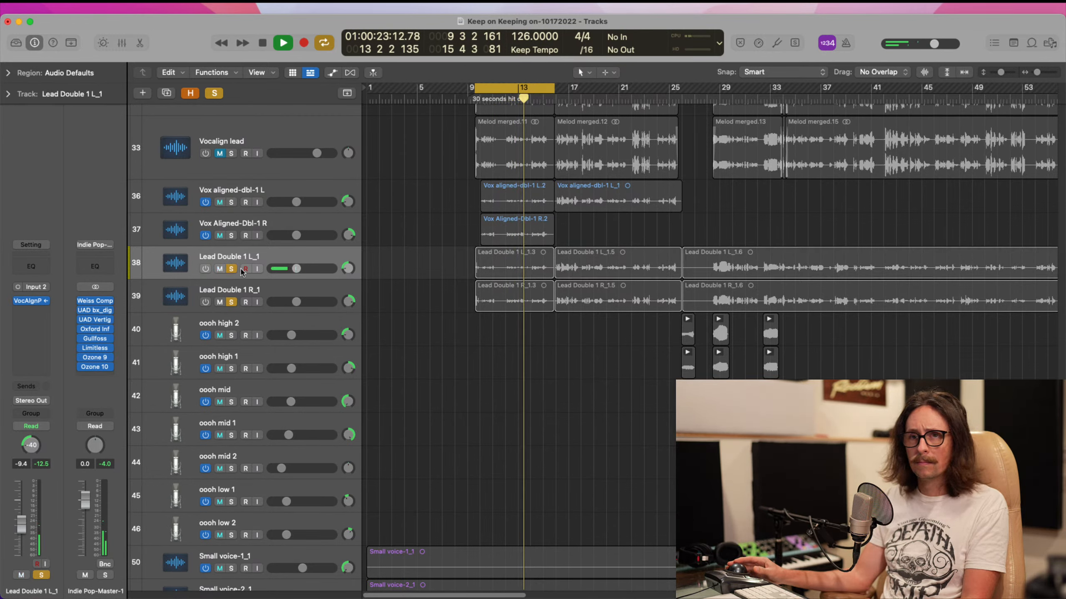
key(space)
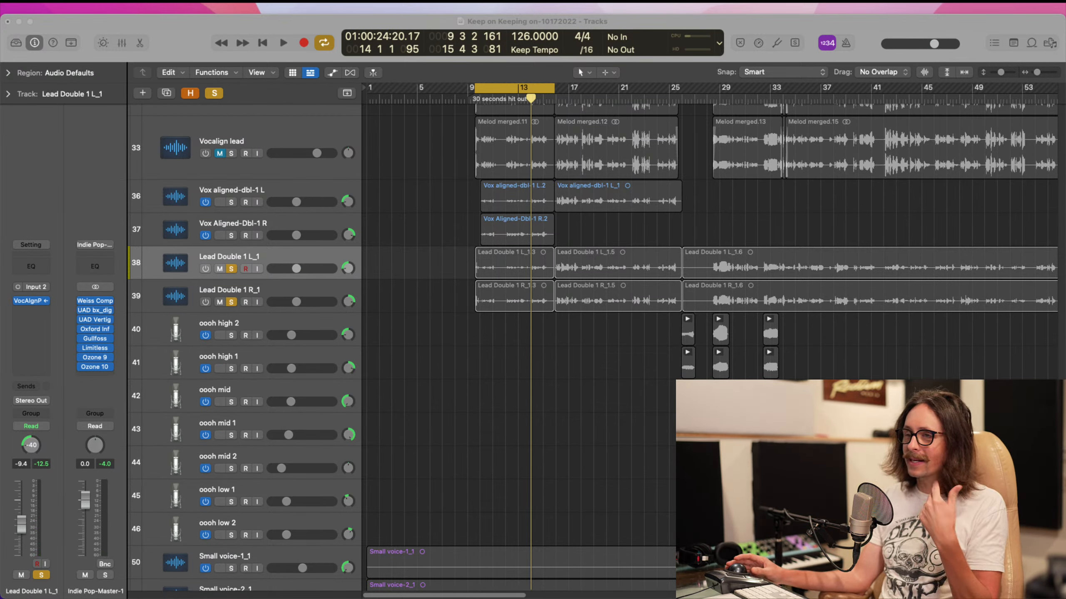
- Examine the VocAlign Project 5 window on the Lead Double 1 L_1 track and close it
click(541, 390)
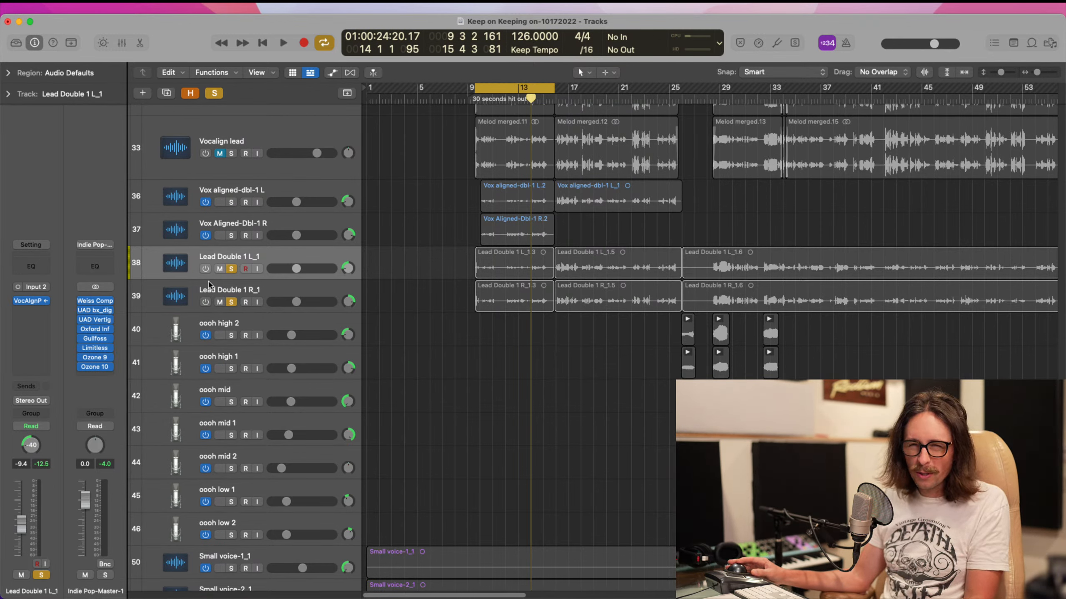
click(31, 302)
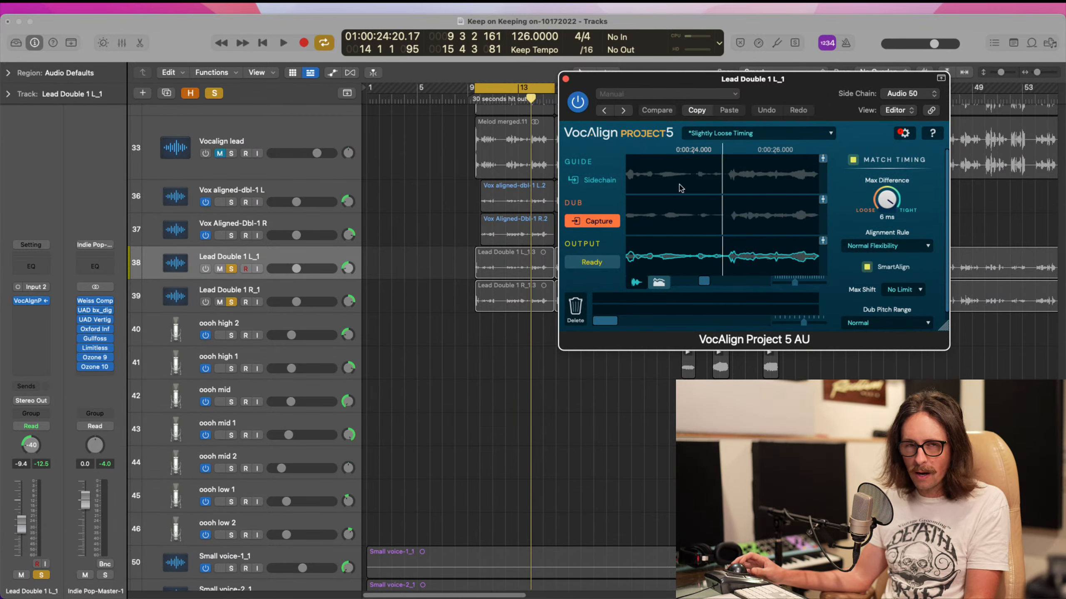
click(564, 78)
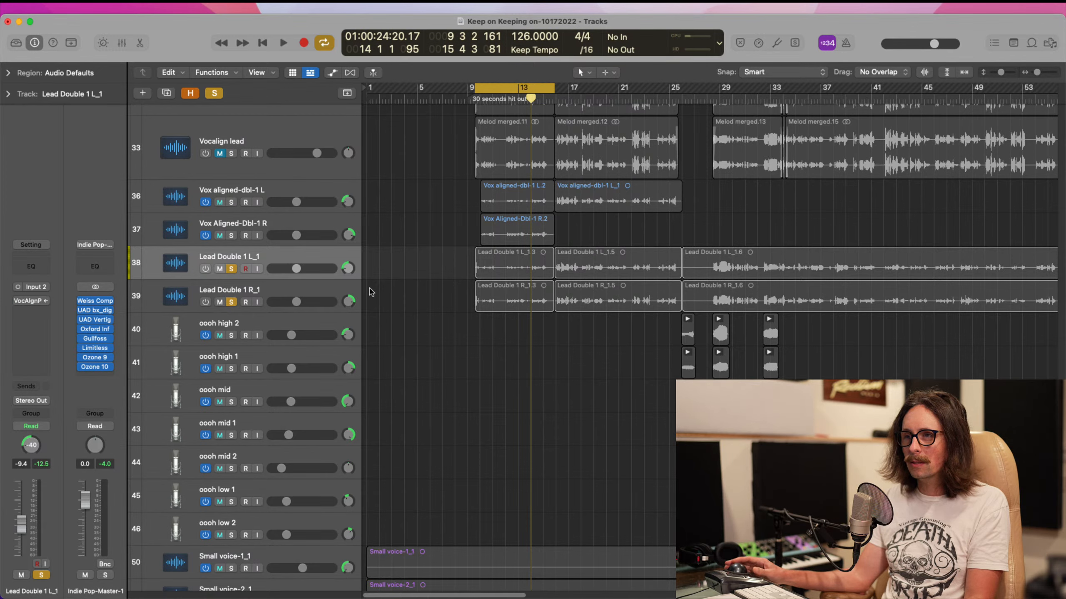
- Select the Lead Double 1 R_1 track and briefly play the start of the section with both original doubles still soloed
click(235, 290)
click(513, 490)
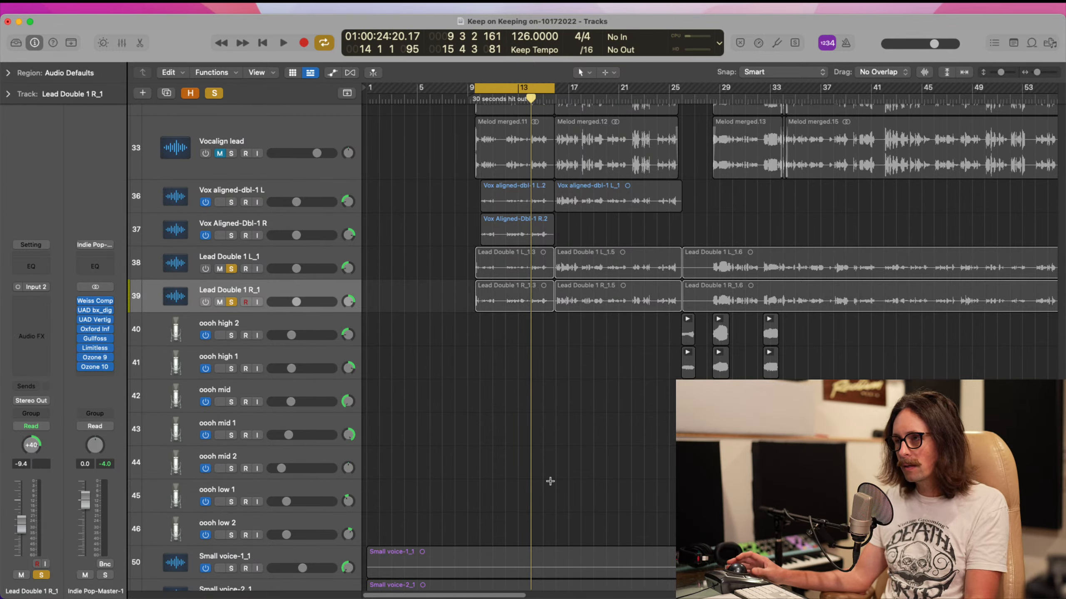
key(space)
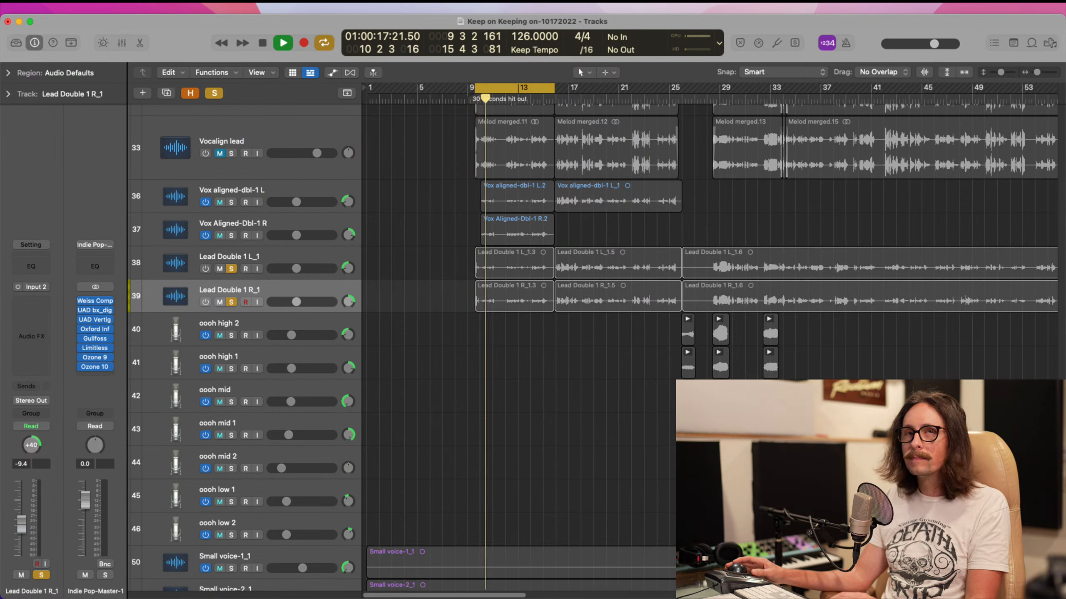
key(space)
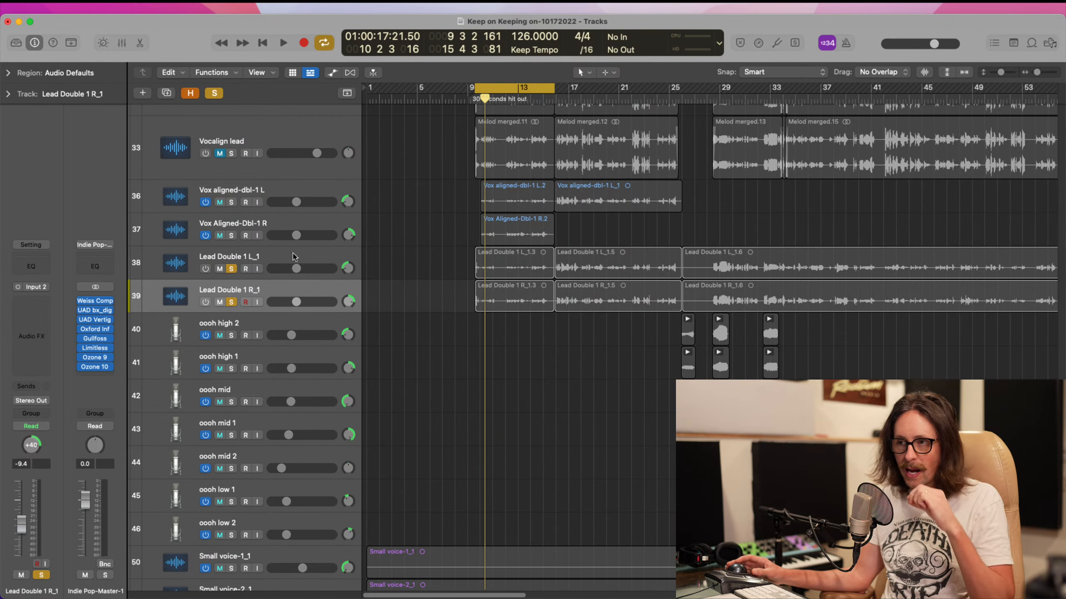
- Select Lead Double 1 L_1 and remove the solos from Lead Double 1 L_1 and Lead Double 1 R_1
click(245, 259)
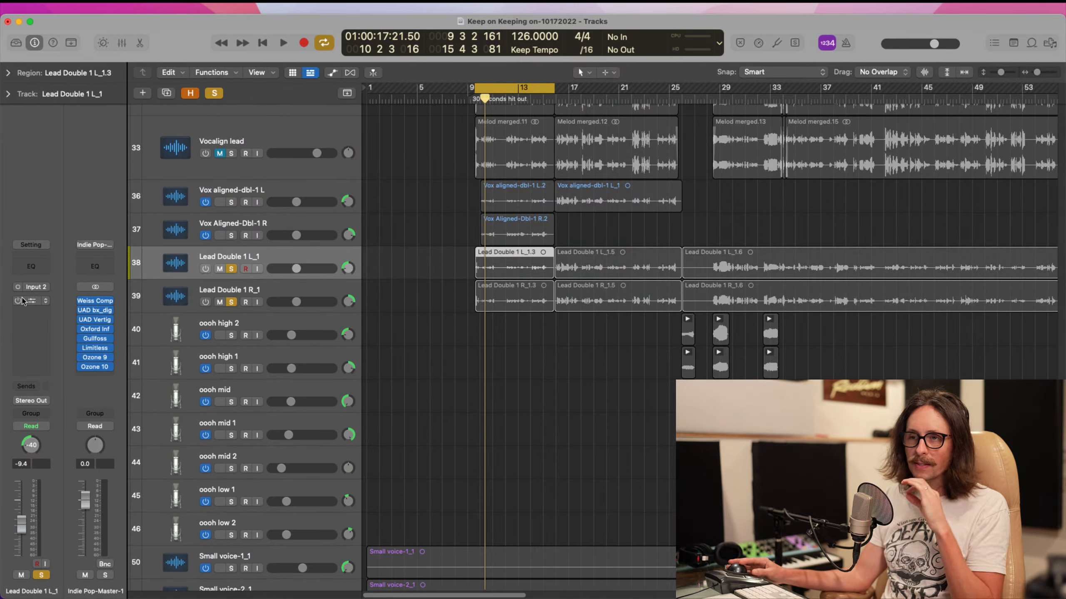
scroll(446, 316, up, 20)
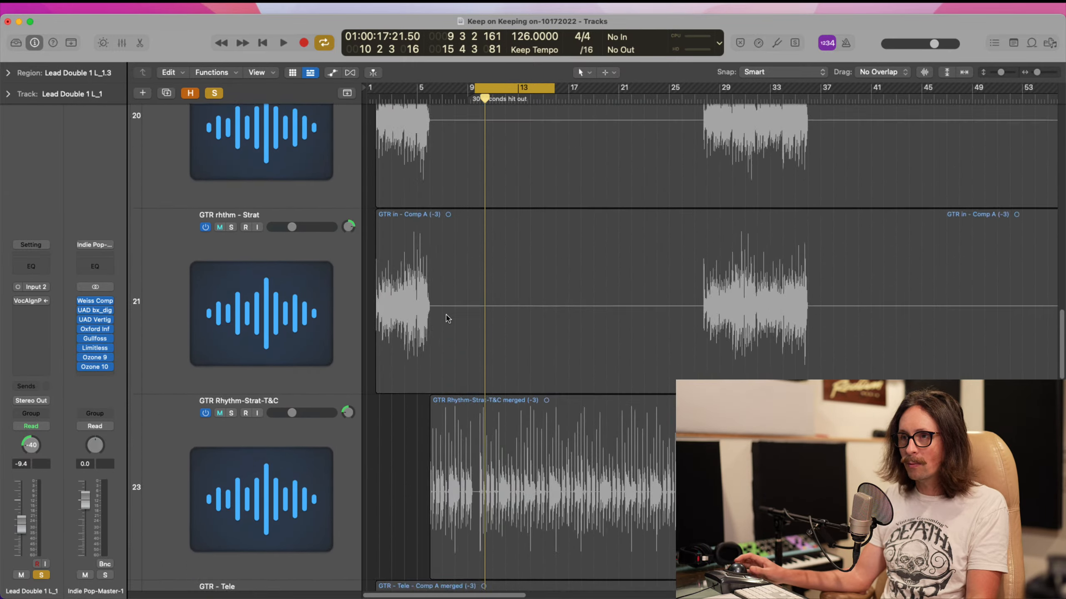
scroll(446, 315, down, 5)
scroll(445, 314, down, 10)
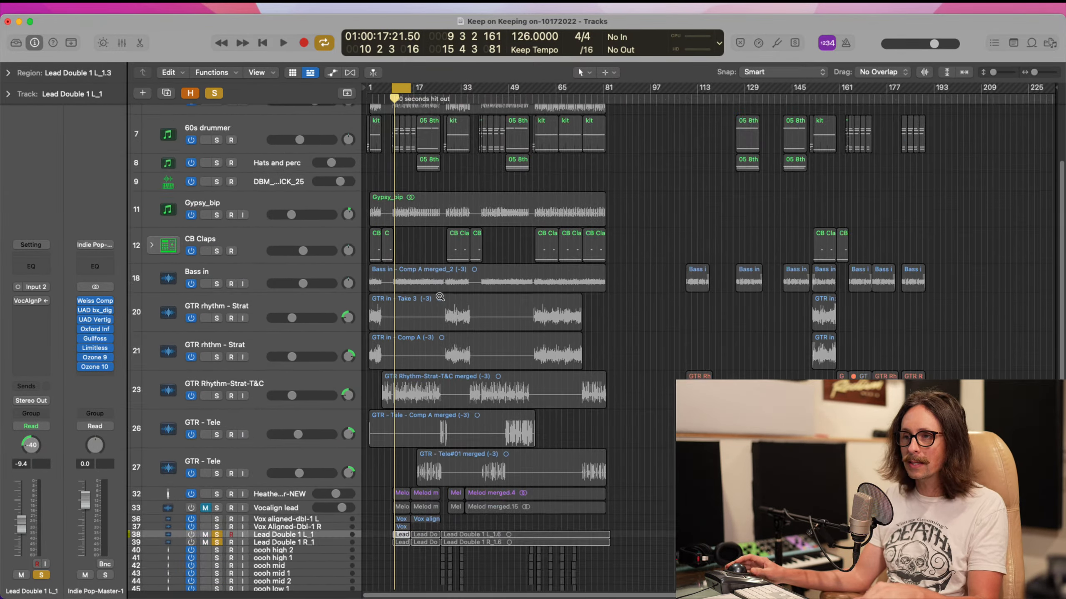
scroll(440, 299, down, 8)
key(z)
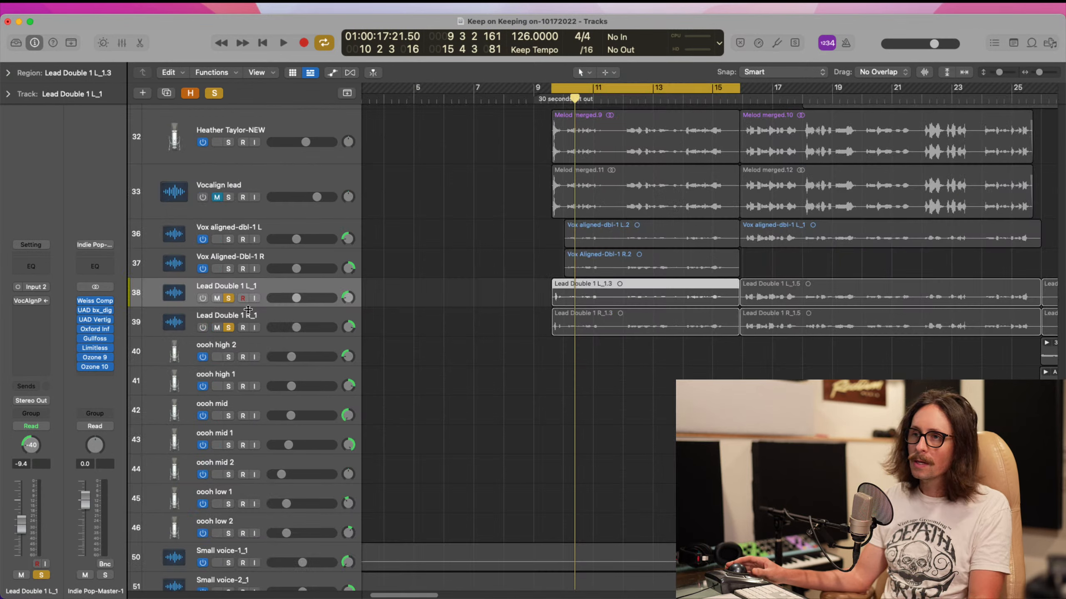
click(227, 298)
click(228, 328)
ctrl+alt+click(658, 270)
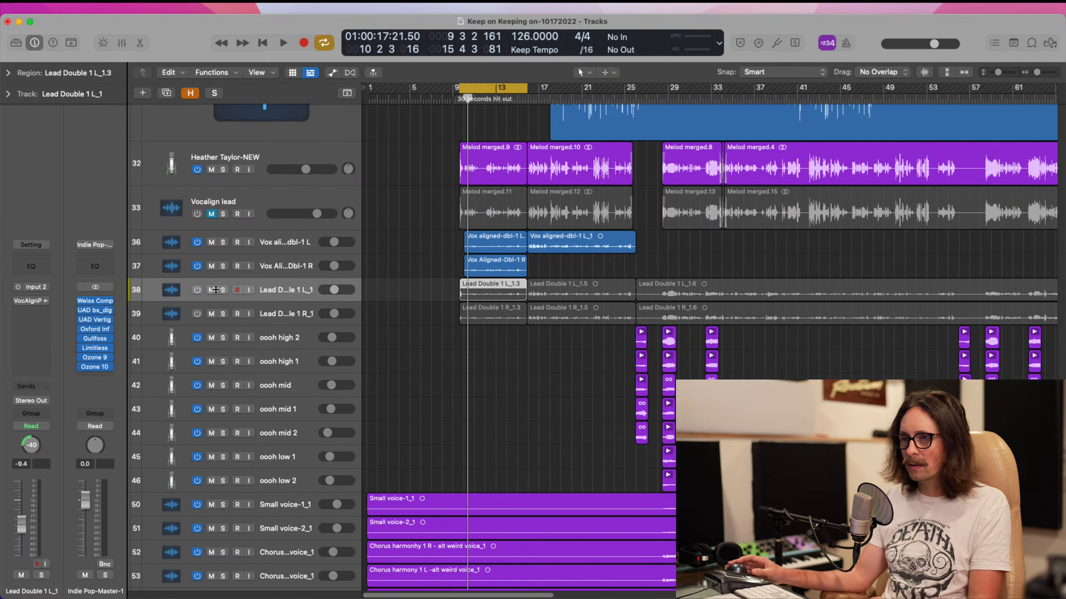
click(211, 290)
click(211, 313)
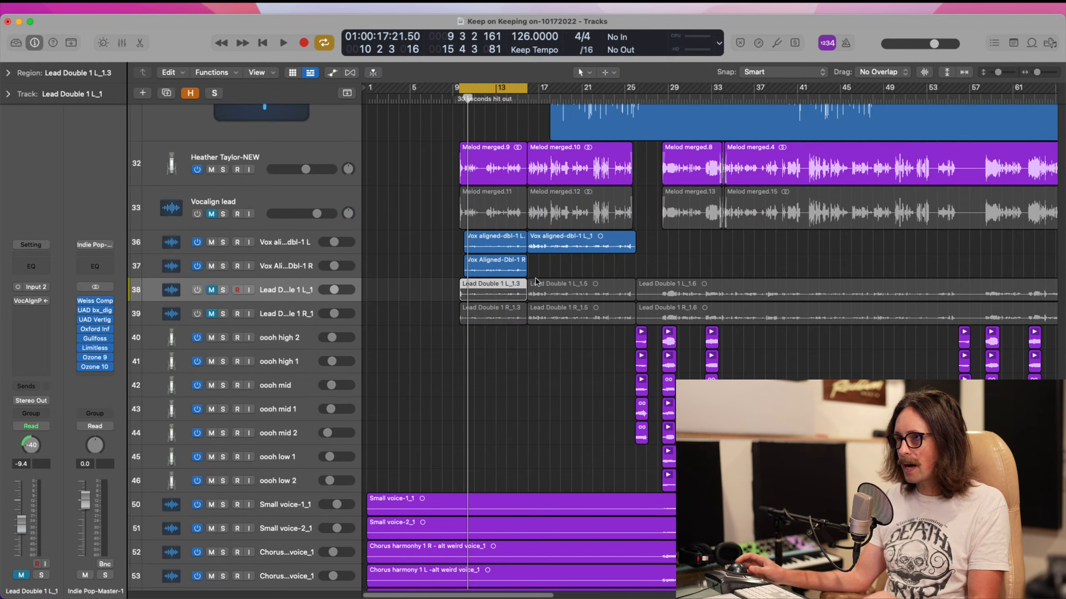
click(210, 290)
click(210, 313)
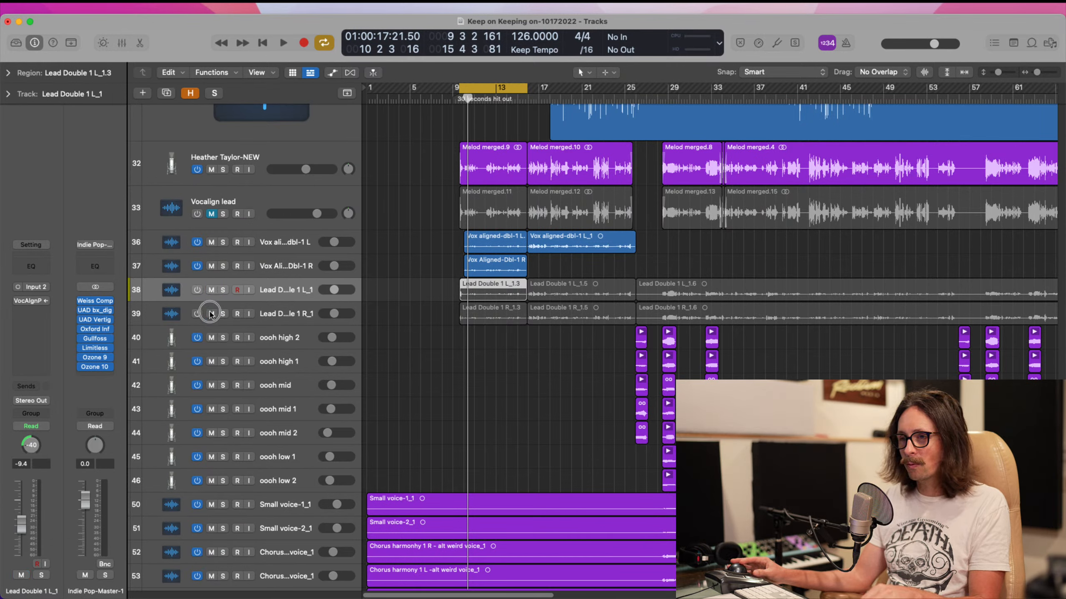
- Turn on the Lead Double 1 L_1 and Lead Double 1 R_1 tracks and remove the VocAlign plug-in from the left double
click(197, 290)
click(198, 313)
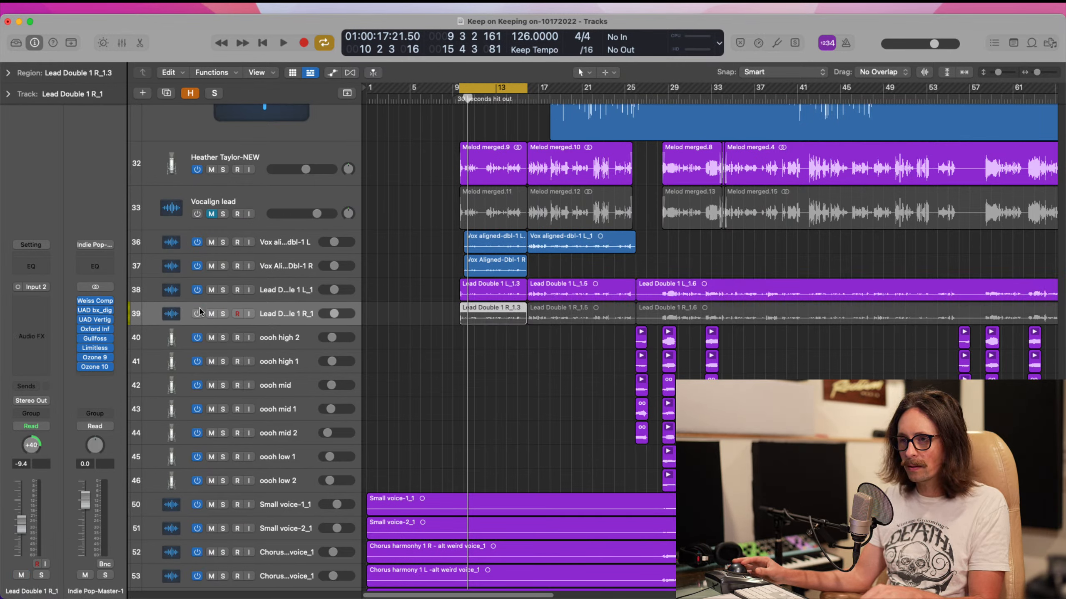
click(301, 293)
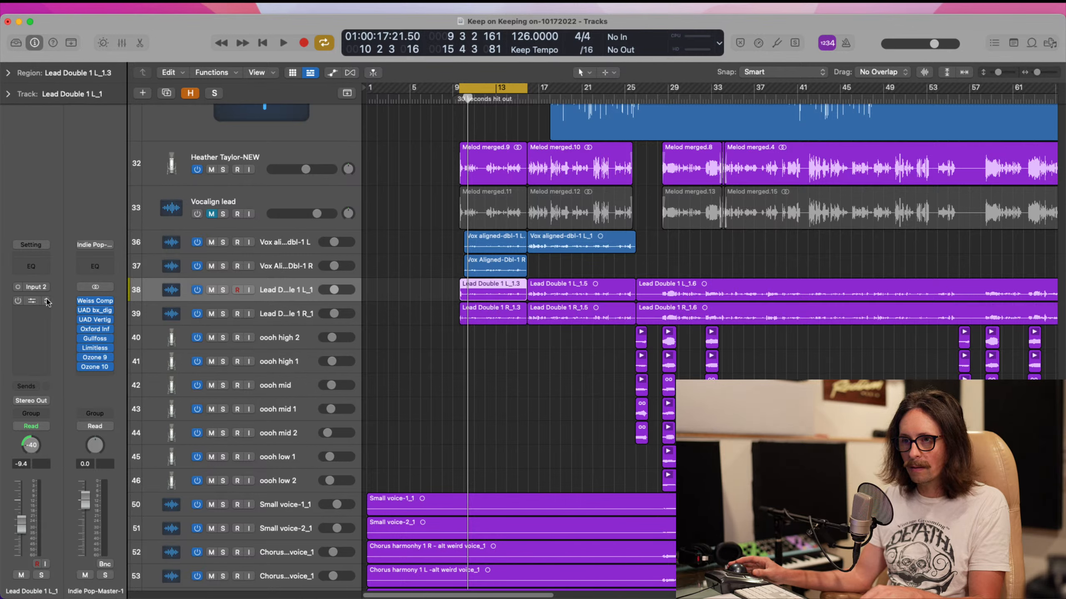
click(47, 300)
click(97, 295)
- Delete the first-section regions Lead Double 1 L_1.3 and Lead Double 1 R_1.3, which the aligned doubles replace
drag(432, 294, 511, 308)
key(Delete)
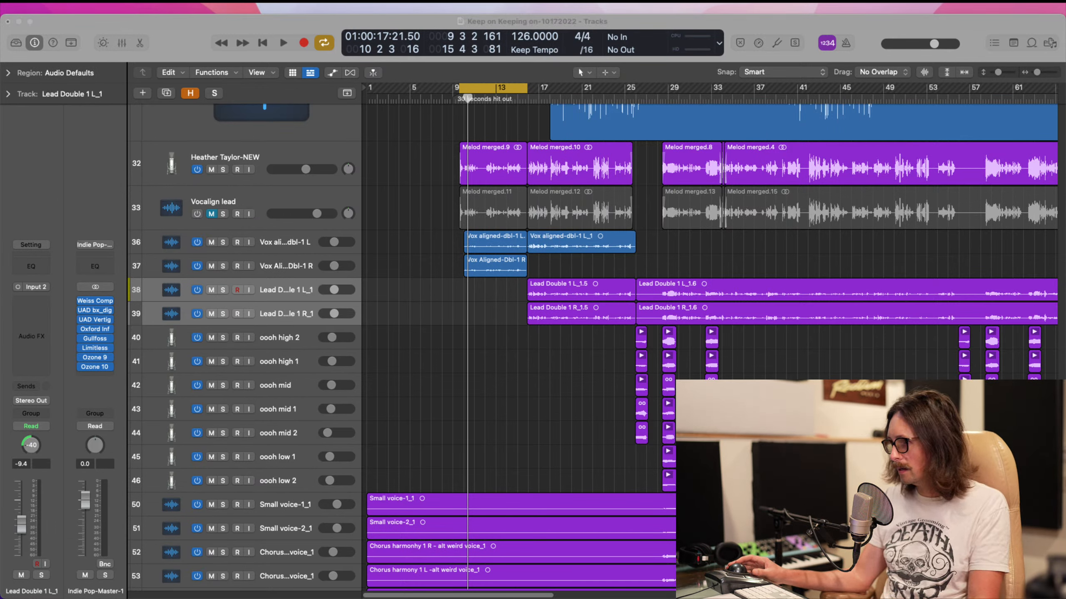
- Play the first section with both aligned doubles and the original lead vocal soloed, and turn cycle mode off
key(space)
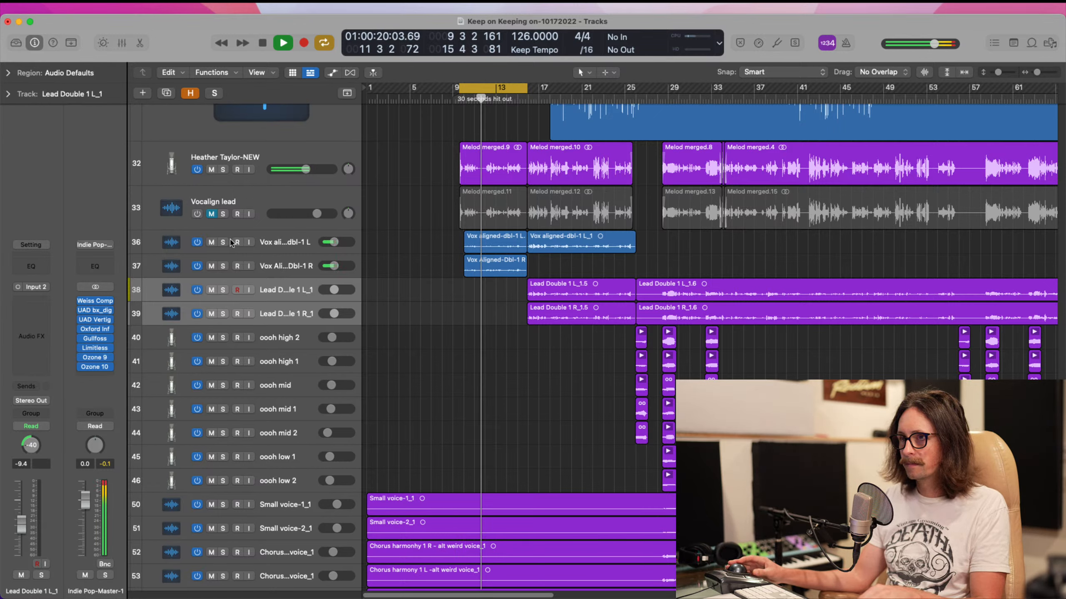
drag(222, 242, 229, 258)
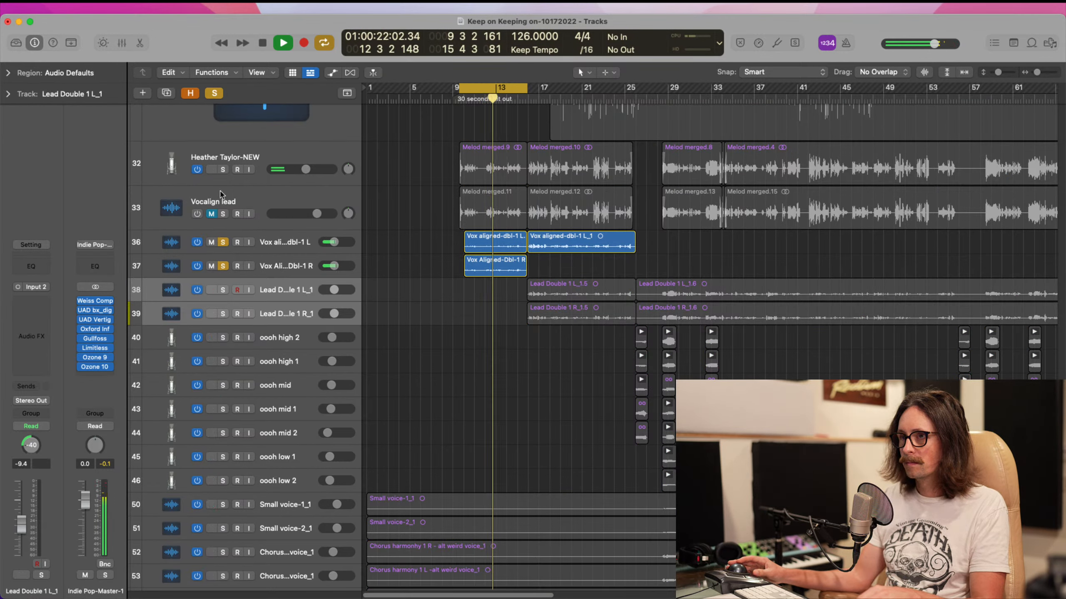
click(223, 169)
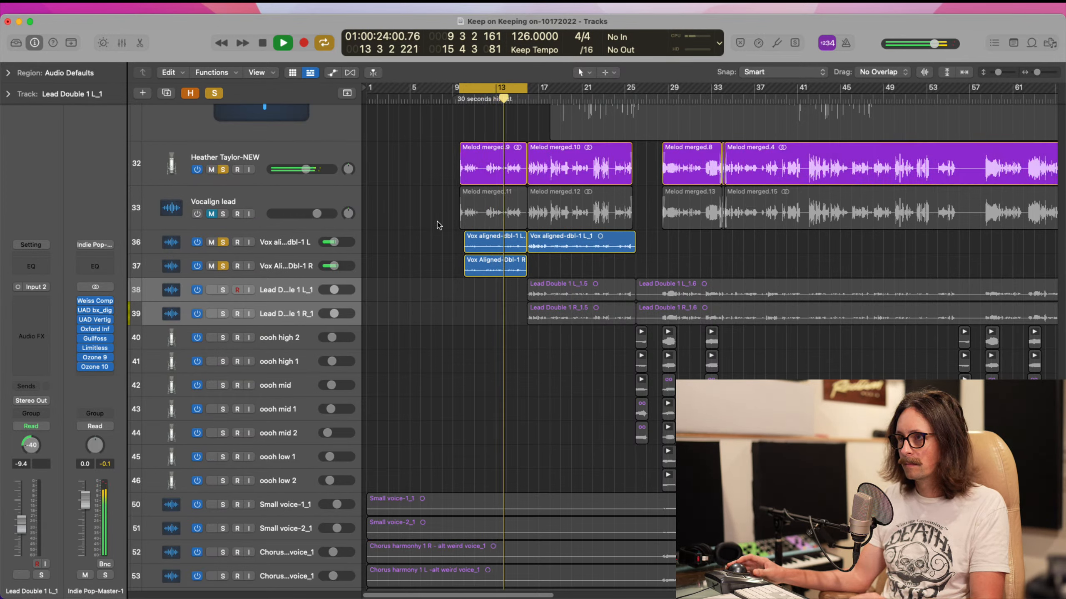
key(c)
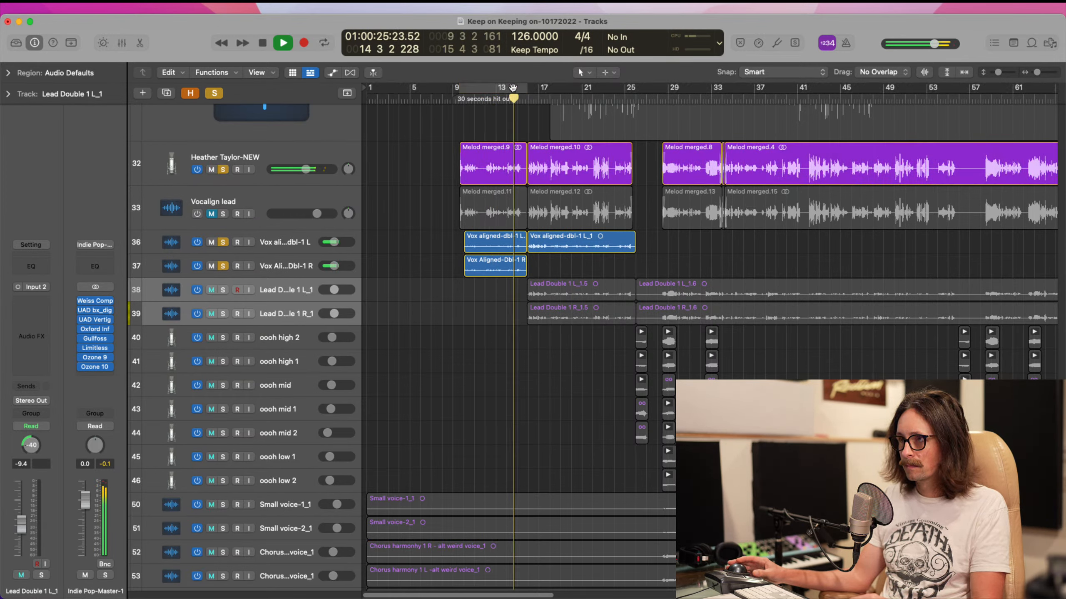
key(space)
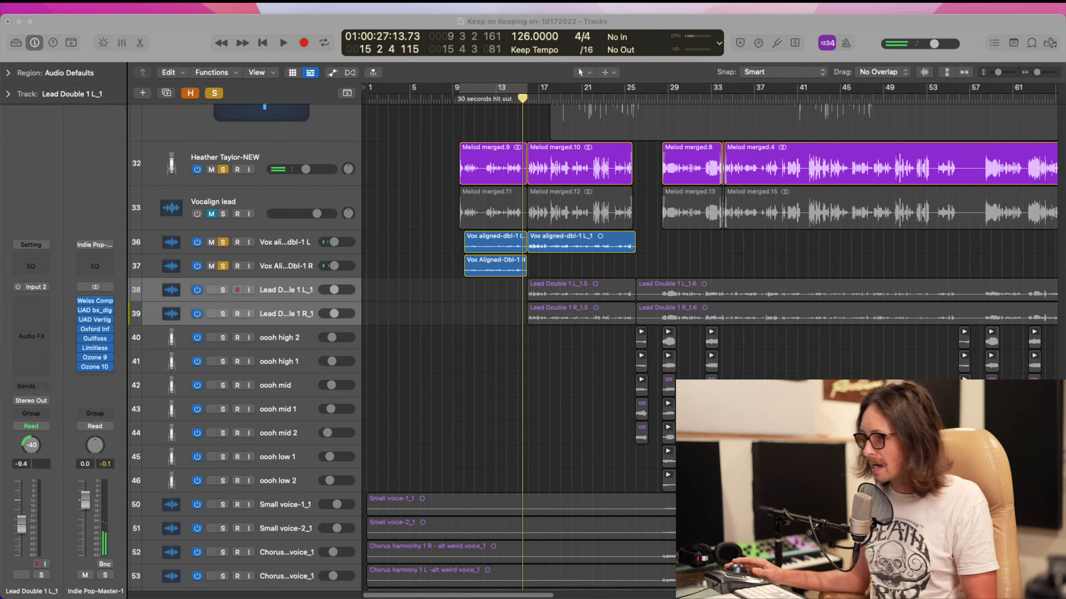
- Clear all track solos and fit the whole arrangement in view
click(756, 353)
alt+click(223, 241)
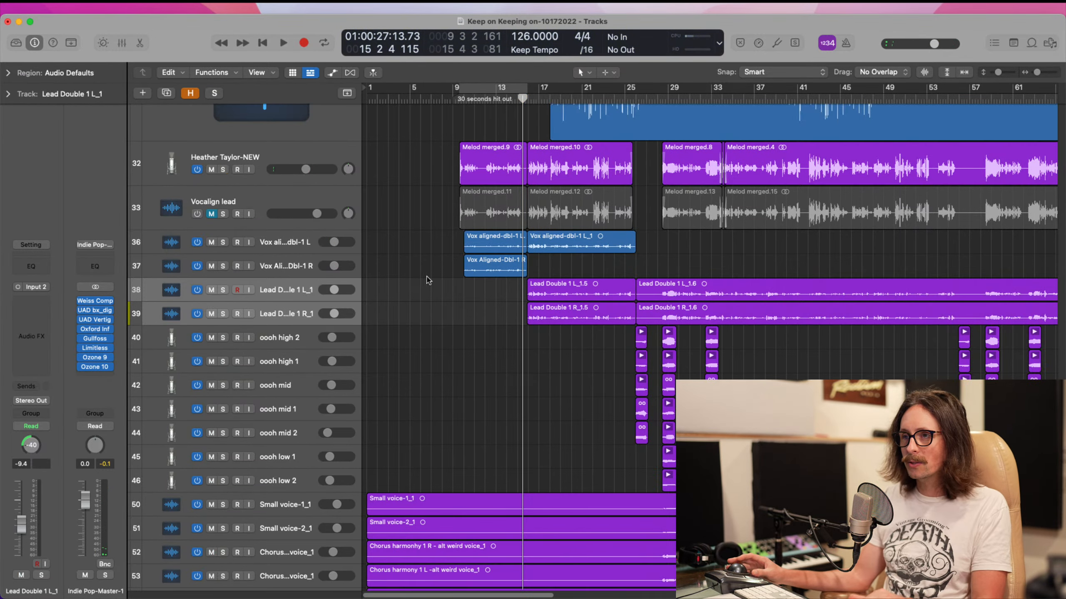
key(z)
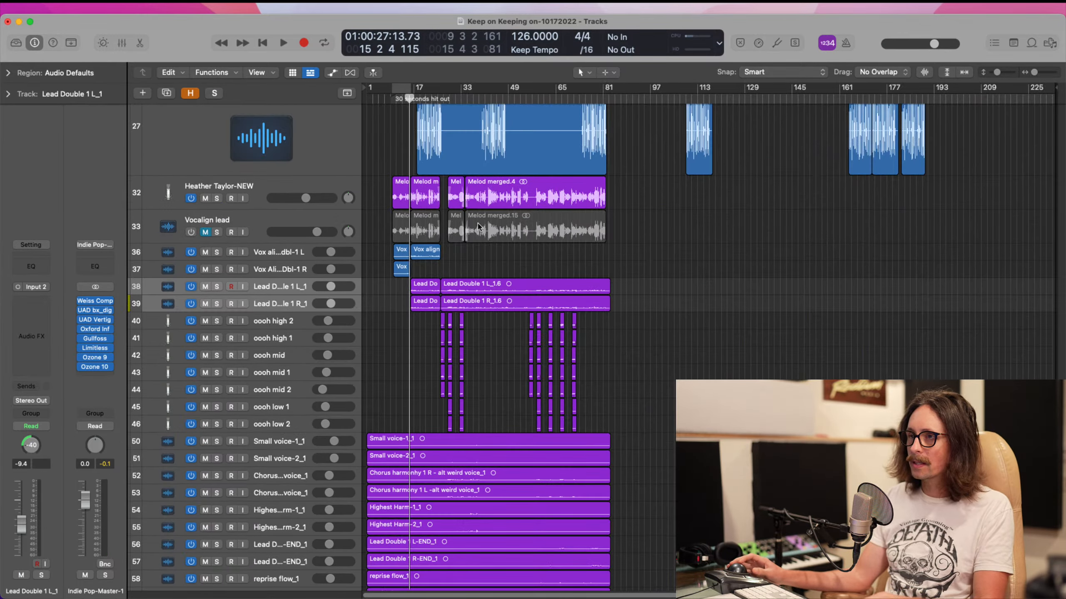
- Set the audio device's I/O buffer size to 512 samples in the preferences
ctrl+alt+drag(460, 158, 376, 342)
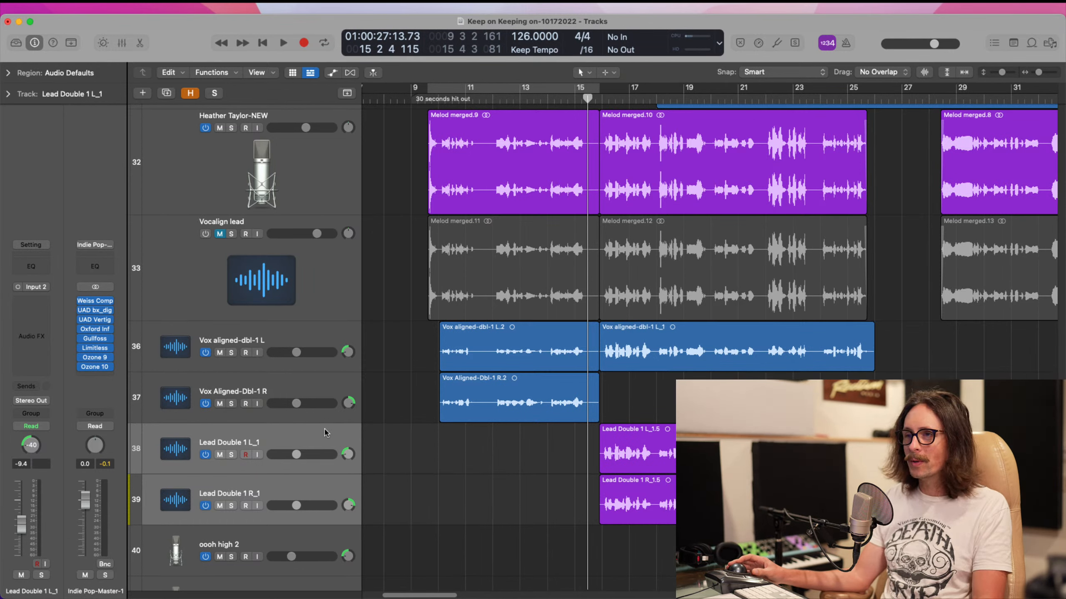
click(42, 4)
mouse_move(48, 36)
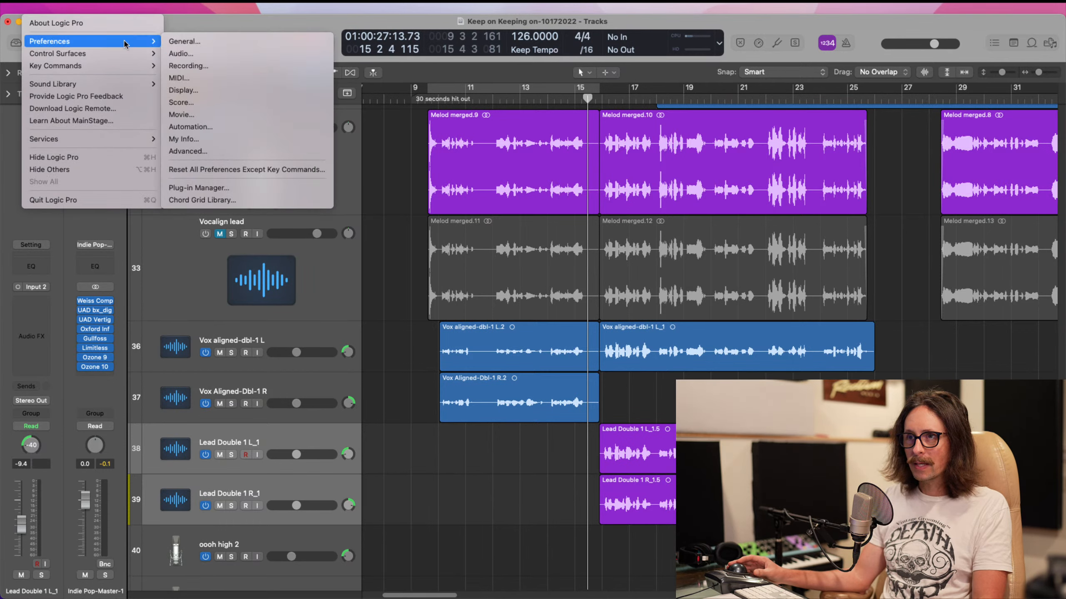
click(262, 52)
click(558, 283)
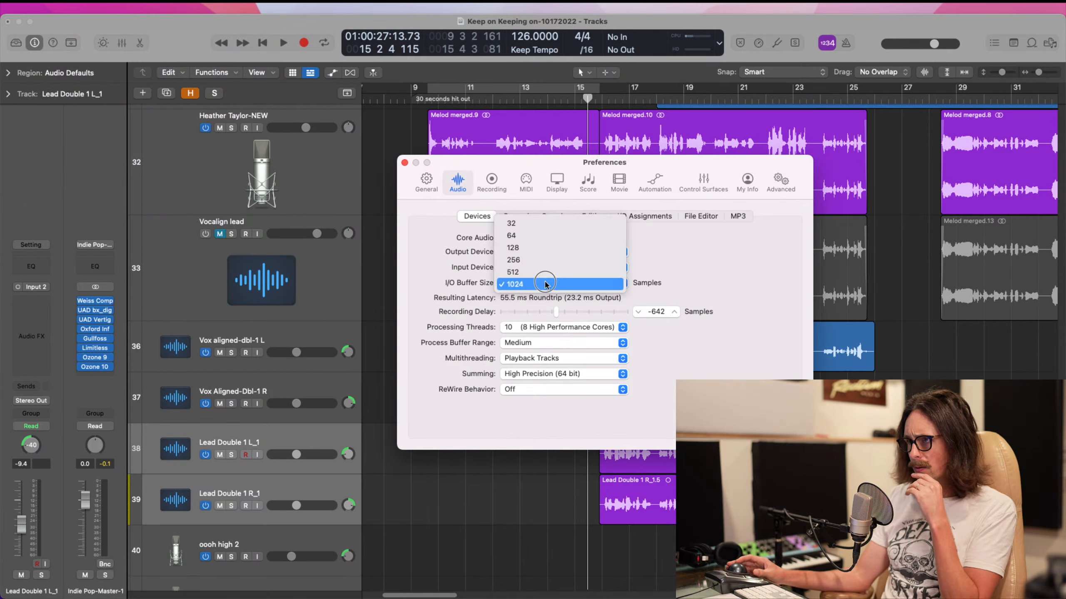
click(516, 270)
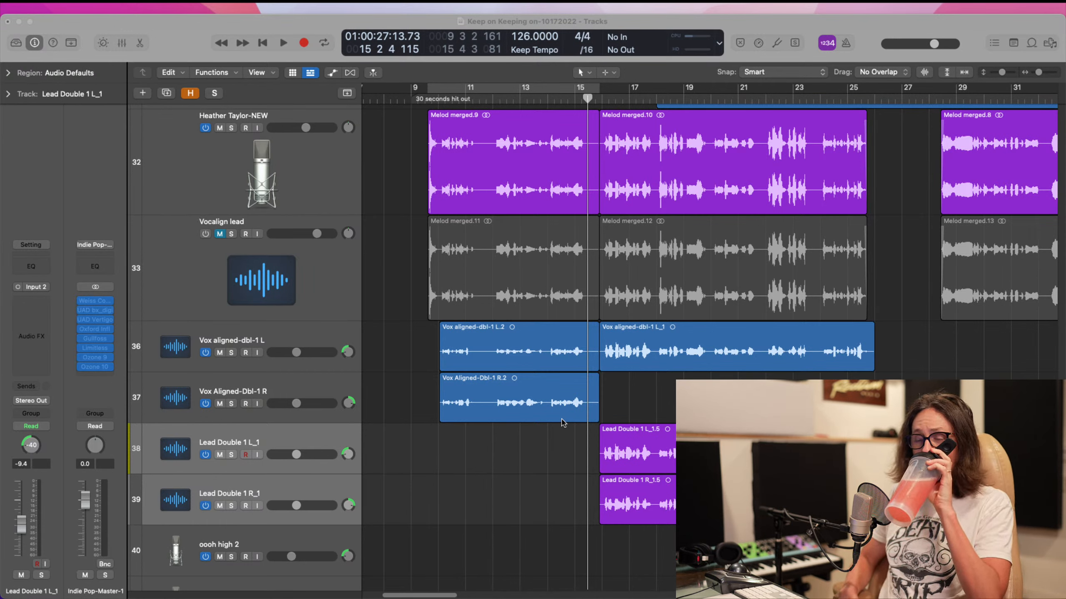
click(561, 419)
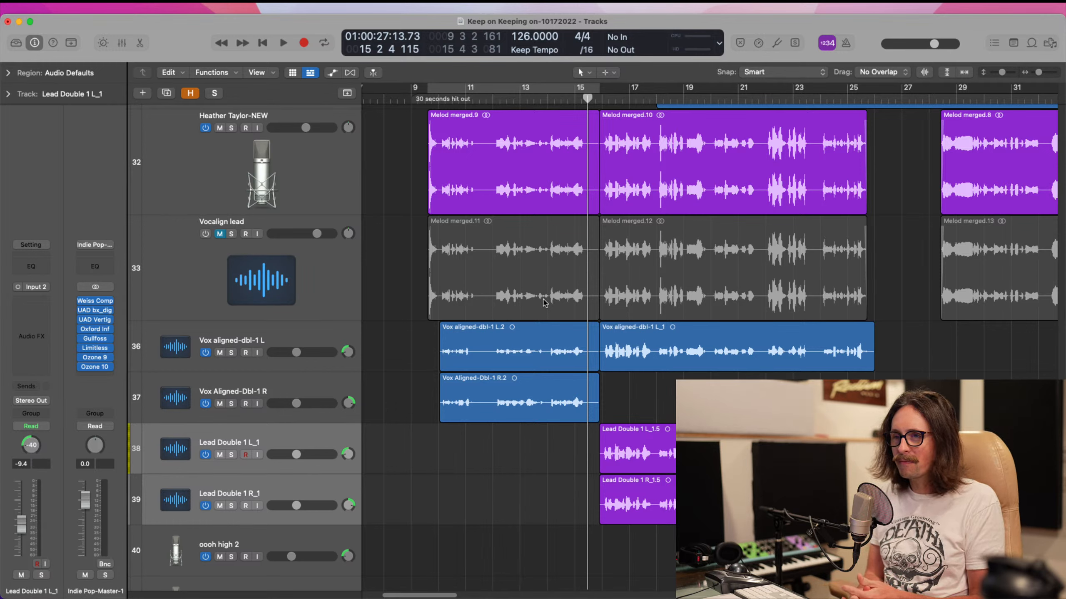
- Set a cycle range spanning the first two lead vocal regions and ending at bar 26
drag(448, 90, 876, 154)
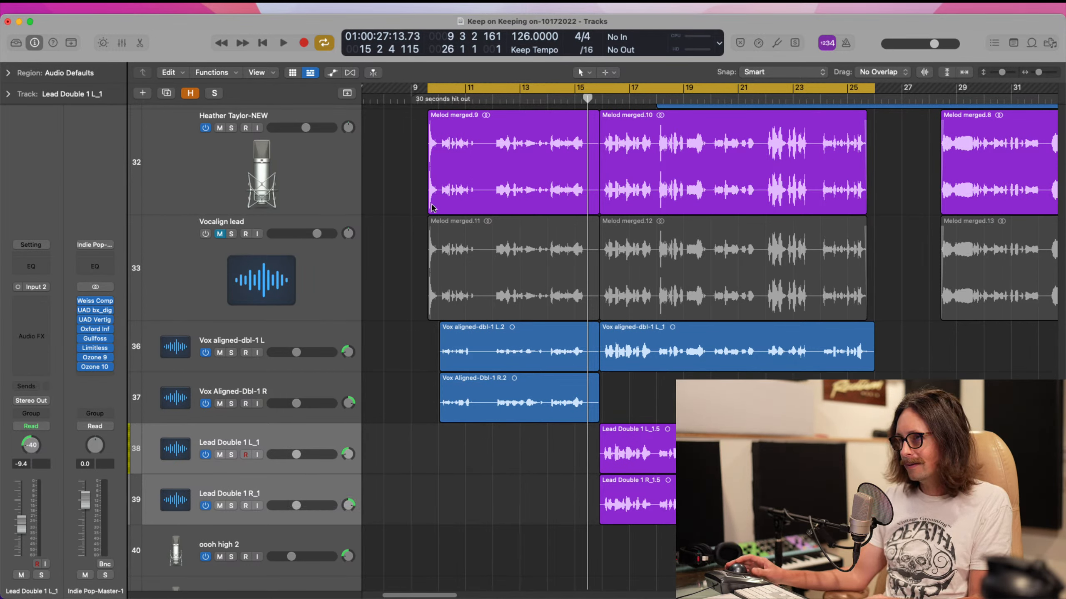
scroll(497, 295, up, 6)
key(z)
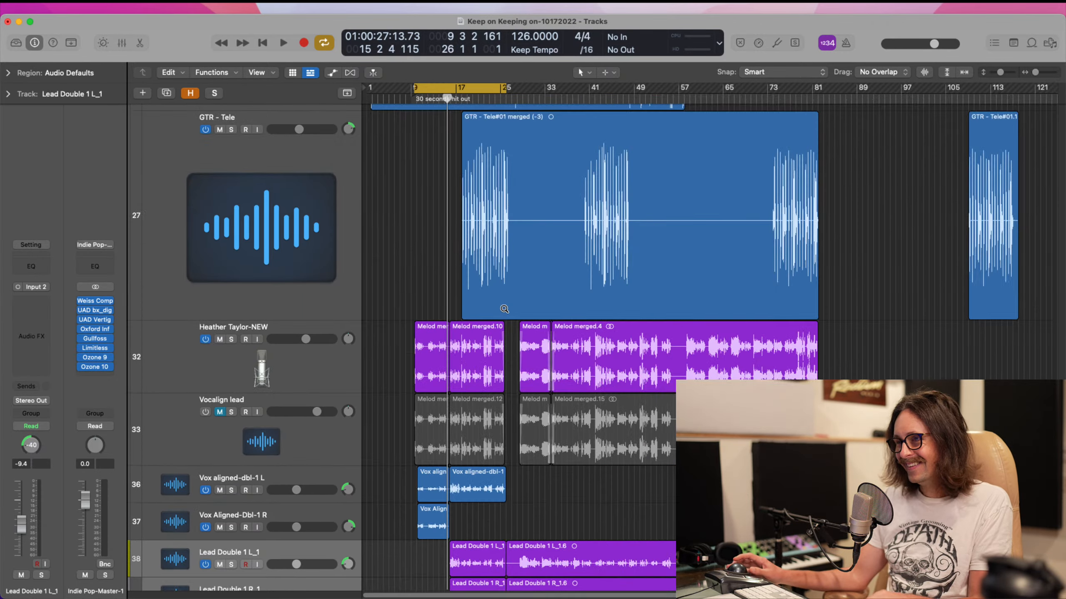
drag(368, 293, 527, 485)
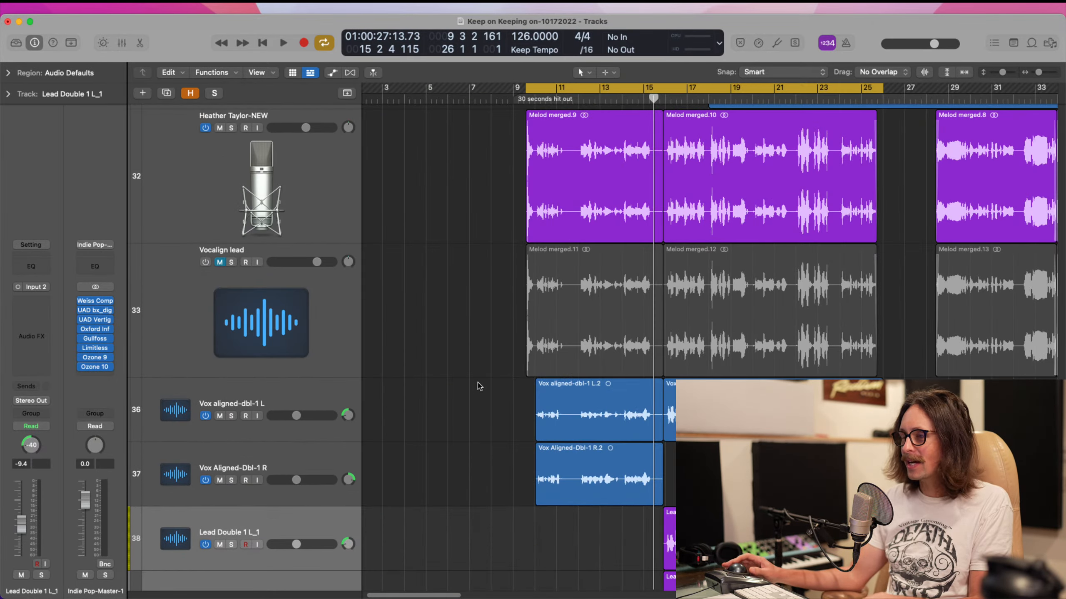
ctrl+alt+click(474, 429)
scroll(473, 429, down, 5)
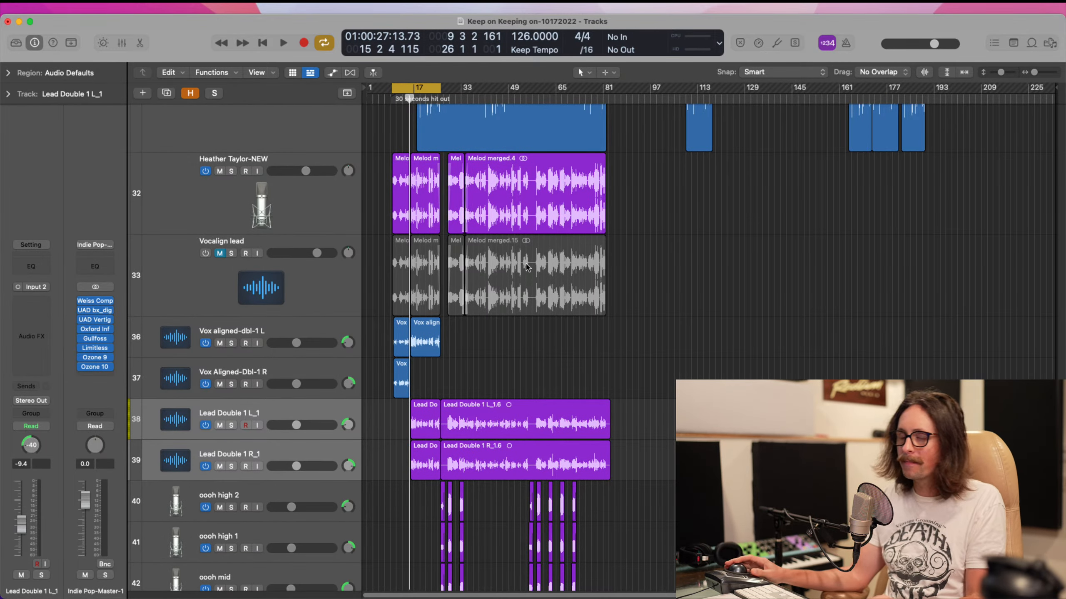
- Select the Vocalign lead track and hide it from the arrangement
drag(399, 288, 493, 507)
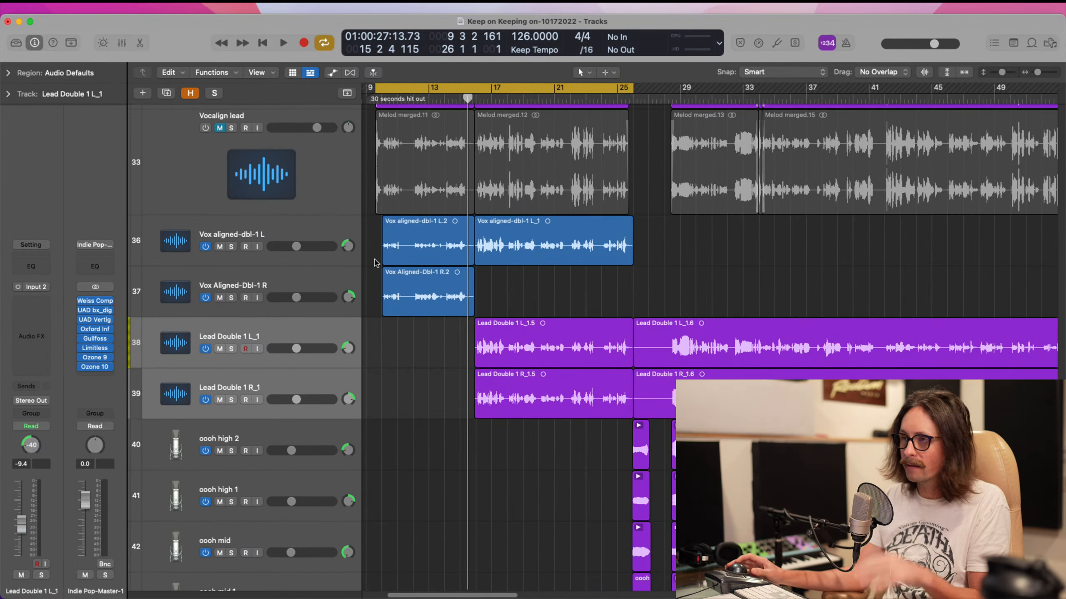
click(282, 170)
scroll(384, 296, up, 4)
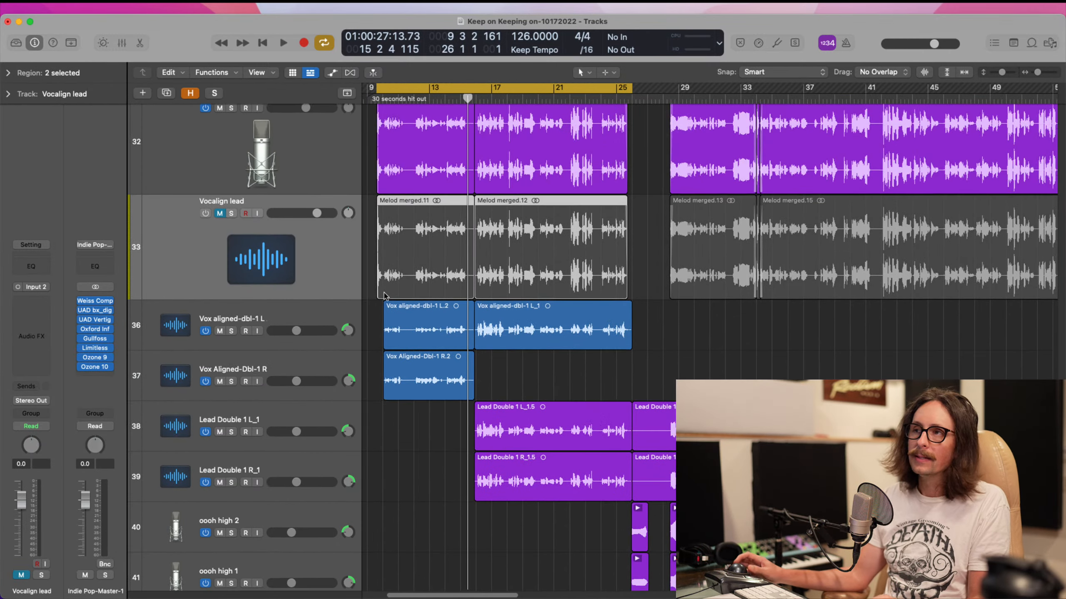
right_click(188, 246)
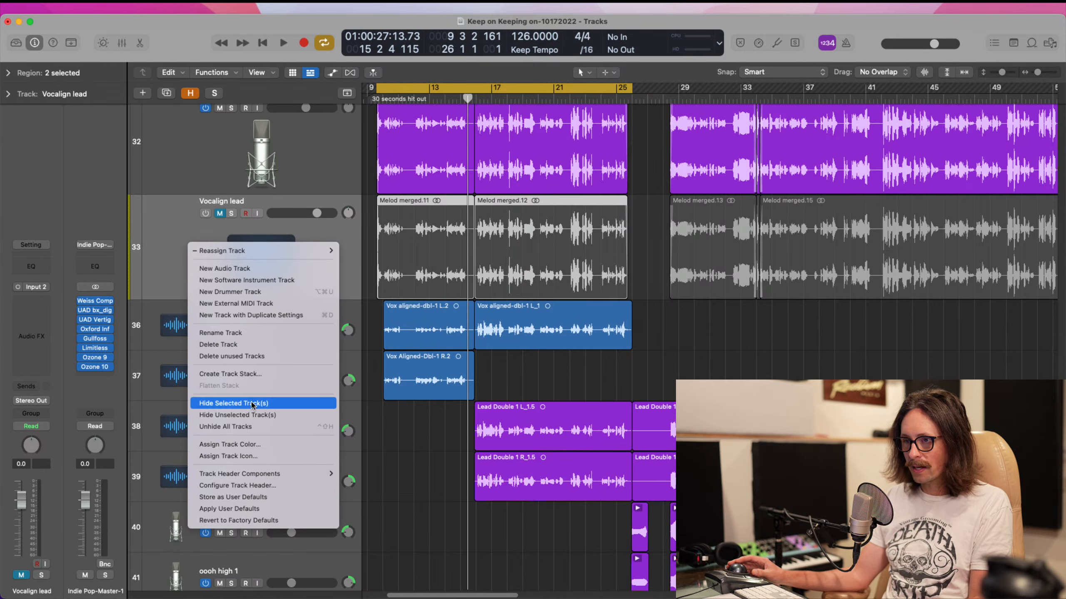
click(244, 403)
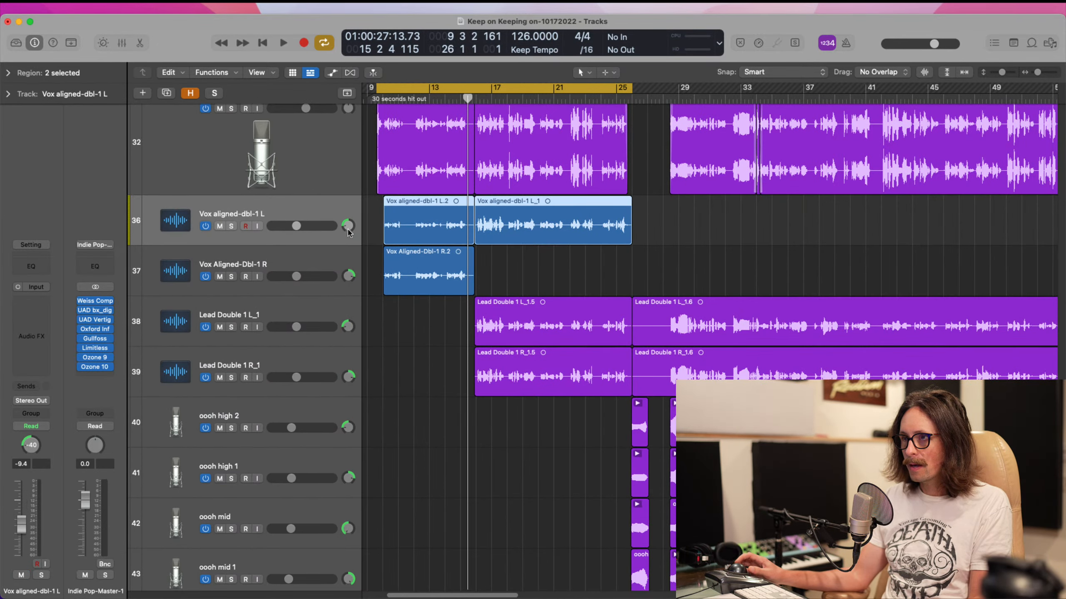
- Delete the leftover second-section region Vox aligned-dbl-1 L_1 from the left aligned double track
scroll(436, 236, up, 2)
click(411, 221)
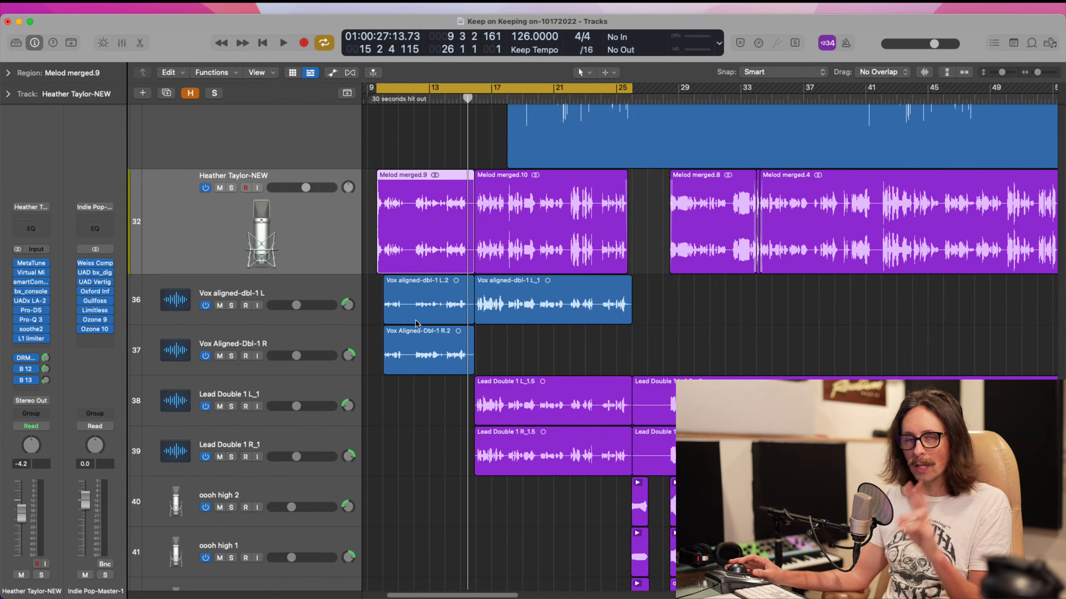
drag(423, 401, 383, 307)
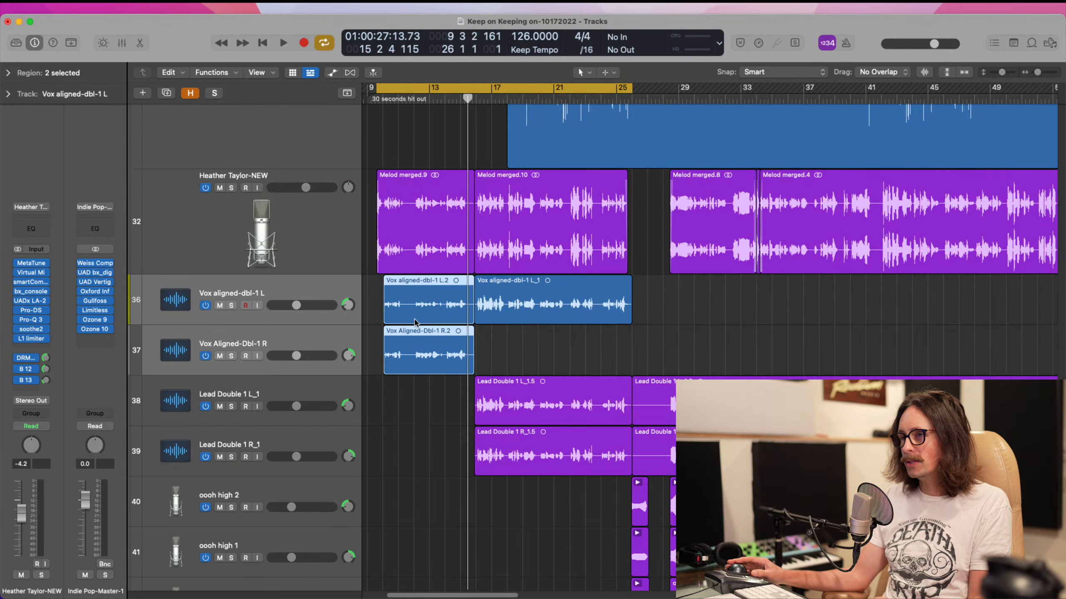
click(603, 317)
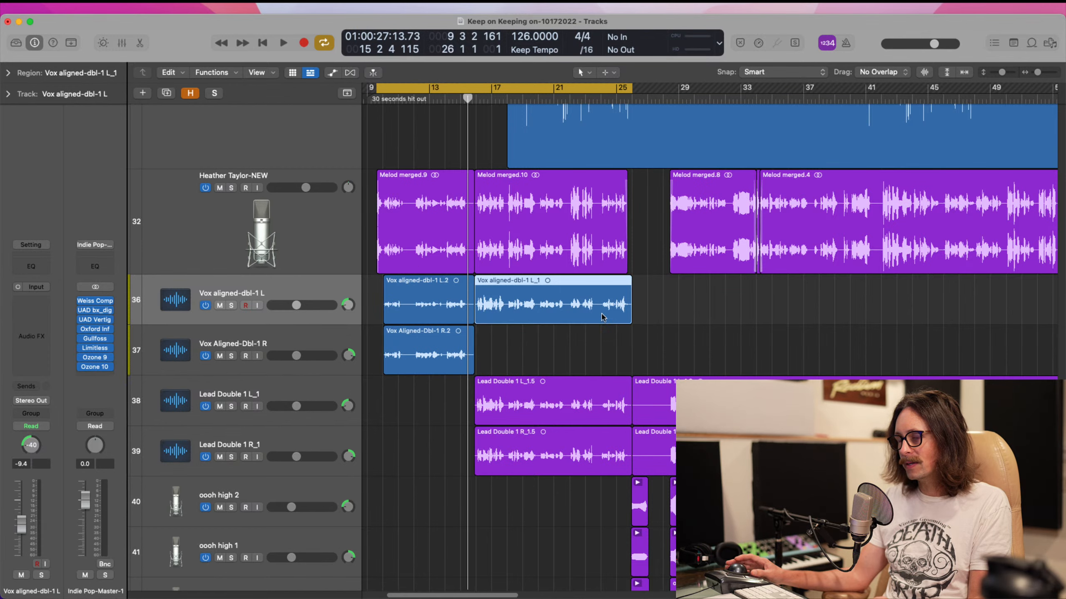
key(Delete)
- Move all remaining Lead Double 1 L and R regions up onto the corresponding Vox aligned L and R tracks, keeping their timing
ctrl+alt+click(582, 395)
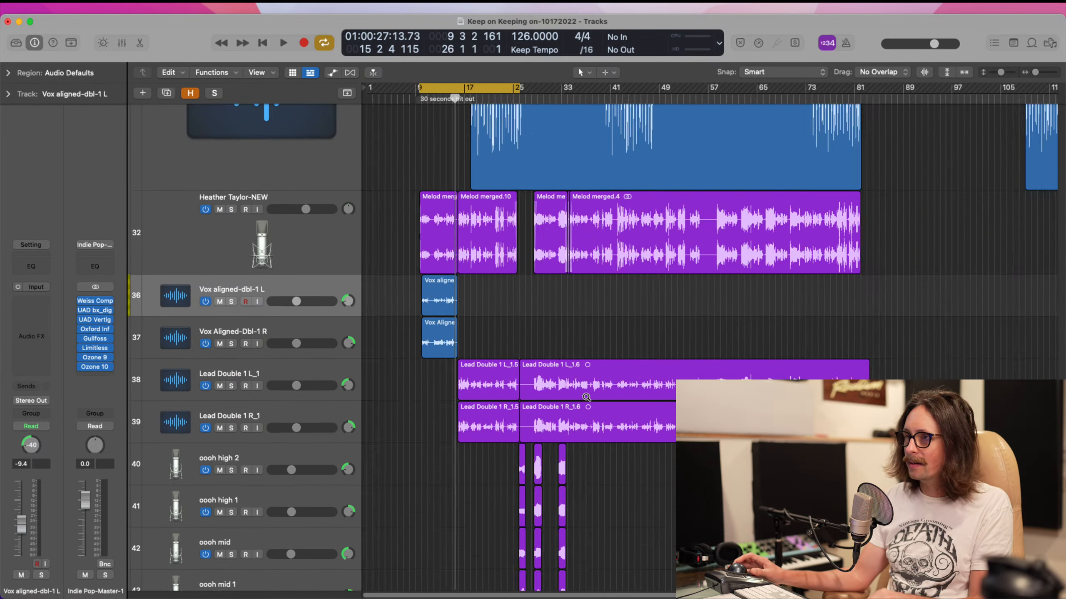
drag(448, 339, 526, 421)
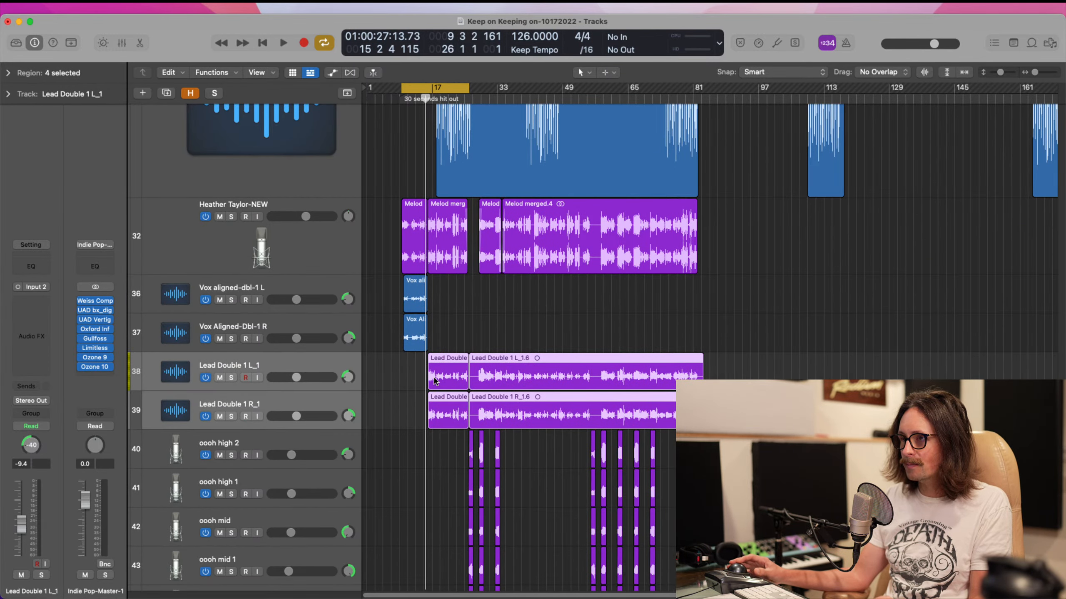
drag(439, 377, 406, 330)
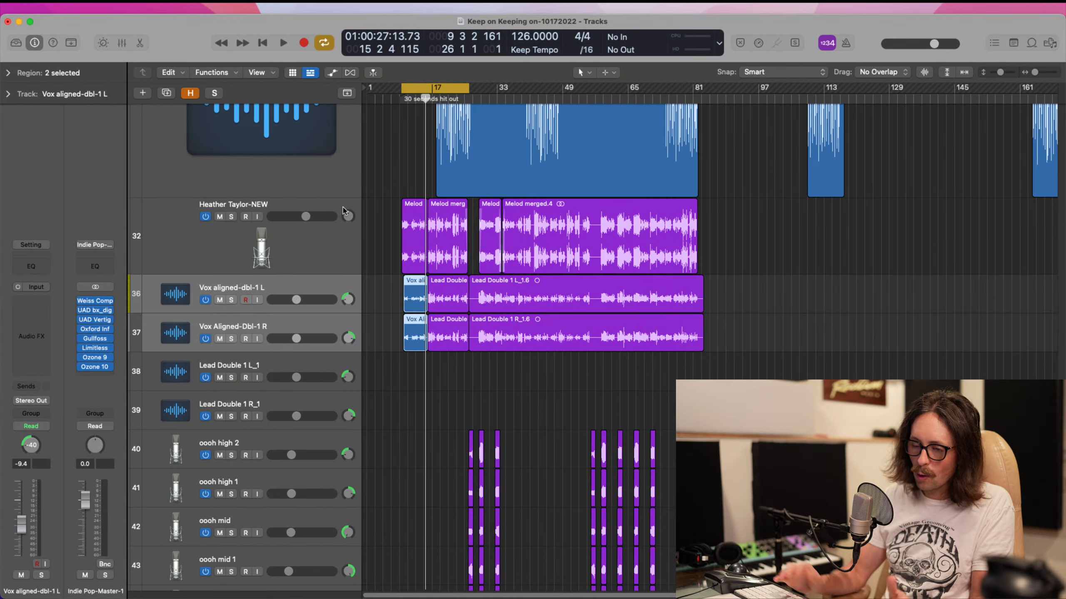
- Color the first-section aligned double regions on both Vox aligned tracks magenta
key(alt+c)
click(483, 274)
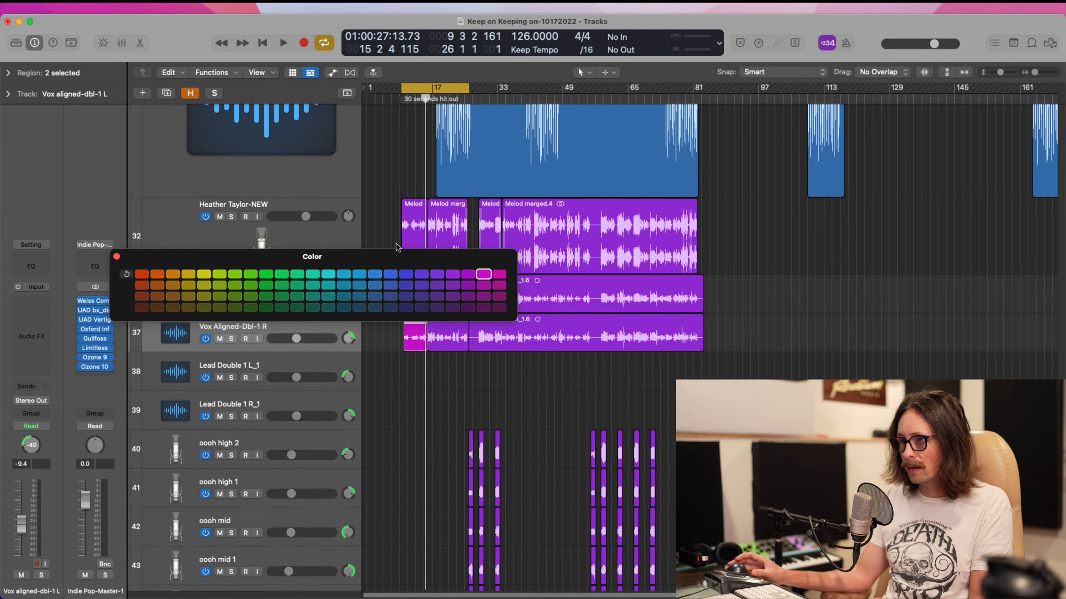
click(116, 256)
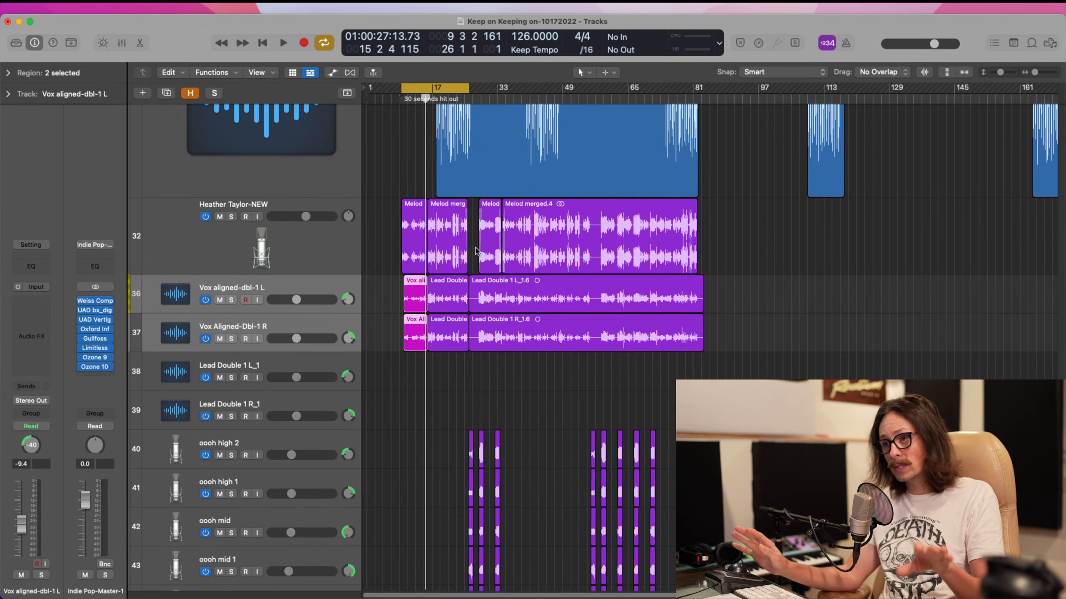
scroll(441, 294, up, 5)
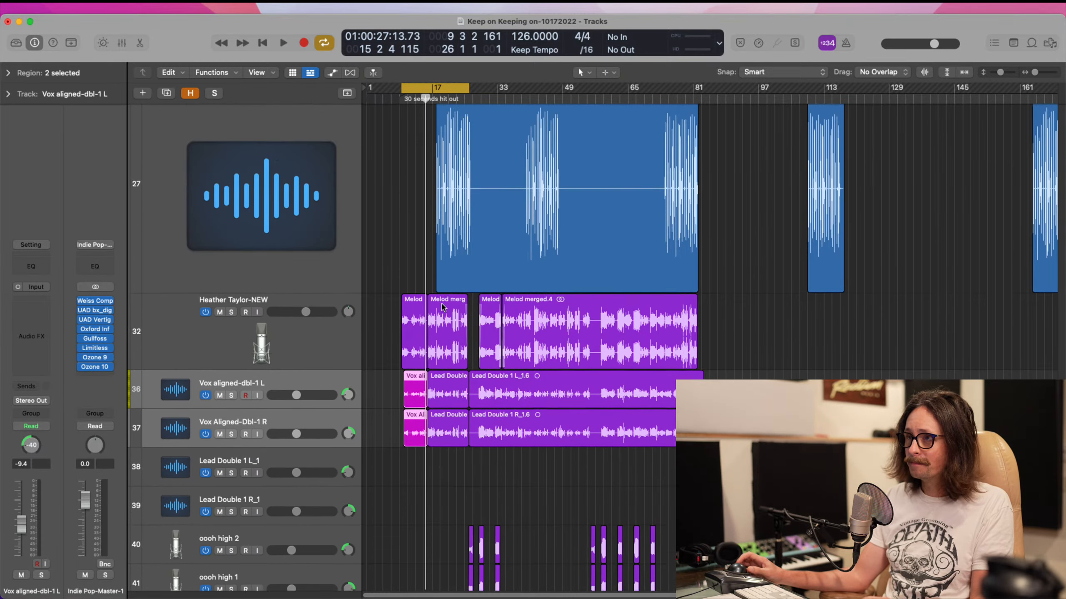
key(super+Left)
key(super+Left)
key(super+Left)
key(super+Left)
key(super+Left)
key(super+Up)
key(super+Up)
key(super+Up)
key(super+Up)
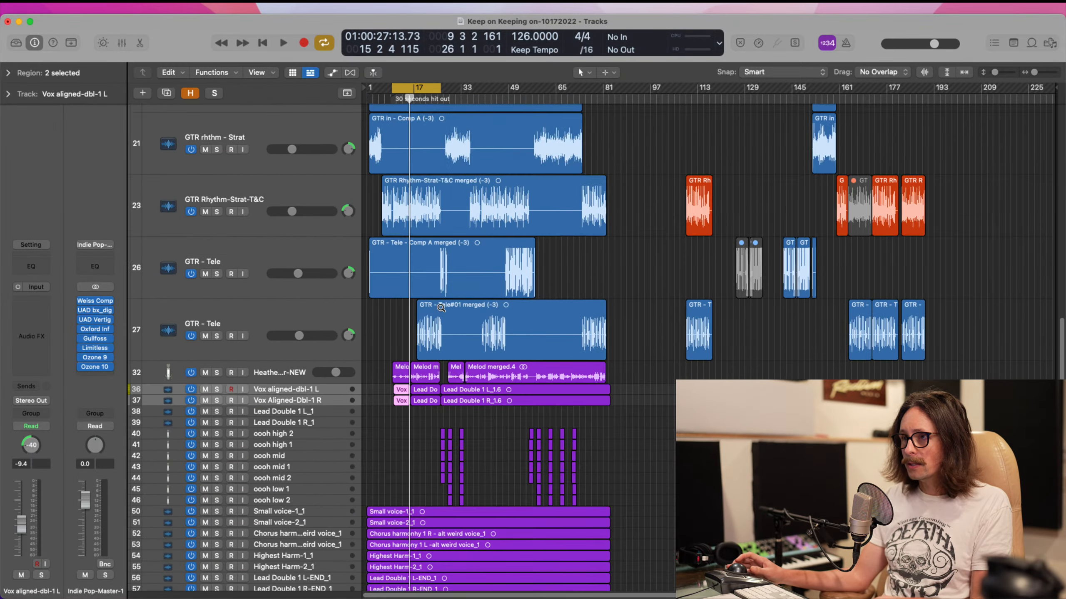
drag(383, 310, 604, 402)
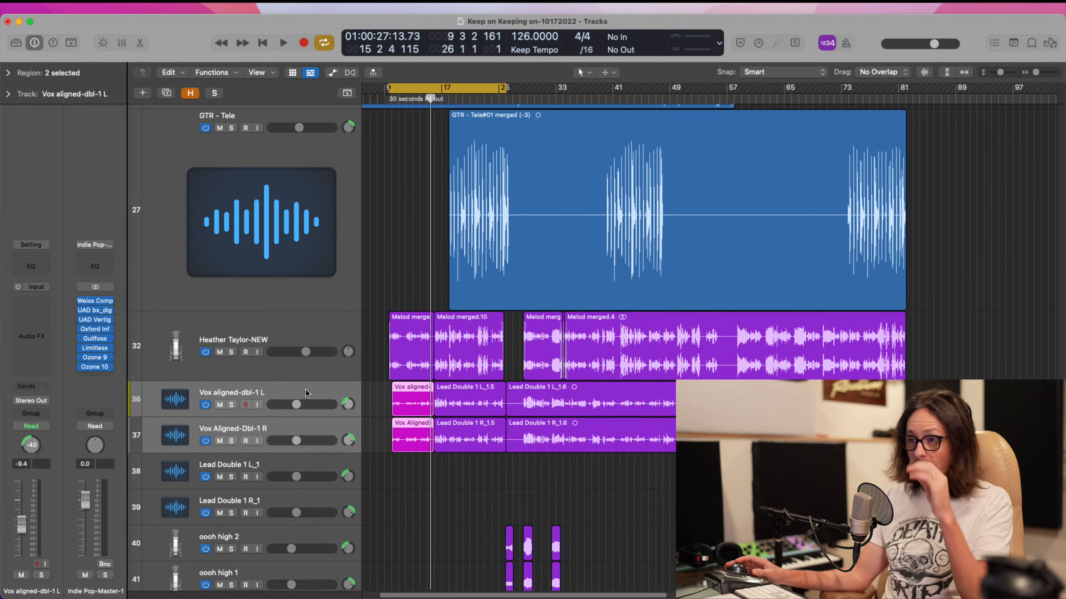
- Select the vocal tracks from the lead vocal down through the background vocals and show their channels in the mixer
click(262, 336)
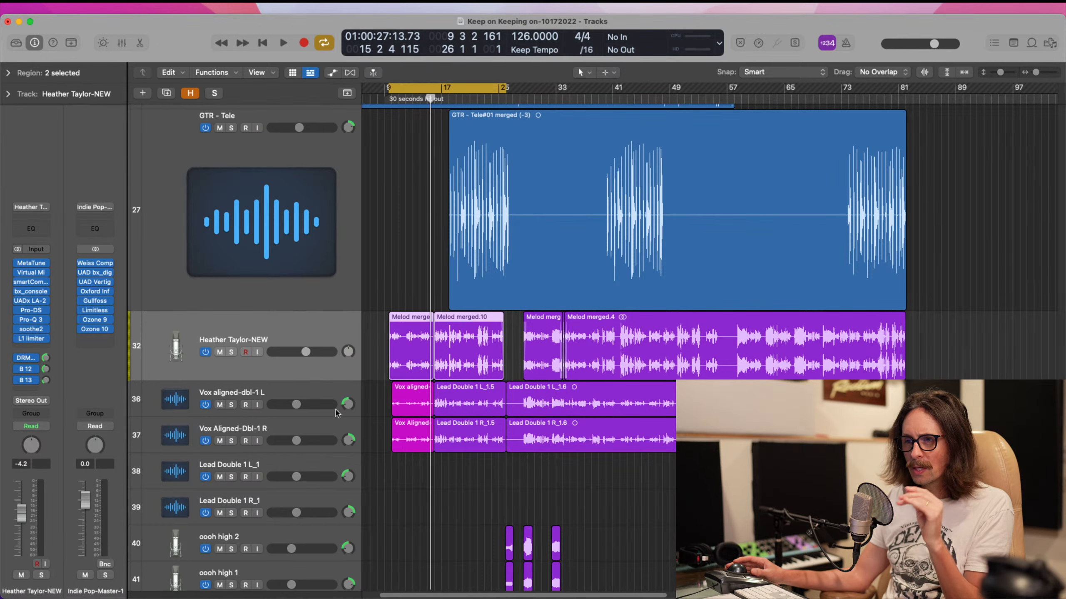
scroll(483, 409, down, 10)
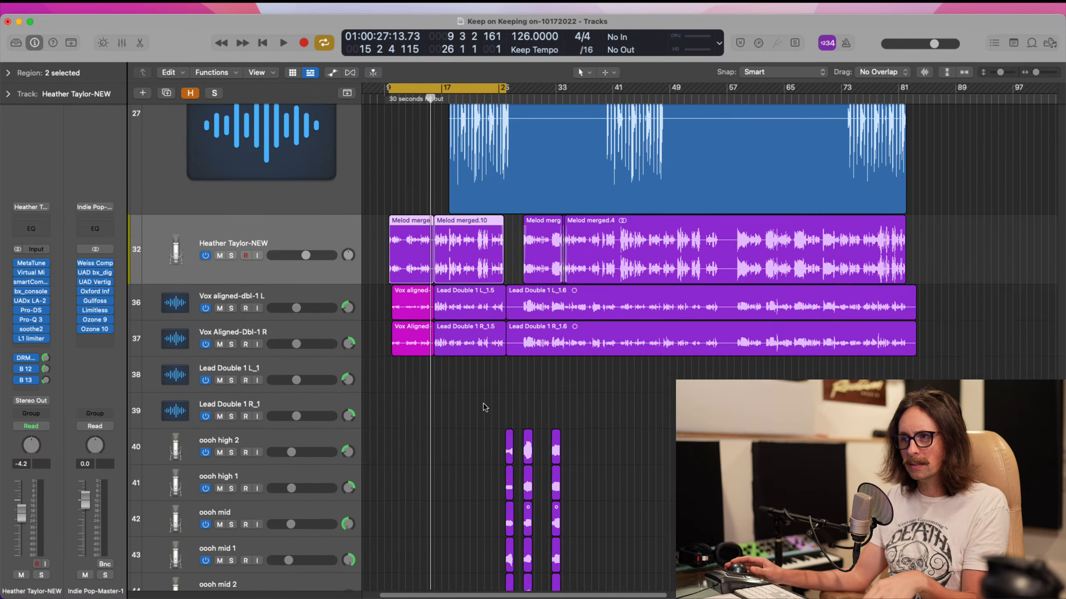
scroll(485, 409, down, 10)
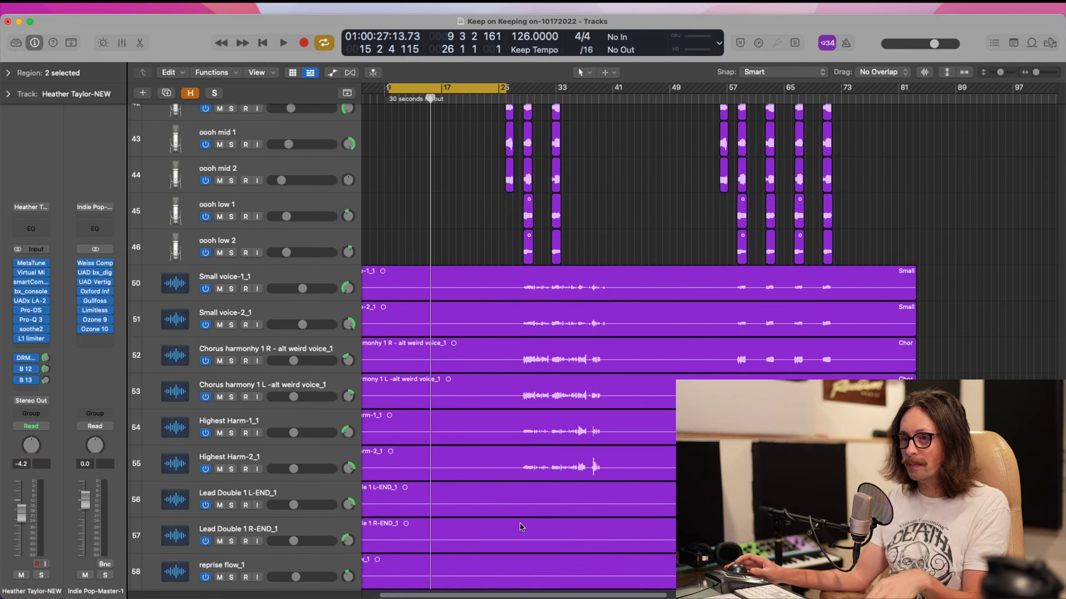
shift+click(282, 516)
scroll(447, 472, up, 13)
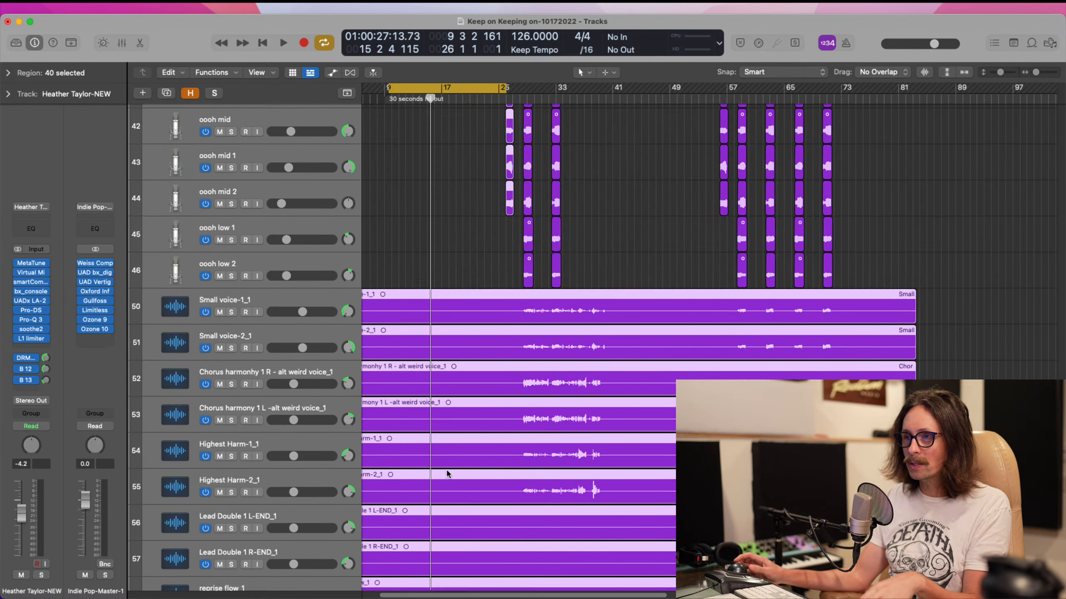
key(x)
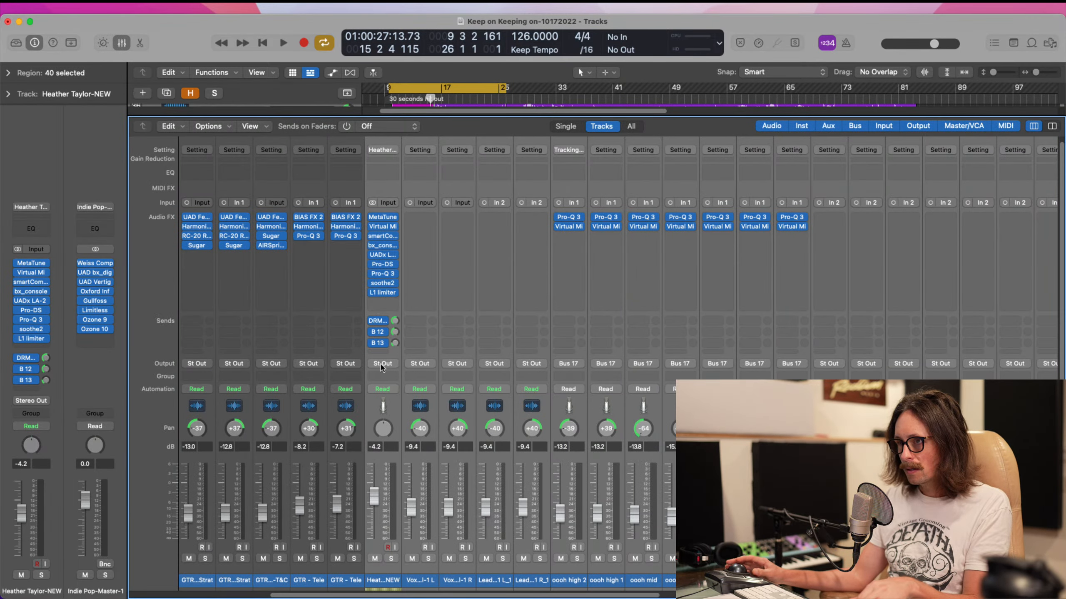
- Select the oooh high 2 channel and check its output routing and the bus channels it feeds
click(570, 586)
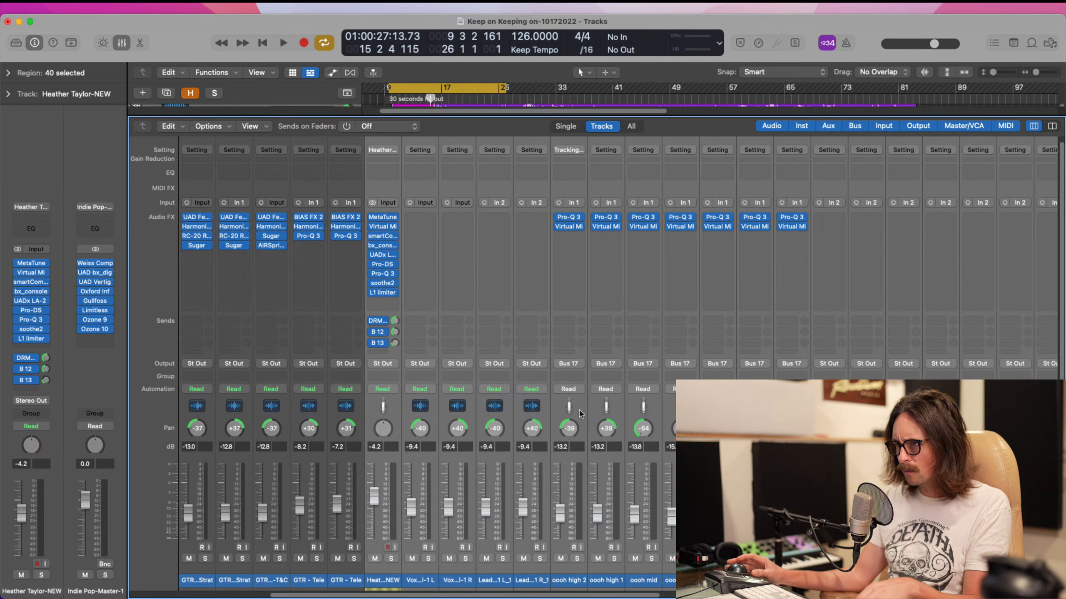
scroll(575, 370, right, 20)
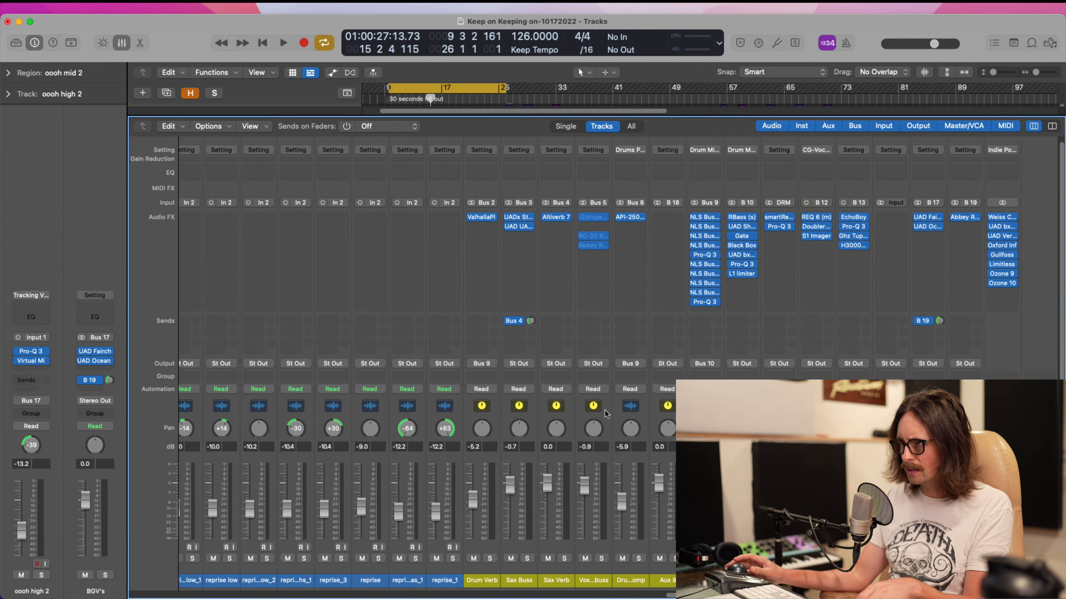
key(x)
scroll(630, 516, up, 10)
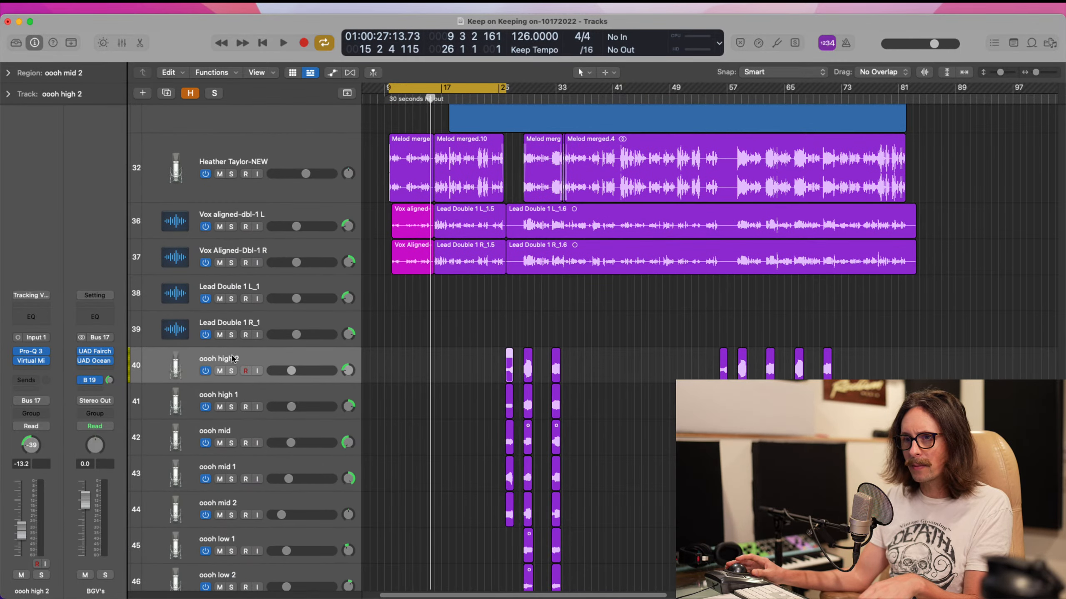
click(36, 403)
click(168, 459)
- Play a cycle from bar 25 to bar 43 with all oooh tracks from oooh high 2 to oooh low 2 soloed
scroll(524, 445, down, 3)
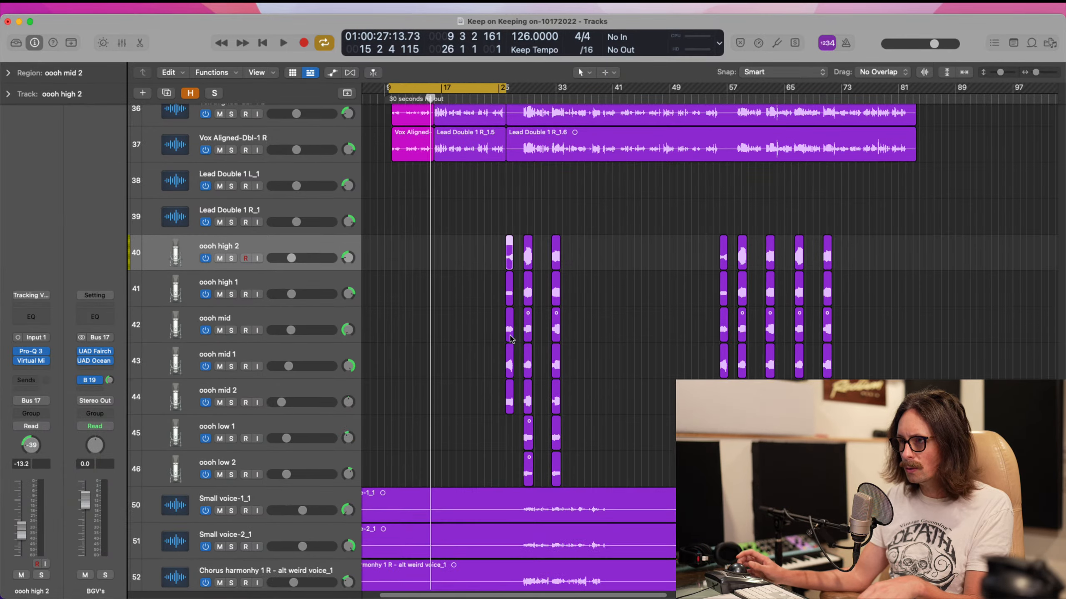
drag(474, 87, 592, 87)
drag(230, 258, 230, 474)
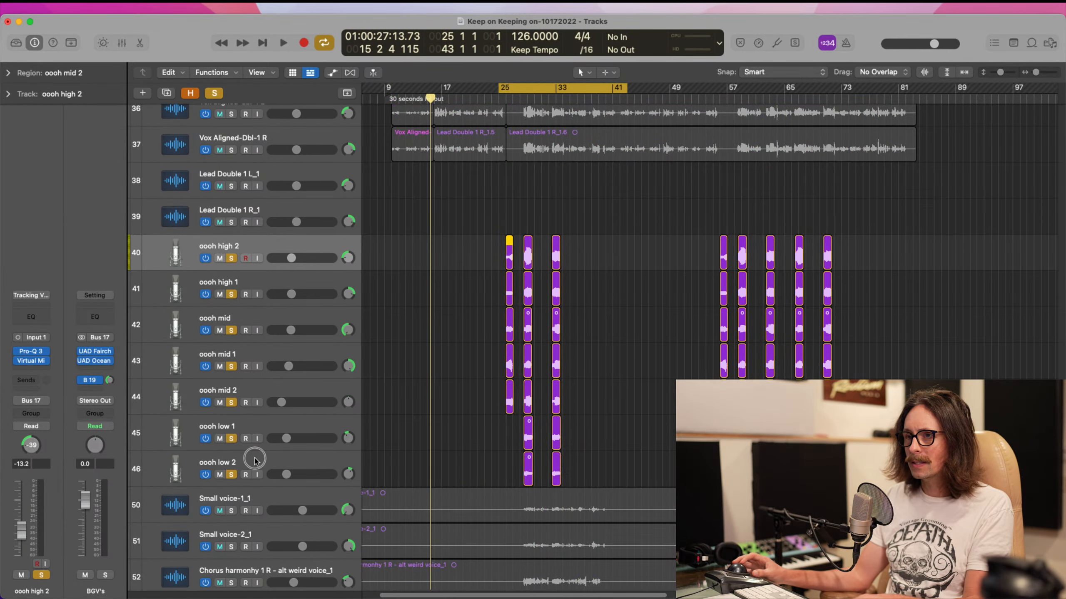
key(space)
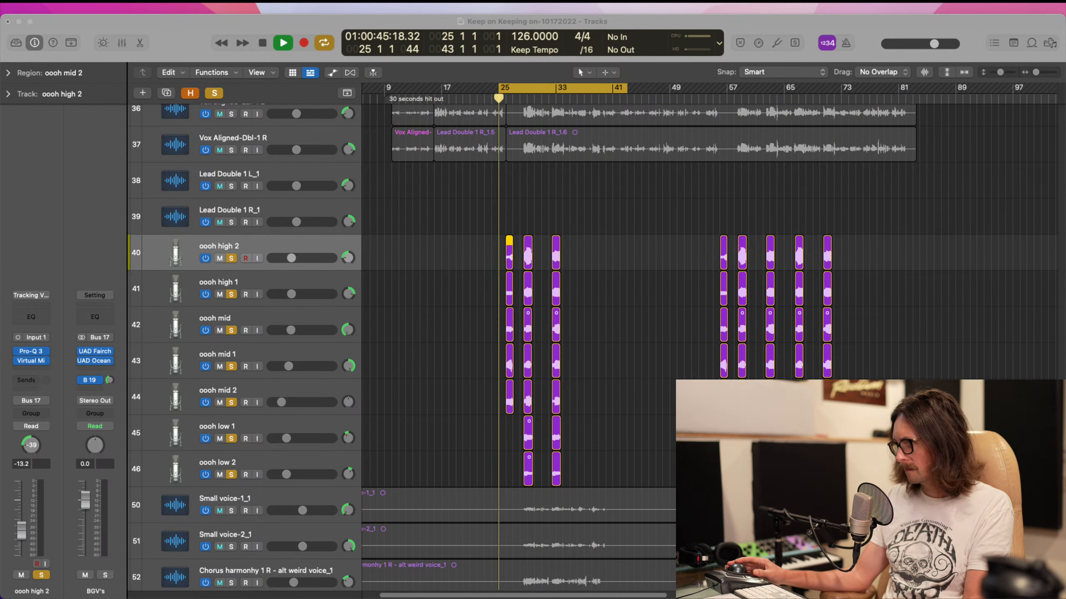
- Stop playback, select the oooh tracks, and route the BGV's channel output to Bus 15 (Vox Mix Buss)
click(872, 320)
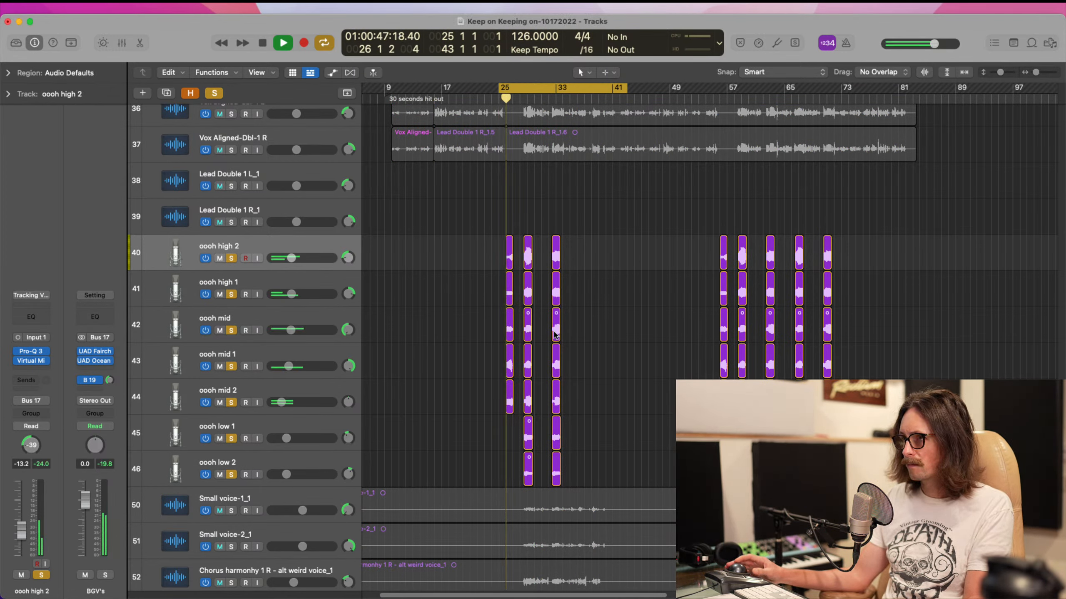
key(space)
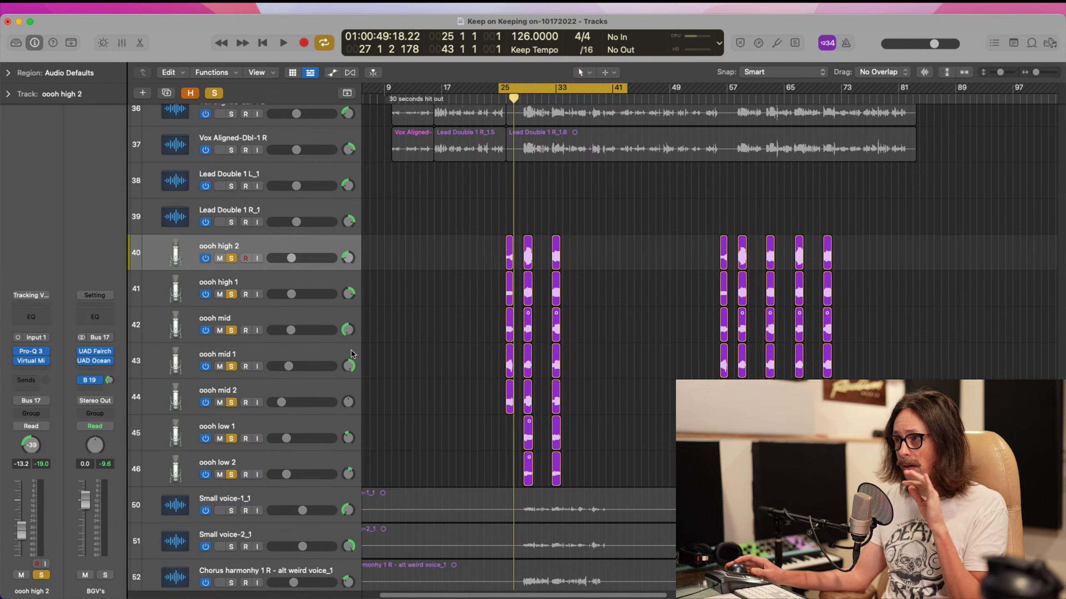
shift+click(271, 462)
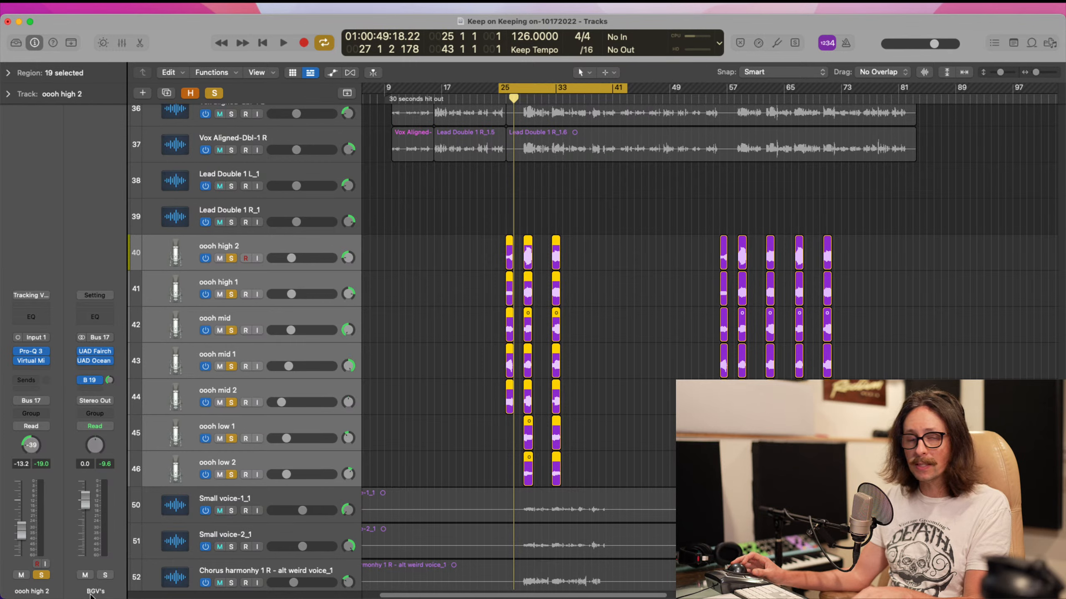
click(90, 404)
mouse_move(122, 449)
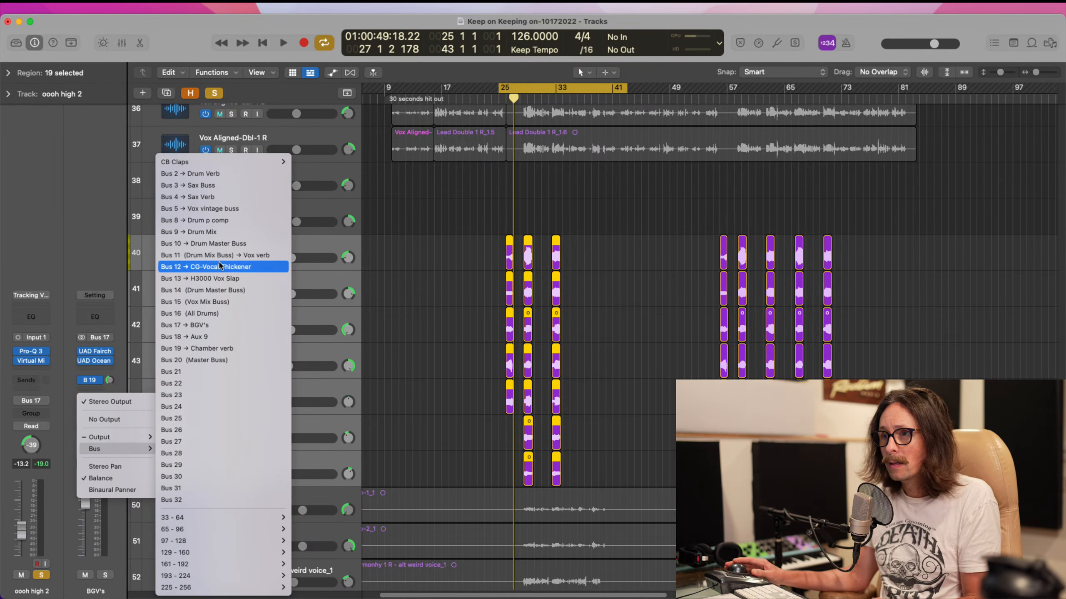
click(224, 302)
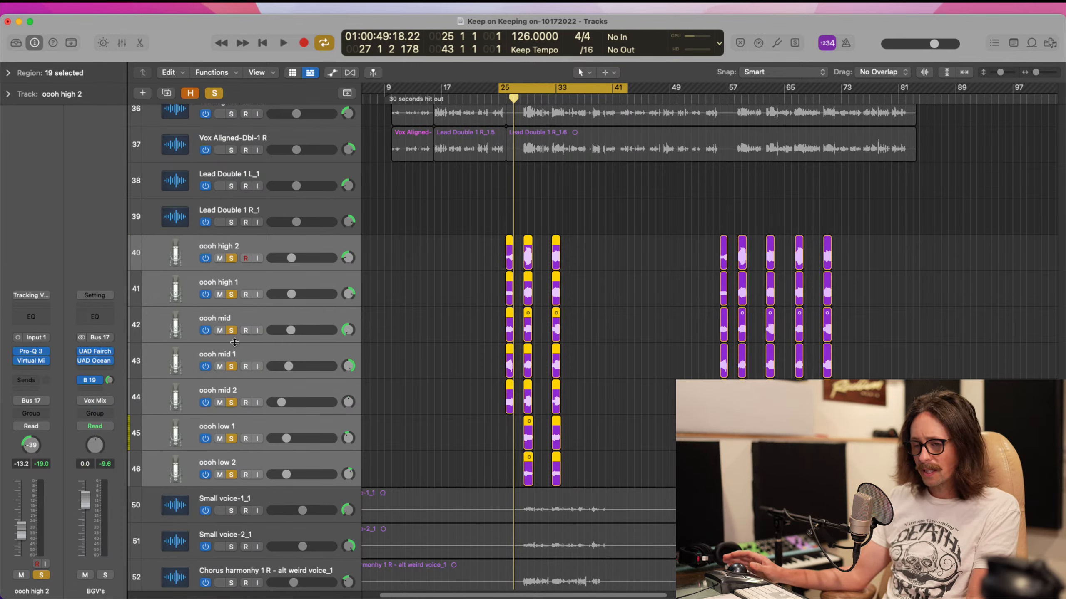
- Name the new aux channel that receives the Vox Mix bus "Vox mix buss" in the mixer
key(x)
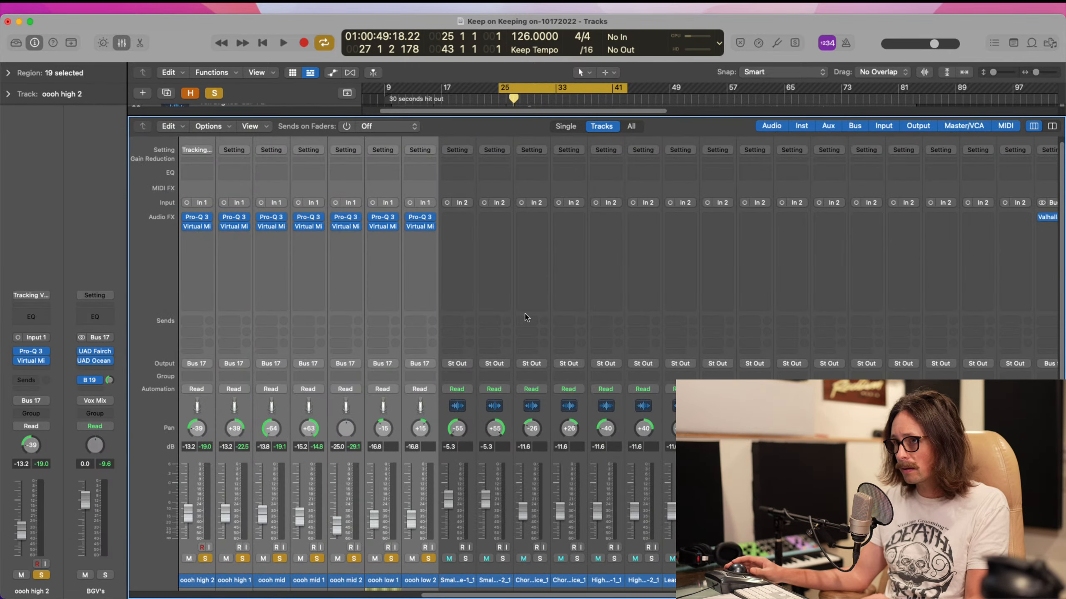
scroll(531, 379, right, 10)
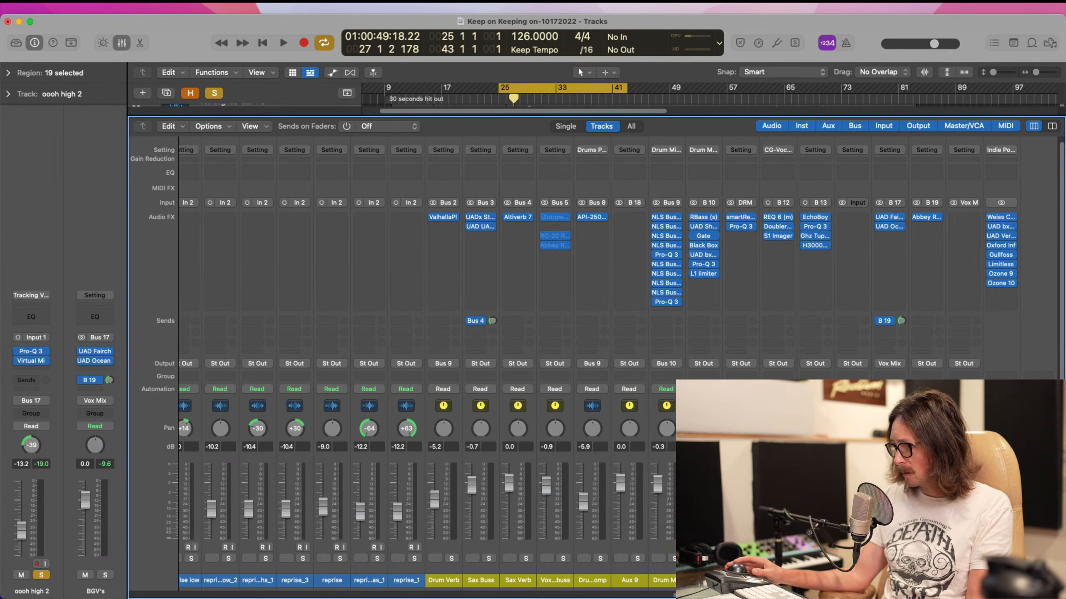
click(964, 580)
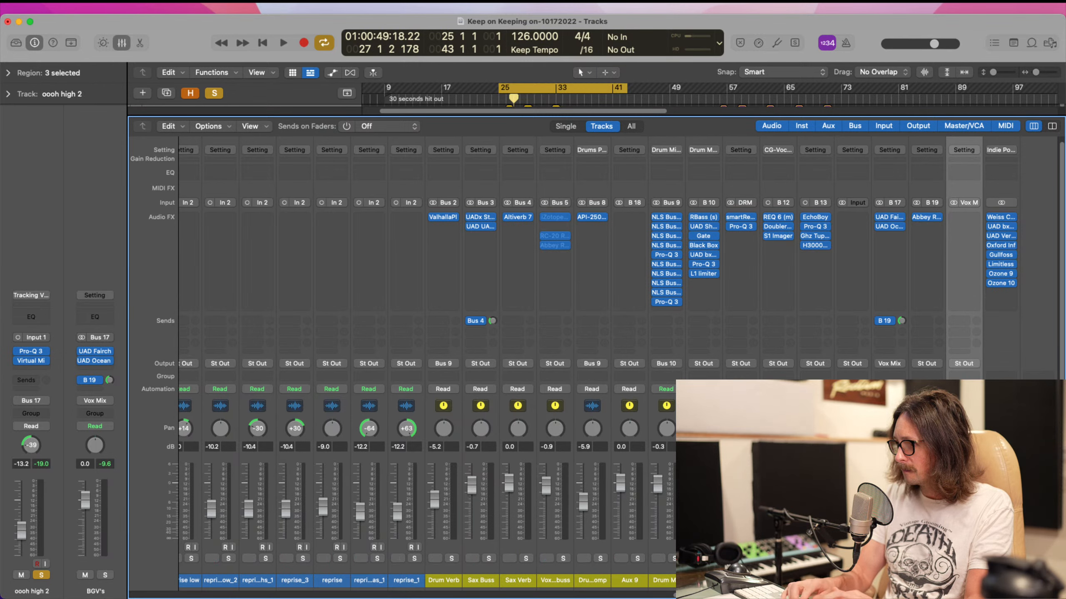
key(x)
- Turn off solo on all the oooh tracks
scroll(527, 445, up, 10)
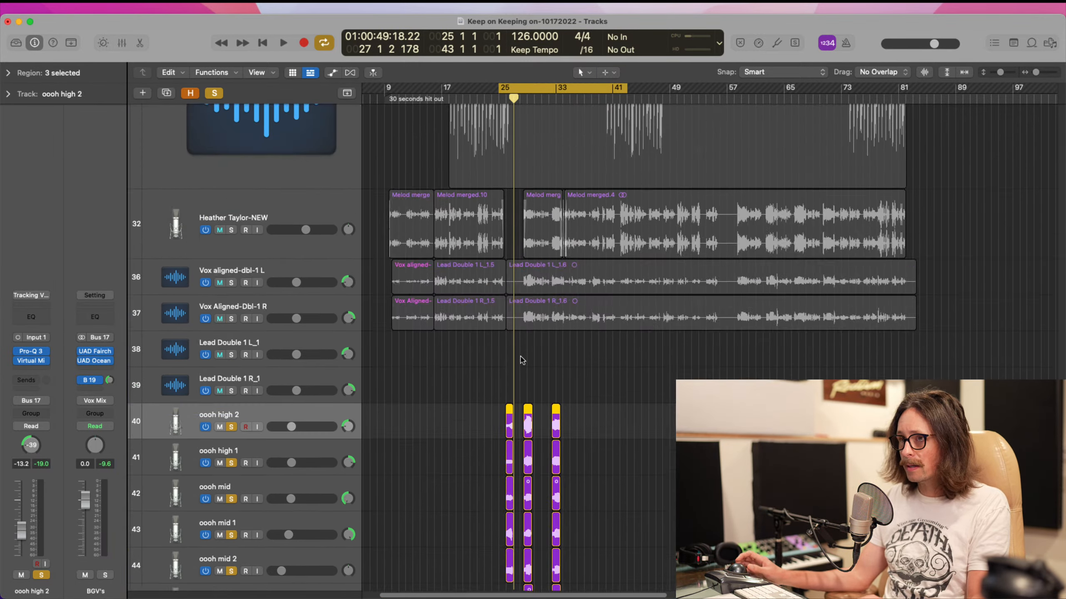
scroll(528, 448, down, 5)
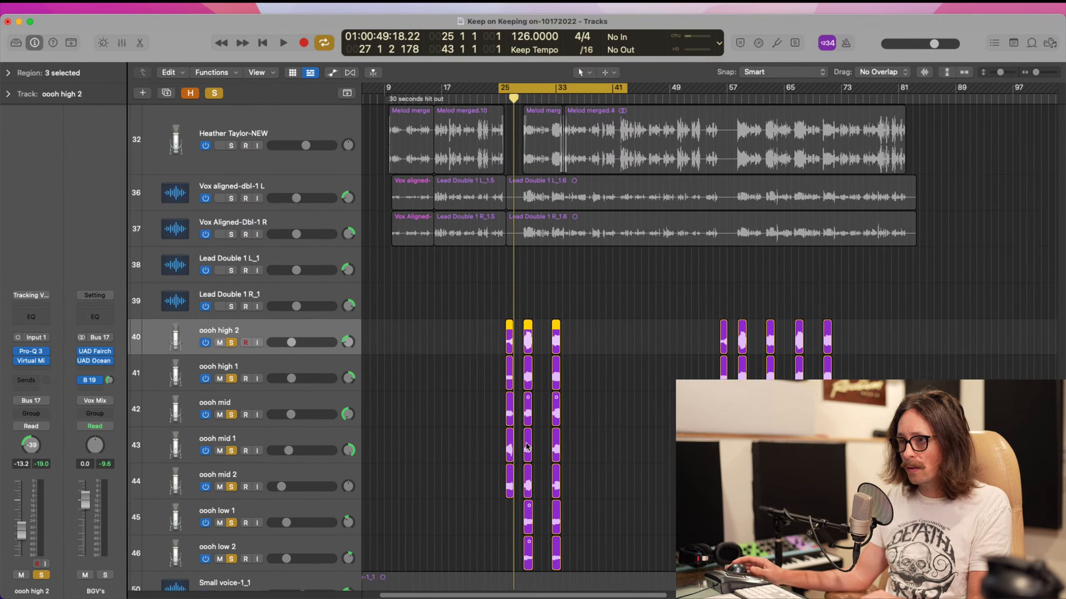
click(231, 343)
- Delete the empty Lead Double 1 L_1 and Lead Double 1 R_1 tracks
key(ctrl+alt+Left)
key(ctrl+alt+Left)
key(ctrl+alt+Up)
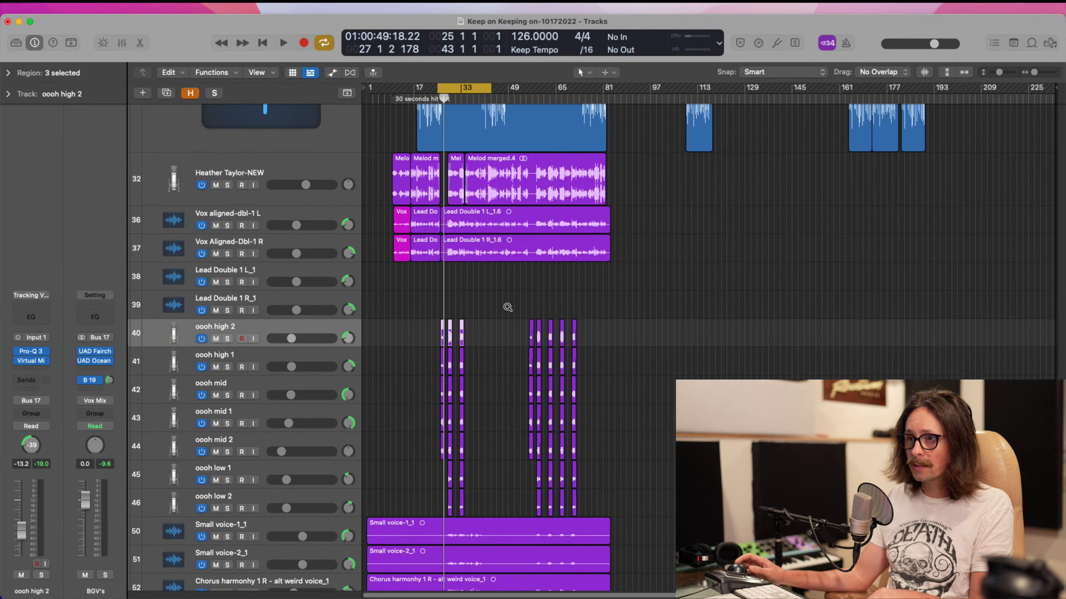
key(ctrl+alt+Up)
key(ctrl+alt+Up)
click(271, 233)
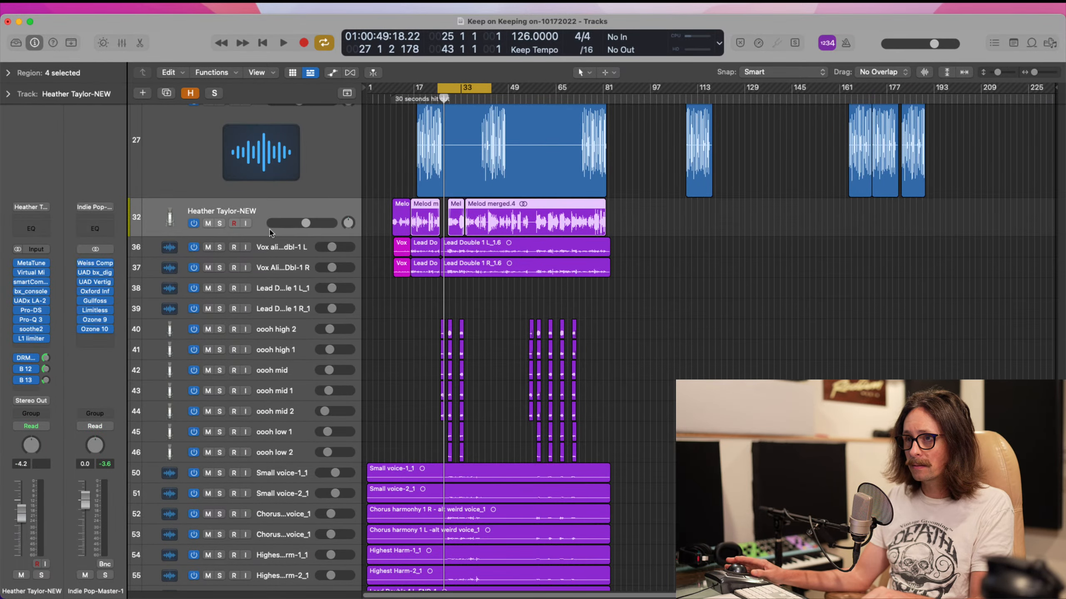
shift+click(284, 269)
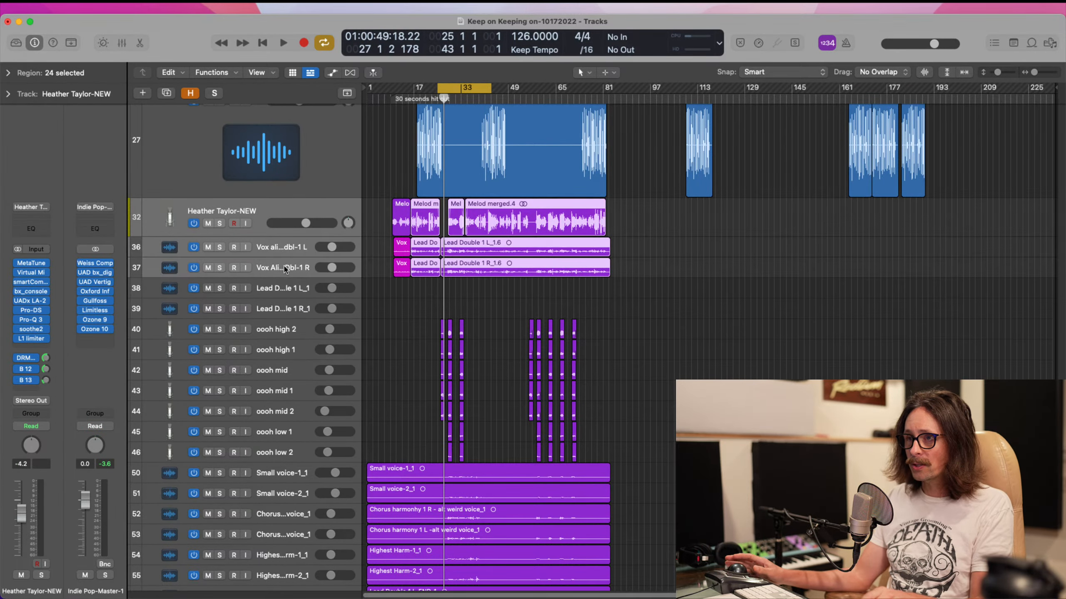
click(286, 290)
key(Down)
shift+click(280, 292)
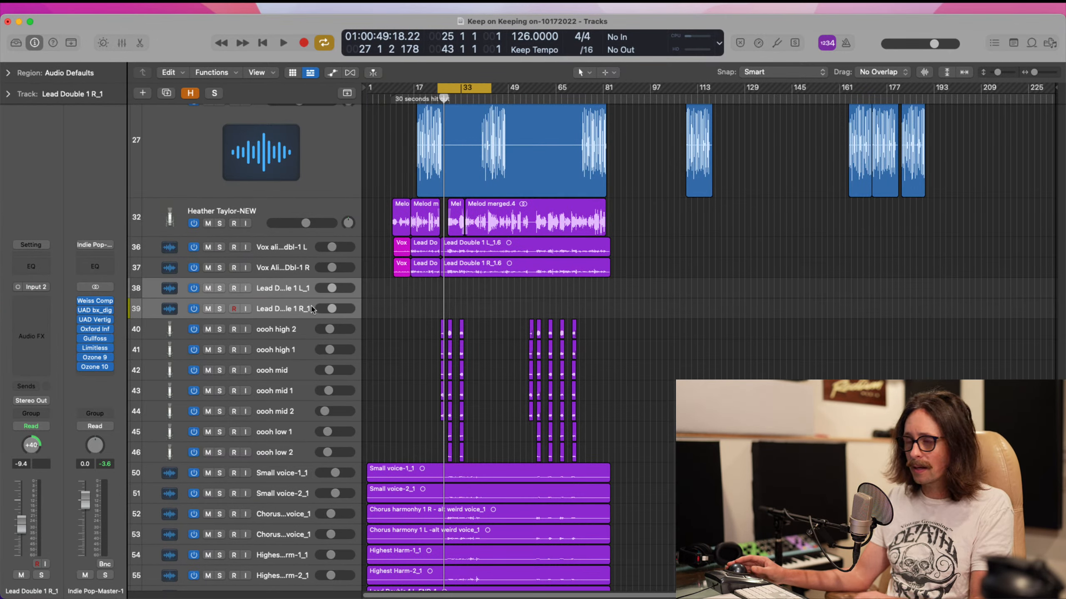
key(super+BackSpace)
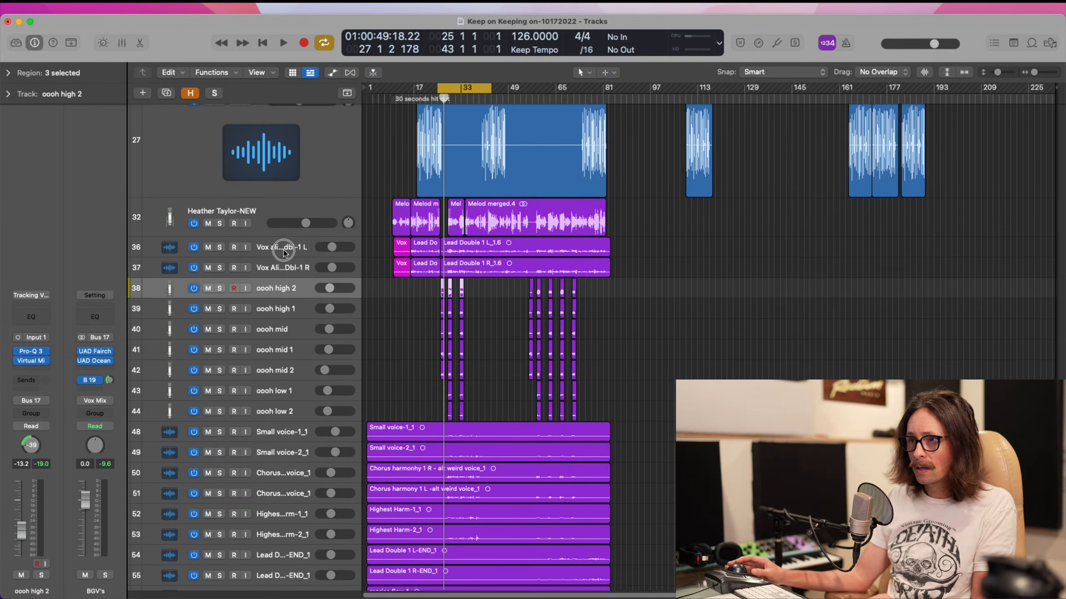
- Route the outputs of the lead vocal and both Vox aligned double tracks to Bus 15 (Vox Mix Buss)
click(284, 252)
key(Up)
shift+click(278, 266)
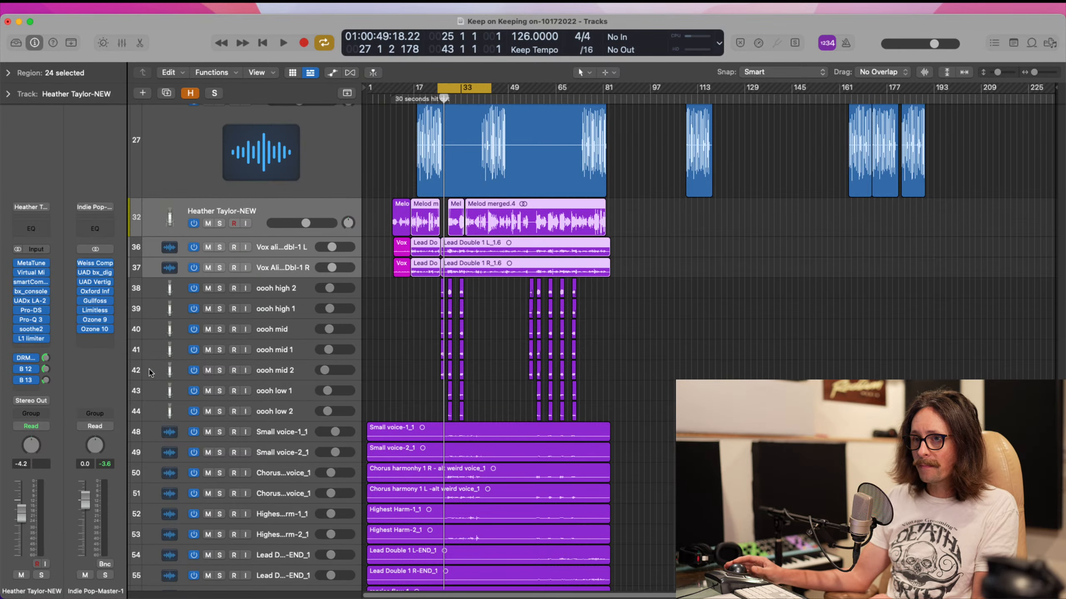
key(x)
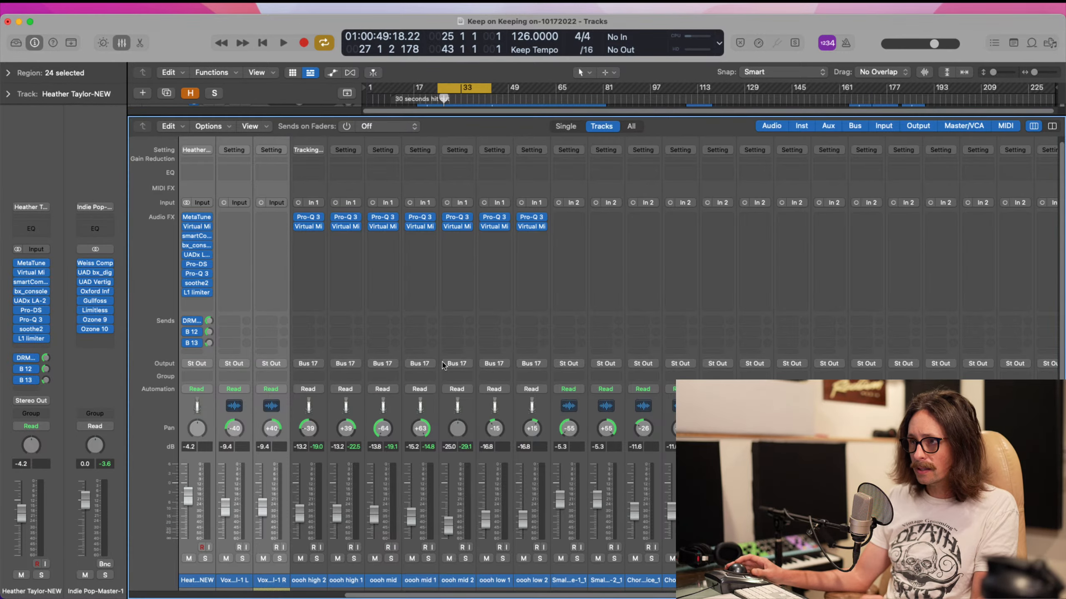
click(234, 363)
mouse_move(256, 411)
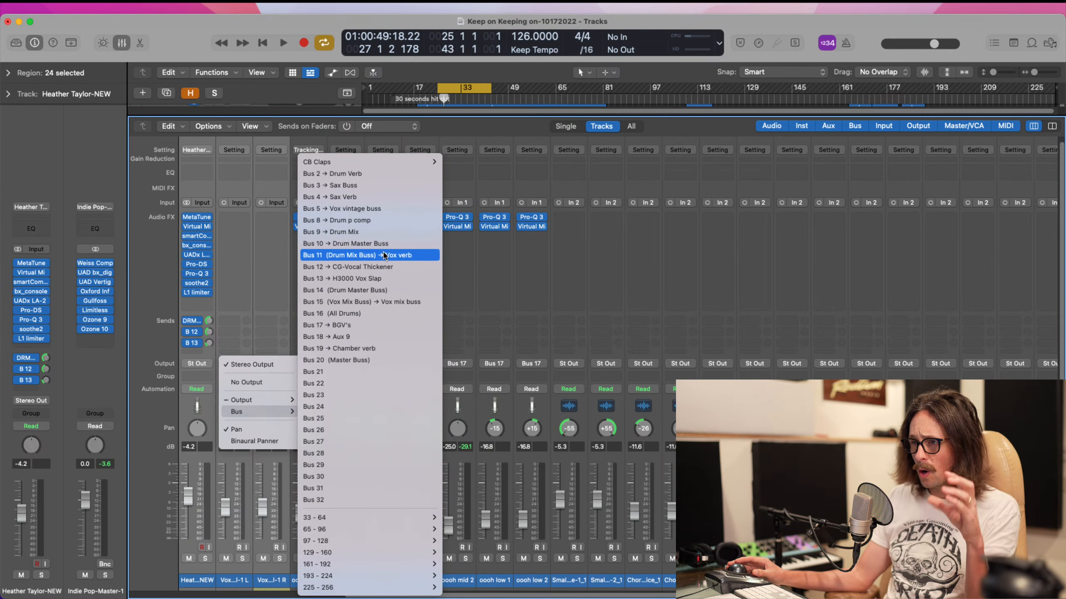
click(385, 302)
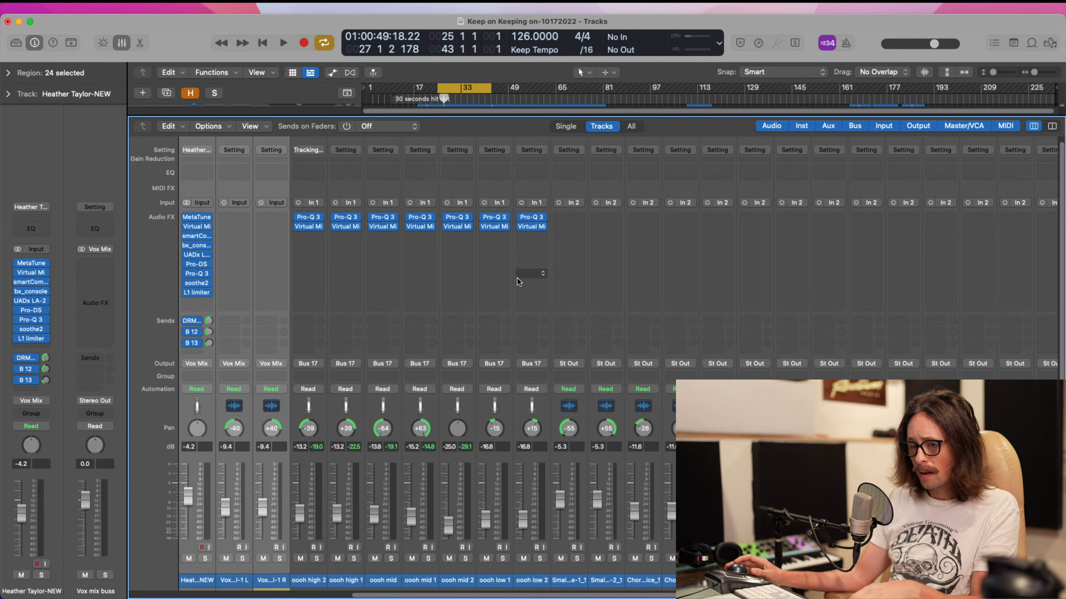
key(x)
- Route the outputs of all tracks from Small voice-1_1 through reprise_1 to Bus 15 (Vox Mix Buss)
click(439, 380)
scroll(461, 376, down, 5)
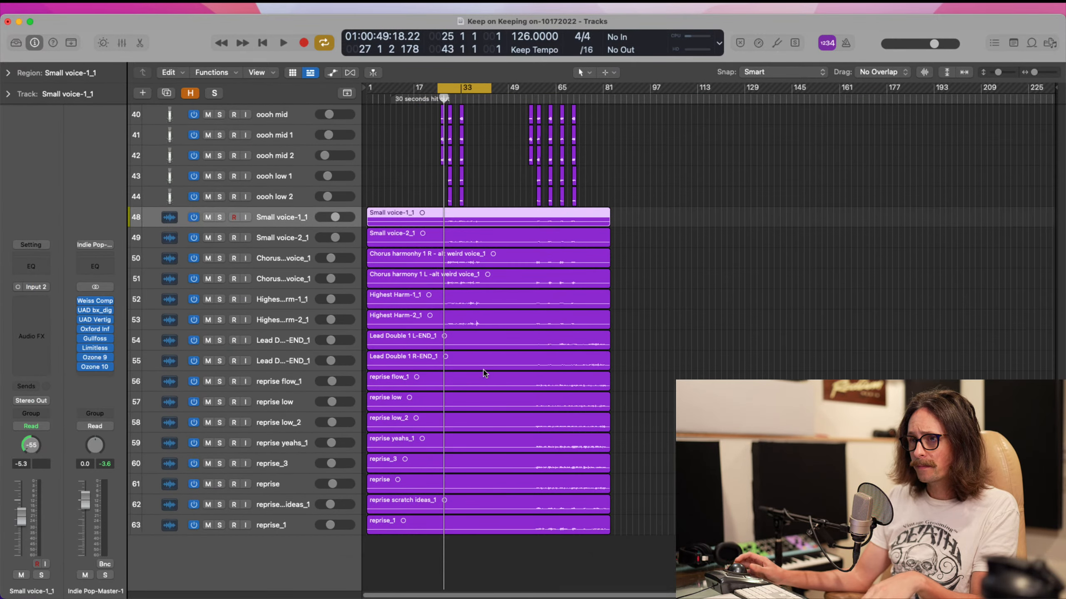
shift+click(292, 527)
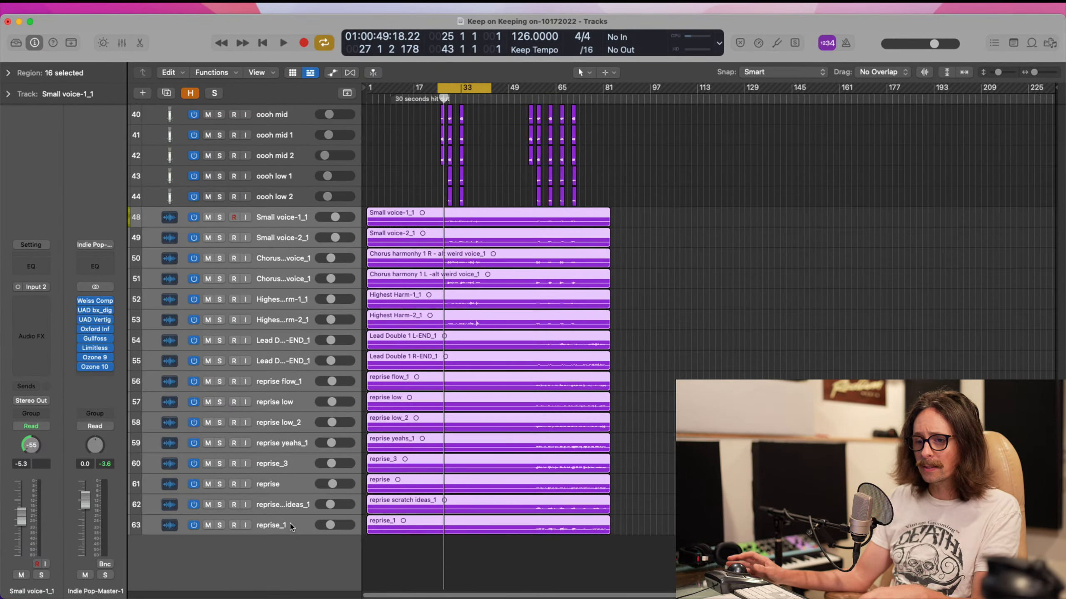
key(x)
click(580, 368)
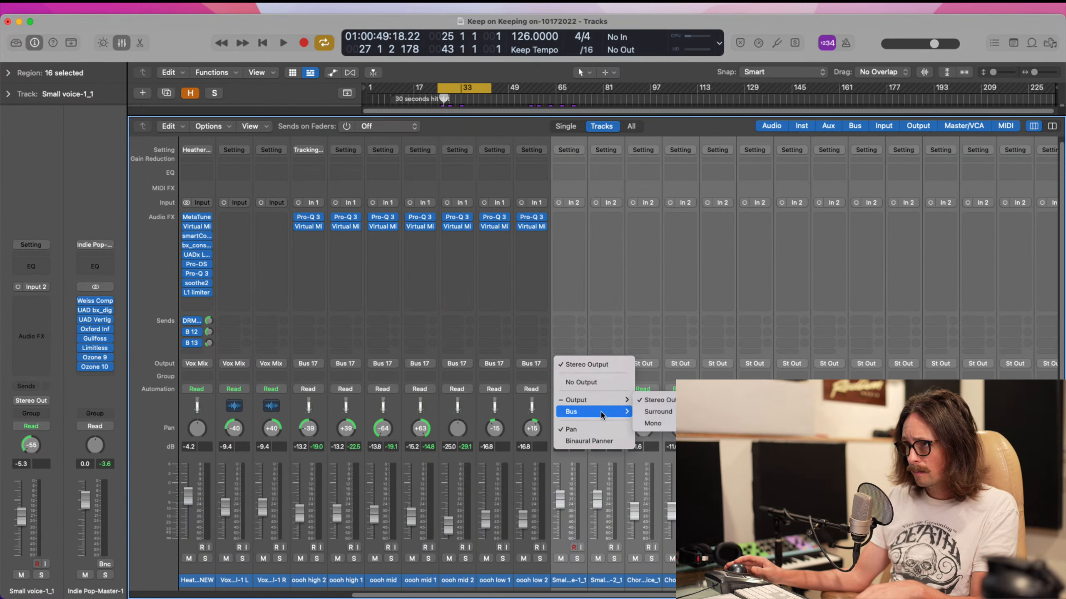
mouse_move(596, 411)
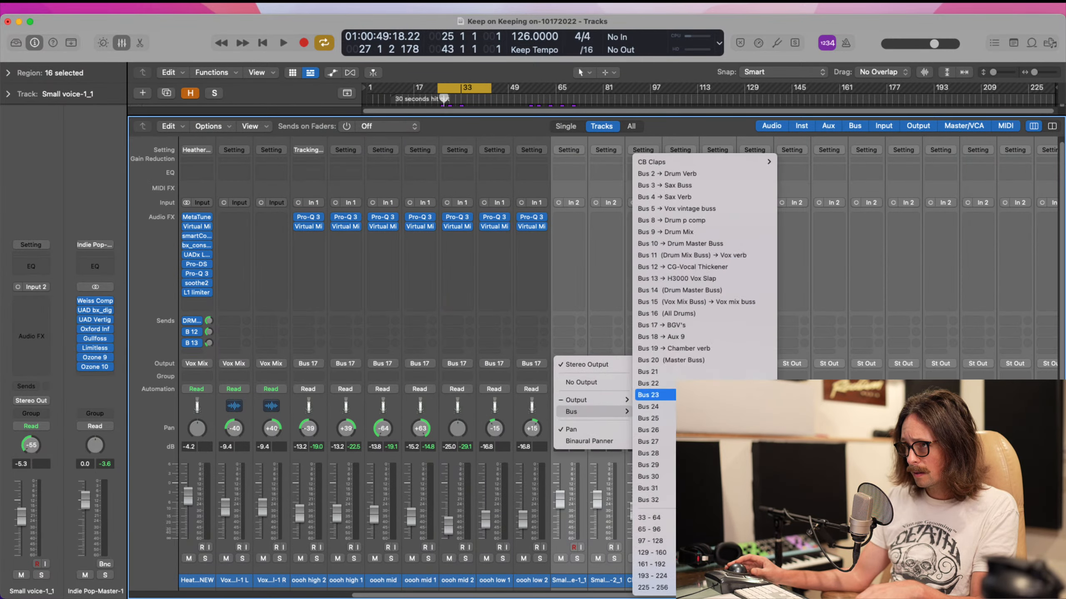
click(718, 304)
key(x)
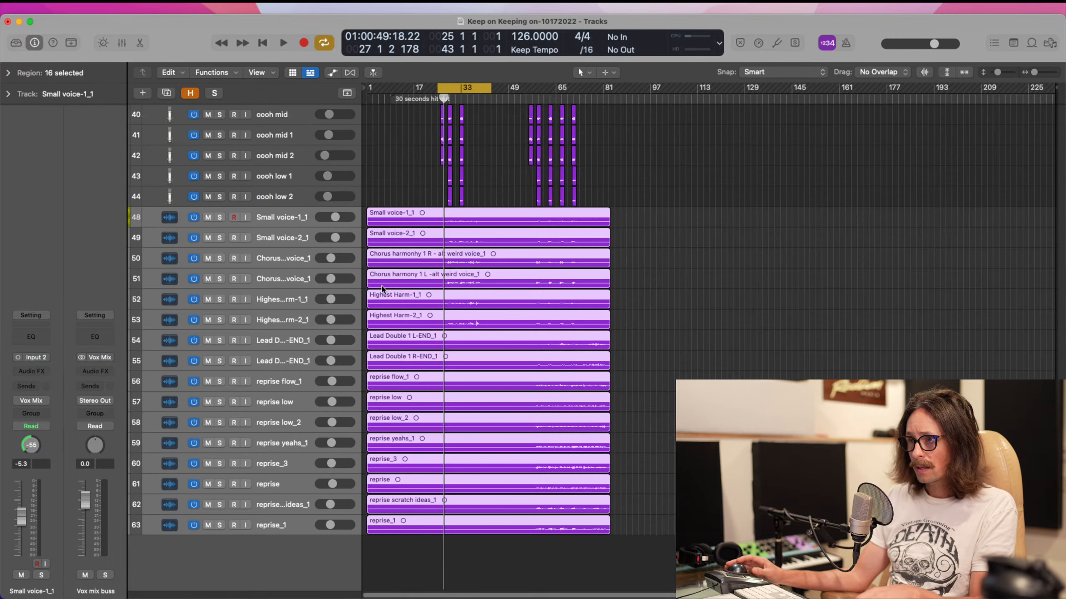
- Select the lead vocal track so the Vox mix buss channel strip shows beside it
scroll(382, 289, up, 10)
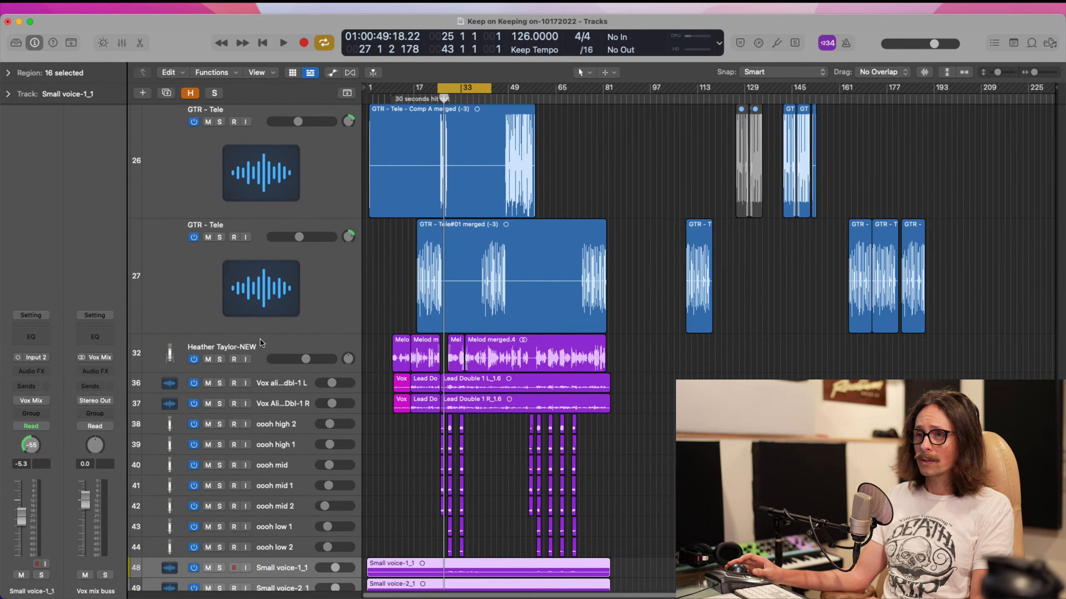
click(260, 343)
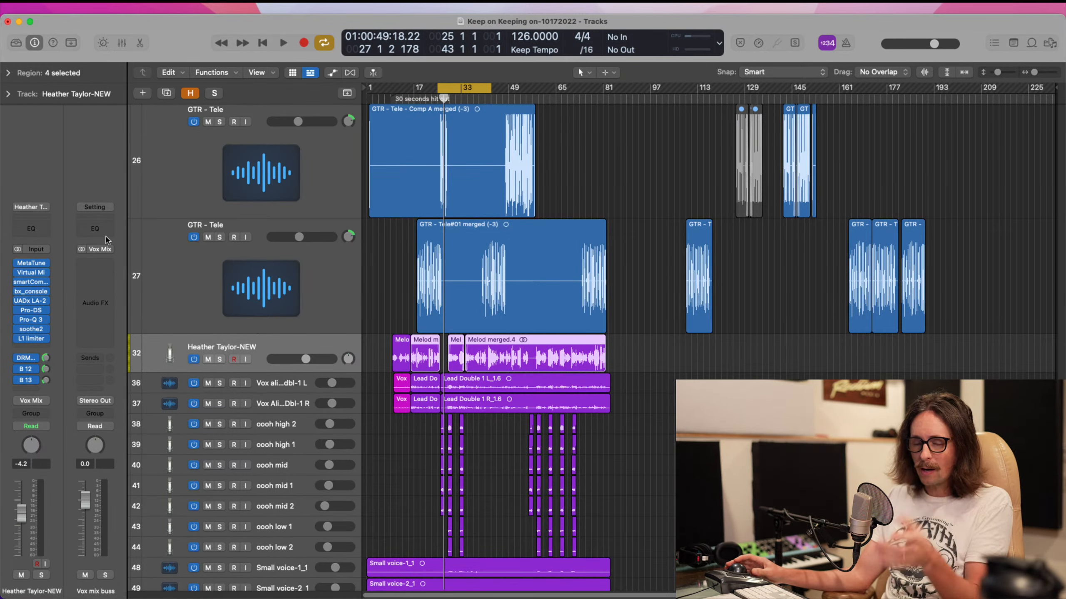
click(95, 261)
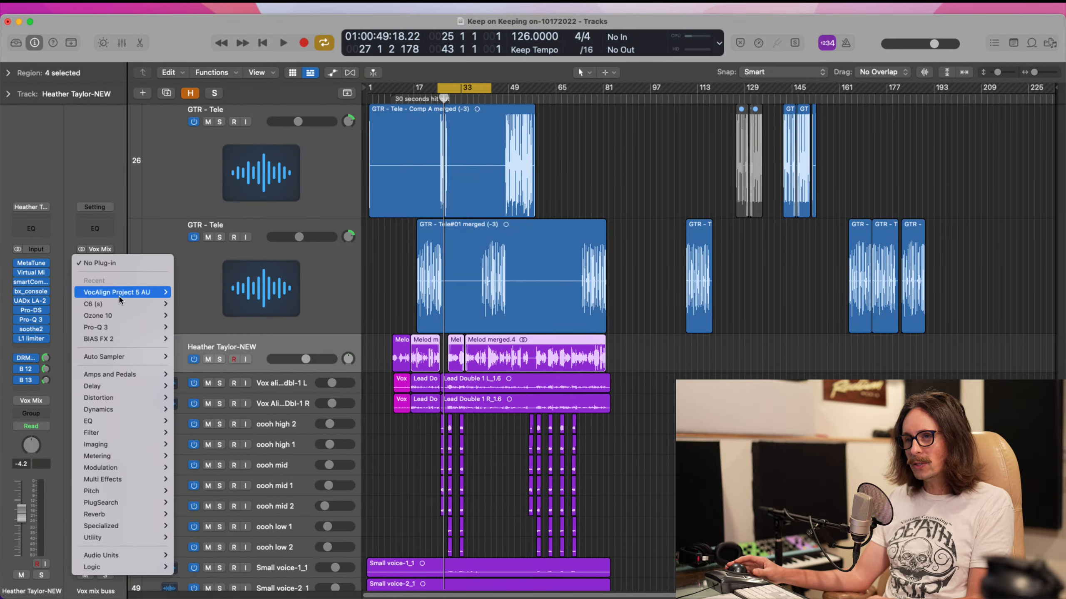
click(83, 160)
- Clear the region selection and move the cycle start to 28 2 1, keeping its end at bar 43
drag(406, 410, 562, 455)
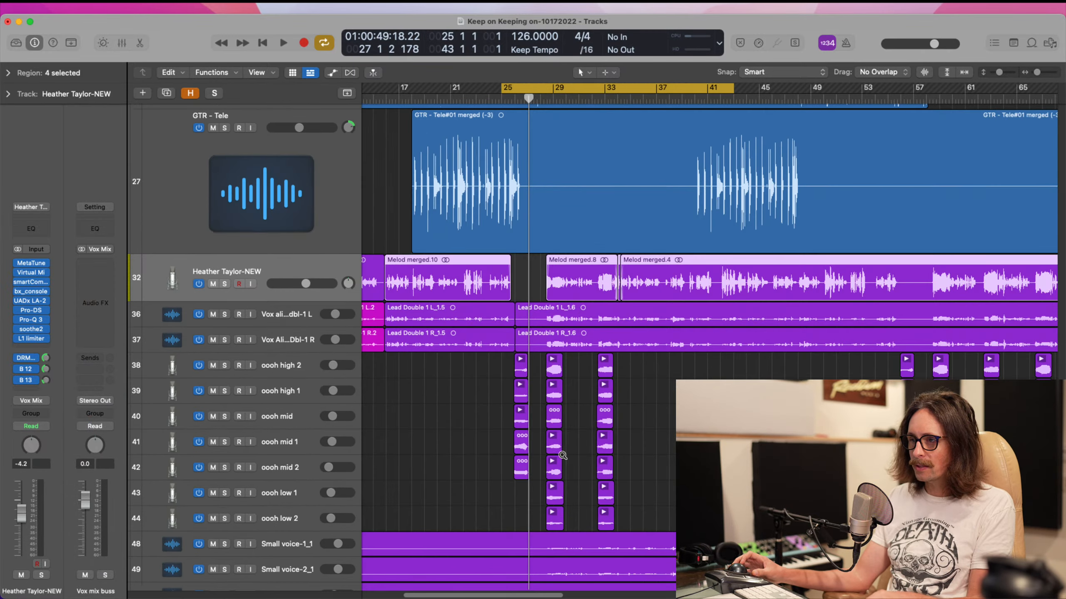
click(538, 268)
mouse_move(547, 293)
mouse_down()
mouse_move(518, 290)
mouse_move(545, 290)
mouse_up()
click(586, 385)
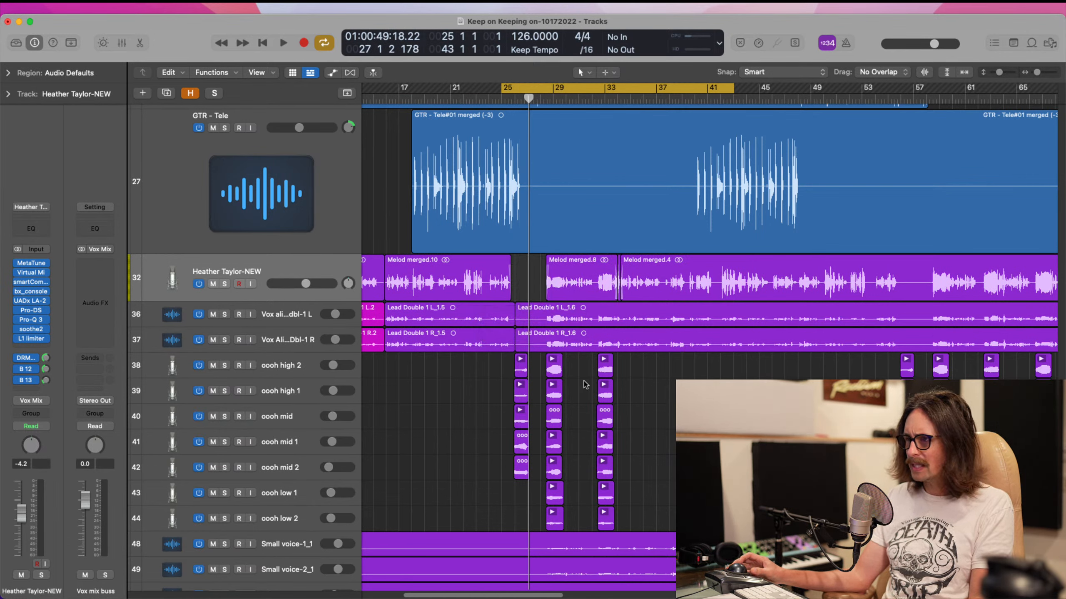
drag(503, 90, 544, 90)
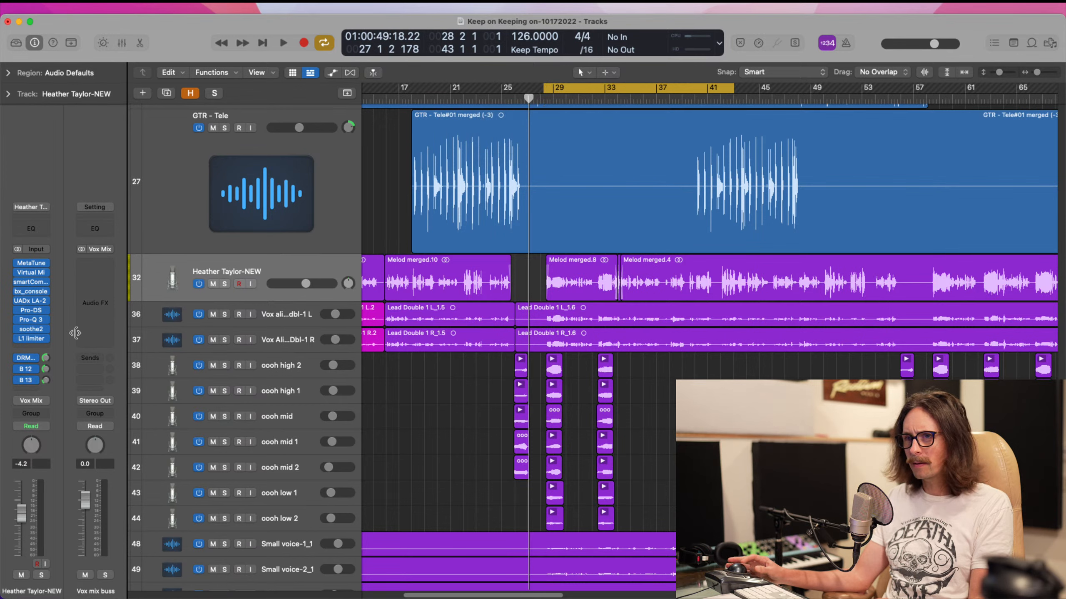
- Insert Pro-Q 3 as the first effect on the Vox mix buss and move its window over the track headers
click(95, 263)
click(112, 328)
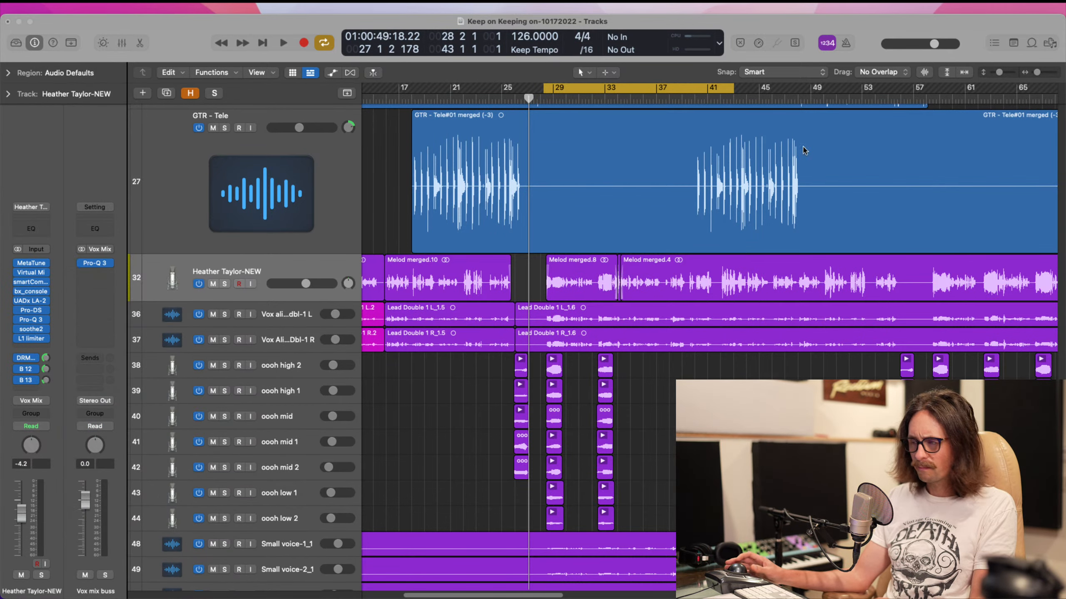
drag(674, 154, 354, 141)
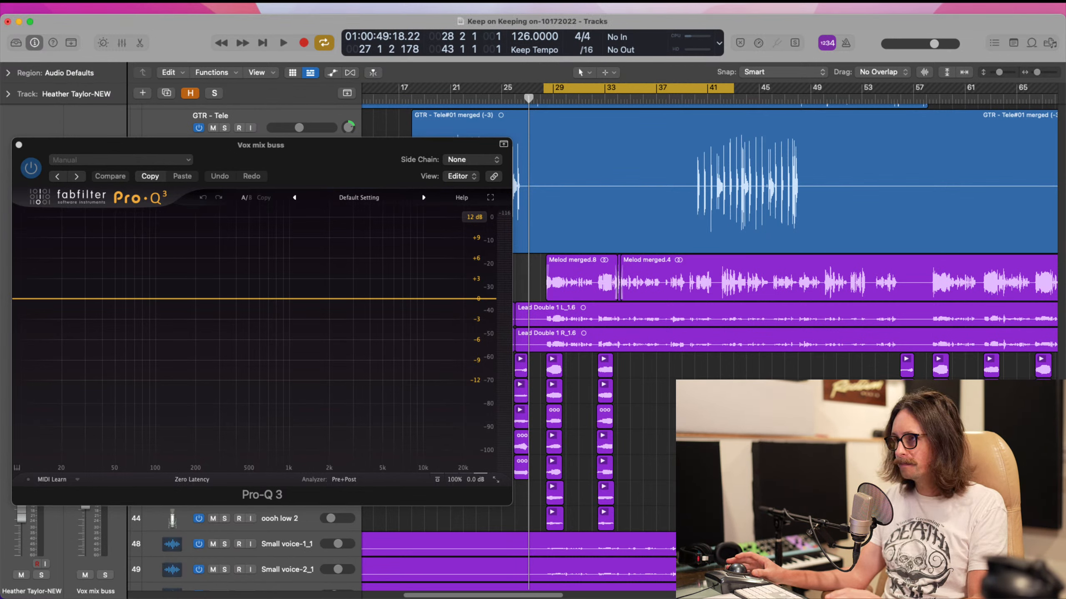
- Play part of the cycle and examine the combined vocals' spectrum in Pro-Q 3
key(space)
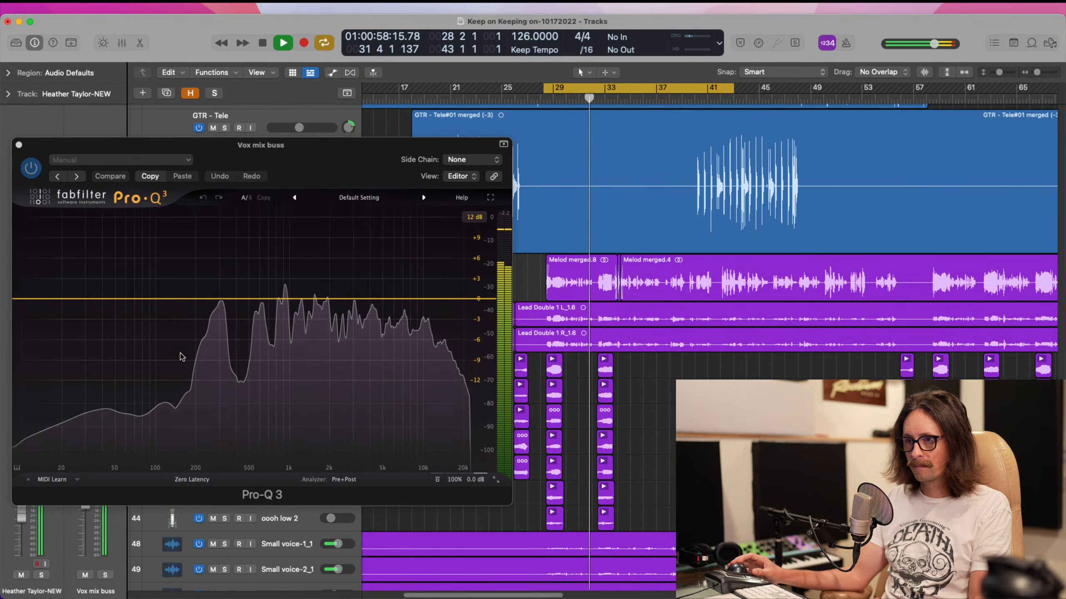
key(space)
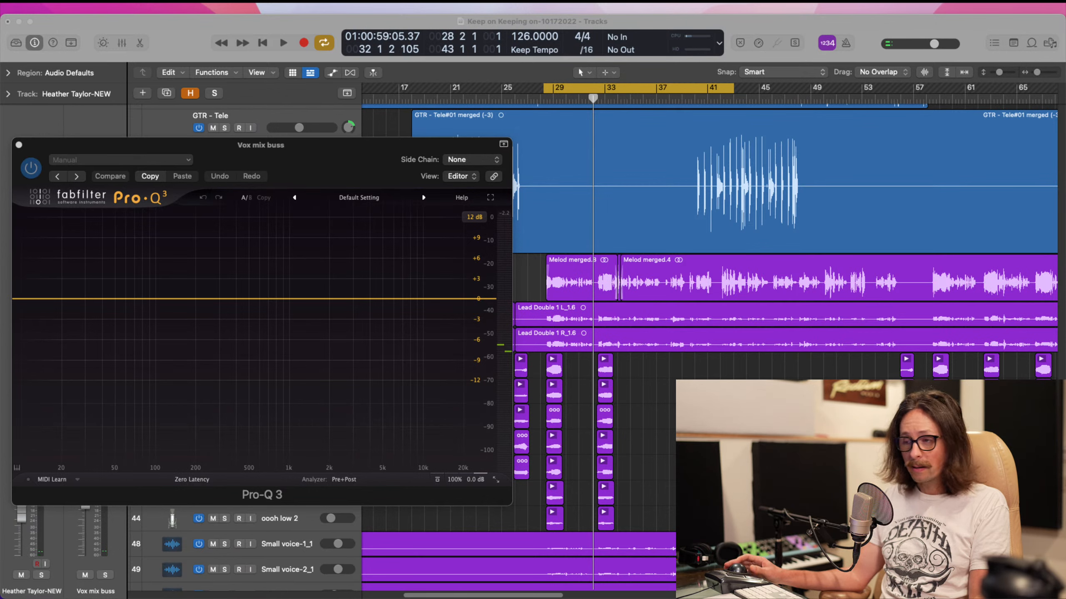
click(320, 438)
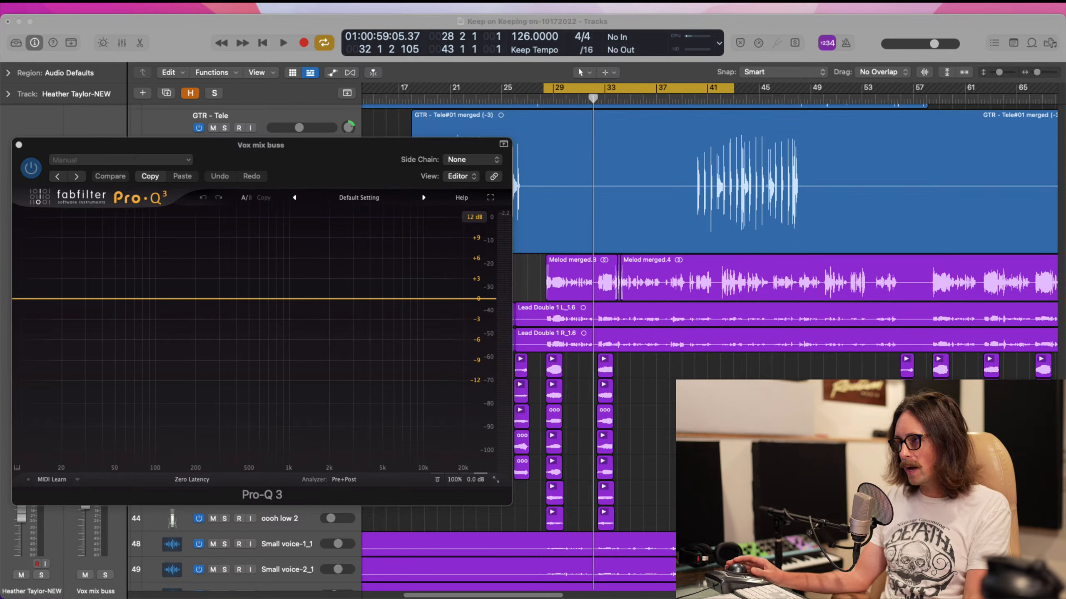
- Try to turn a Pro-Q 3 band at about 156 Hz into a low cut while the cycle plays
key(space)
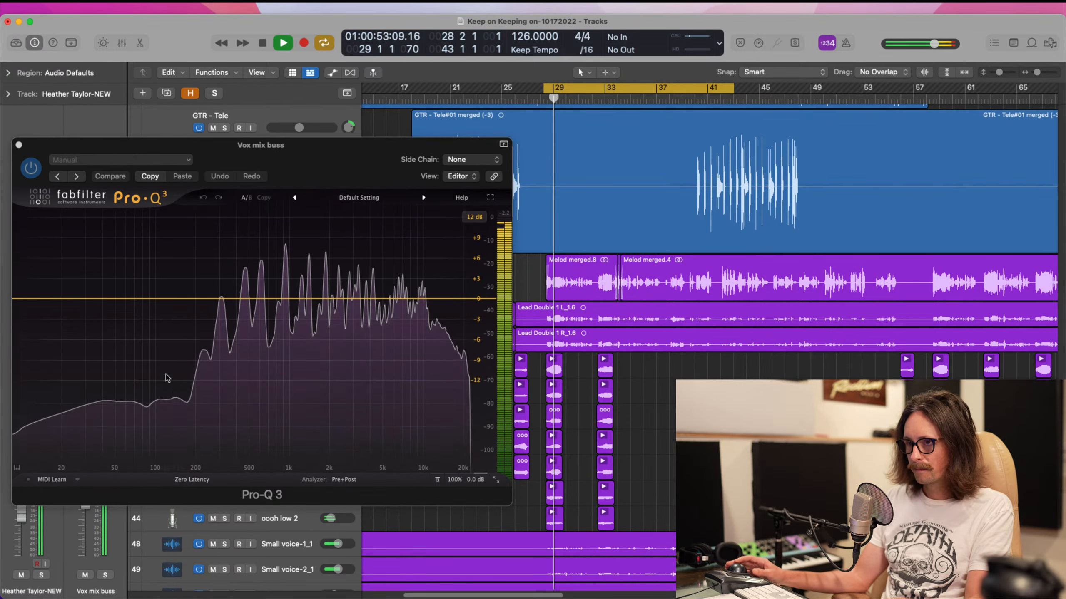
drag(98, 299, 150, 305)
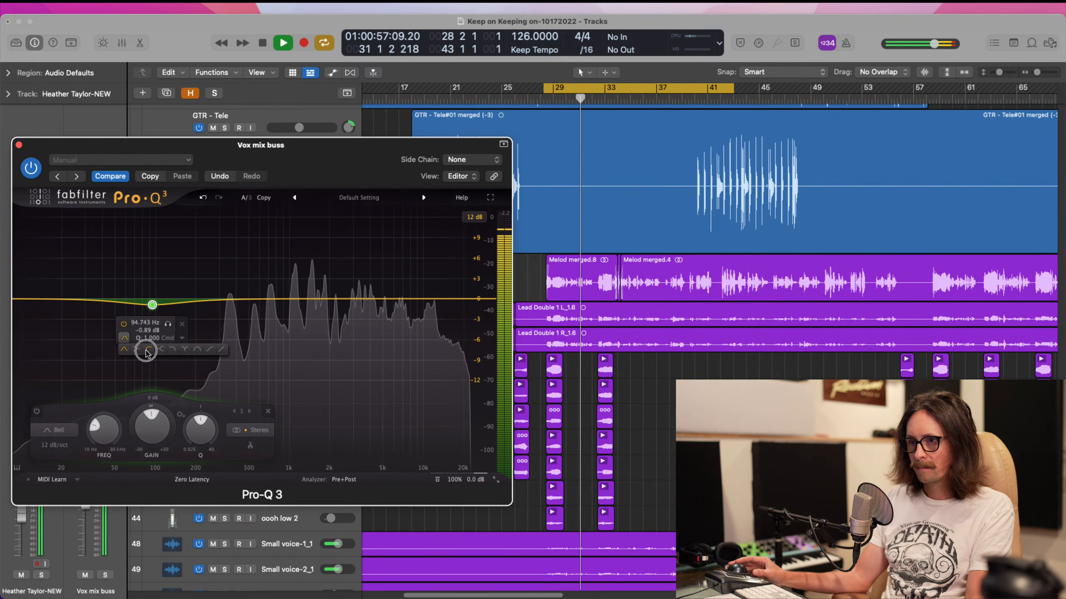
click(148, 349)
click(125, 340)
click(126, 339)
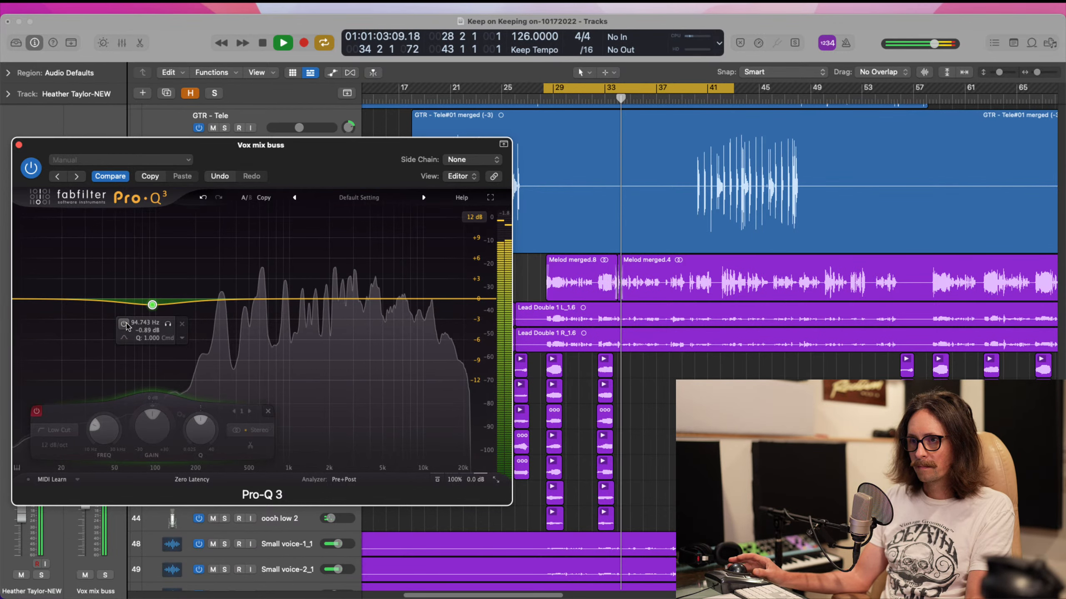
drag(152, 305, 180, 303)
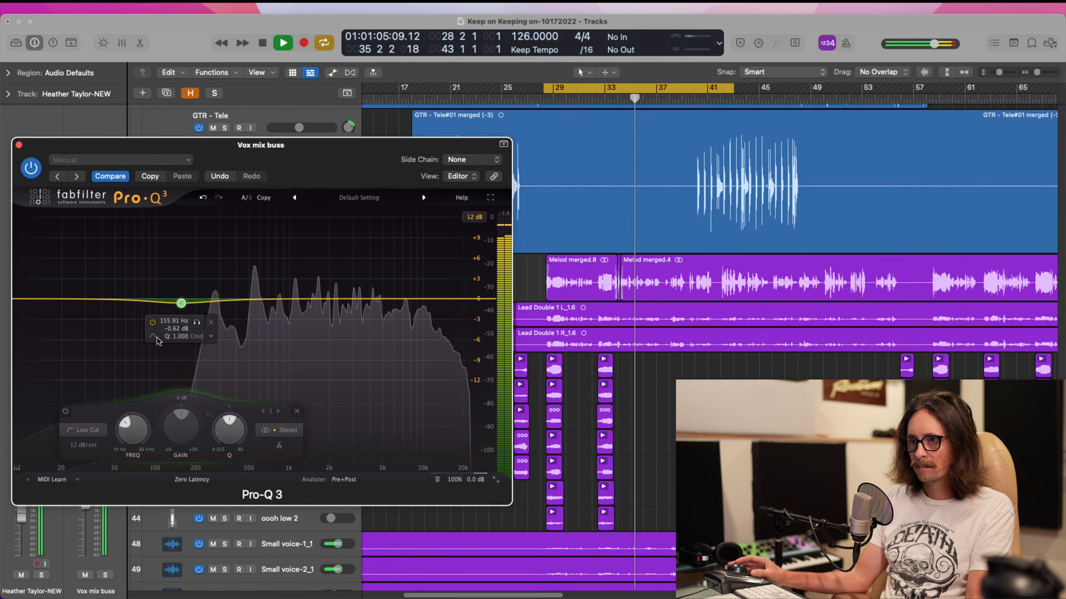
click(153, 336)
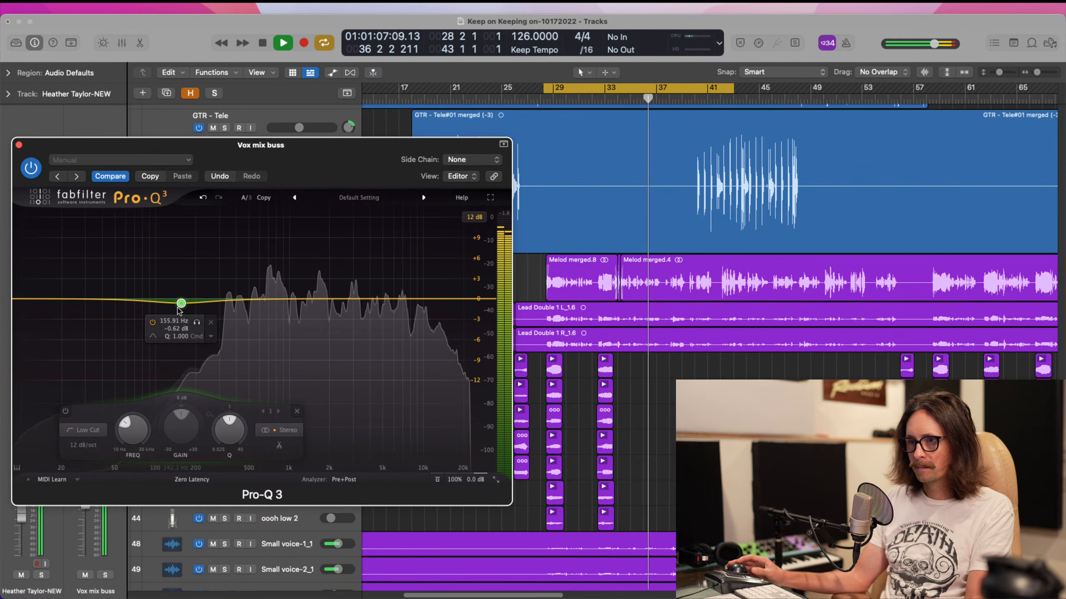
key(space)
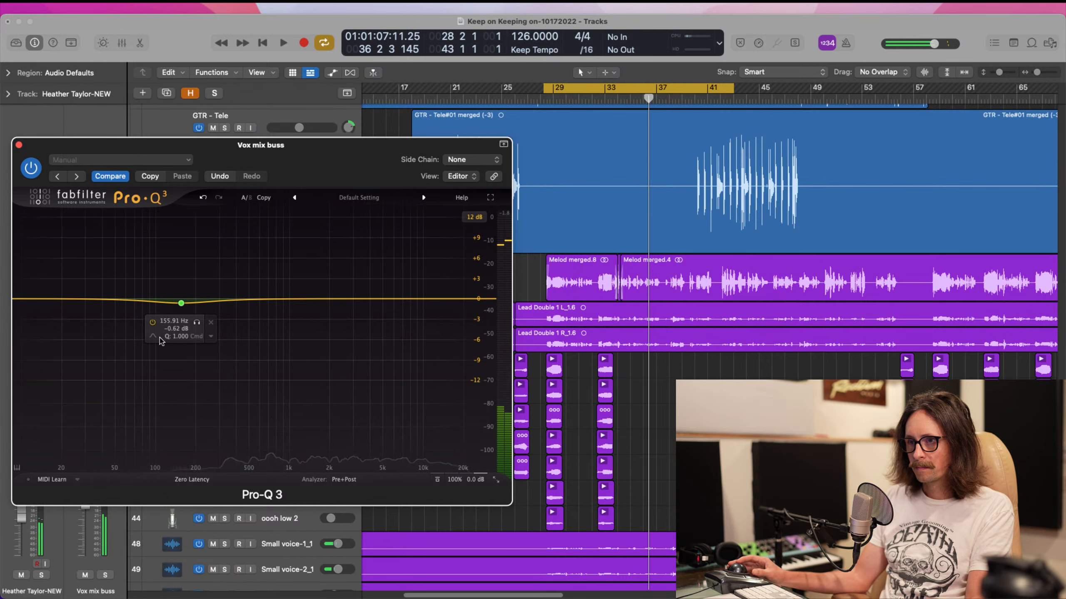
mouse_move(154, 337)
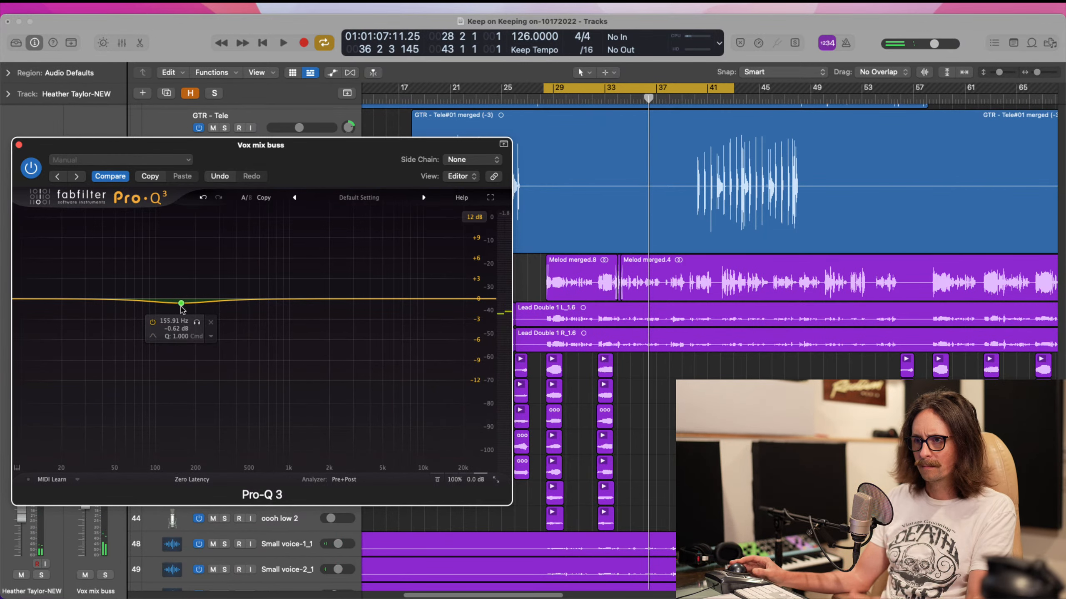
- Remove Pro-Q 3 from the Vox mix buss and insert a fresh Pro-Q 3 in the same first slot
click(18, 146)
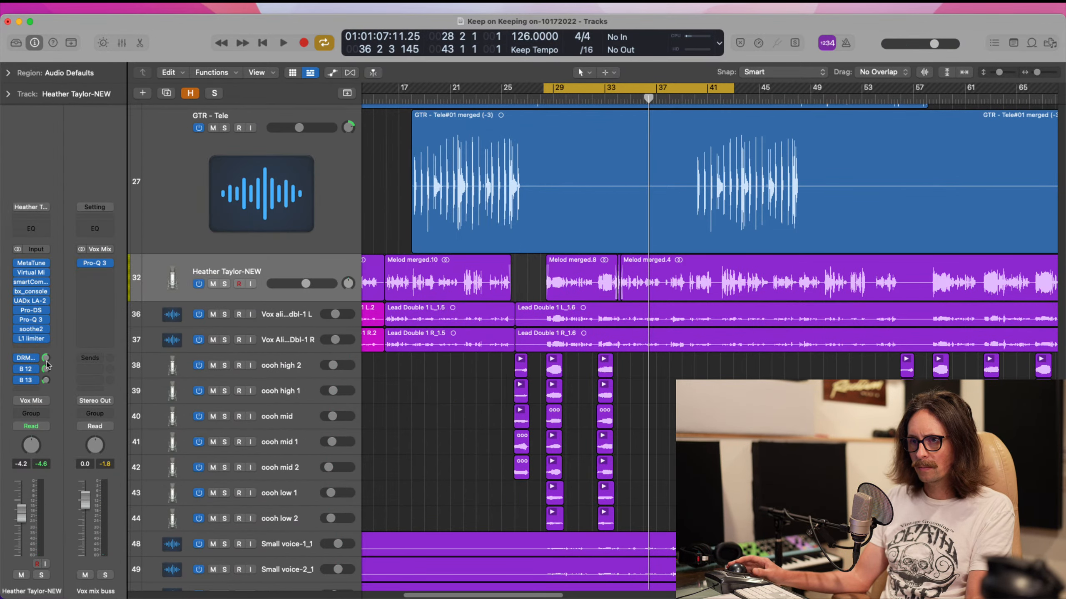
click(109, 263)
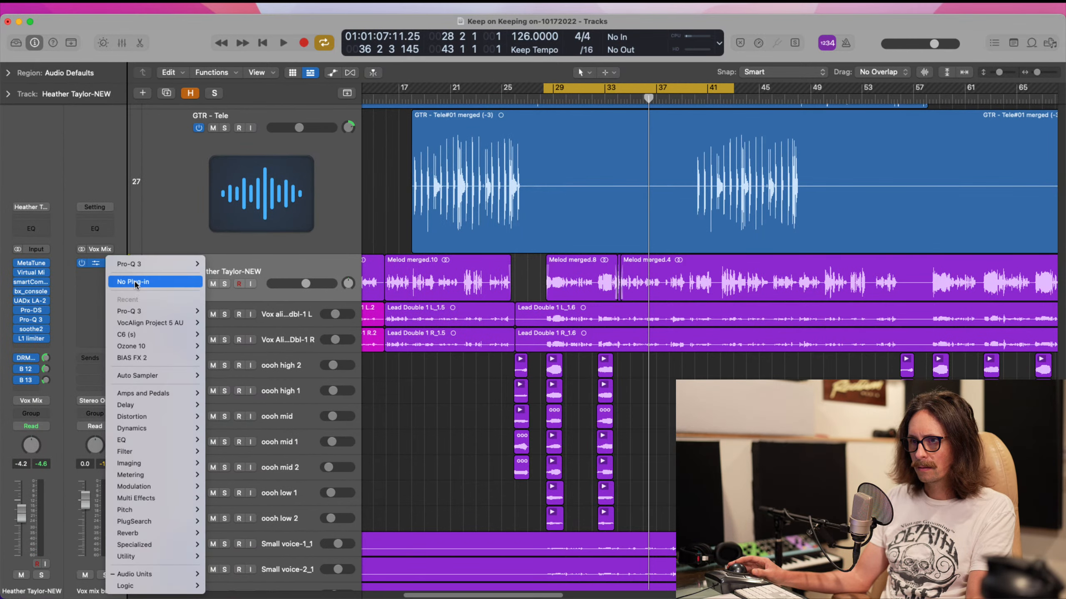
click(115, 279)
click(105, 268)
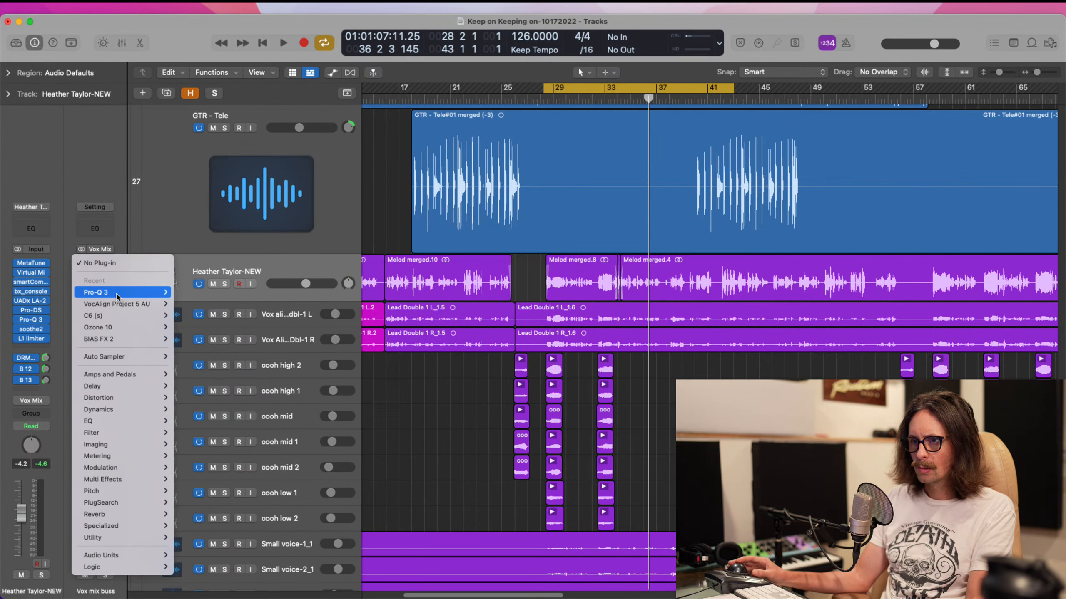
click(193, 308)
- Add a low-cut band at about 105 Hz on the Vox mix buss and steepen its slope to 24 dB/oct
click(505, 312)
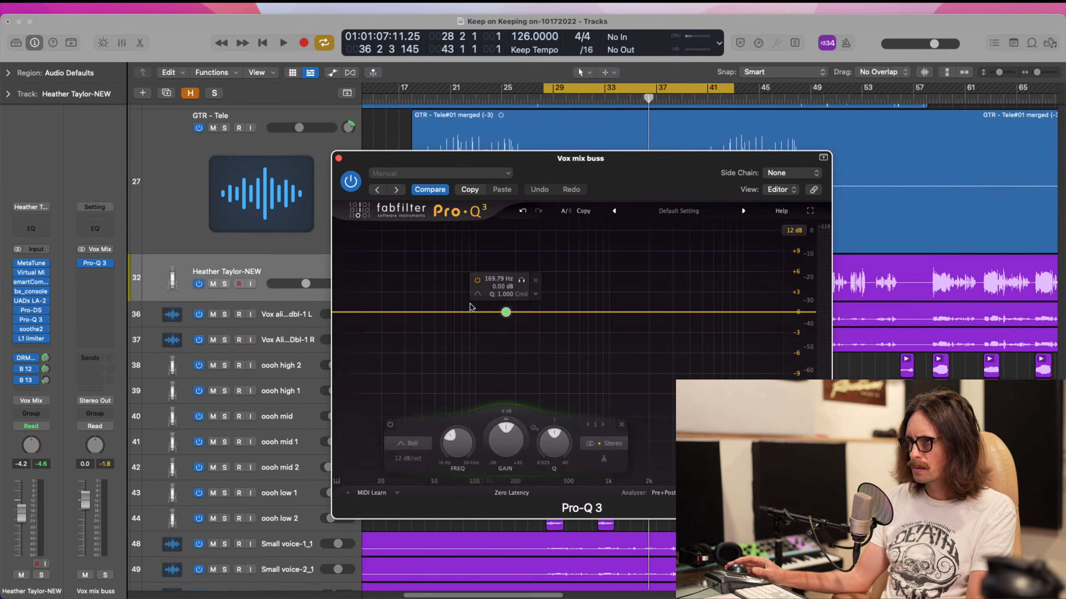
click(501, 305)
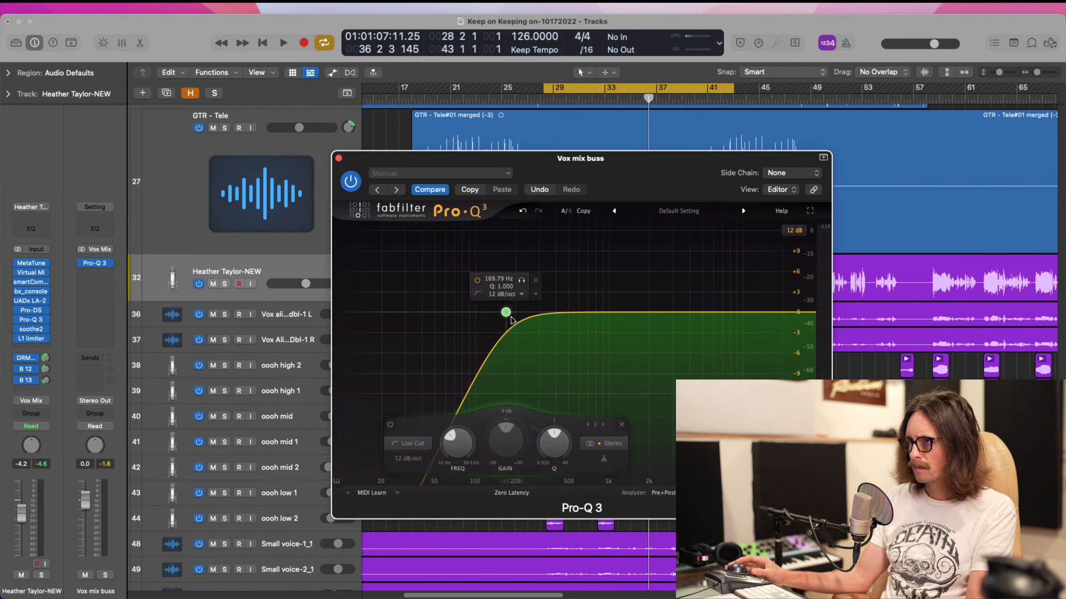
drag(505, 313, 478, 316)
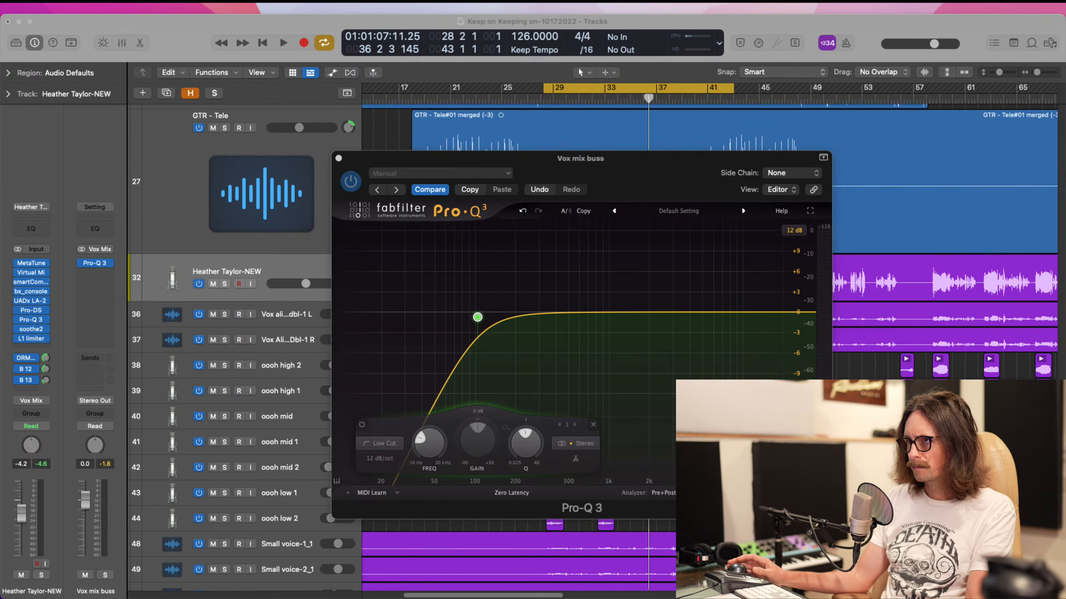
key(space)
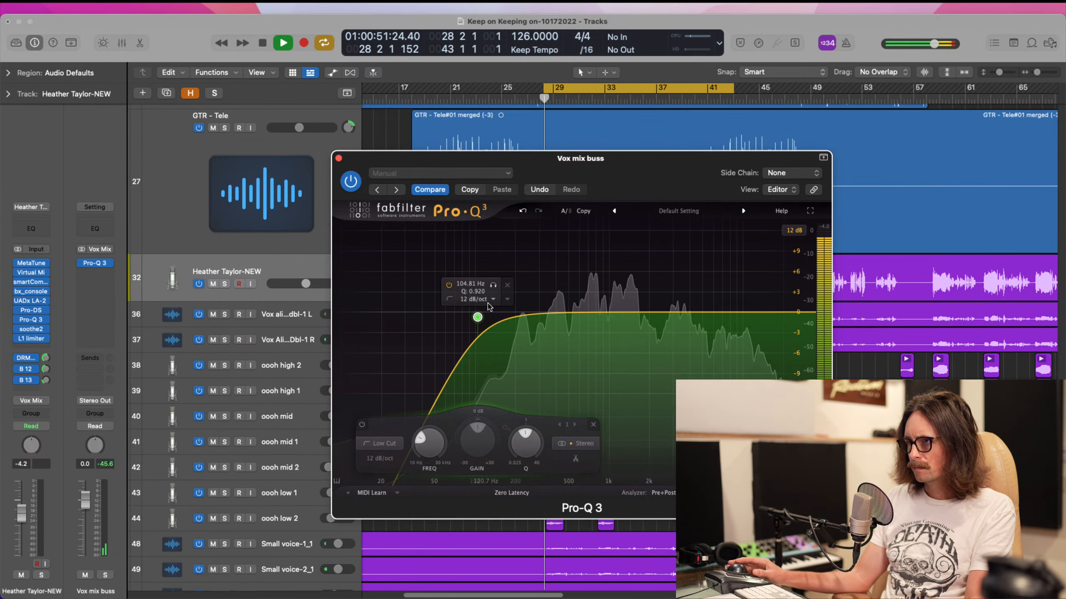
alt+shift+click(478, 318)
alt+shift+click(478, 317)
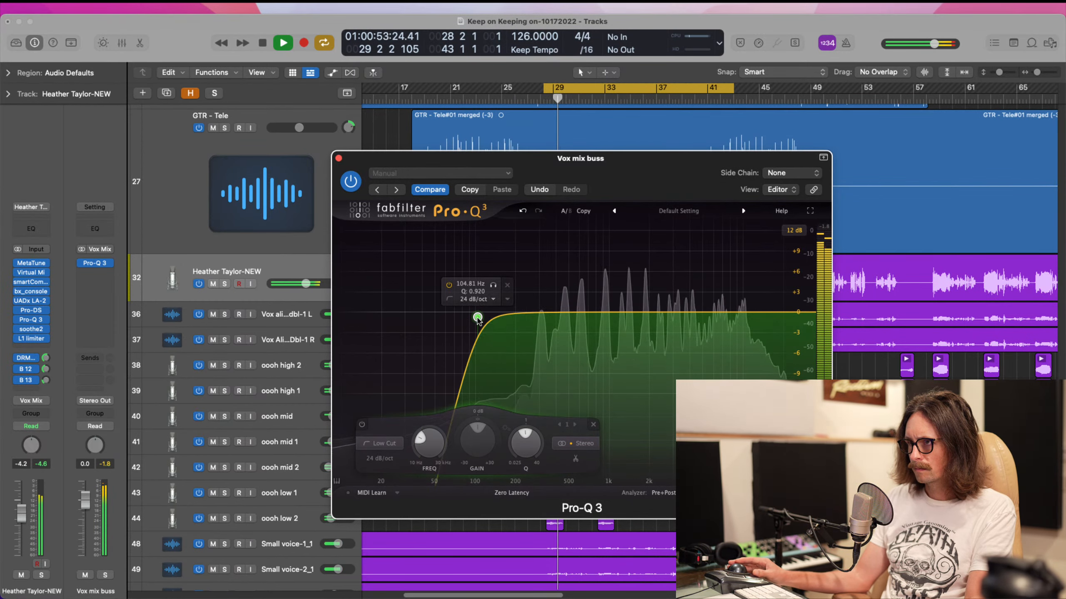
- Audition the vocals while sweeping the low cut up, restart playback from bar 17, and settle the cutoff at about 124 Hz
drag(478, 317, 500, 316)
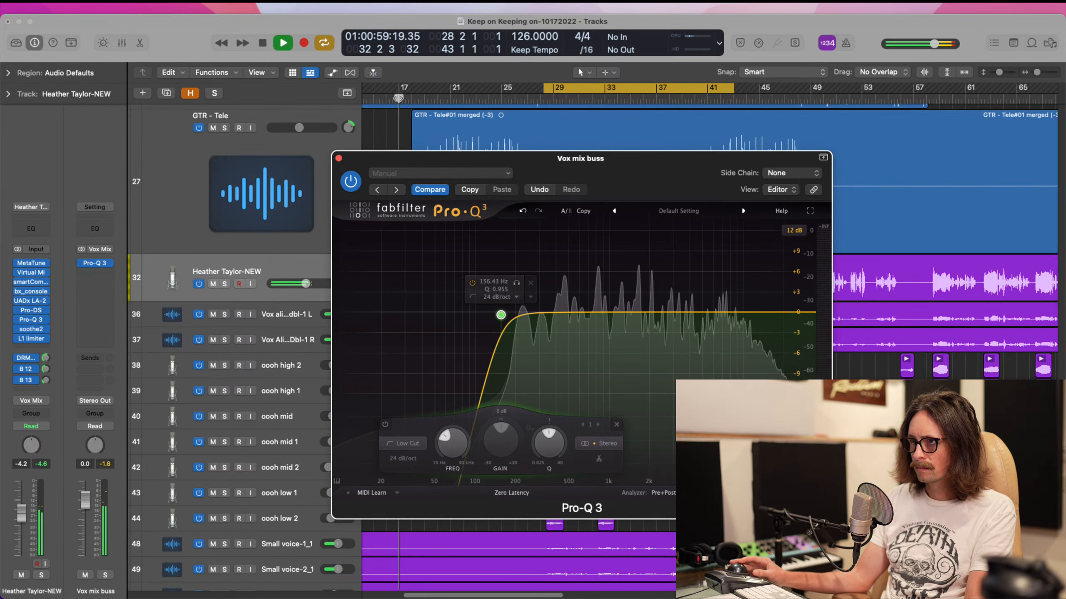
key(space)
key(space)
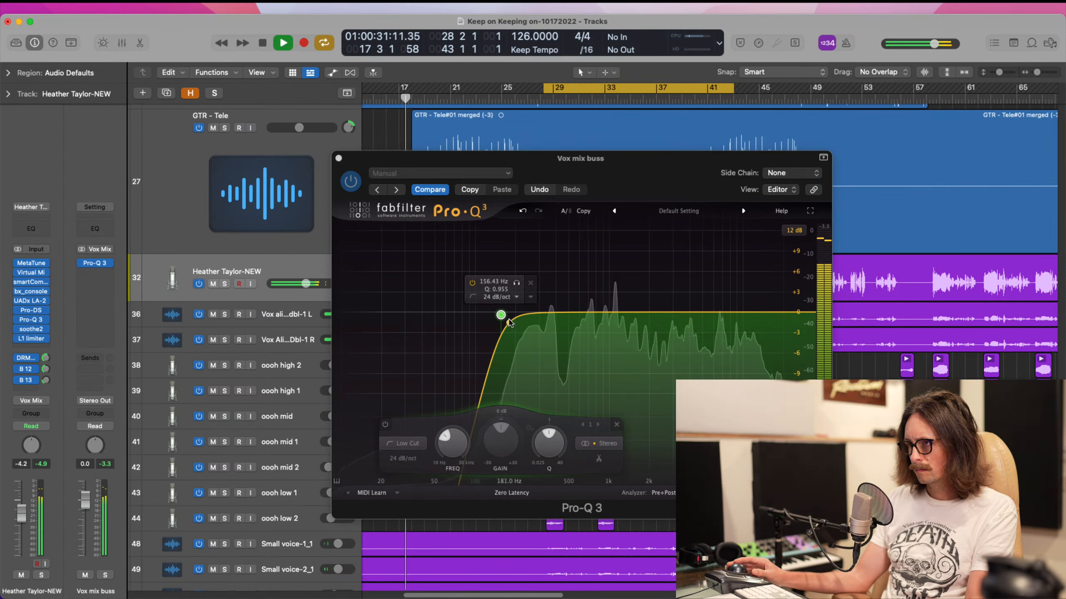
mouse_move(500, 315)
mouse_down()
mouse_move(436, 313)
mouse_move(488, 317)
mouse_up()
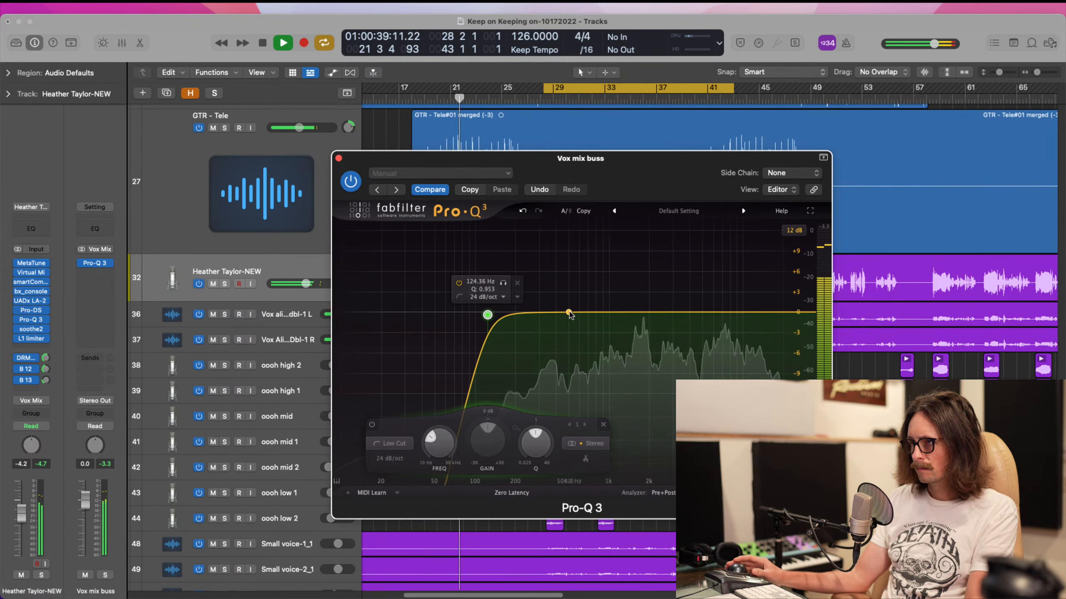
- Add a bell cut of -1.14 dB at 752 Hz with Q 1.367 and a bell boost of +1.45 dB at about 294 Hz
drag(559, 257, 592, 320)
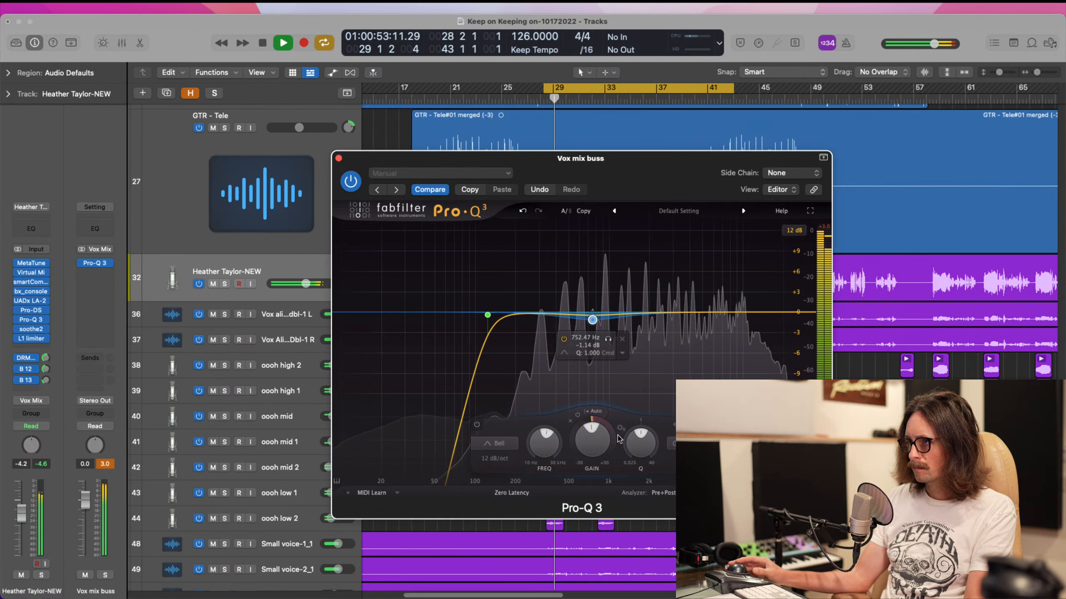
drag(640, 436, 639, 430)
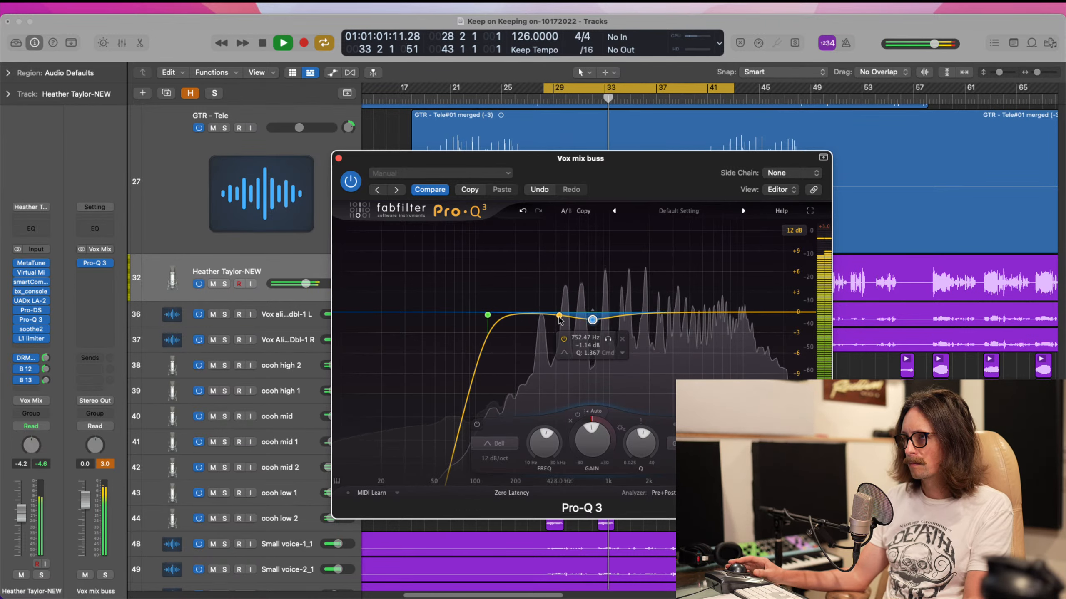
drag(546, 315, 490, 314)
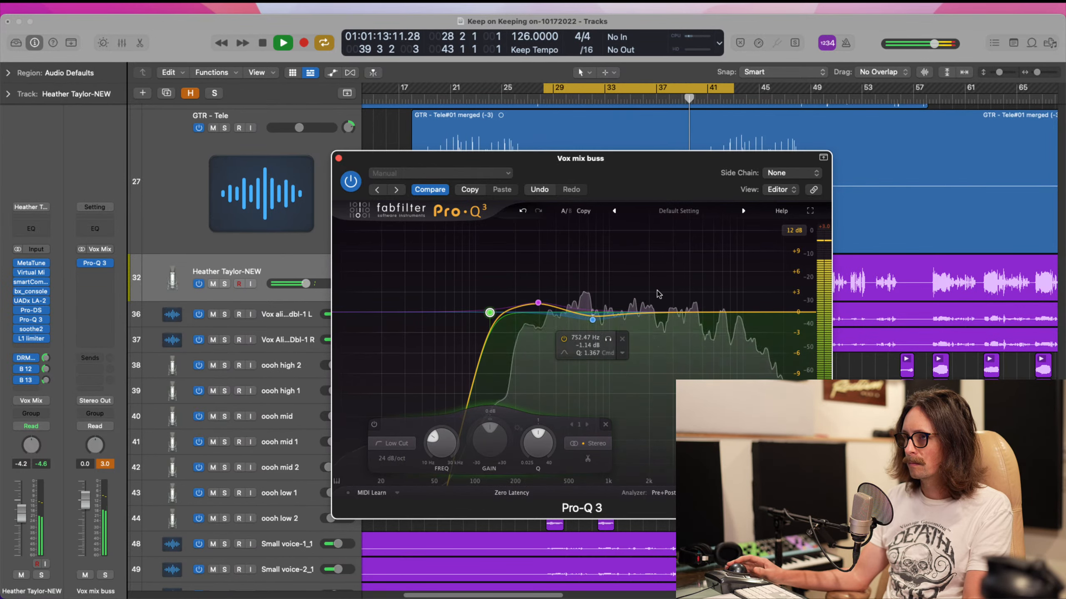
key(space)
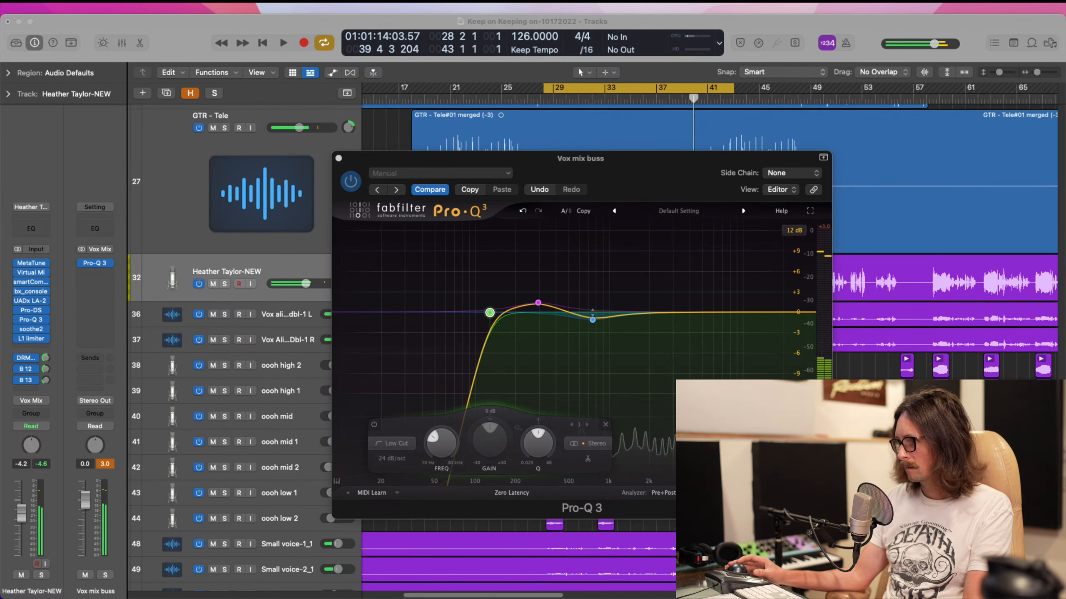
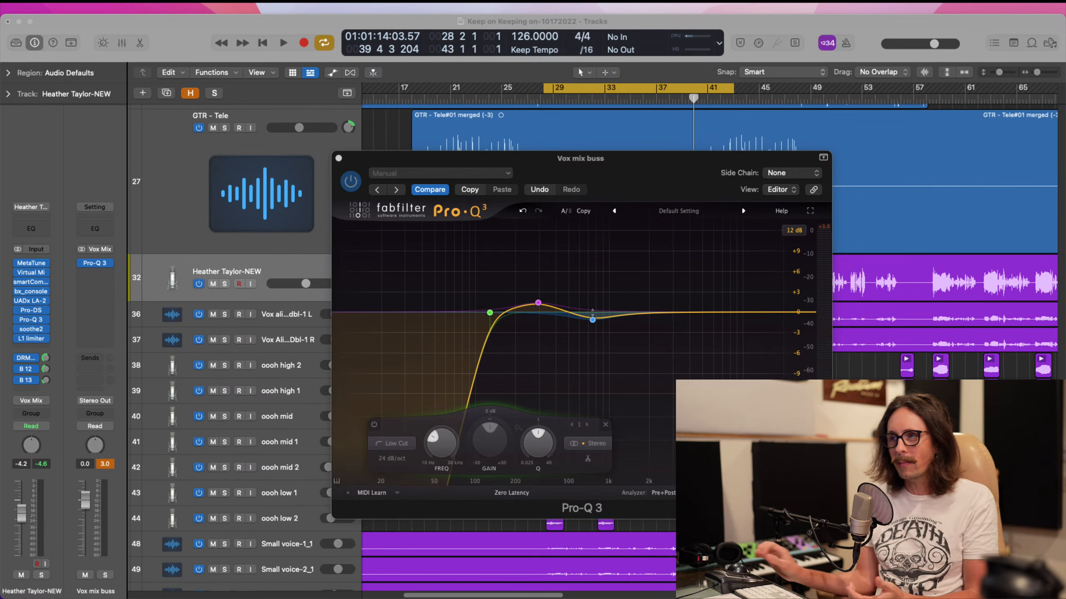
- Reduce the low-mid bell boost to +0.55 dB at about 296 Hz and close the Pro-Q 3 window
click(490, 313)
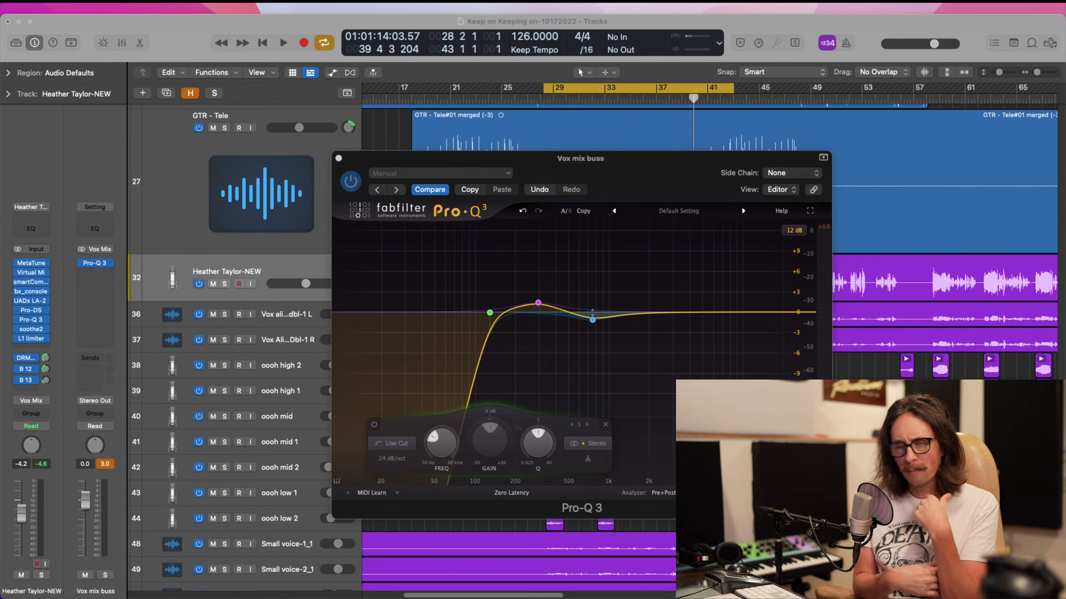
click(236, 24)
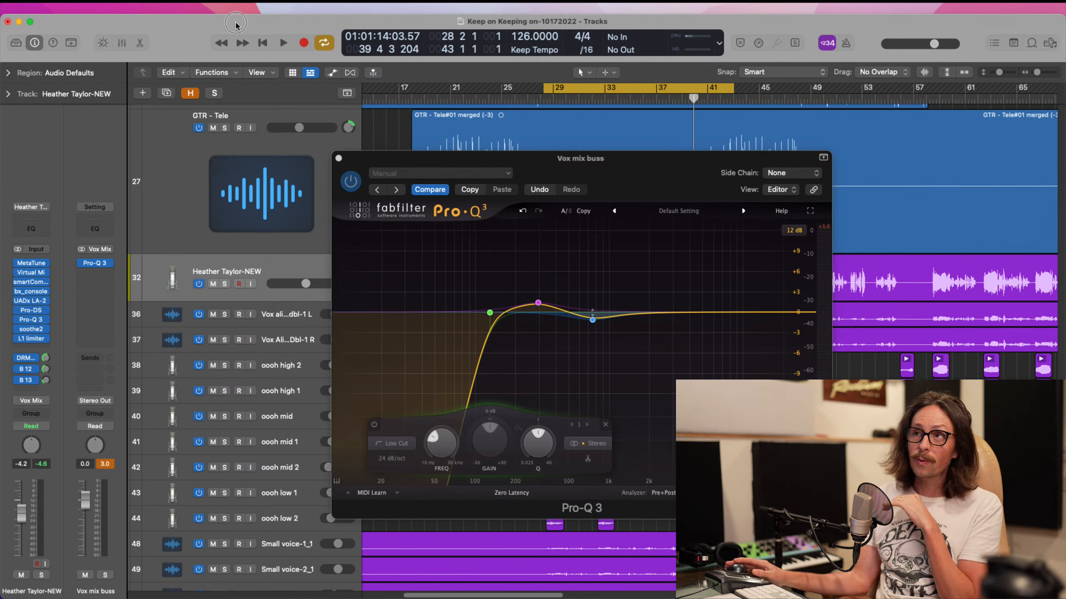
mouse_move(538, 303)
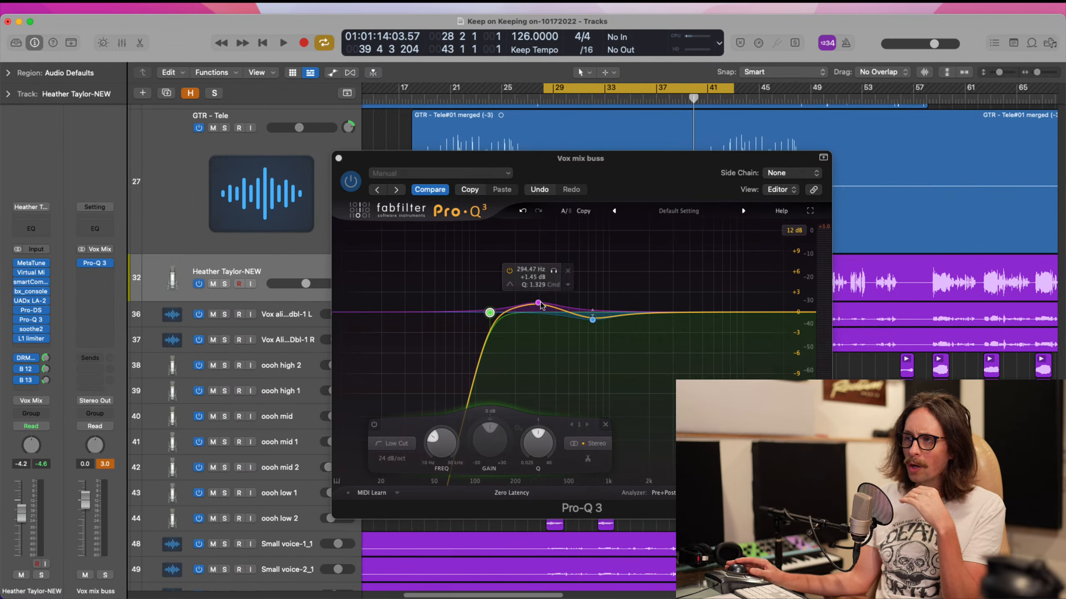
mouse_move(490, 314)
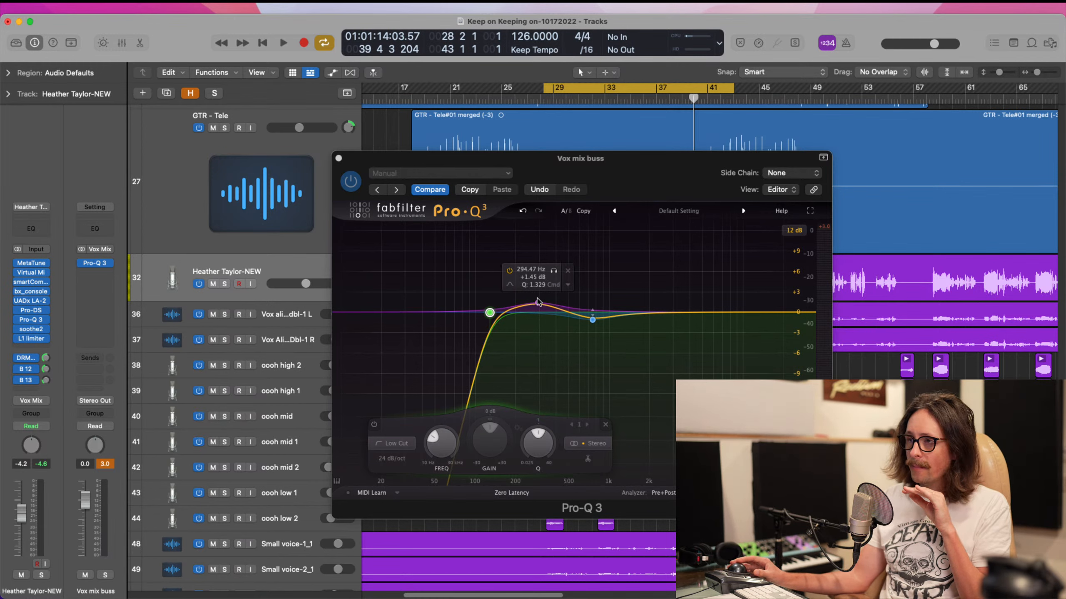
drag(538, 303, 538, 310)
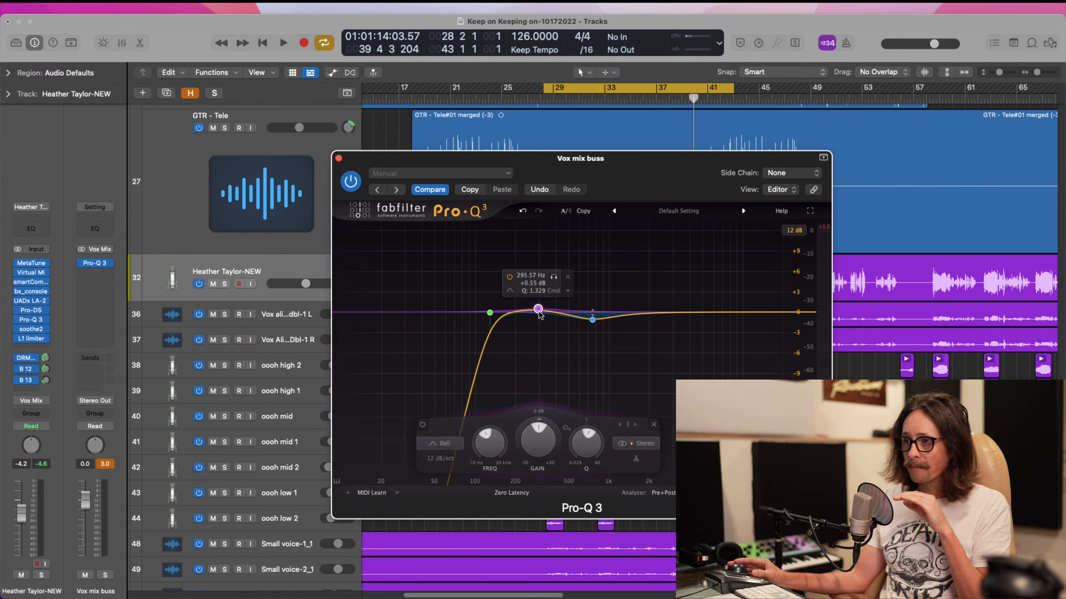
click(338, 158)
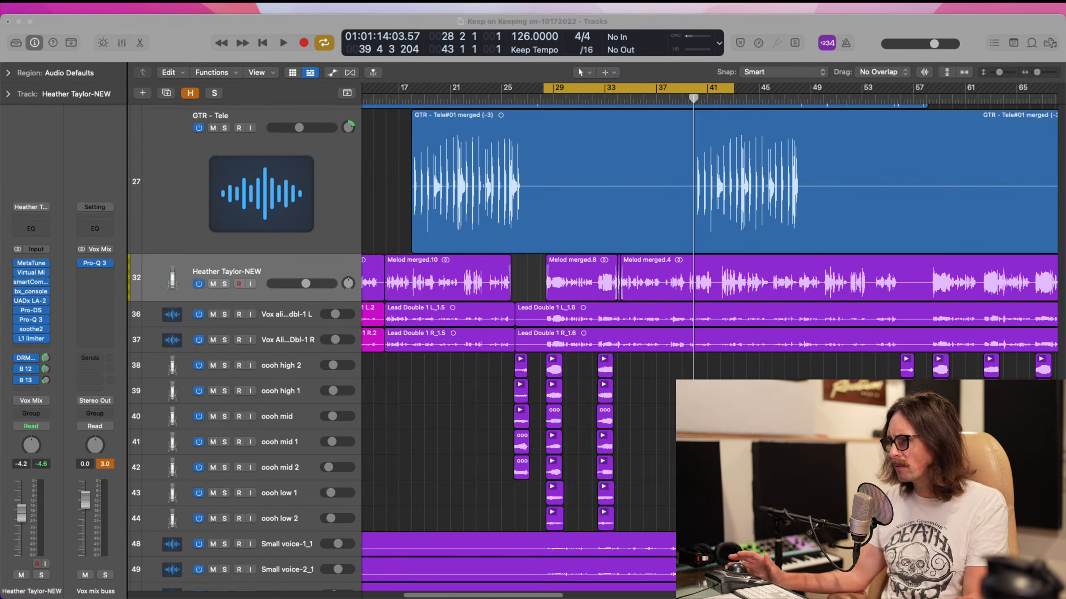
- Play the cycle and bypass and re-enable Pro-Q 3 on the Vox mix buss to compare the sound
key(space)
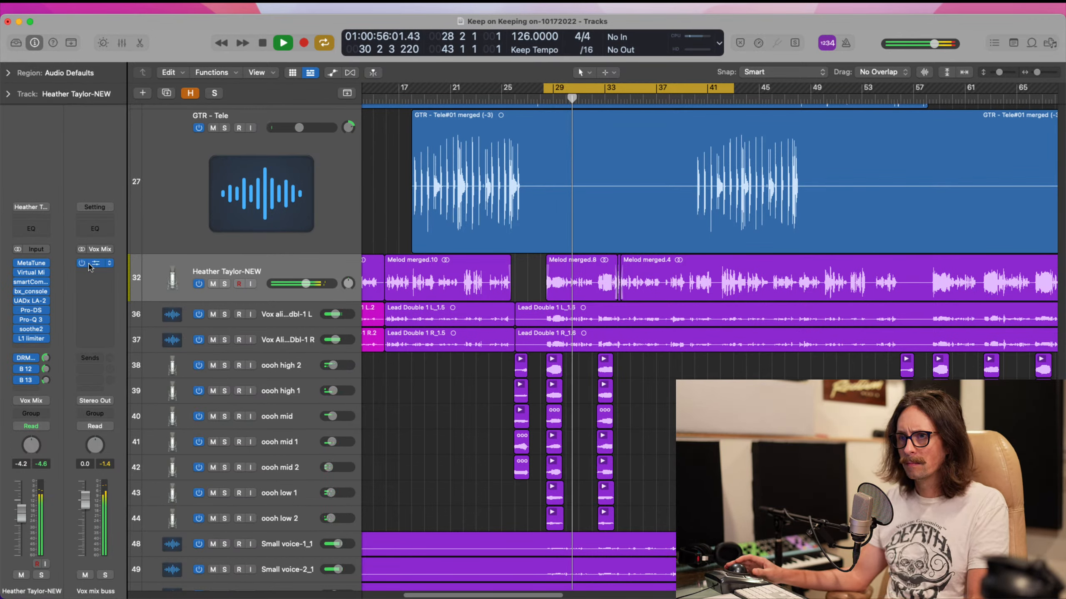
mouse_move(77, 266)
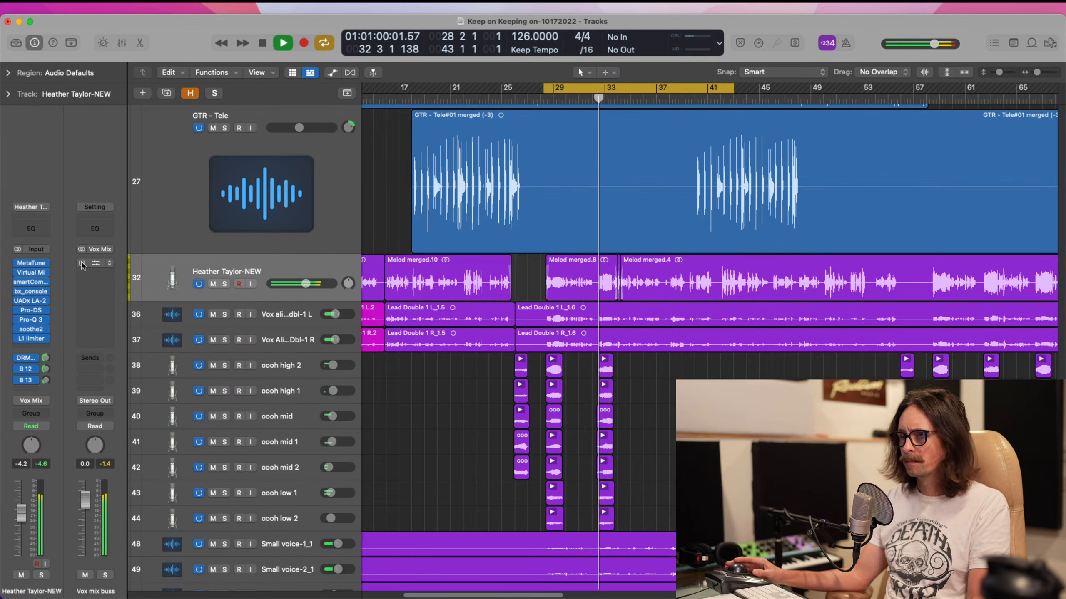
click(82, 264)
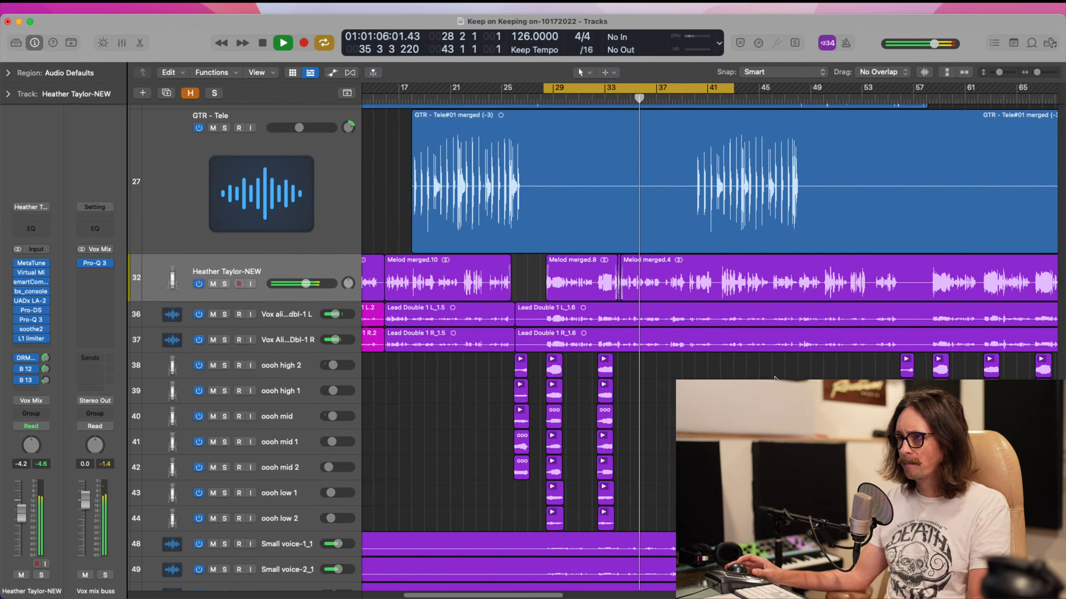
key(space)
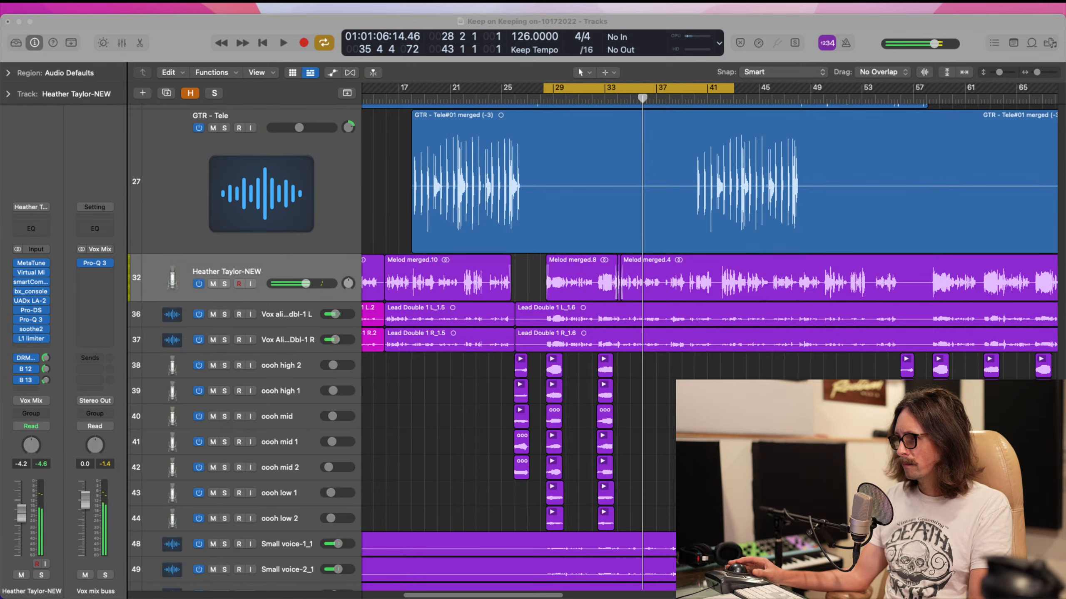
- Insert the Waves L3-LL Multi (s) plug-in after Pro-Q 3 on the Vox mix buss
click(241, 388)
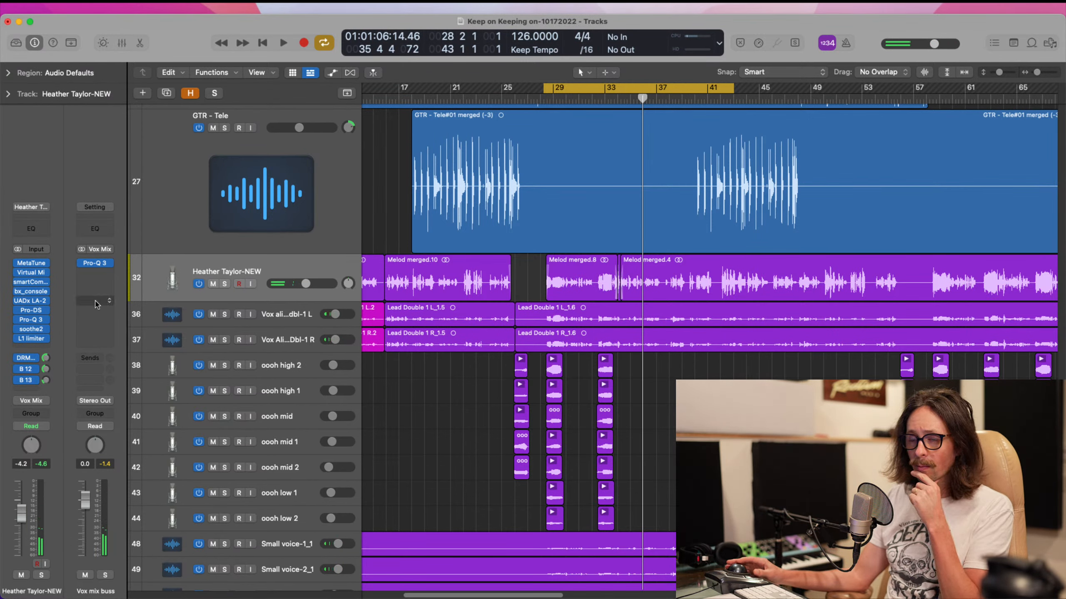
click(104, 277)
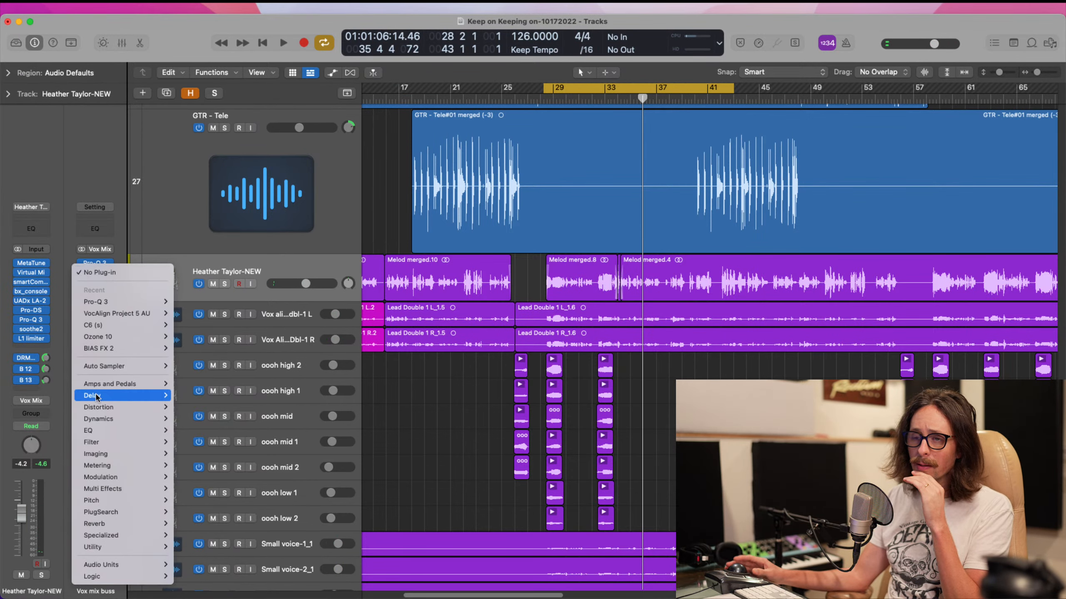
mouse_move(121, 565)
scroll(218, 525, down, 5)
mouse_move(214, 553)
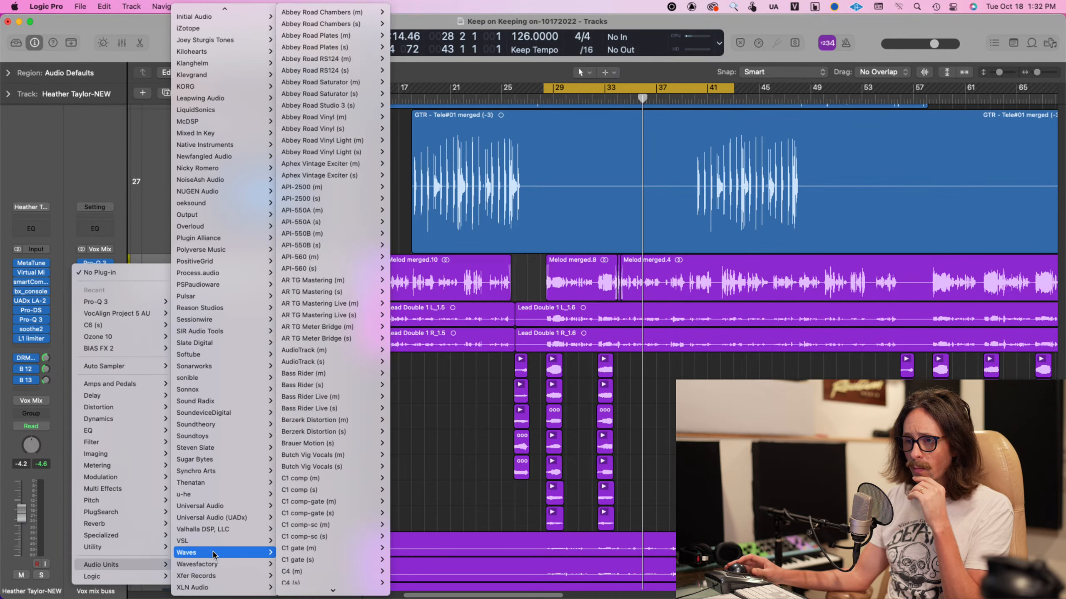
scroll(352, 271, down, 8)
mouse_move(345, 412)
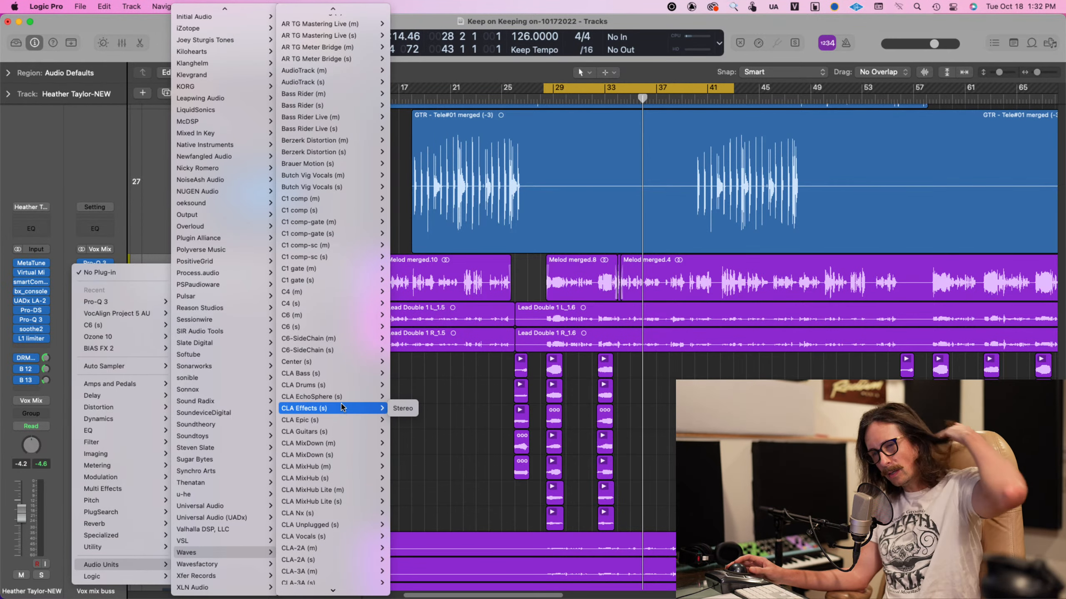
scroll(323, 352, down, 15)
mouse_move(319, 354)
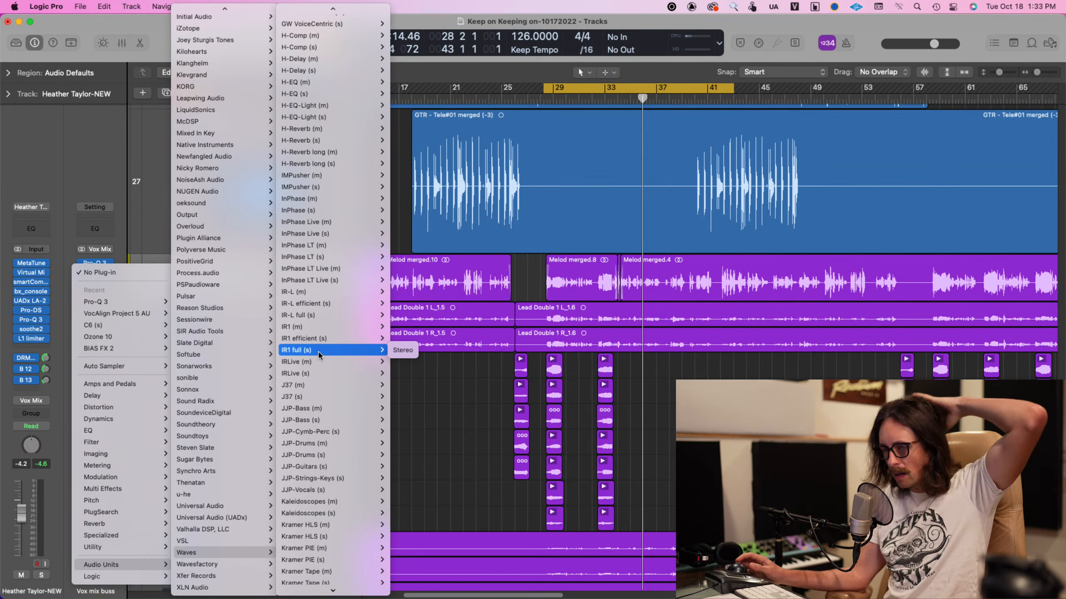
scroll(321, 356, down, 10)
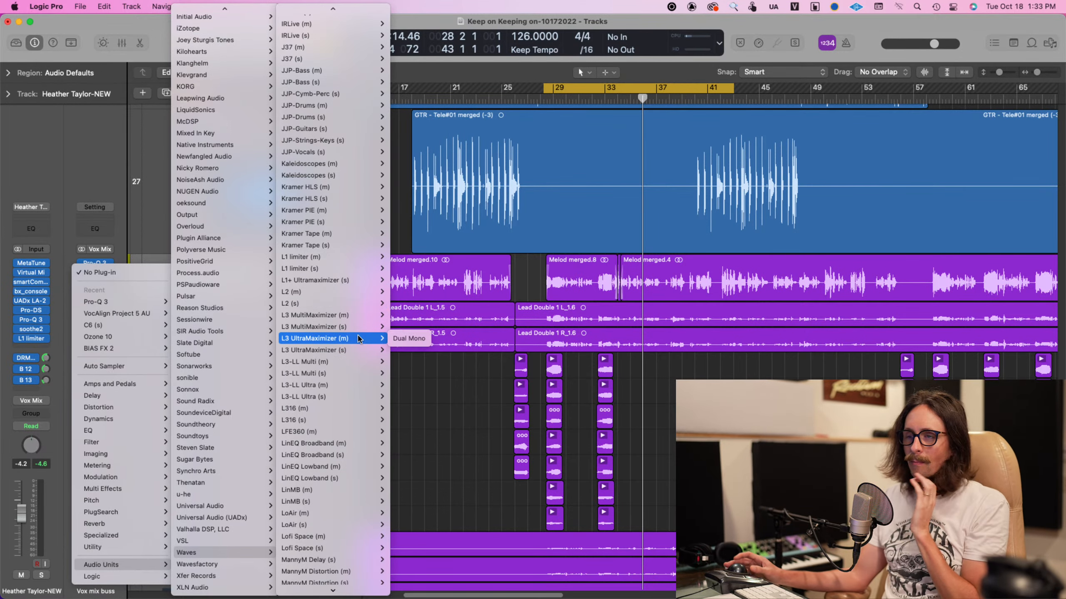
mouse_move(361, 366)
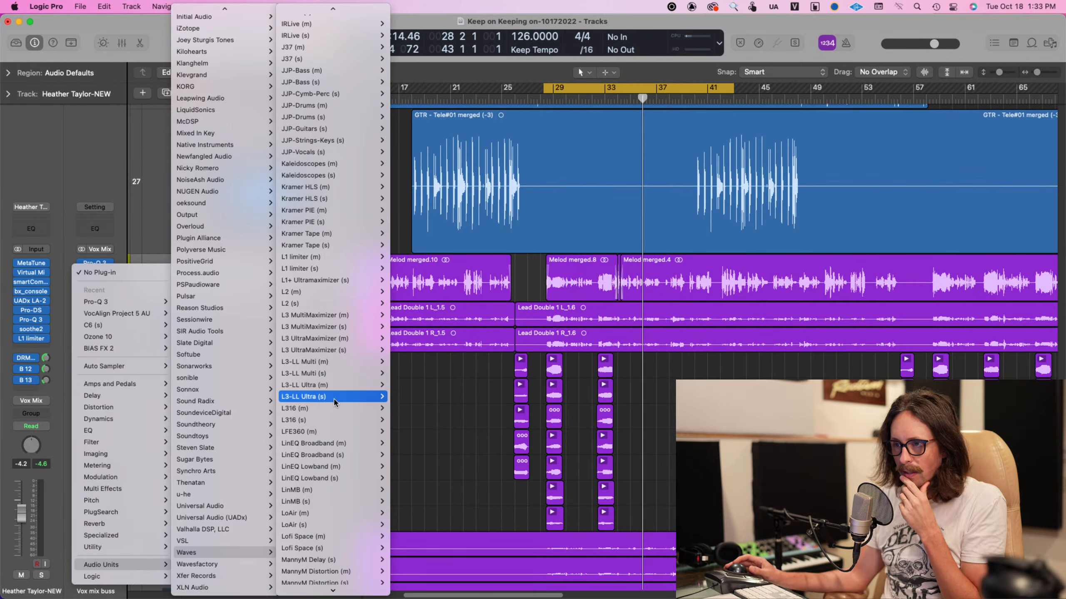
click(329, 374)
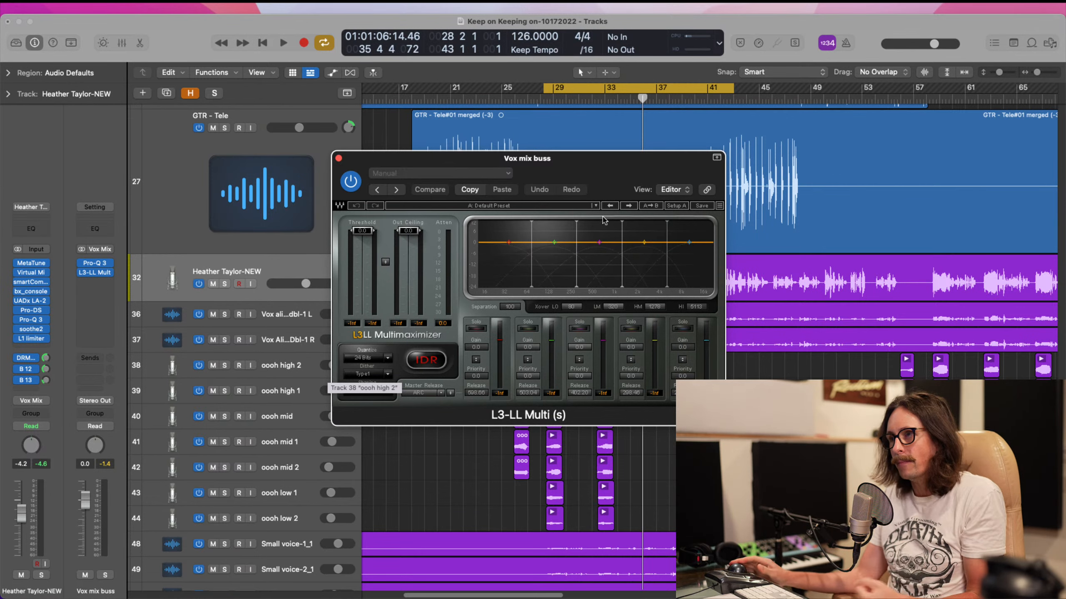
- Play the cycle and set the L3-LL Multi threshold to about -4.3 and its out ceiling to about -2.1
drag(554, 169, 503, 180)
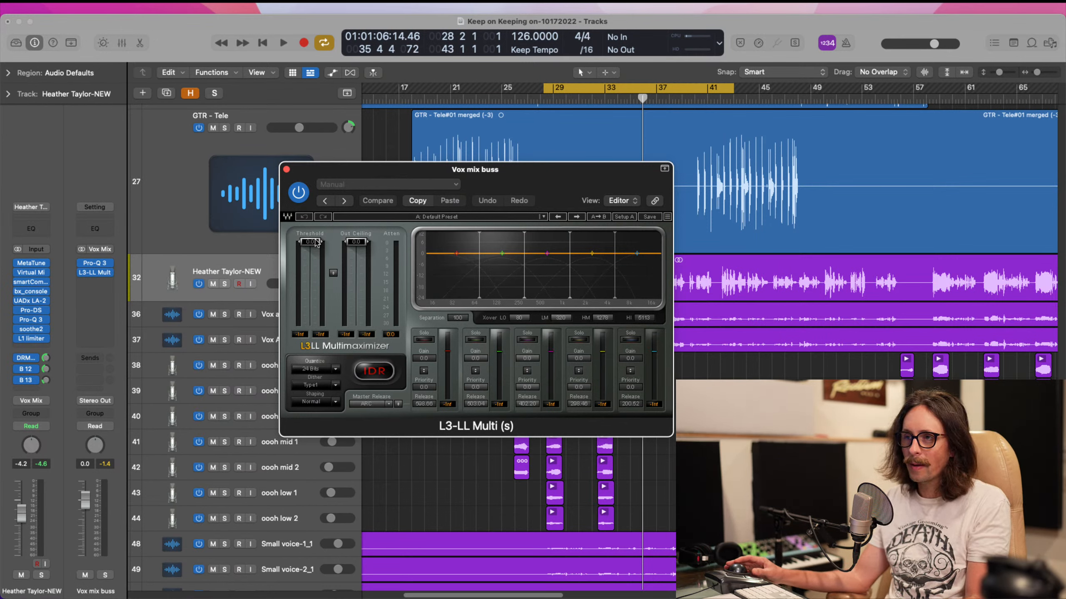
mouse_move(316, 243)
mouse_down()
mouse_move(315, 266)
mouse_move(315, 252)
mouse_up()
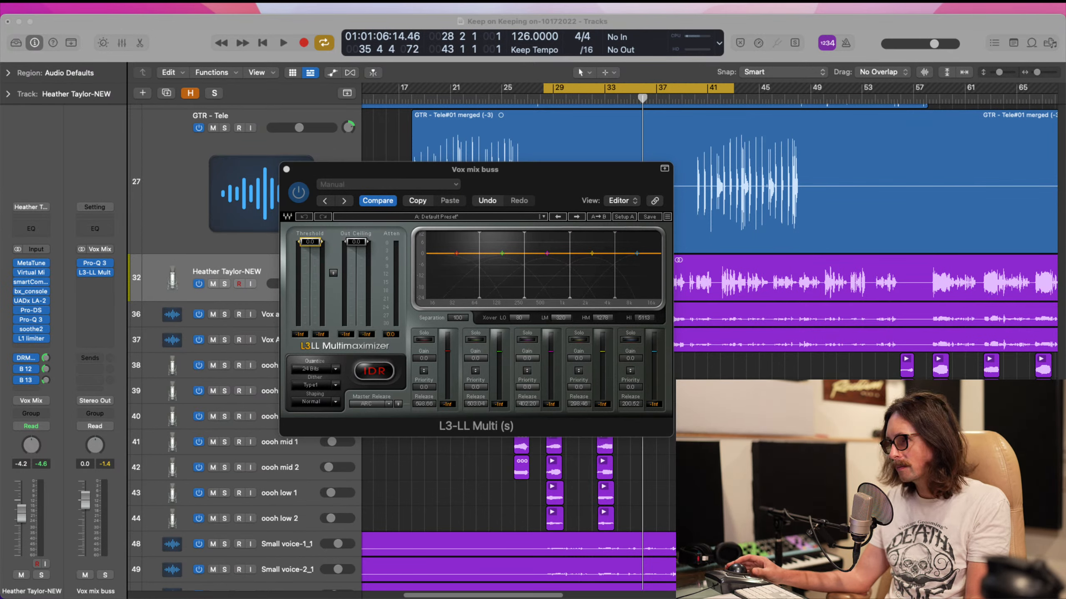
key(space)
drag(313, 244, 313, 271)
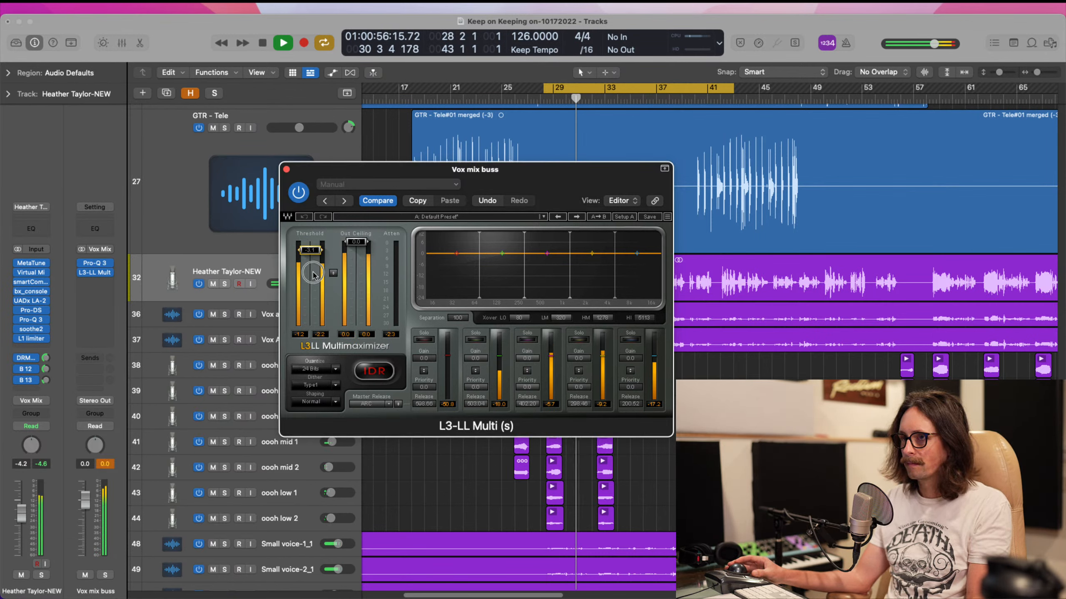
mouse_move(360, 244)
mouse_down()
mouse_move(359, 266)
mouse_move(316, 262)
mouse_move(319, 227)
mouse_move(319, 252)
mouse_move(353, 250)
mouse_up()
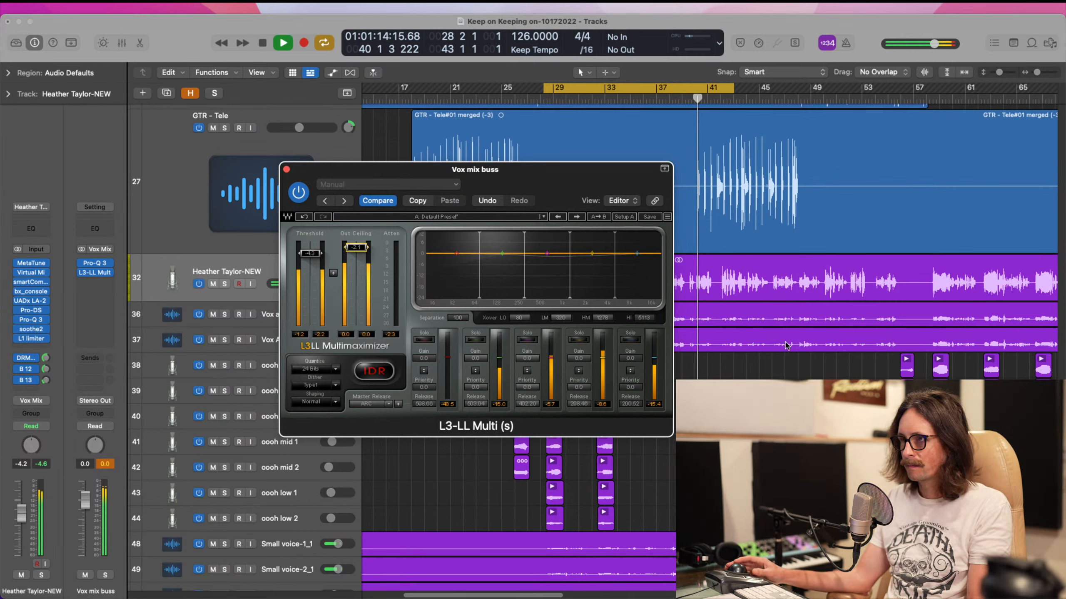
- Restart the cycle and bypass and re-enable L3-LL Multi to compare the limited vocals with the unprocessed sound
key(space)
key(space)
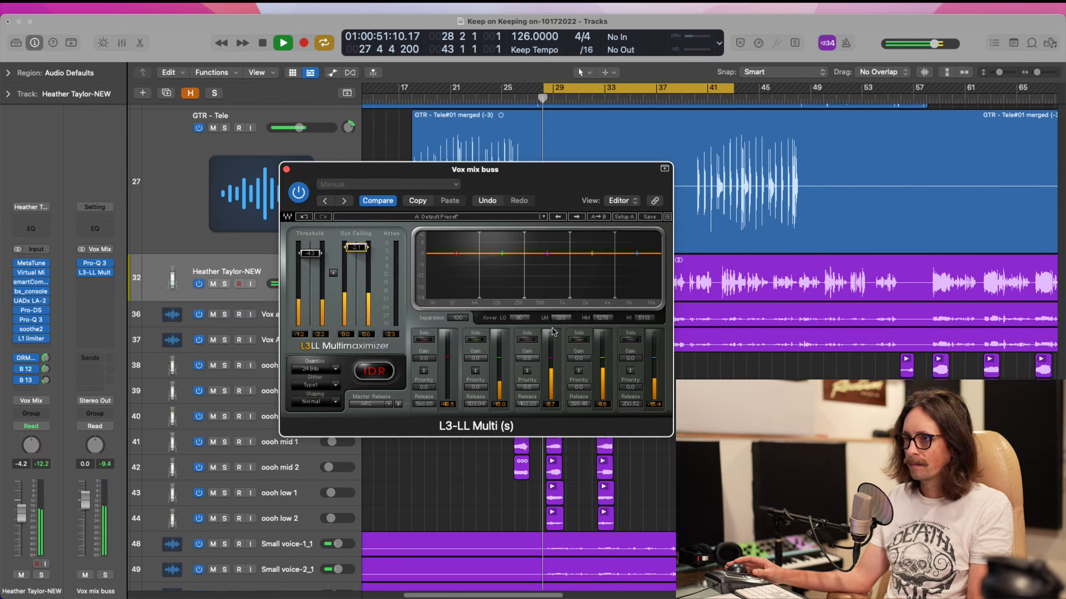
click(303, 197)
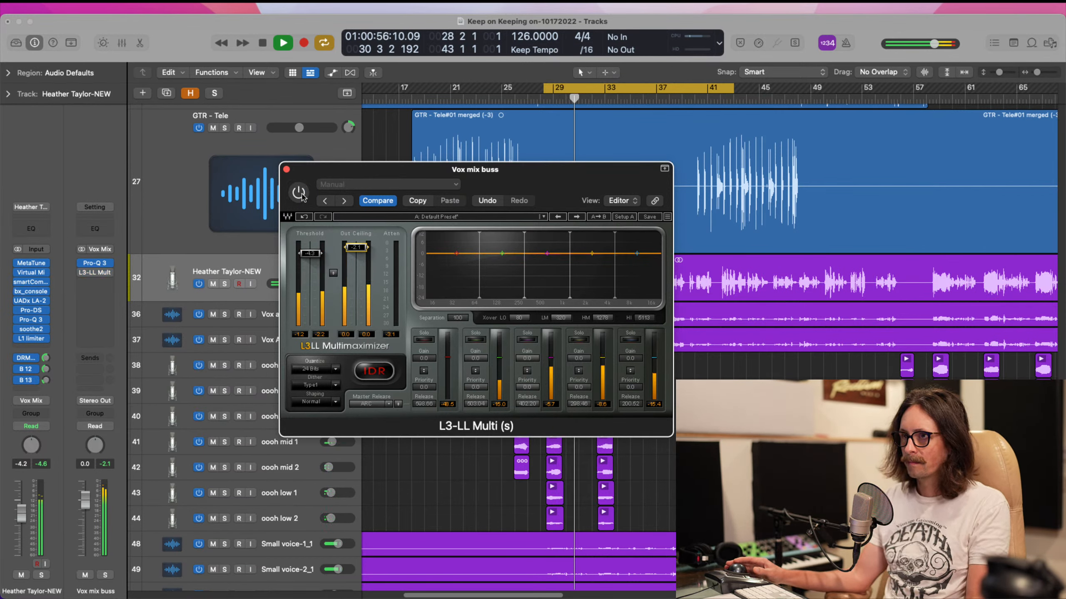
click(303, 197)
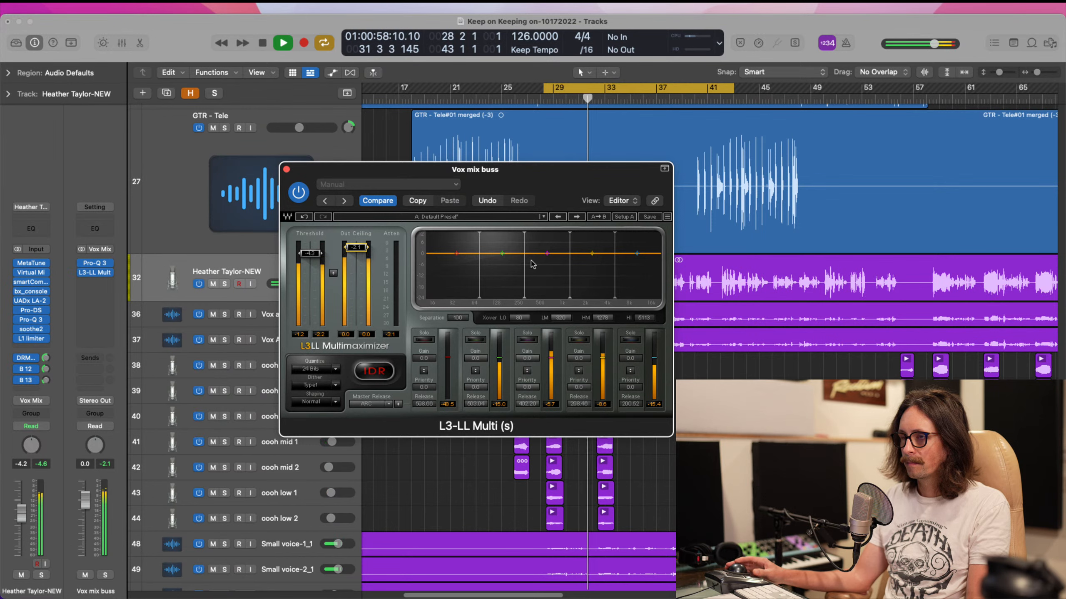
- Lower the L3-LL Multi threshold to about -7.1 and its out ceiling to about -4.3 during playback
drag(357, 247, 361, 251)
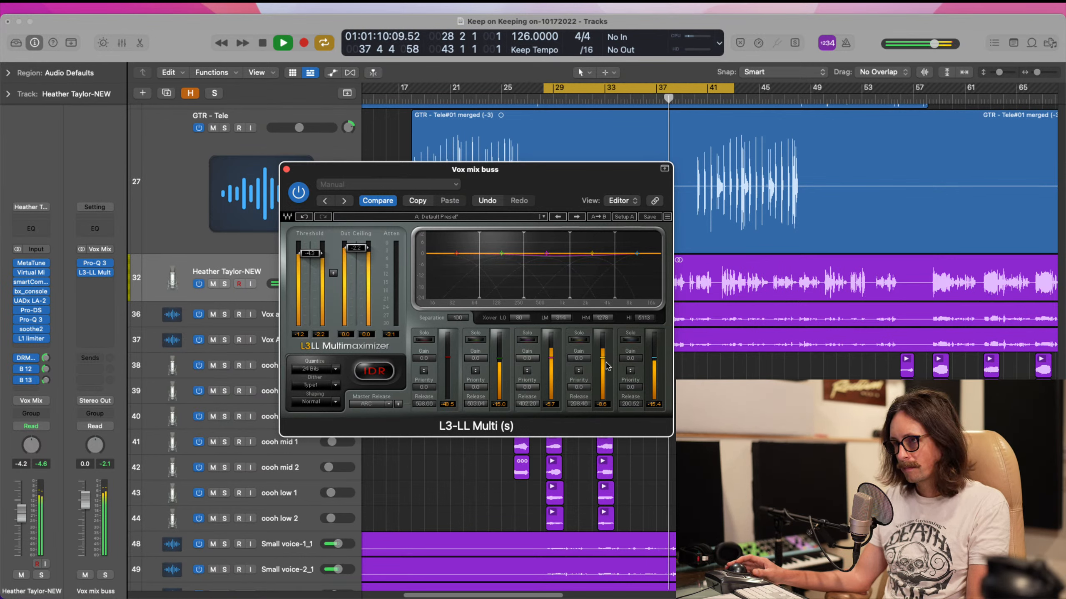
click(833, 393)
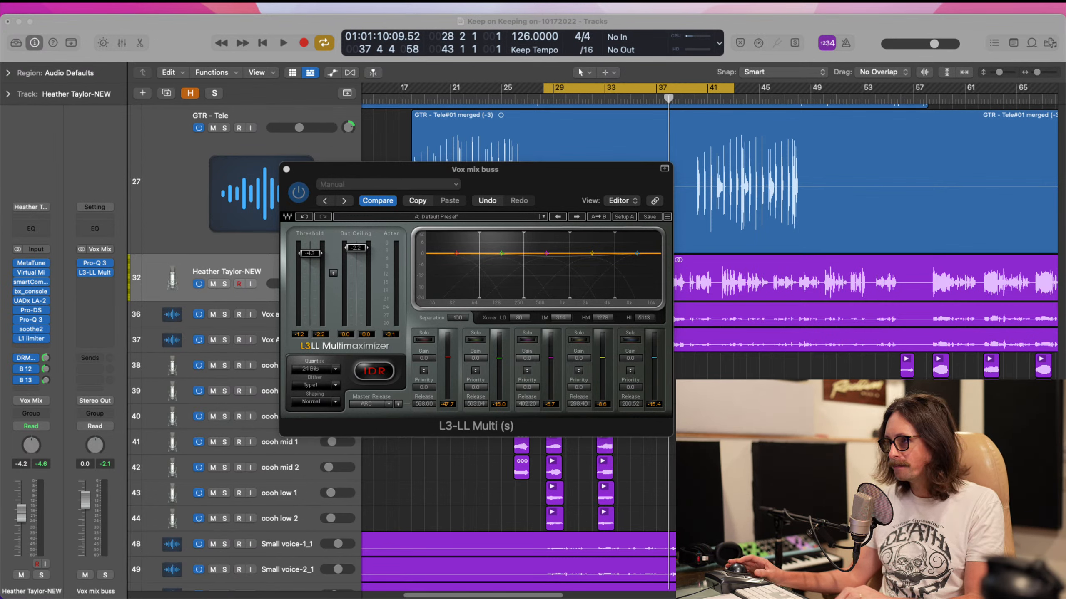
key(space)
drag(356, 249, 356, 290)
drag(309, 254, 308, 297)
mouse_move(356, 255)
mouse_down()
mouse_move(353, 243)
mouse_move(312, 262)
mouse_move(359, 251)
mouse_move(311, 261)
mouse_move(362, 257)
mouse_up()
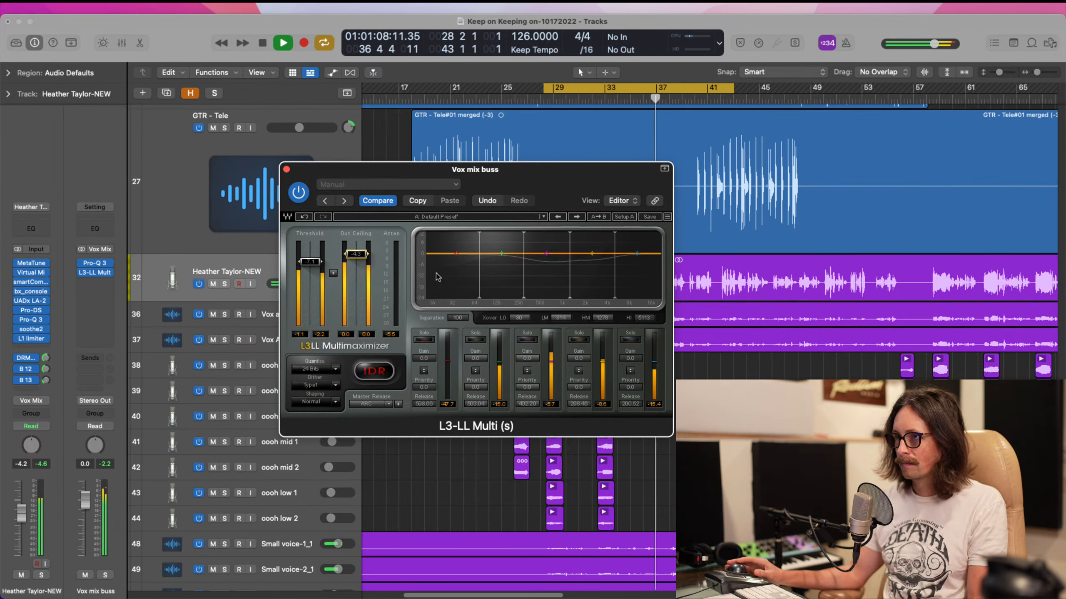
- Bypass L3-LL Multi, replay the cycle from its start and re-enable the limiter to judge the deeper limiting
click(299, 193)
key(space)
key(space)
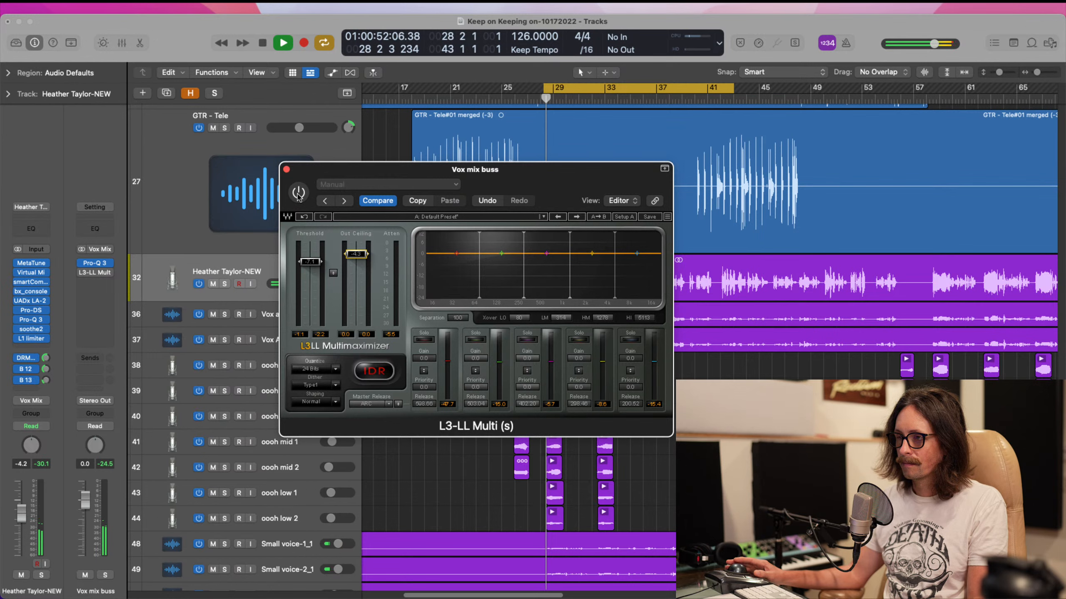
click(298, 193)
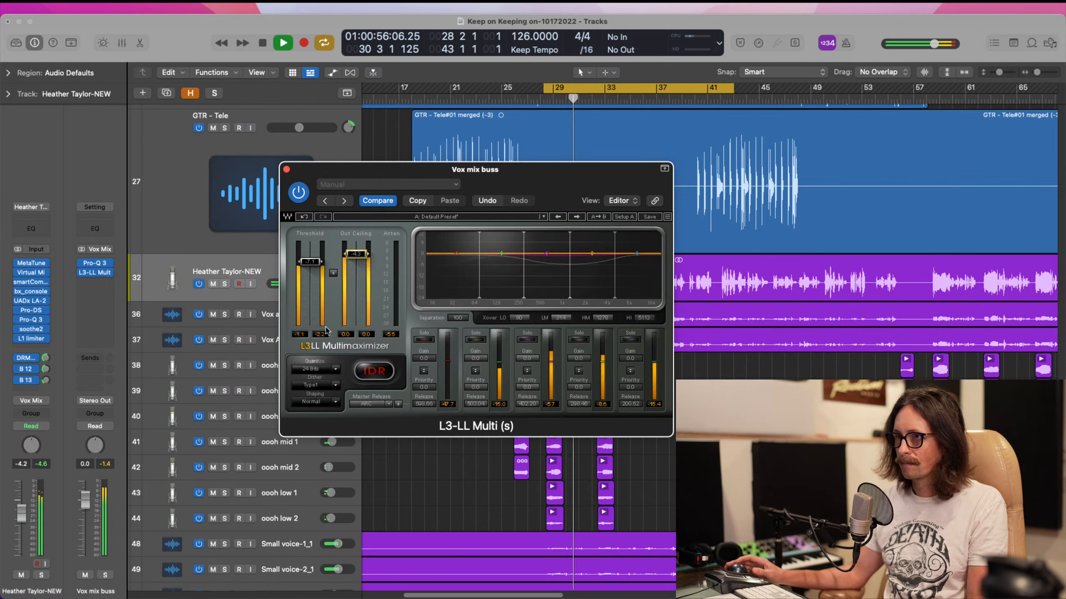
- Raise the L3-LL Multi threshold to about -5.1 and its out ceiling to -3.0, and compare the result against bypass
drag(309, 256, 360, 233)
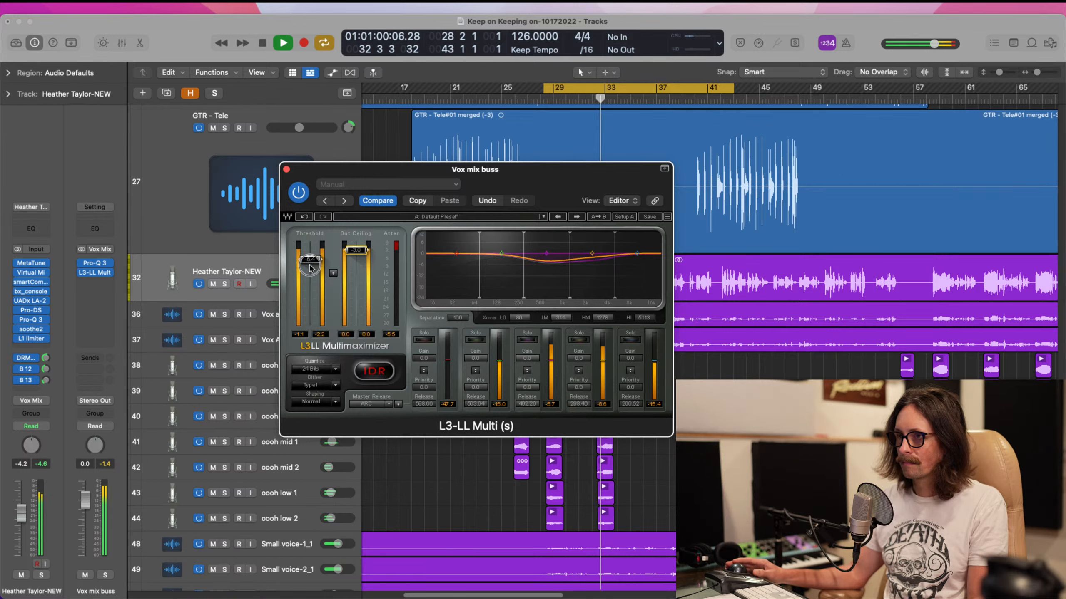
drag(310, 259, 312, 241)
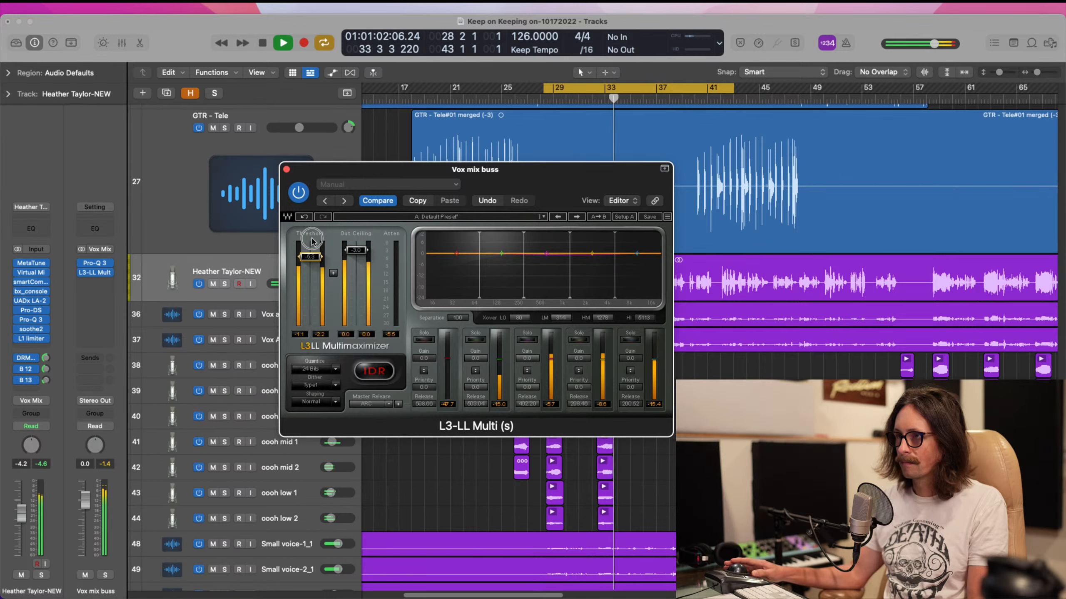
click(300, 193)
click(299, 192)
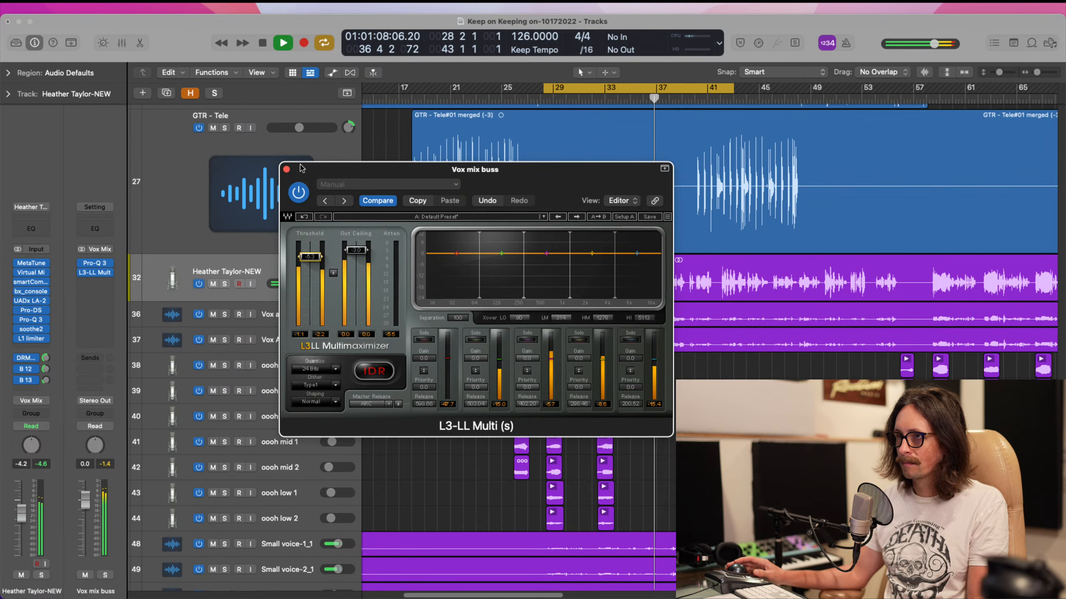
click(286, 170)
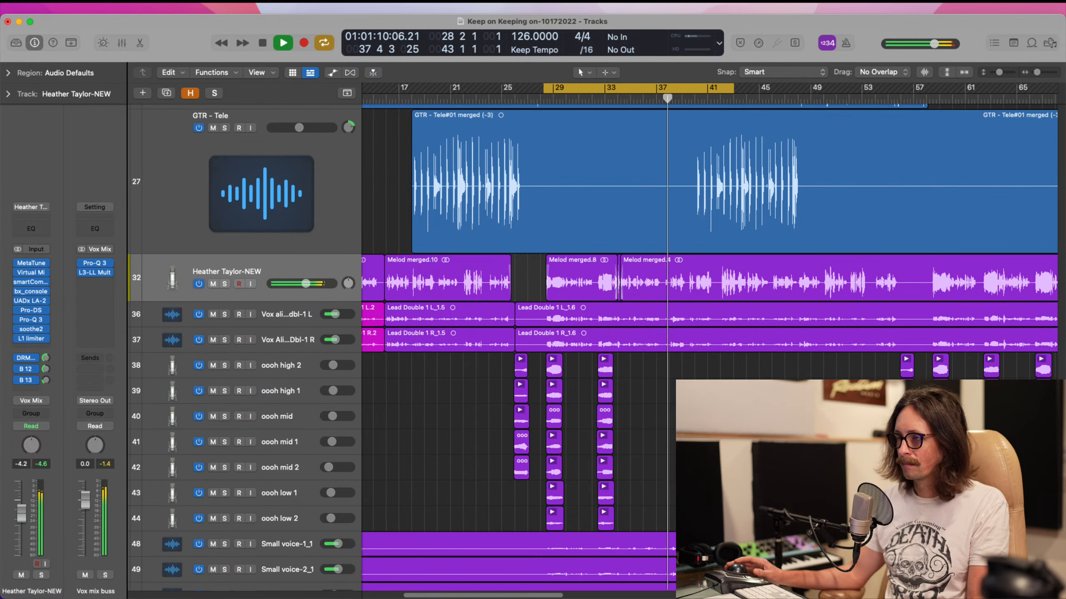
key(space)
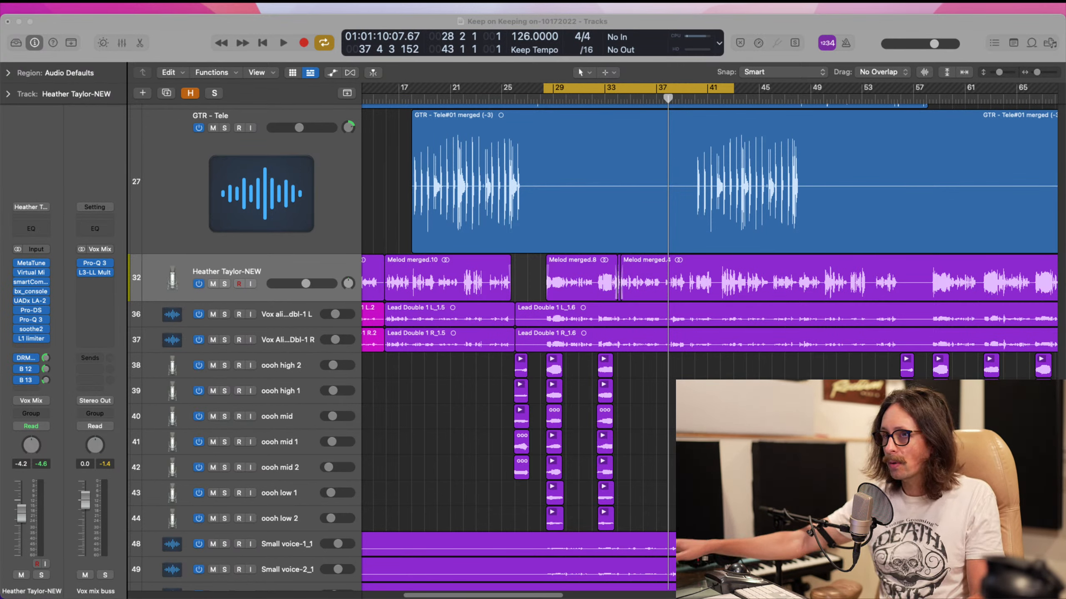
- Select the Vox aligned-dbl-1 L track and extend the cycle start back to position 9 4 1 1
click(383, 412)
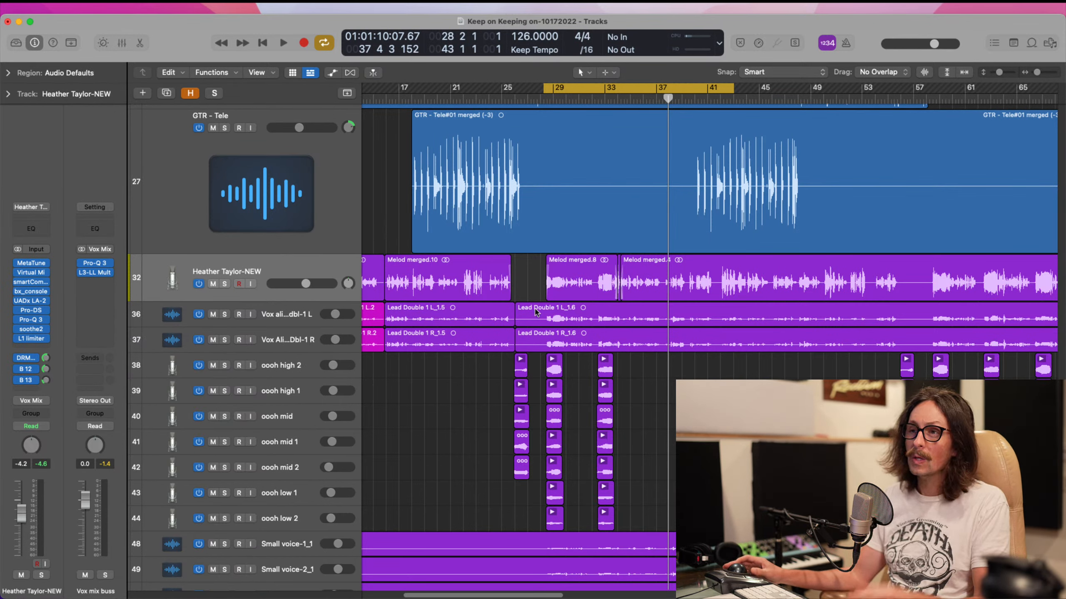
click(278, 315)
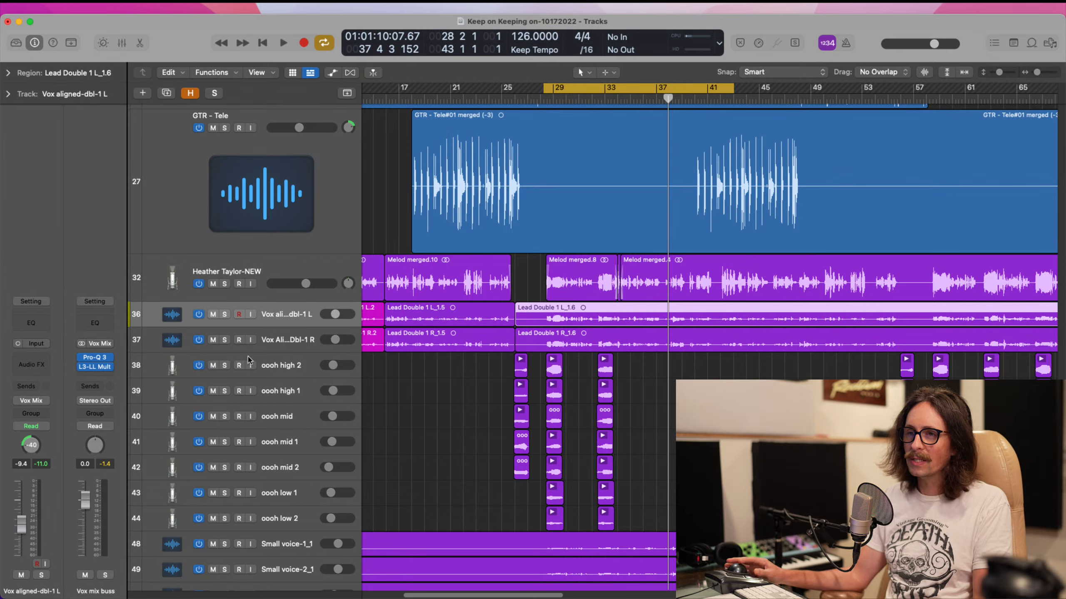
click(294, 347)
click(288, 310)
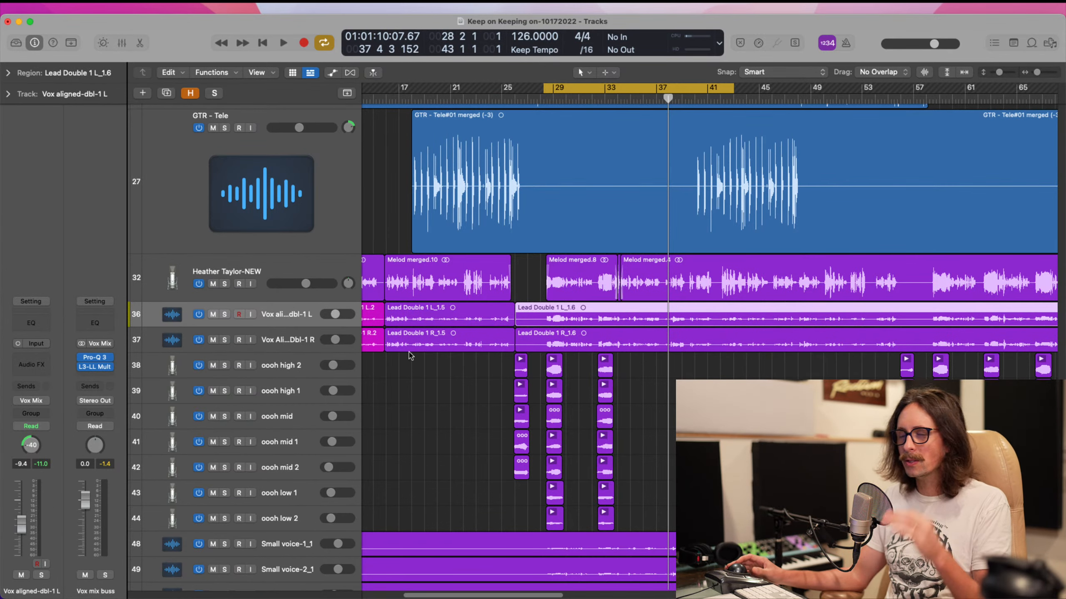
scroll(651, 185, left, 5)
drag(708, 90, 466, 147)
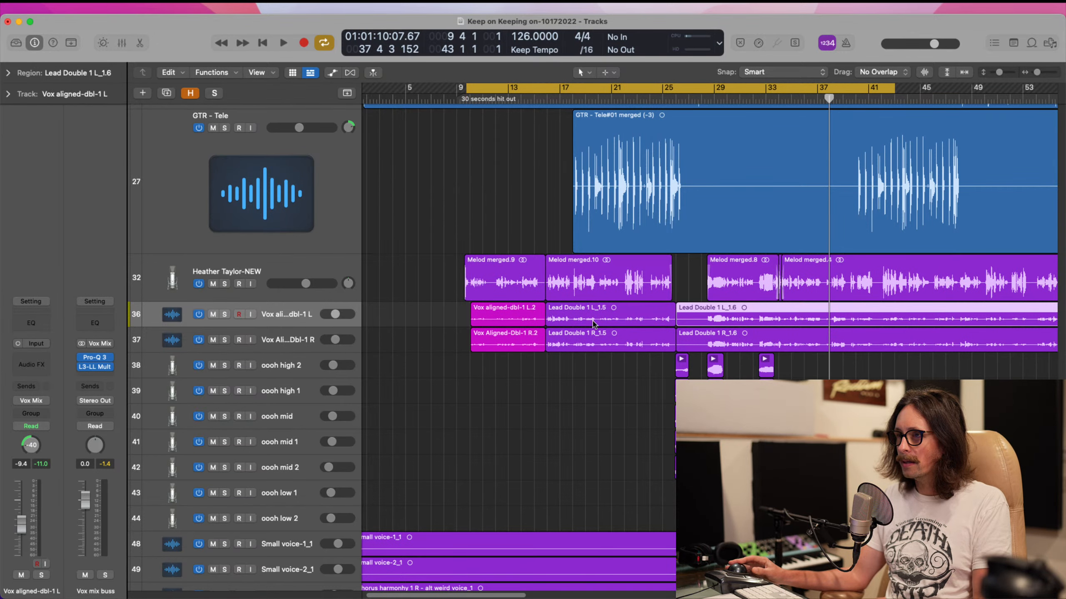
drag(452, 253, 827, 491)
- Solo both Vox aligned-dbl-1 tracks and the lead vocal track and play them from the cycle start
click(234, 222)
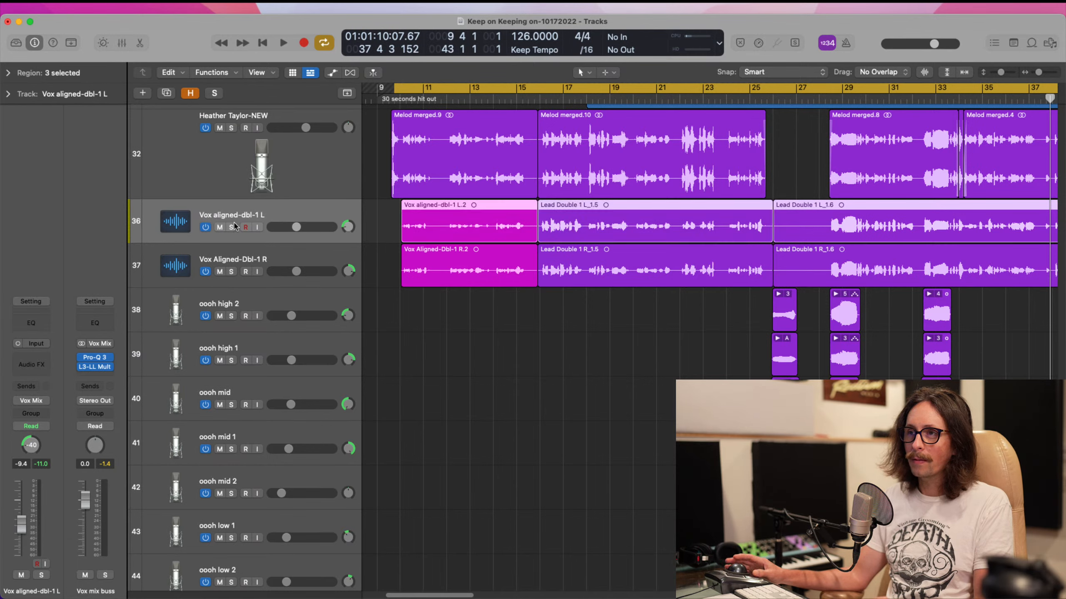
click(231, 228)
click(231, 271)
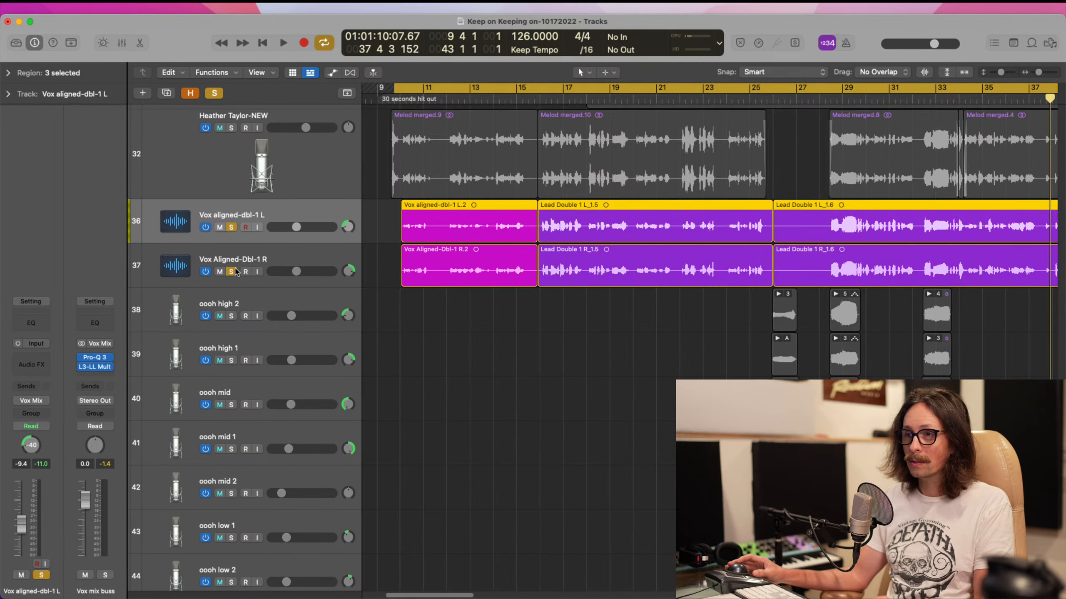
click(231, 128)
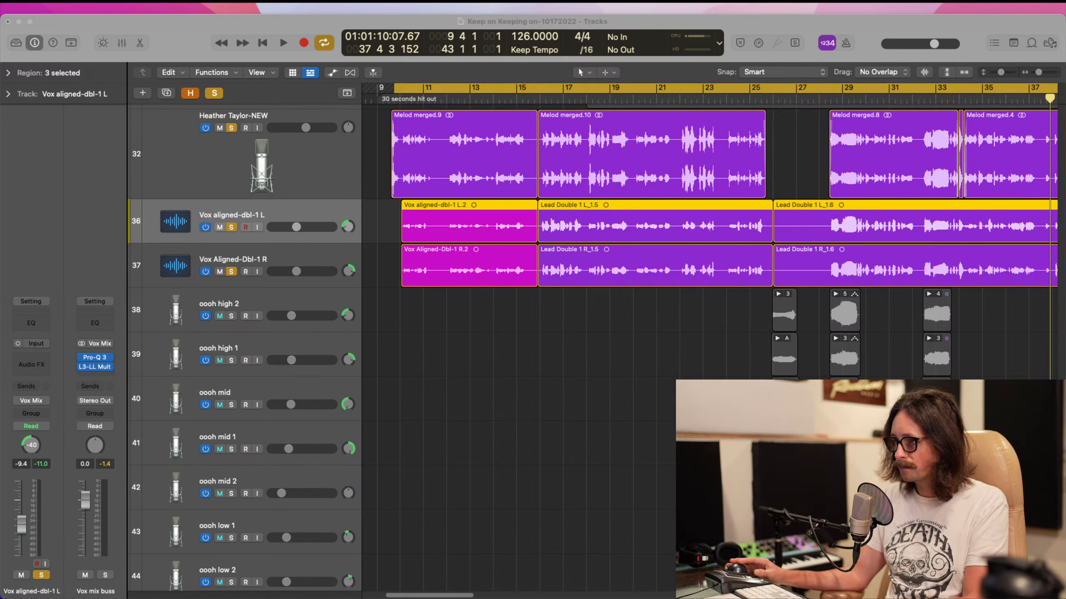
click(621, 522)
key(space)
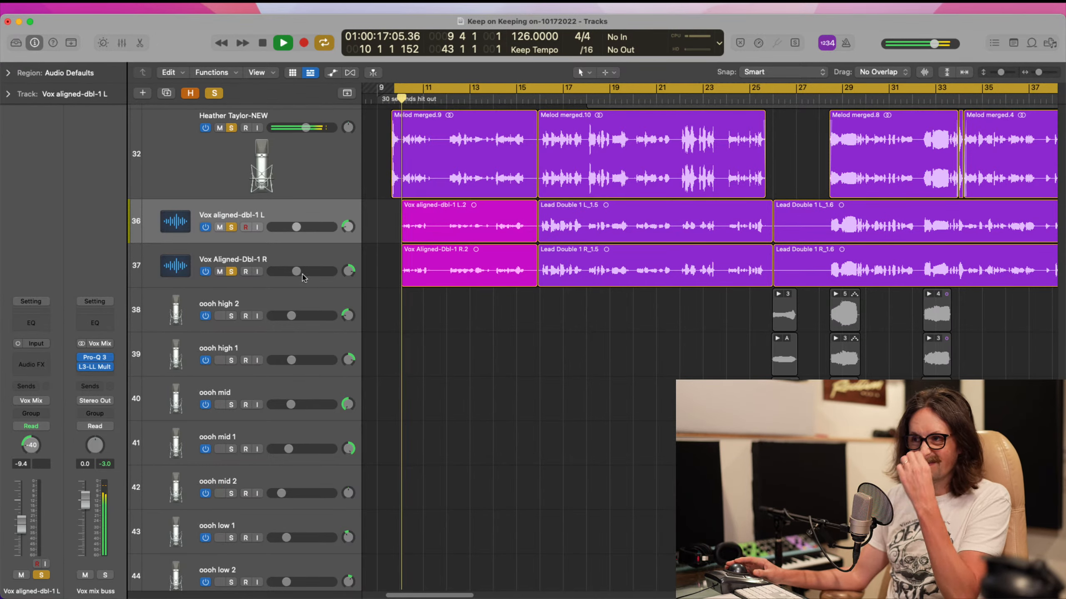
- Clear all solos so every track plays, and select the lead vocal track in a full-song view
alt+click(231, 228)
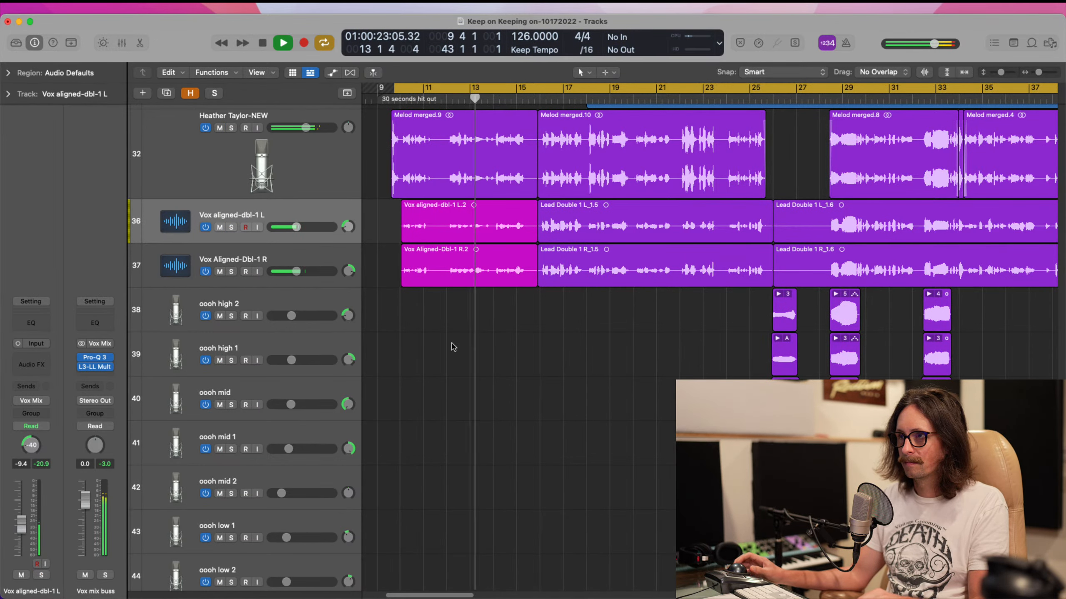
scroll(454, 347, up, 1)
ctrl+alt+click(475, 321)
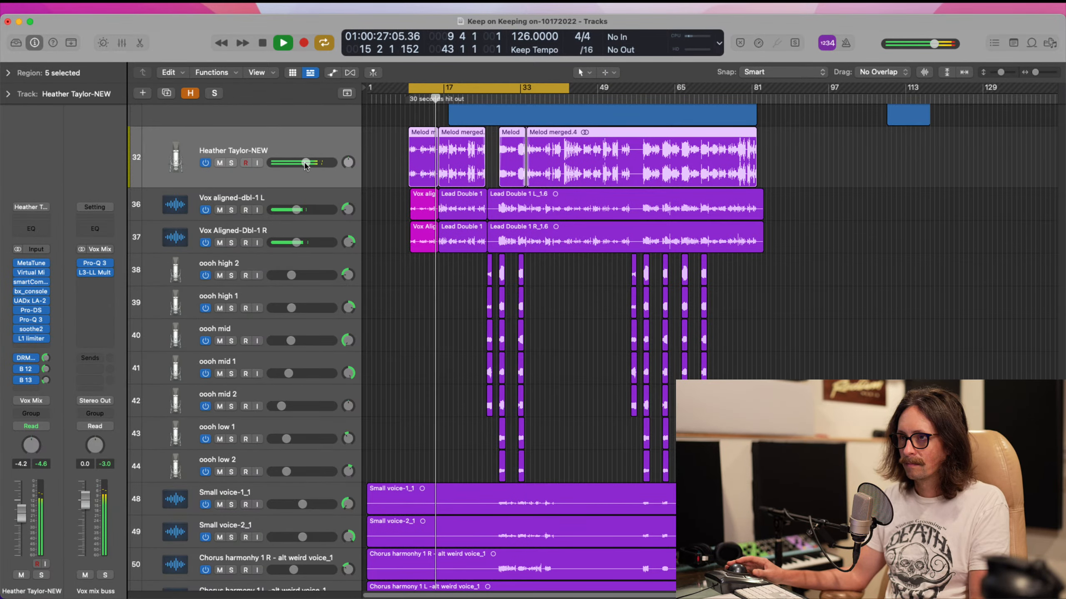
- Lower the lead vocal track to -5.1 dB and set both Vox aligned-dbl-1 tracks to -8.8 dB together
drag(306, 162, 300, 167)
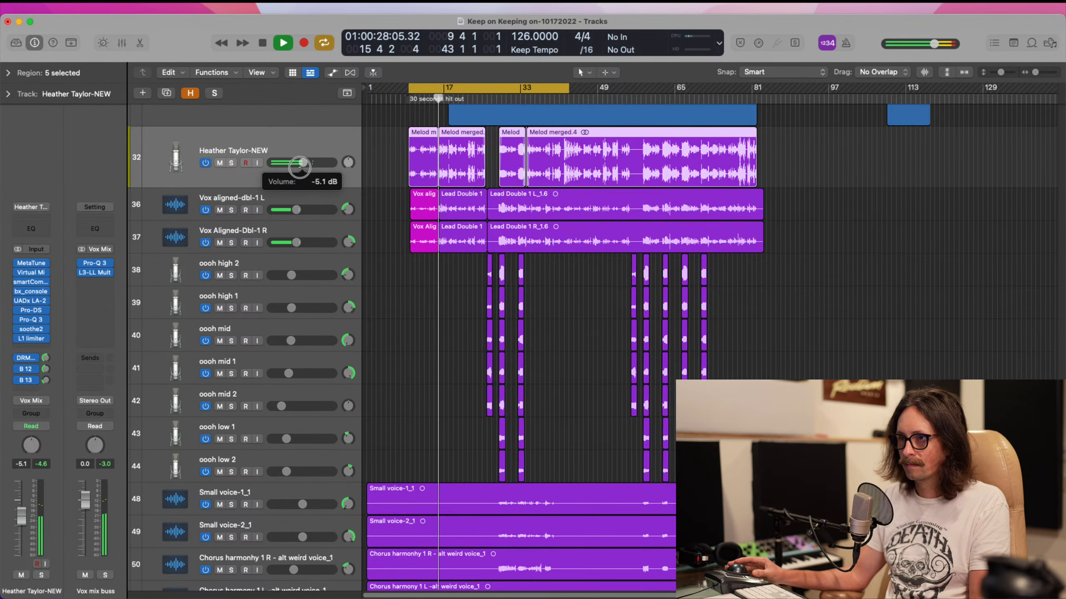
click(289, 201)
shift+click(286, 227)
mouse_move(296, 210)
mouse_down()
mouse_move(322, 206)
mouse_move(297, 212)
mouse_up()
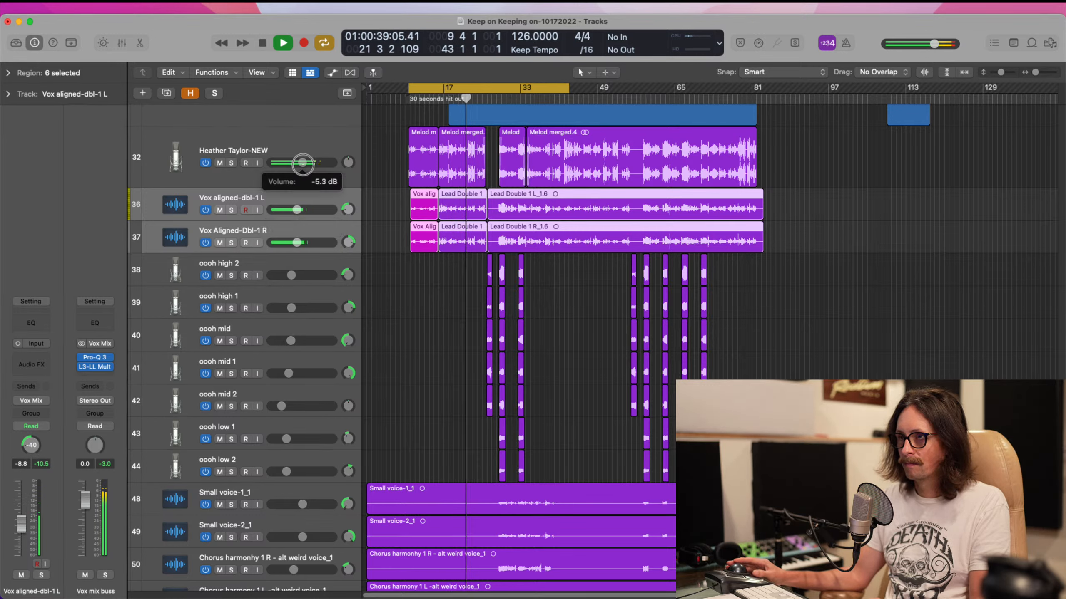
- Lower the lead vocal track's volume further to -5.8 dB while the song plays
click(292, 152)
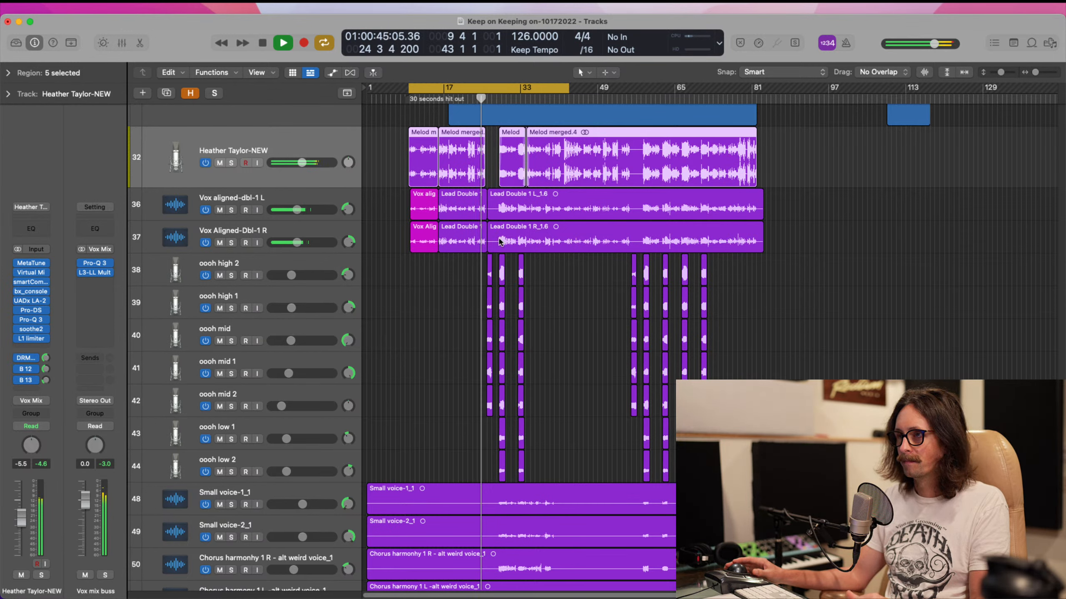
click(303, 164)
drag(302, 164, 302, 164)
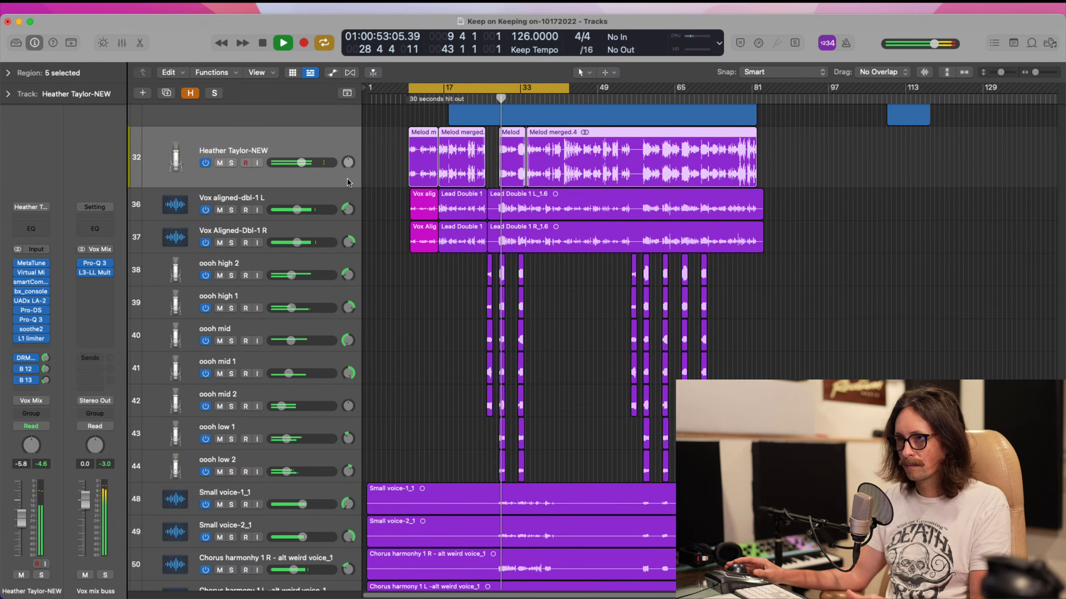
- Lower the Small voice, Chorus harmony and Highest Harm tracks together, bringing Highest Harm-2_1 to -12.1 dB, and stop playback after listening
scroll(491, 436, down, 7)
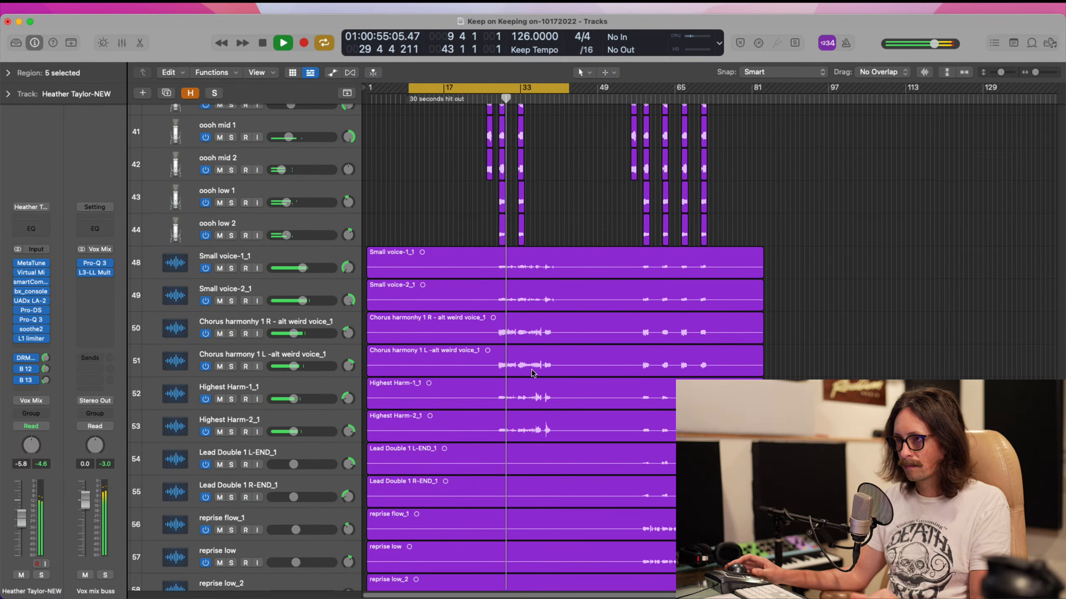
click(268, 430)
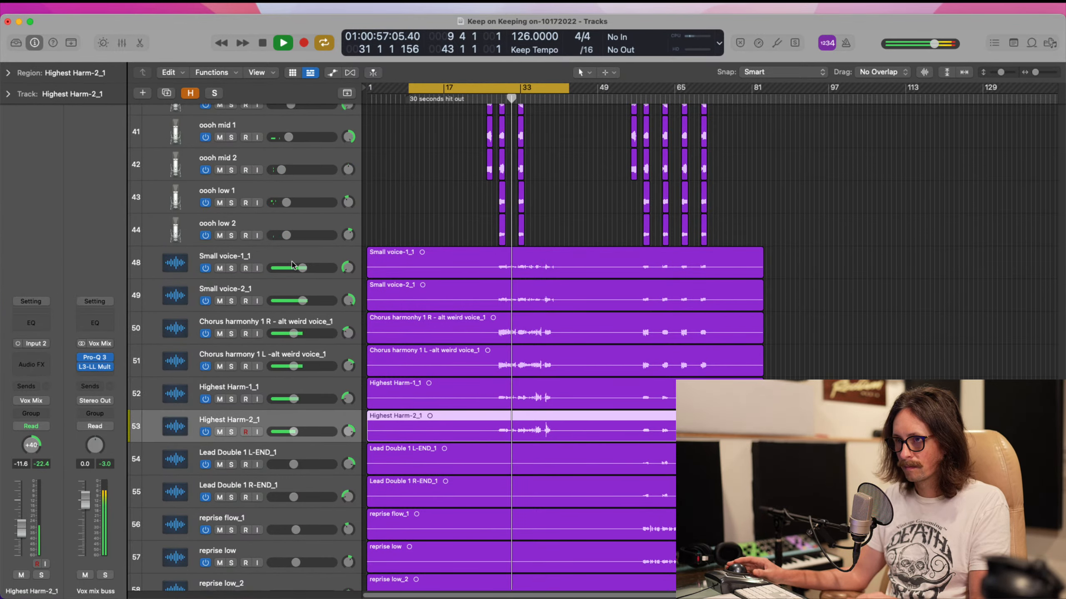
shift+click(300, 272)
drag(300, 272, 299, 272)
scroll(488, 244, up, 10)
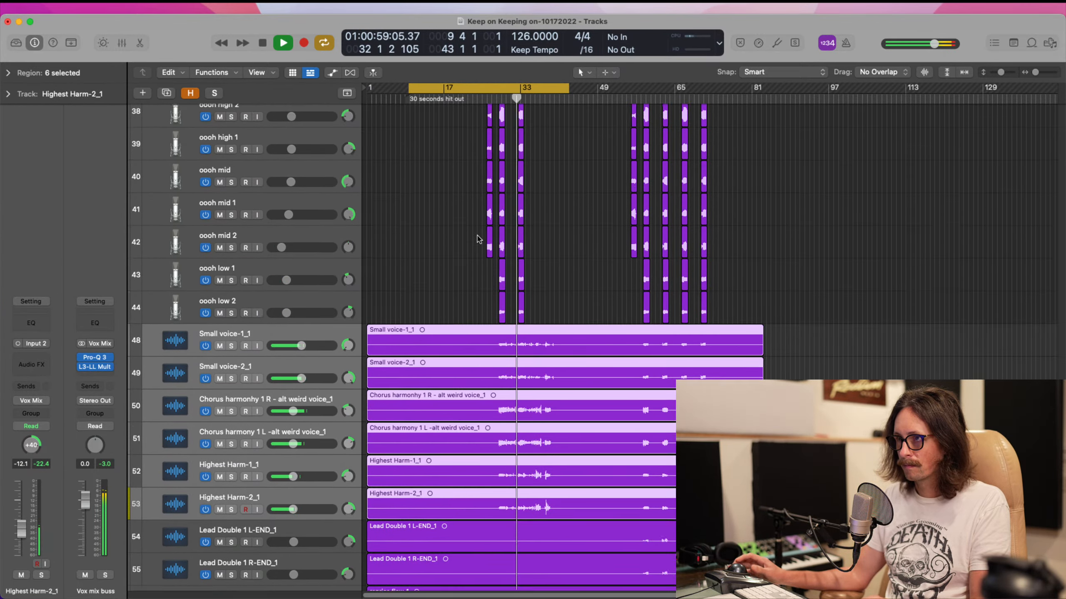
scroll(528, 382, down, 3)
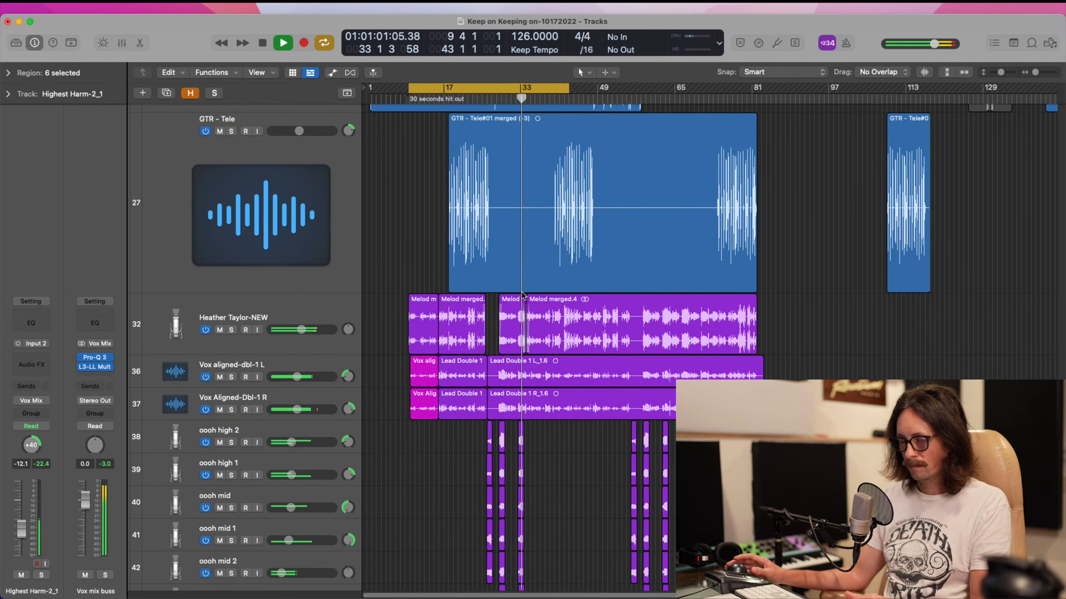
key(space)
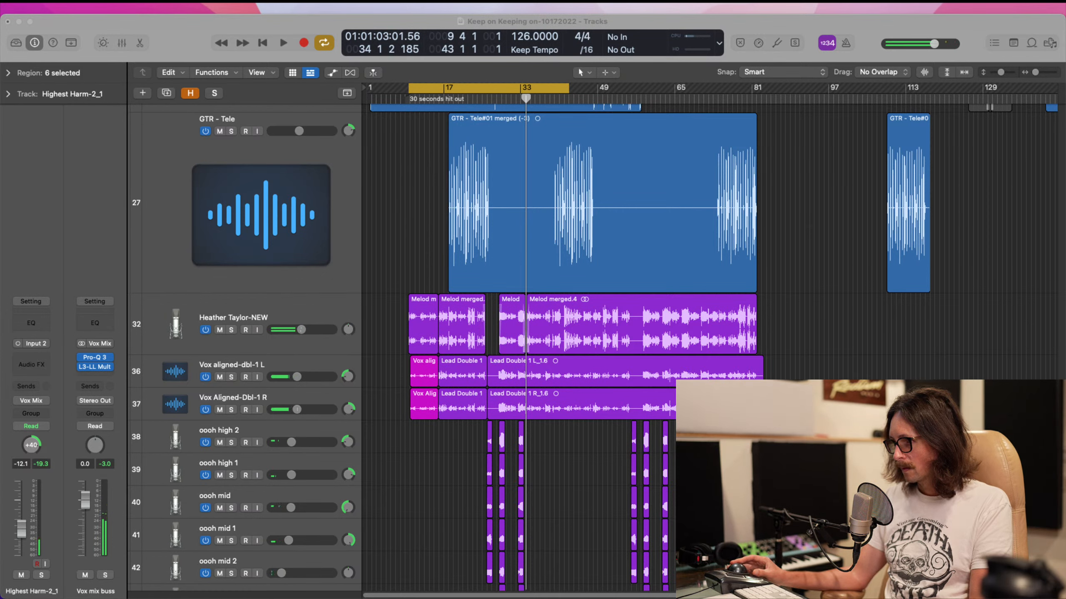
- Review the Pro-Q 3 and L3-LL Multi settings on the Vox mix buss and close both plug-ins
click(577, 397)
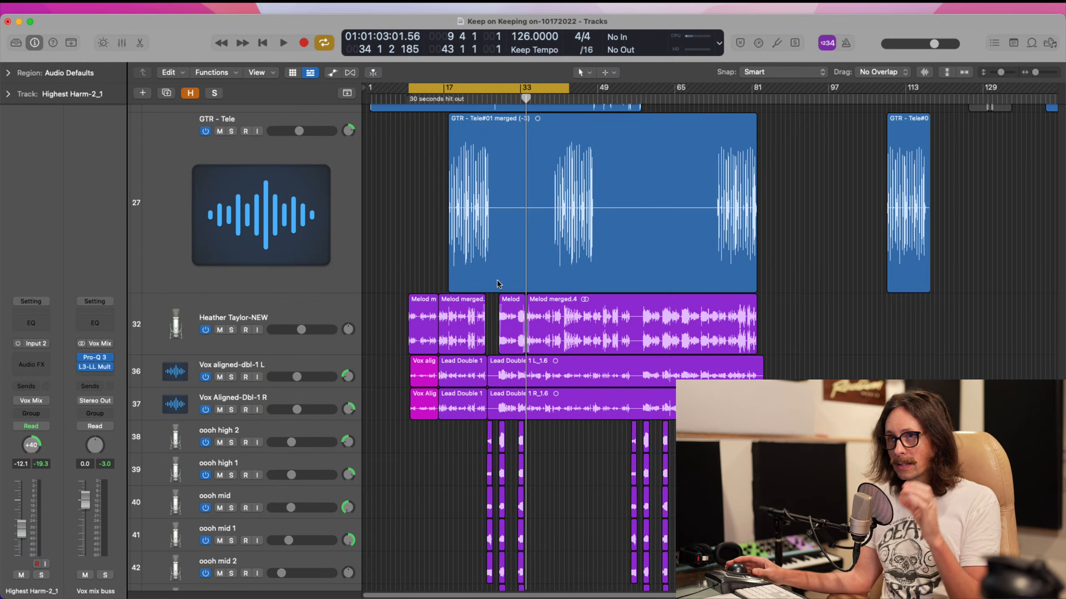
click(96, 358)
click(96, 366)
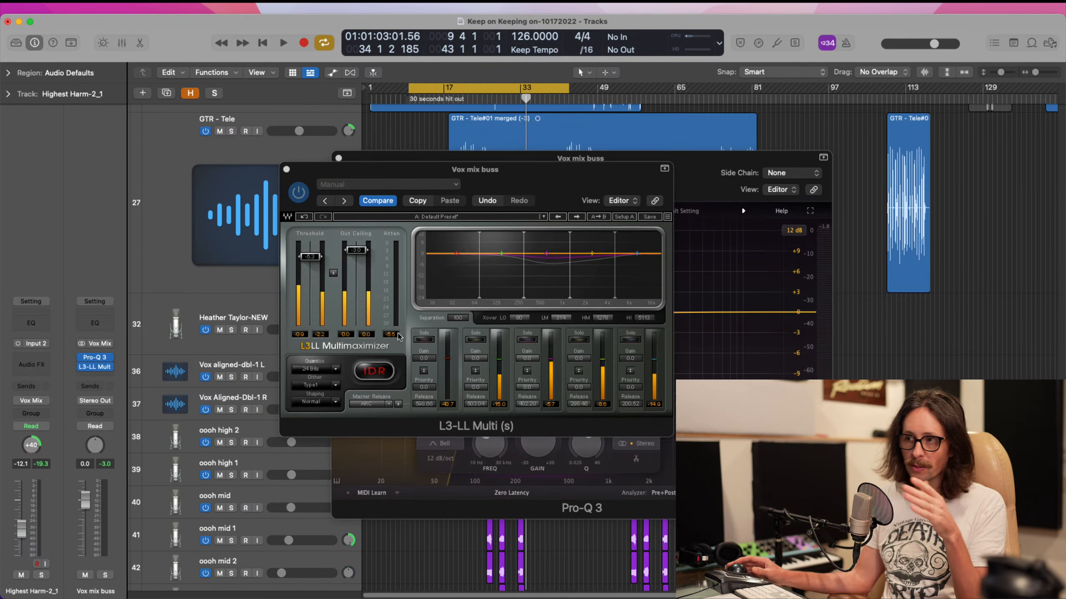
click(287, 169)
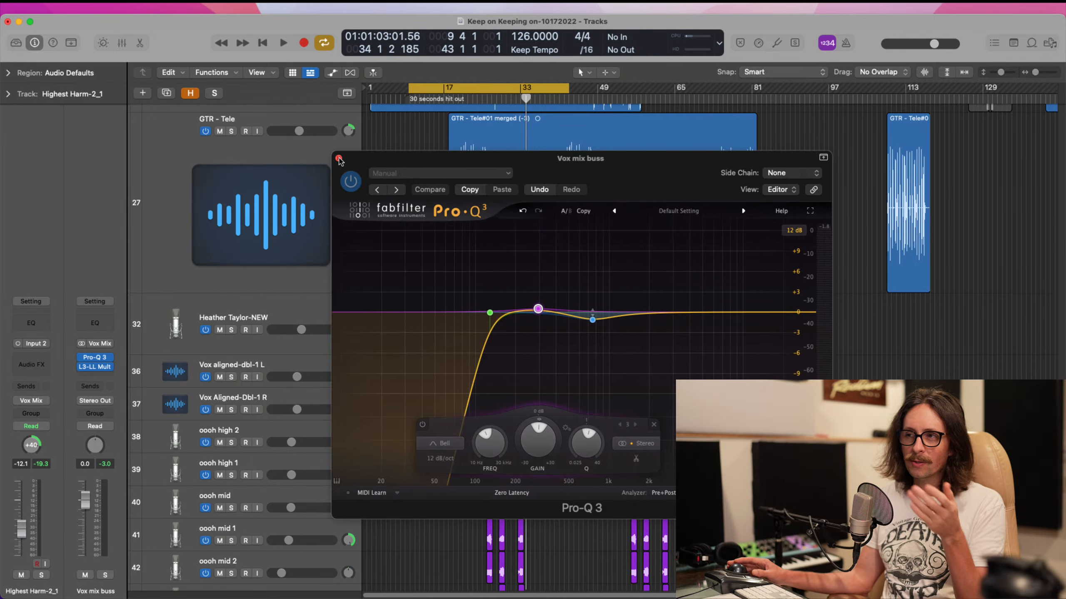
click(338, 159)
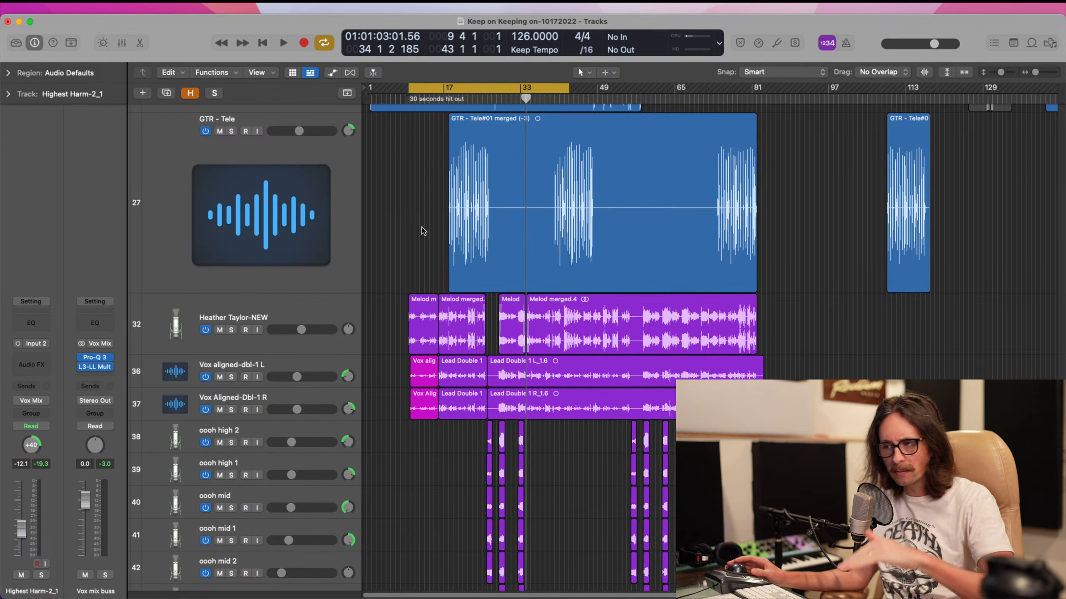
- Copy the Vox mix buss's Pro-Q 3 onto both the left and right Vox aligned-dbl-1 tracks
click(221, 311)
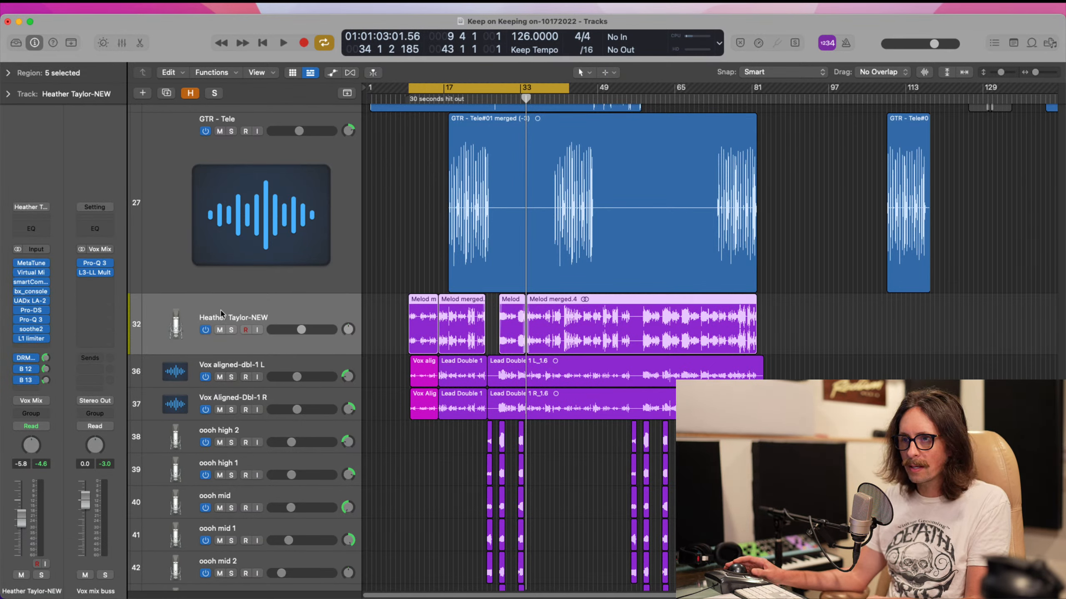
click(259, 364)
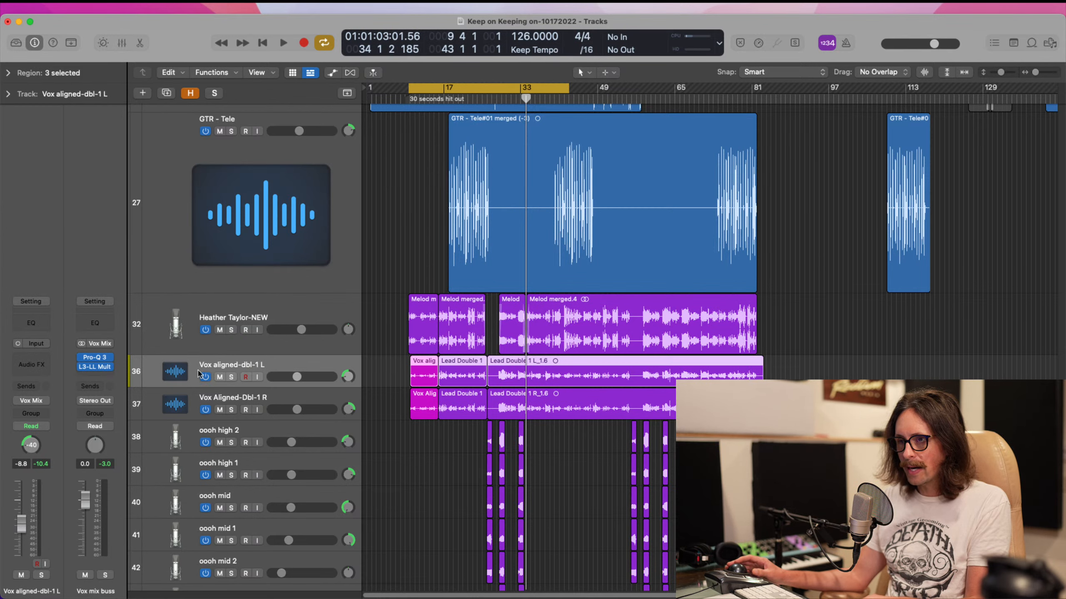
drag(95, 357, 44, 357)
click(230, 401)
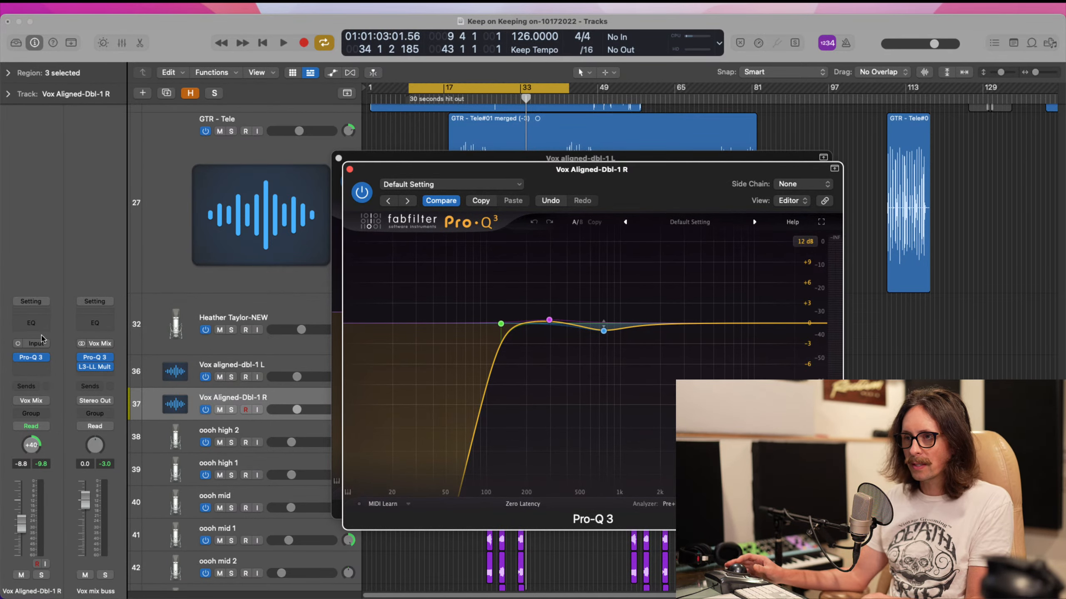
- Delete the 295 Hz boost and 752 Hz cut bands from the Vox Aligned-Dbl-1 R track's Pro-Q 3, keeping the low cut
click(275, 363)
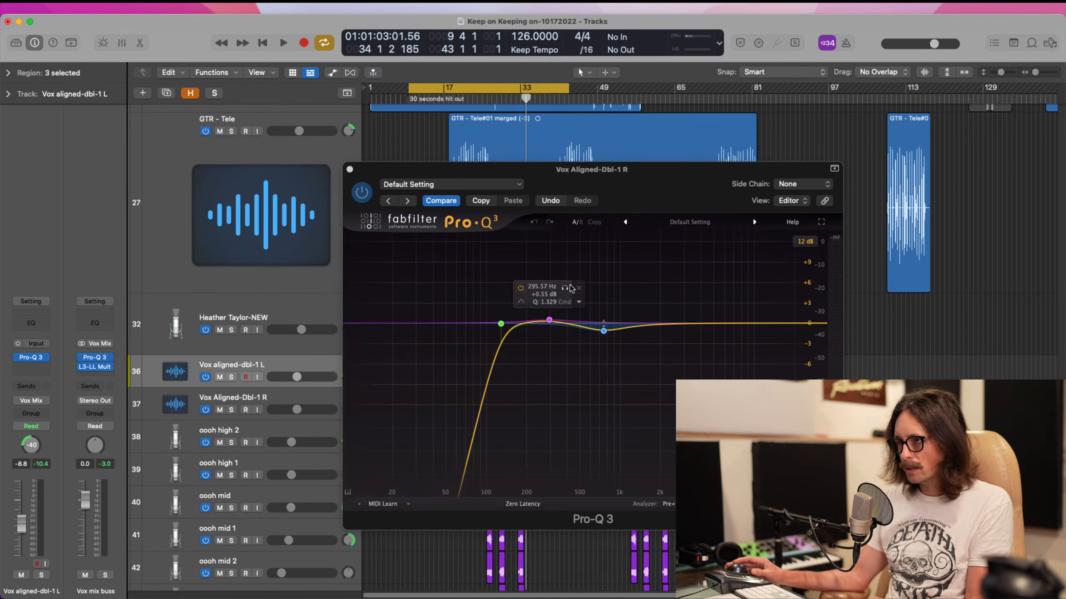
click(578, 288)
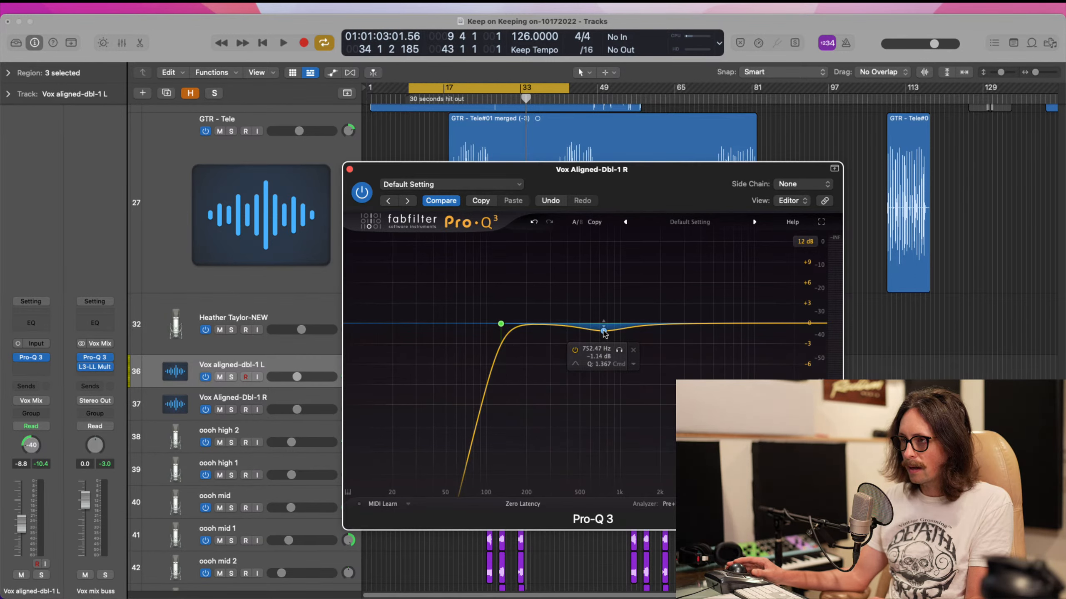
click(633, 349)
click(500, 324)
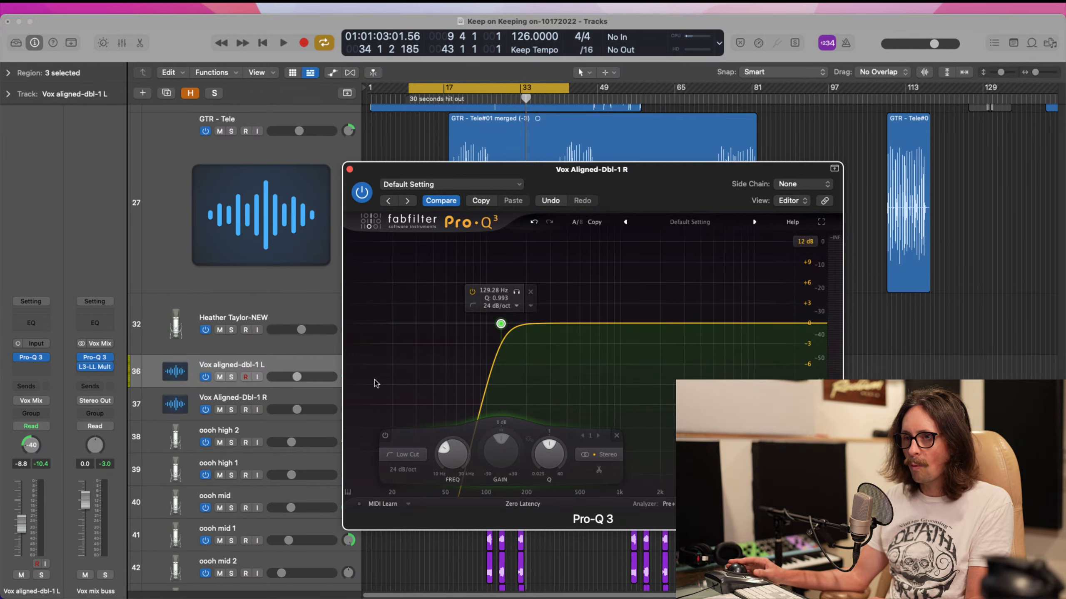
click(260, 401)
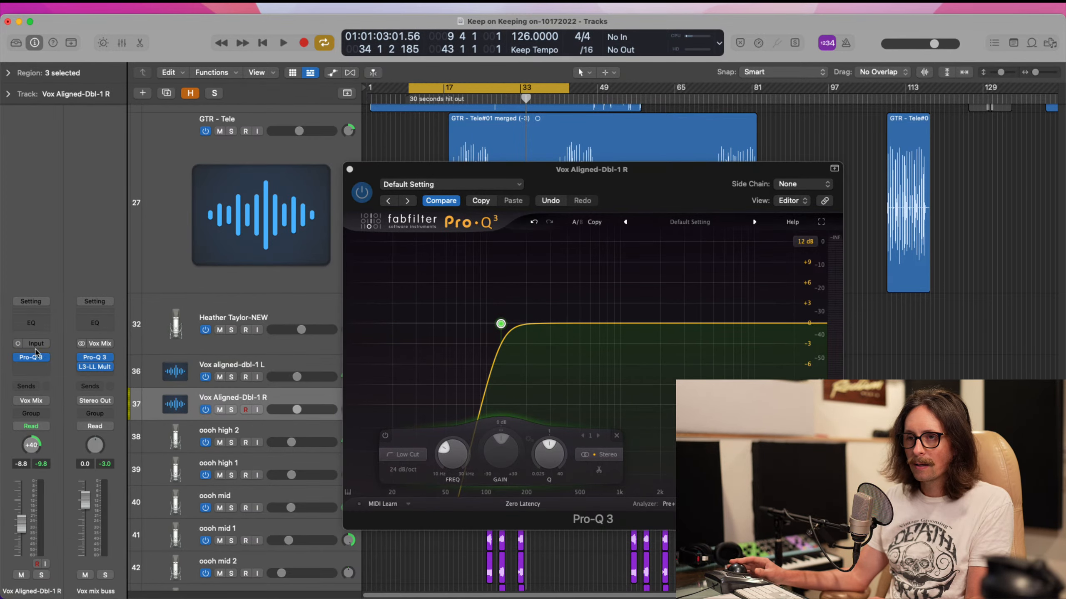
click(36, 354)
click(36, 357)
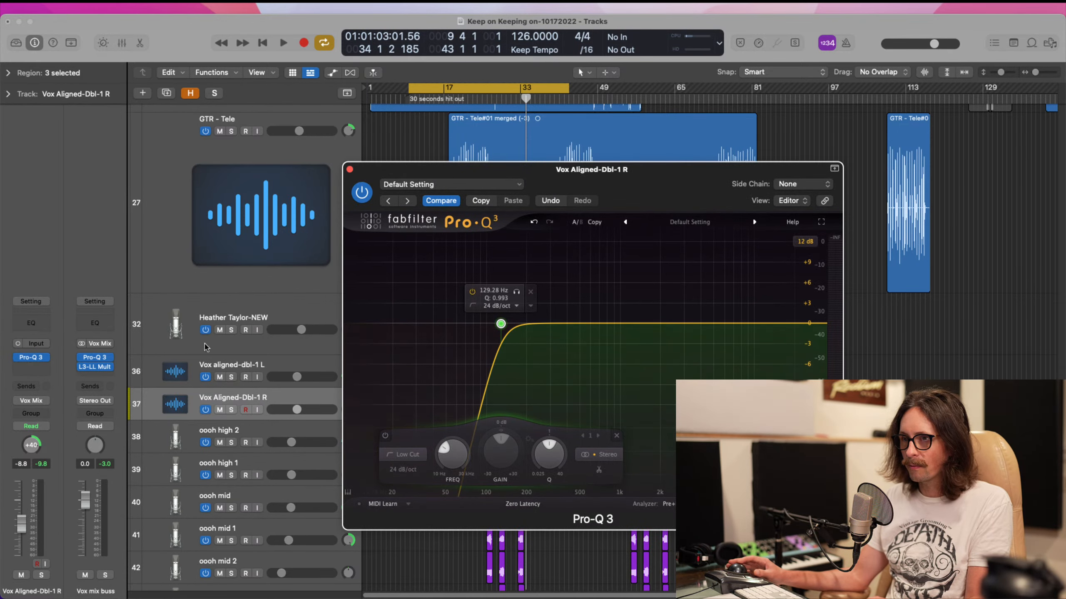
- Delete the midrange cut and 295 Hz boost bands from the Vox aligned-dbl-1 L track's Pro-Q 3, and close both EQ windows
click(284, 372)
click(31, 358)
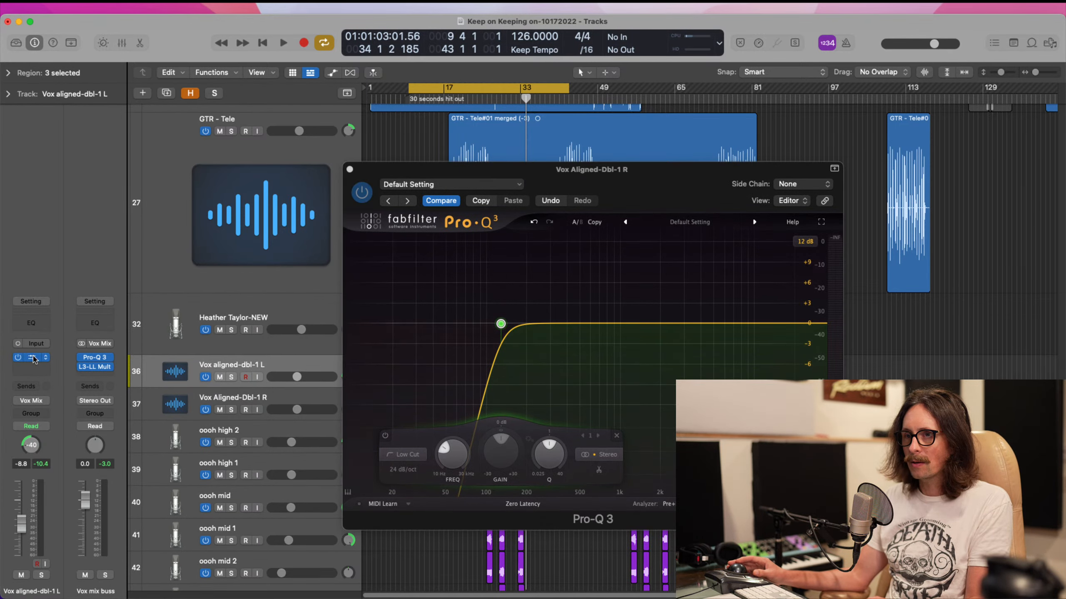
click(622, 339)
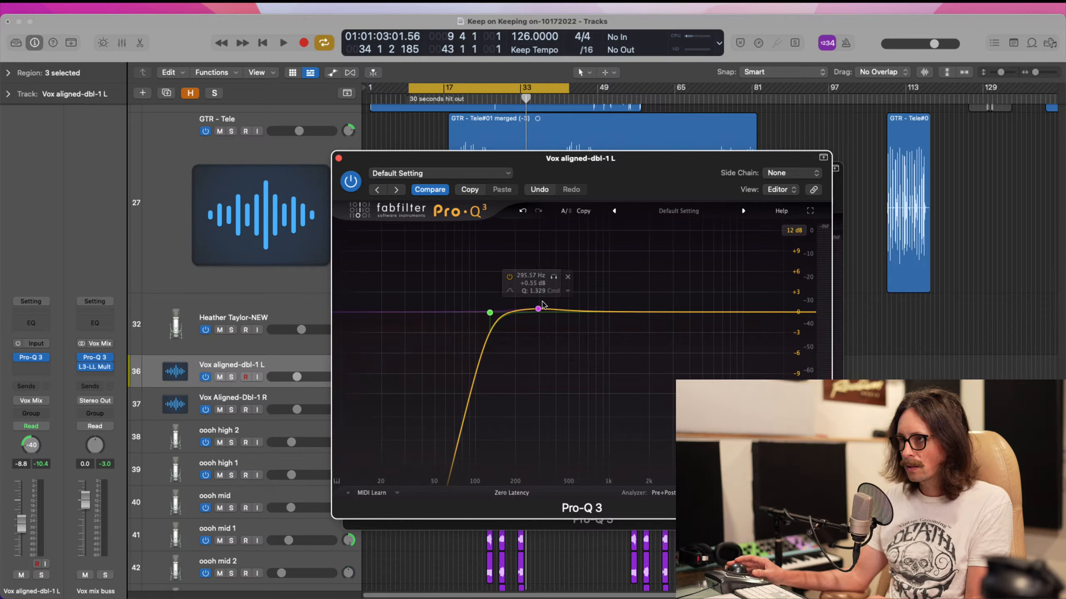
click(567, 280)
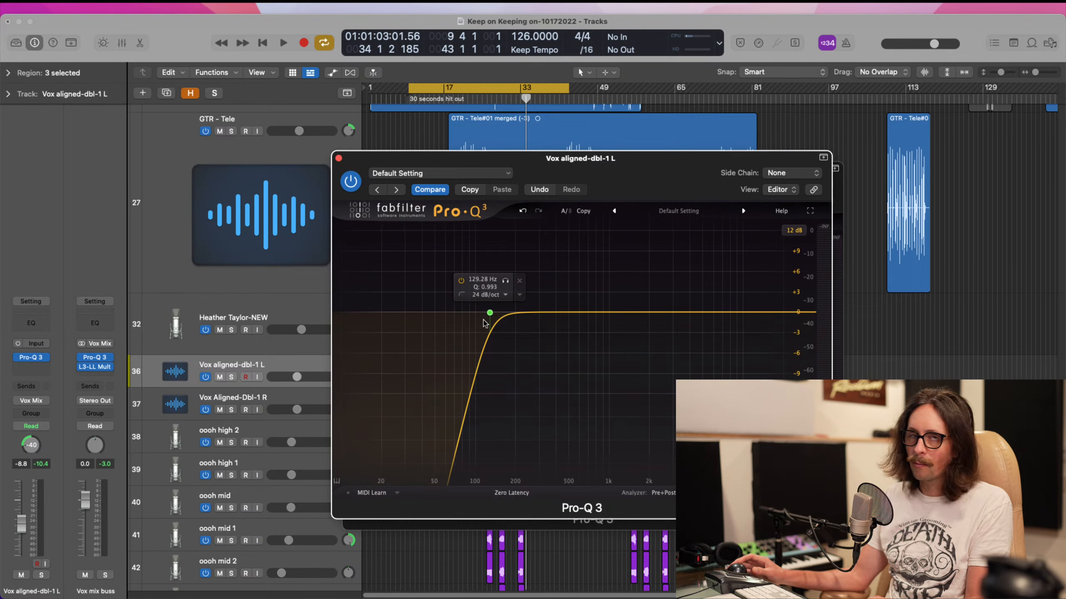
click(337, 157)
click(350, 169)
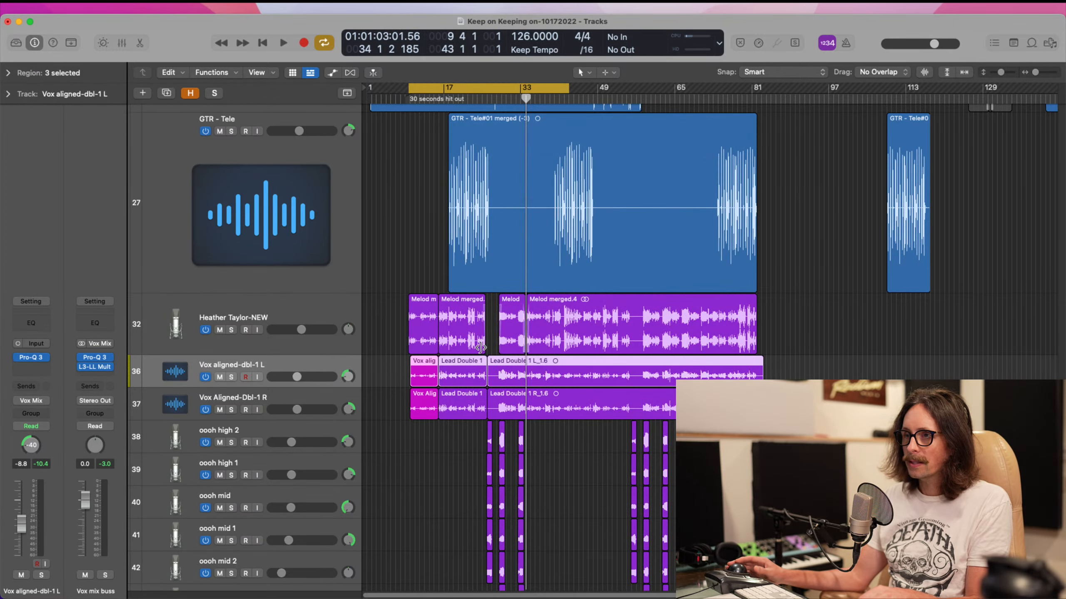
- Play the cycle section and raise the volume of both aligned vocal double tracks to -4.9 dB
drag(391, 304, 624, 466)
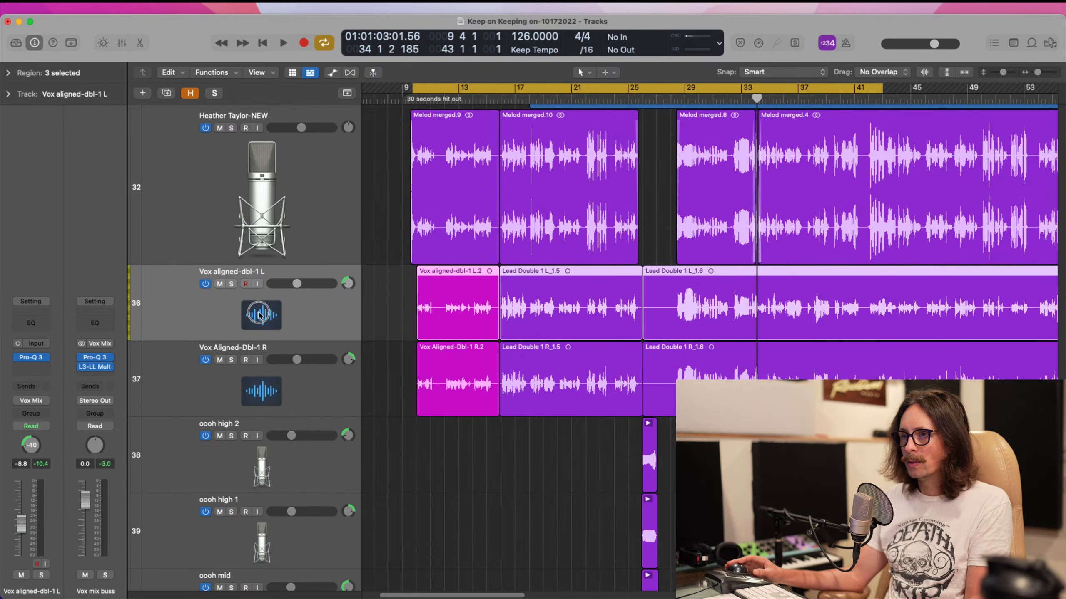
key(x)
key(x)
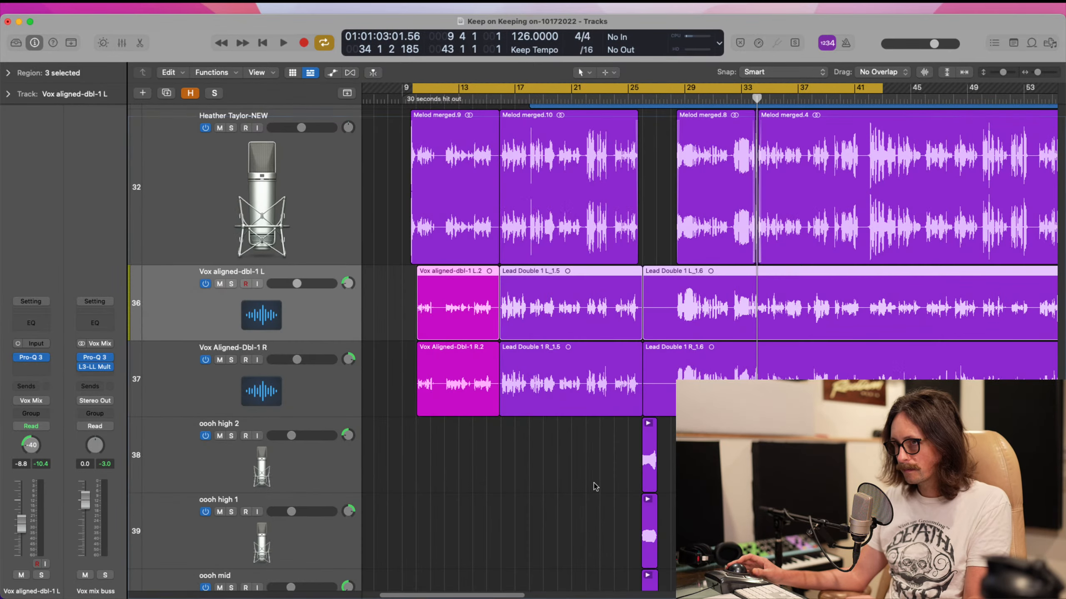
shift+click(234, 381)
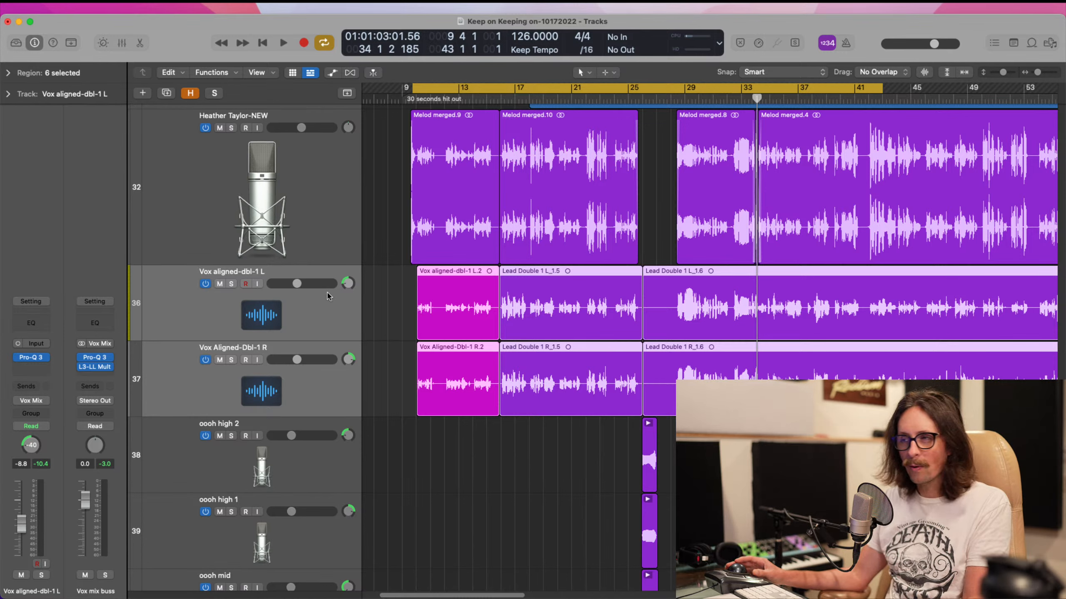
key(super+shift+d)
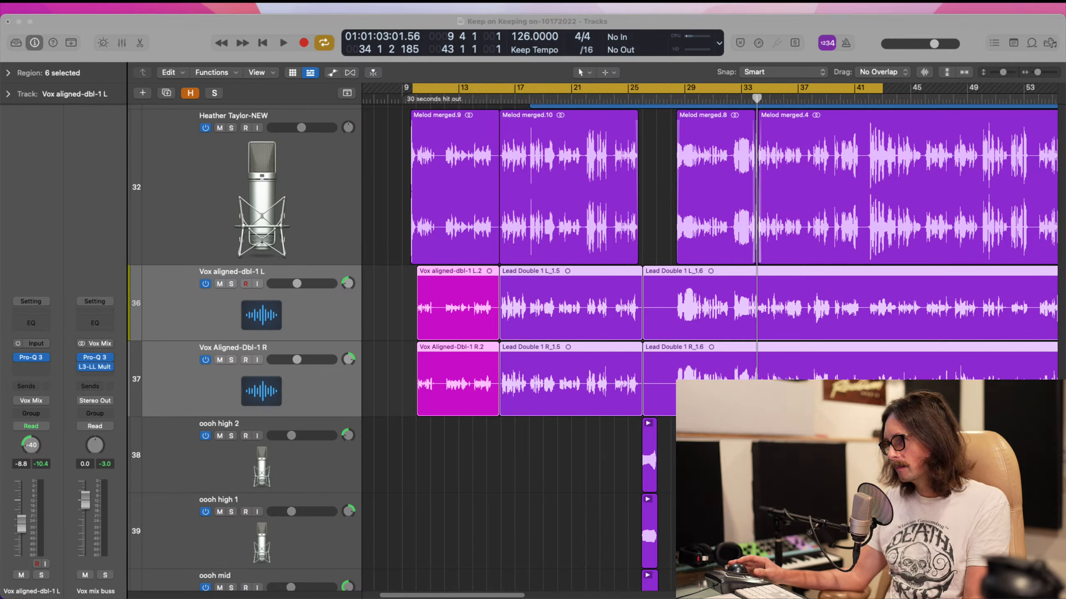
click(317, 297)
key(space)
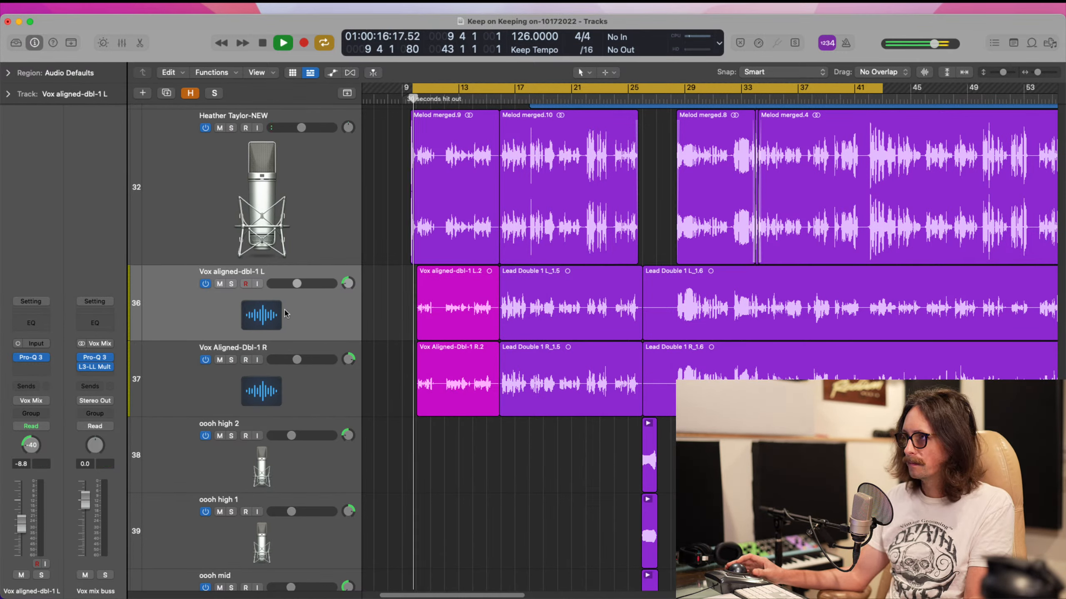
drag(297, 284, 298, 284)
mouse_move(297, 360)
mouse_down()
mouse_move(337, 348)
mouse_move(313, 365)
mouse_up()
shift+click(283, 390)
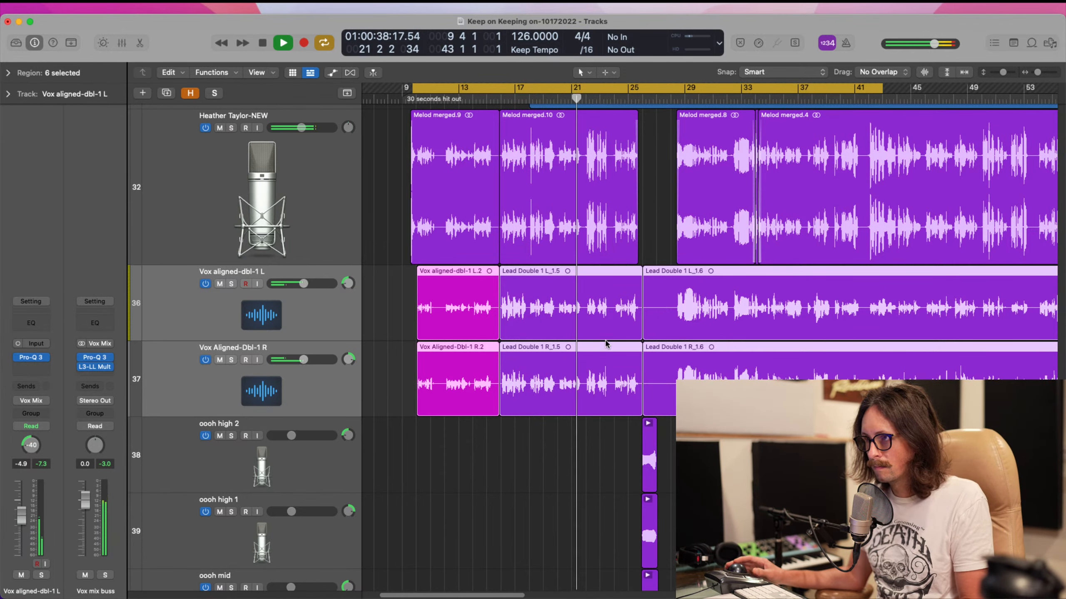
key(space)
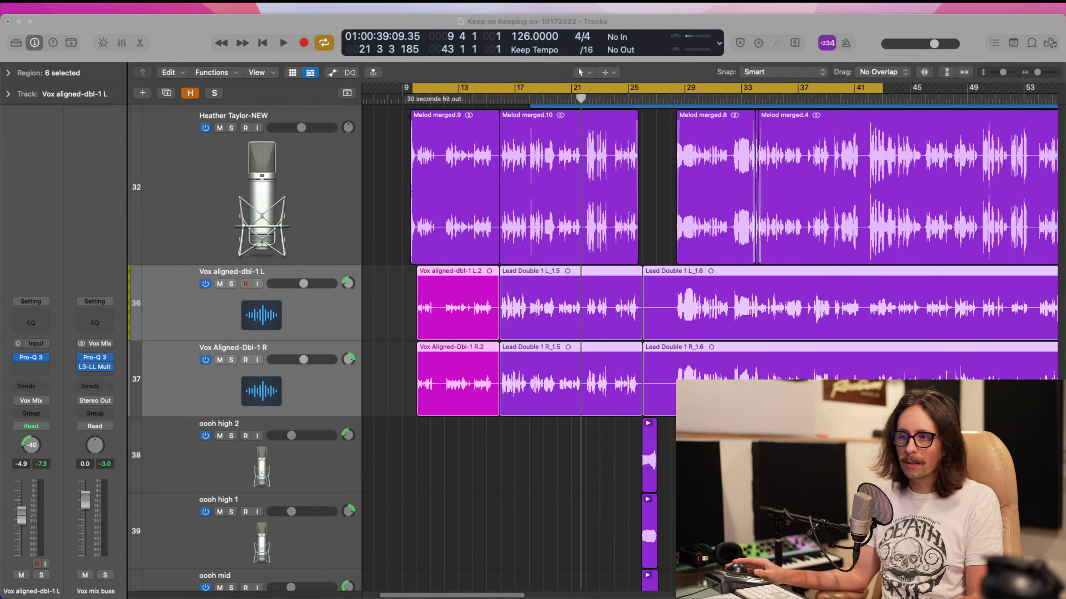
click(386, 551)
click(274, 298)
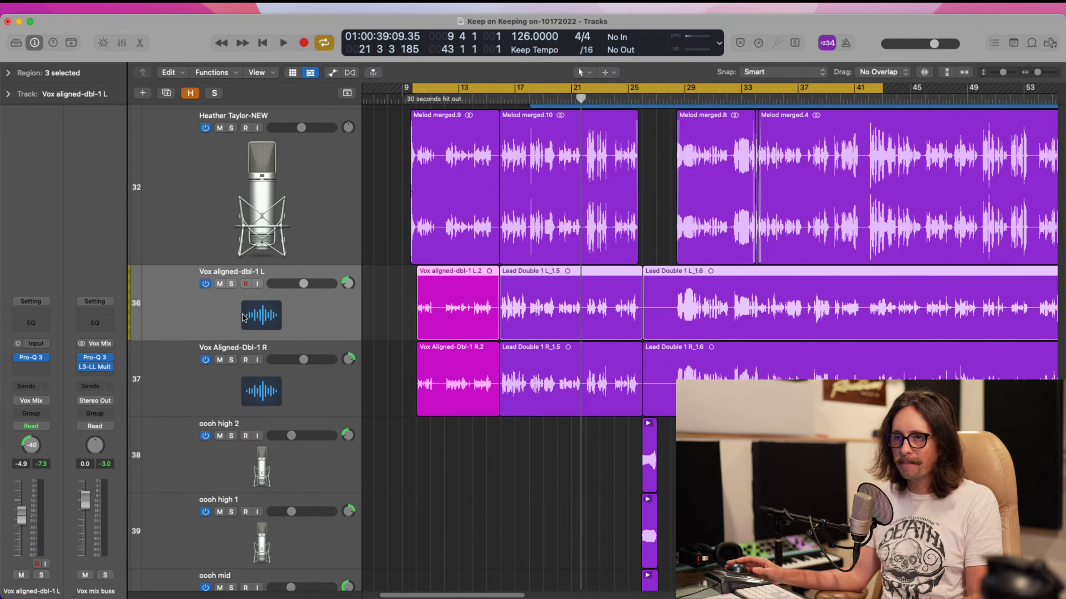
click(296, 201)
click(288, 308)
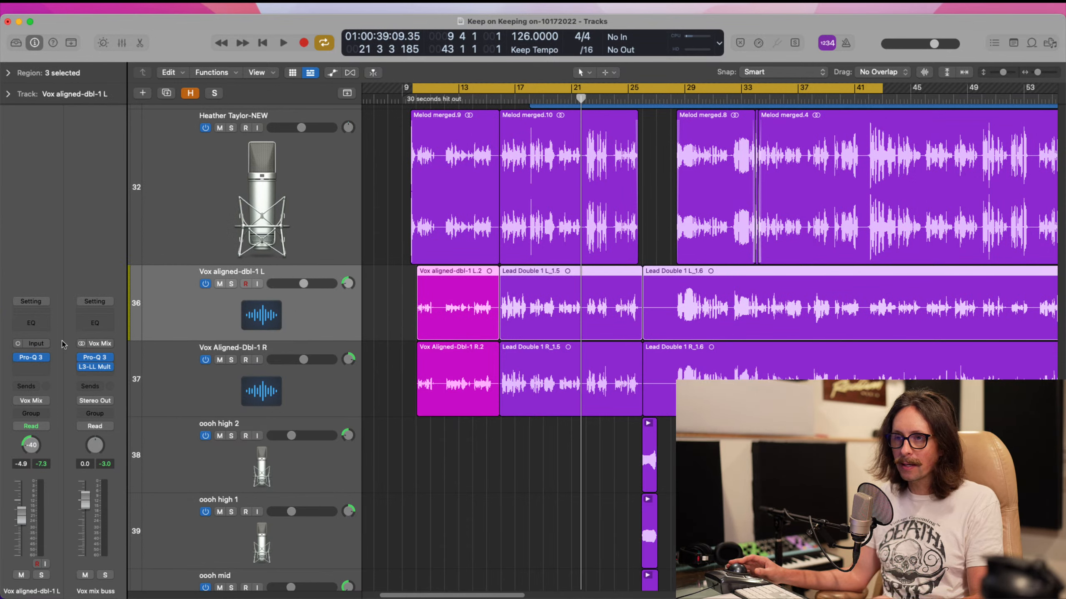
click(35, 368)
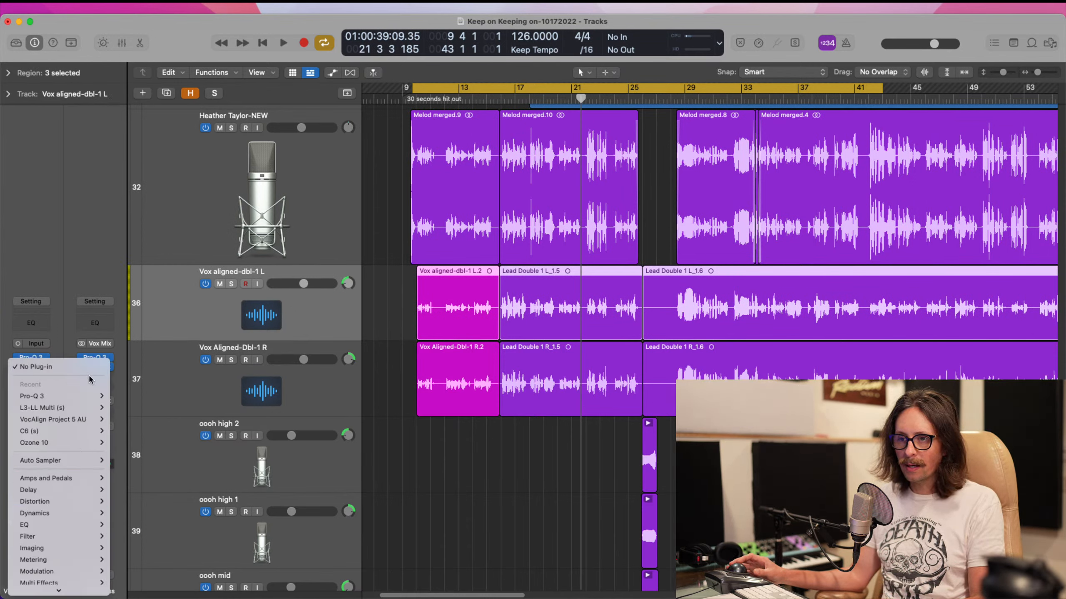
mouse_move(90, 400)
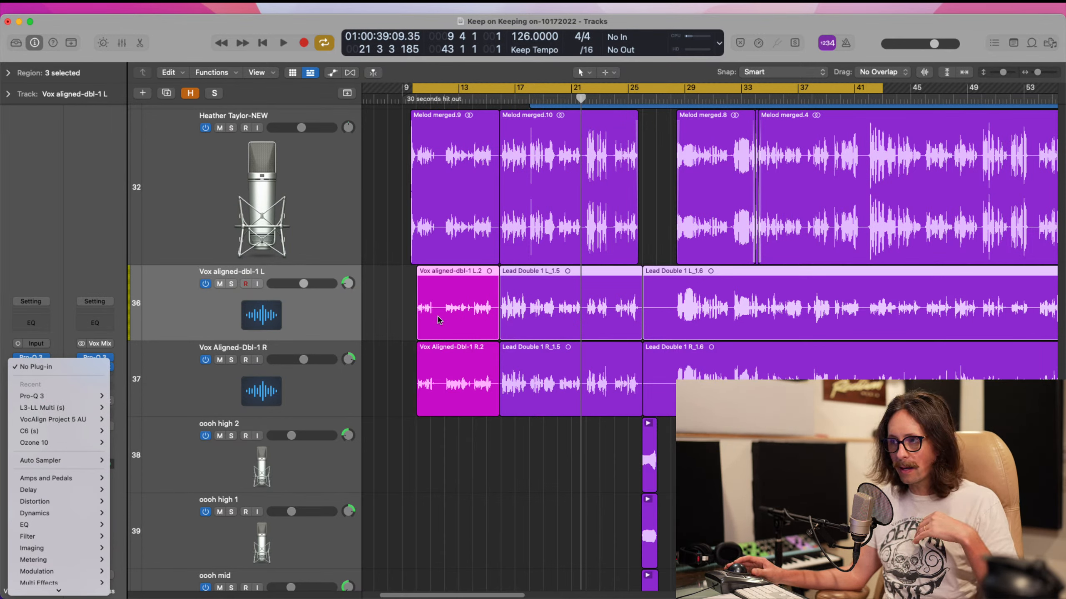
click(586, 463)
- Split the Lead Double 1 regions on both double tracks just before bar 18 and set the first pieces' gain to -2.2 dB
drag(477, 281, 586, 214)
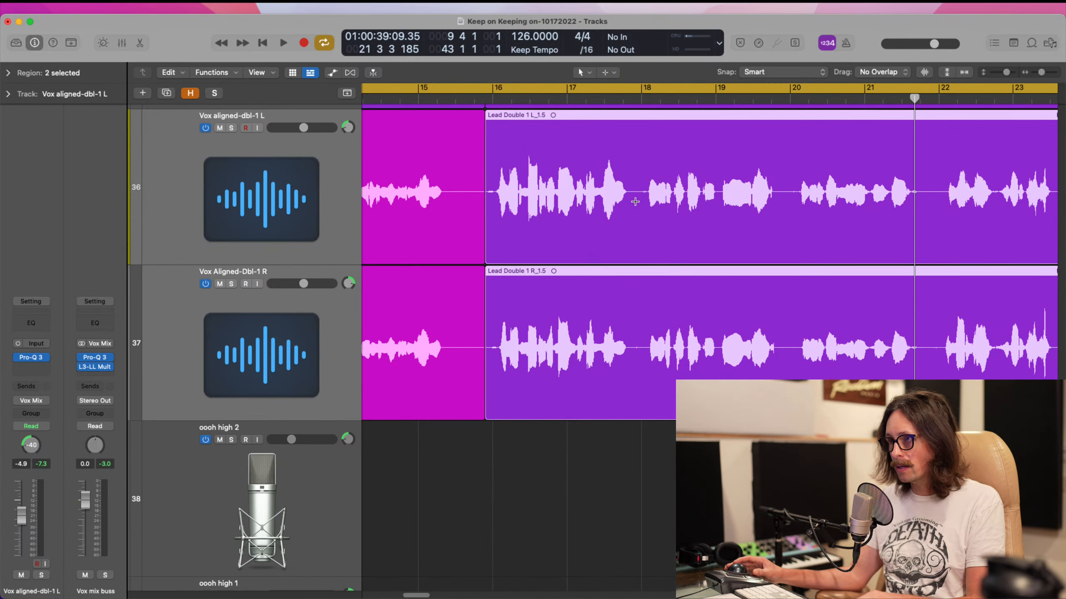
click(635, 202)
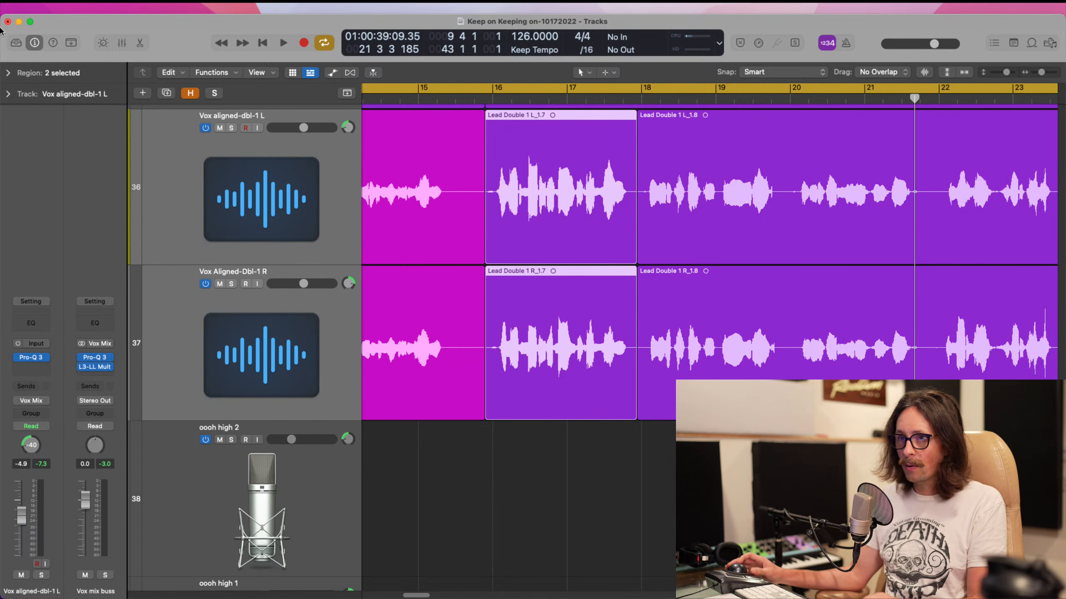
click(9, 73)
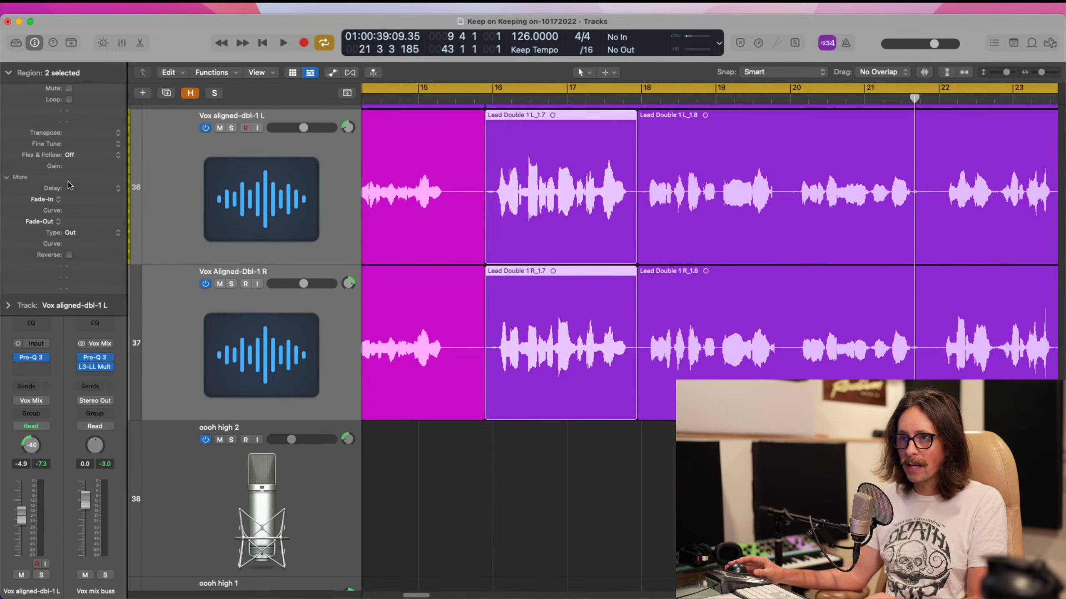
drag(74, 167, 76, 216)
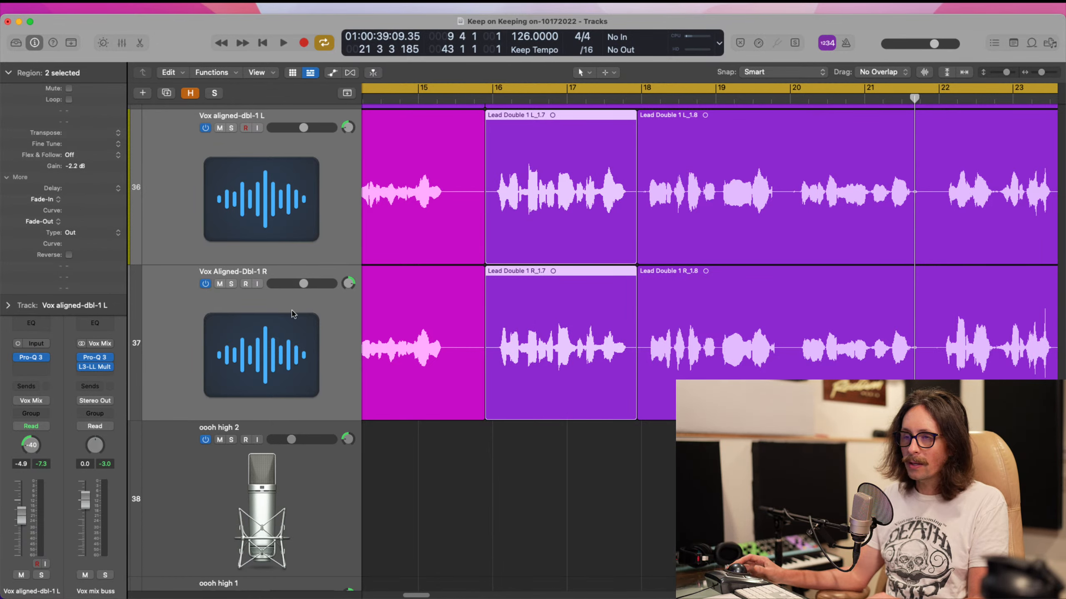
- Set the region gain of the opening Vox Aligned regions on both double tracks to +1.8 dB
scroll(592, 297, down, 8)
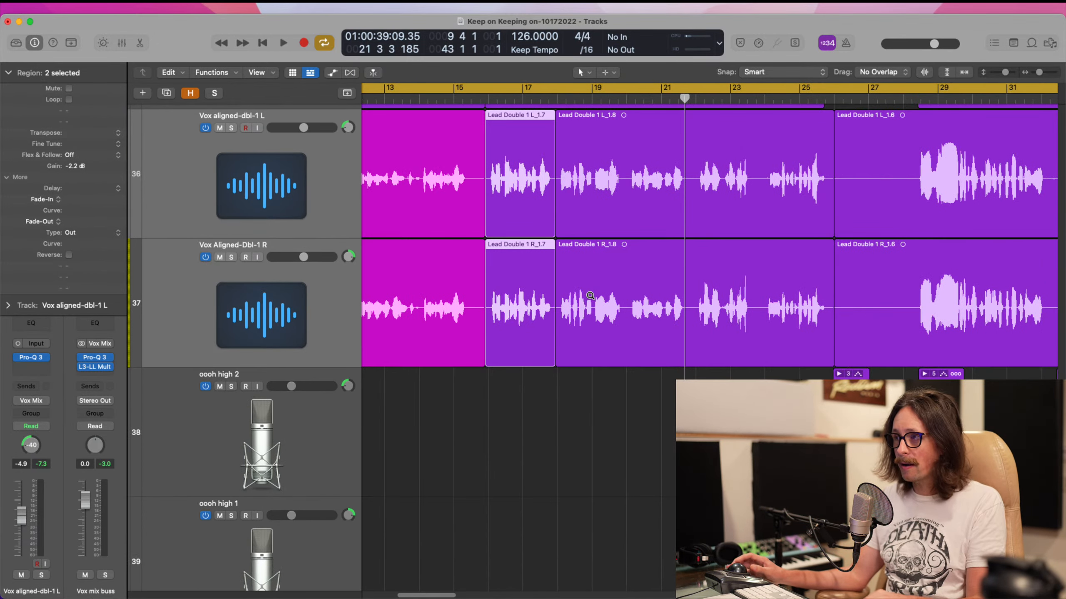
drag(695, 150, 783, 380)
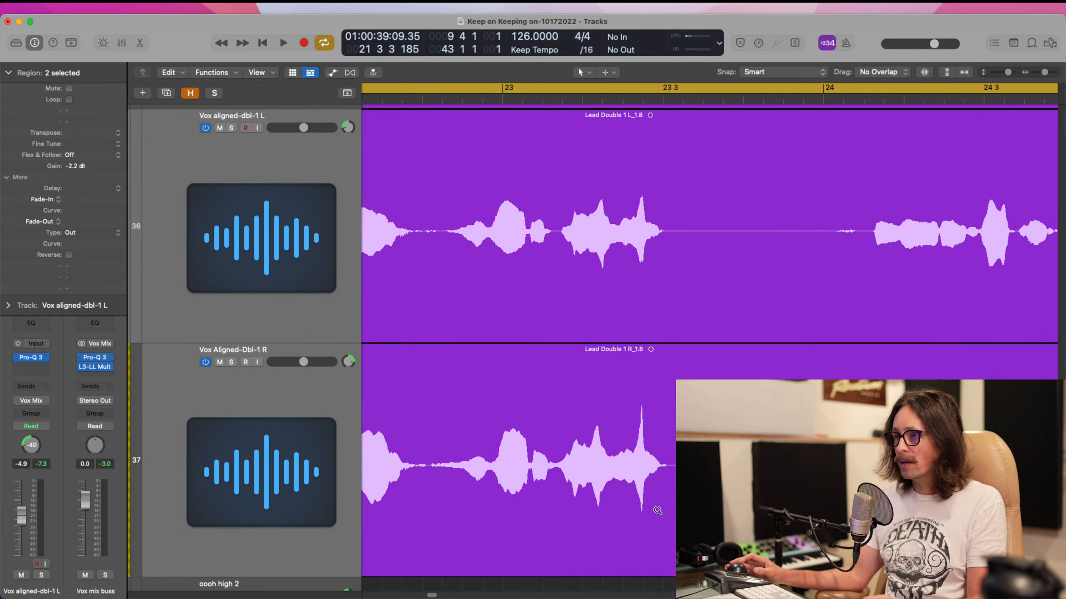
drag(628, 367, 665, 533)
ctrl+alt+click(487, 360)
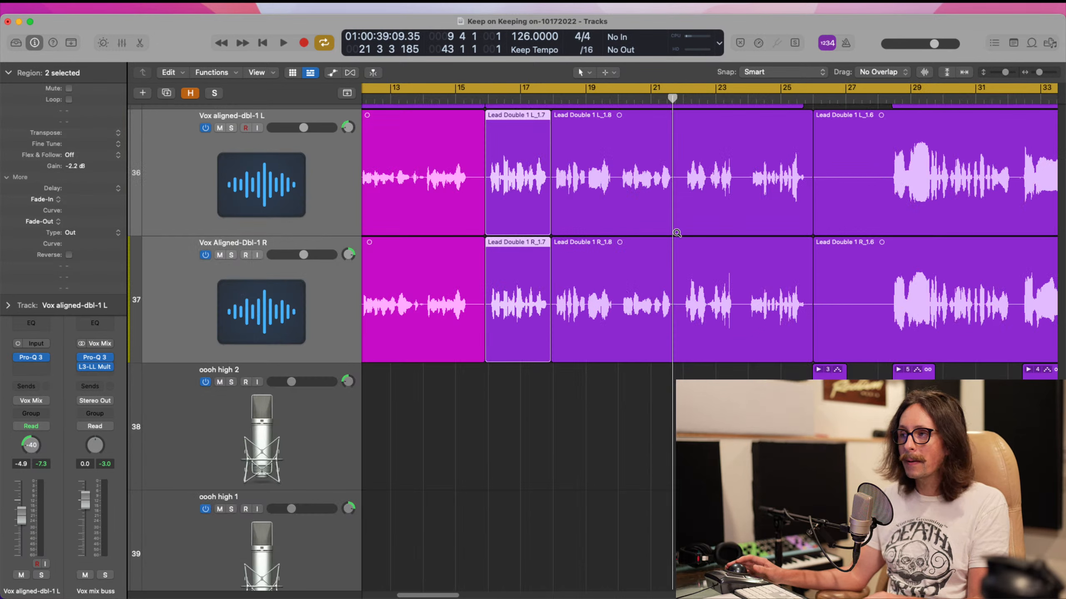
ctrl+alt+click(504, 238)
click(417, 172)
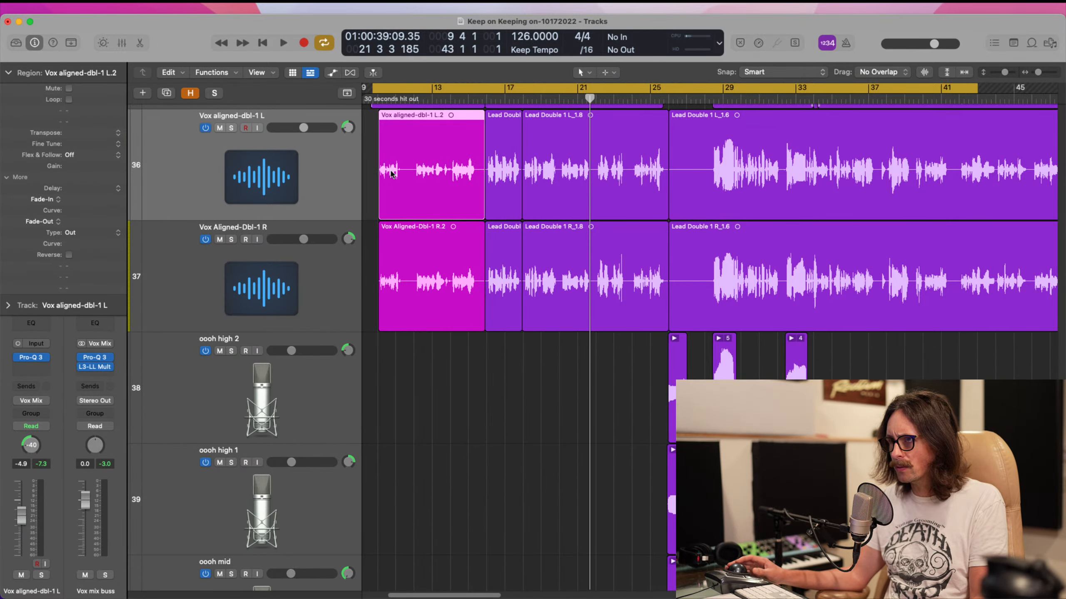
shift+click(422, 275)
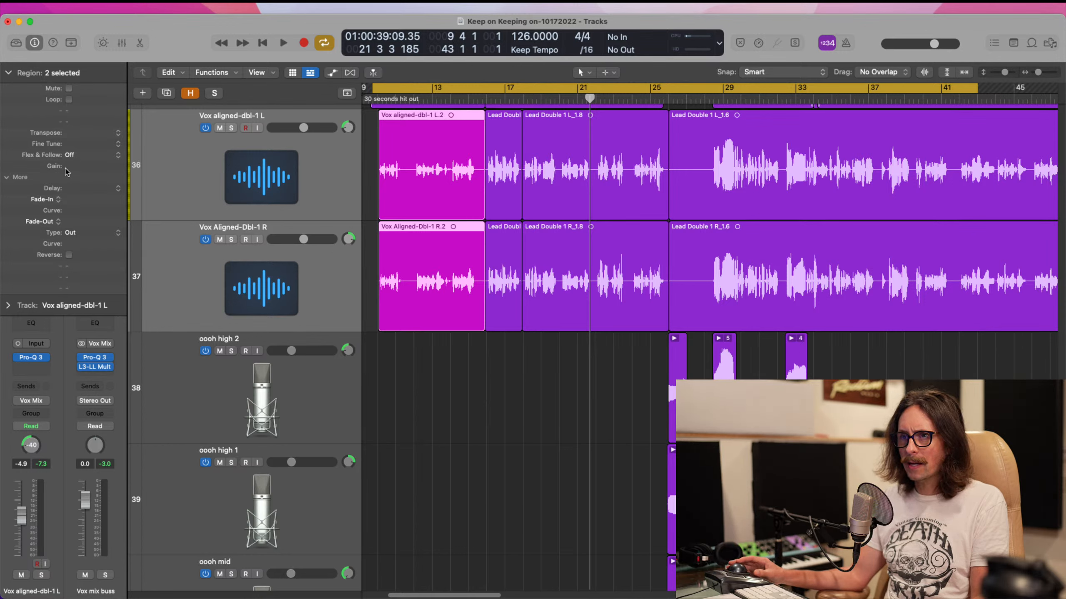
drag(67, 163, 72, 136)
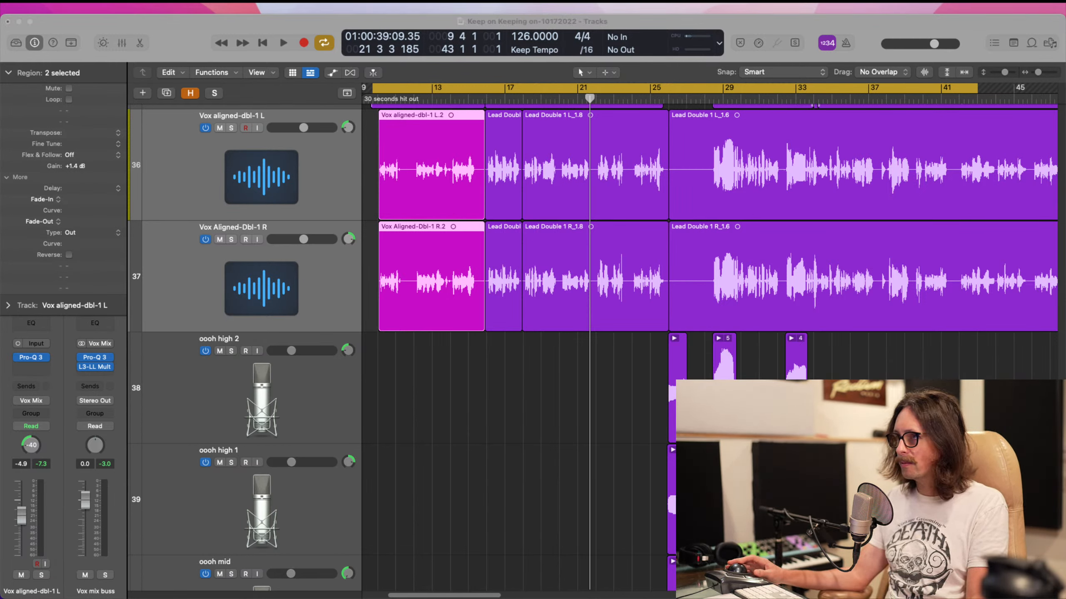
click(462, 550)
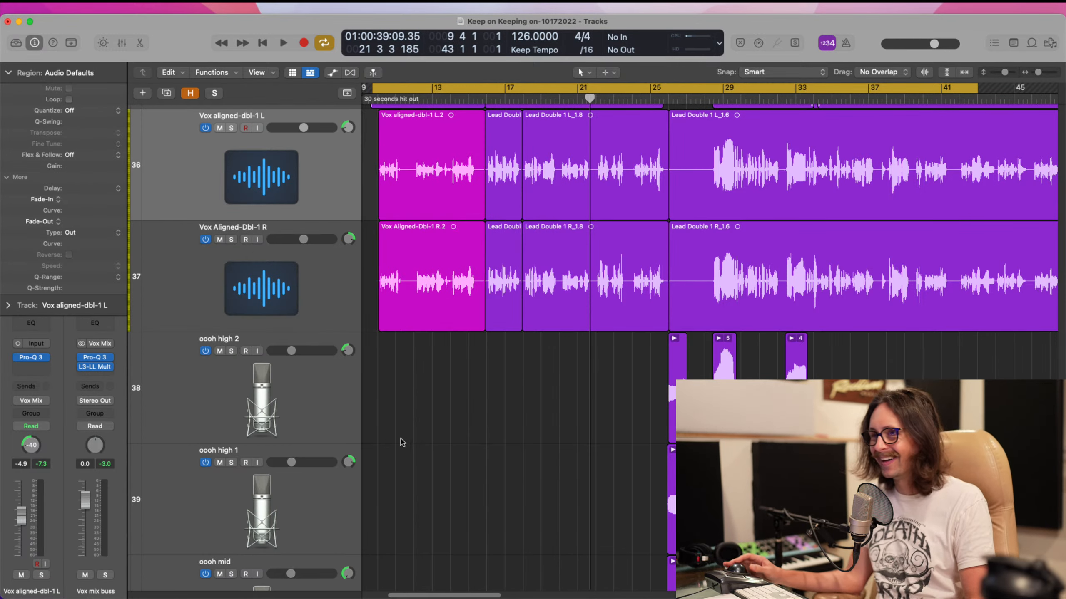
click(446, 214)
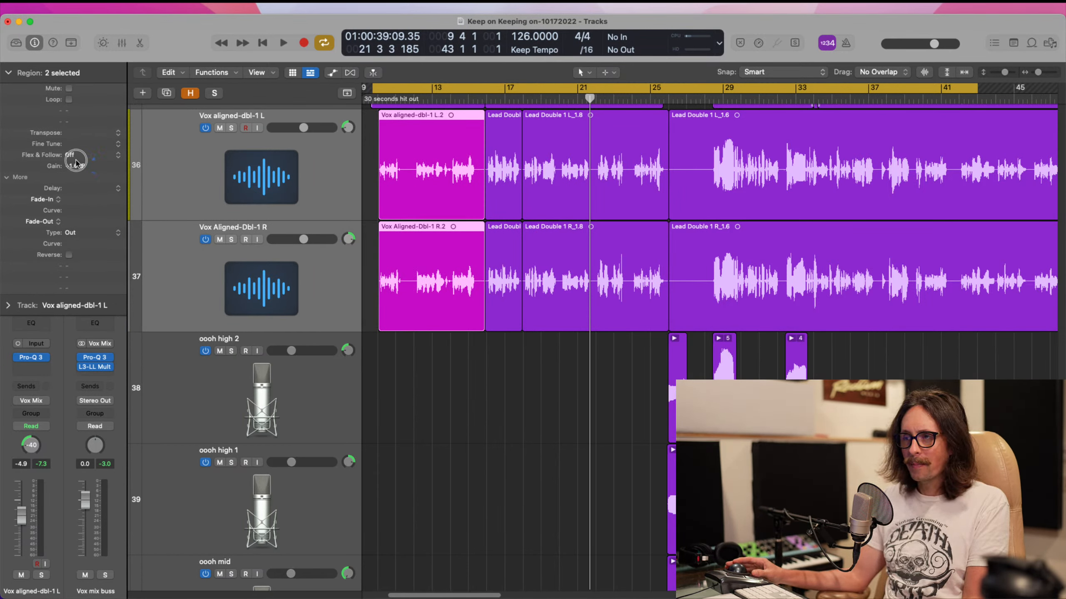
drag(75, 161, 92, 160)
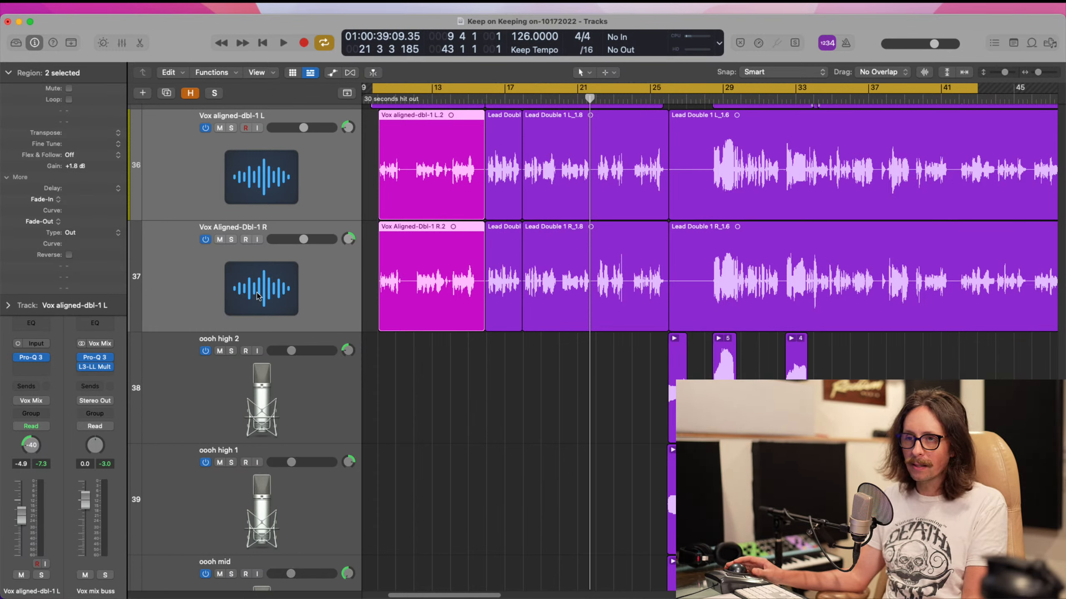
click(9, 77)
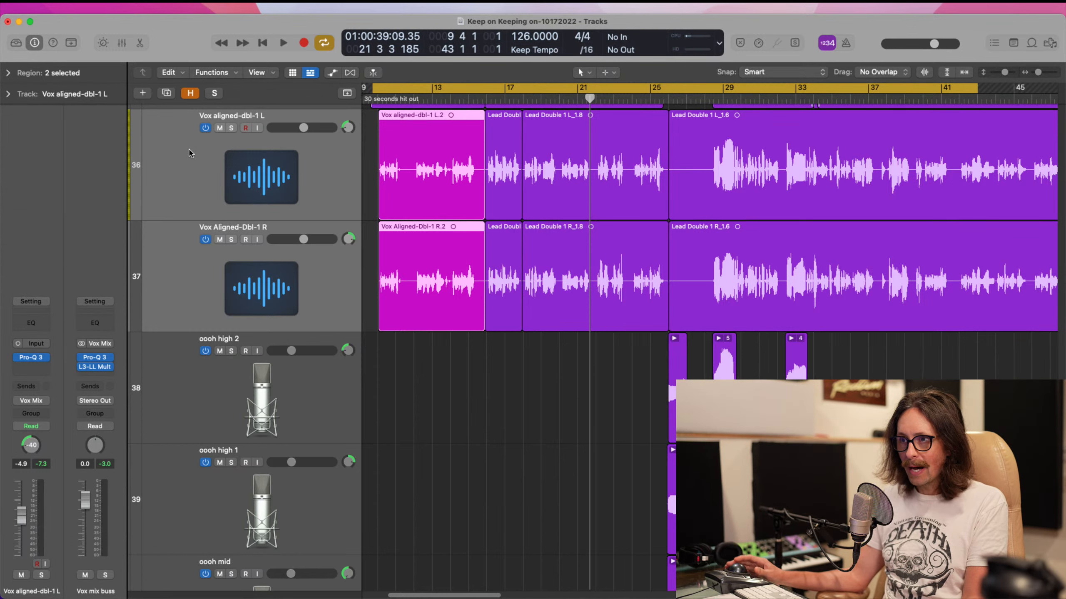
click(191, 154)
click(39, 368)
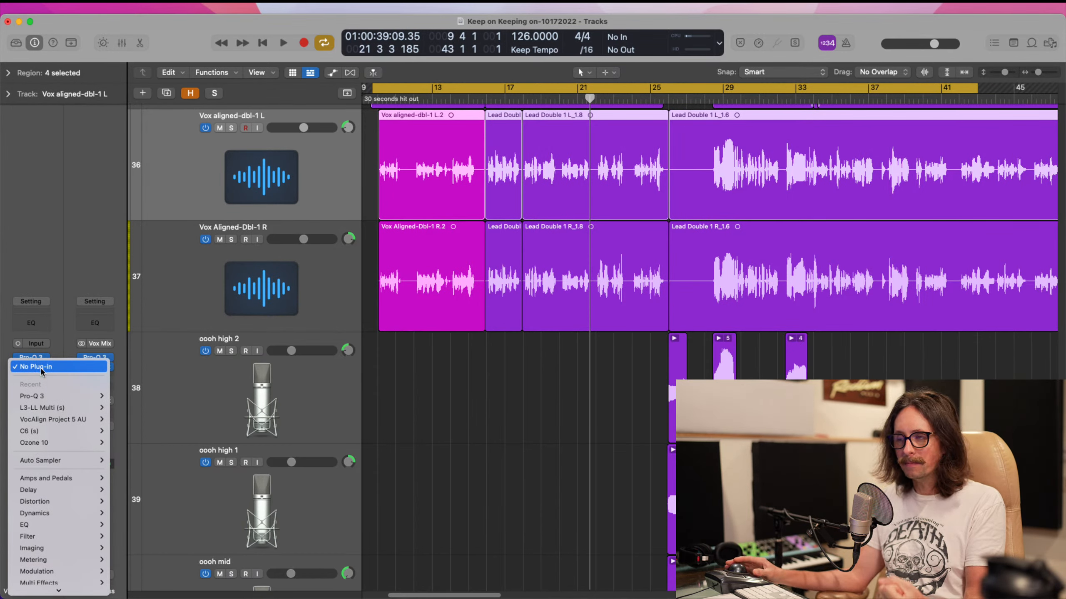
mouse_move(53, 420)
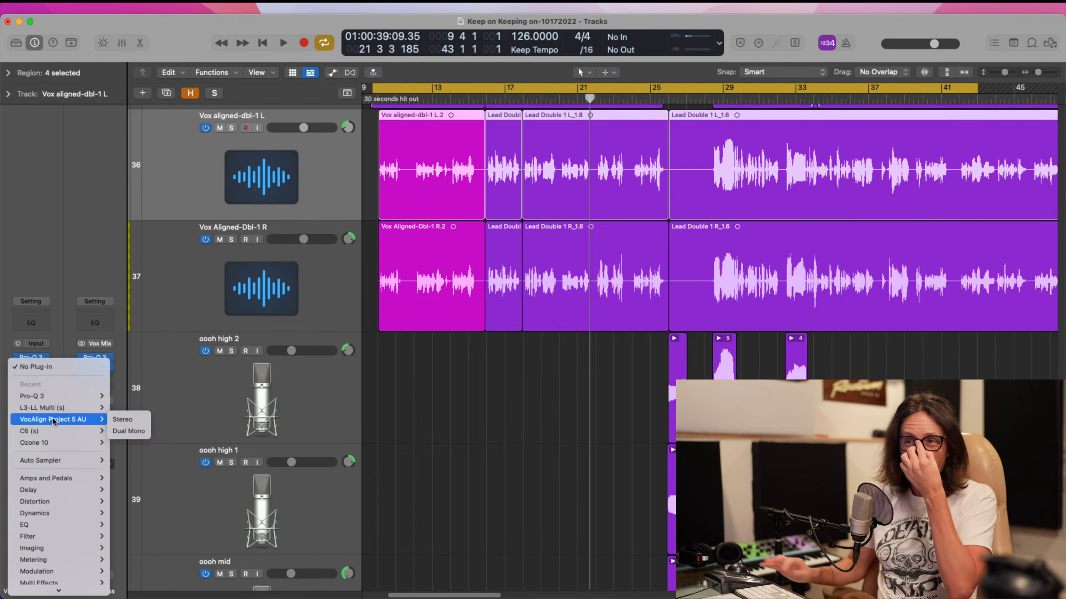
click(185, 304)
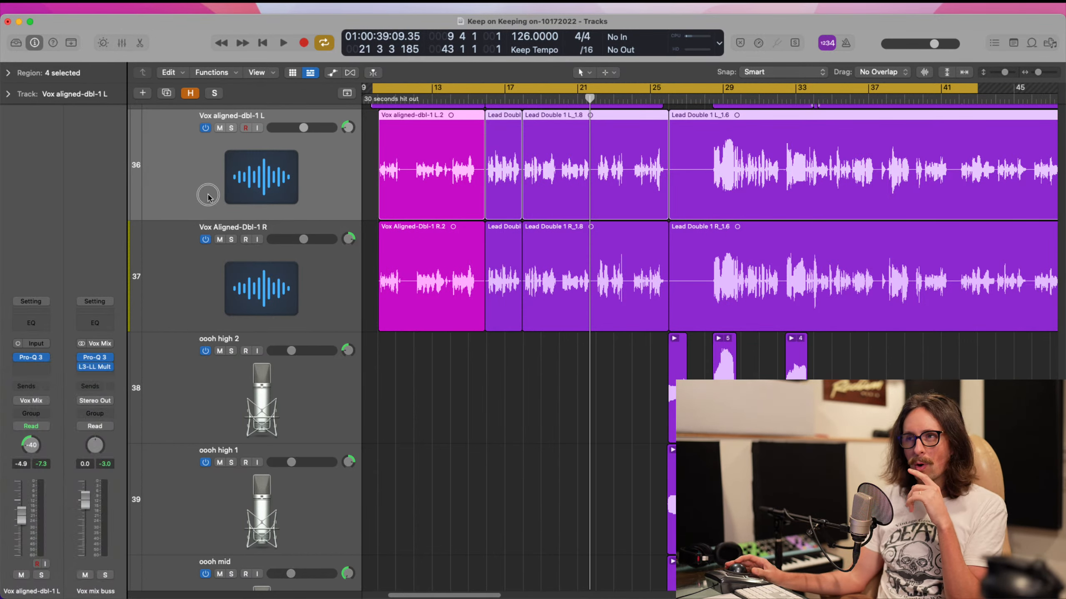
- Insert a mono FabFilter Pro-DS after the Pro-Q 3 on the Vox aligned-dbl-1 L track
click(34, 367)
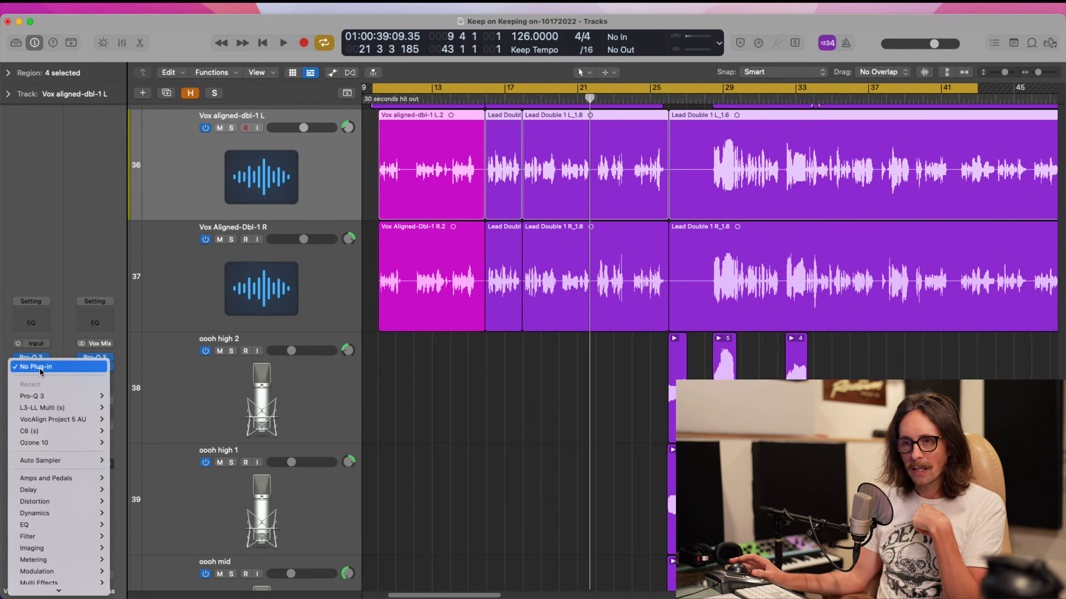
scroll(84, 489, down, 5)
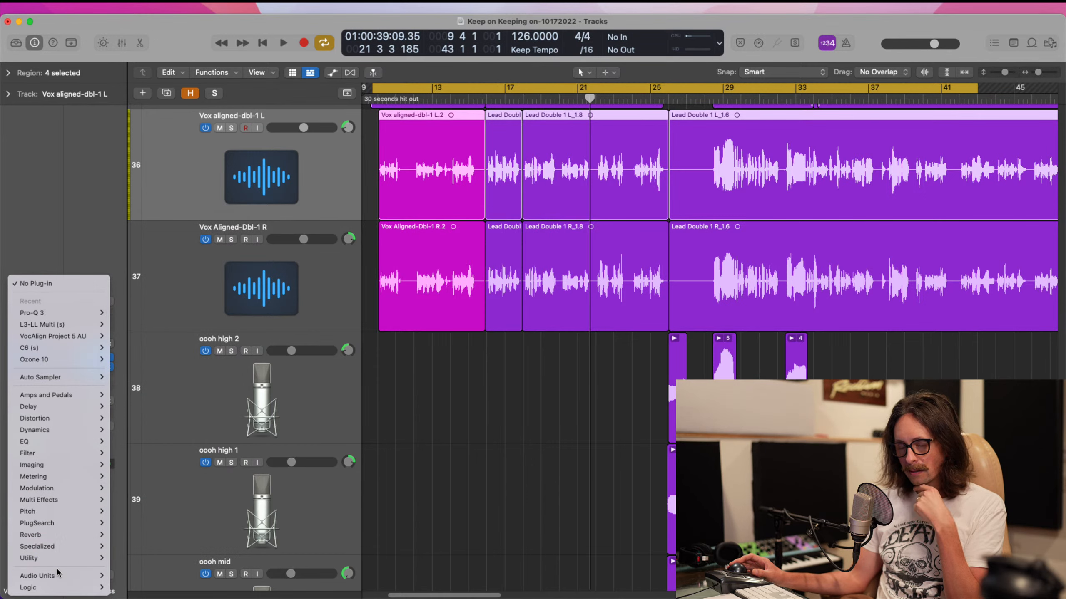
mouse_move(46, 576)
mouse_move(159, 245)
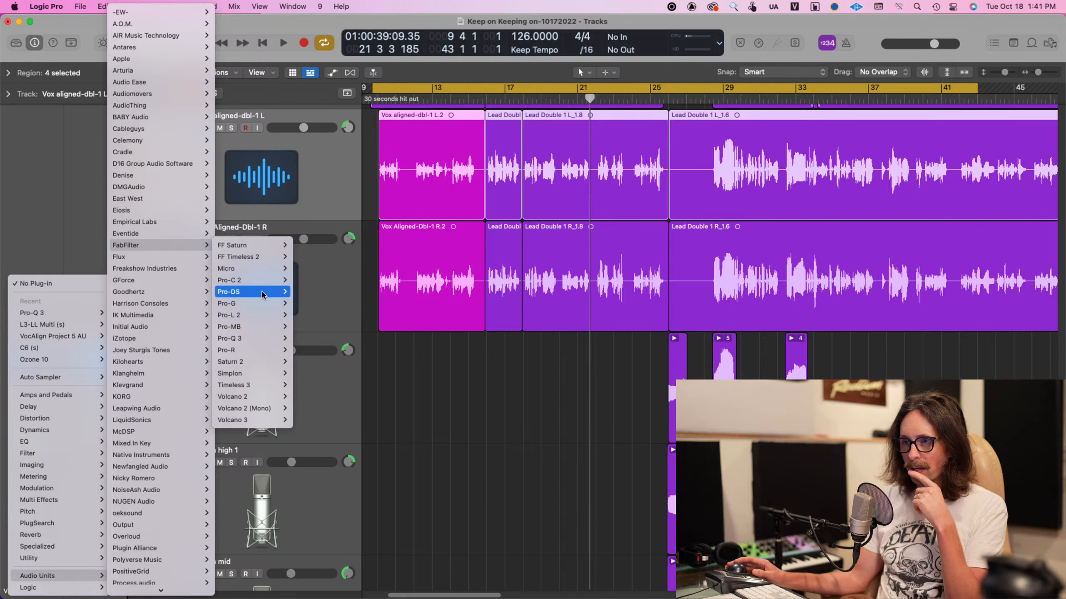
click(313, 286)
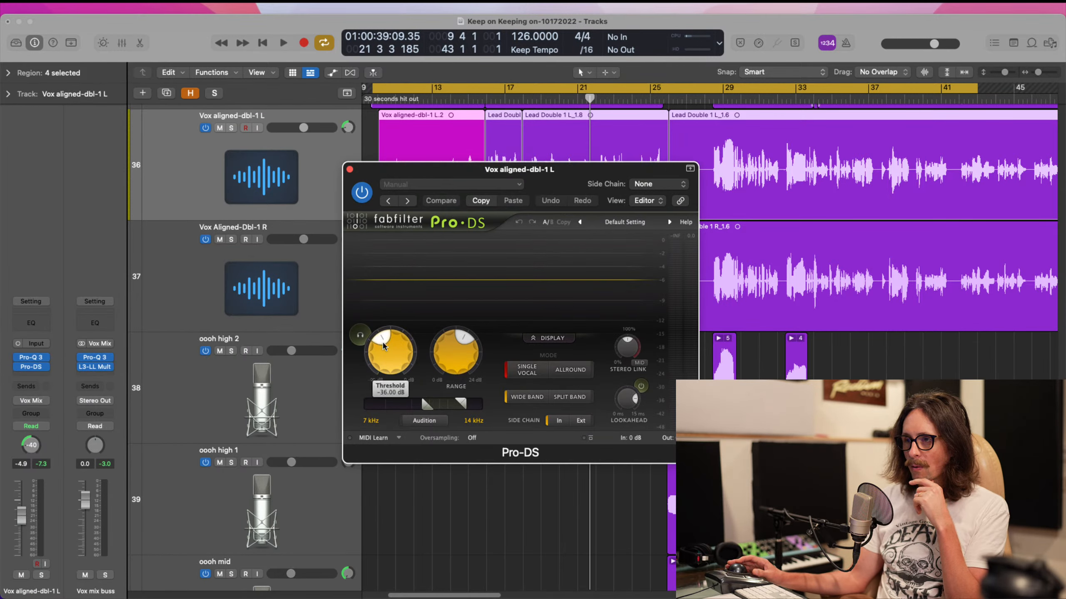
- Set the Pro-DS to Allround mode with a 4.975 kHz to 10.36 kHz detection band, and close its window
click(569, 369)
mouse_move(433, 407)
mouse_down()
mouse_move(403, 407)
mouse_move(449, 404)
mouse_up()
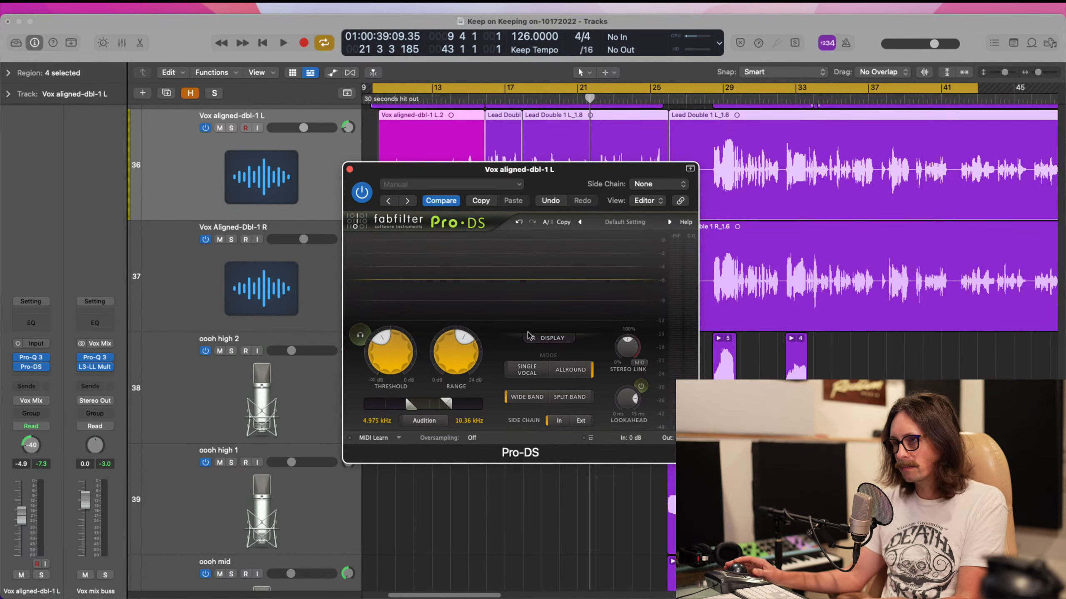
click(249, 299)
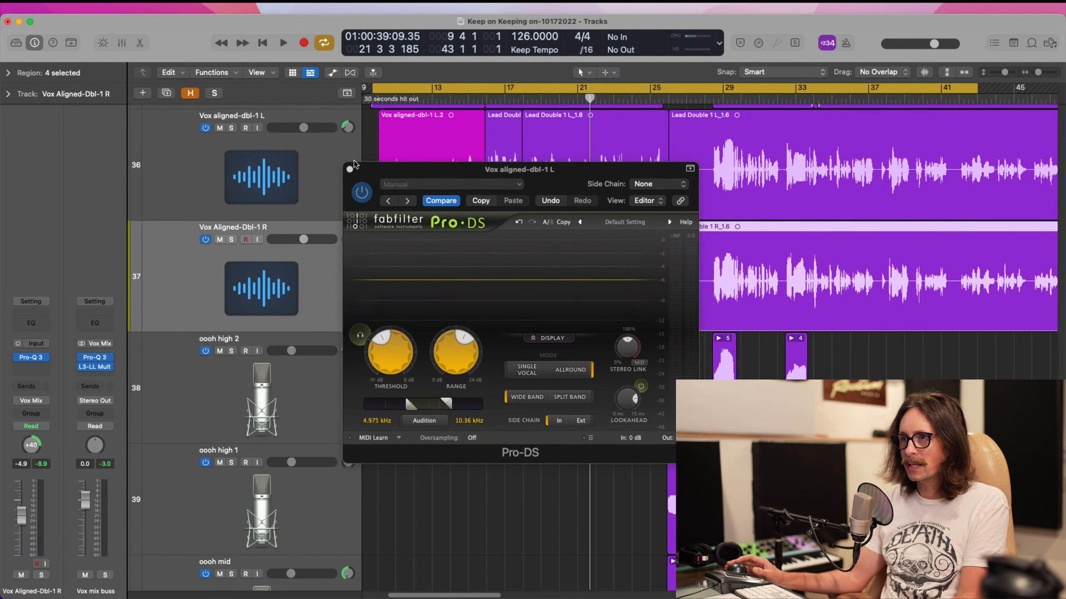
click(349, 169)
- Mute the Vox Aligned-Dbl-1 R track and reset the pan of Vox aligned-dbl-1 L to center
mouse_move(89, 360)
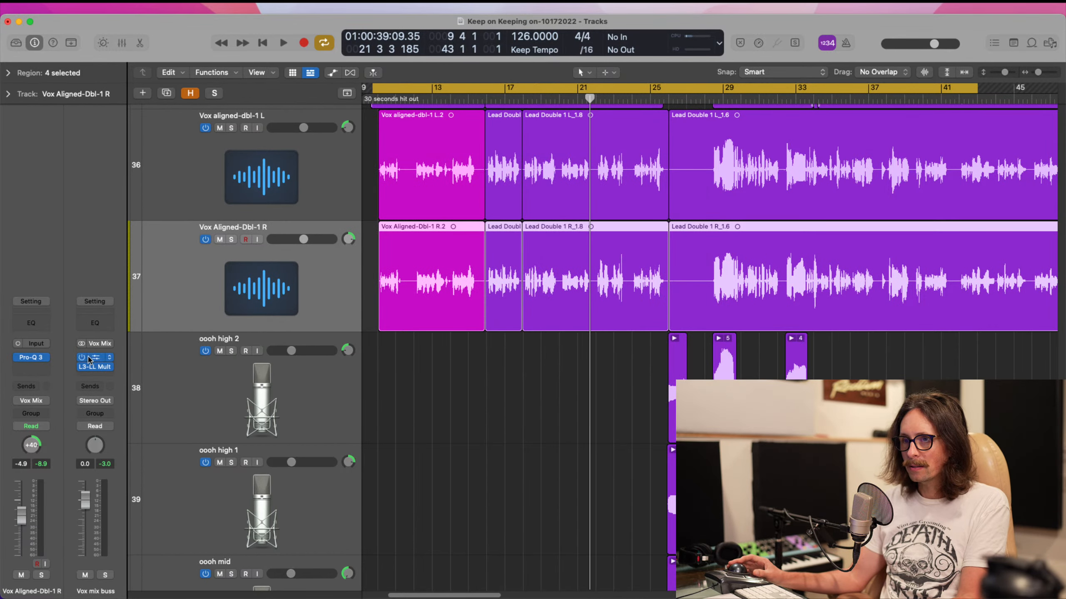
key(Up)
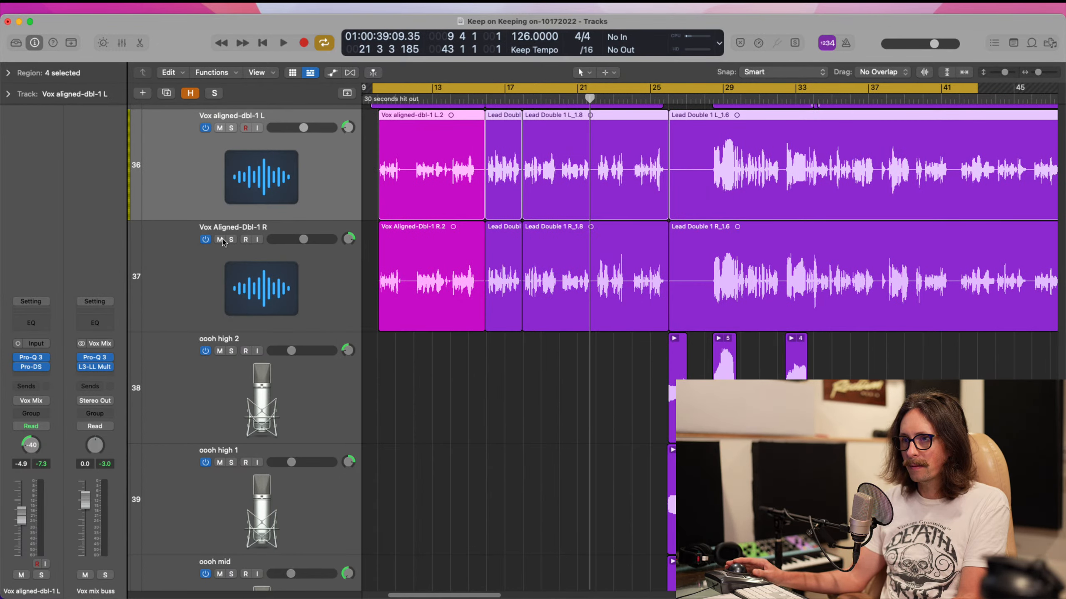
click(220, 240)
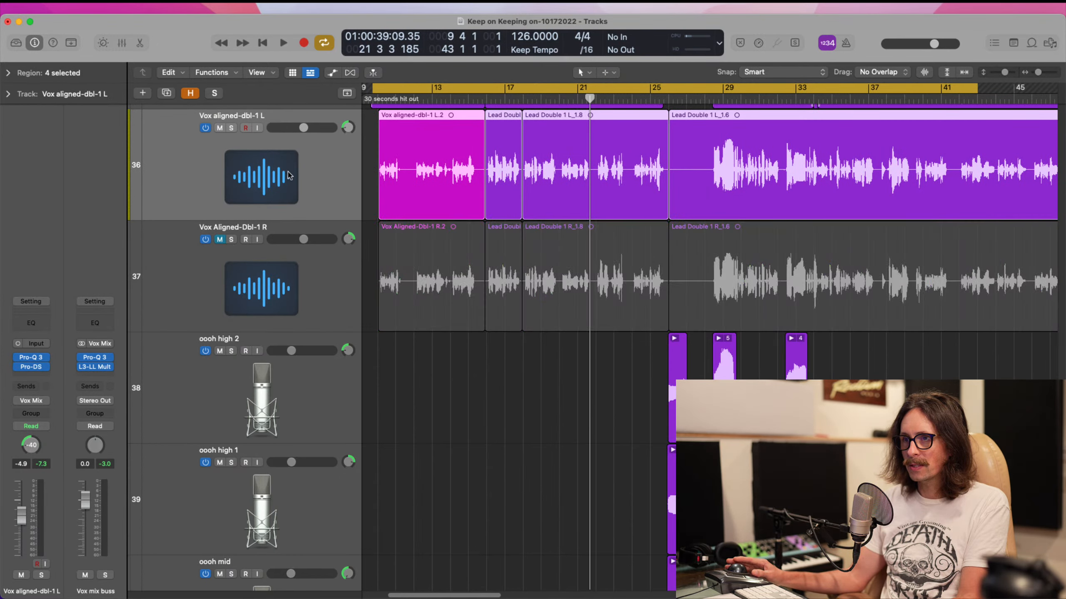
alt+click(352, 131)
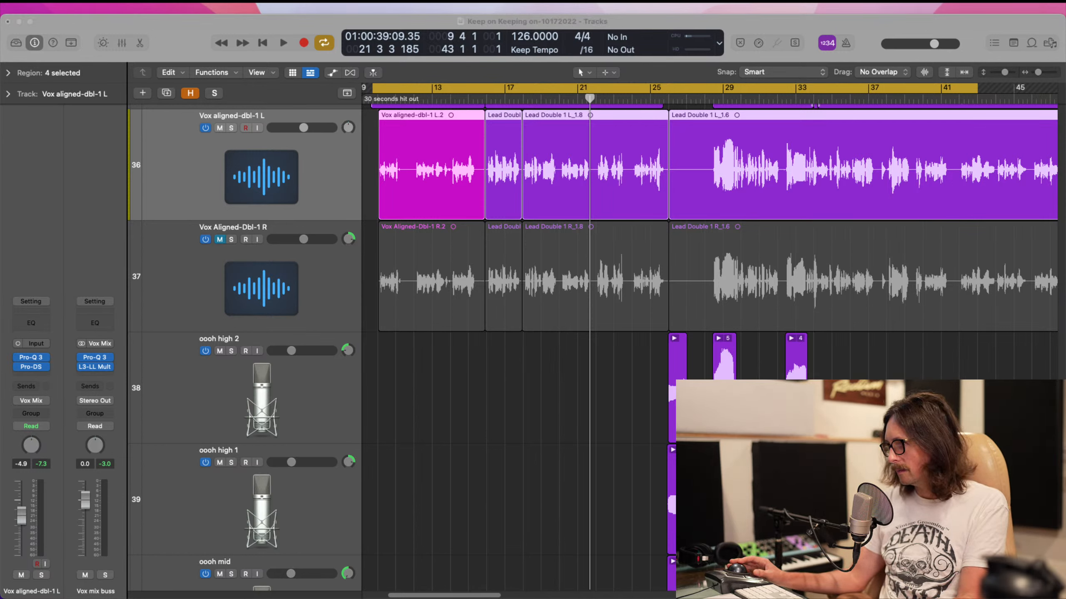
- Play the cycle section from its start with the Vox aligned-dbl-1 L track soloed
click(395, 405)
key(space)
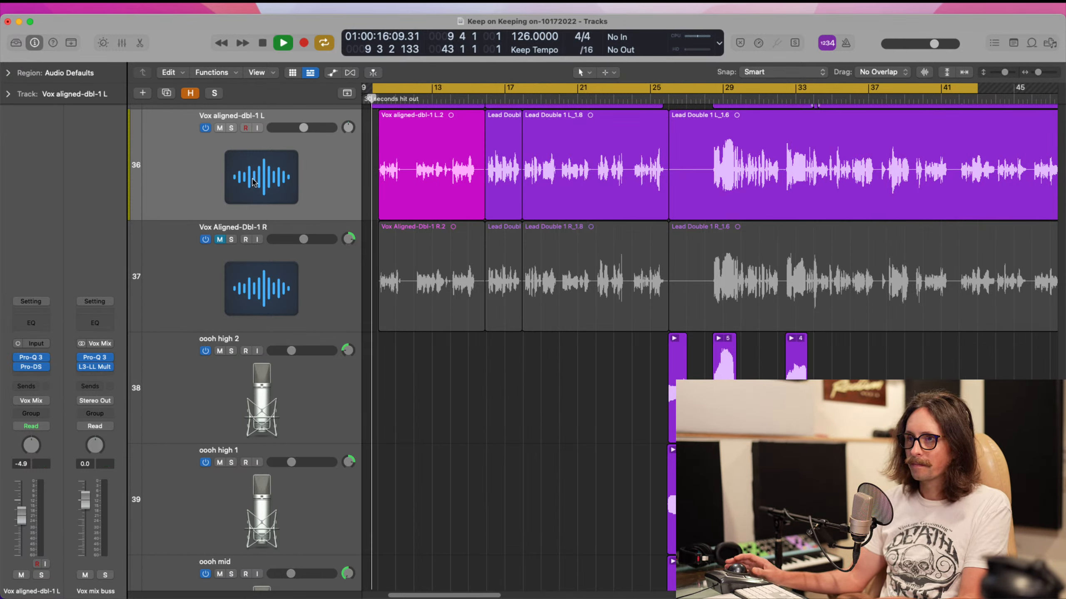
click(231, 128)
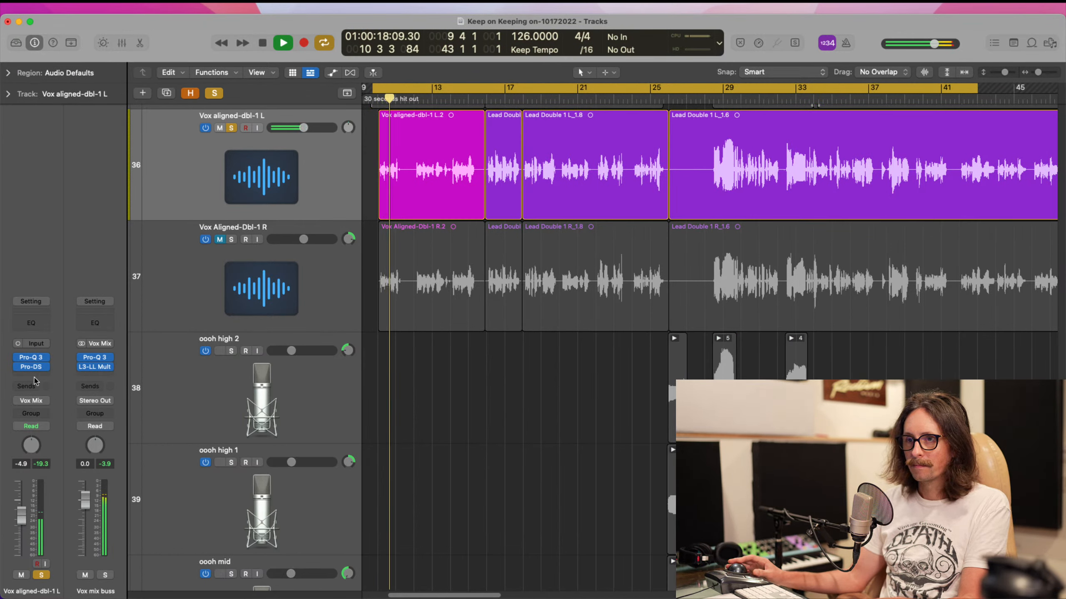
- Lower the Pro-DS threshold slightly, compare Single Vocal mode with Allround, keep Allround, and stop playback
click(31, 367)
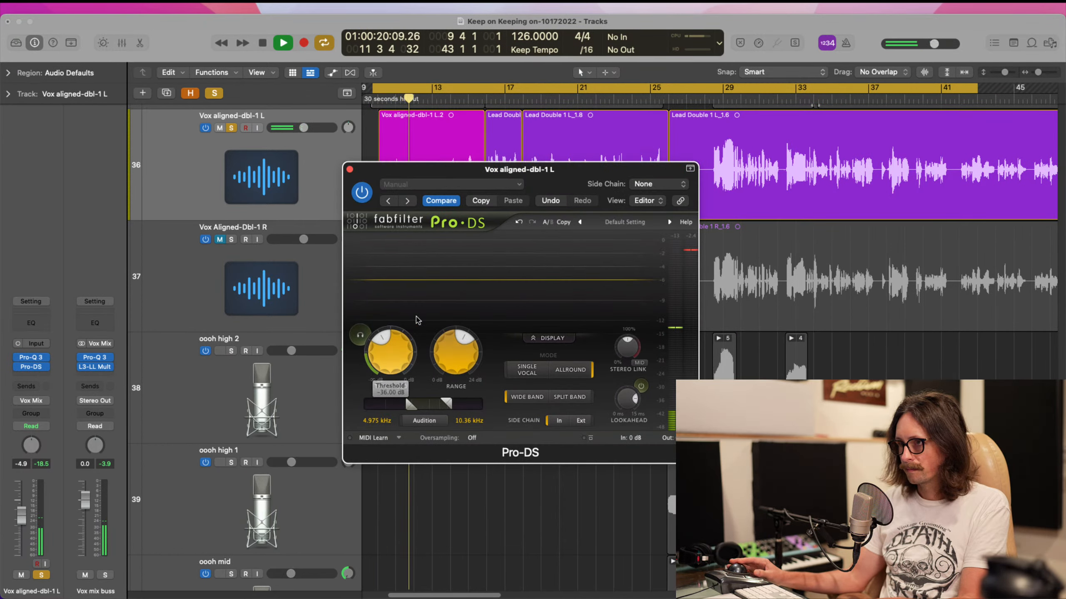
drag(384, 338, 383, 343)
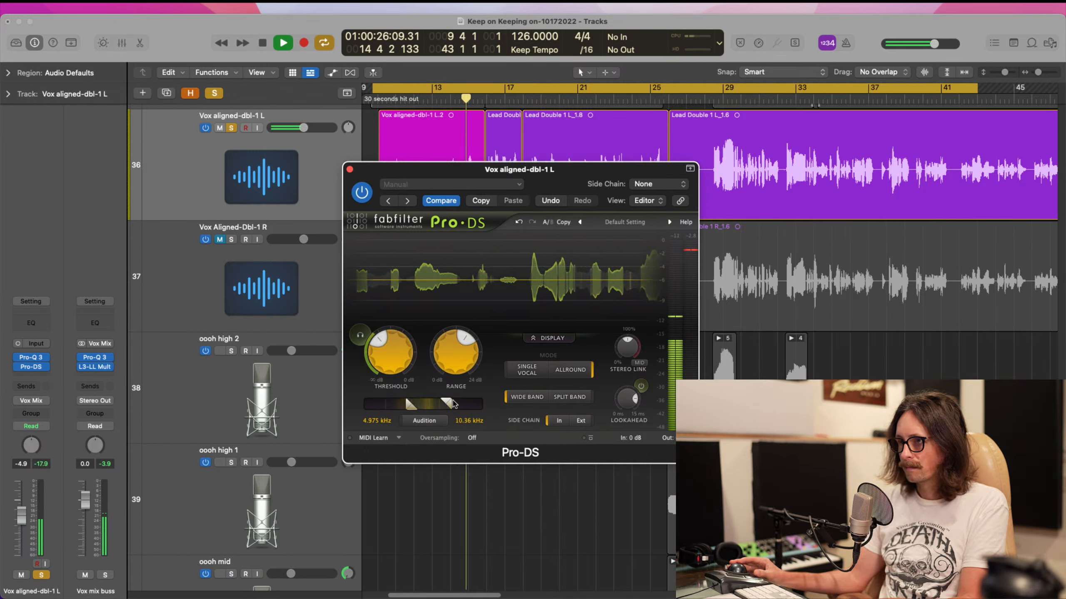
click(525, 375)
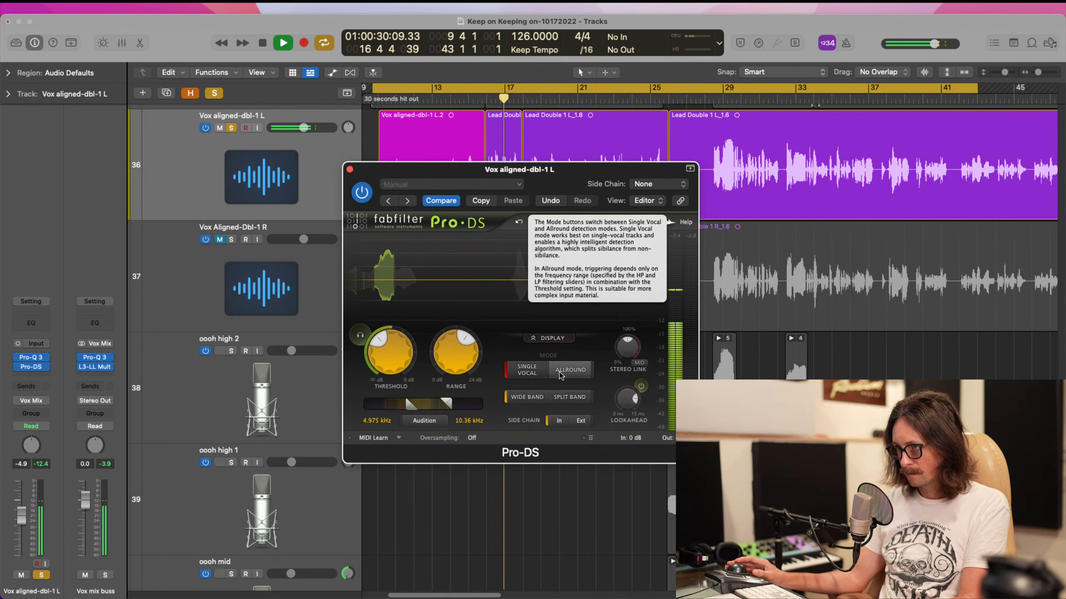
click(559, 372)
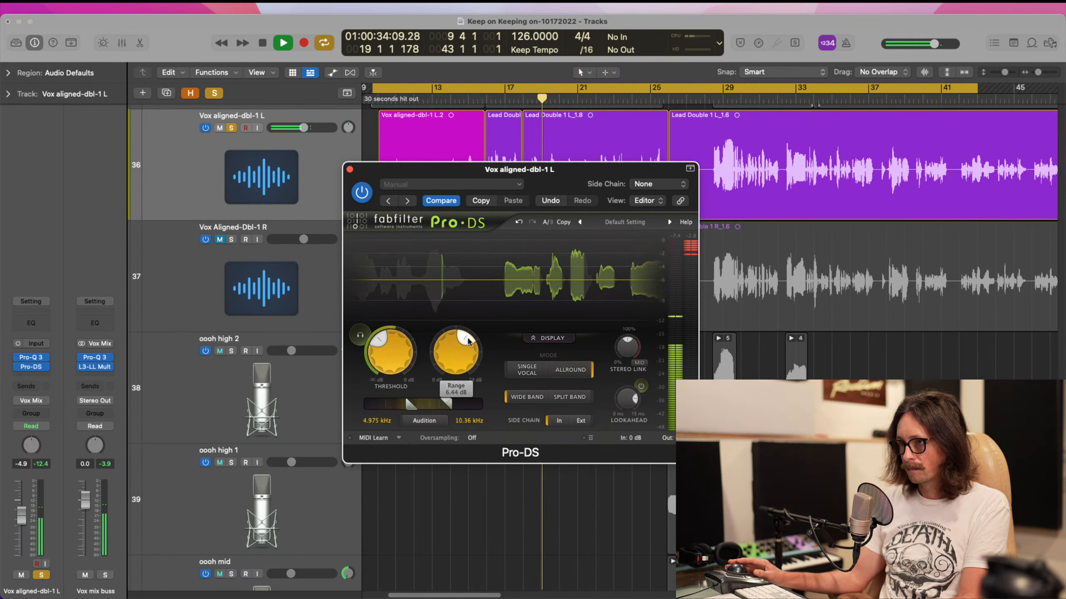
key(space)
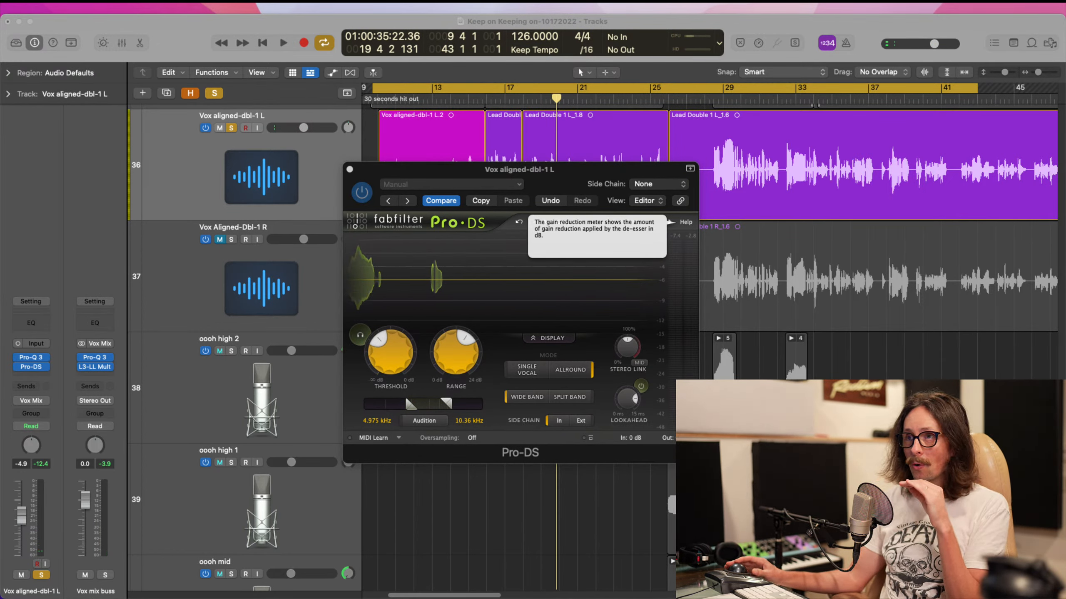
- Move Pro-DS and Pro-Q 3 down one slot to free the first insert of the Vox aligned-dbl-1 L channel
click(167, 27)
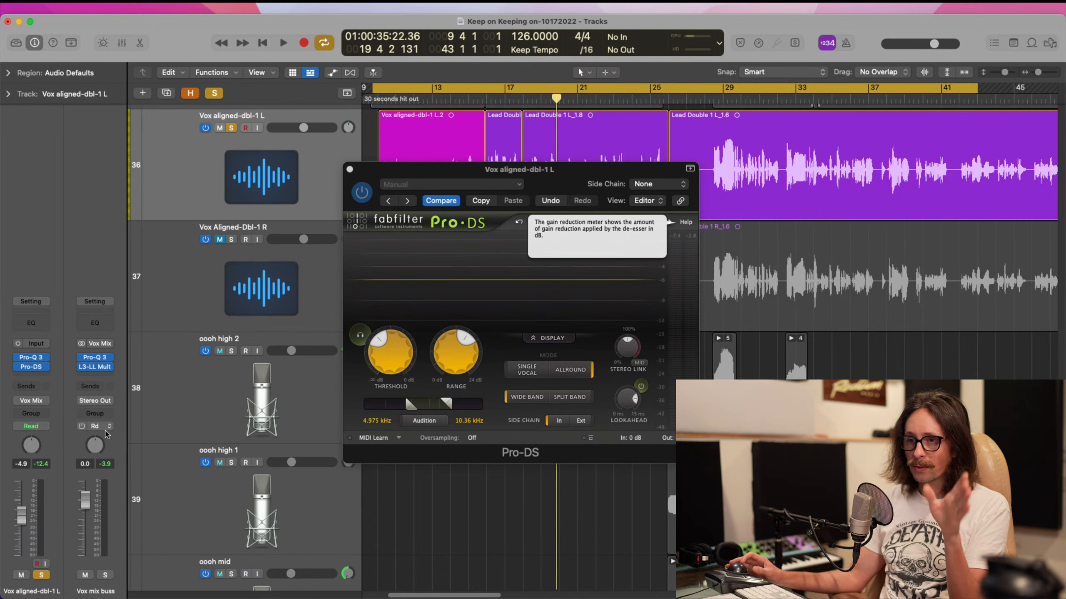
click(33, 367)
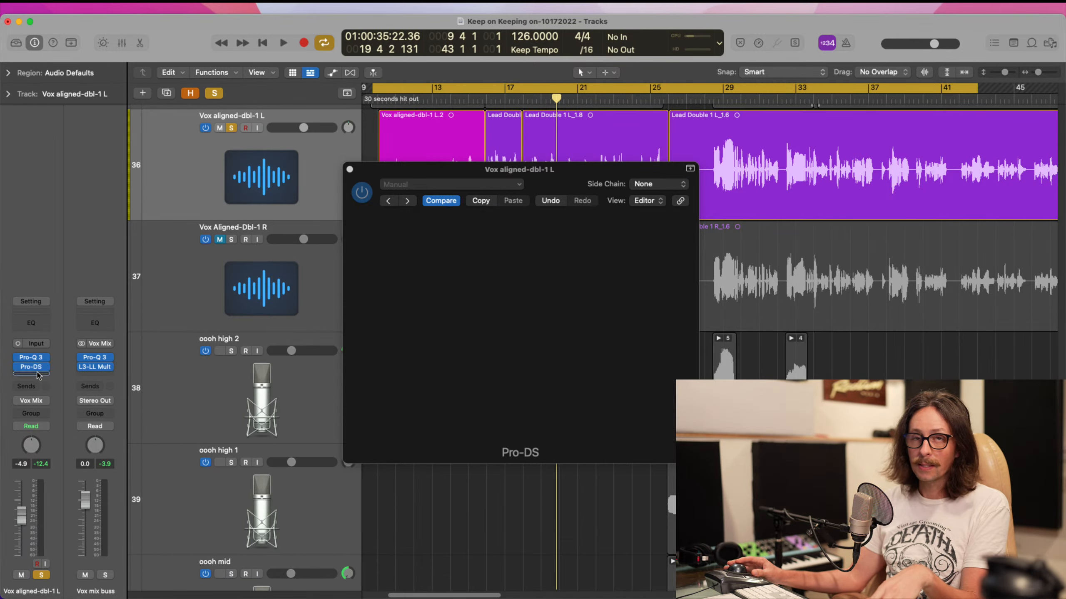
drag(40, 348, 40, 358)
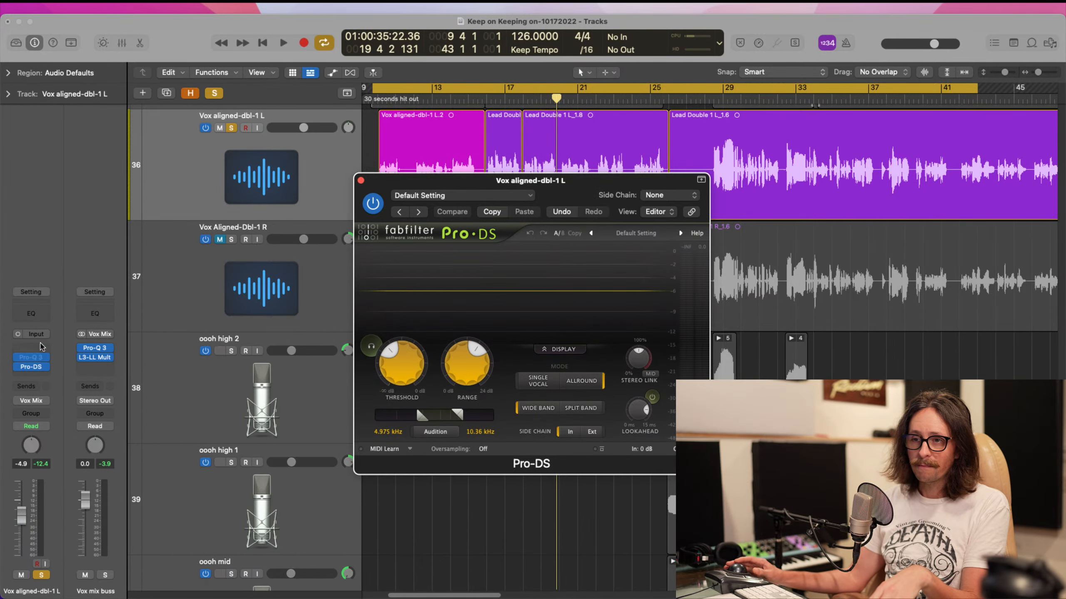
- Insert a mono Slate Digital Virtual Mix Rack in the free slot ahead of the Pro-Q 3
click(42, 348)
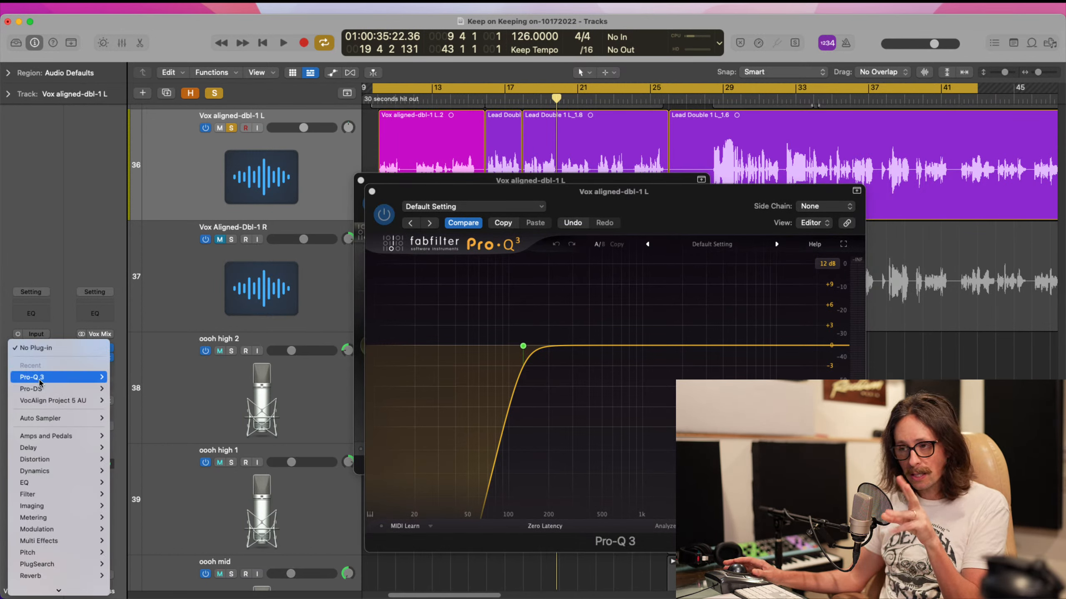
mouse_move(61, 583)
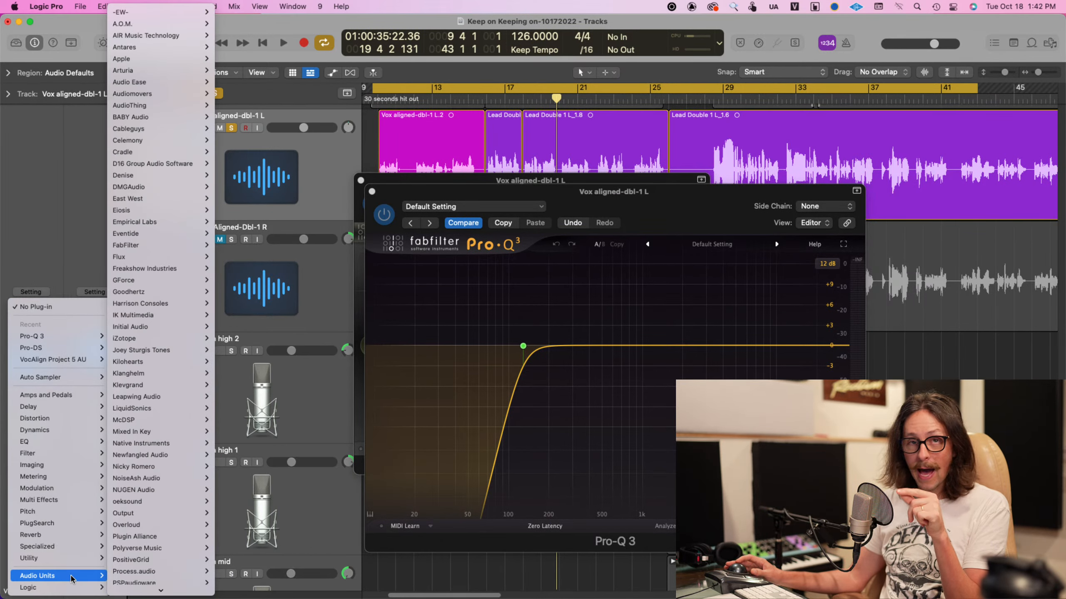
mouse_move(168, 423)
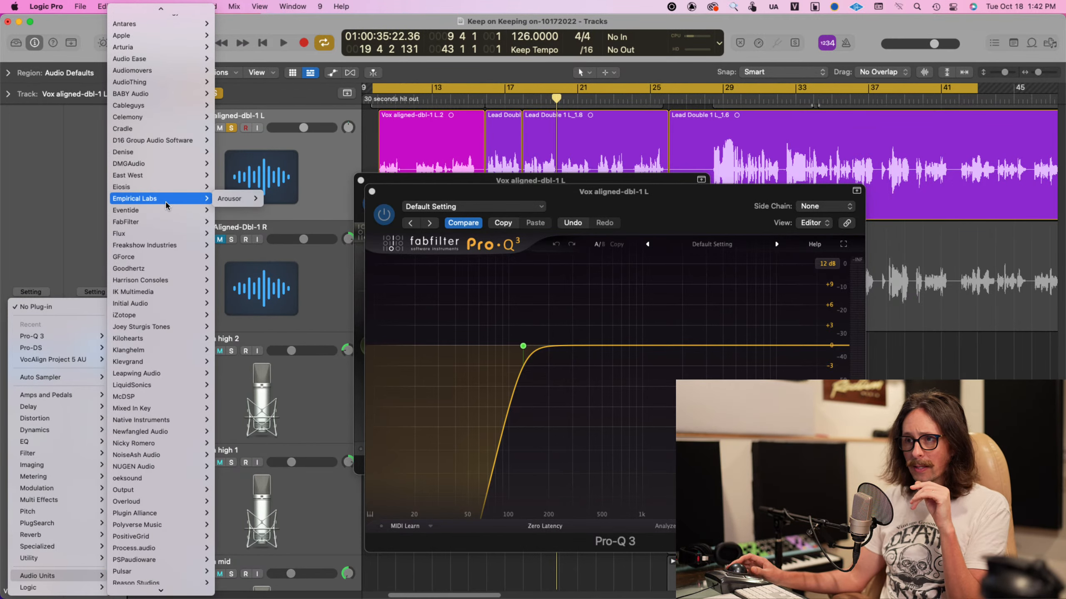
scroll(149, 432, down, 5)
mouse_move(151, 448)
mouse_move(161, 492)
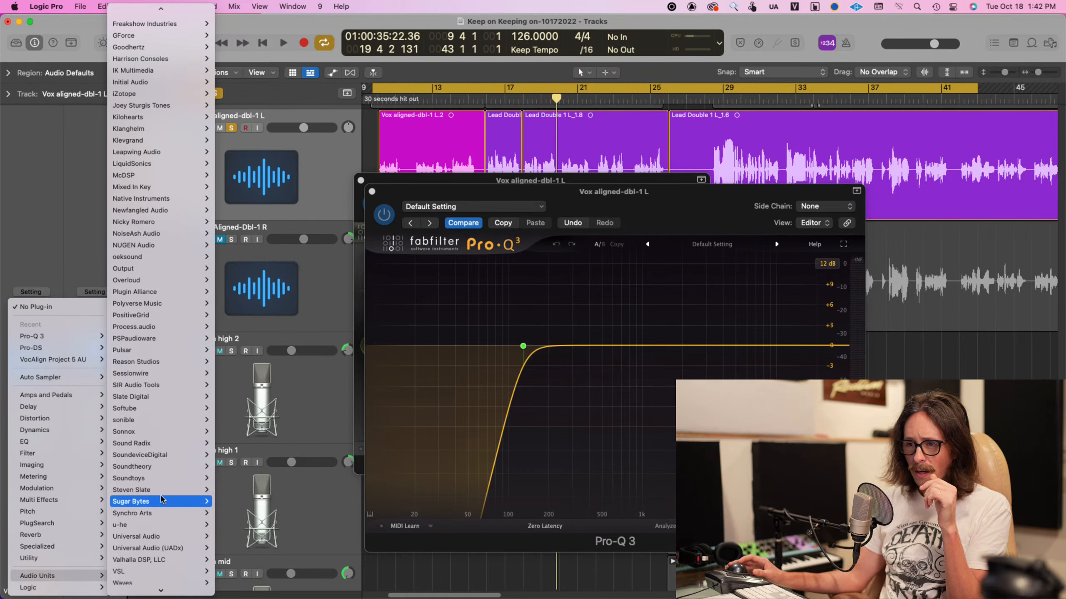
mouse_move(161, 386)
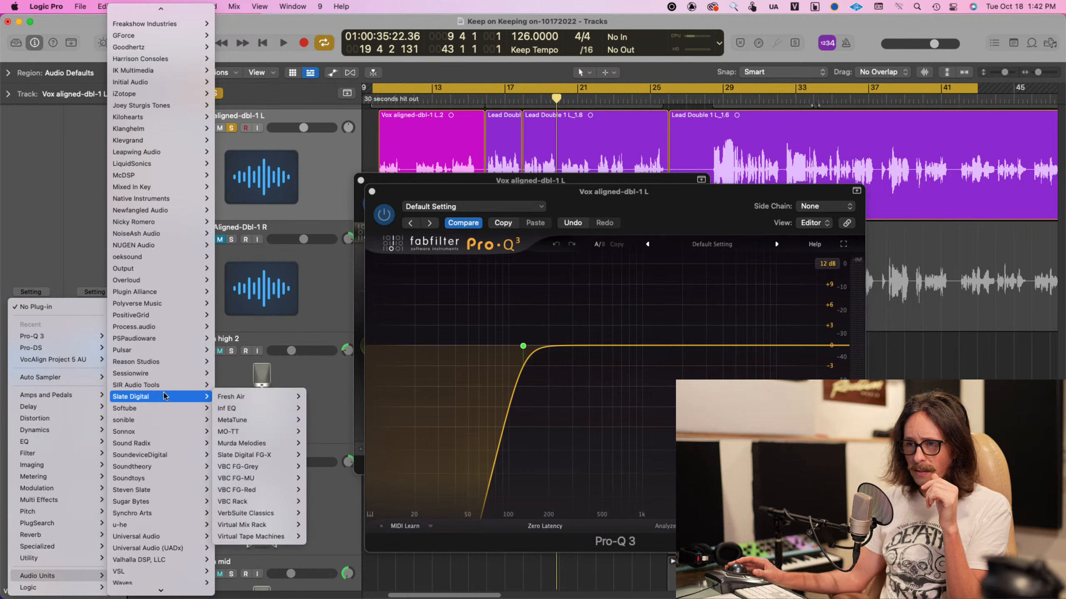
mouse_move(279, 506)
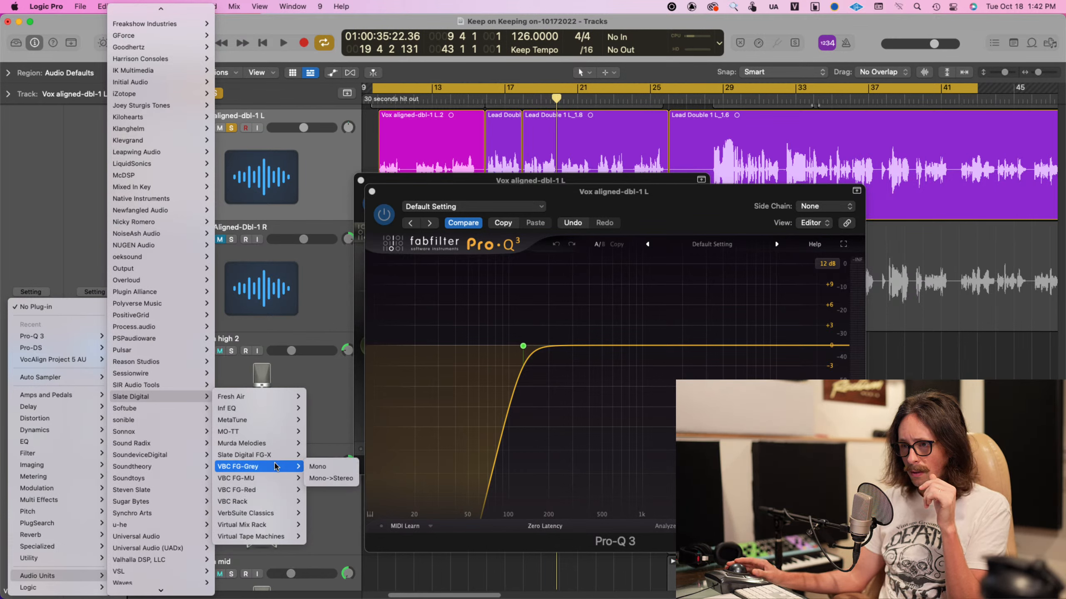
mouse_move(277, 529)
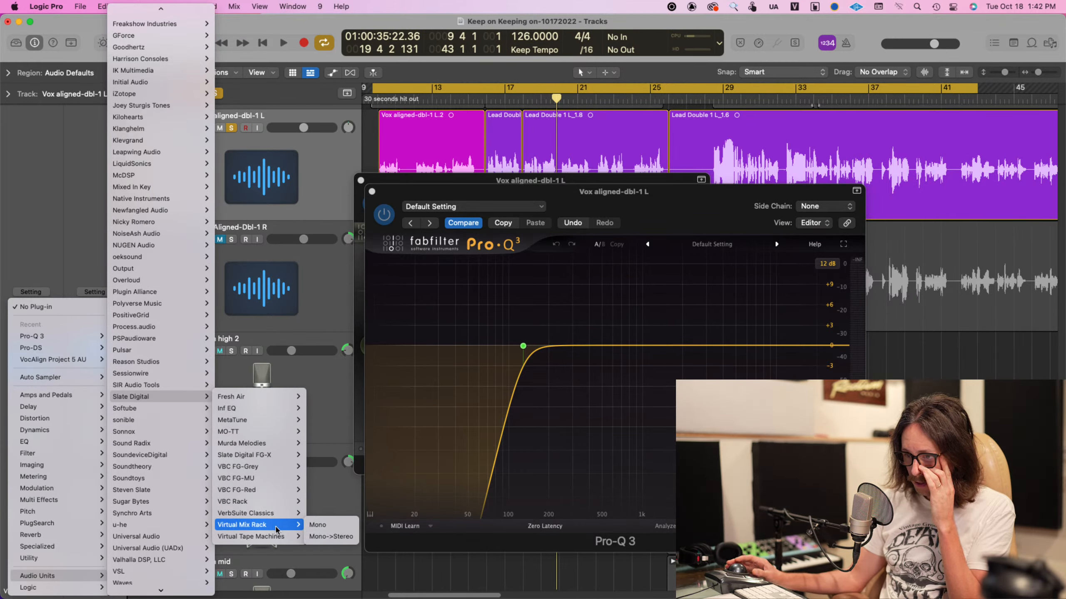
click(317, 524)
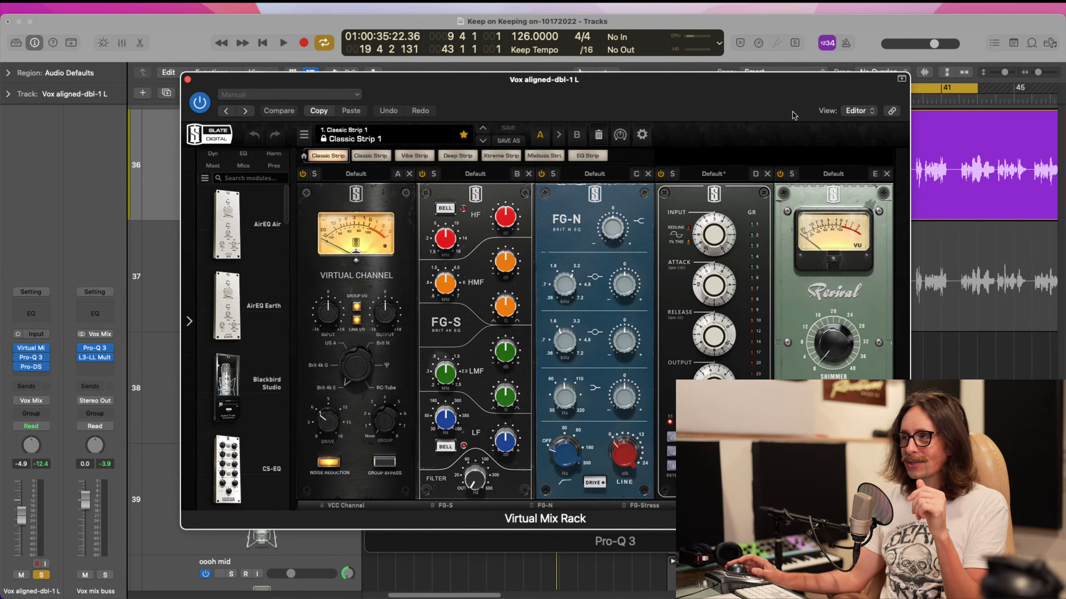
- Clear all default modules from the Virtual Mix Rack and load Classic Tubes into its first slot
click(596, 138)
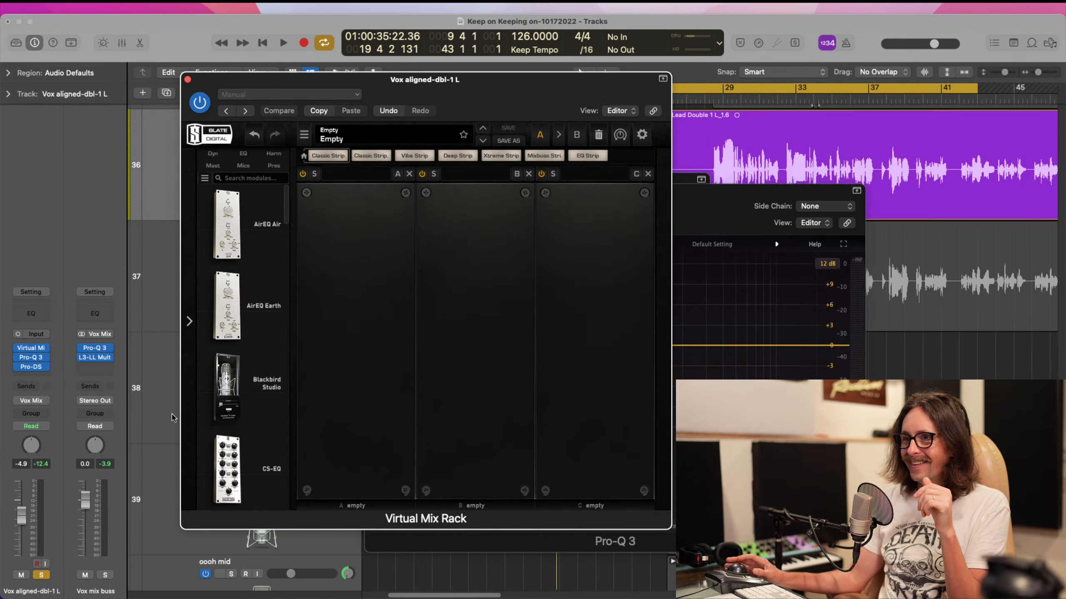
scroll(230, 393, down, 5)
drag(229, 434, 365, 323)
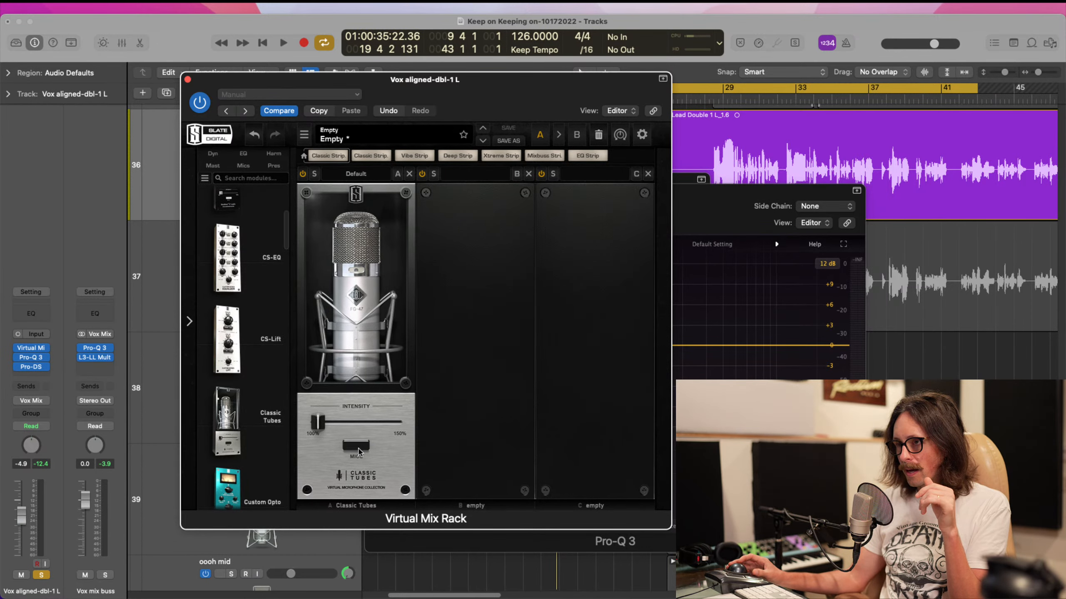
- Select the FG-800M microphone model in Classic Tubes and raise its intensity to 124% during playback
click(355, 447)
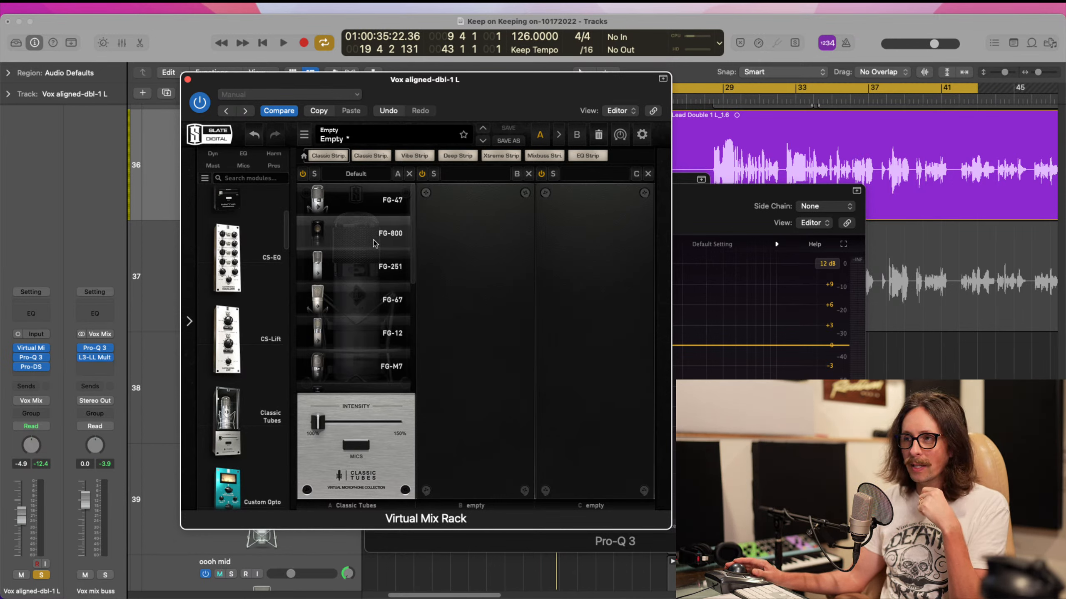
scroll(364, 230, down, 3)
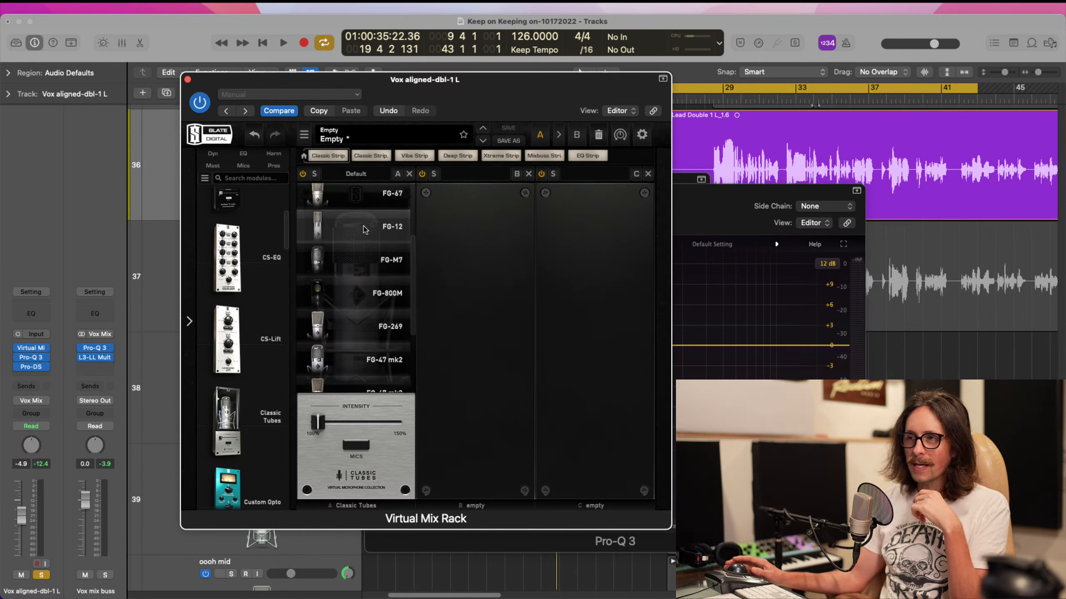
click(358, 298)
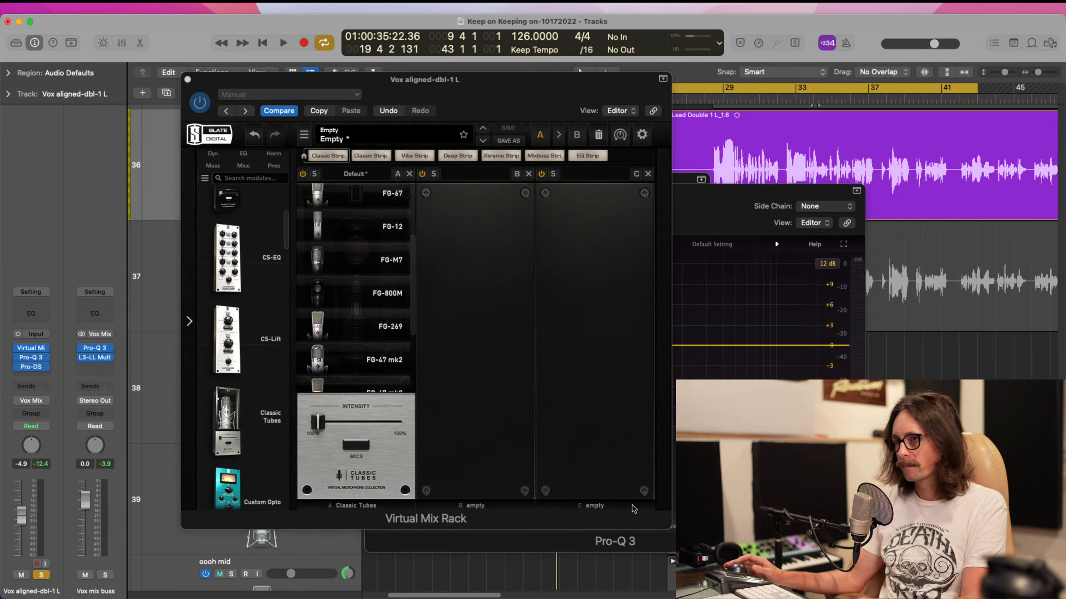
key(space)
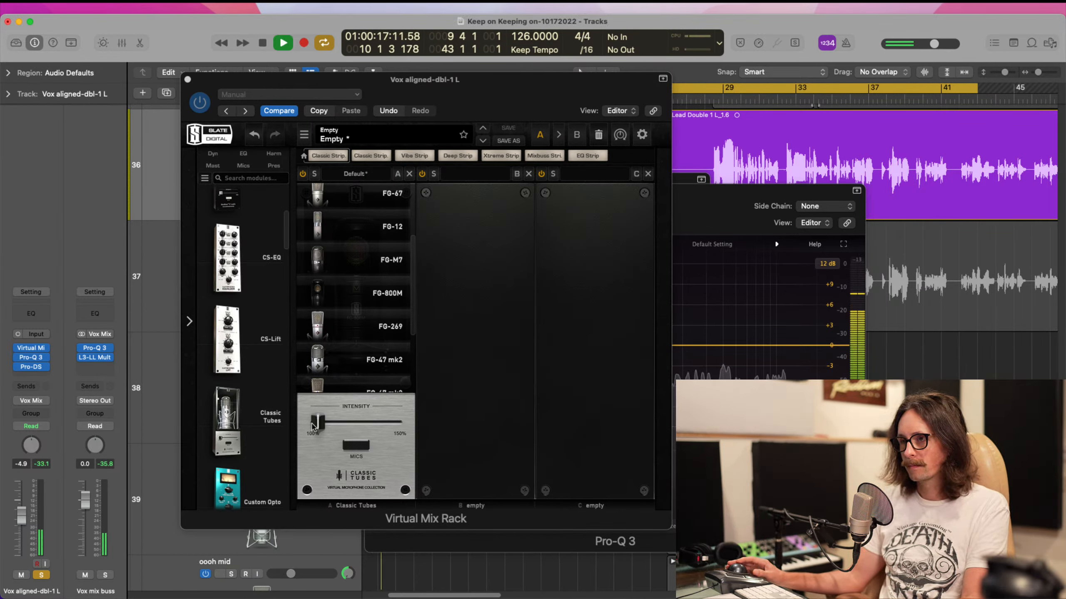
drag(315, 423, 354, 423)
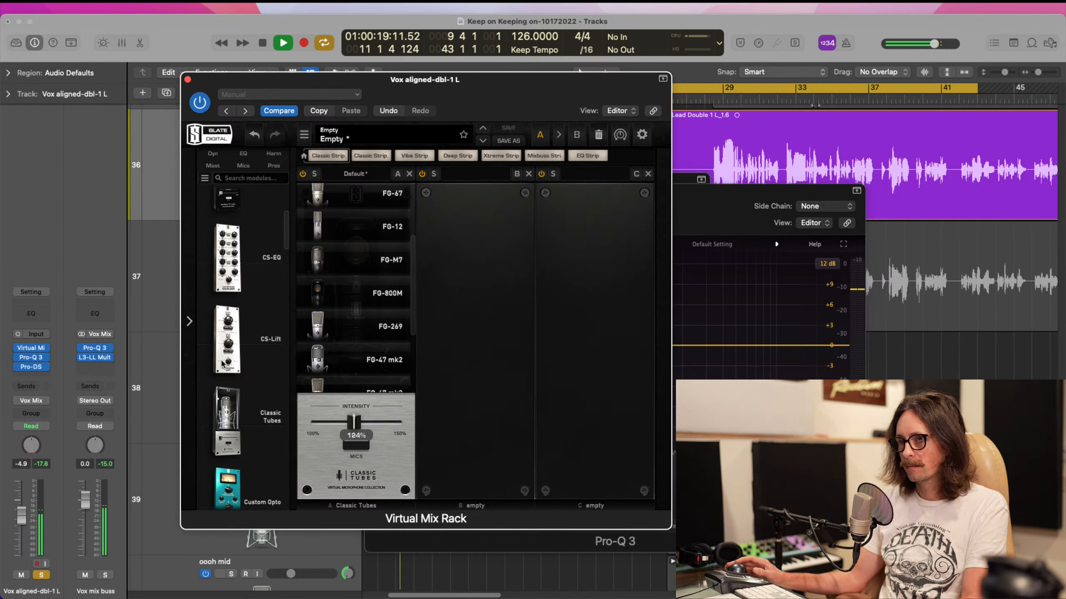
- Bypass Pro-DS and audition the FG-800, FG-12 and FG-47 microphone models during playback, ending on the FG-47
click(18, 368)
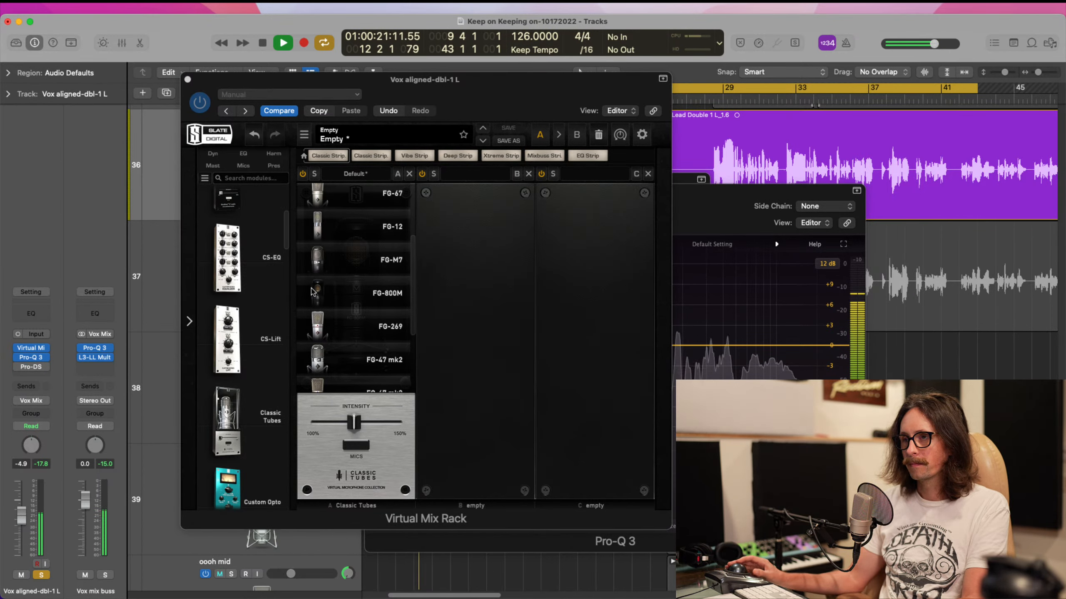
scroll(383, 318, up, 1)
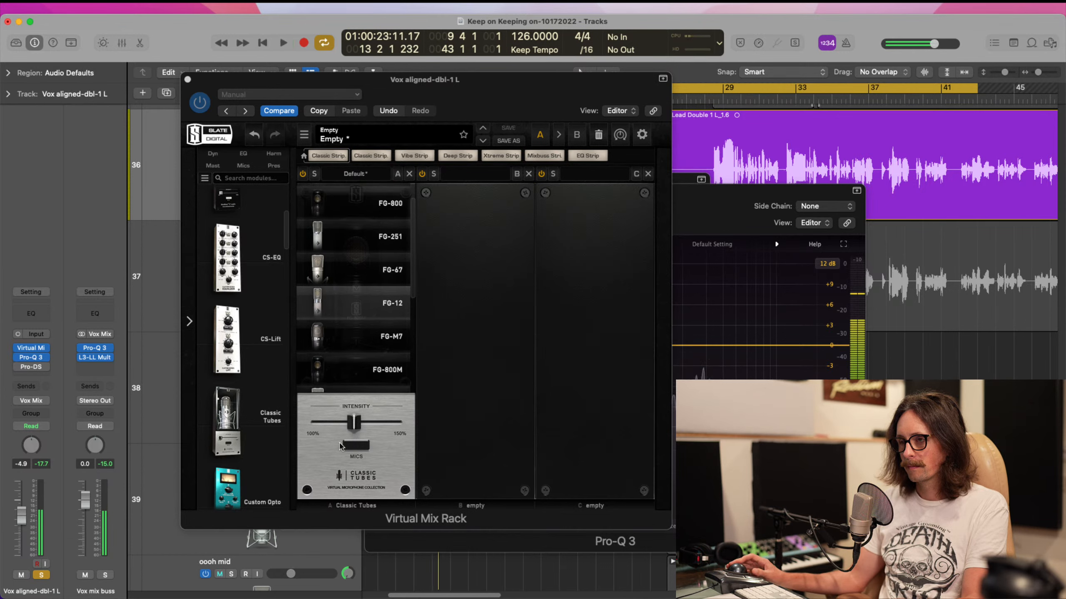
scroll(386, 295, up, 1)
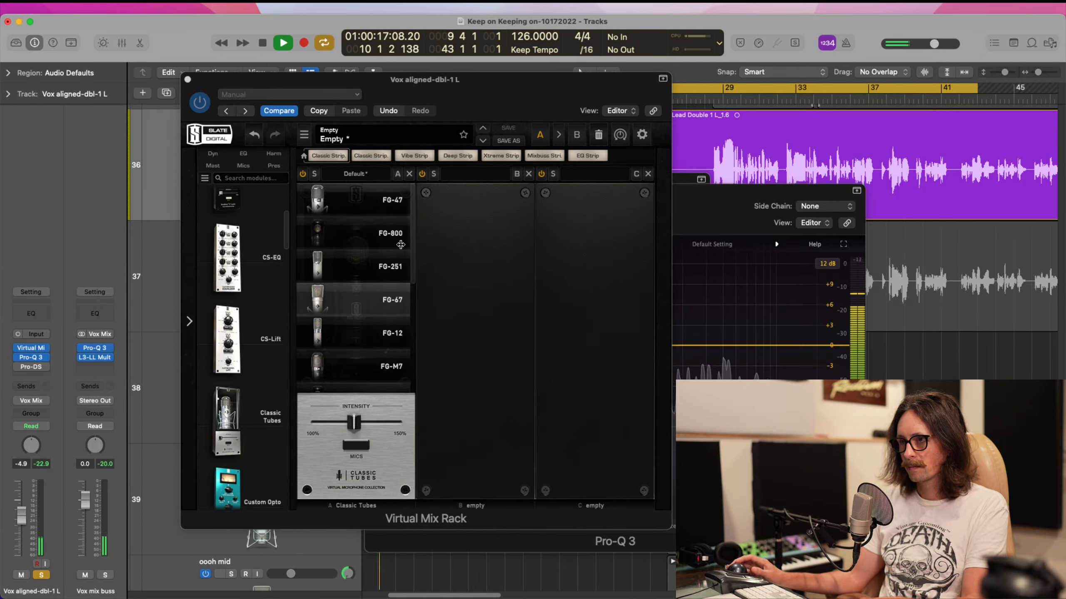
click(360, 235)
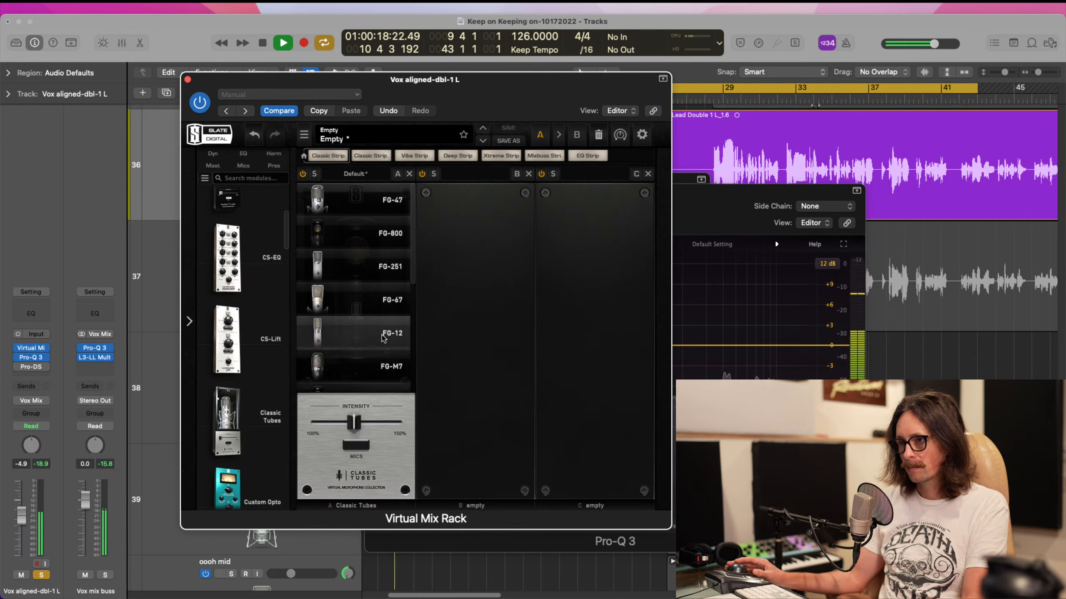
click(385, 348)
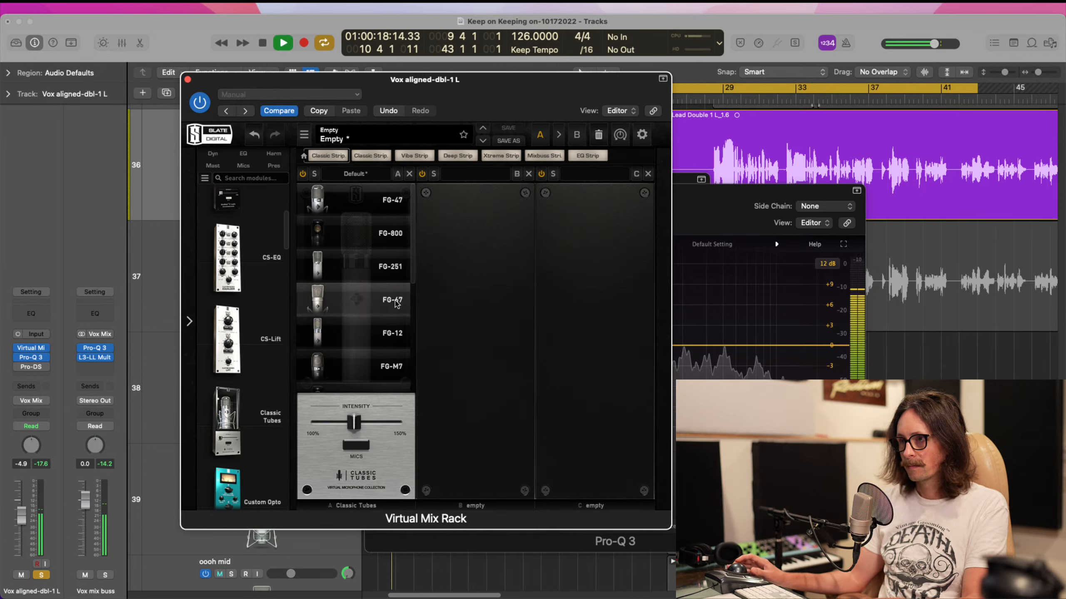
click(364, 202)
key(space)
key(space)
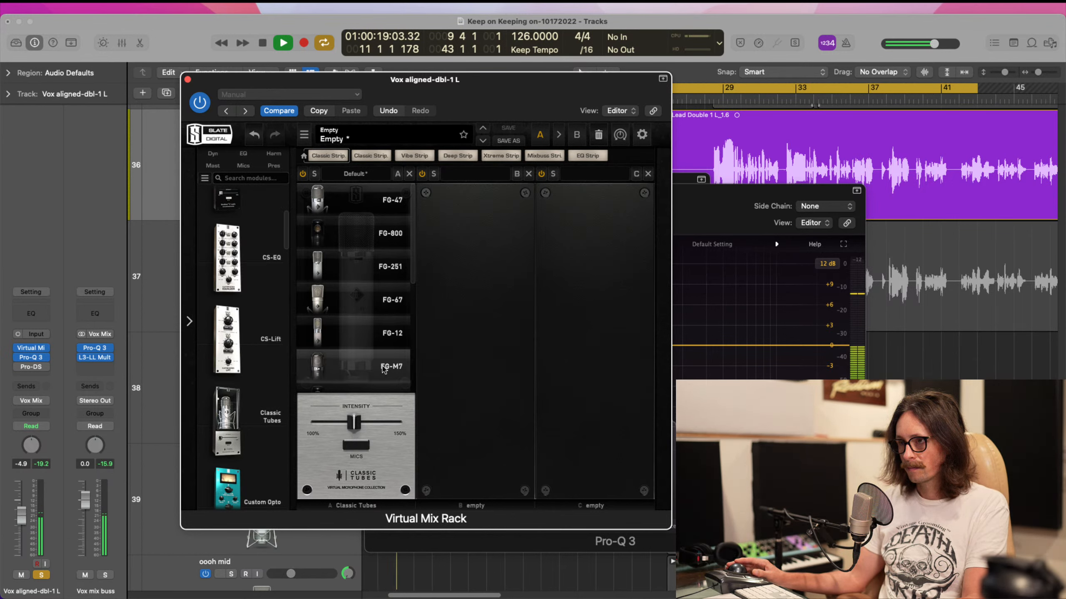
key(space)
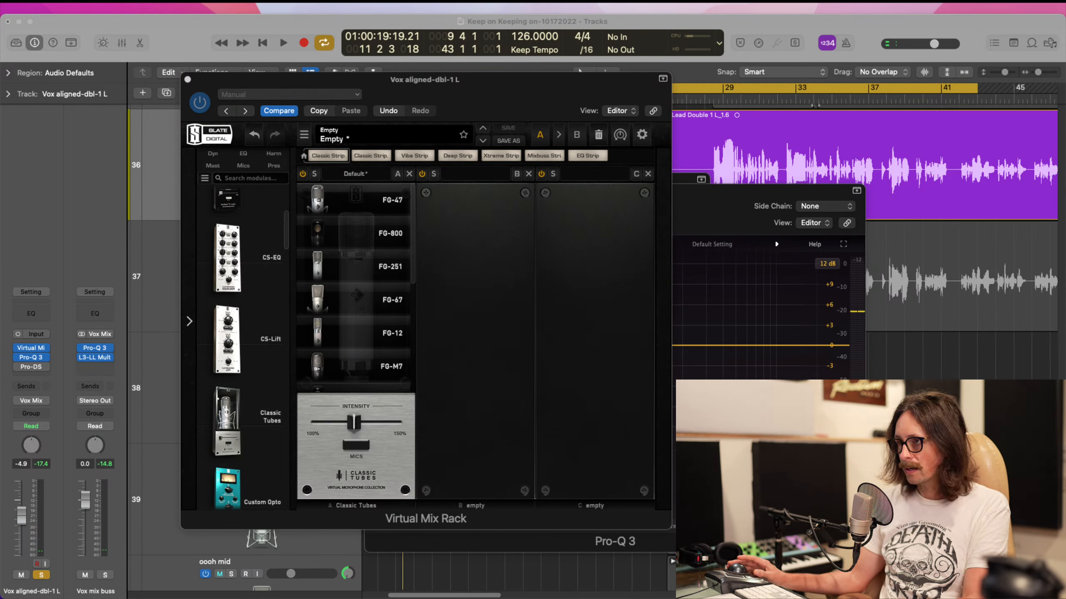
- Load the Custom Opto compressor into the second slot of the Virtual Mix Rack
click(605, 327)
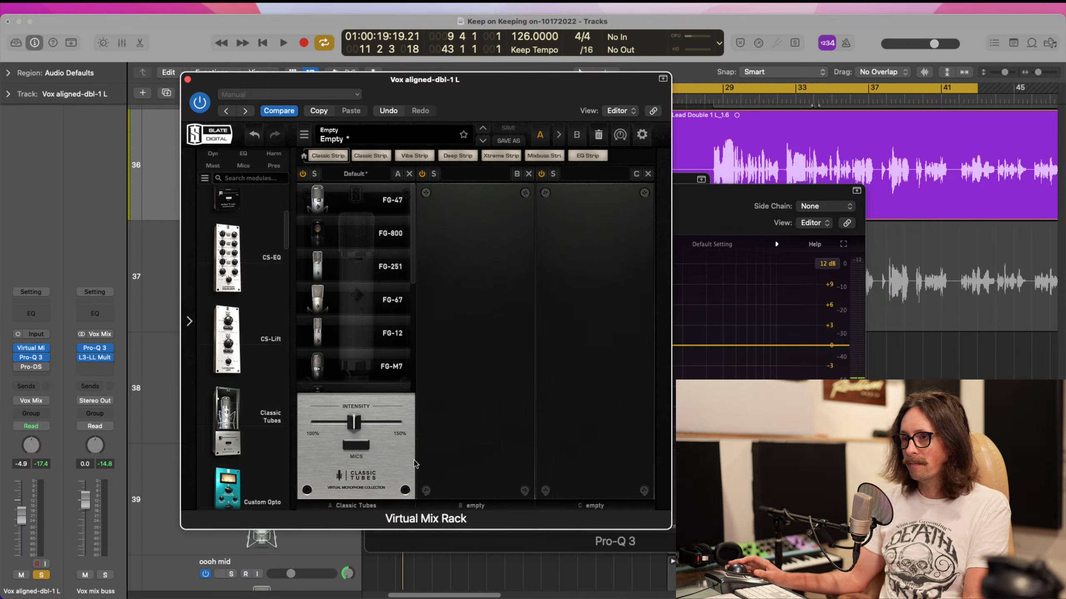
drag(232, 496, 476, 361)
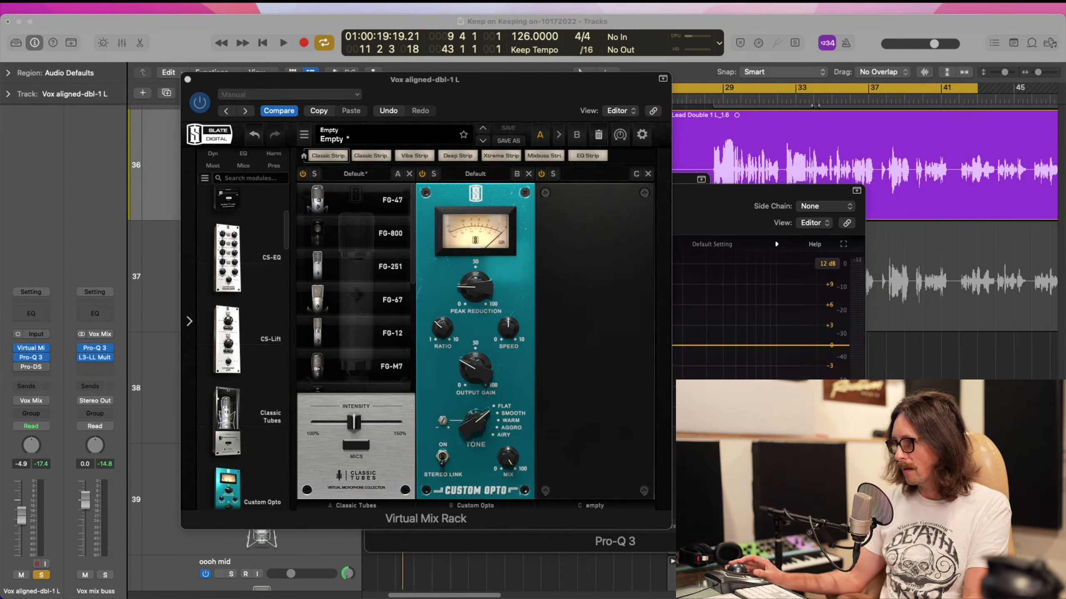
click(633, 392)
- During playback, set the Custom Opto's ratio to 2.97, peak reduction to 32.7 and speed to 6.60
key(space)
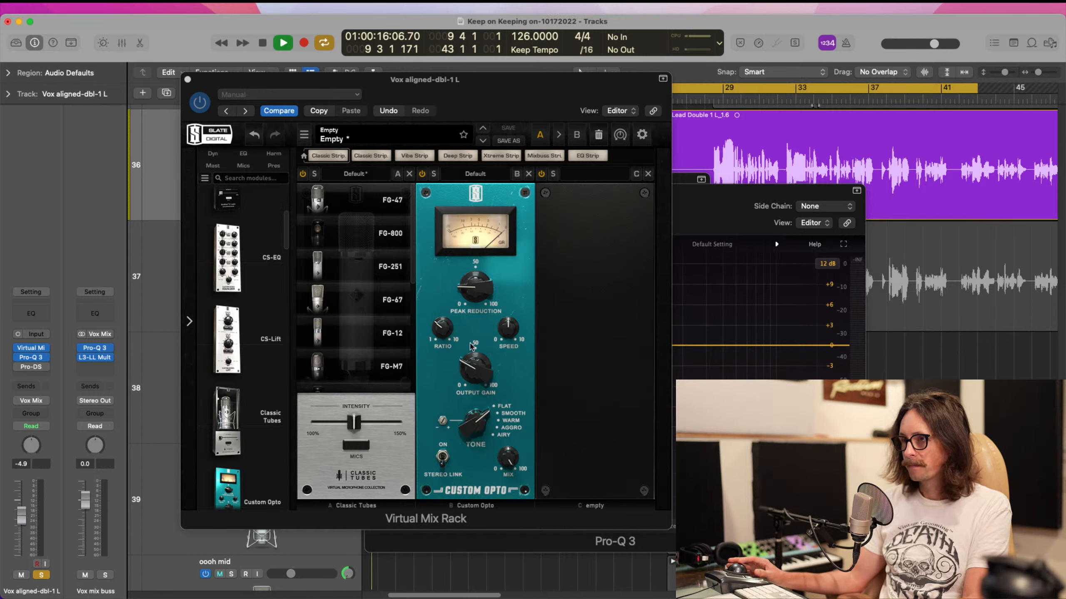
drag(443, 330, 445, 353)
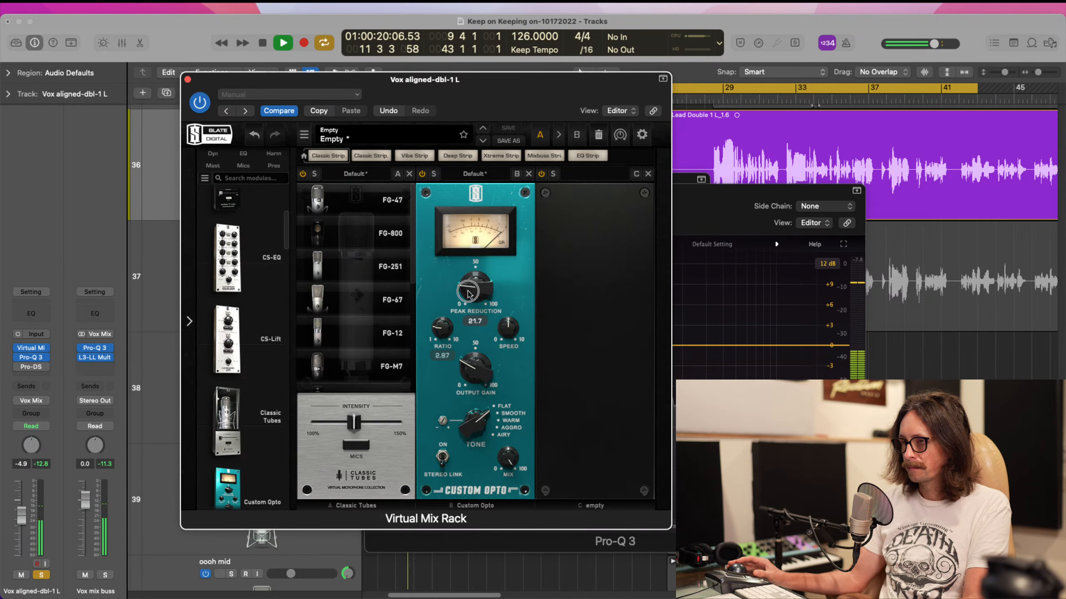
drag(468, 290, 470, 275)
drag(507, 332, 509, 303)
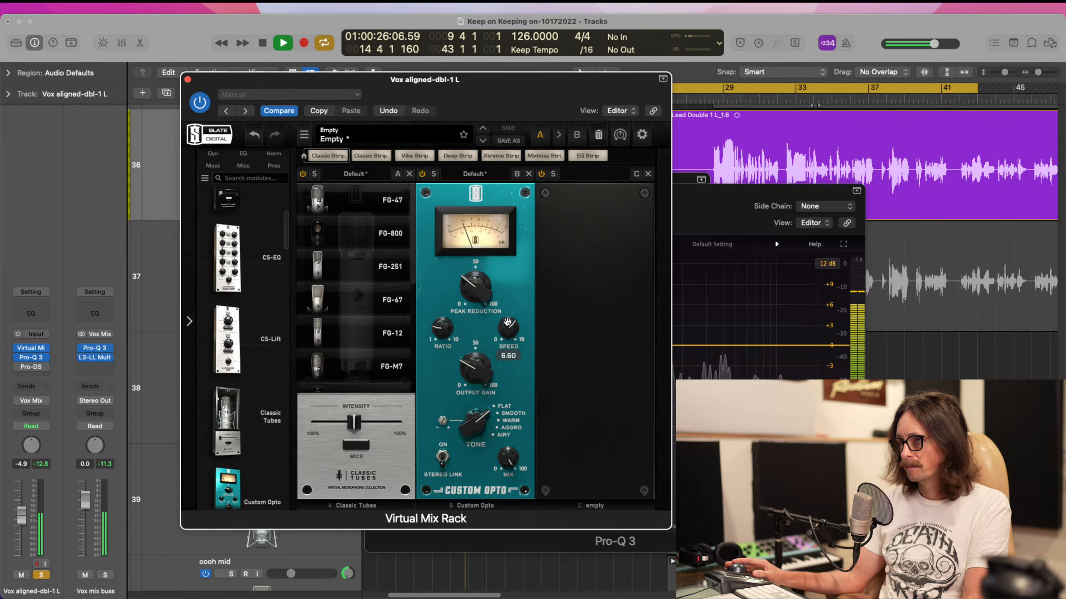
- Audition the Custom Opto's Airy and Smooth tones, settle on Warm, and stop playback
drag(480, 447, 480, 432)
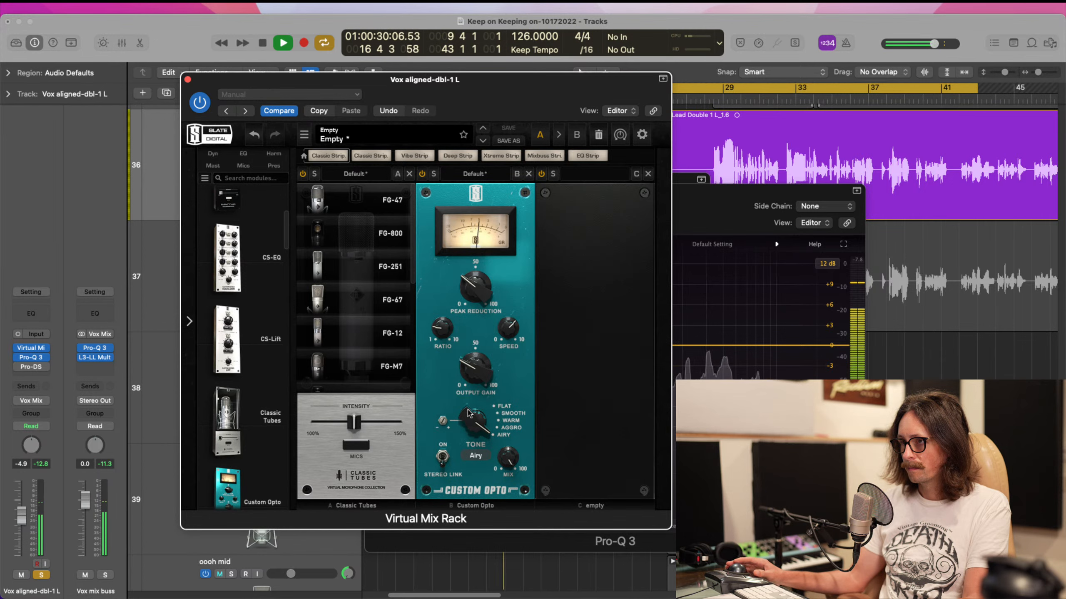
drag(469, 416, 470, 495)
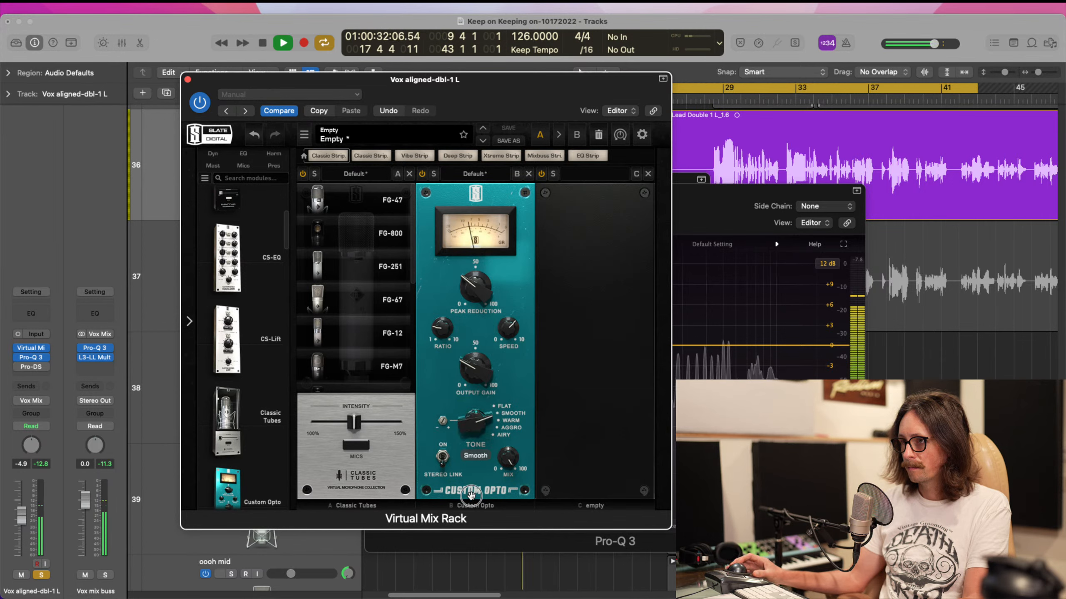
drag(481, 421, 483, 400)
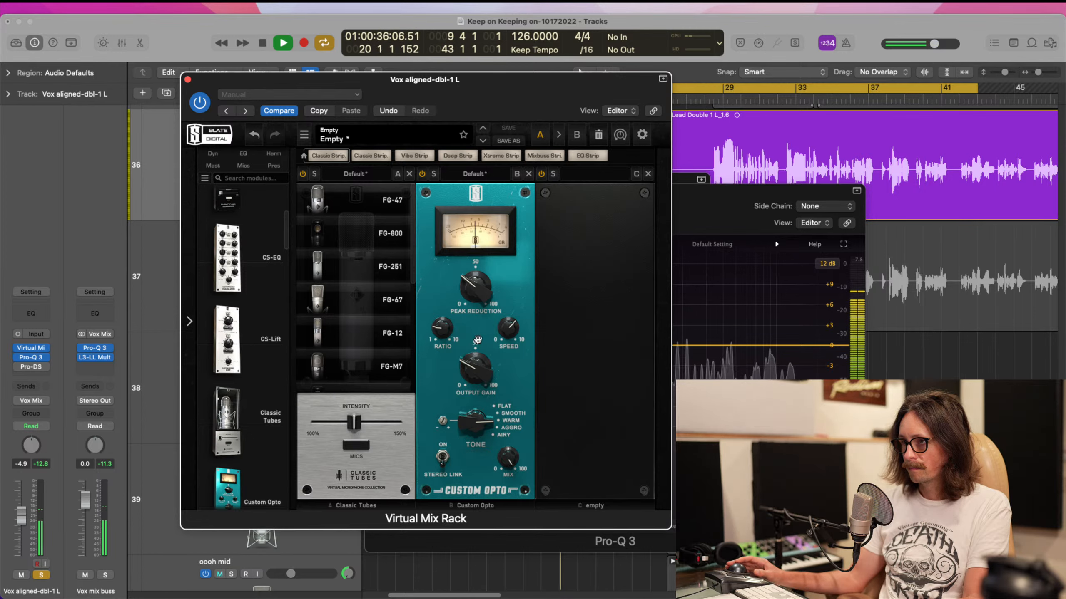
mouse_move(475, 293)
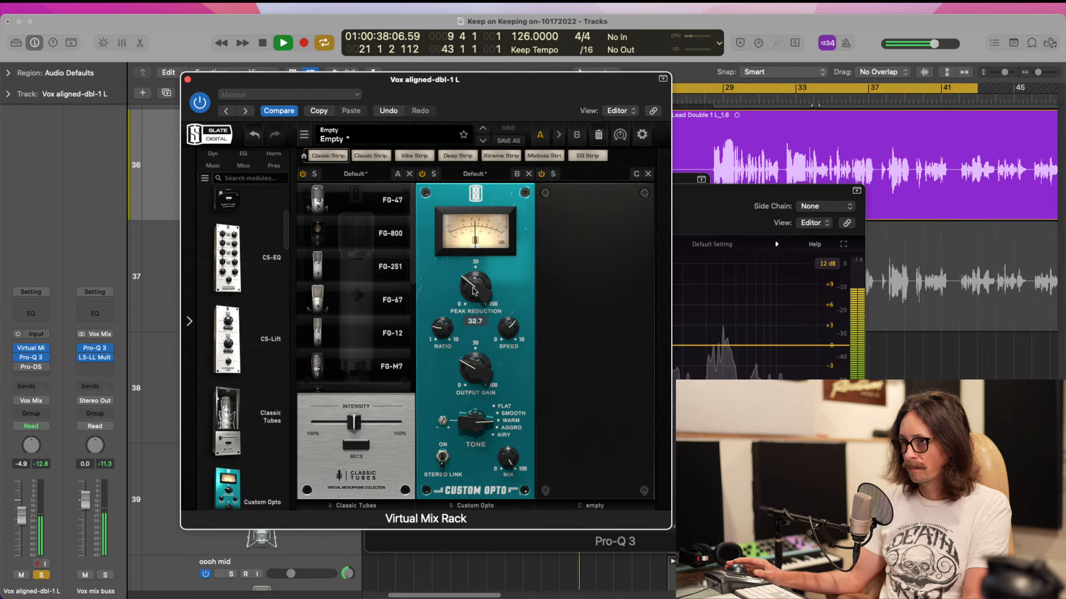
key(space)
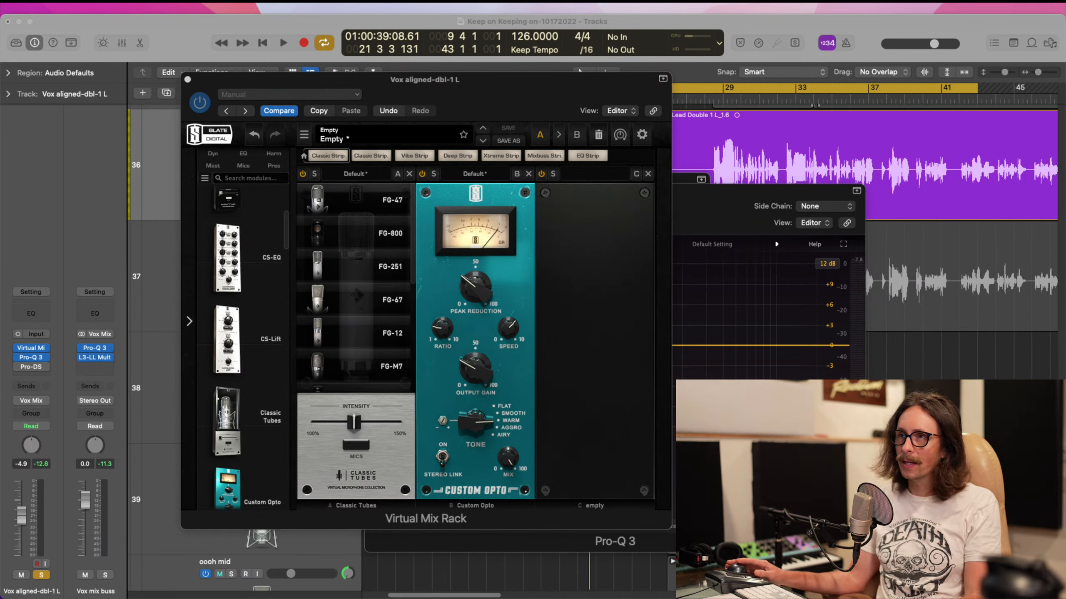
- Replay the vocal, lower the Custom Opto's ratio slightly, listen to the result, and stop playback
click(266, 24)
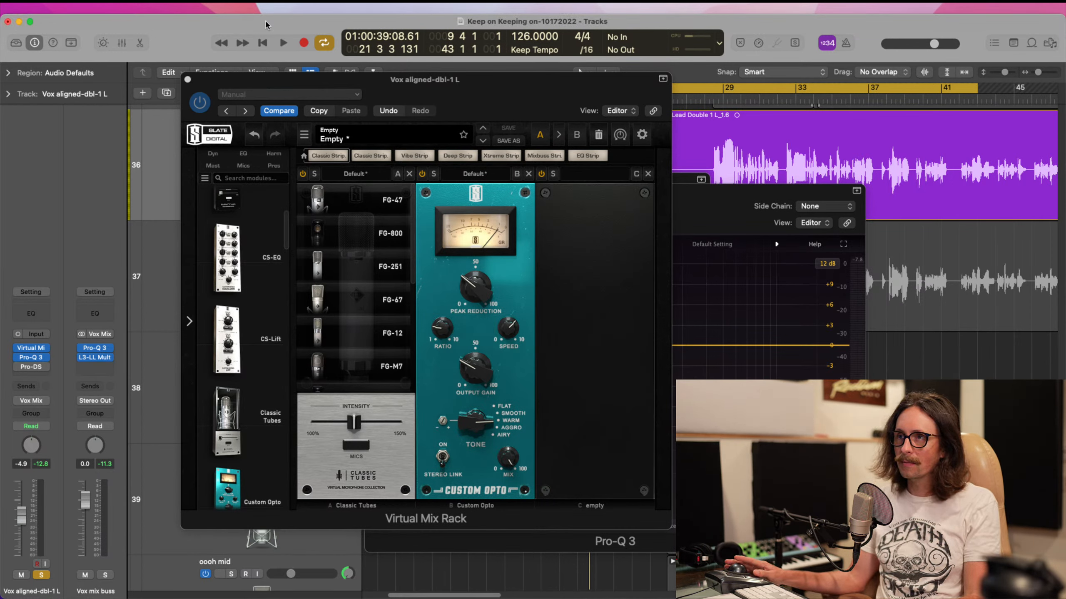
click(442, 337)
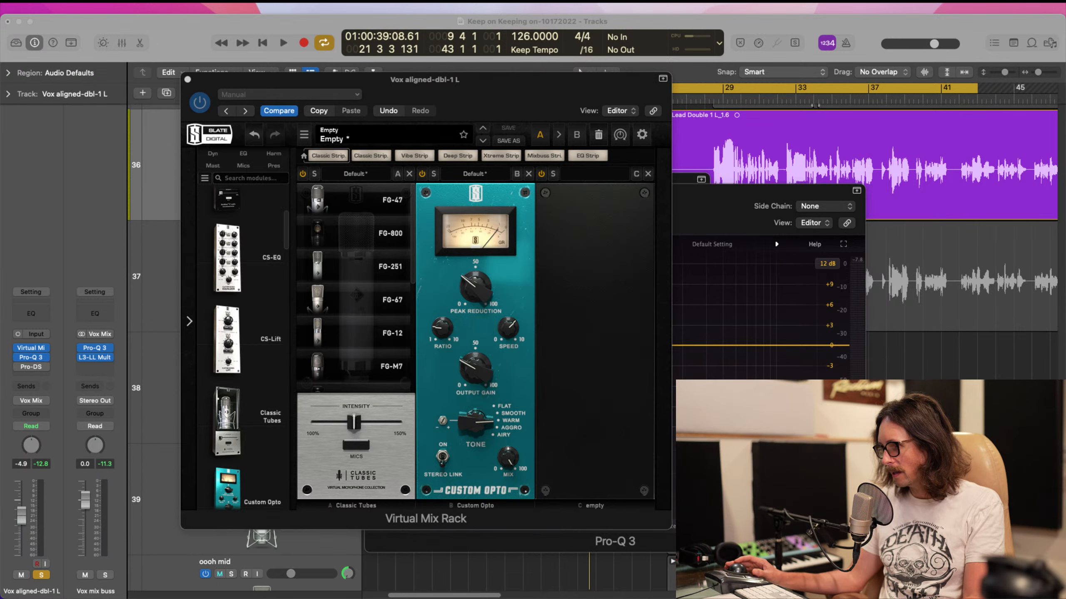
key(space)
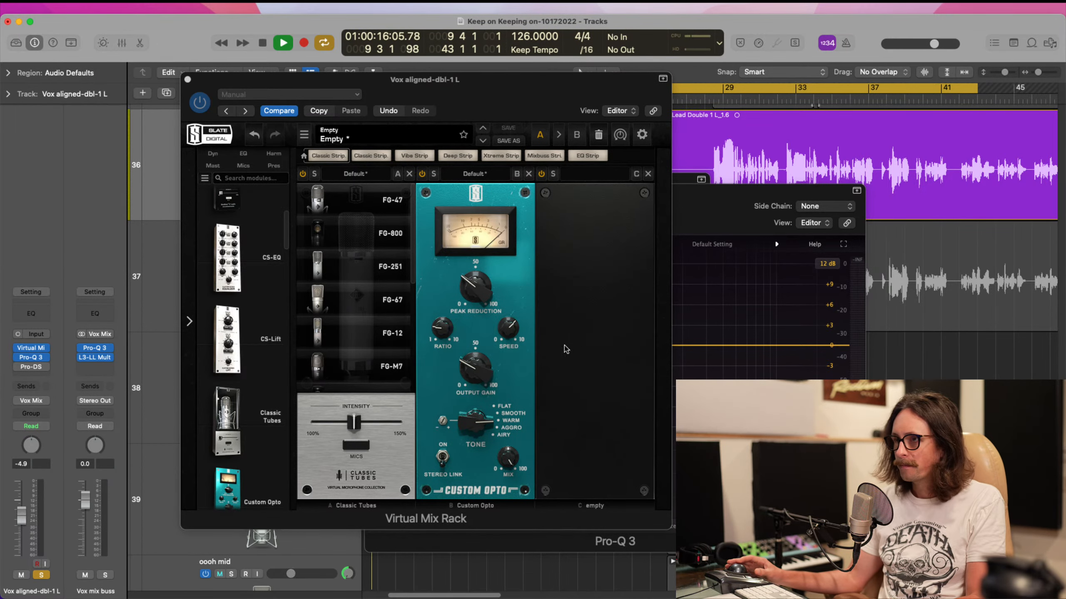
click(444, 335)
drag(443, 335, 443, 351)
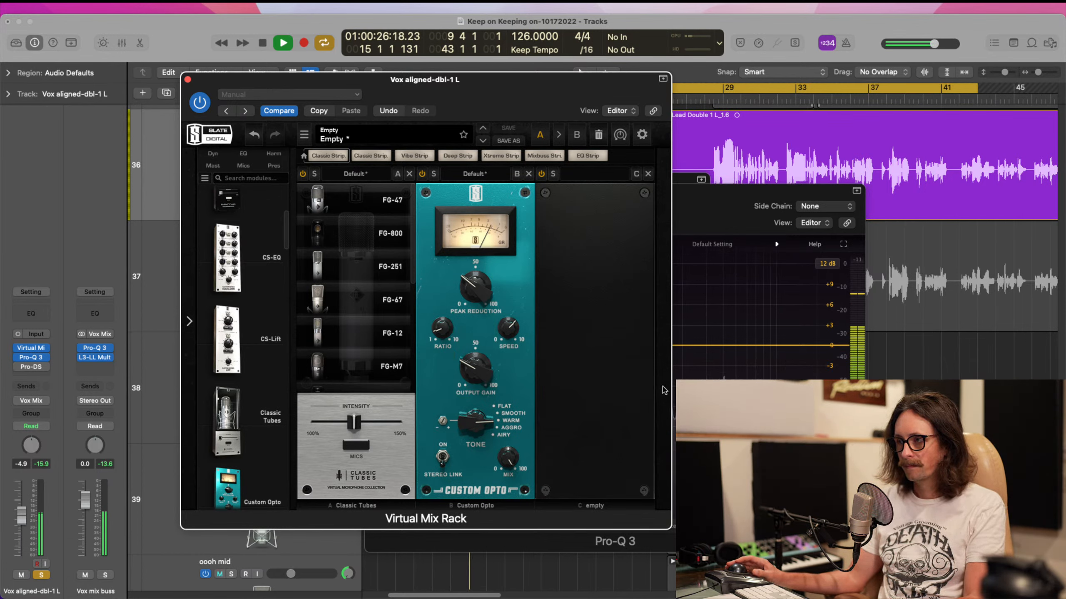
key(space)
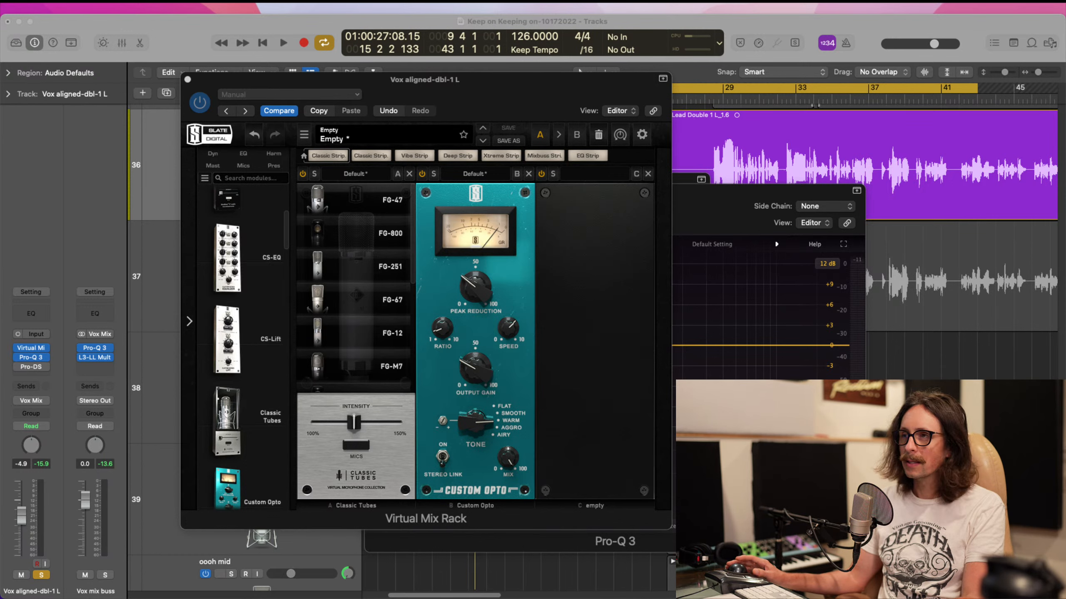
- Look through the Virtual Mix Rack's module library, from the FG-116 compressors to the gate modules and back
click(543, 265)
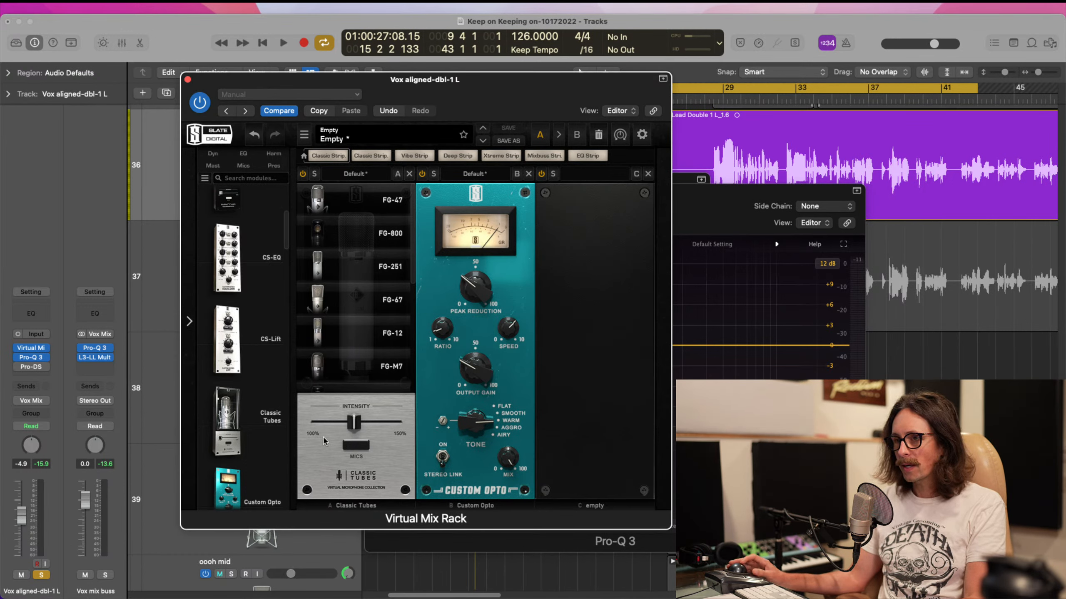
scroll(246, 271, down, 15)
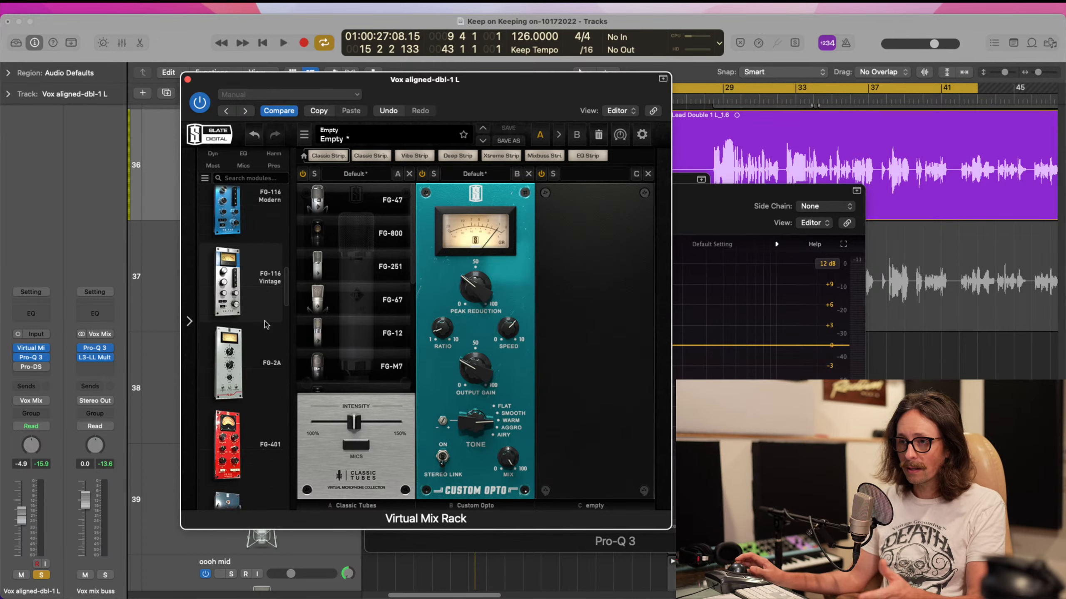
scroll(264, 324, down, 10)
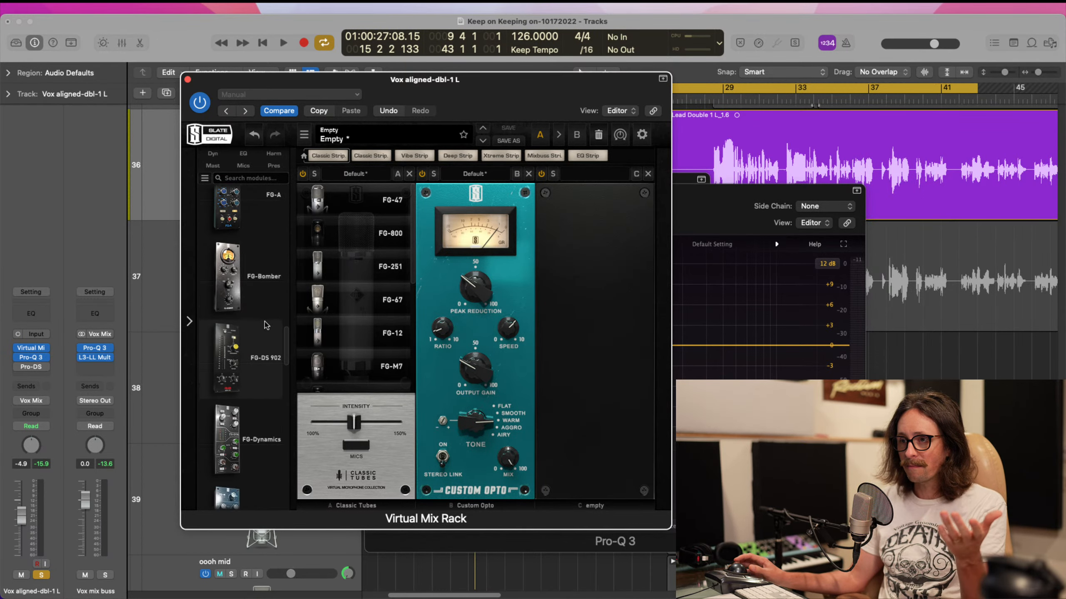
scroll(264, 324, up, 2)
scroll(265, 321, down, 8)
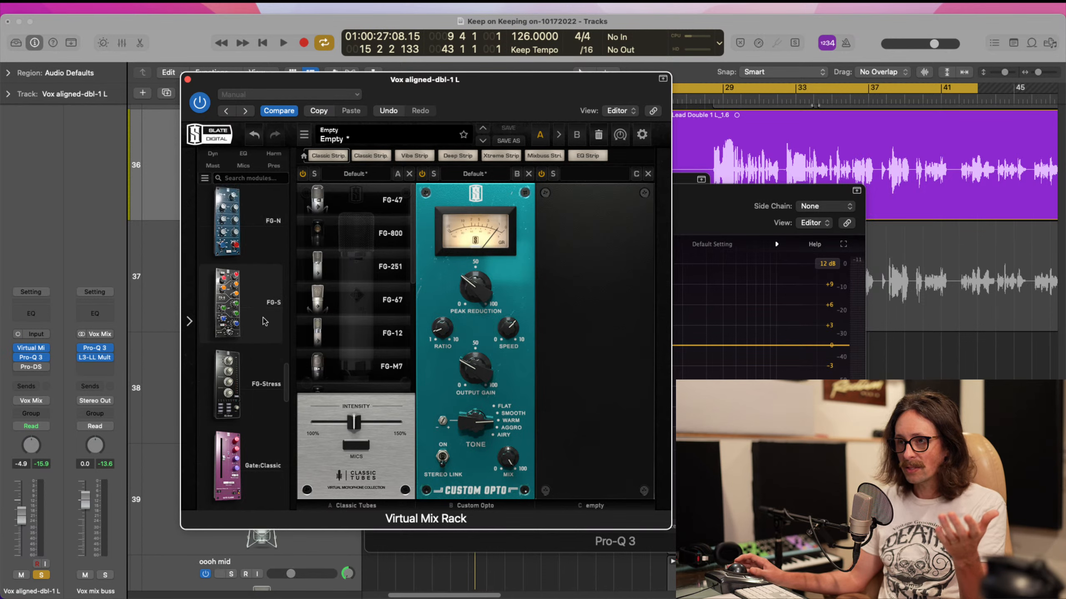
scroll(264, 321, up, 4)
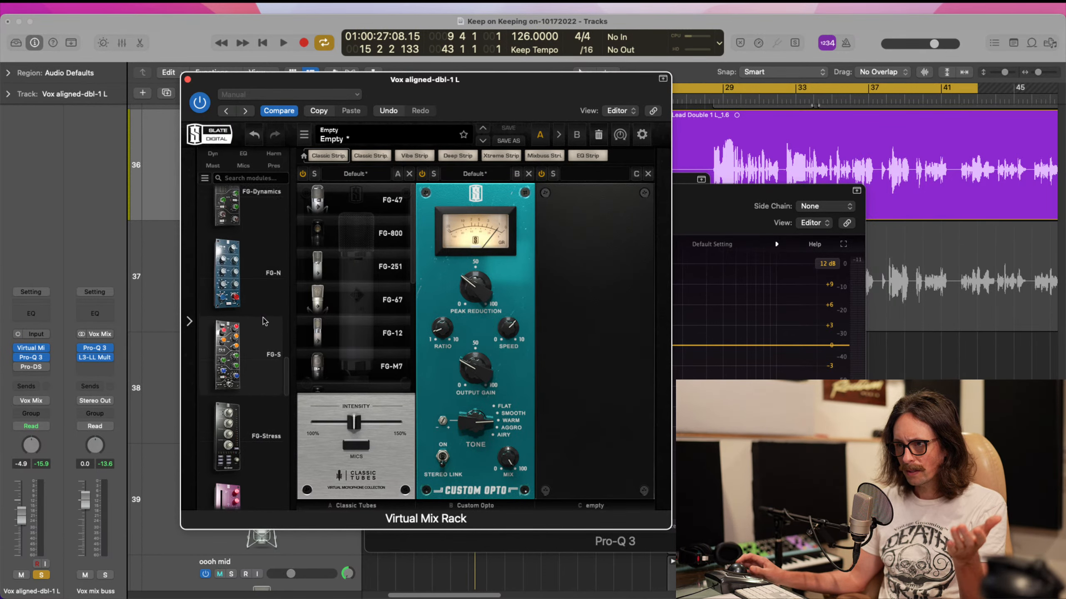
mouse_move(254, 296)
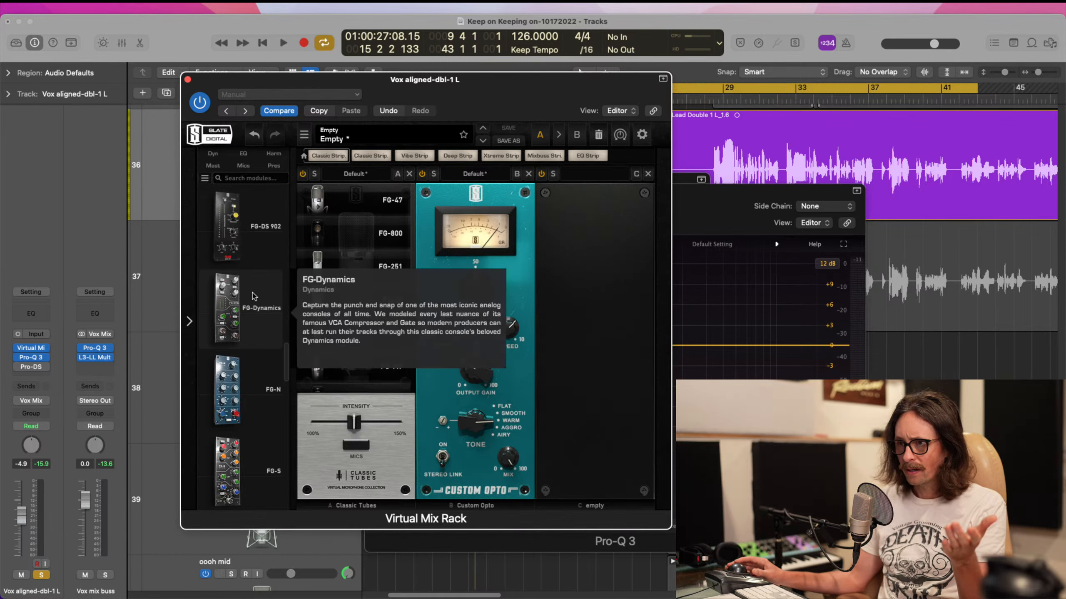
scroll(254, 296, up, 3)
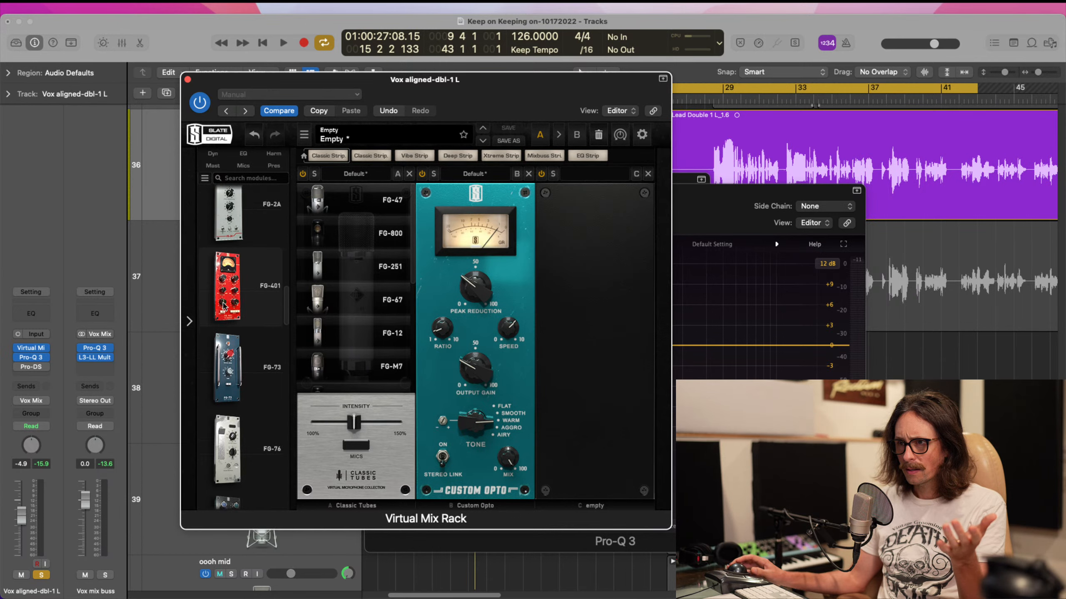
scroll(223, 305, up, 8)
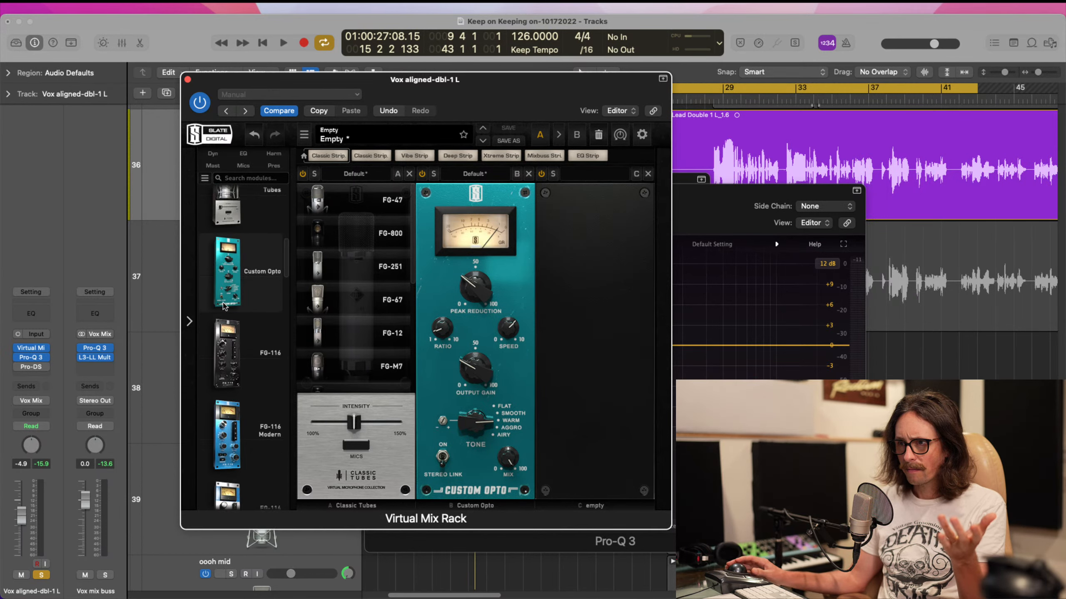
- Load the FG-A equalizer into the rack's empty third slot and set its MF2 frequency to 400 Hz
scroll(223, 305, up, 10)
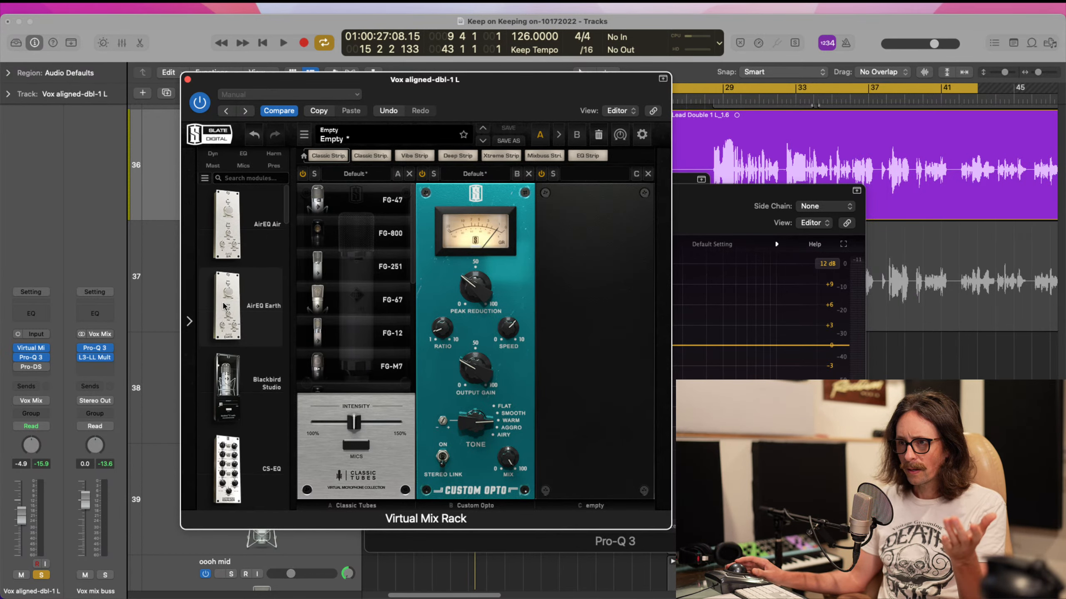
scroll(223, 305, down, 10)
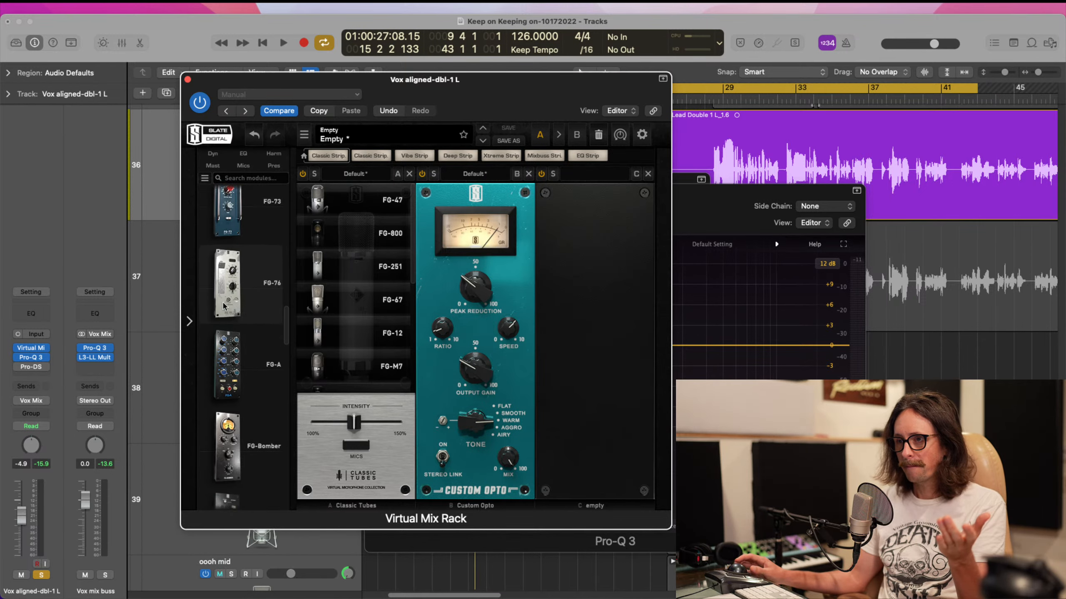
scroll(223, 305, down, 3)
drag(231, 247, 552, 311)
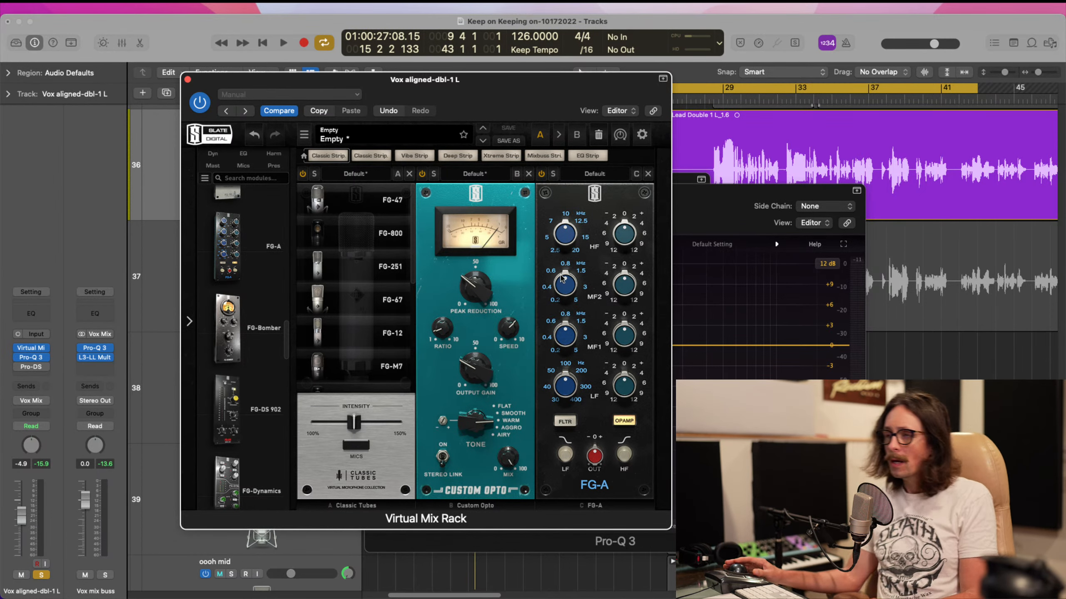
drag(563, 280, 549, 311)
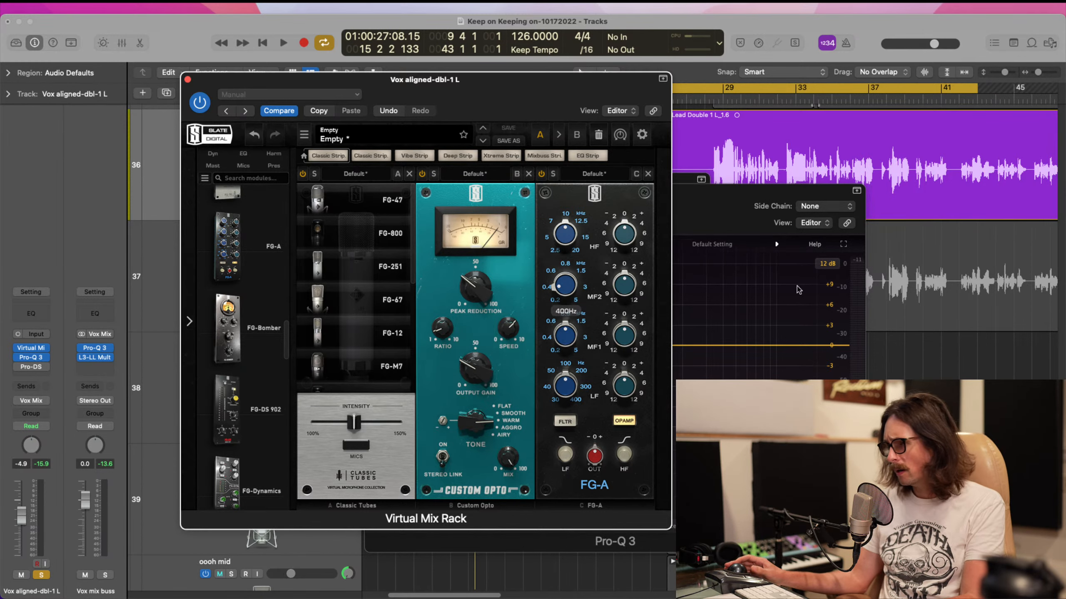
- Adjust the FG-A's MF2 and MF1 gains during playback, replay the vocal to check the result, and stop playback
key(space)
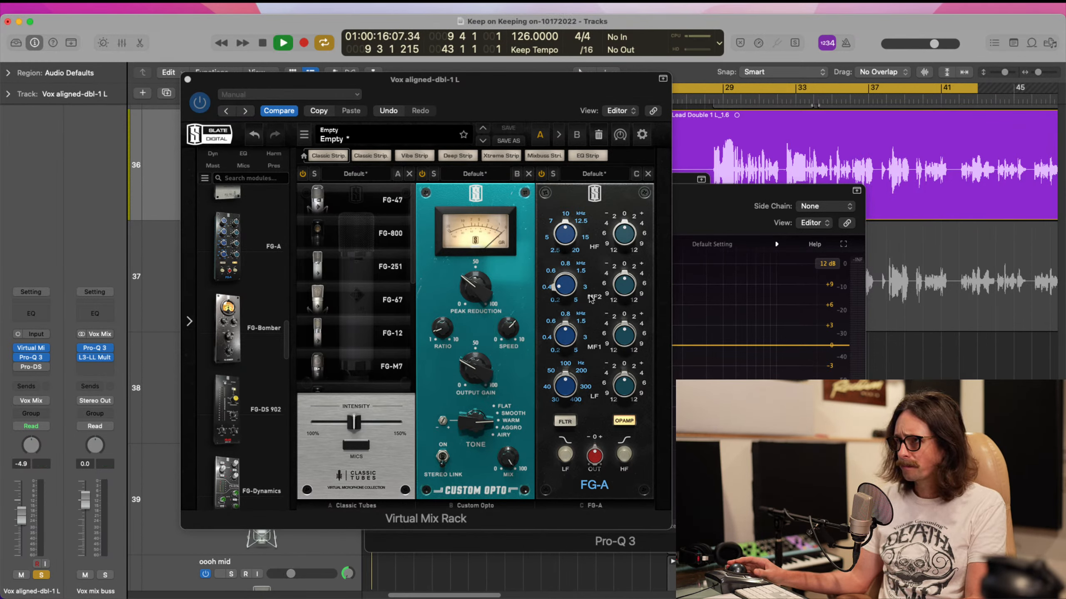
mouse_move(625, 290)
mouse_down()
mouse_move(631, 257)
mouse_move(612, 308)
mouse_move(624, 272)
mouse_up()
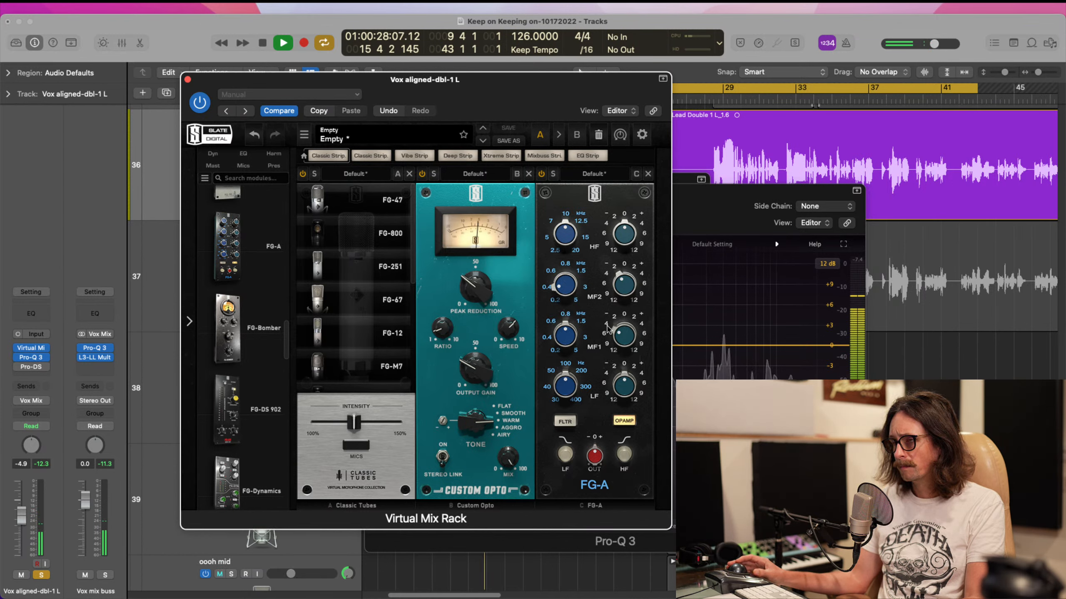
drag(631, 337, 630, 336)
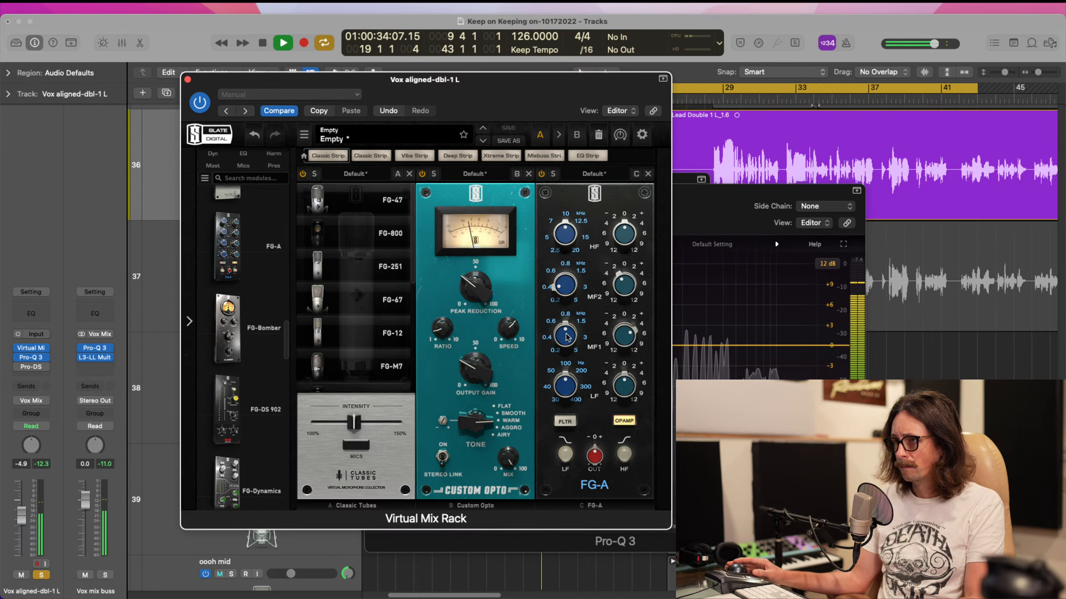
drag(623, 334, 624, 343)
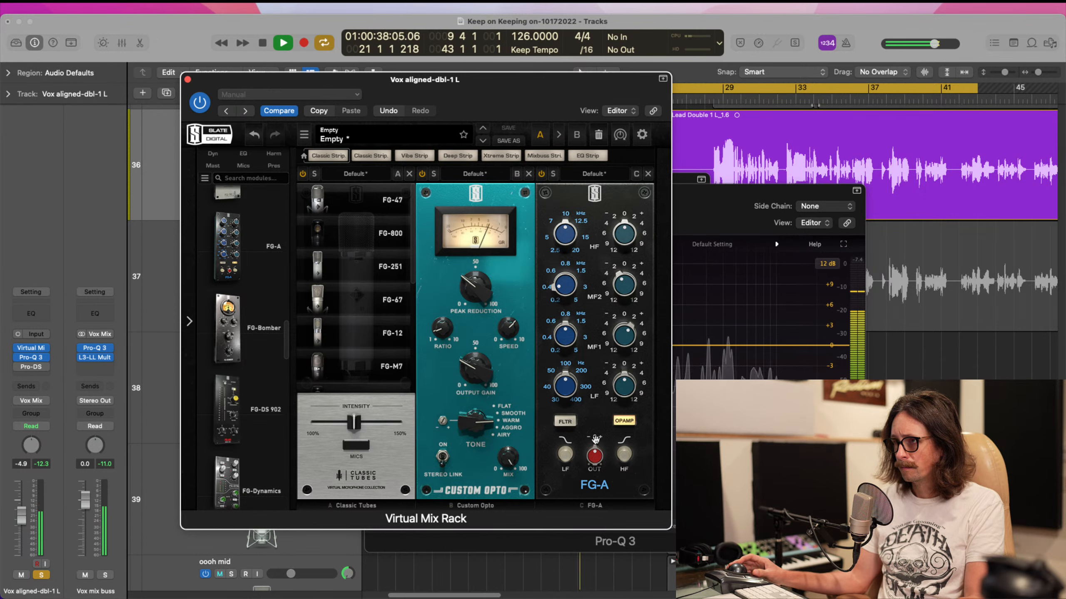
key(space)
key(space)
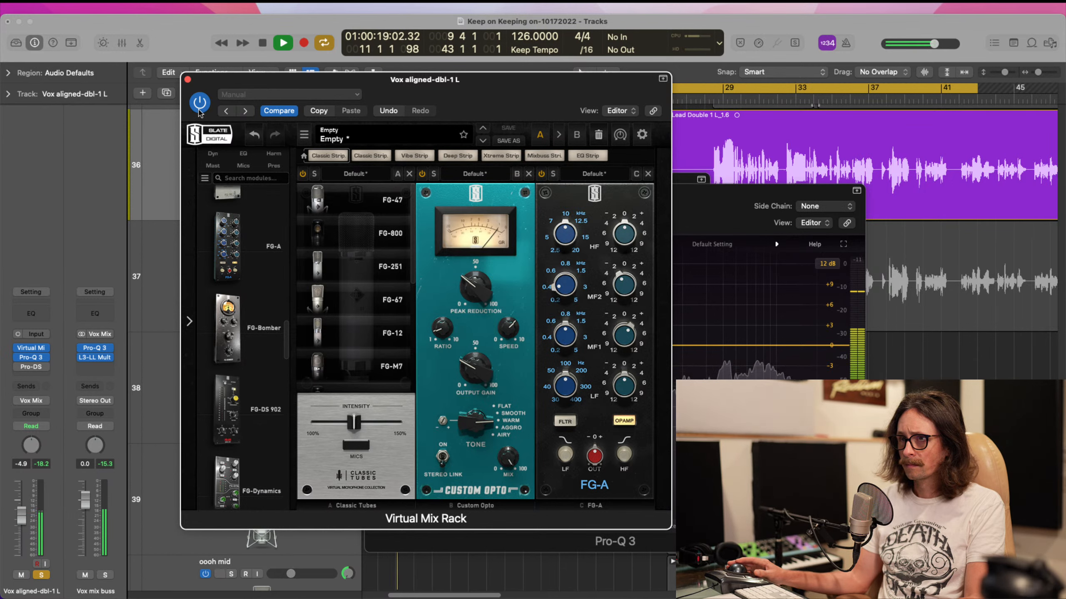
key(space)
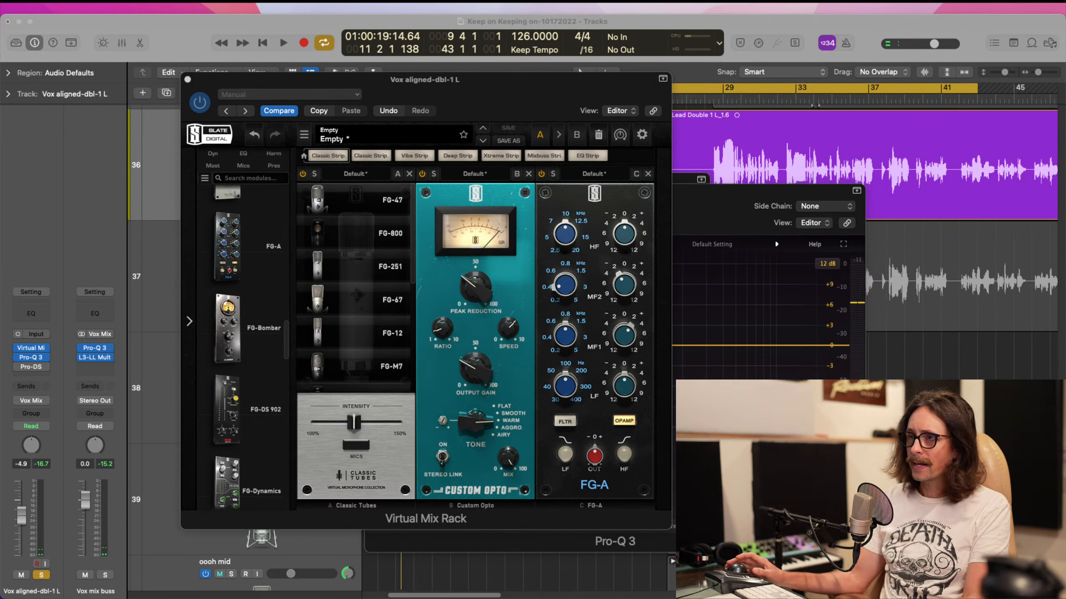
- Close the Virtual Mix Rack, then enable the Pro-DS on the left double and open its editor
click(581, 318)
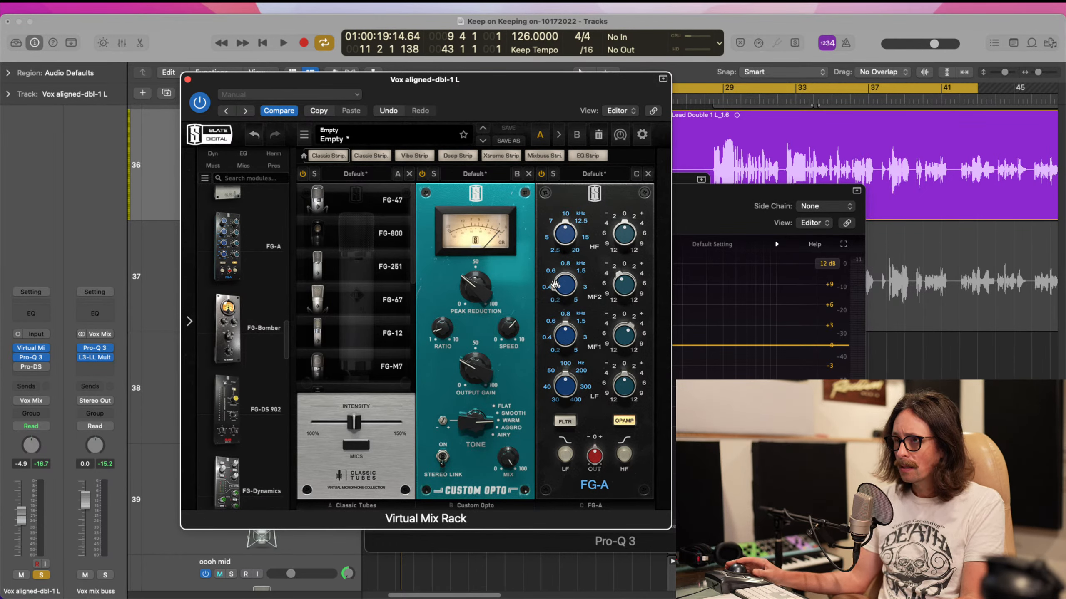
click(188, 80)
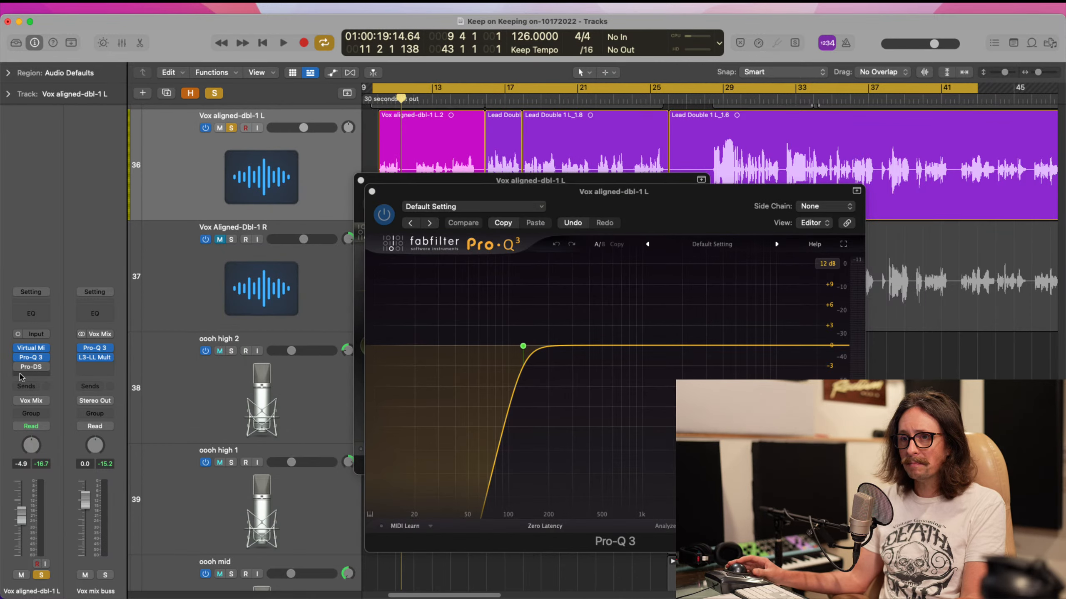
mouse_move(19, 368)
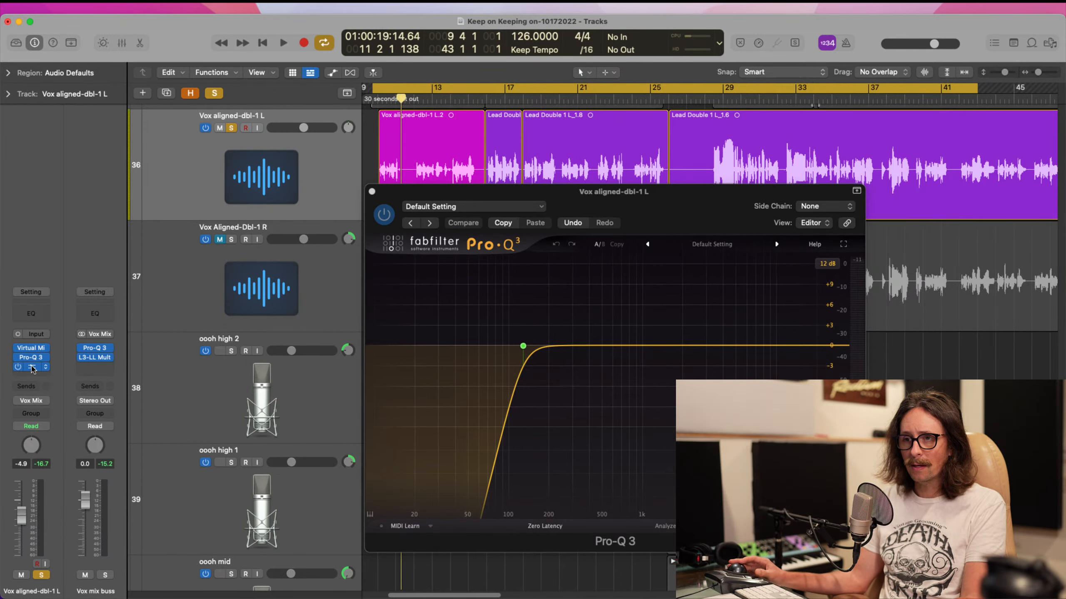
click(32, 368)
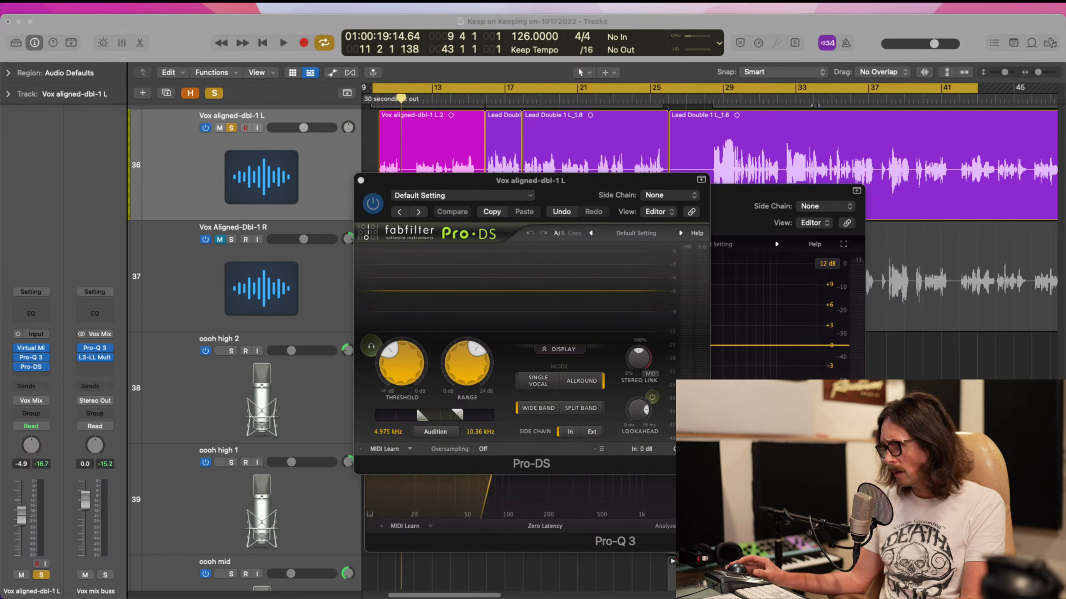
- During playback, set the Pro-DS to Single Vocal mode with a detection band of 5.198 kHz to 9.437 kHz, and stop playback
key(space)
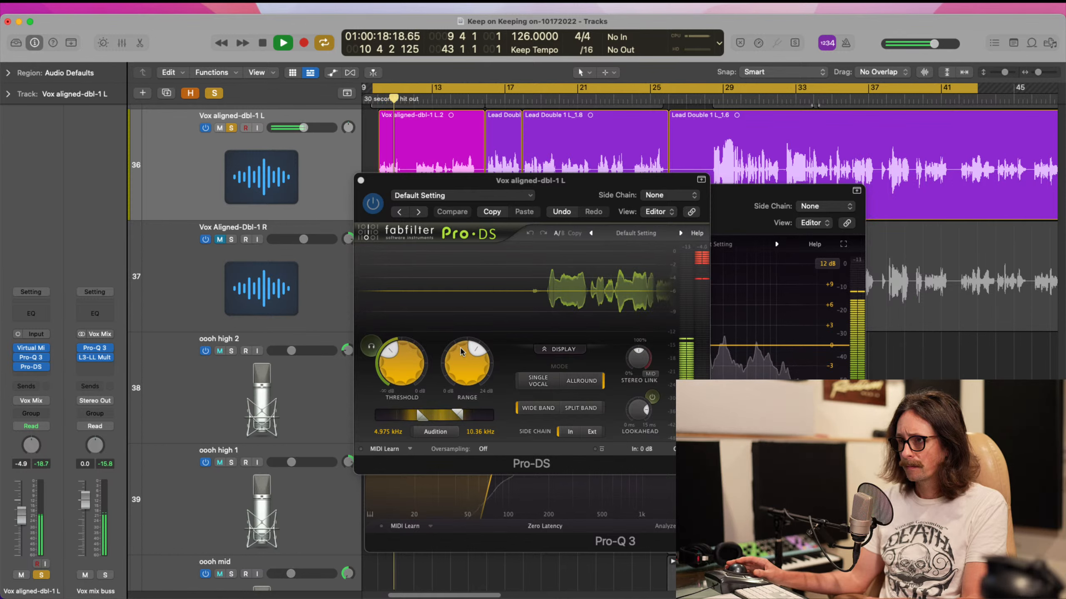
mouse_move(388, 351)
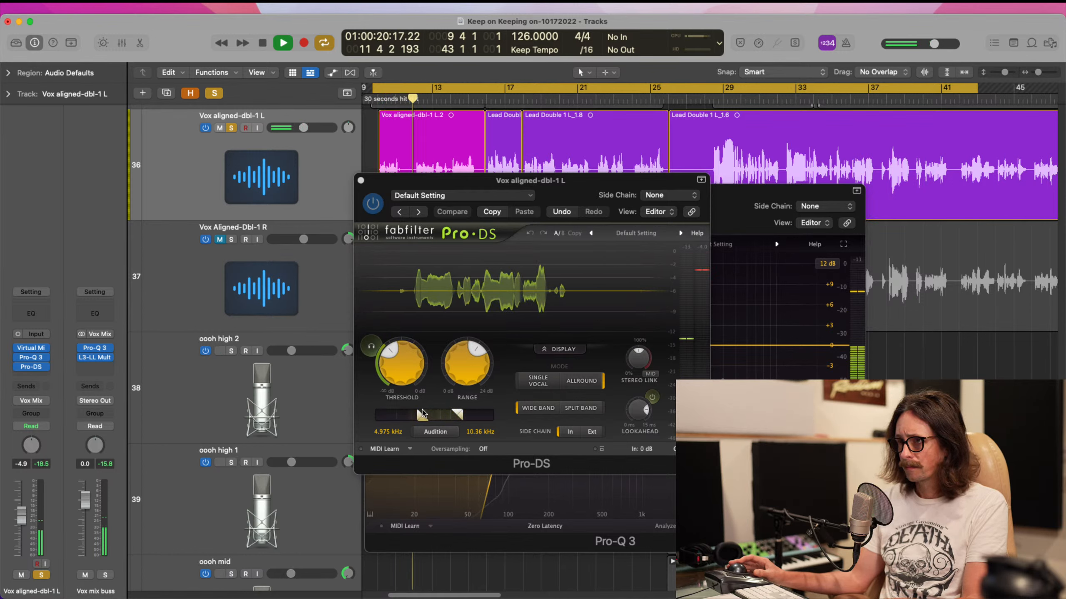
click(519, 382)
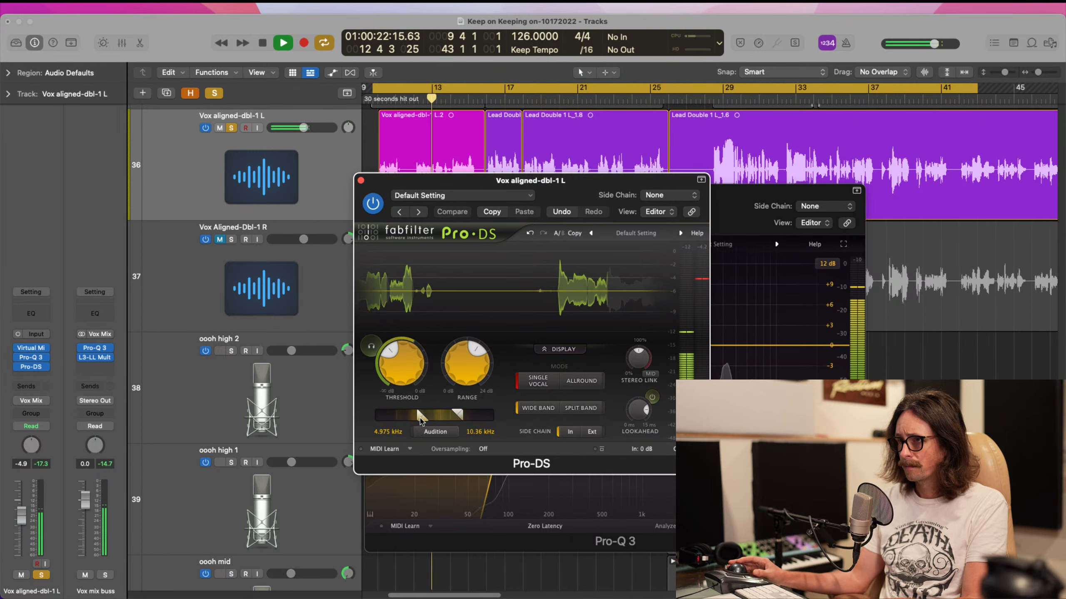
drag(422, 415, 453, 415)
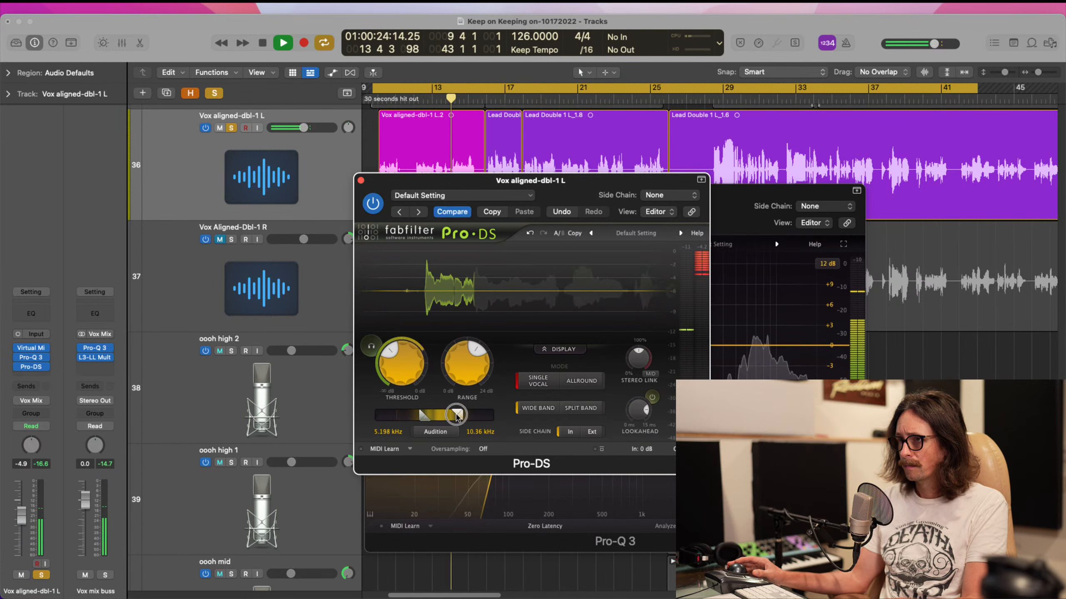
click(533, 246)
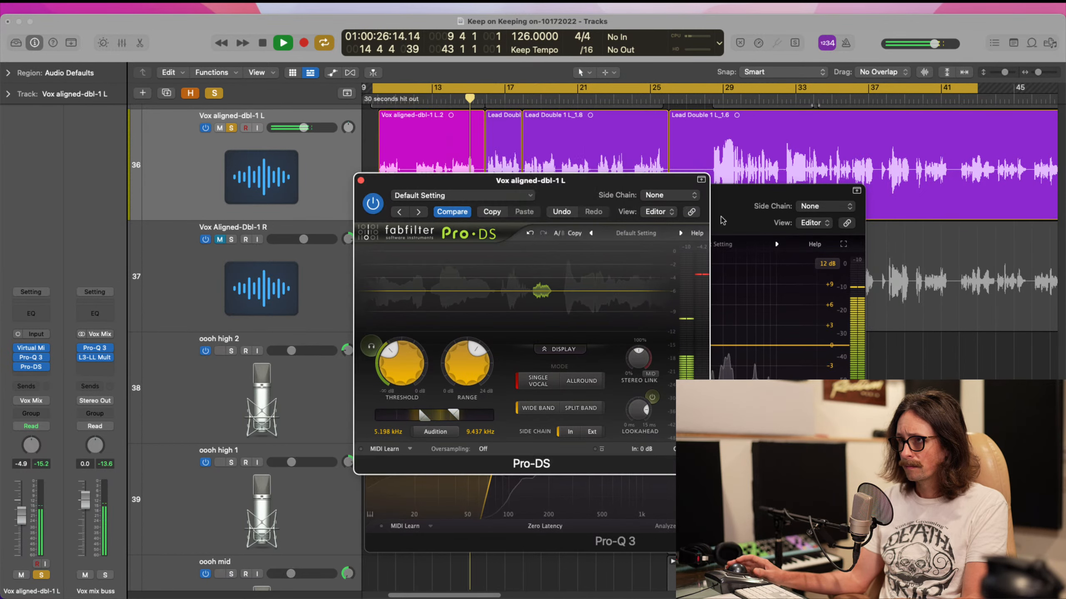
key(space)
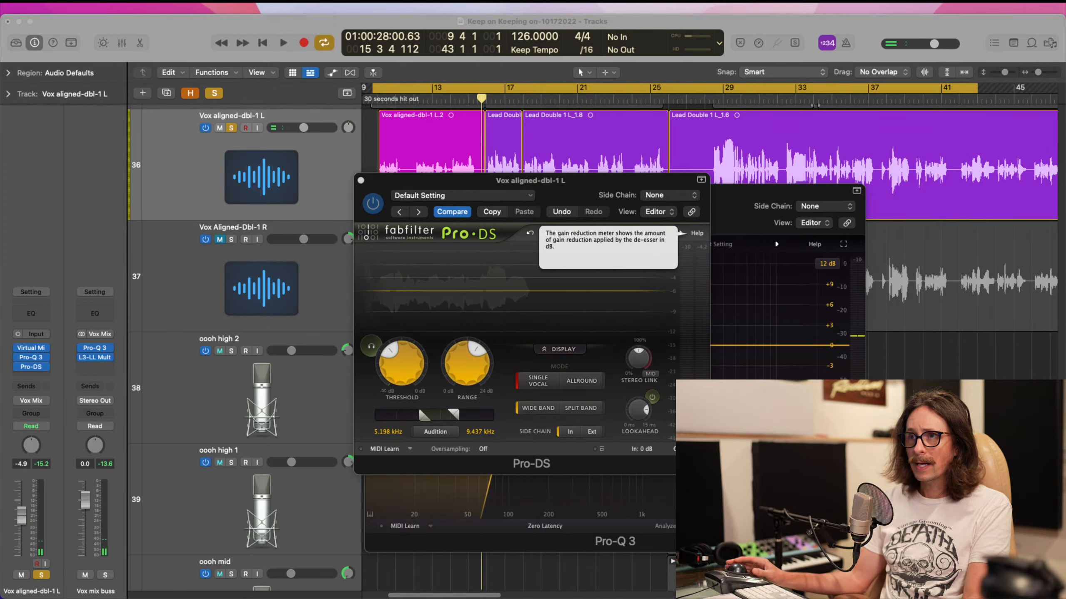
- Set the I/O buffer size to 1024 samples in the audio preferences, and close the preferences and open plug-in windows
click(42, 6)
mouse_move(66, 42)
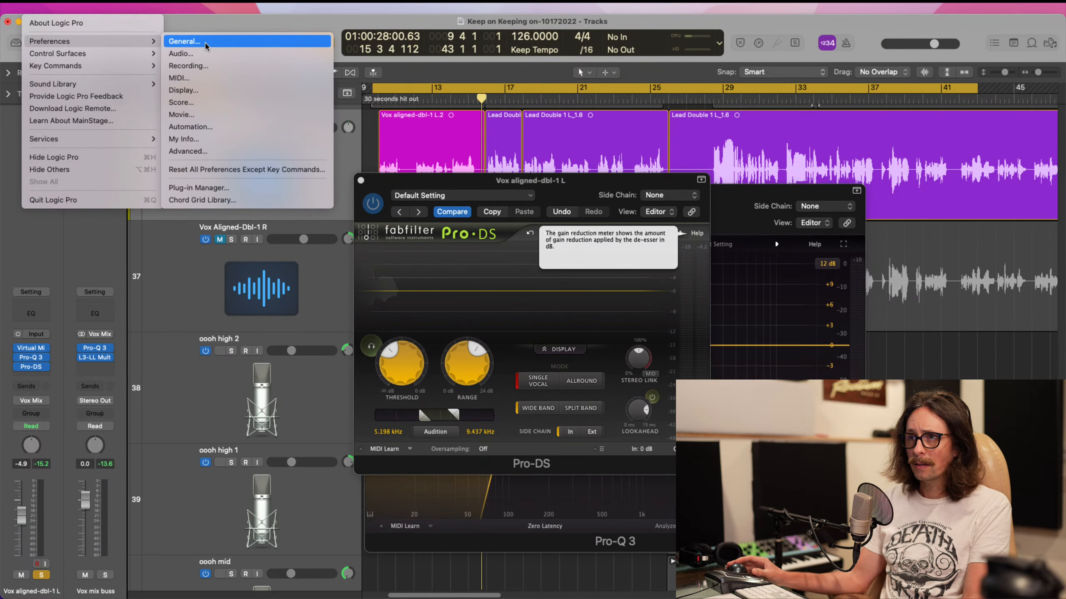
click(197, 53)
click(545, 283)
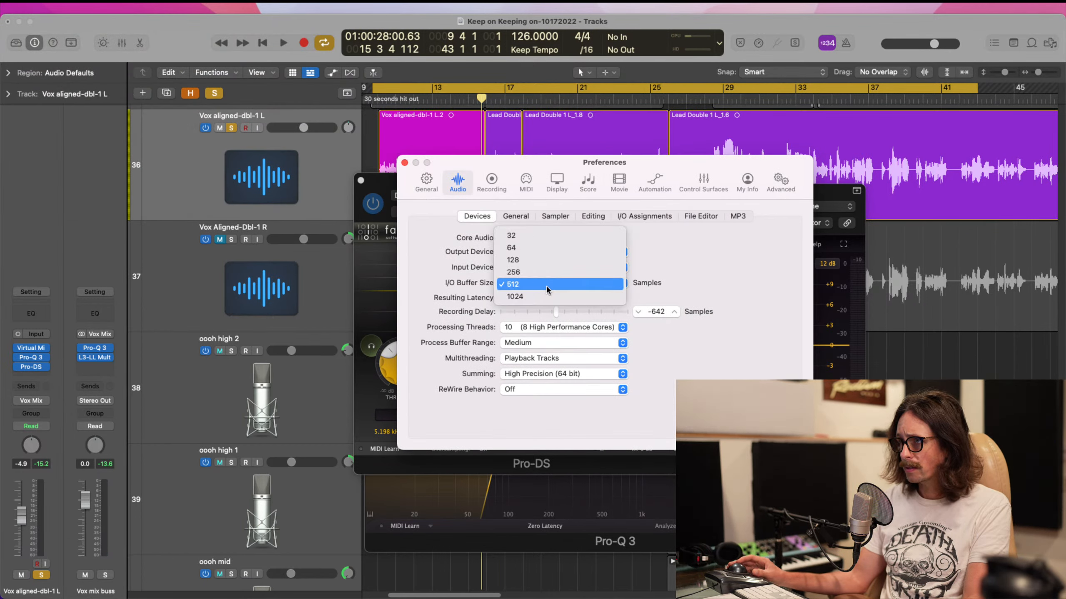
click(543, 297)
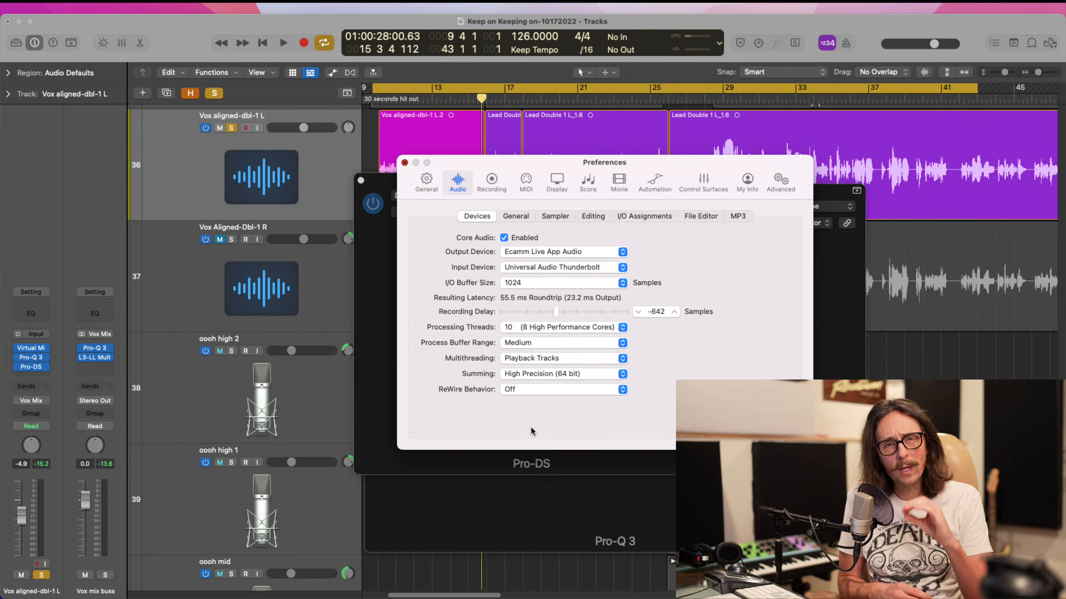
key(super+w)
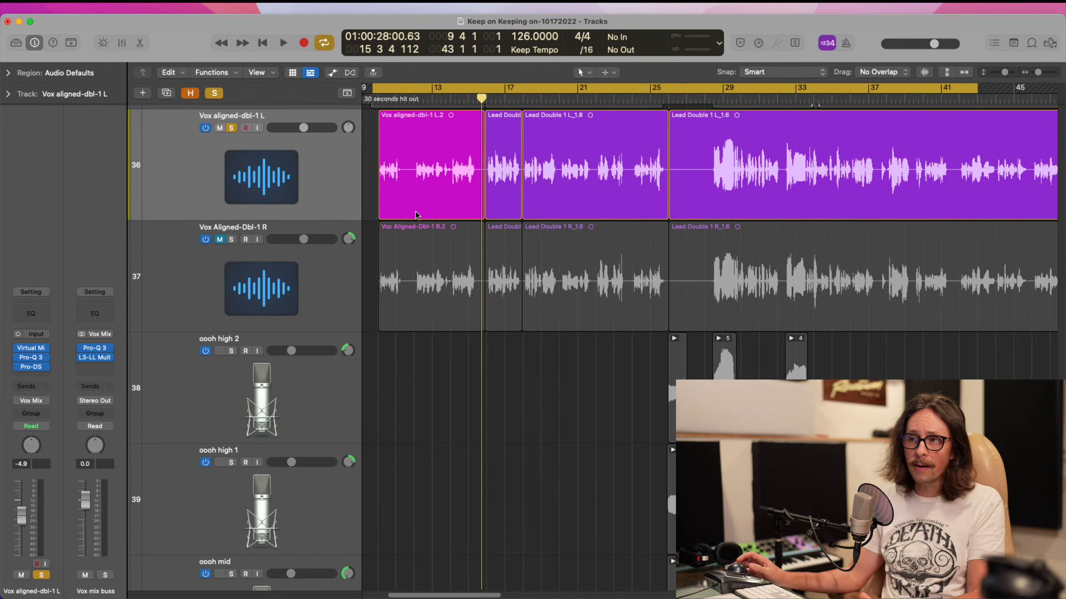
- Insert the ValhallaRoom reverb after the Pro-DS on the Vox aligned-dbl-1 L track
scroll(415, 215, down, 2)
scroll(416, 215, up, 5)
scroll(430, 238, down, 2)
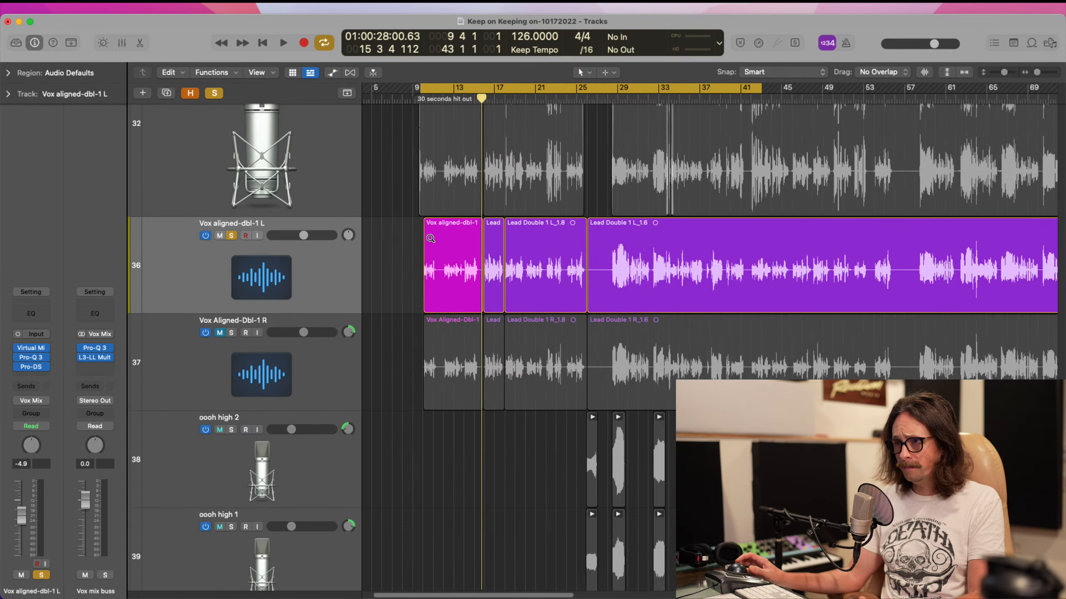
scroll(431, 238, down, 2)
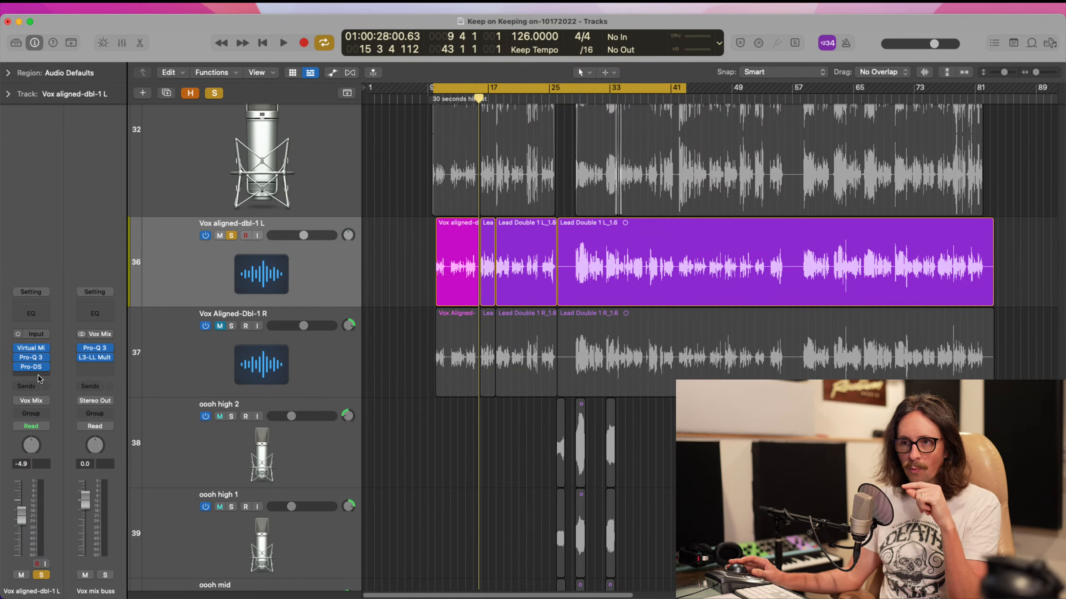
click(41, 378)
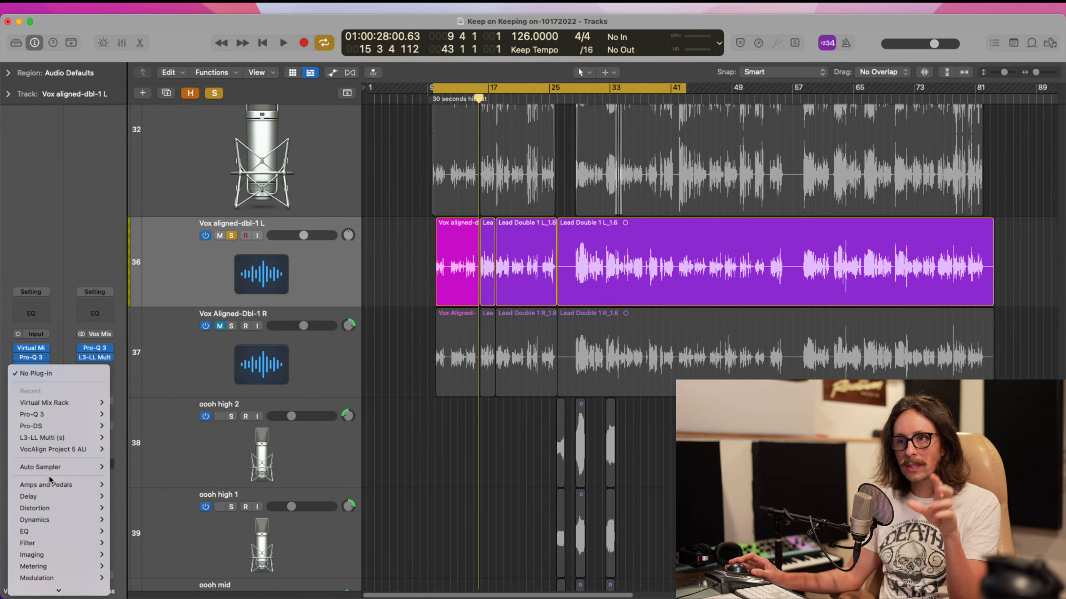
scroll(63, 563, down, 4)
mouse_move(69, 579)
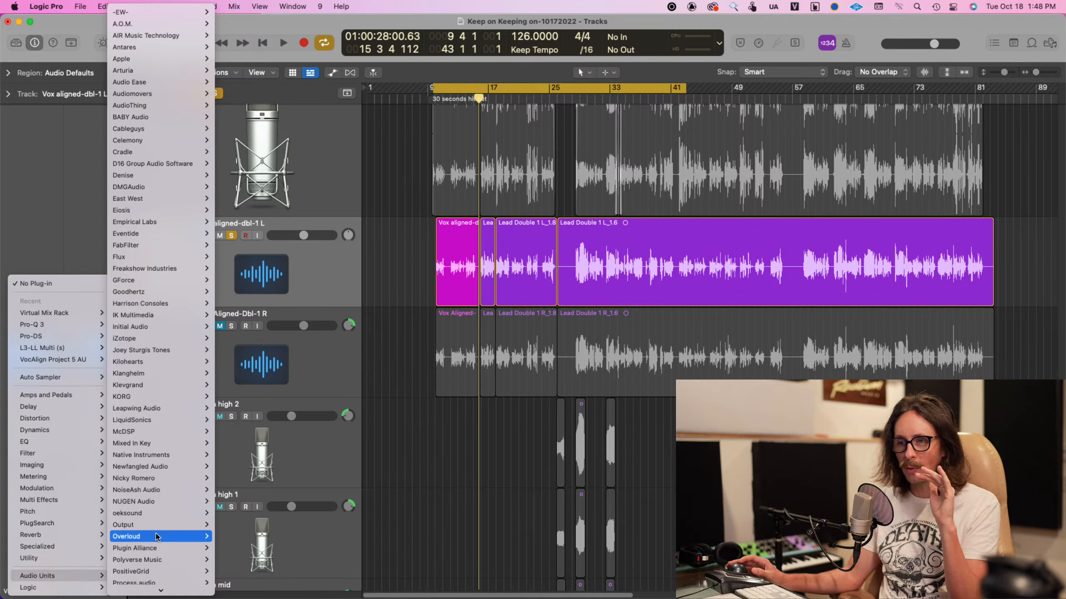
scroll(154, 582, down, 10)
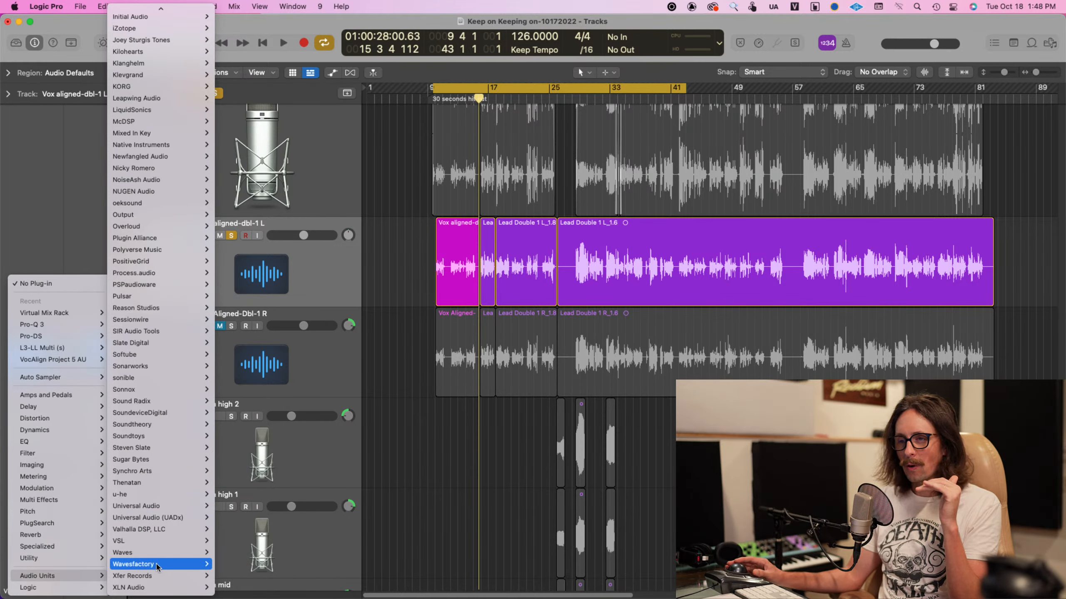
mouse_move(180, 530)
mouse_move(274, 532)
click(325, 529)
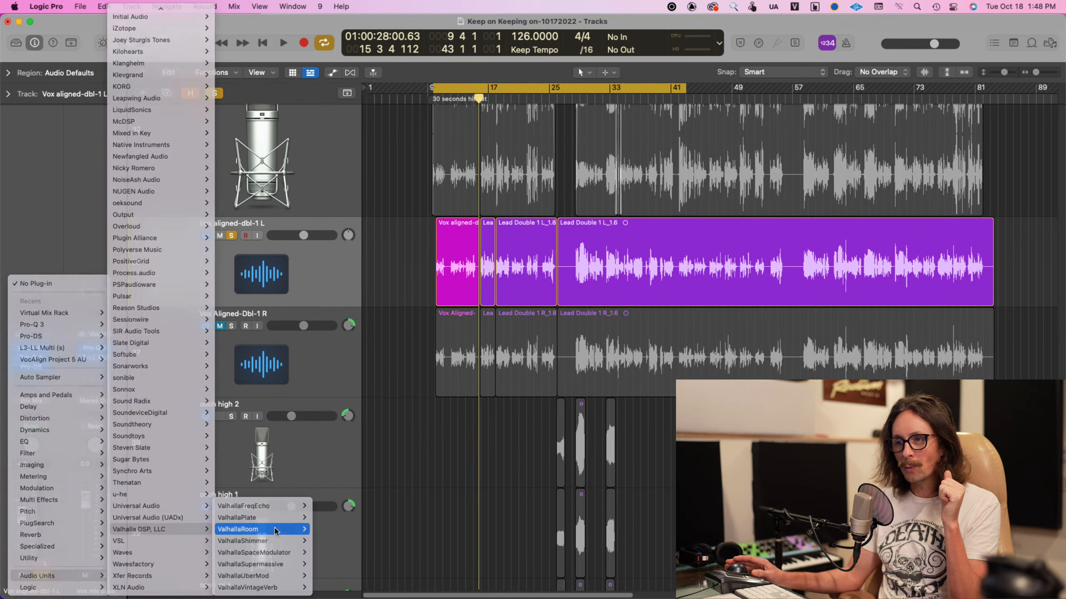
- Set the reverb's mix to 18.1%, predelay to 32.7 ms, decay to 1.08 s, high cut to 7160 Hz and bass multiplier to 0.90
drag(404, 292, 426, 368)
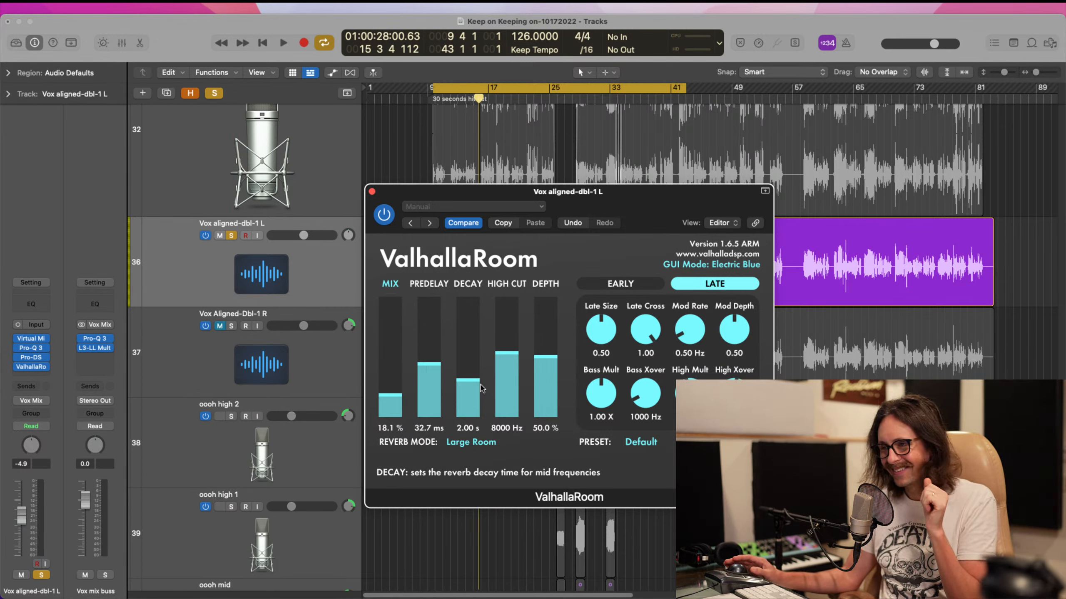
drag(471, 388, 467, 390)
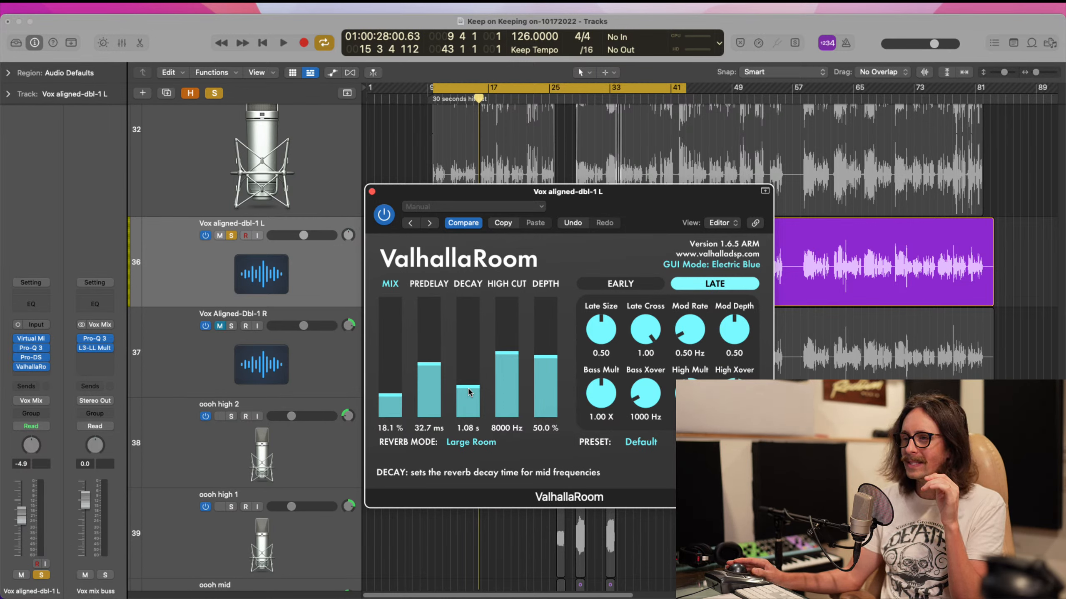
drag(504, 359, 506, 363)
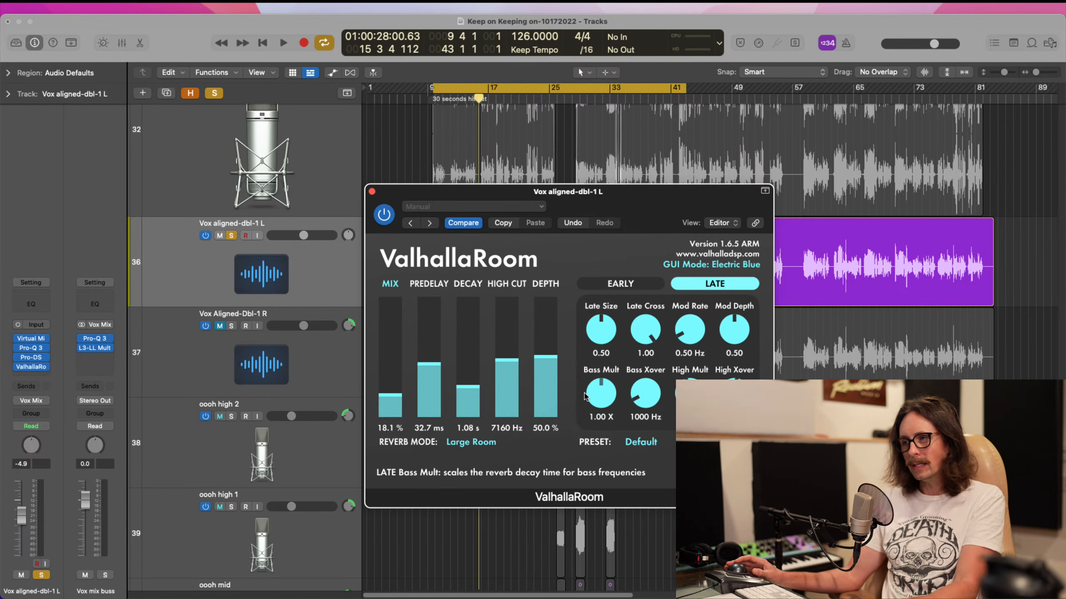
drag(601, 397, 628, 306)
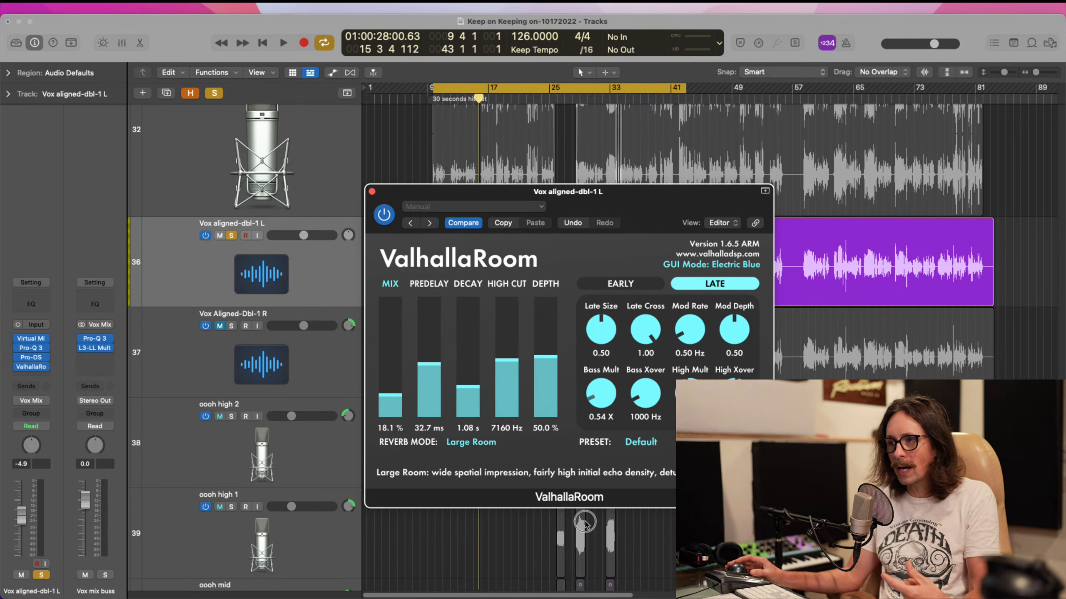
drag(604, 397, 582, 482)
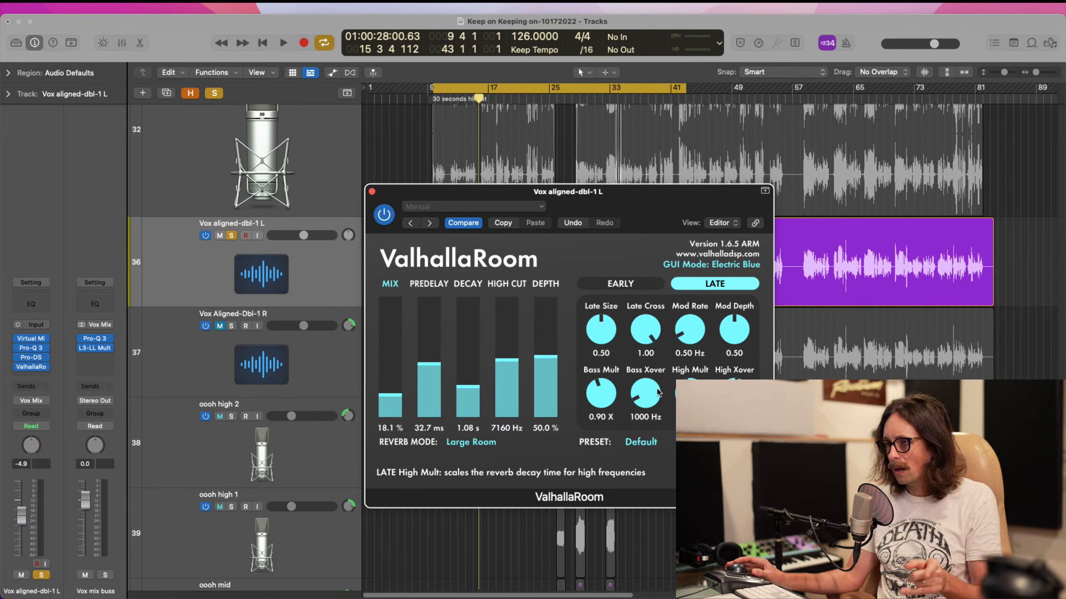
- Set the reverb's bass multiplier to 0.78, bass crossover to 890 Hz and decay to 0.90 s, comparing with bypass during playback
drag(591, 398, 656, 401)
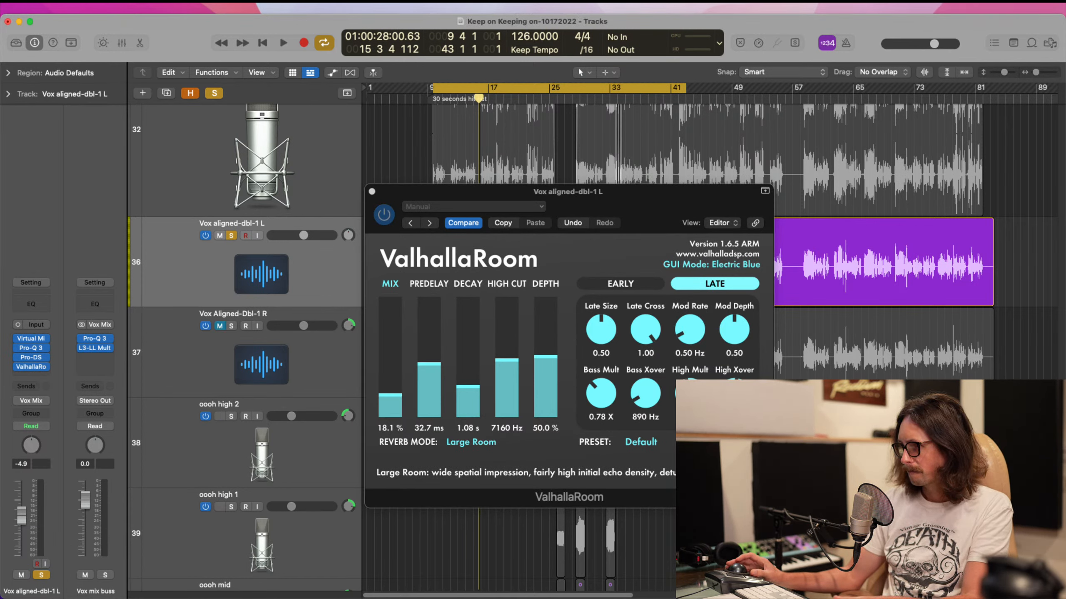
key(space)
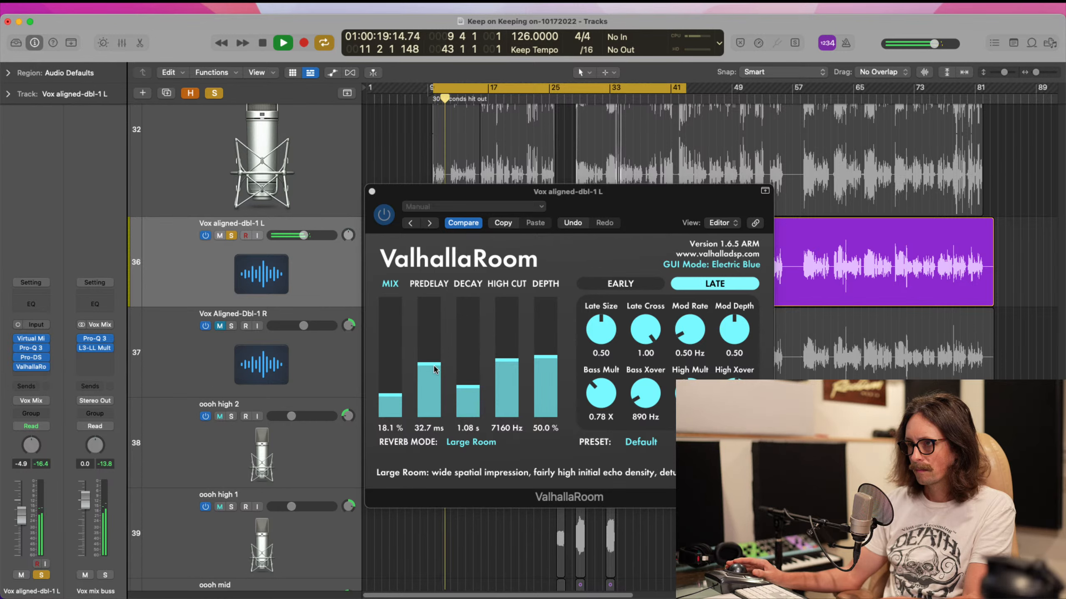
drag(462, 384, 464, 393)
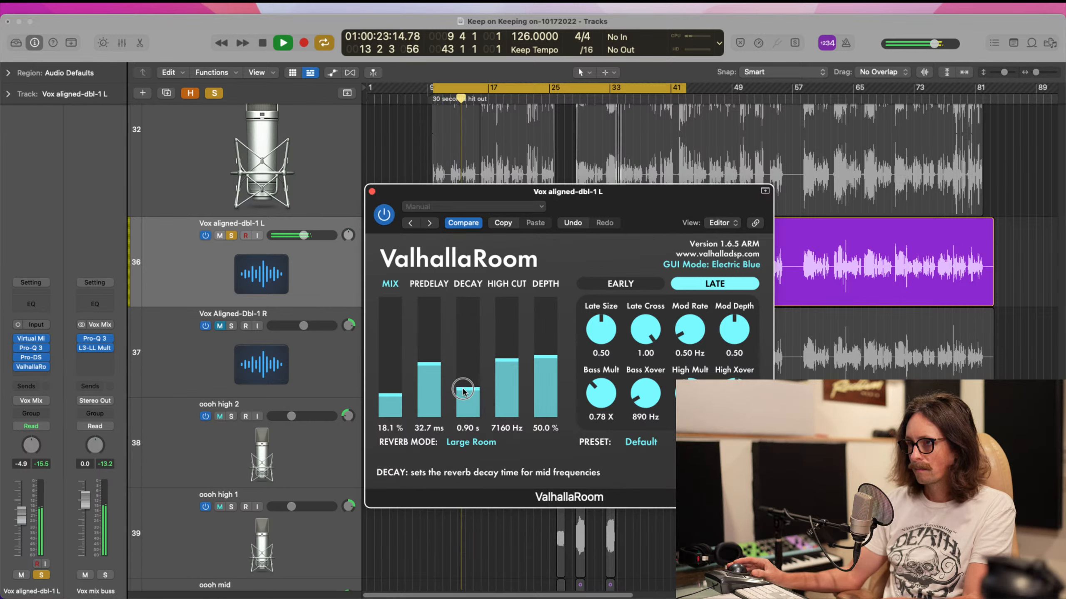
click(384, 214)
click(388, 216)
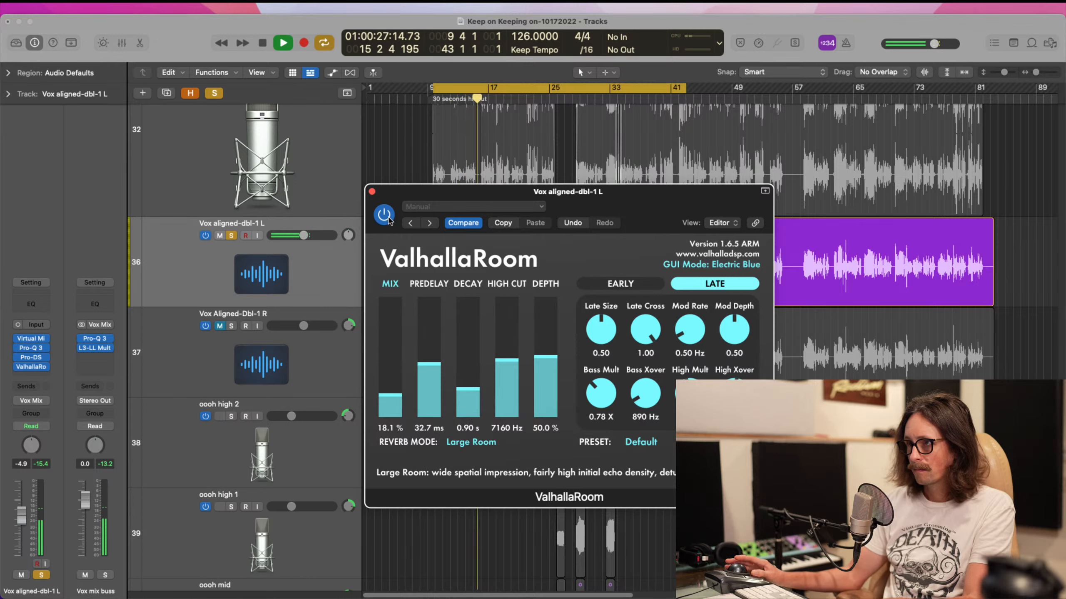
- While replaying the section, set the reverb's mix to 20.5% and predelay to 26.0 ms, and stop playback
mouse_move(392, 406)
mouse_down()
mouse_move(393, 381)
mouse_move(393, 394)
mouse_up()
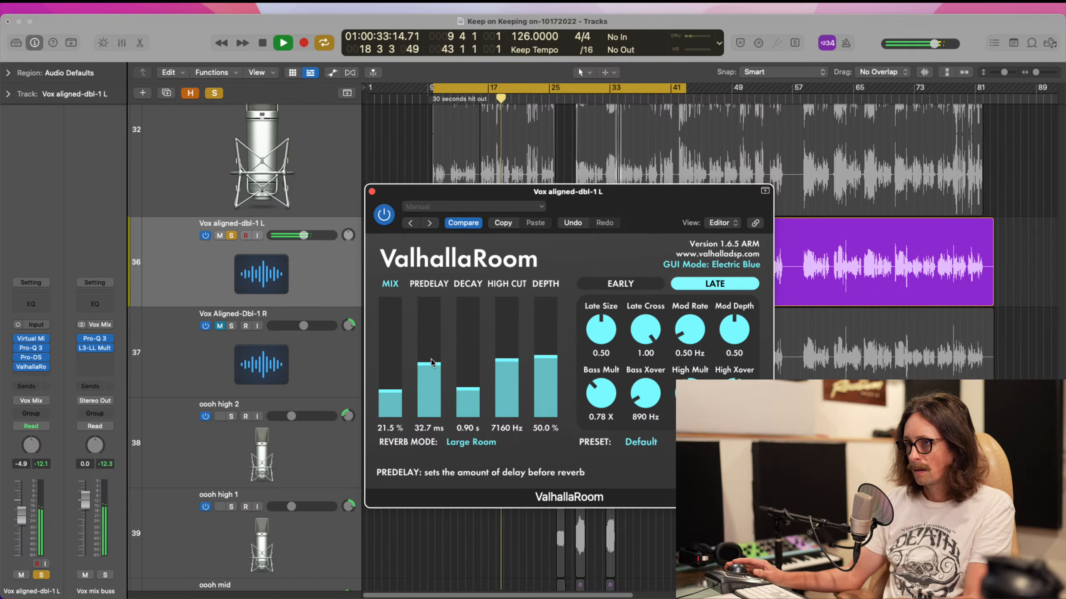
drag(428, 363, 429, 366)
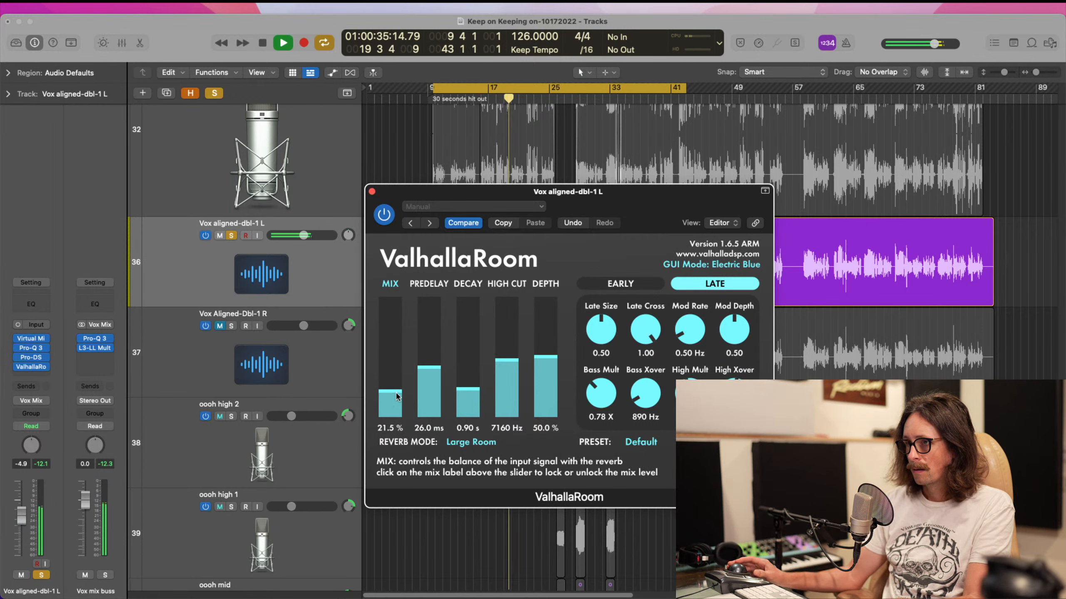
key(space)
key(space)
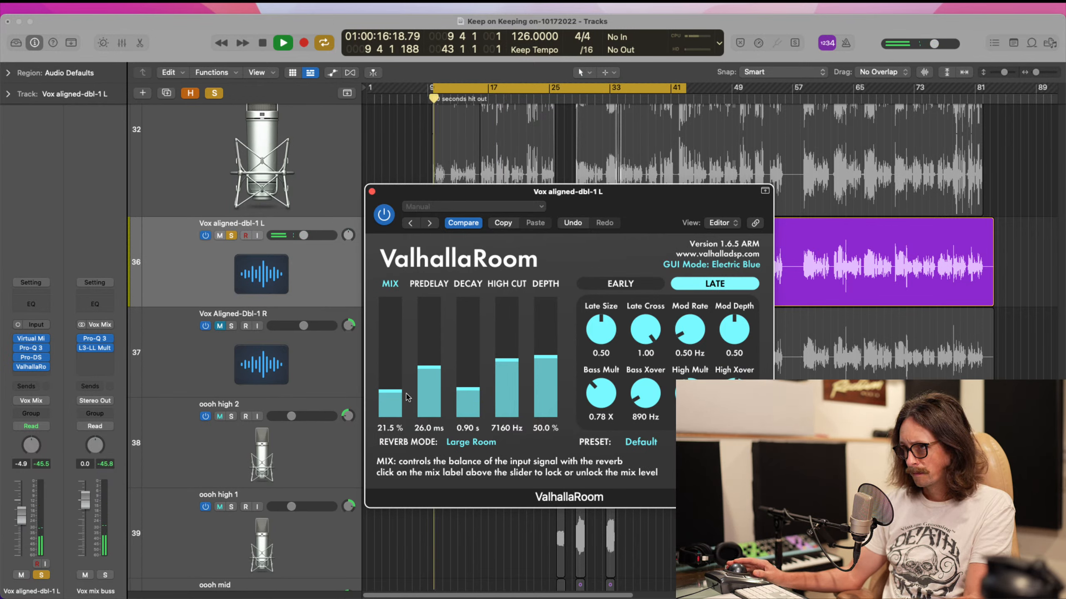
click(394, 393)
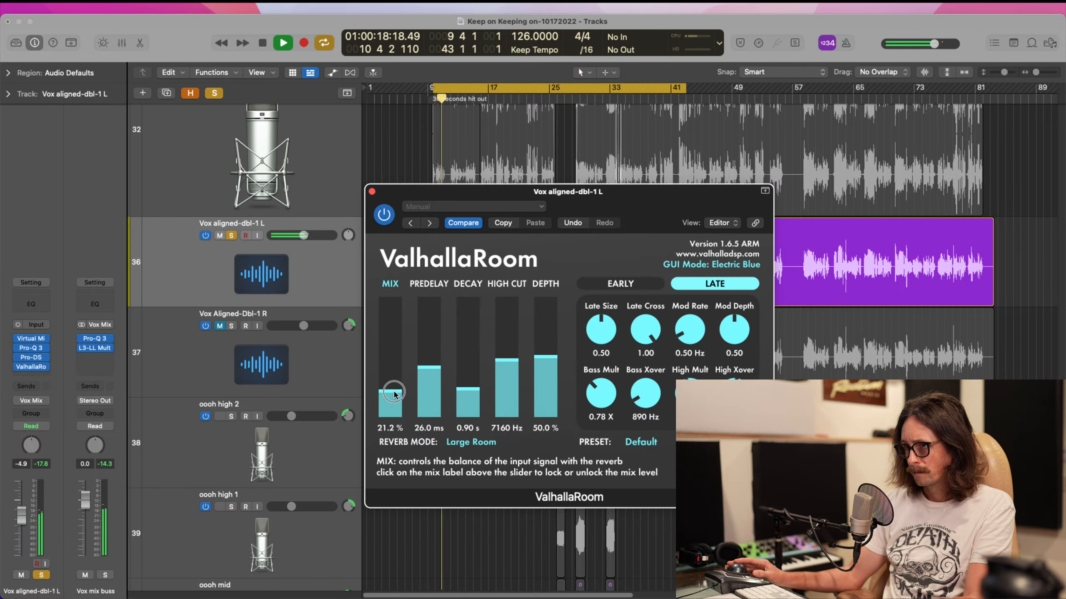
drag(394, 394, 395, 395)
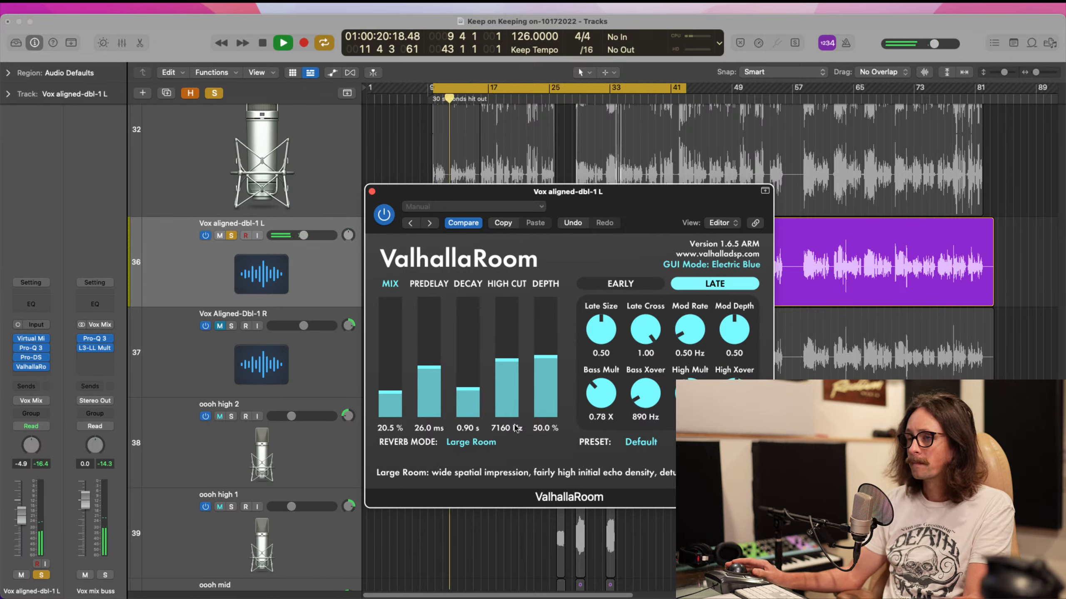
key(space)
- Change the ValhallaRoom reverb mode to Large Chamber
click(470, 443)
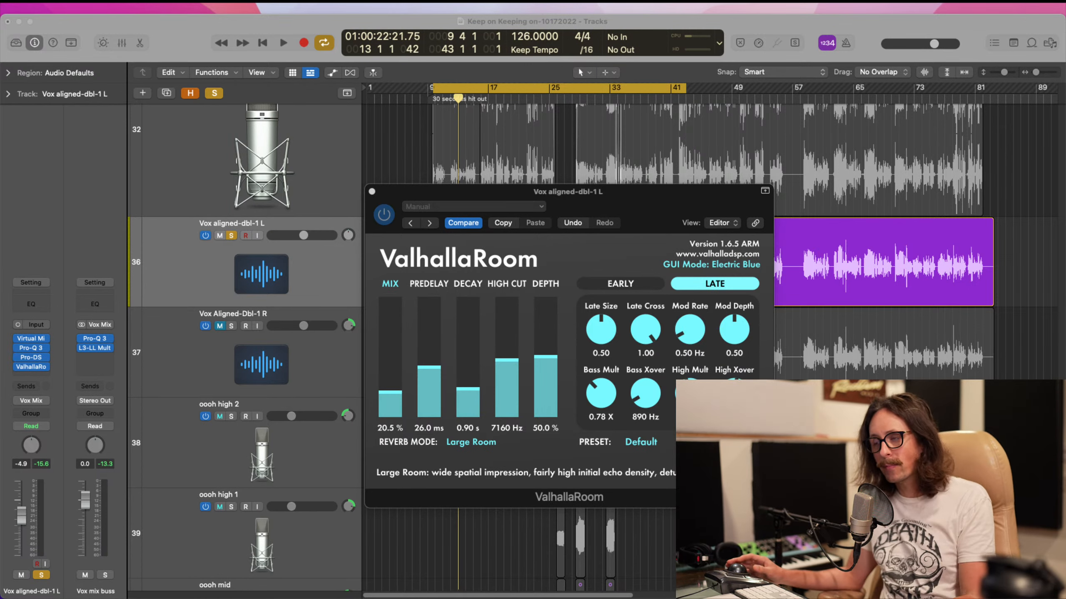
click(422, 488)
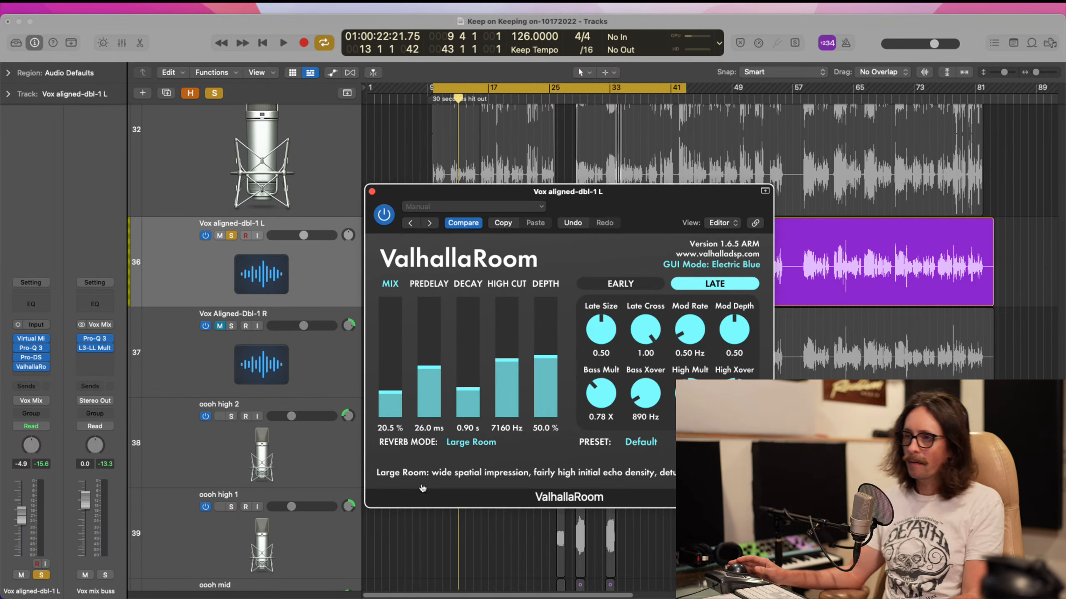
click(464, 448)
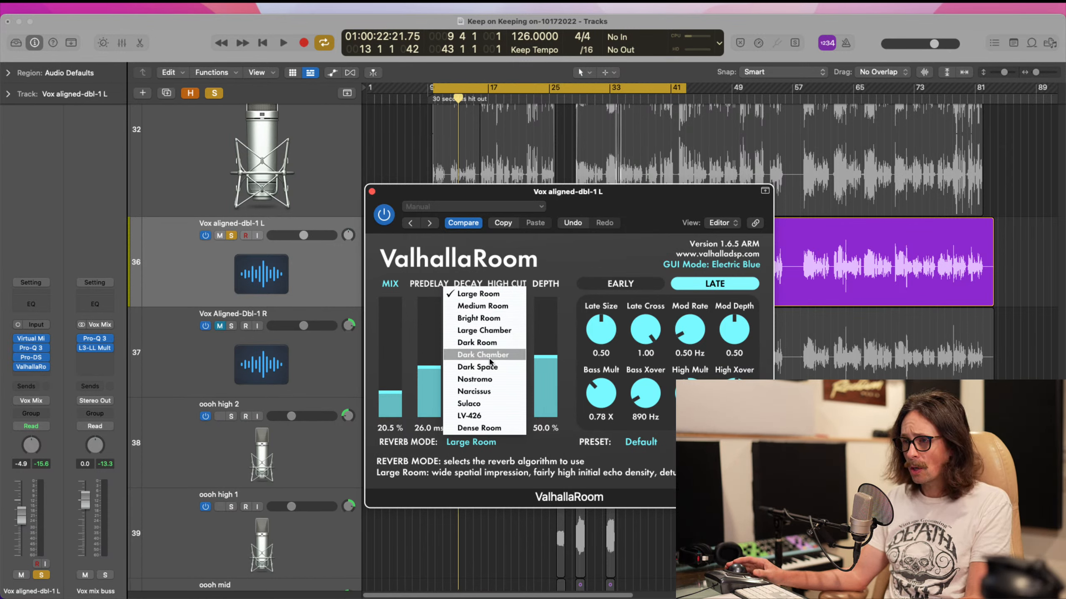
click(497, 336)
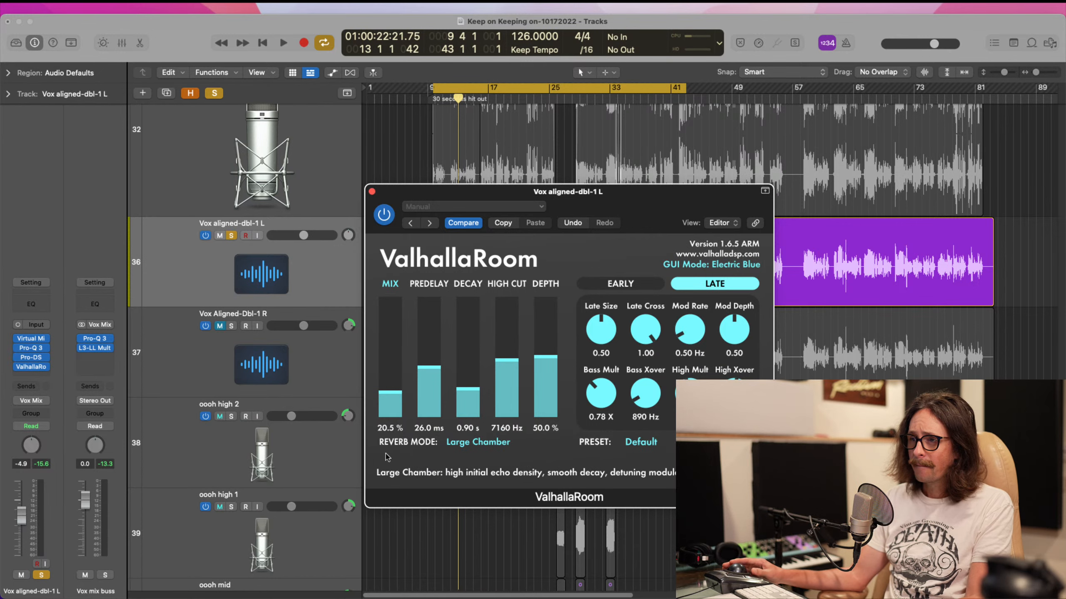
click(477, 442)
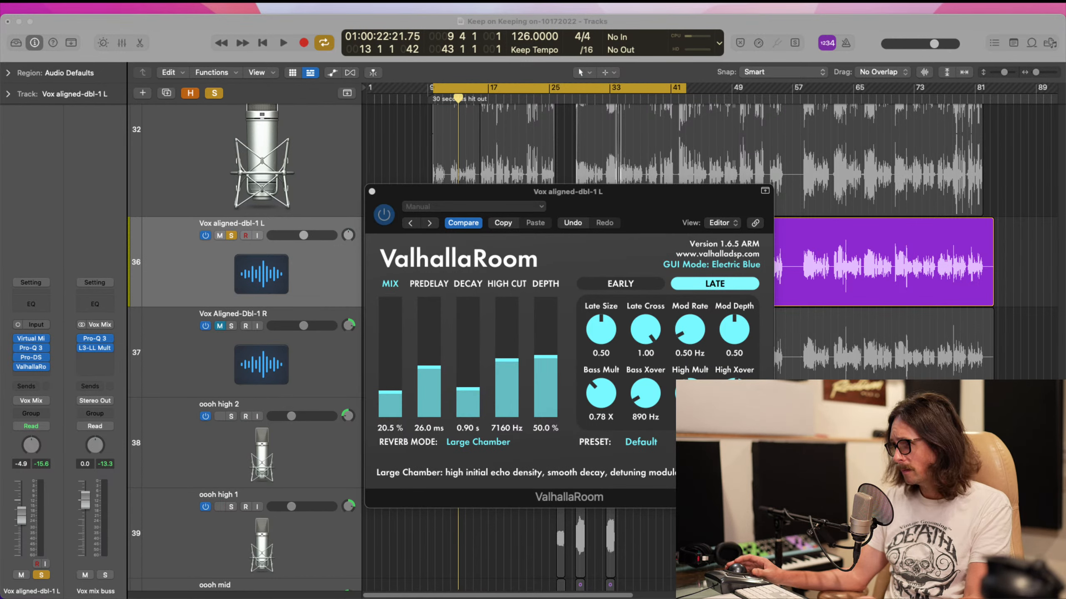
click(405, 404)
- During playback, set the reverb's mix to 31.6%, bass multiplier to 0.68, bass crossover to 730 Hz and decay to 1.20 s, then stop
key(space)
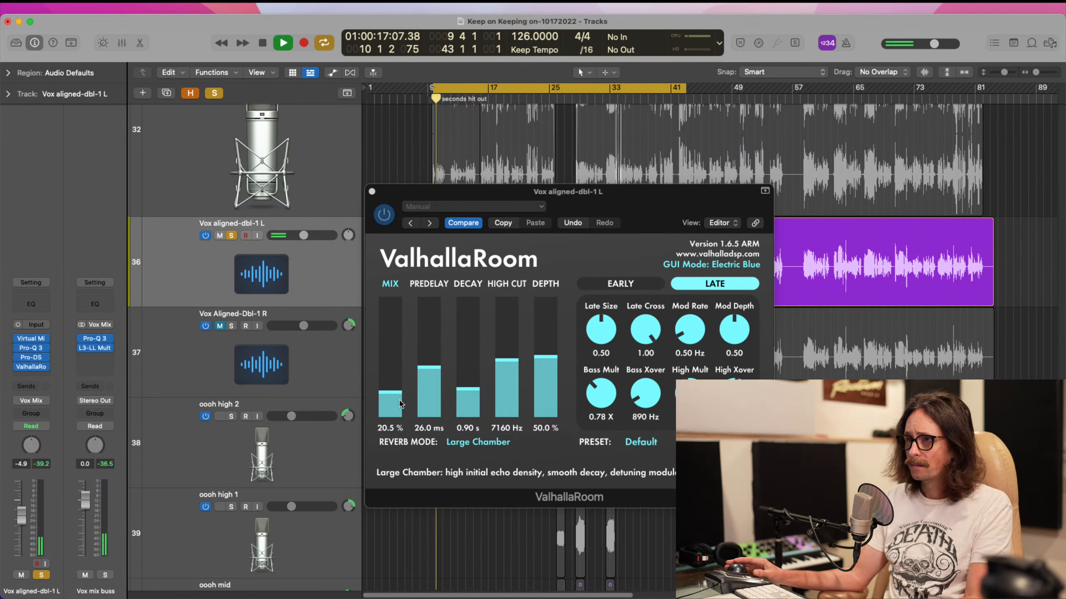
mouse_move(393, 399)
mouse_down()
mouse_move(398, 364)
mouse_move(397, 380)
mouse_up()
mouse_move(604, 398)
mouse_down()
mouse_move(643, 400)
mouse_move(595, 395)
mouse_up()
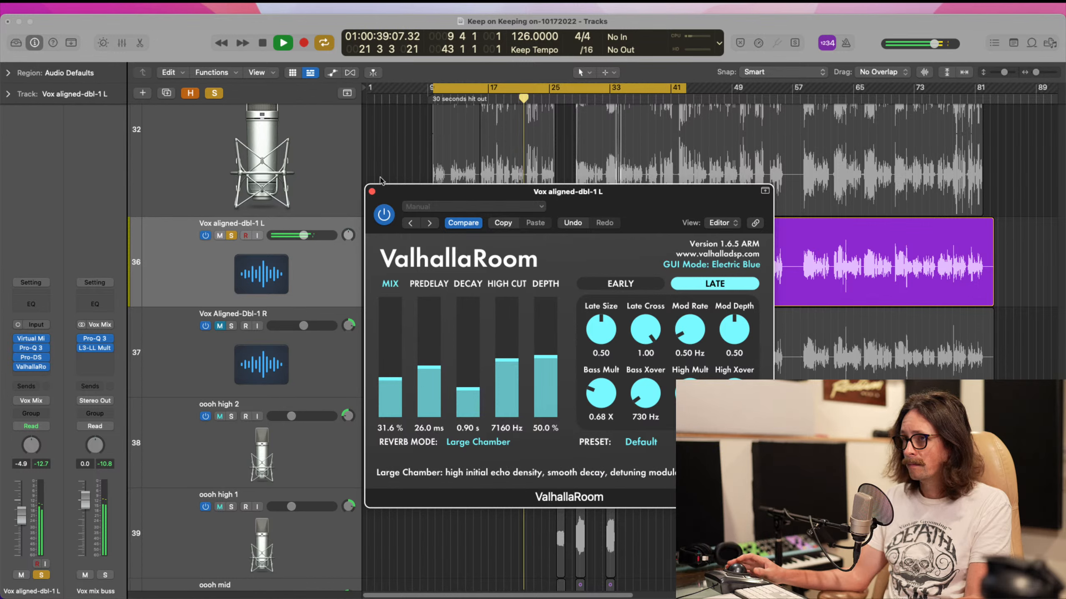
mouse_move(478, 392)
mouse_down()
mouse_move(472, 319)
mouse_move(471, 386)
mouse_up()
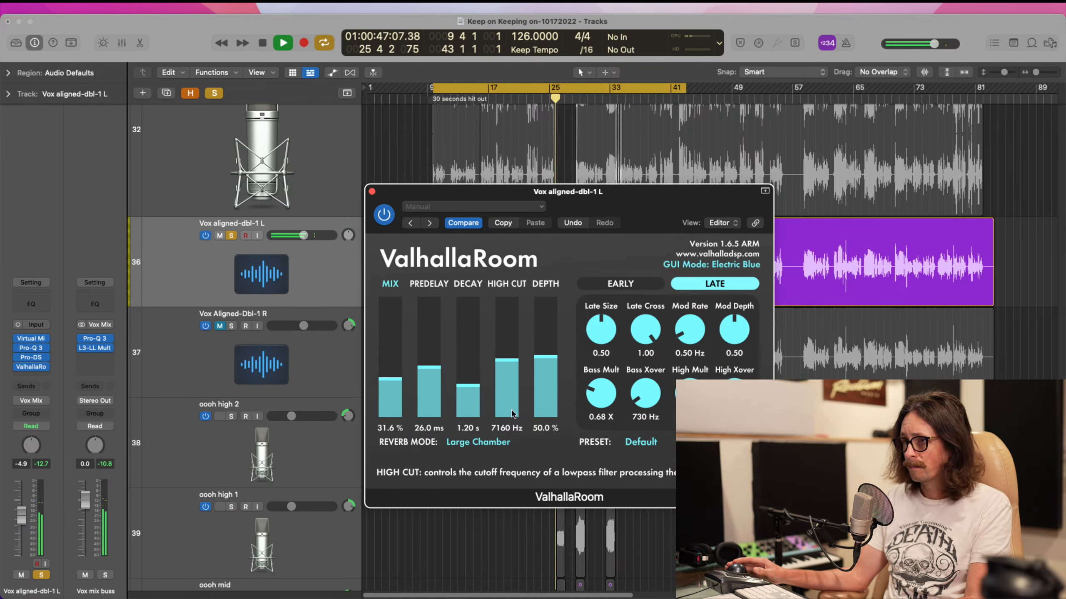
key(space)
click(478, 443)
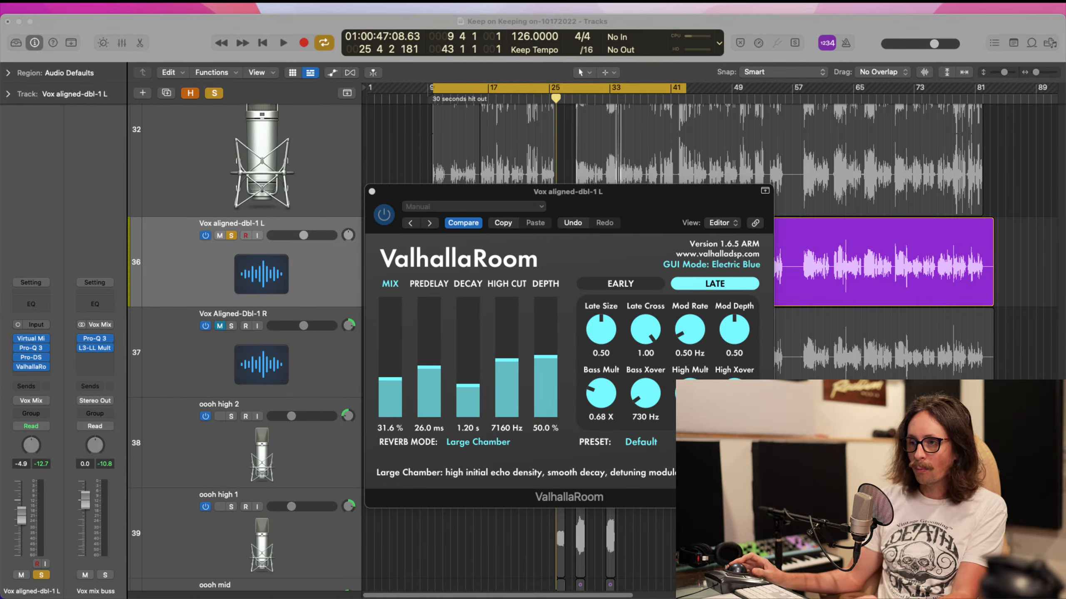
- Copy the Virtual Mix Rack, Pro-Q 3, Pro-DS and ValhallaRoom inserts from the left double to the Vox Aligned-Dbl-1 R track
key(x)
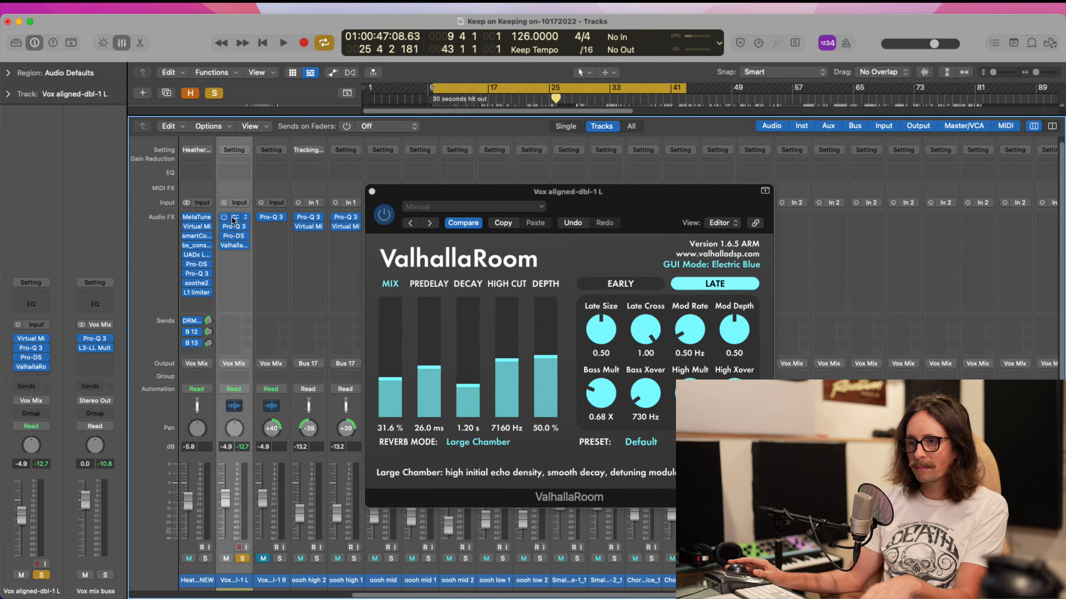
drag(233, 217, 271, 228)
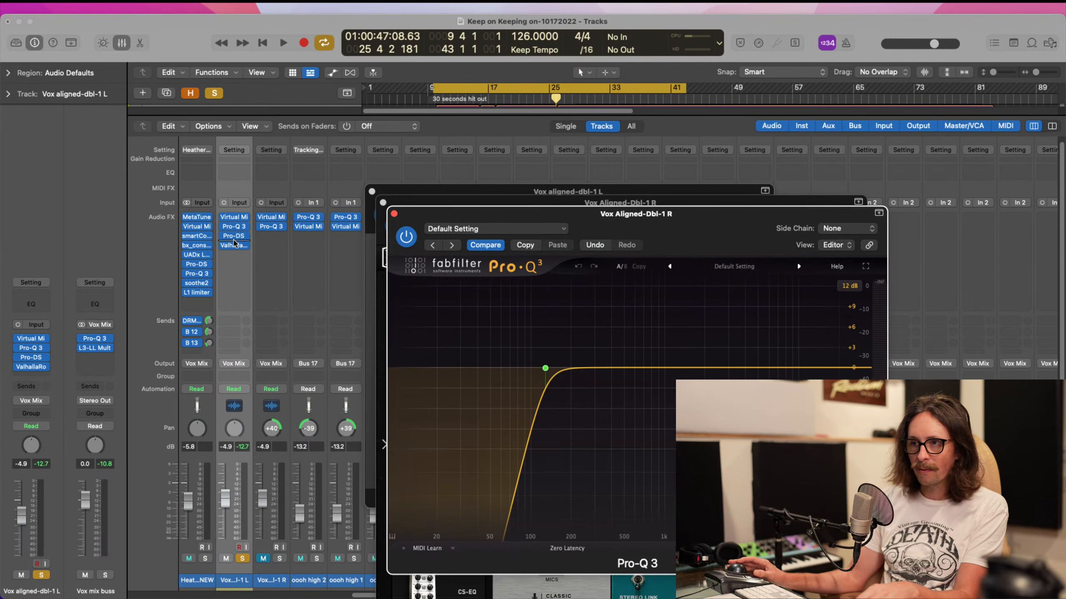
drag(234, 236, 272, 246)
key(x)
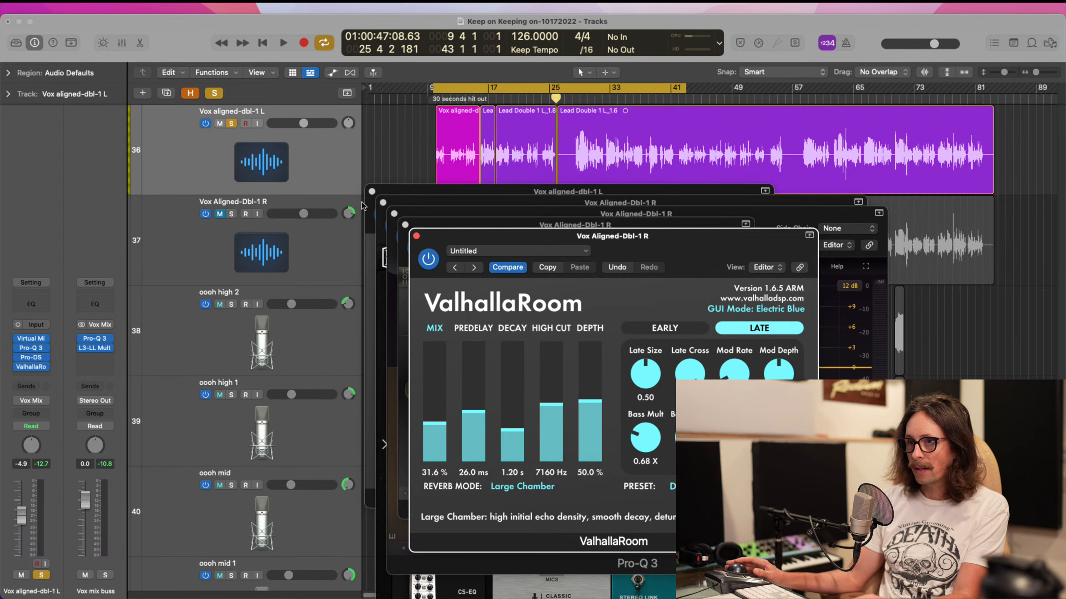
- Close all open plug-in windows of the left and right vocal doubles
click(416, 237)
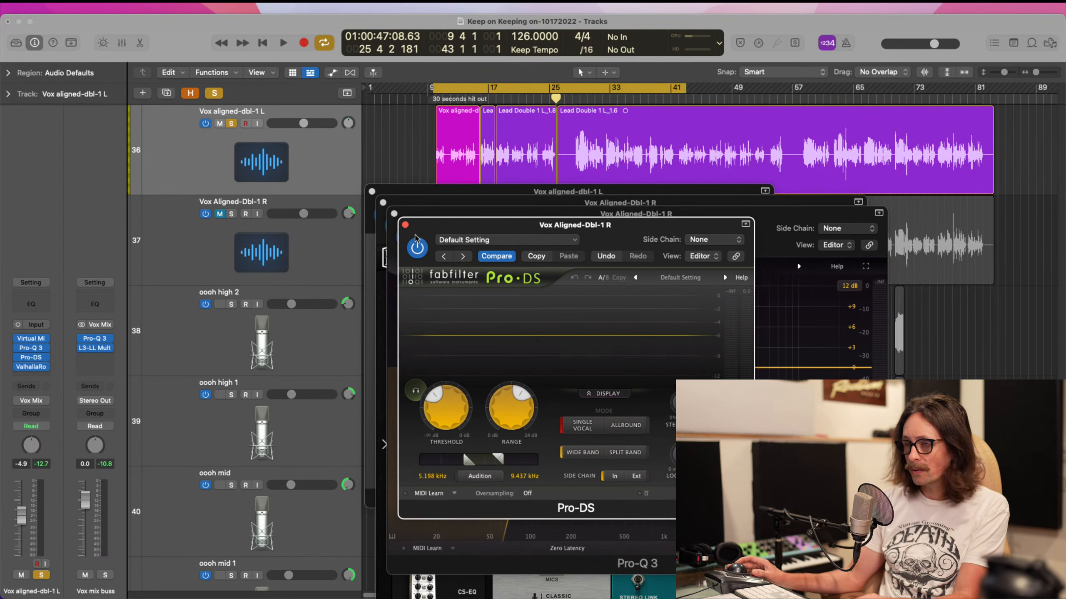
click(406, 225)
click(394, 213)
click(383, 202)
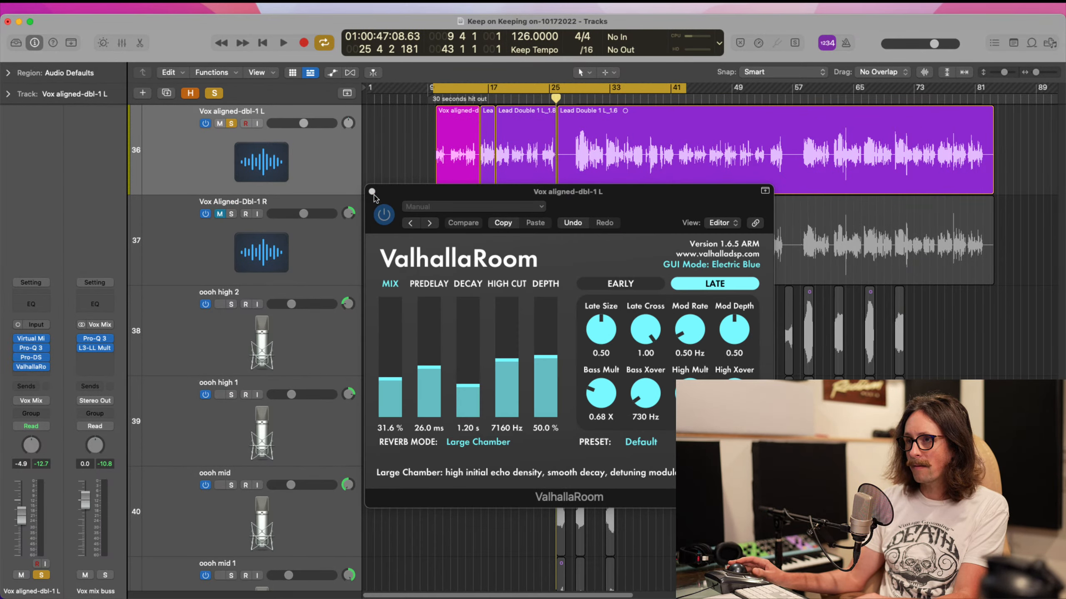
click(372, 191)
- Pan the Vox aligned-dbl-1 L track to -40, and solo the right double and the lead vocal as well
scroll(504, 289, up, 5)
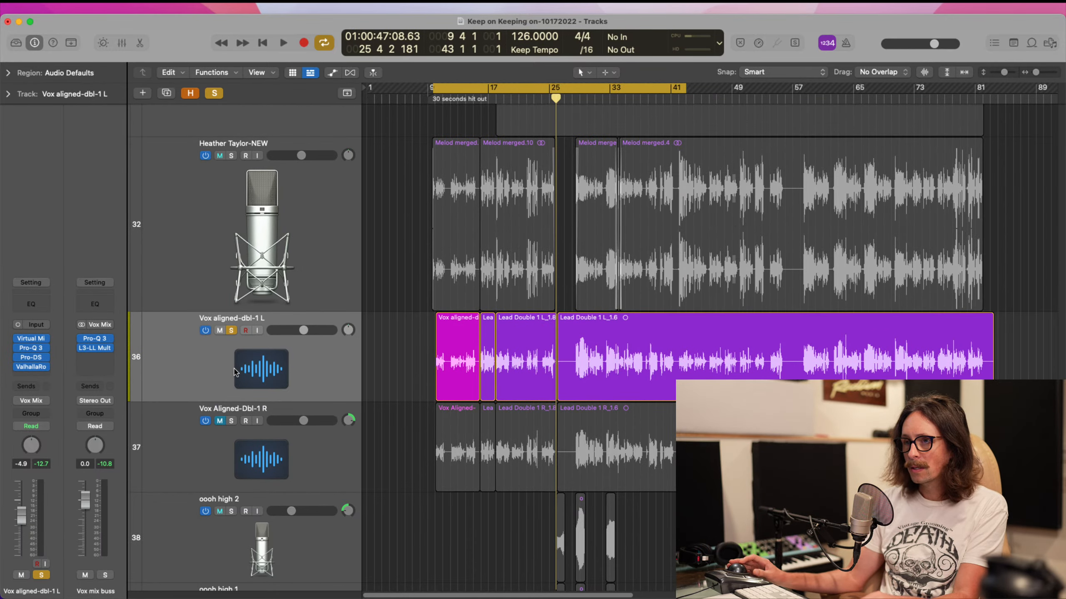
click(246, 456)
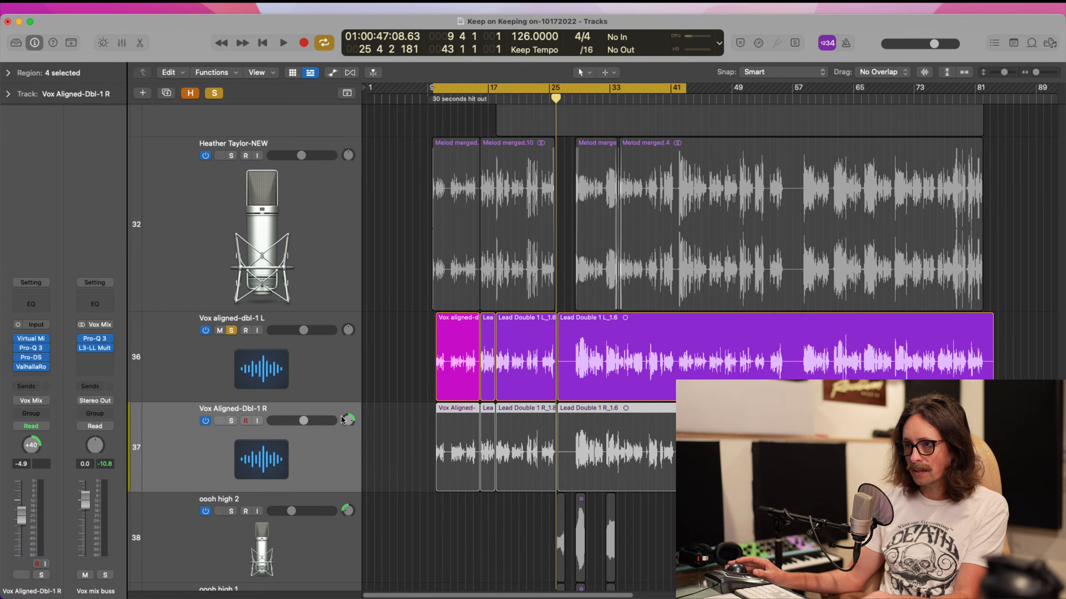
drag(348, 332, 344, 352)
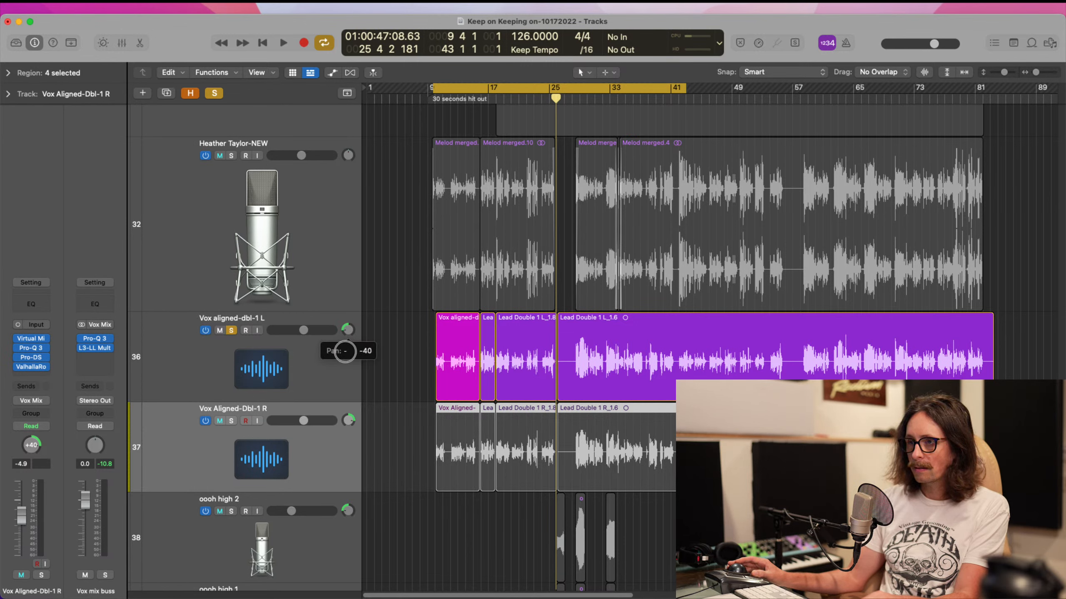
click(231, 421)
scroll(339, 348, up, 3)
click(231, 267)
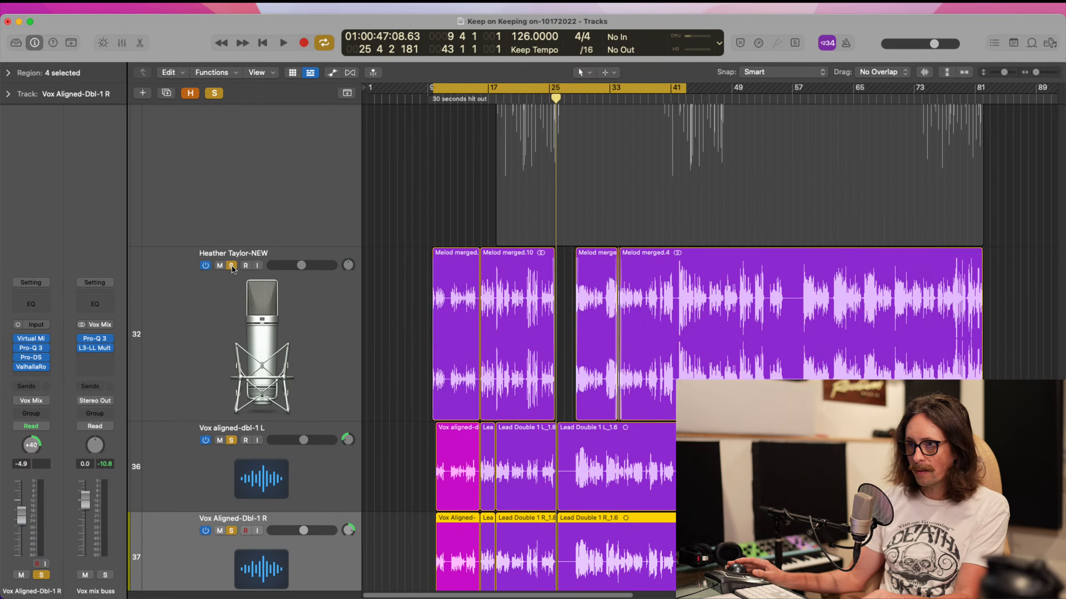
- With both double tracks selected during playback, lower their volume to -9.8 dB and turn off soloing to hear the full mix
scroll(428, 349, down, 10)
drag(614, 370, 359, 546)
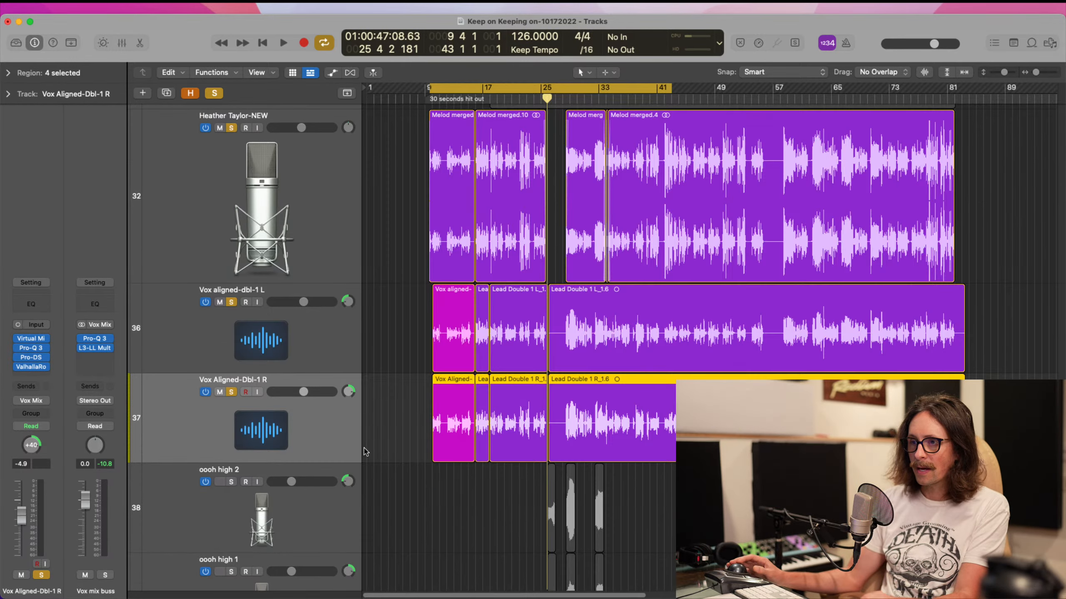
shift+click(287, 349)
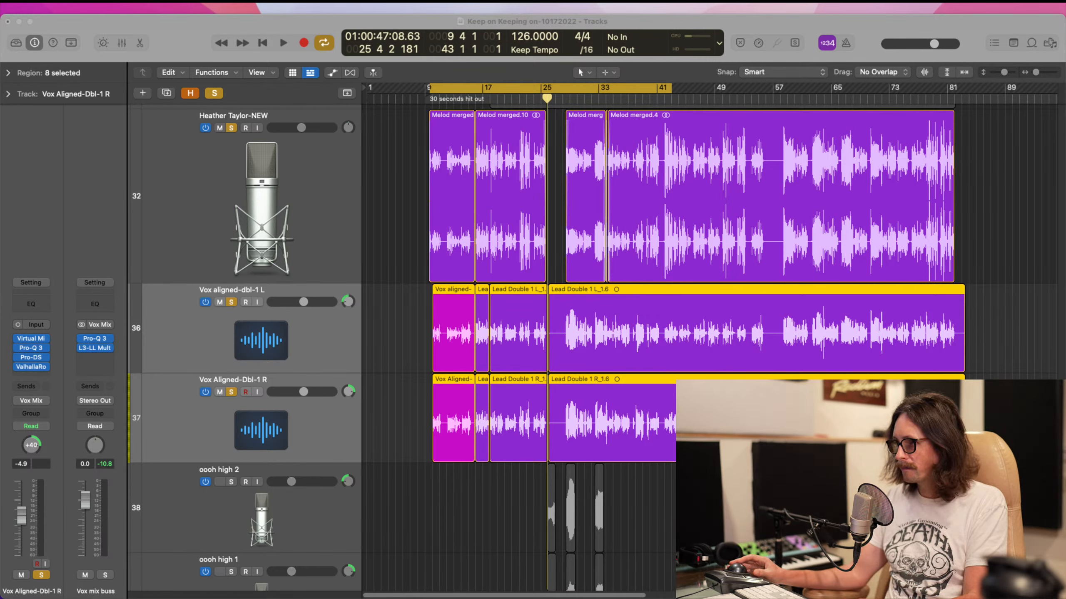
click(650, 529)
key(space)
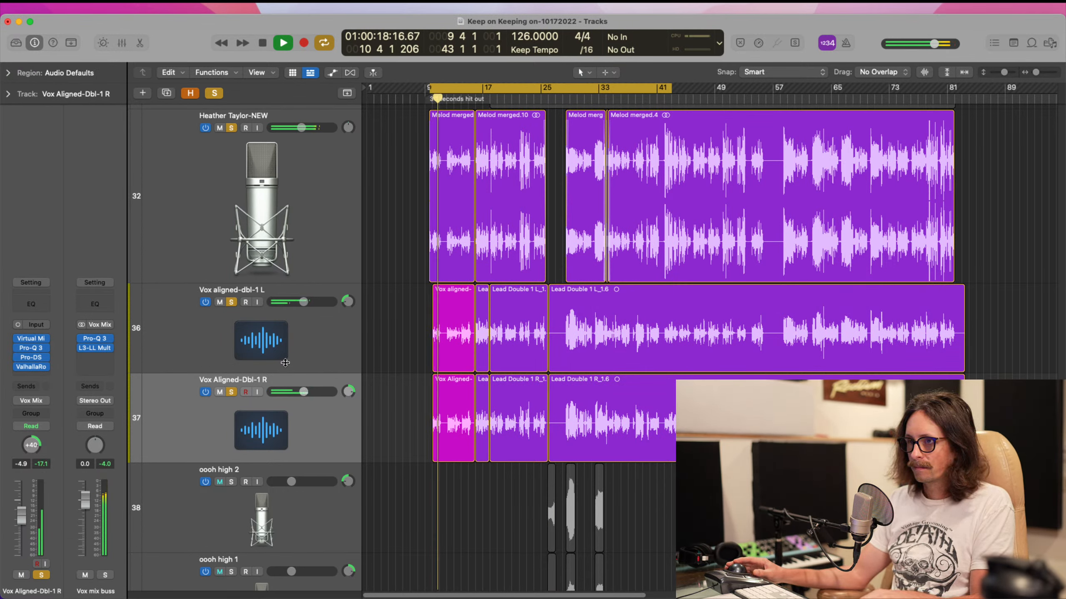
shift+click(307, 313)
drag(304, 302, 296, 323)
click(231, 302)
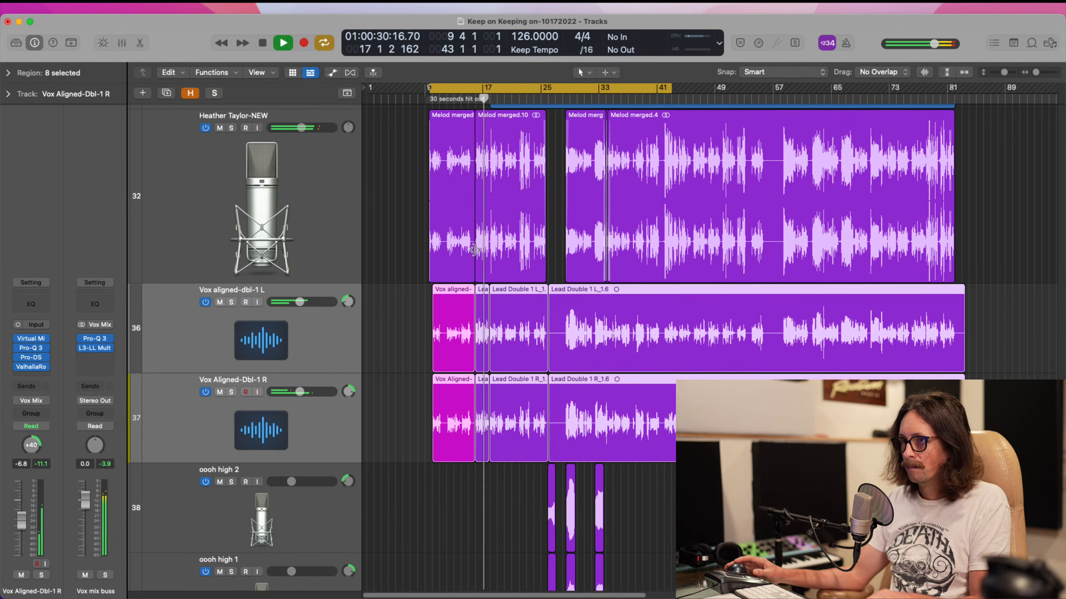
drag(305, 305, 288, 306)
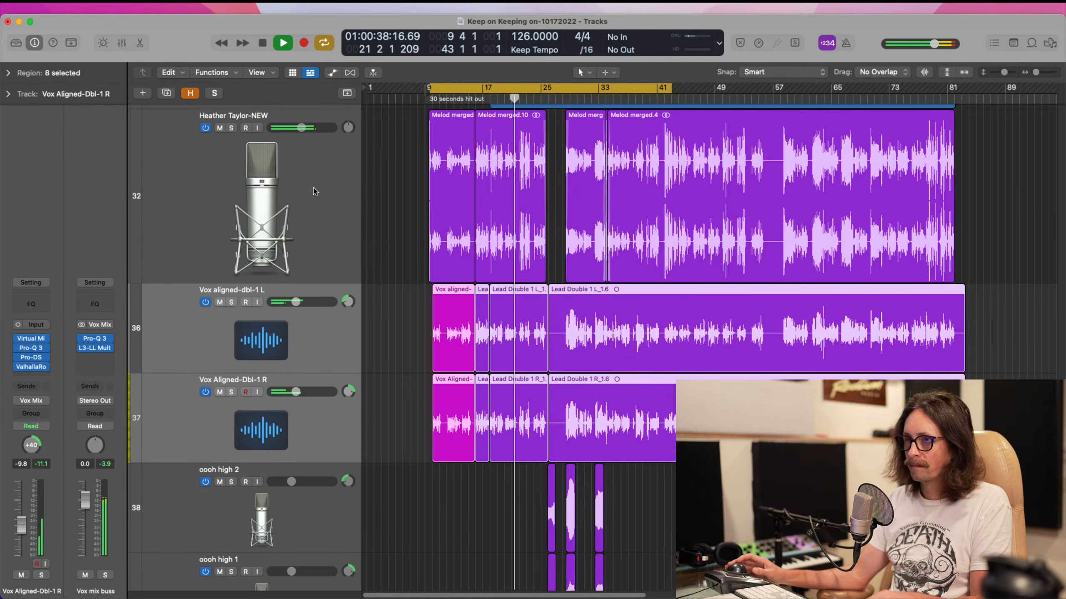
- During playback, set the lead vocal's volume to -6.4 dB and both vocal doubles' volume to -5.3 dB, and replay the section
click(315, 153)
drag(301, 127, 301, 128)
click(303, 336)
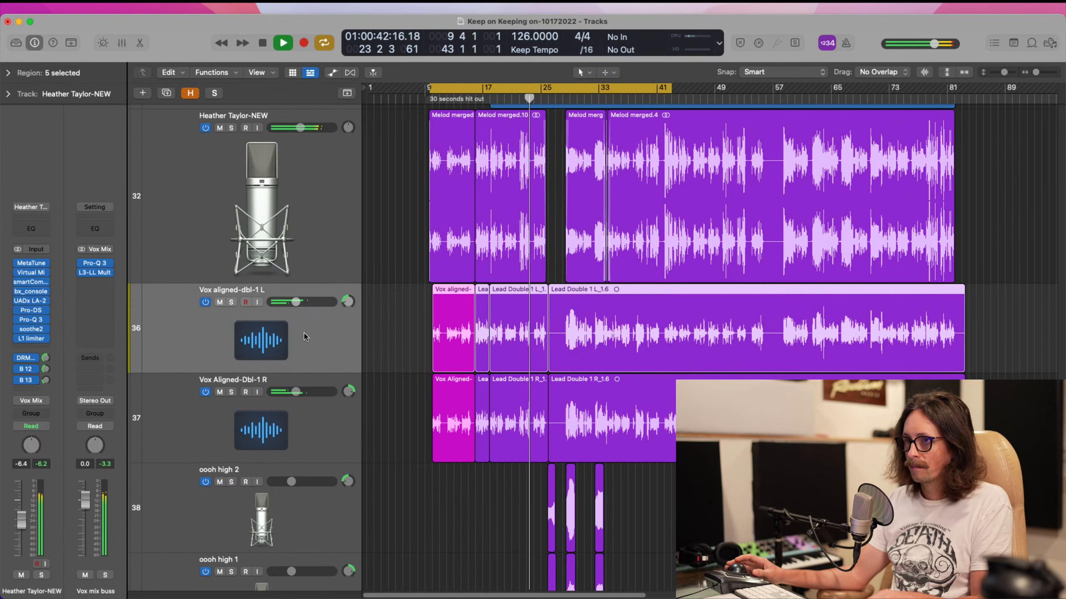
shift+click(297, 415)
mouse_move(296, 392)
mouse_down()
mouse_move(328, 385)
mouse_move(305, 397)
mouse_up()
click(570, 269)
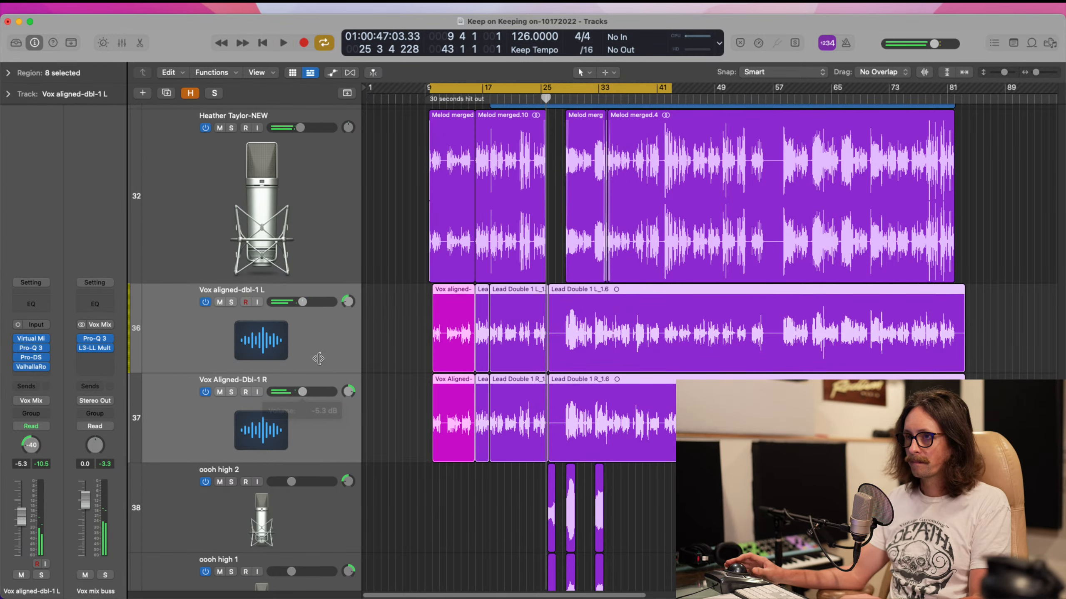
key(space)
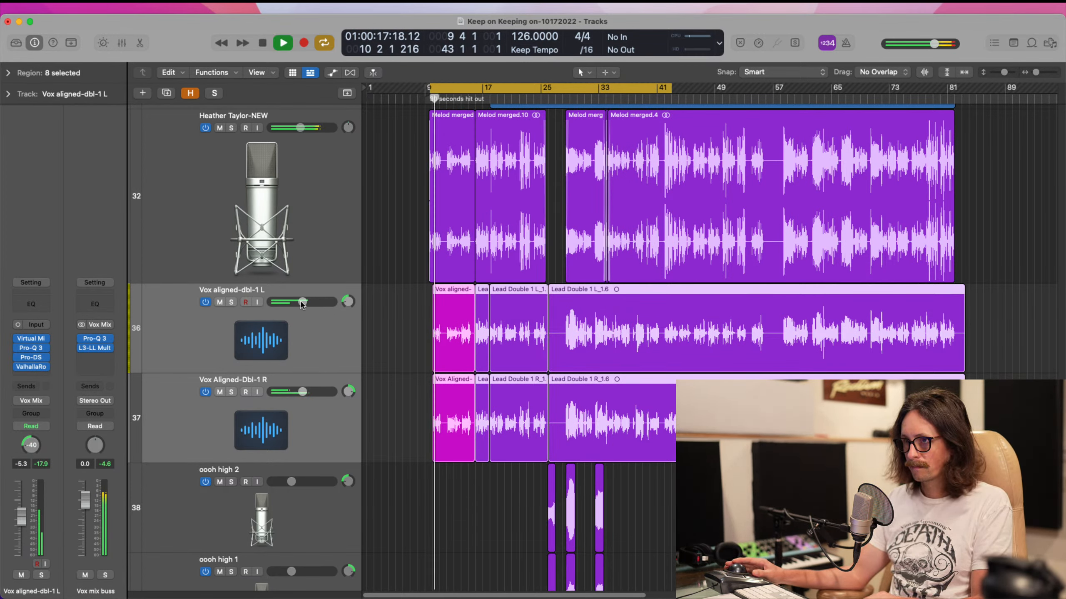
- During playback, lower both vocal doubles' volume to -11.8 dB, muting and unmuting them to compare, and stop playback
drag(302, 302, 289, 314)
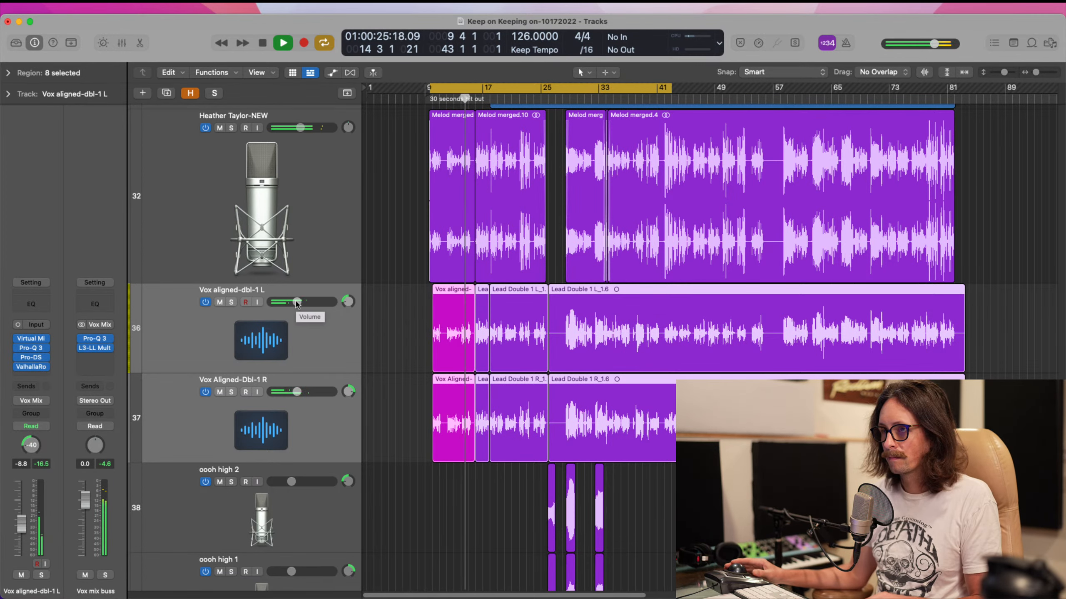
drag(297, 302, 294, 305)
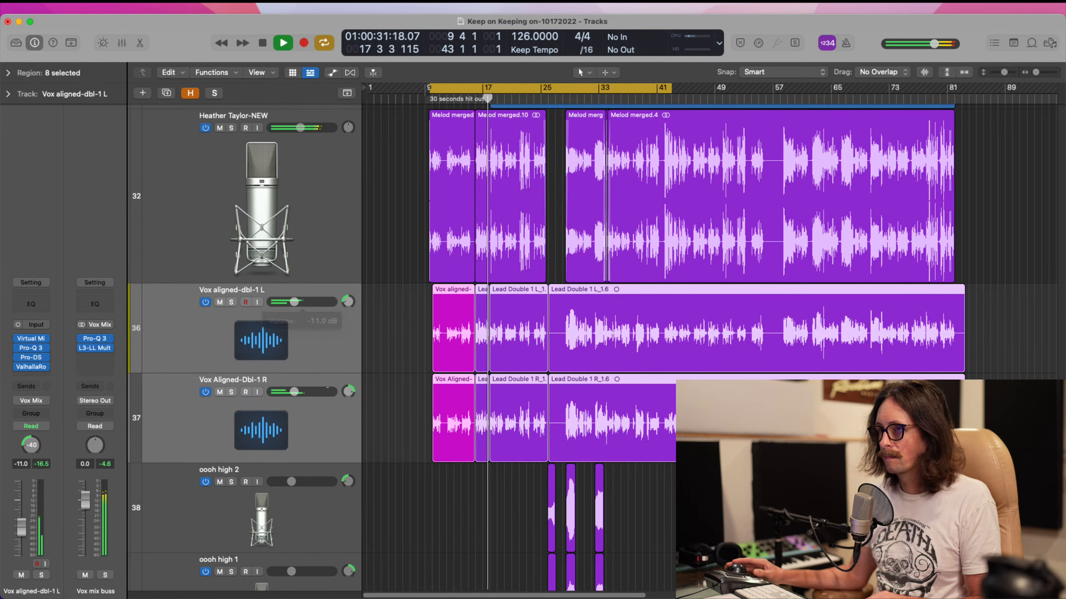
click(221, 392)
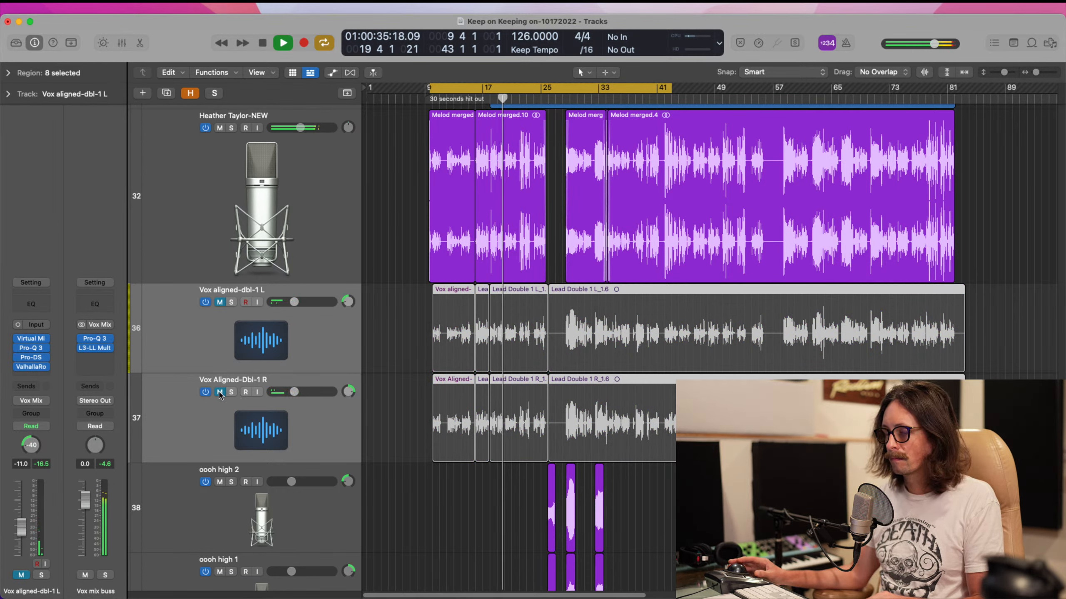
click(219, 392)
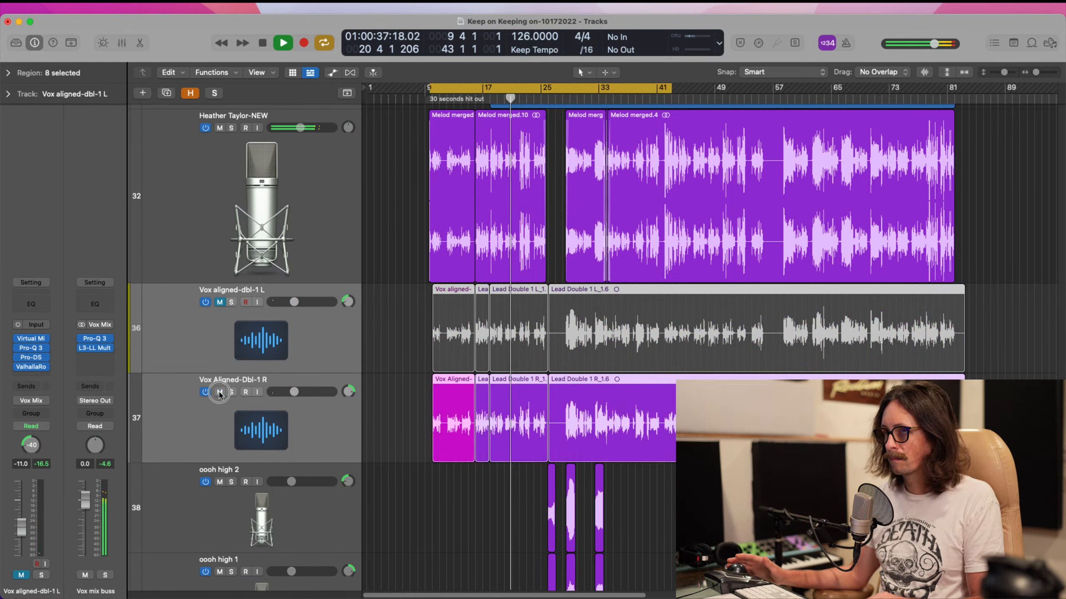
drag(294, 392, 293, 393)
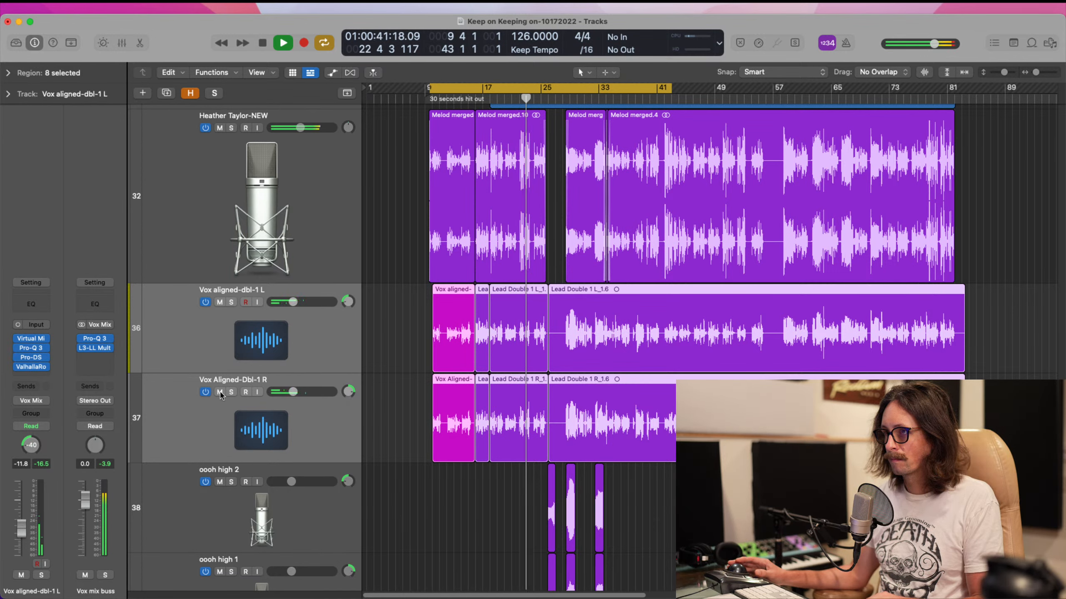
click(220, 393)
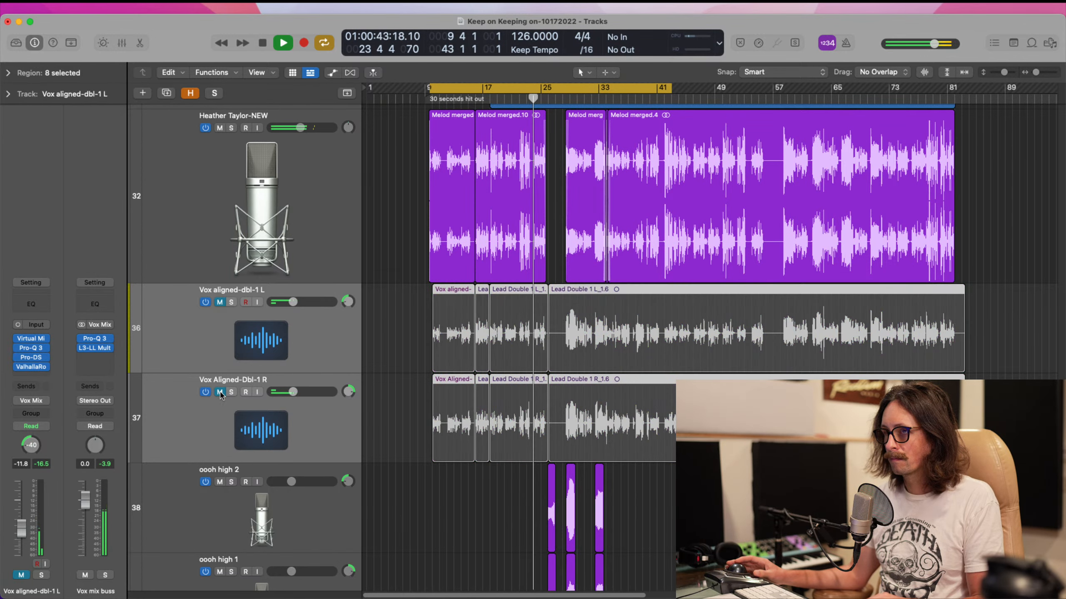
click(220, 392)
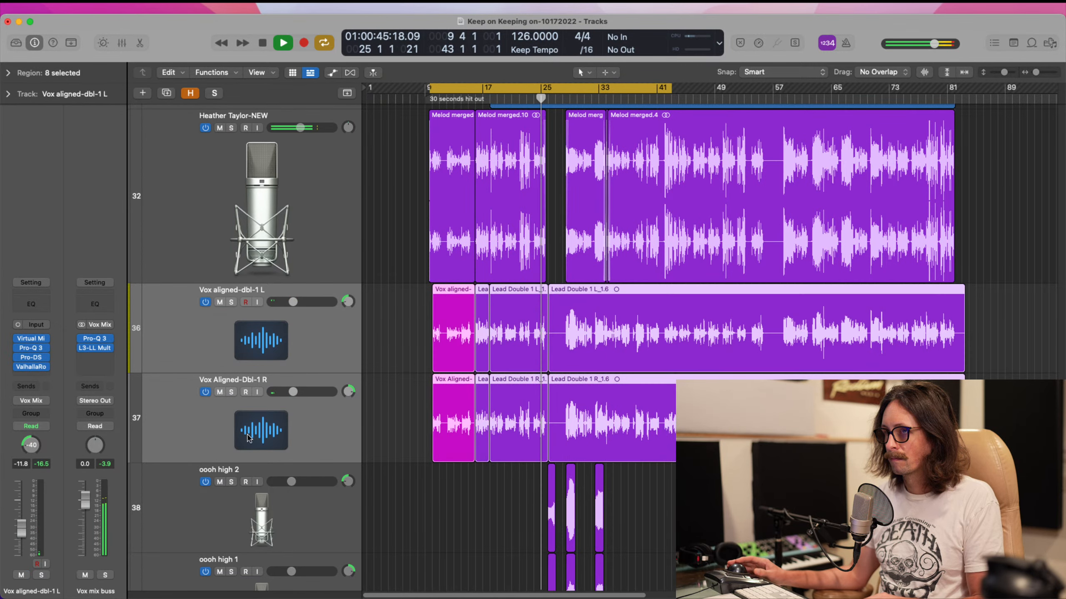
key(space)
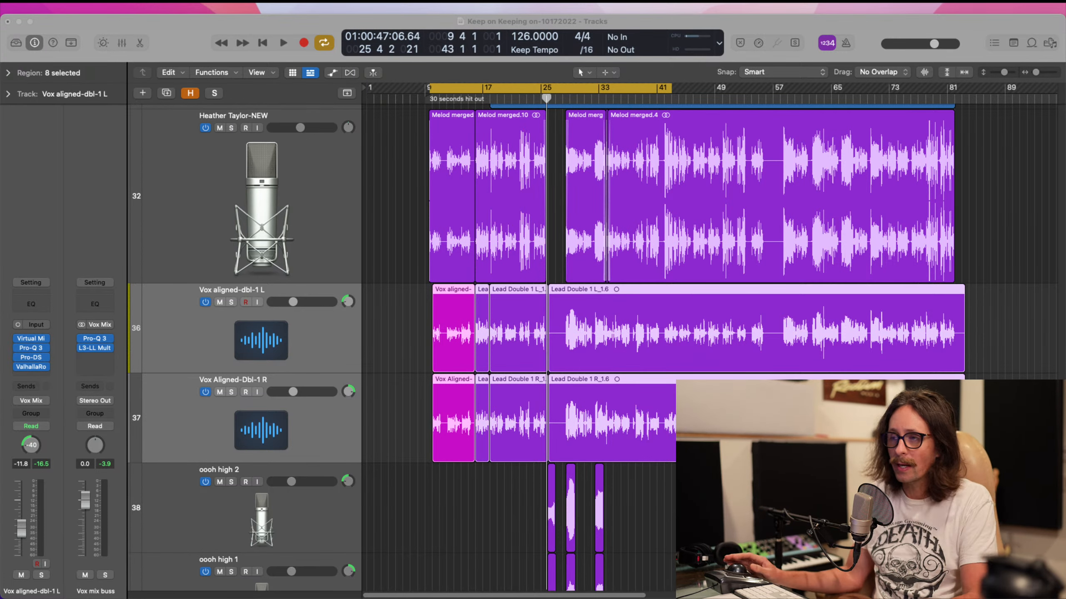
- Reduce the selection to only the Vox aligned-dbl-1 L track
click(702, 186)
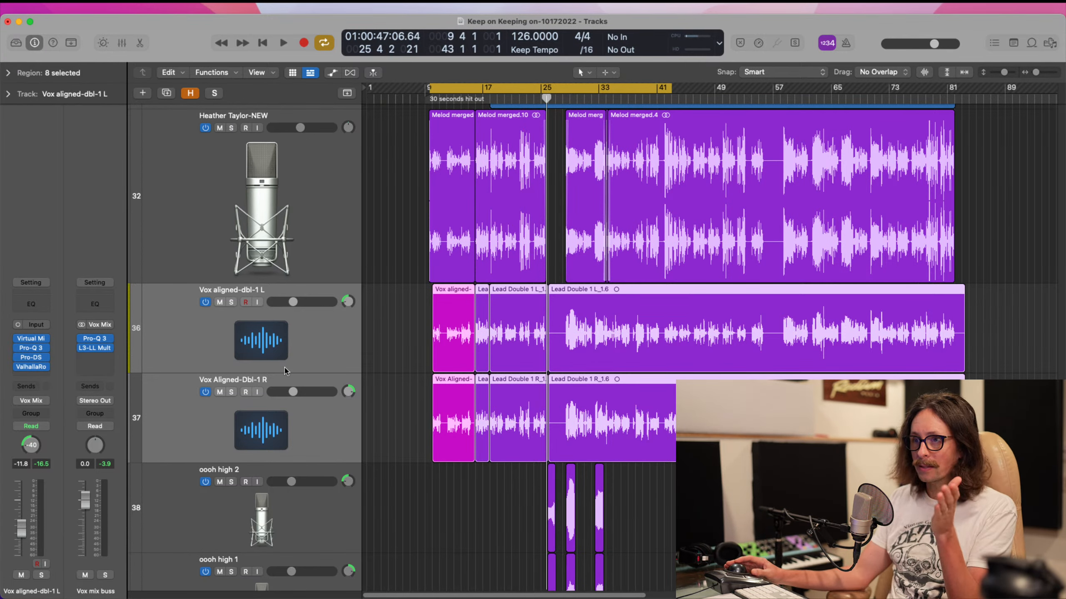
click(285, 354)
click(265, 443)
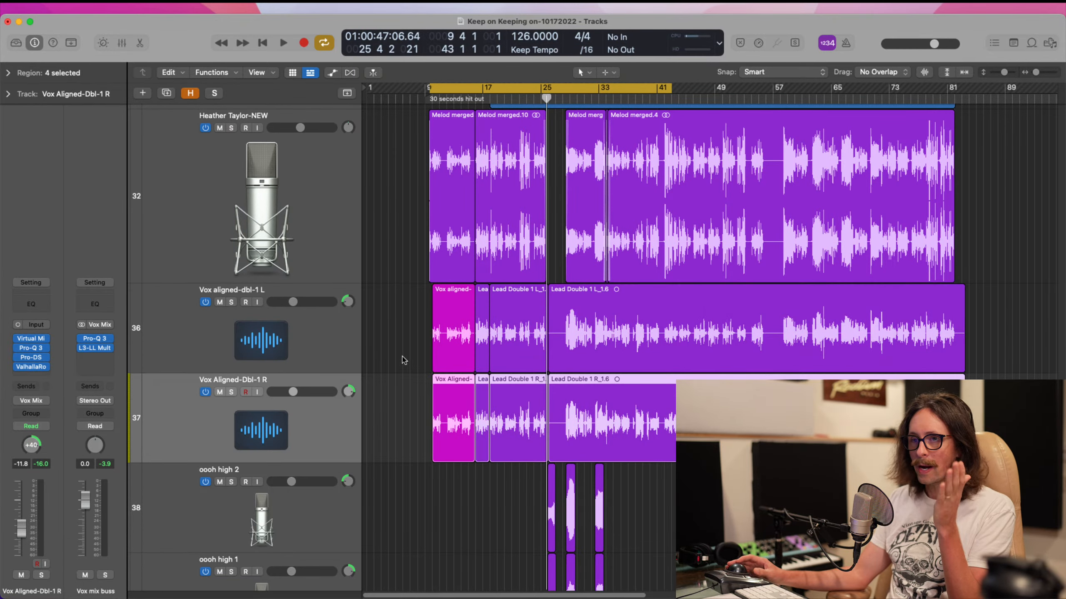
click(293, 337)
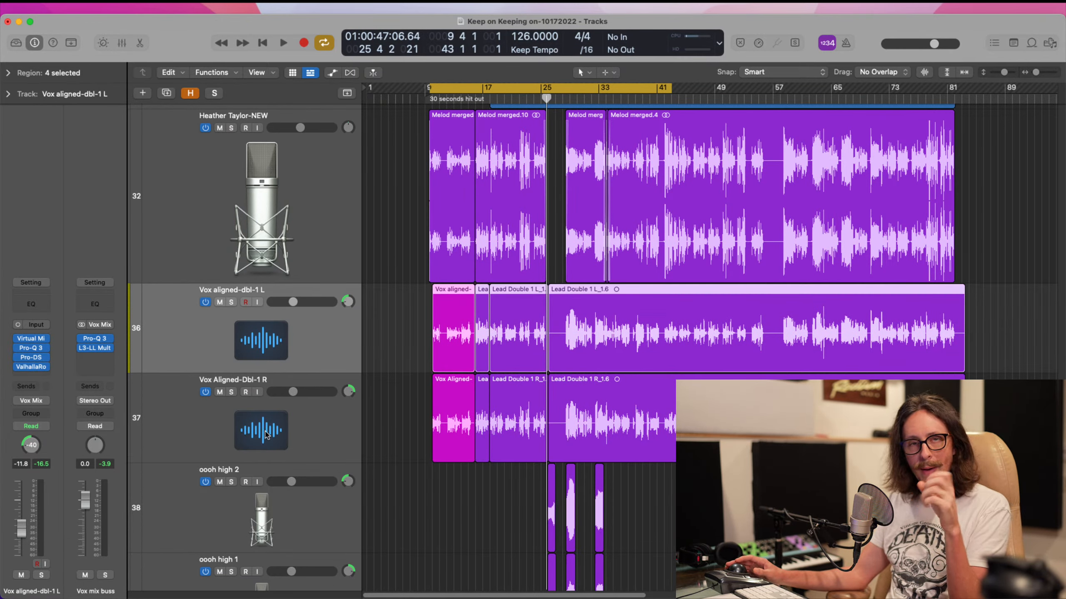
- Set the cycle range from bar 28 to bar 54 and play it back with all regions deselected
drag(558, 89, 748, 95)
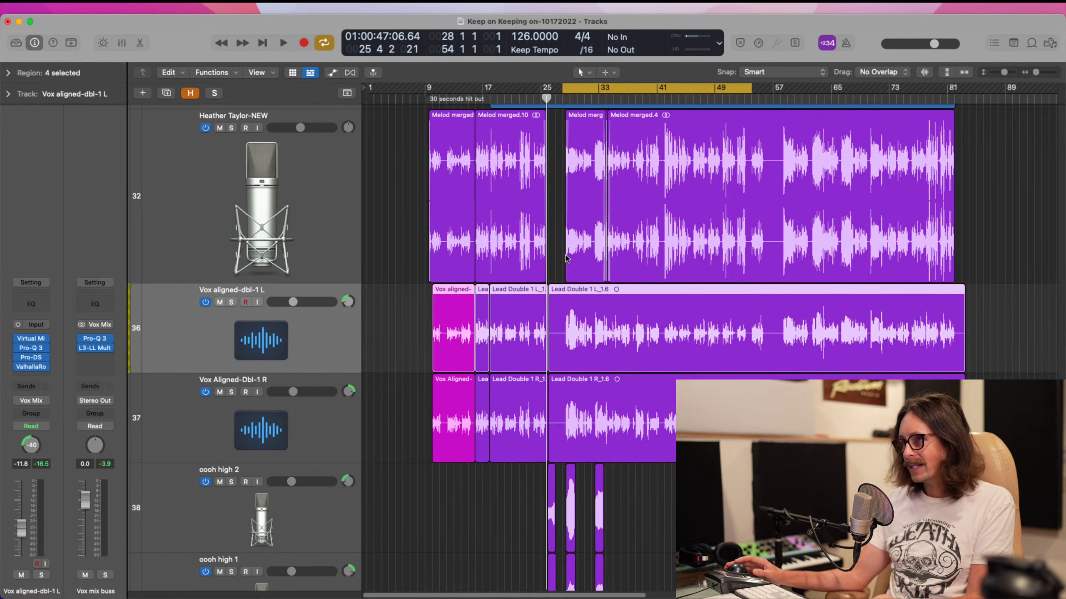
drag(491, 202, 767, 572)
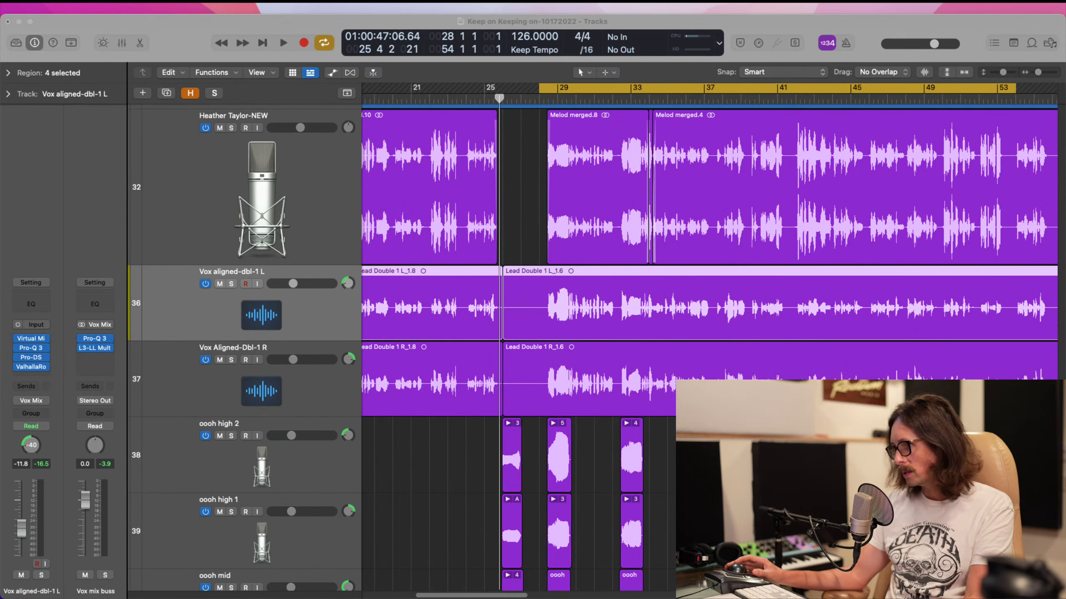
click(767, 558)
key(space)
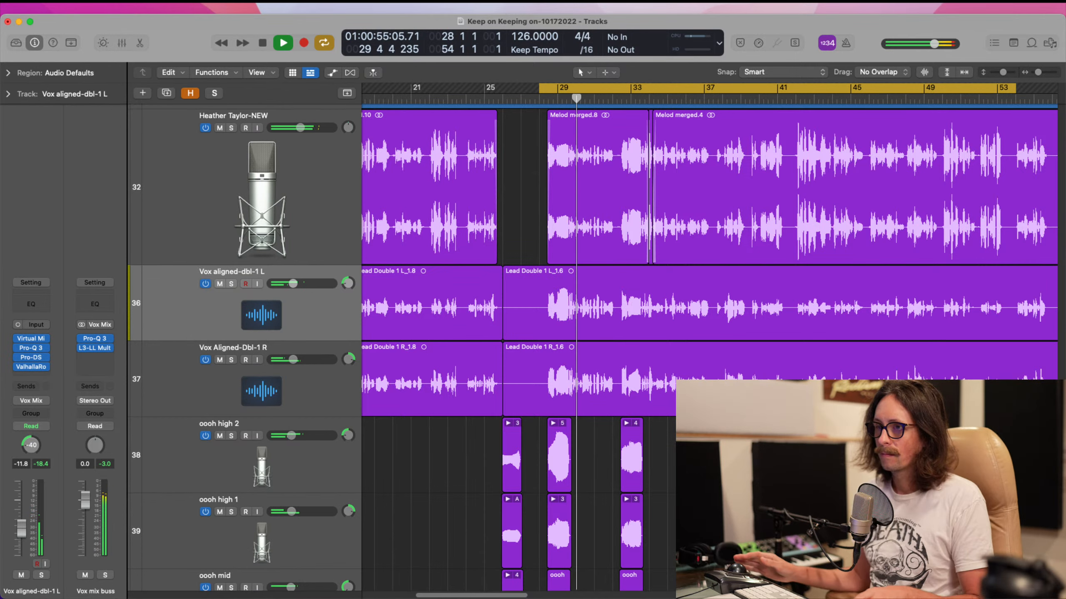
- Select the seven oooh backing tracks from oooh high 2 to oooh low 2 and lower them together, with oooh high 2 at -14.0 dB
ctrl+alt+click(631, 392)
scroll(491, 395, down, 10)
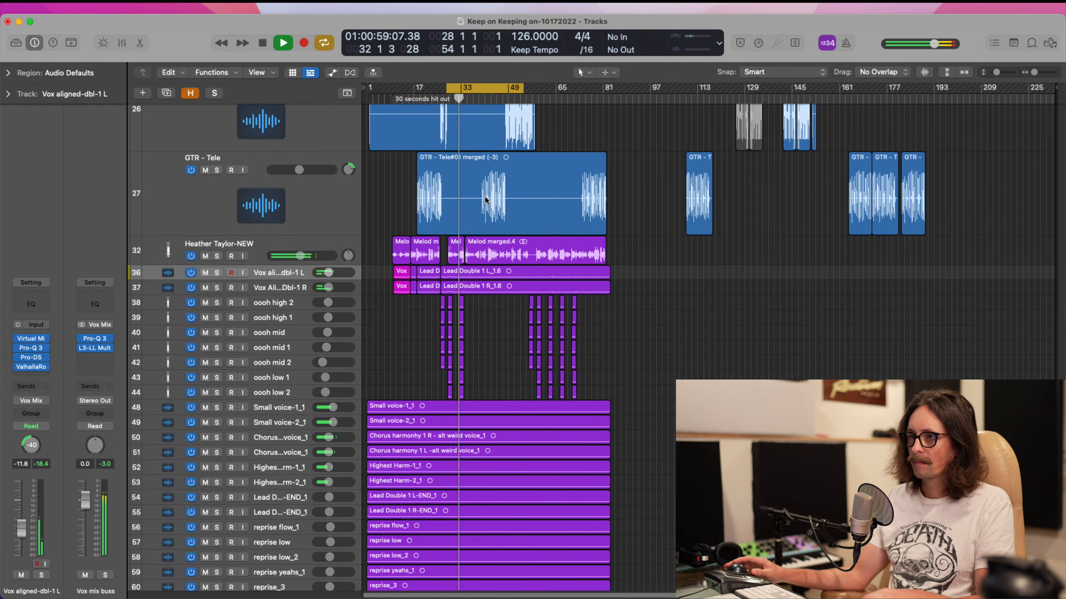
drag(417, 233, 558, 479)
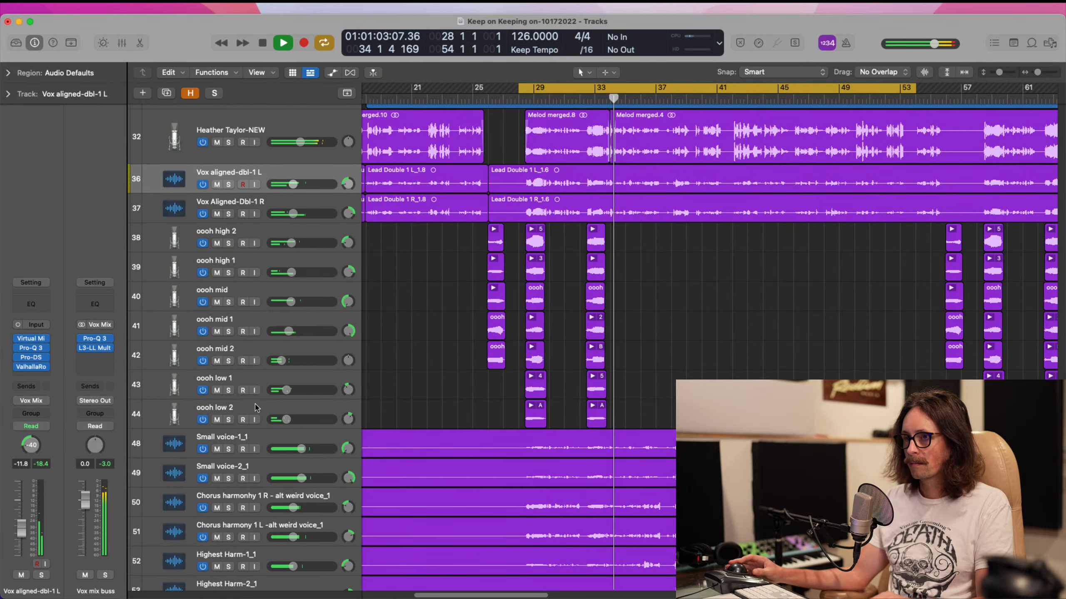
click(277, 407)
shift+click(292, 235)
drag(290, 243, 289, 243)
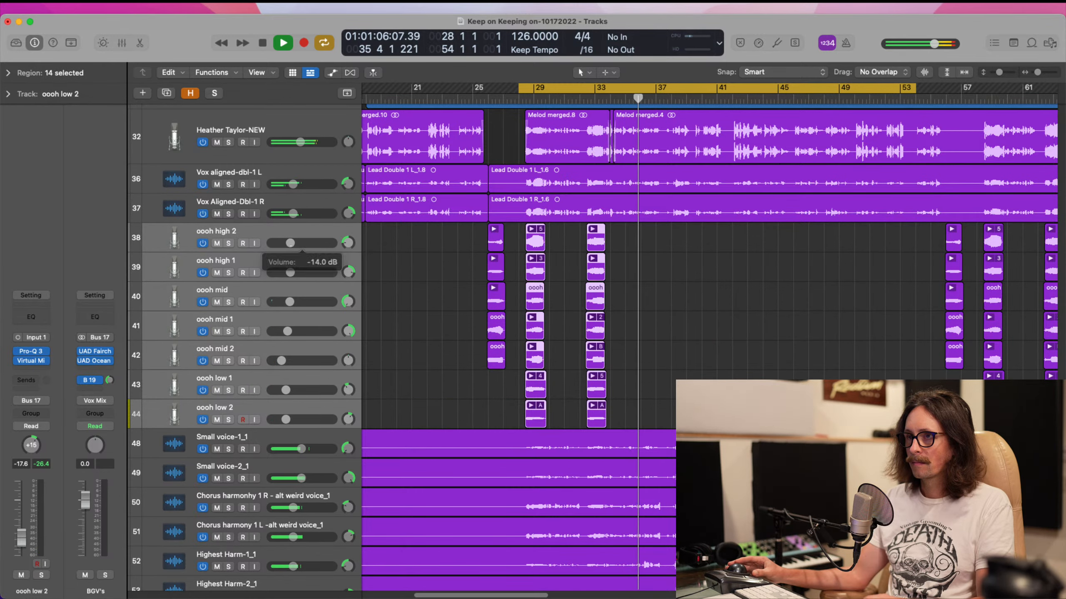
- Isolate the loud lead vocal phrase by dividing its region shortly before bar 42 and just before bar 44
ctrl+alt+click(599, 341)
ctrl+alt+click(548, 343)
ctrl+alt+click(548, 343)
ctrl+alt+click(548, 343)
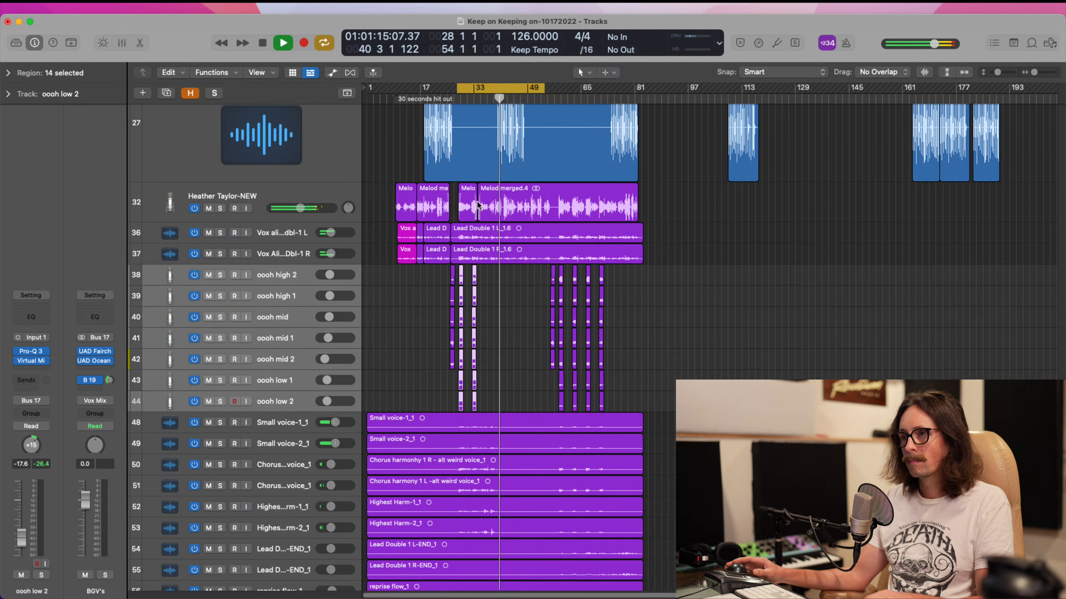
drag(455, 185, 666, 309)
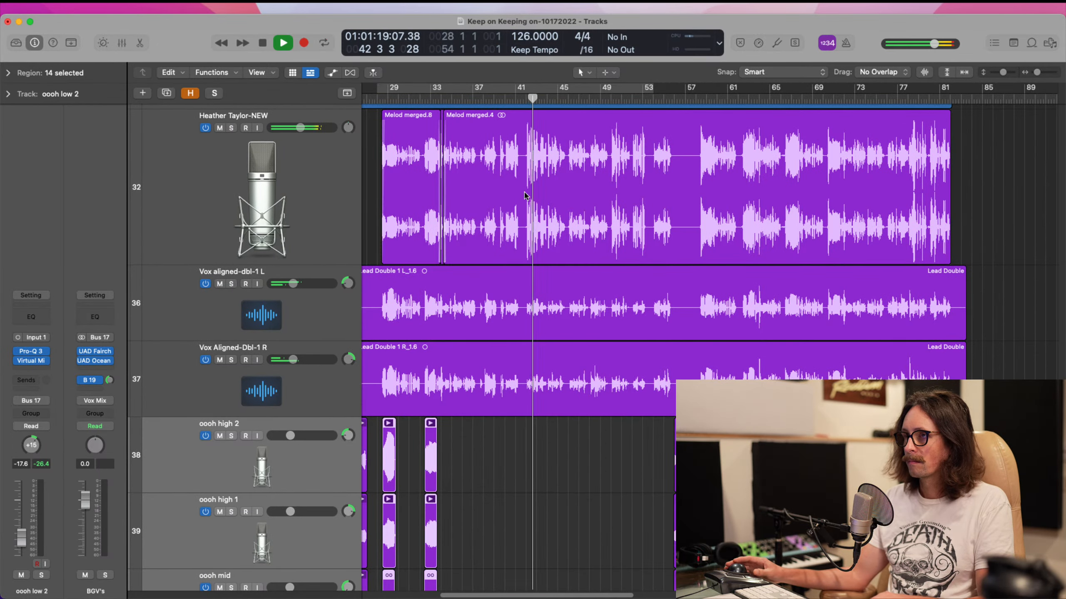
click(506, 123)
drag(506, 123, 643, 281)
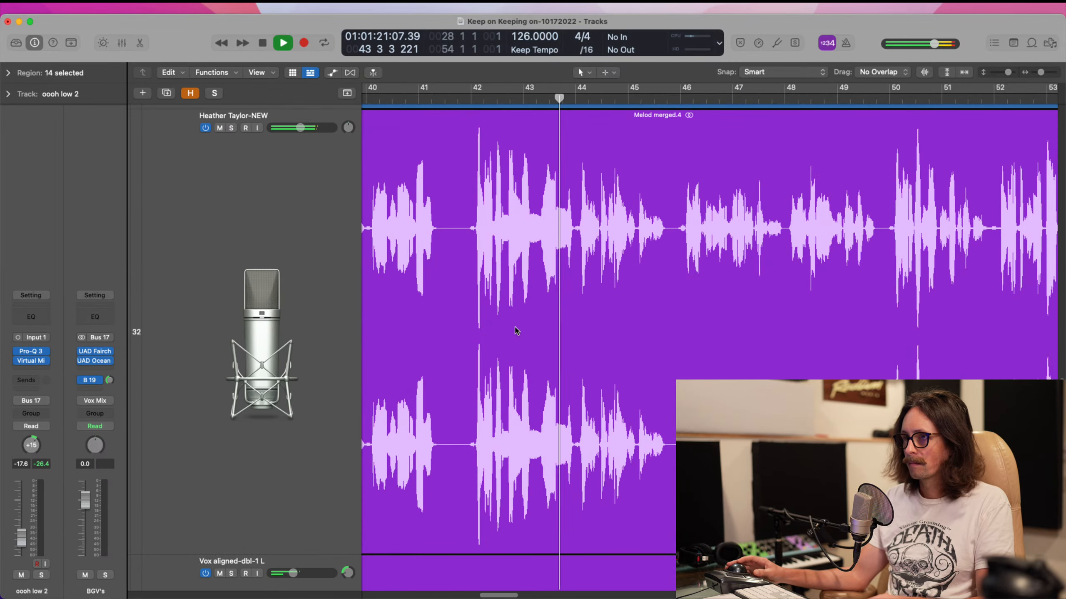
double_click(460, 280)
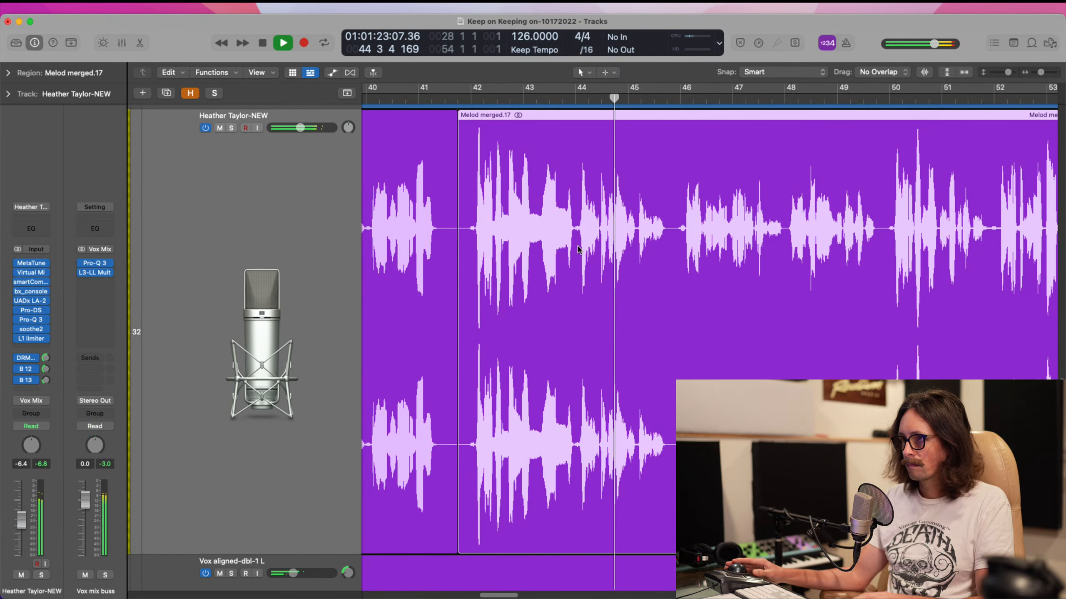
drag(552, 218, 646, 431)
click(567, 342)
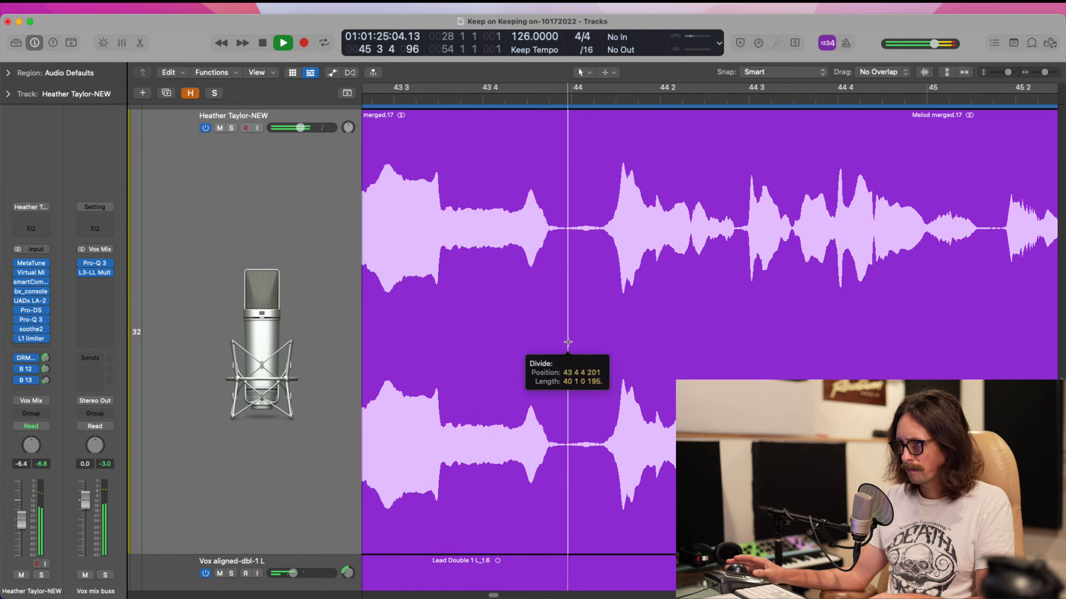
ctrl+alt+click(547, 341)
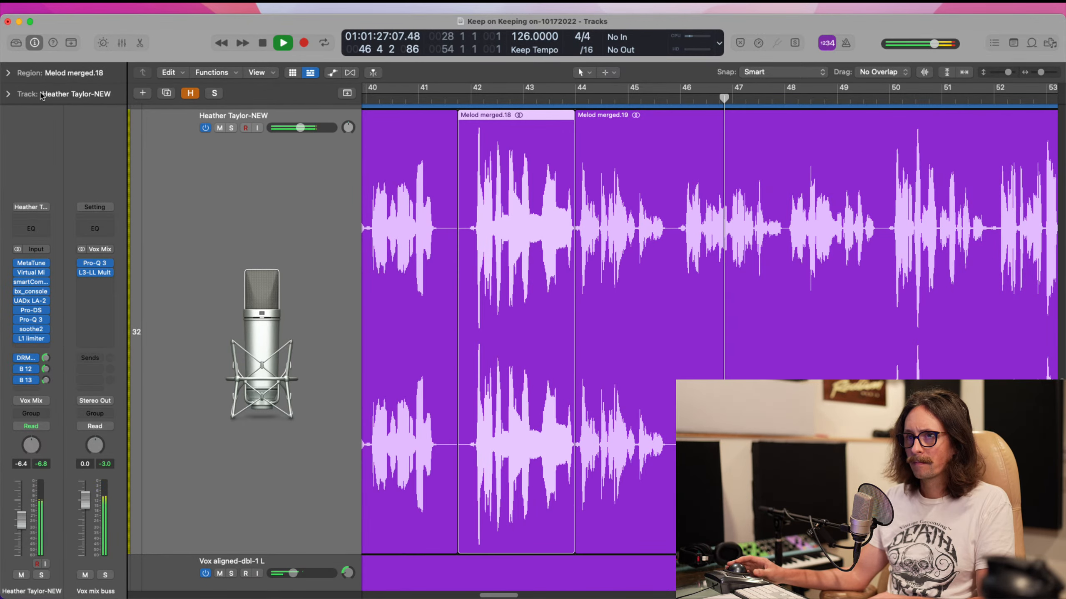
- Set the isolated lead vocal region's gain to -2.2 dB and crossfade its end with length 73, type EqP and curve -7
click(12, 73)
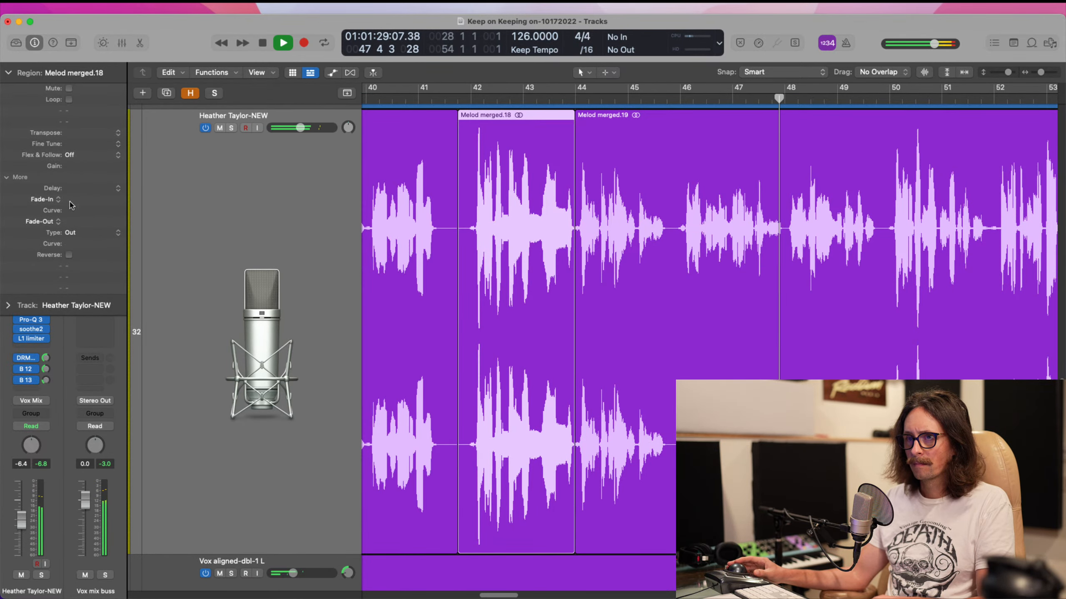
drag(77, 169, 77, 223)
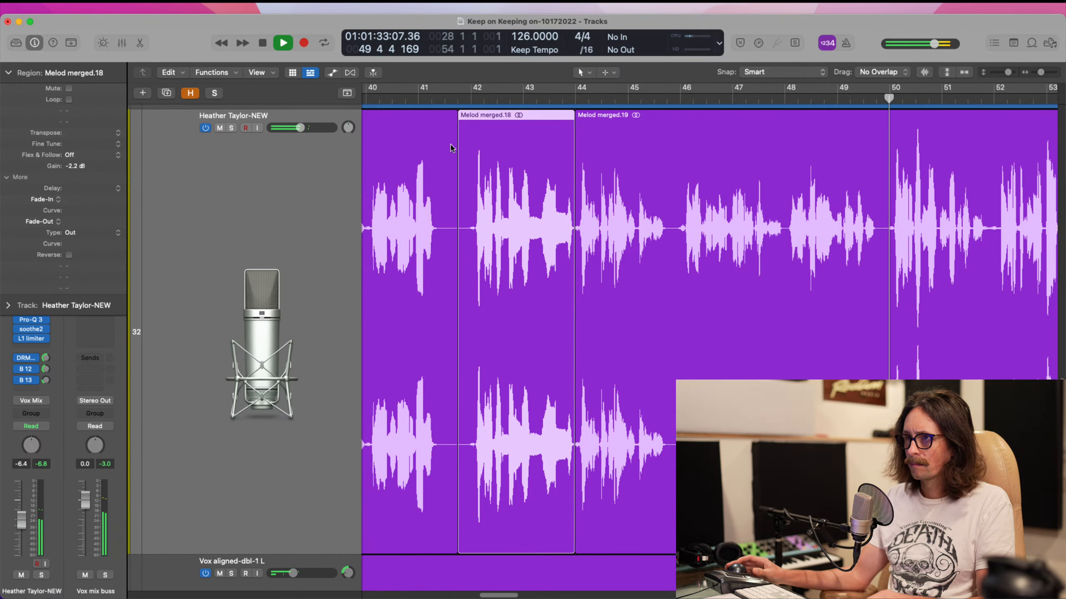
drag(555, 223, 609, 400)
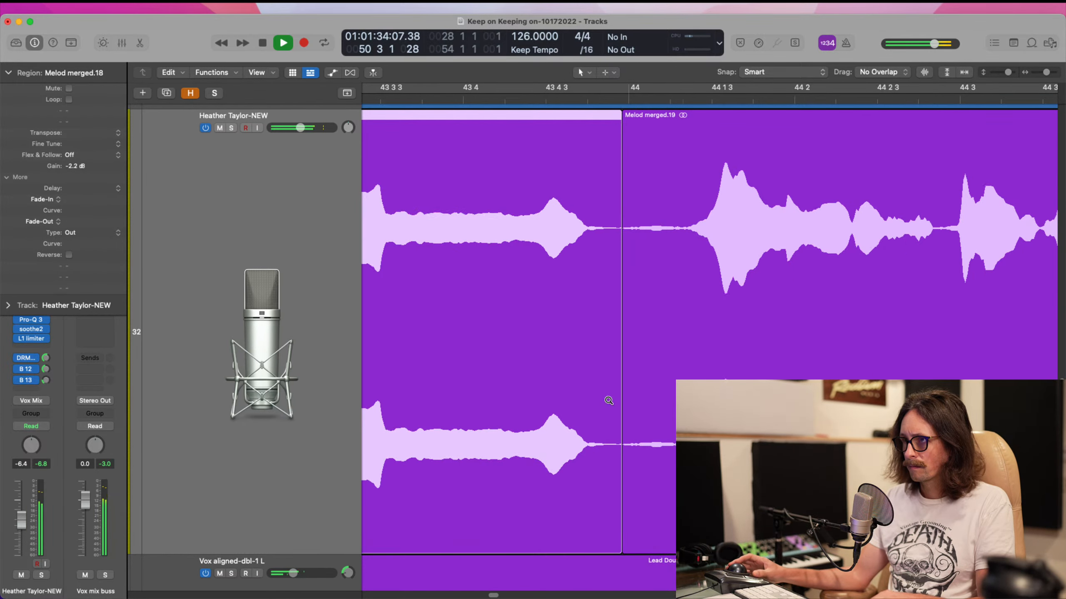
ctrl+alt+click(637, 241)
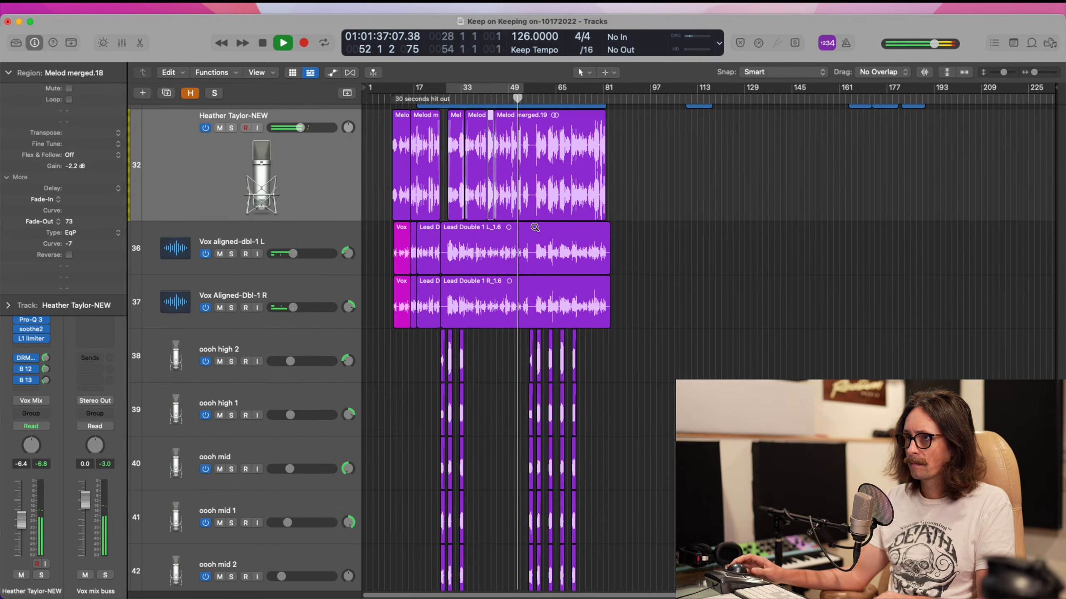
- Mute and unmute both vocal doubles to compare, replay from about bar 53, and collapse the region settings
scroll(537, 231, up, 2)
scroll(535, 305, down, 1)
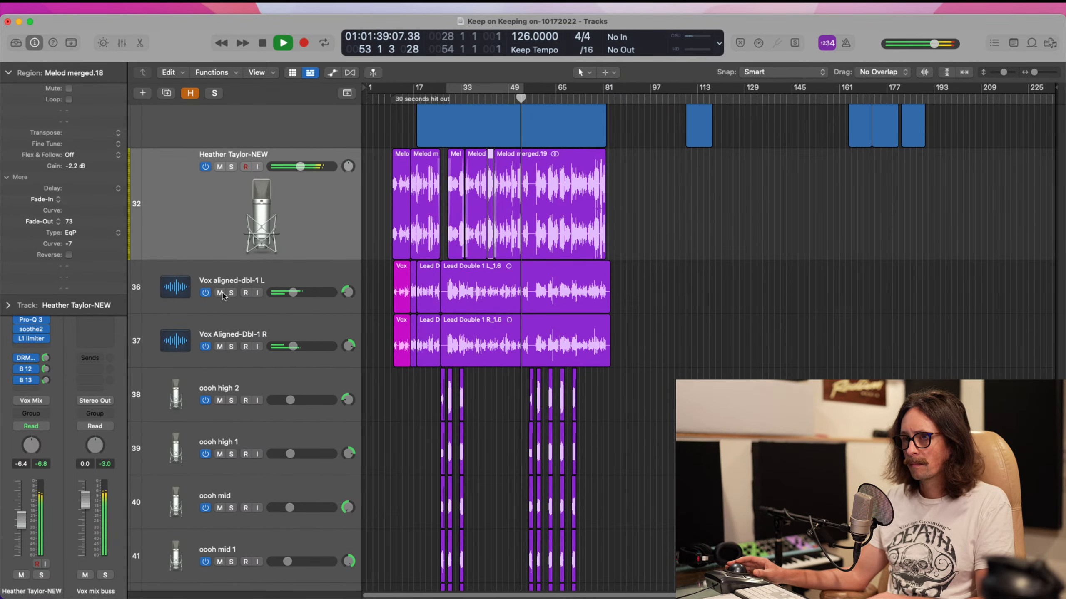
drag(221, 294, 229, 355)
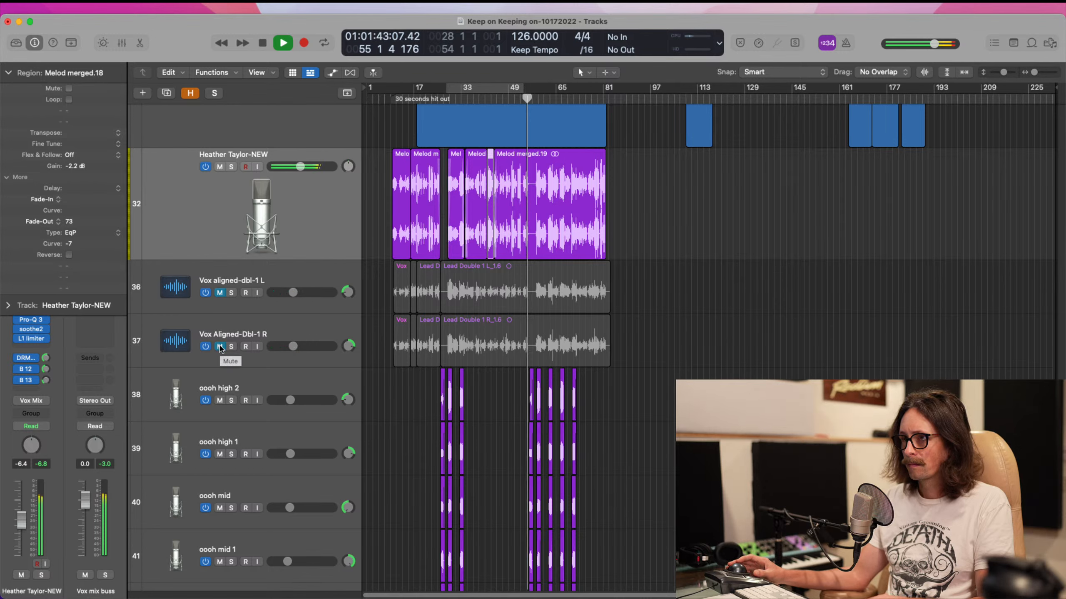
click(219, 347)
click(219, 292)
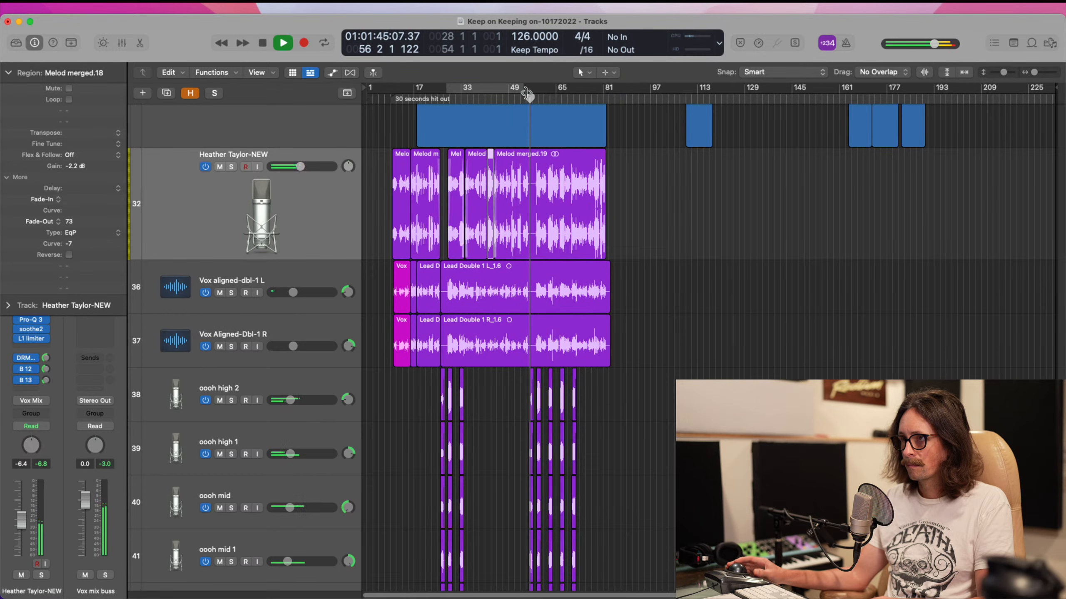
drag(530, 100, 521, 101)
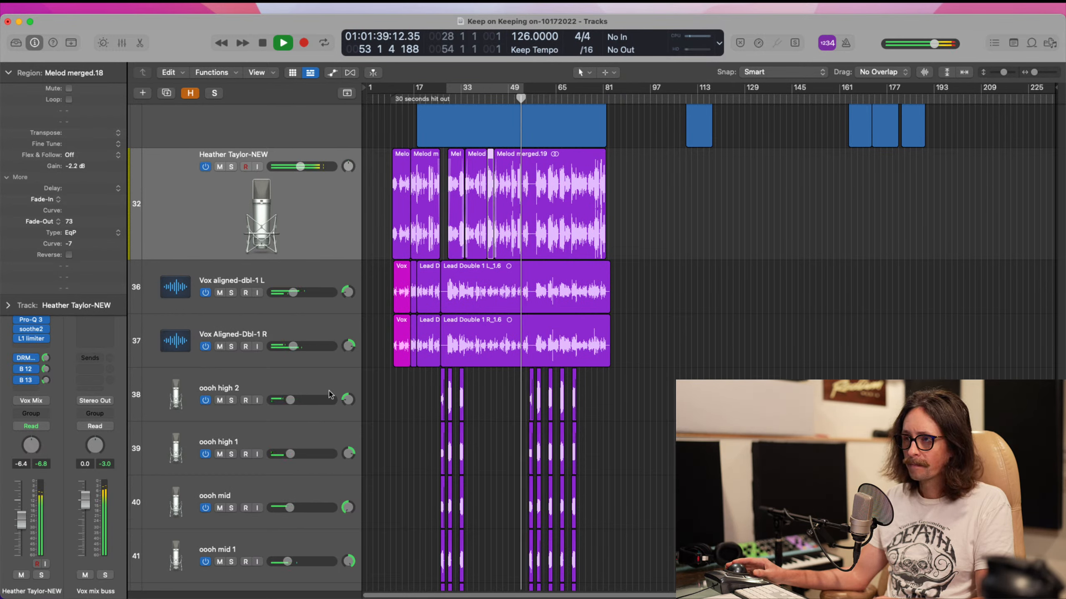
click(9, 71)
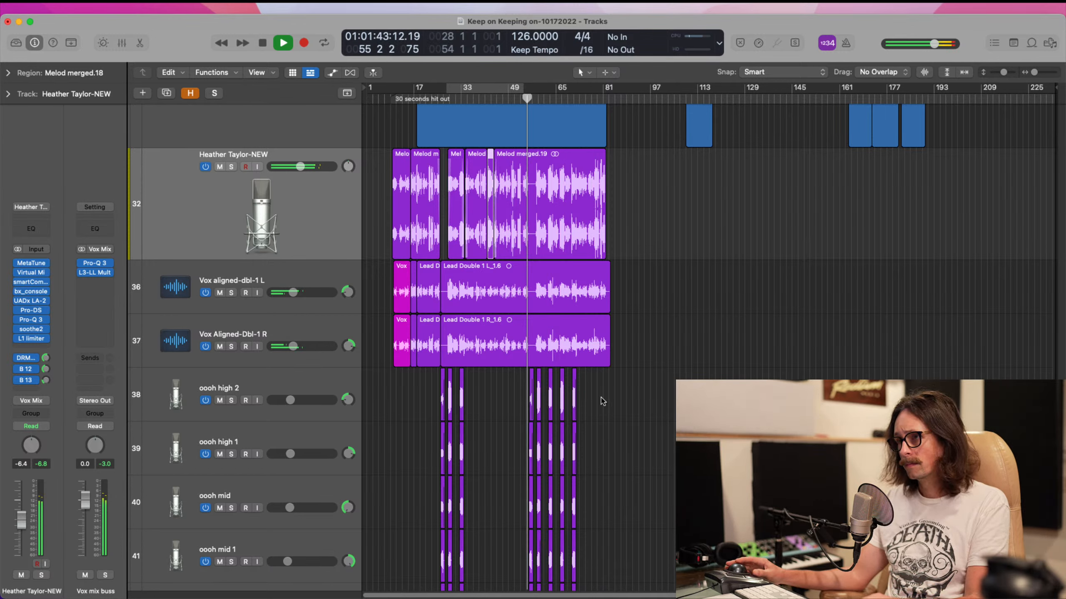
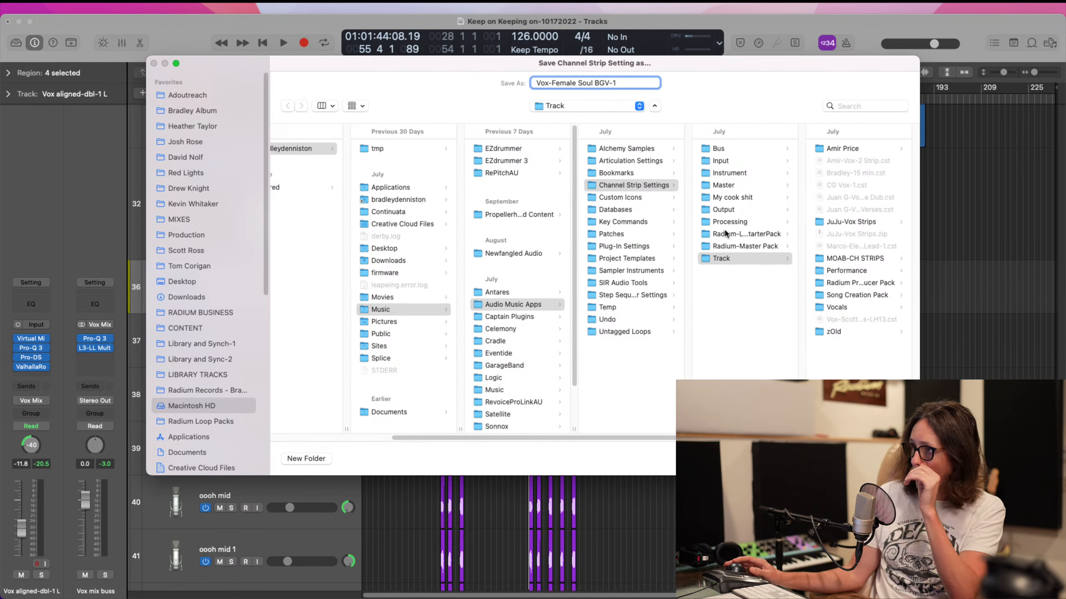
- Save the left double's channel strip setting as Vox-Female Soul BGV-1 in the Vocals folder inside Track
click(837, 307)
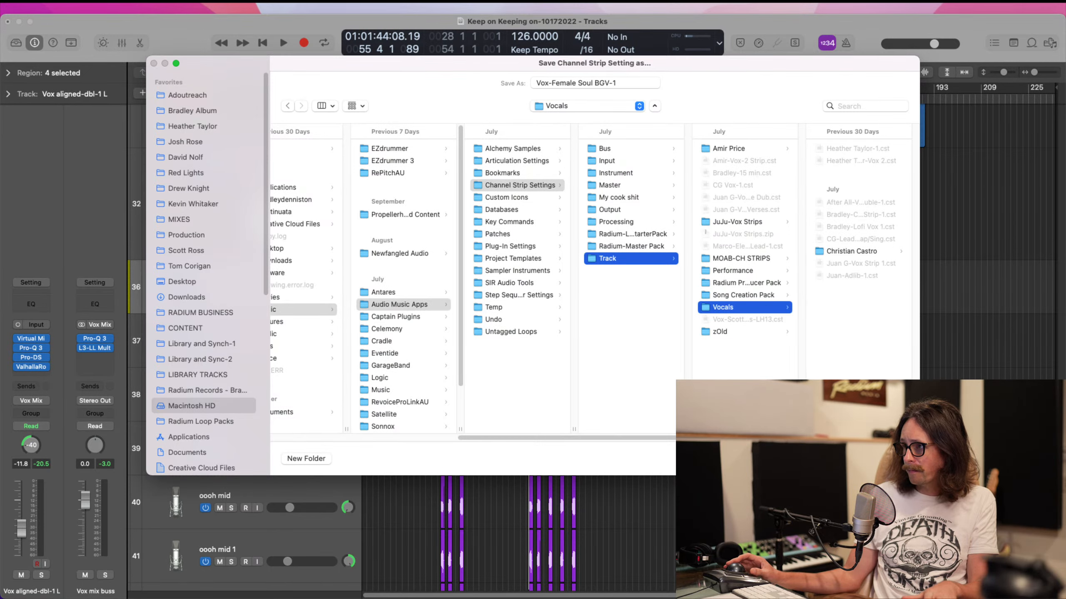
key(Return)
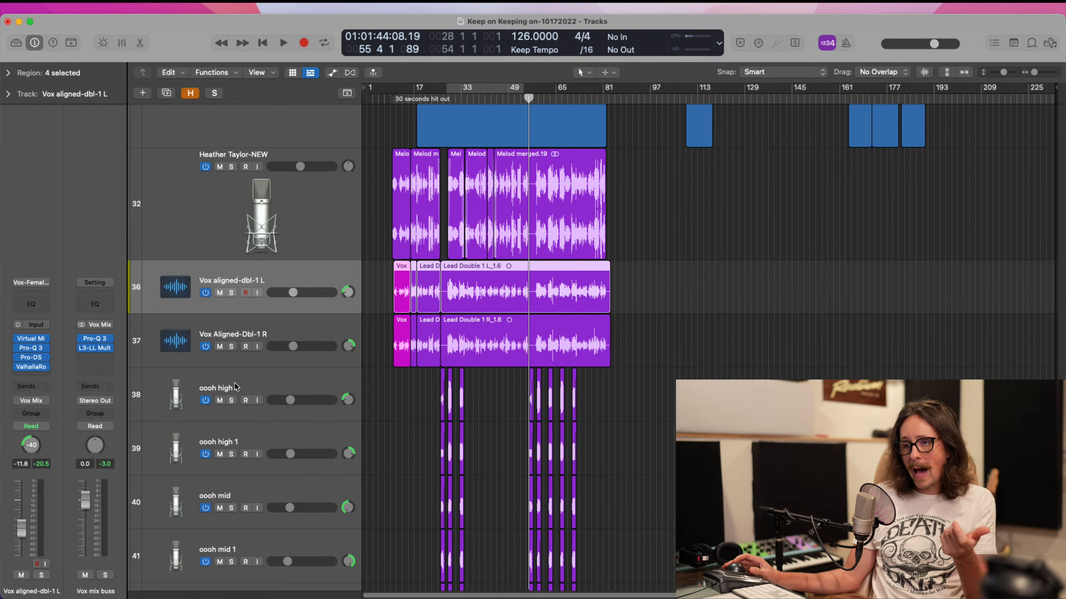
- Load the Vox-Female Soul BGV-1 channel strip setting from the Vocals folder onto the Small voice-1_1 track
click(235, 386)
scroll(424, 434, down, 10)
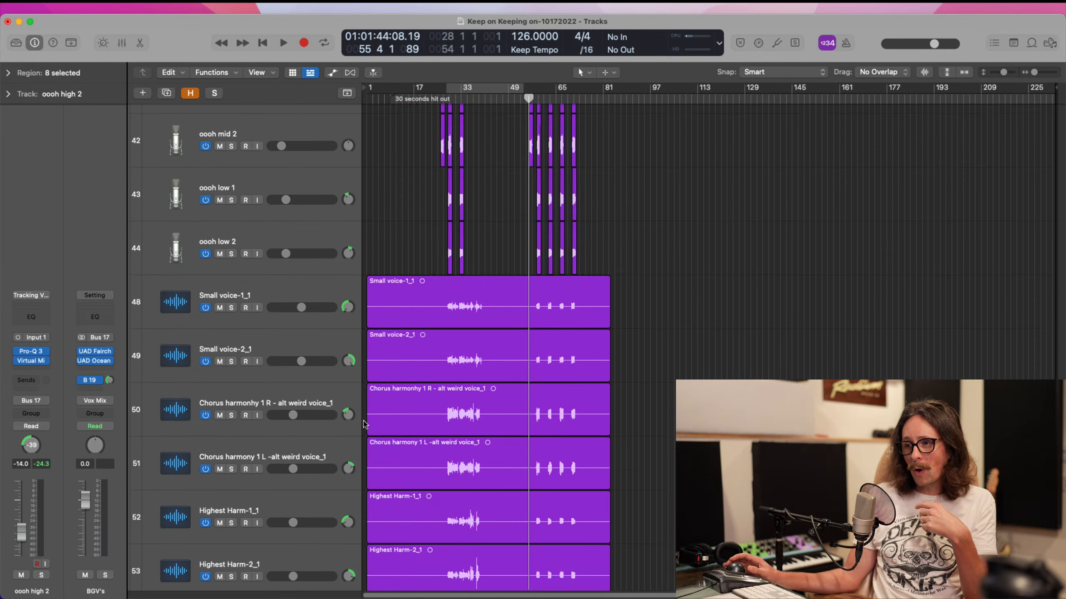
click(277, 289)
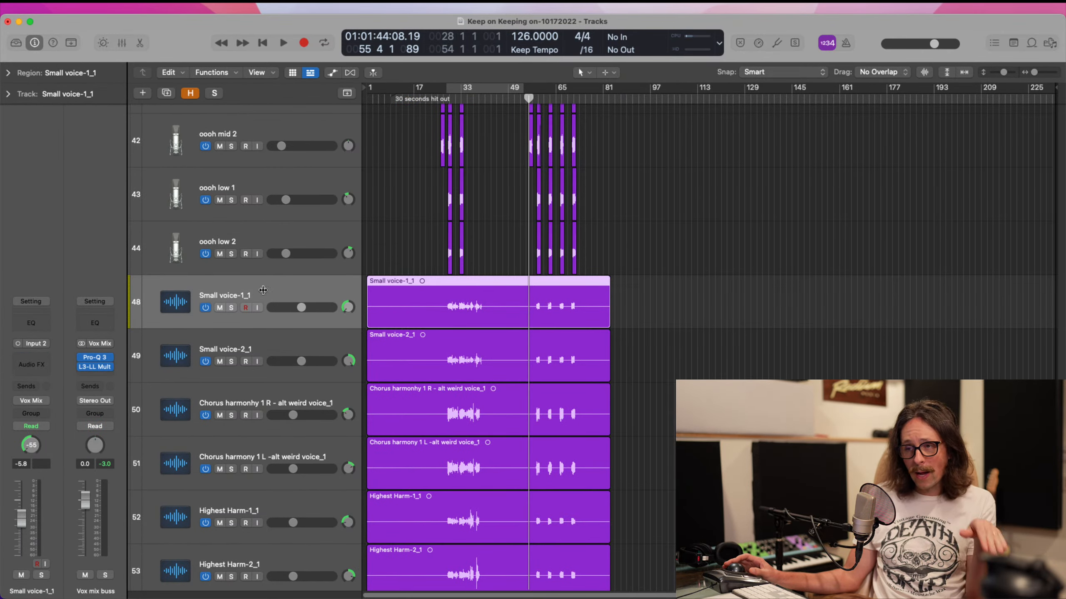
click(32, 301)
mouse_move(84, 522)
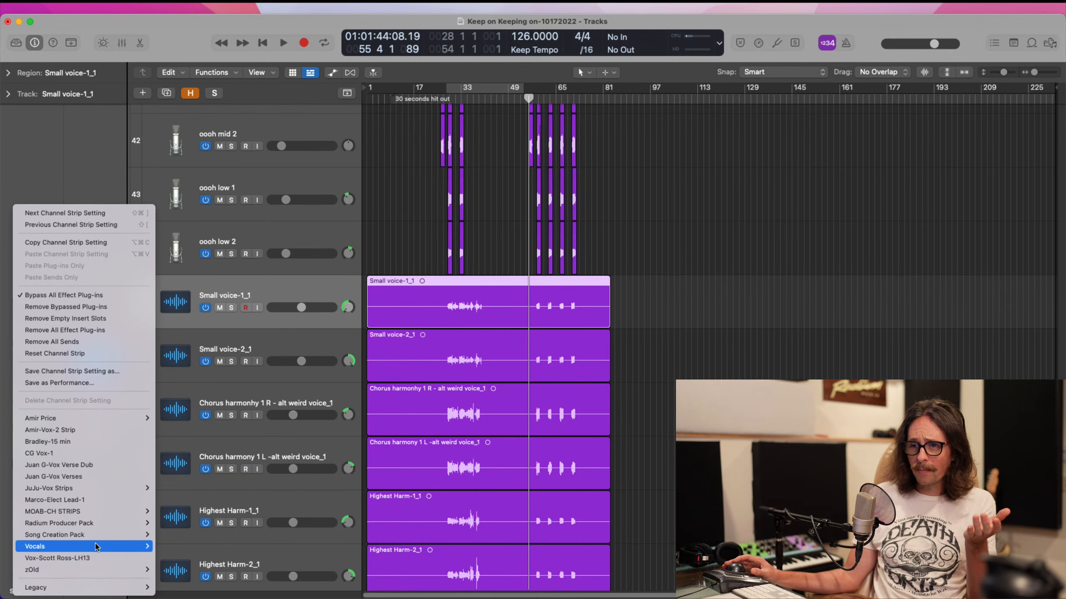
mouse_move(96, 546)
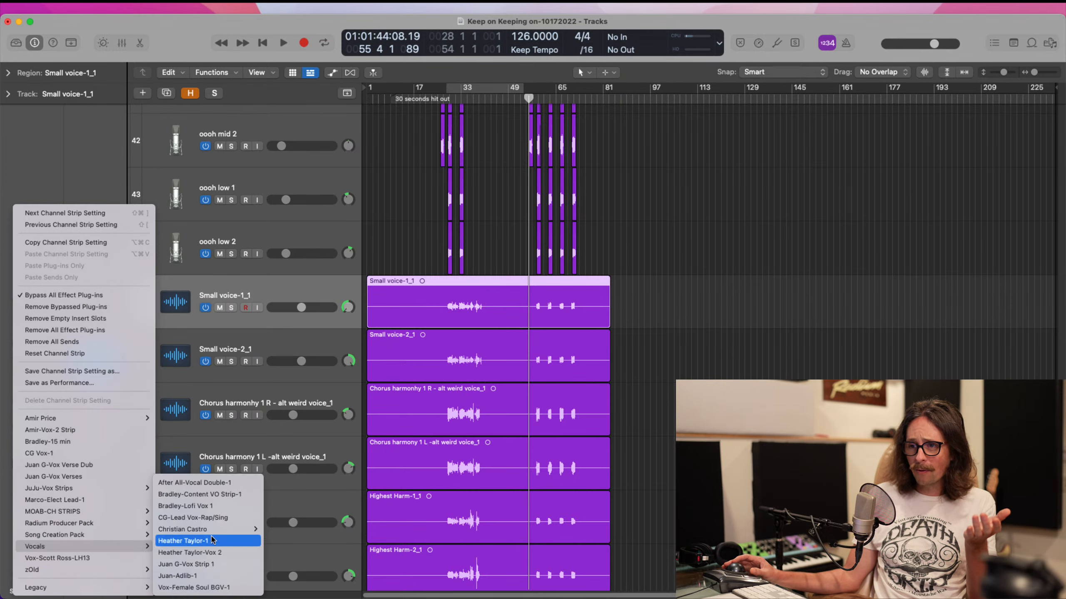
click(228, 588)
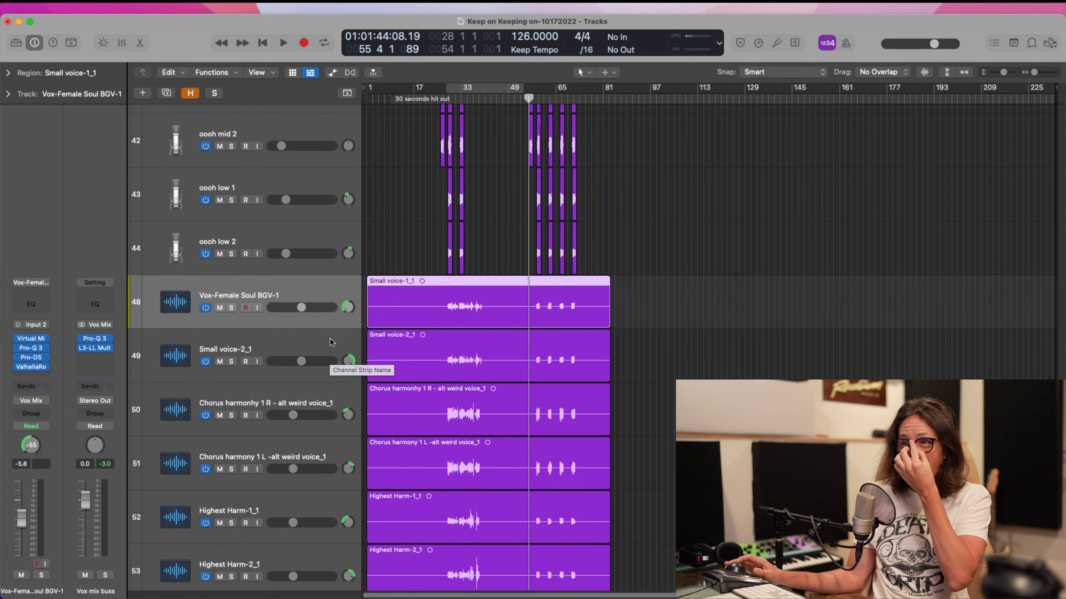
- Turn on the cycle range from bar 28 to bar 54 and solo both small voice tracks
drag(435, 278, 558, 451)
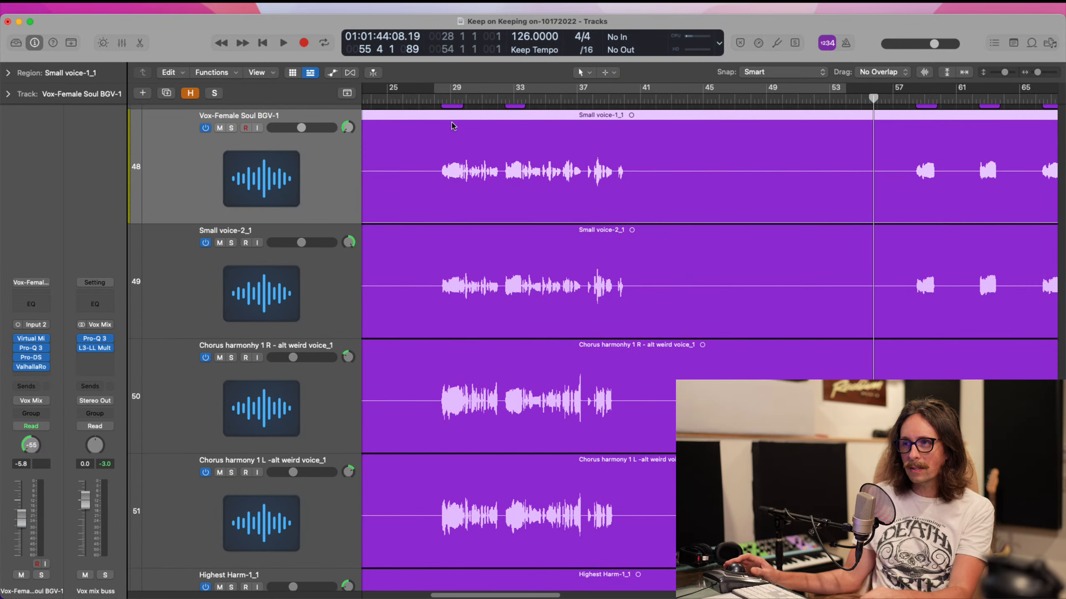
click(438, 93)
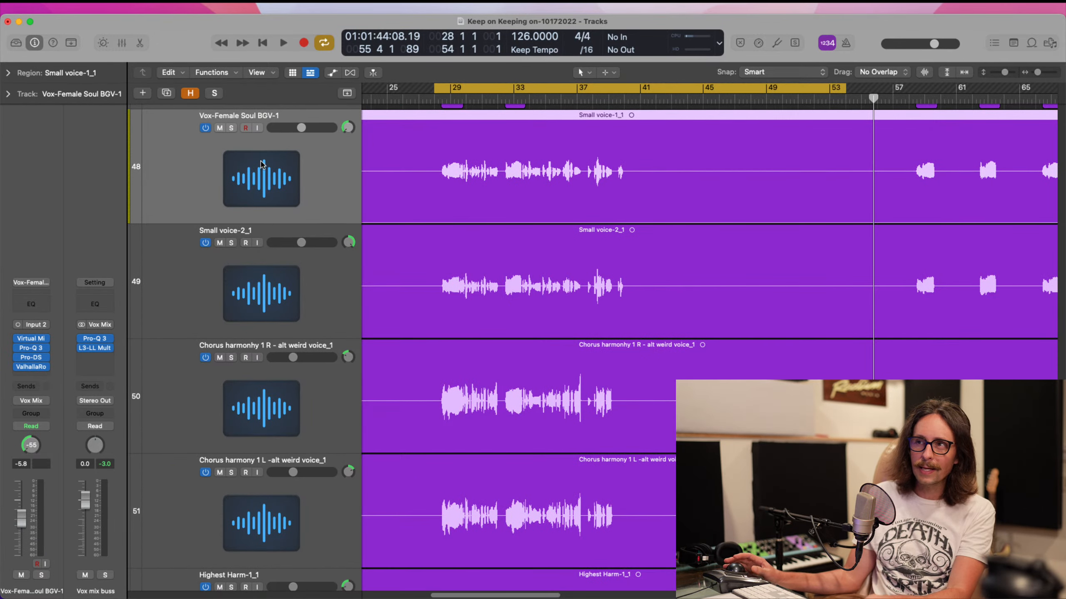
scroll(258, 205, up, 2)
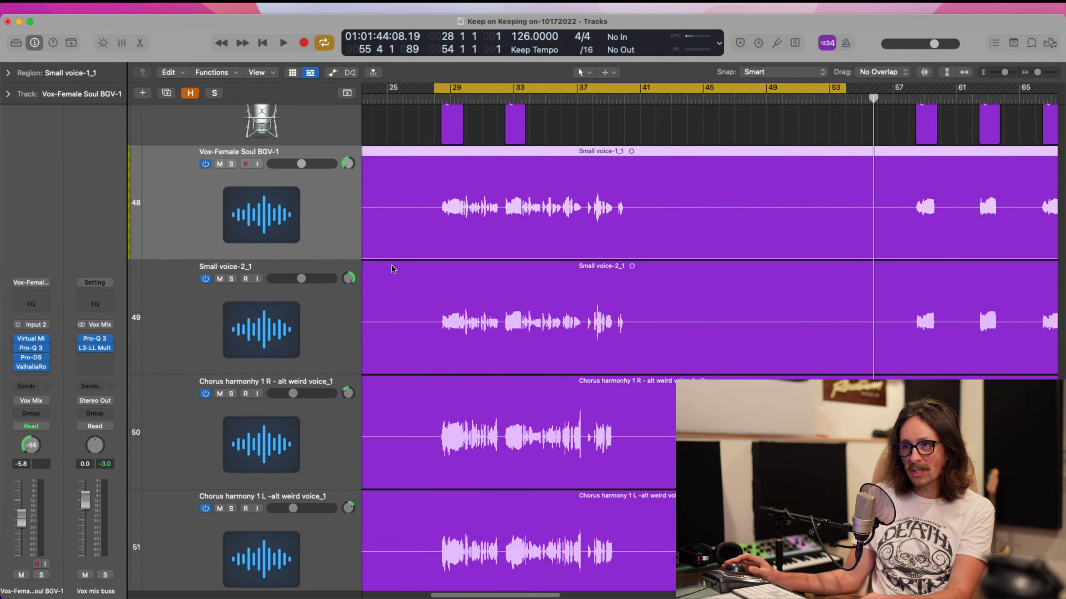
click(231, 279)
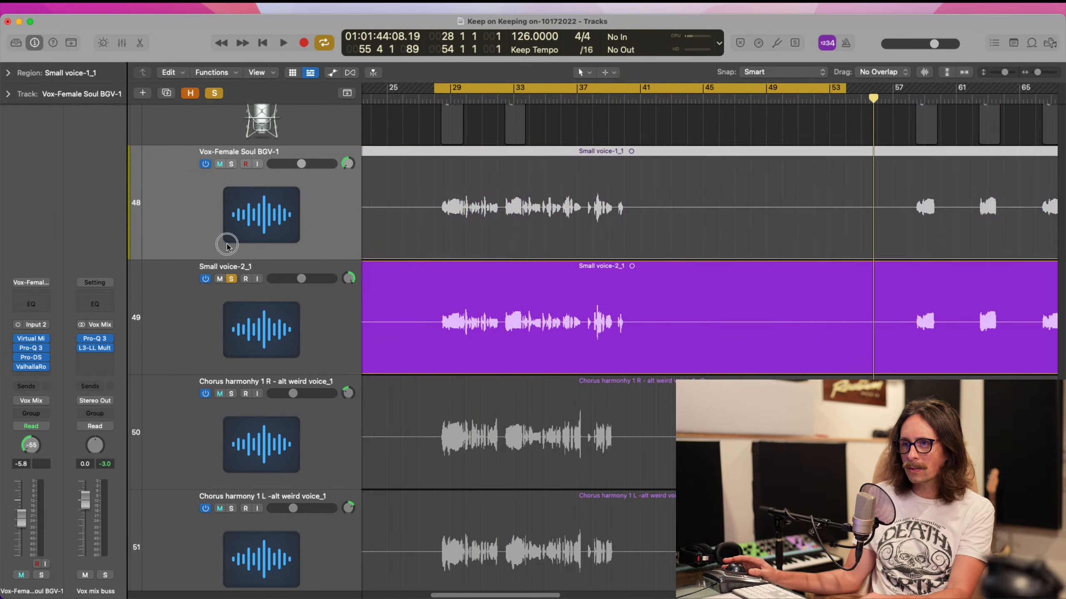
click(231, 163)
key(x)
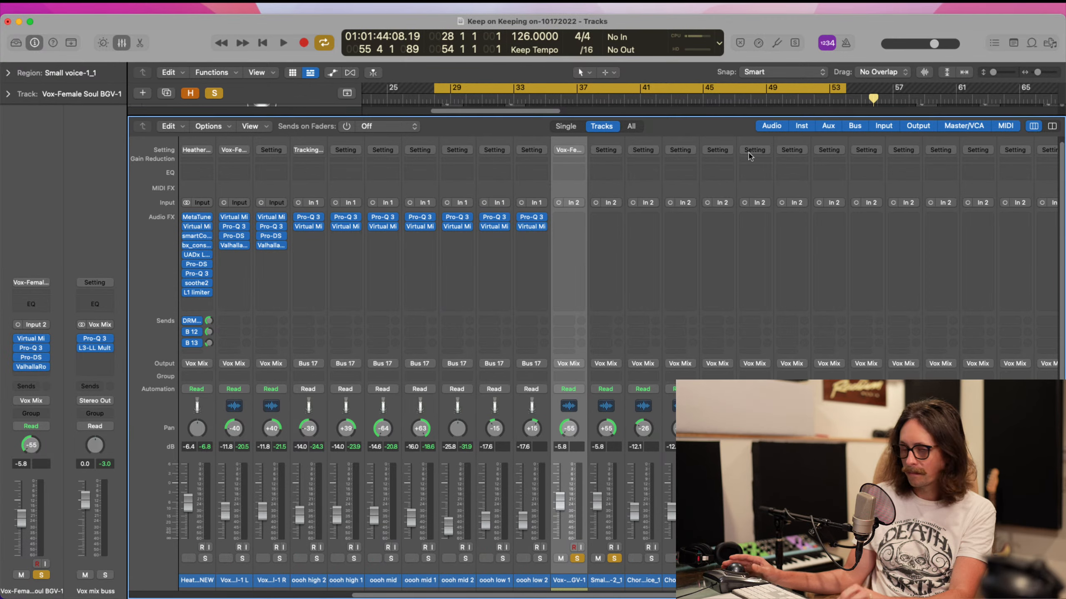
- Play the soloed small voices from the cycle start and compare the channel strips of the two tracks
key(space)
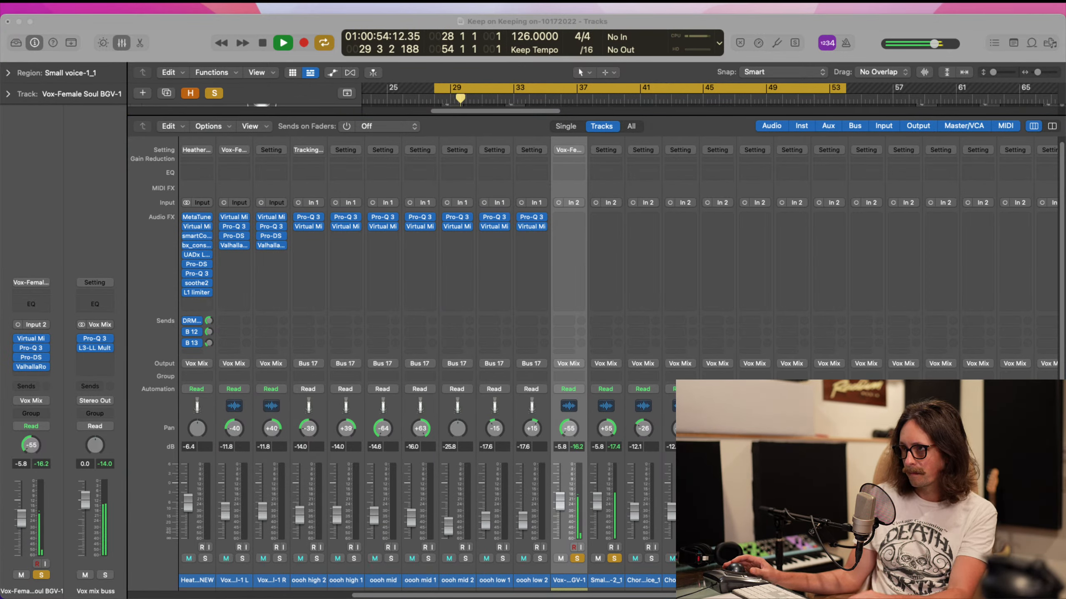
click(396, 309)
key(x)
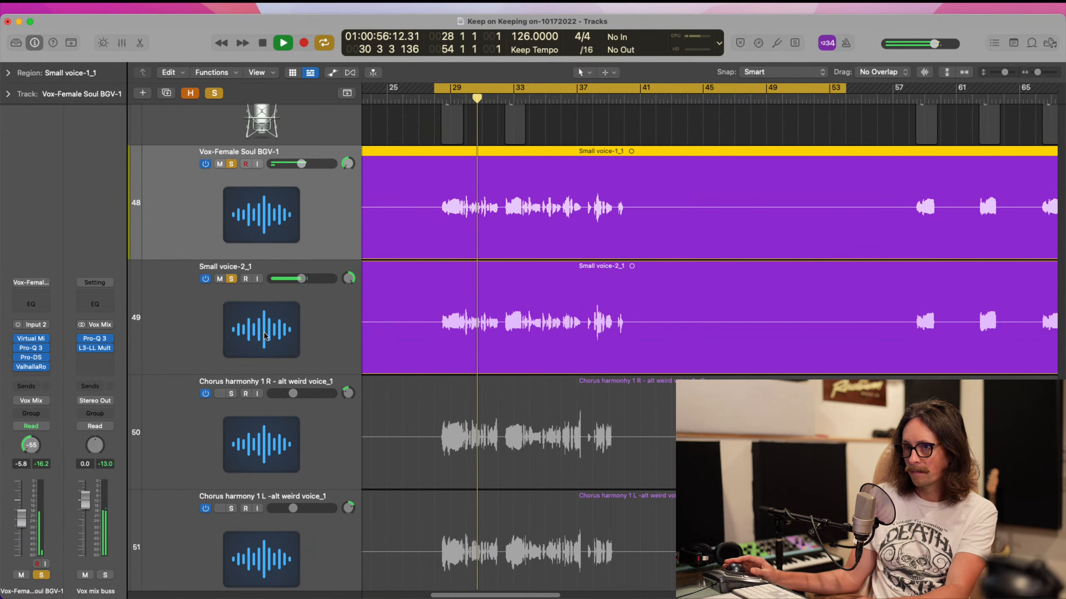
click(258, 300)
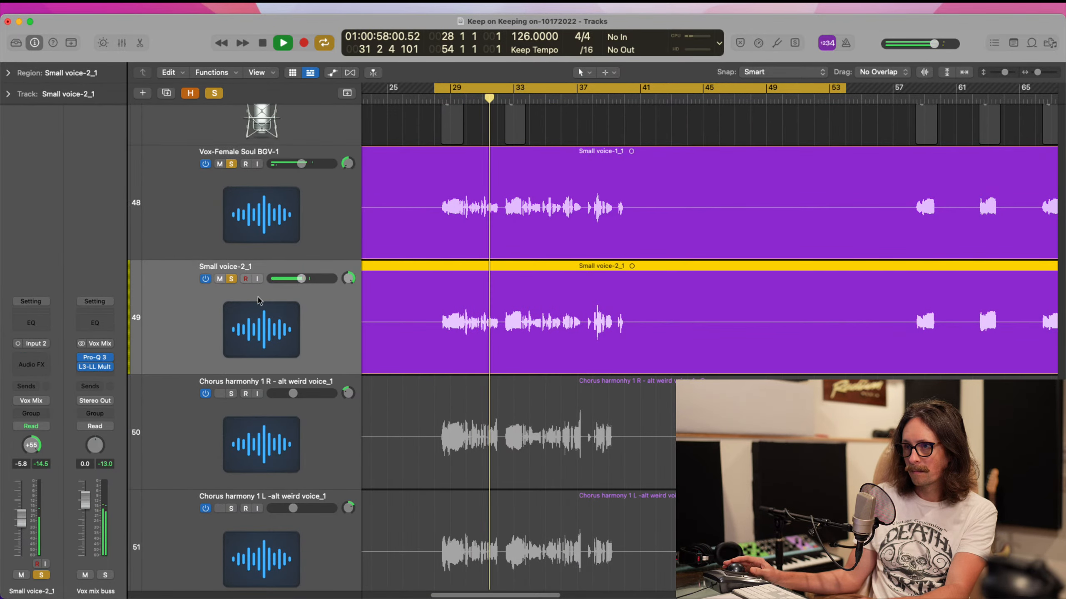
click(255, 230)
key(space)
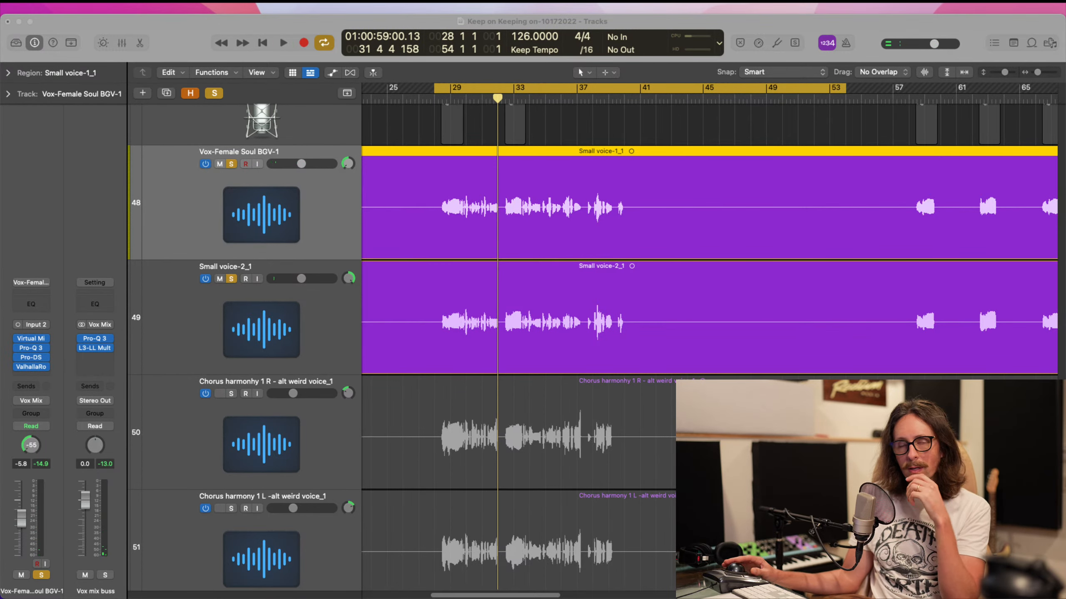
click(184, 44)
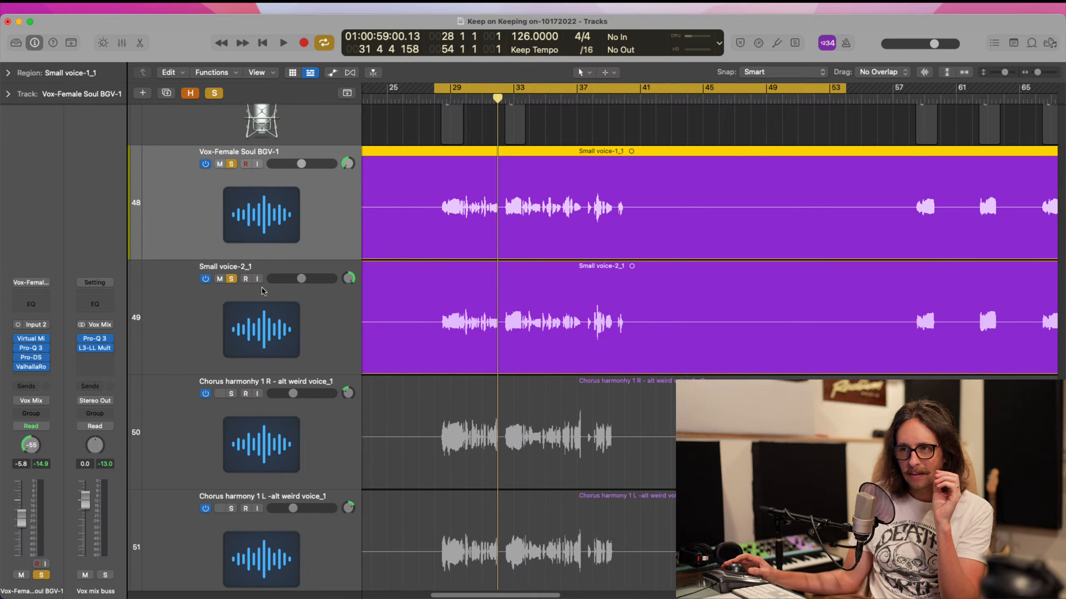
- Load the Vox-Female Soul BGV-1 channel strip setting onto the Small voice-2_1 track and briefly audition the soloed pair
click(238, 323)
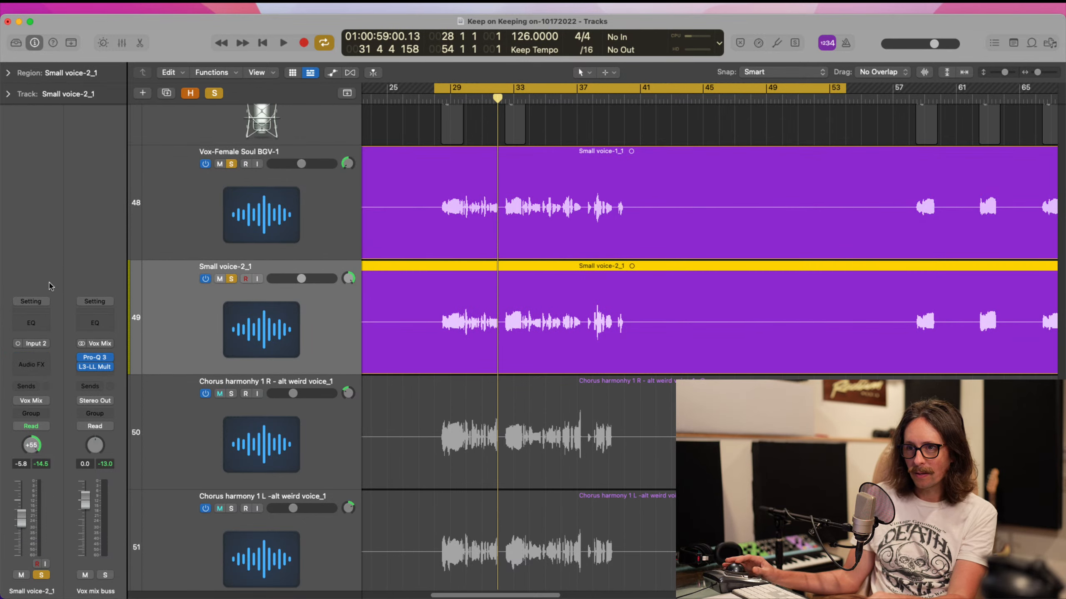
click(38, 302)
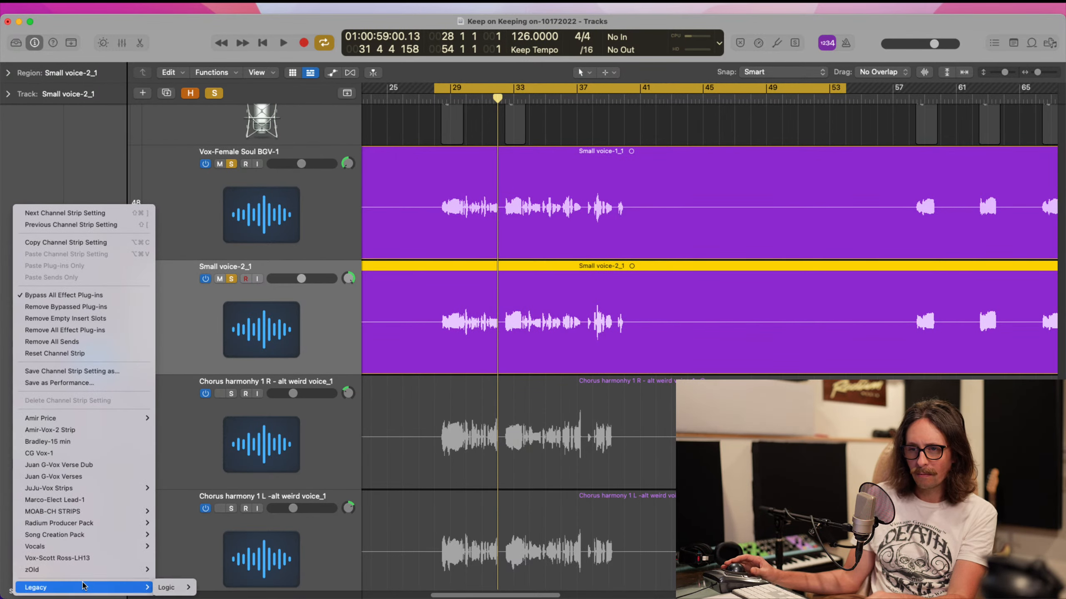
mouse_move(101, 540)
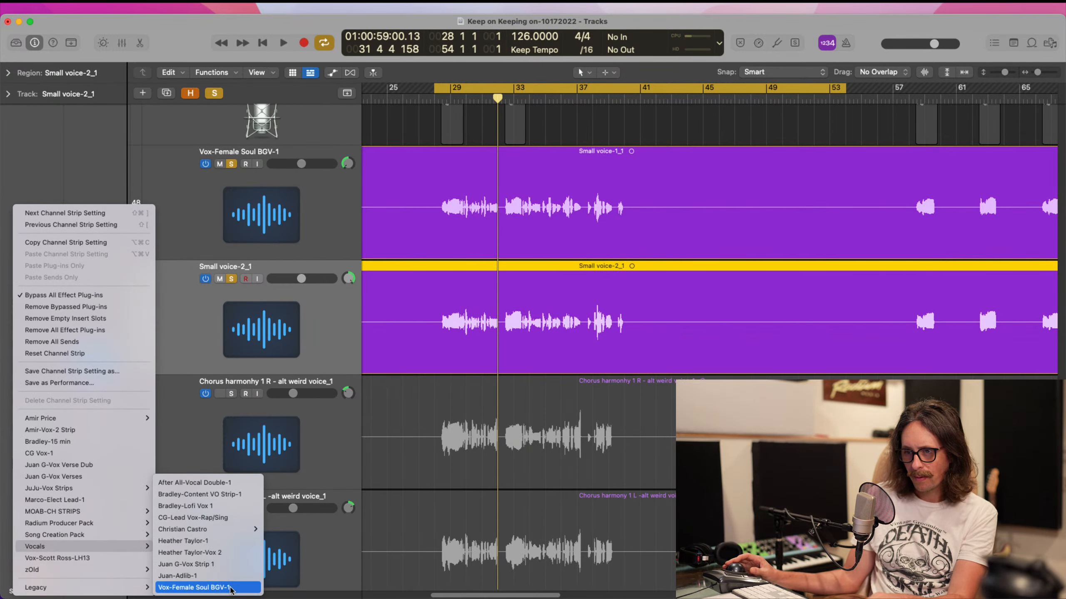
click(197, 588)
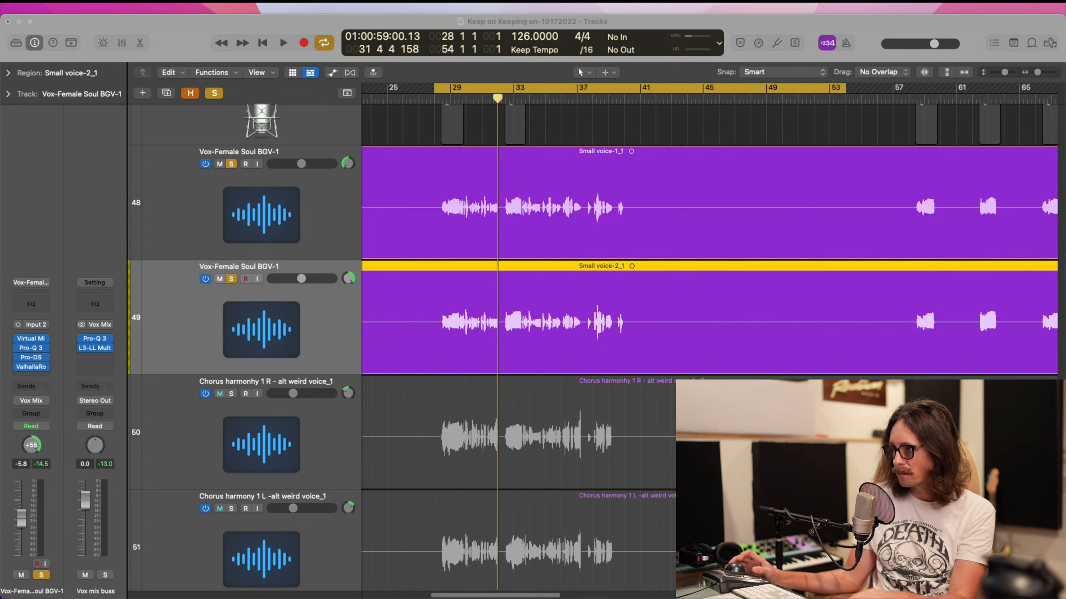
key(space)
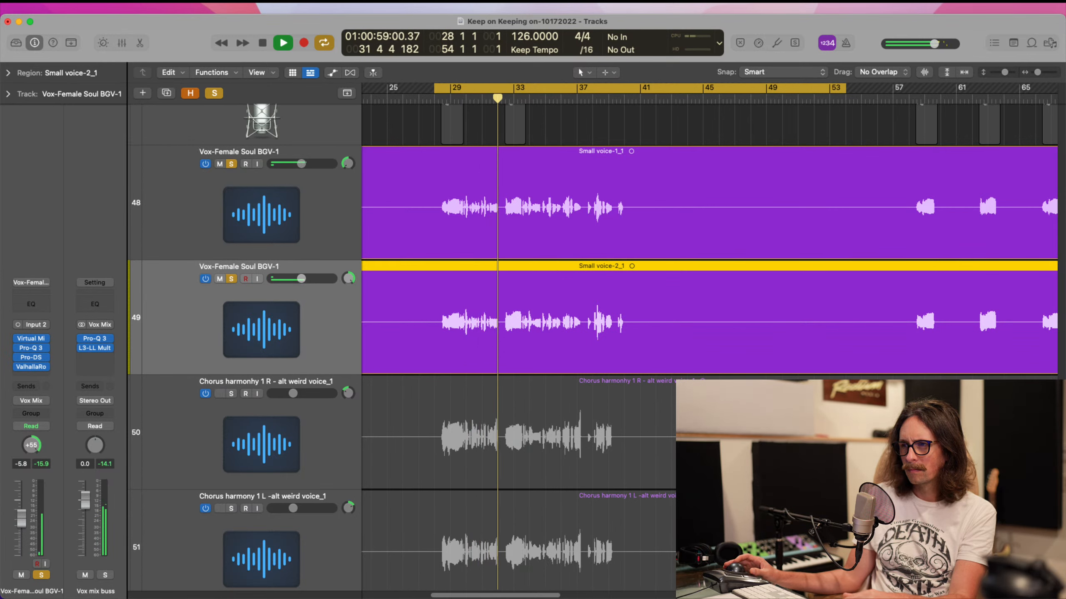
key(space)
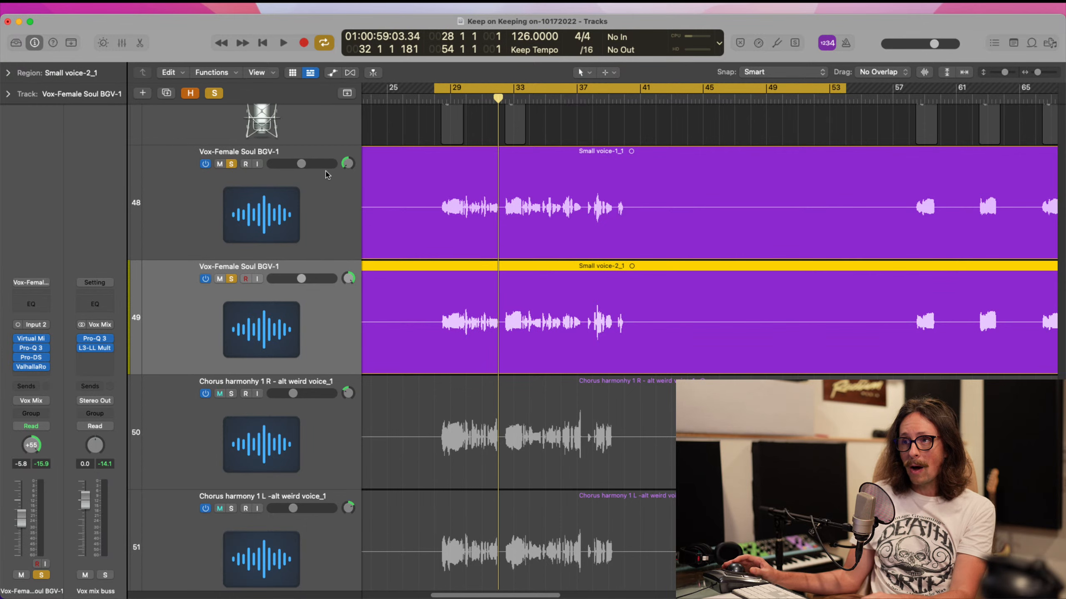
- Try ValhallaVintageVerb in place of ValhallaRoom on the first small voice track
key(Up)
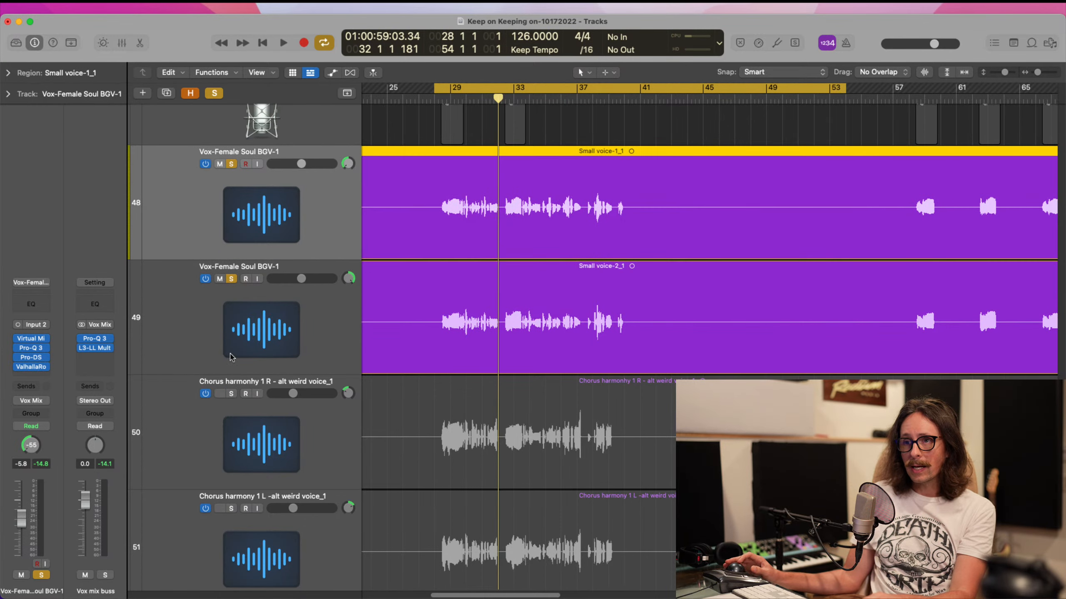
click(31, 367)
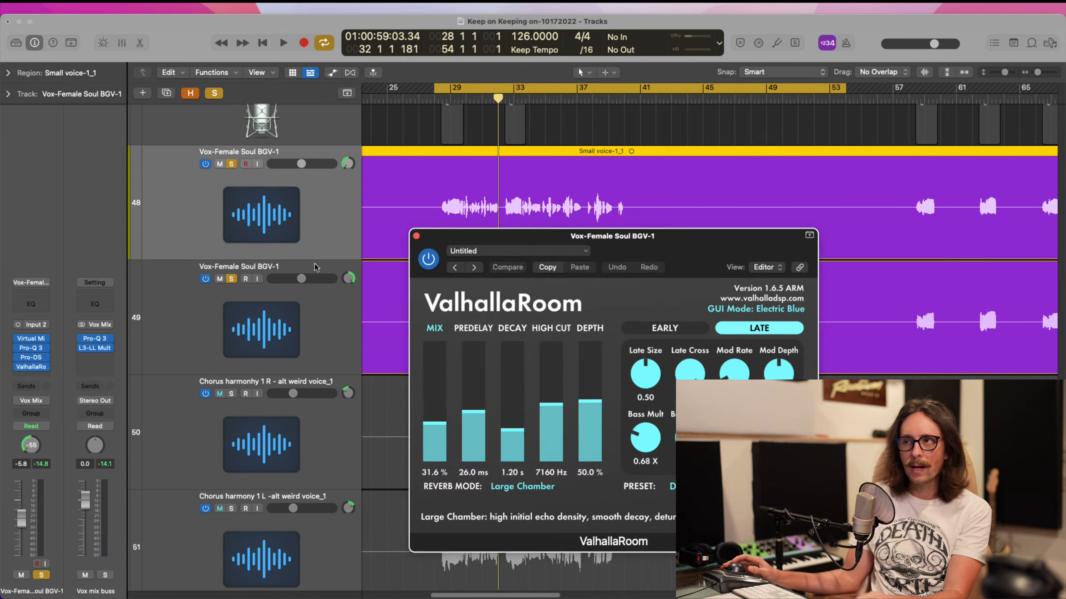
click(47, 367)
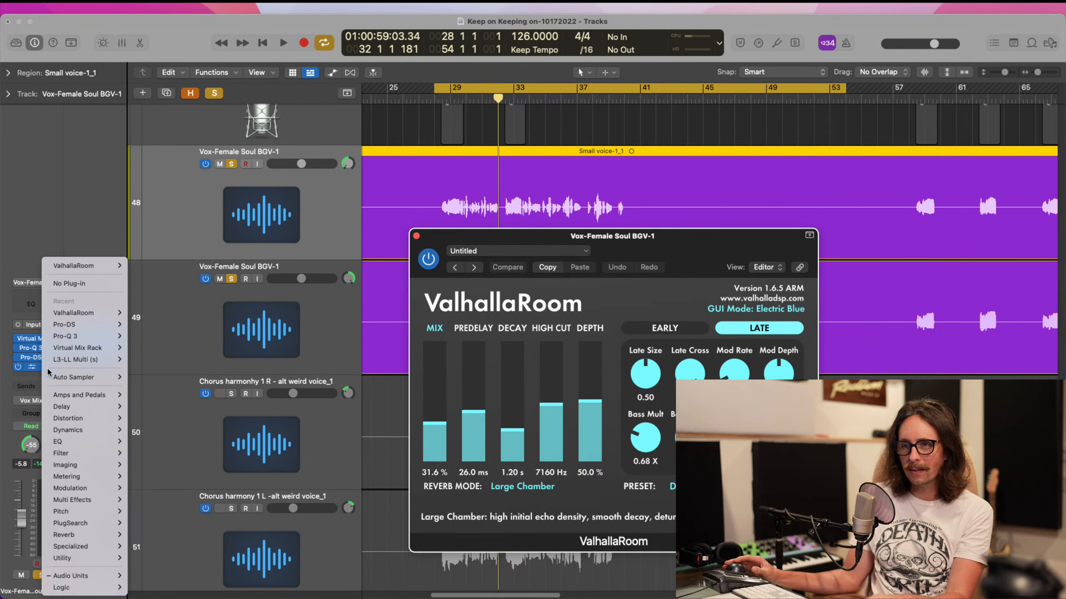
mouse_move(89, 576)
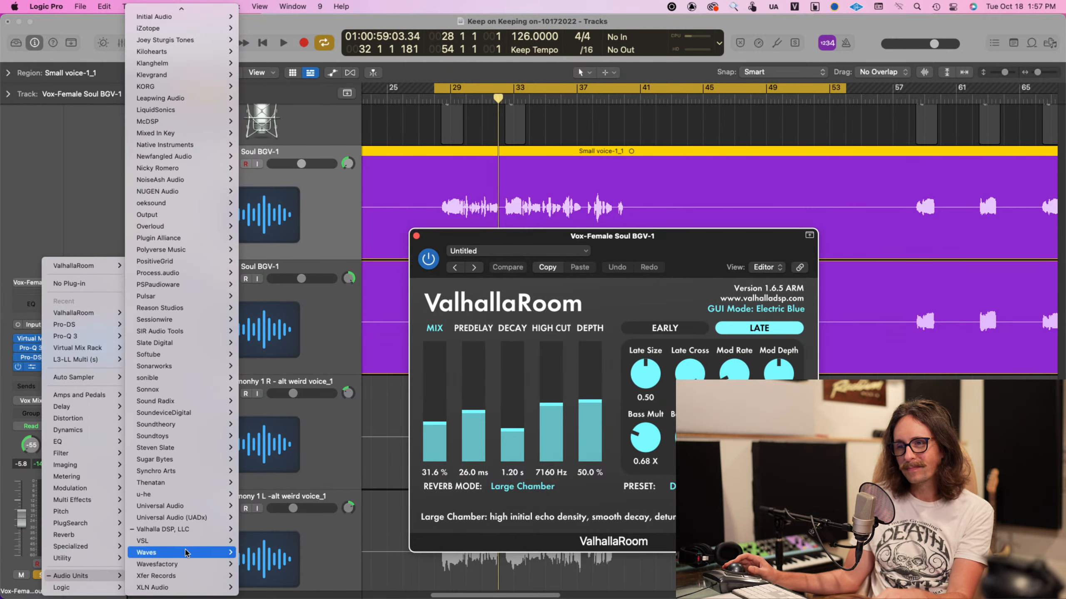
mouse_move(226, 530)
mouse_move(309, 588)
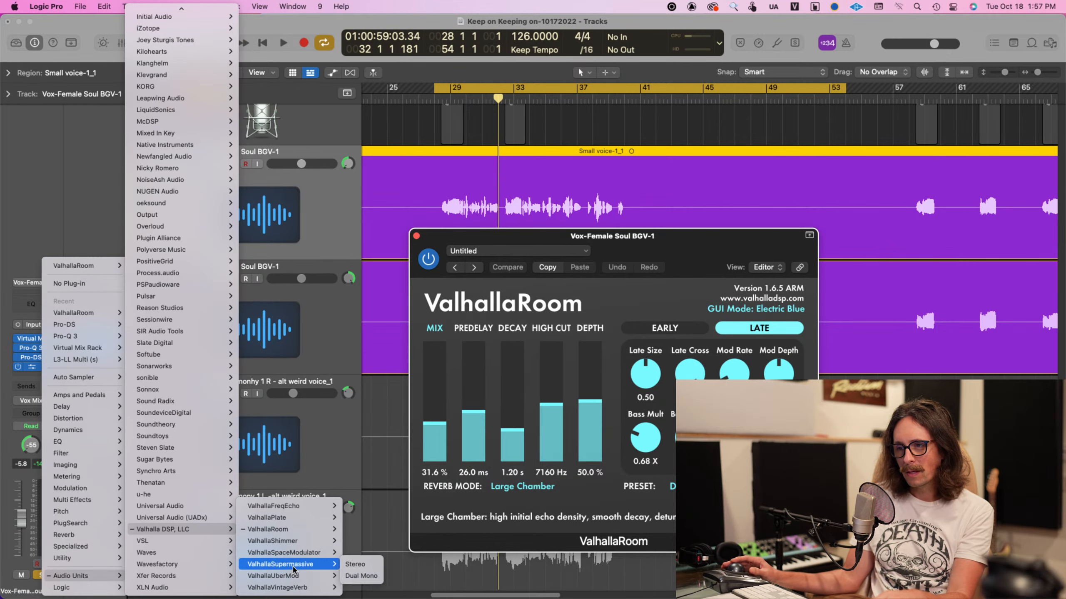
click(355, 587)
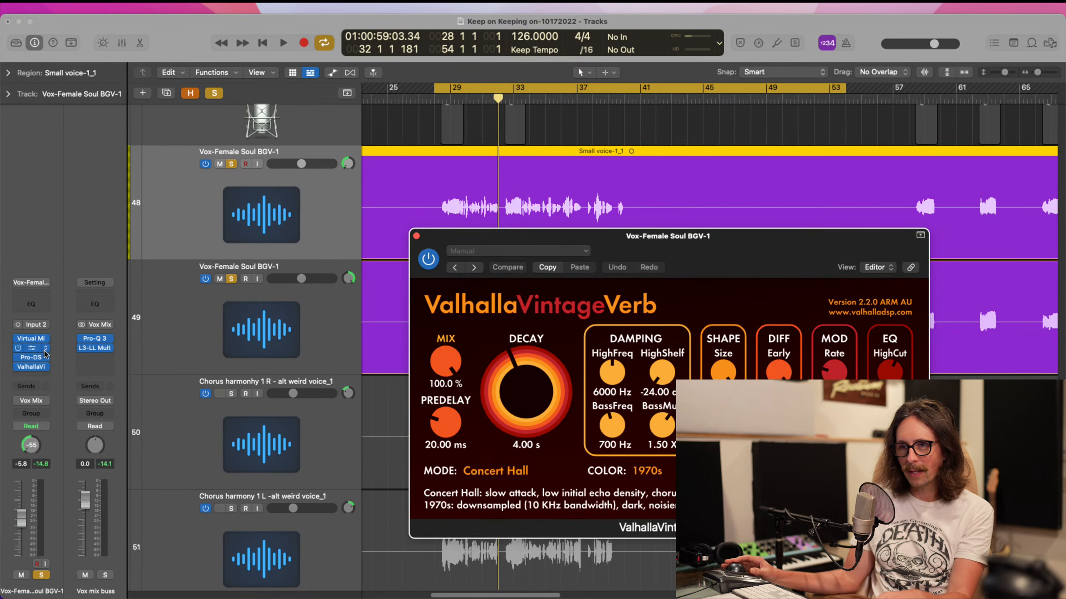
- Replace the reverb on the first small voice track with Soundtoys Little Plate and open its settings
click(46, 367)
mouse_move(68, 590)
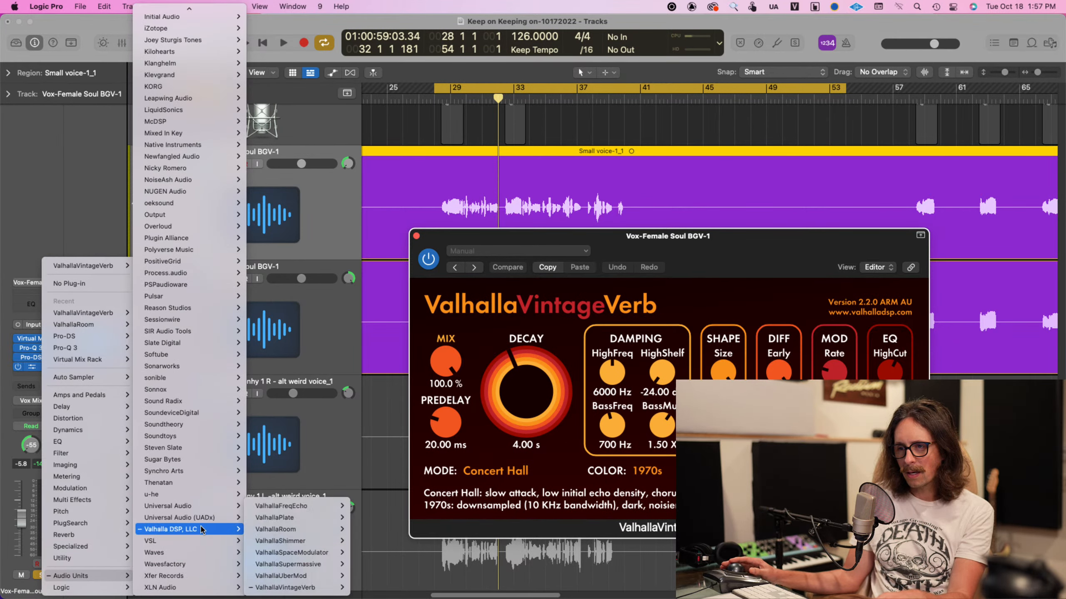
mouse_move(184, 437)
mouse_move(291, 437)
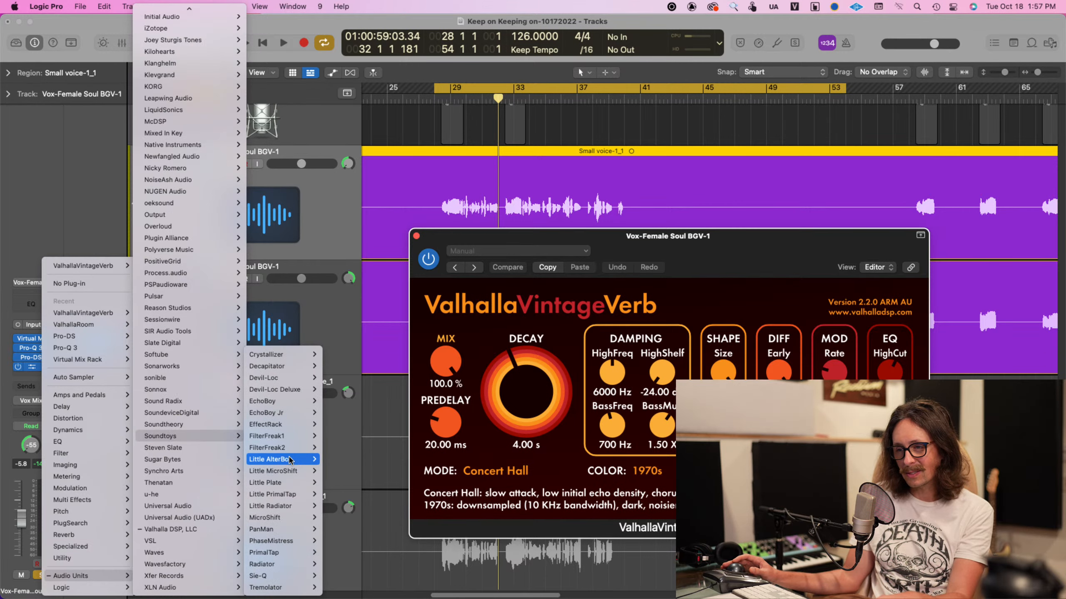
click(289, 483)
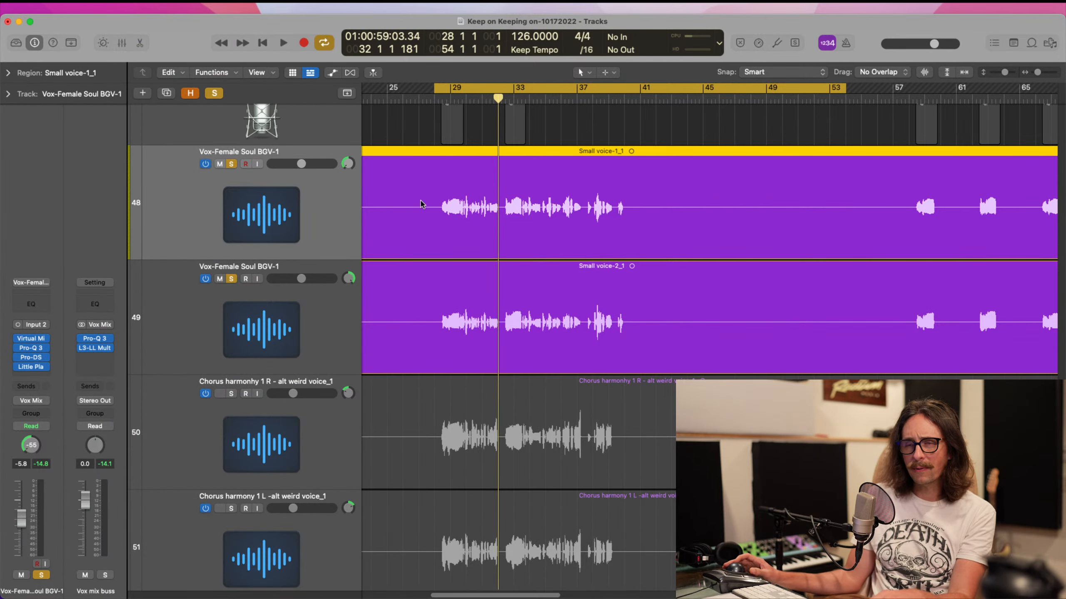
click(32, 368)
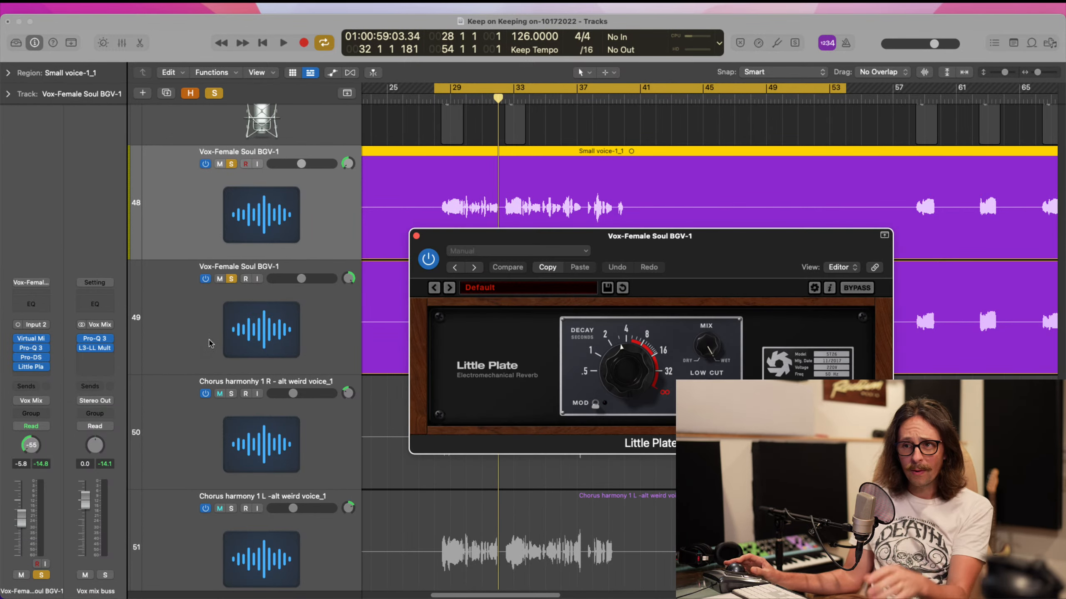
- Copy Little Plate from the first small voice's channel strip over ValhallaRoom on the second small voice's strip
drag(693, 254, 296, 284)
key(x)
drag(568, 245, 615, 247)
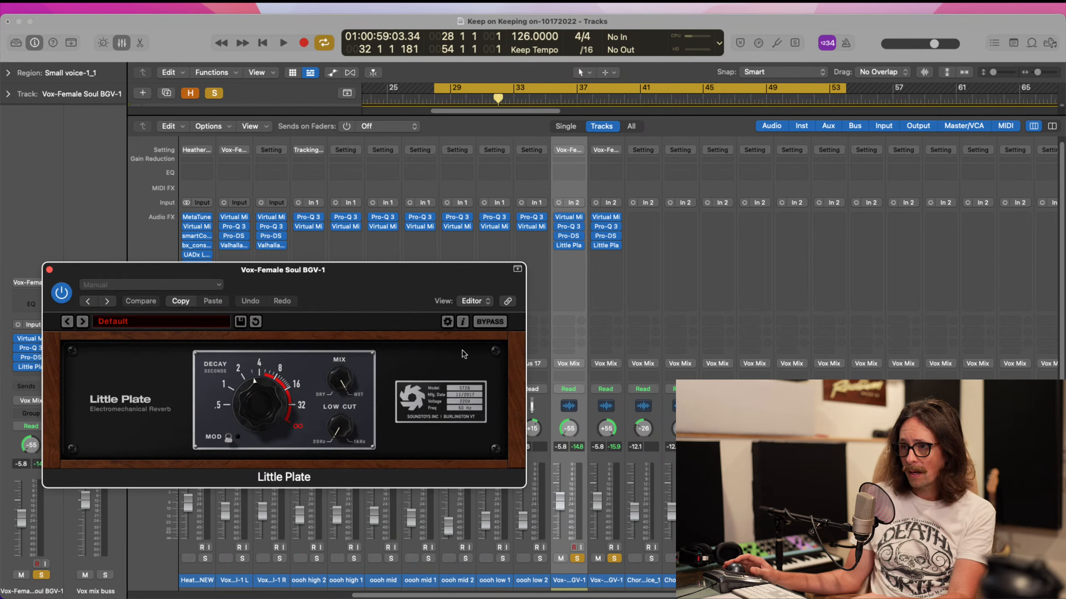
key(x)
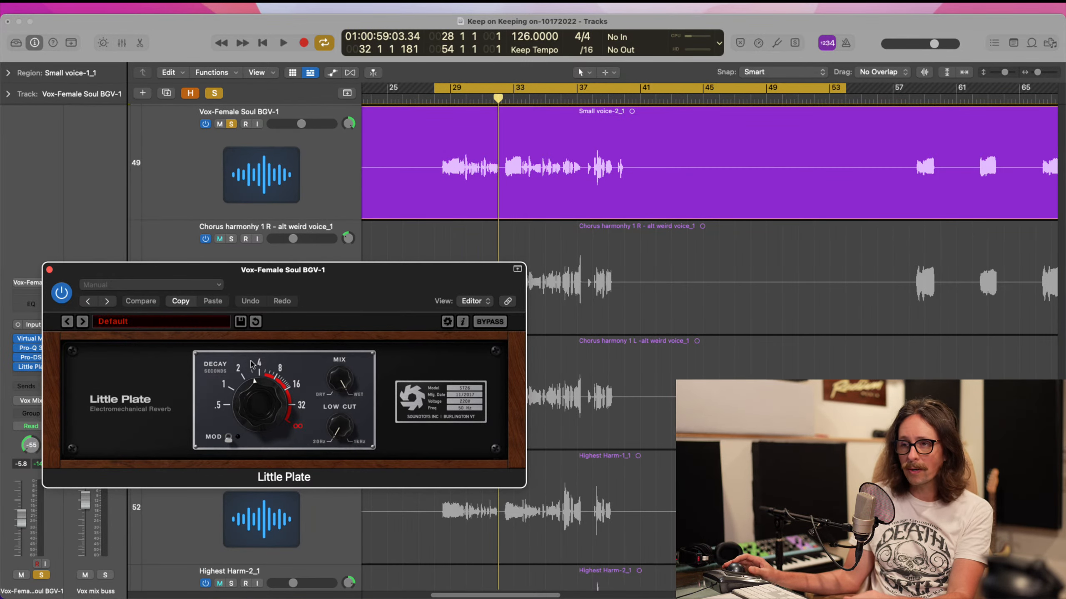
- Select the second small voice track and play the soloed pair with Little Plate from the cycle start
scroll(396, 174, up, 3)
click(251, 235)
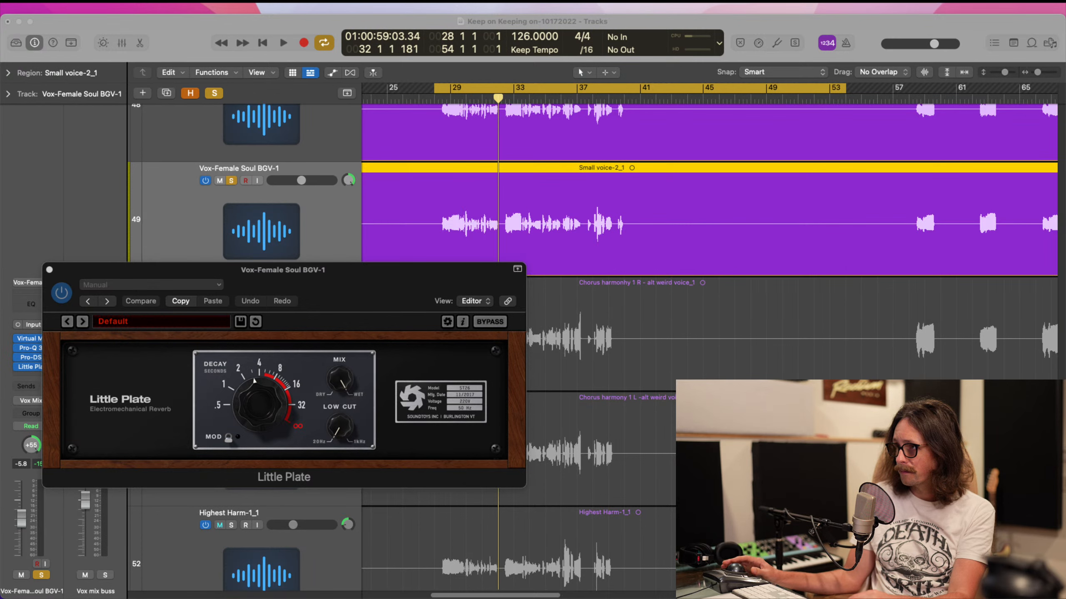
click(374, 286)
key(space)
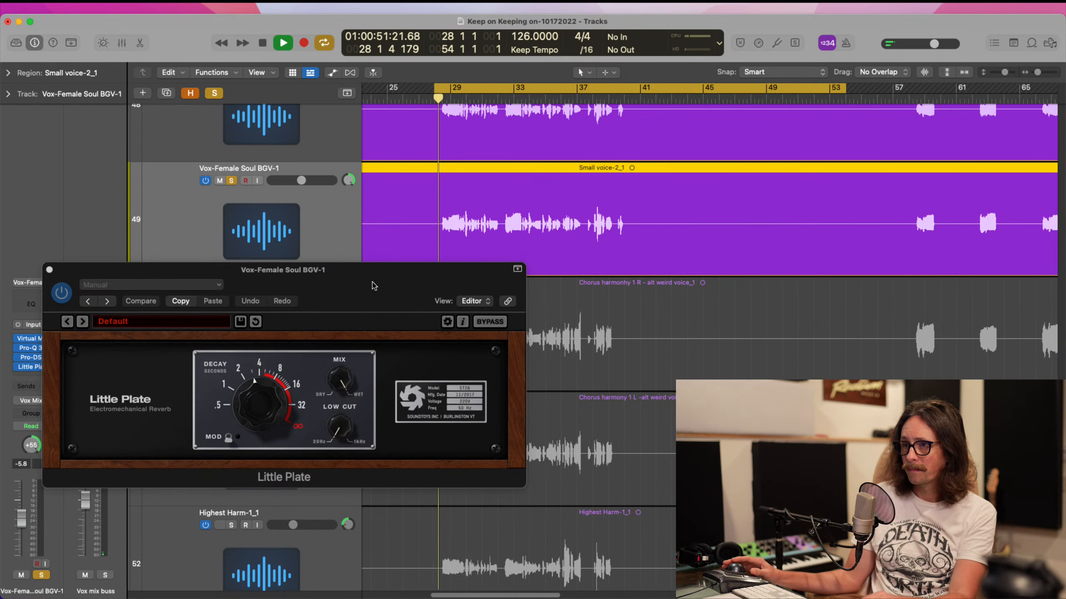
- Shorten Little Plate's decay on the small voice to between 1 and 2 seconds, lower its mix and raise its low cut while auditioning
drag(373, 286, 579, 266)
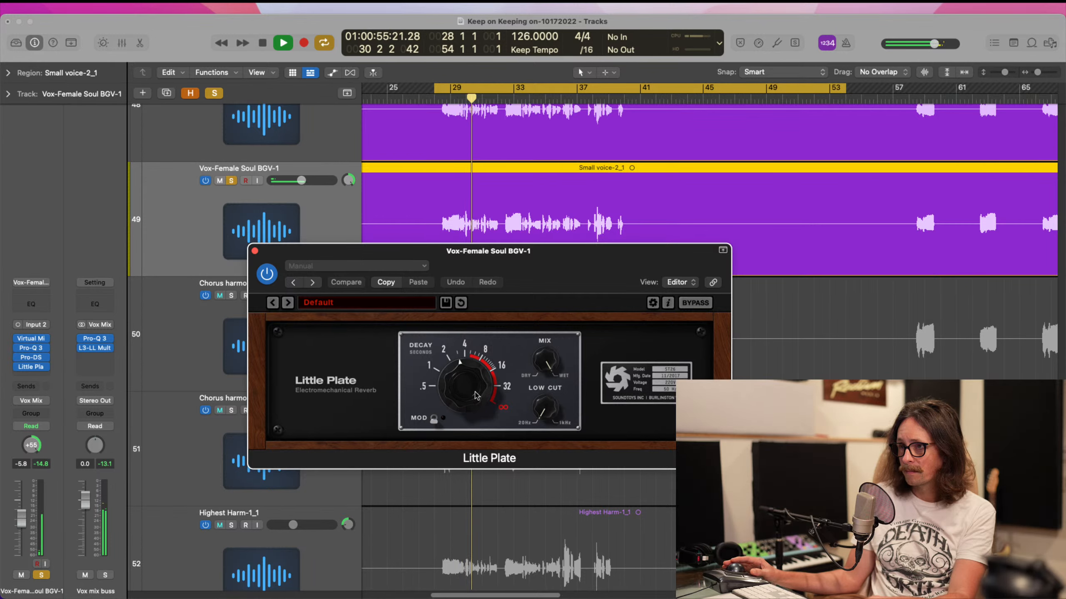
drag(477, 396, 471, 405)
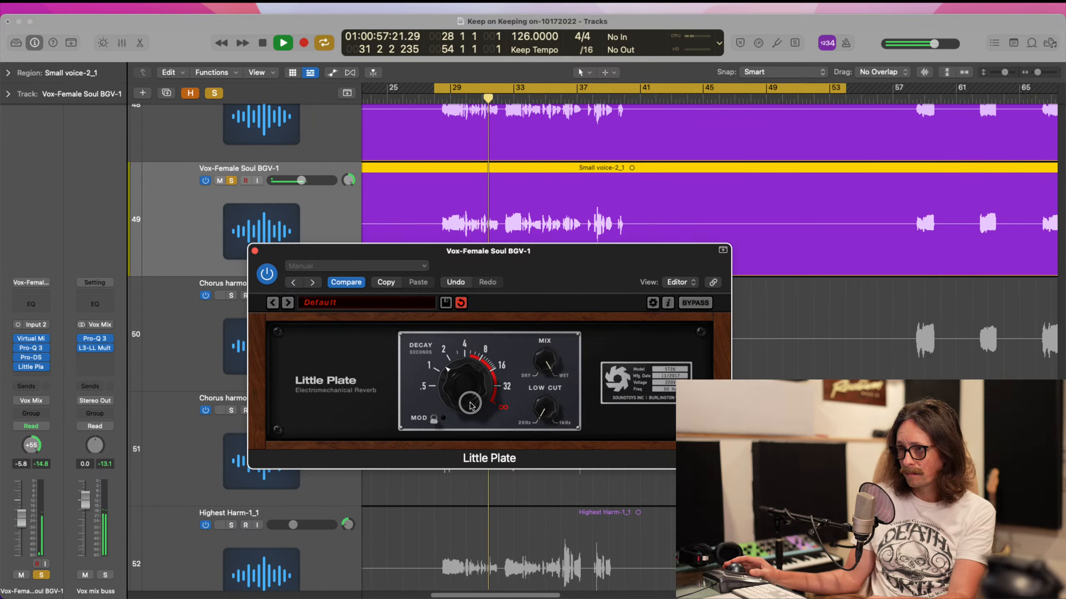
key(space)
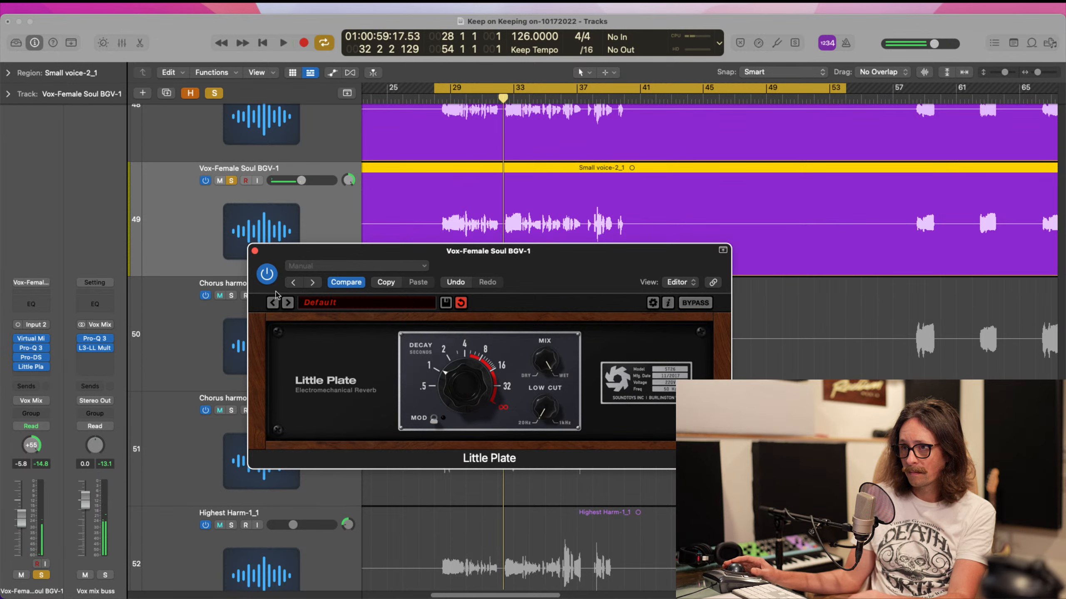
key(space)
drag(549, 363, 553, 451)
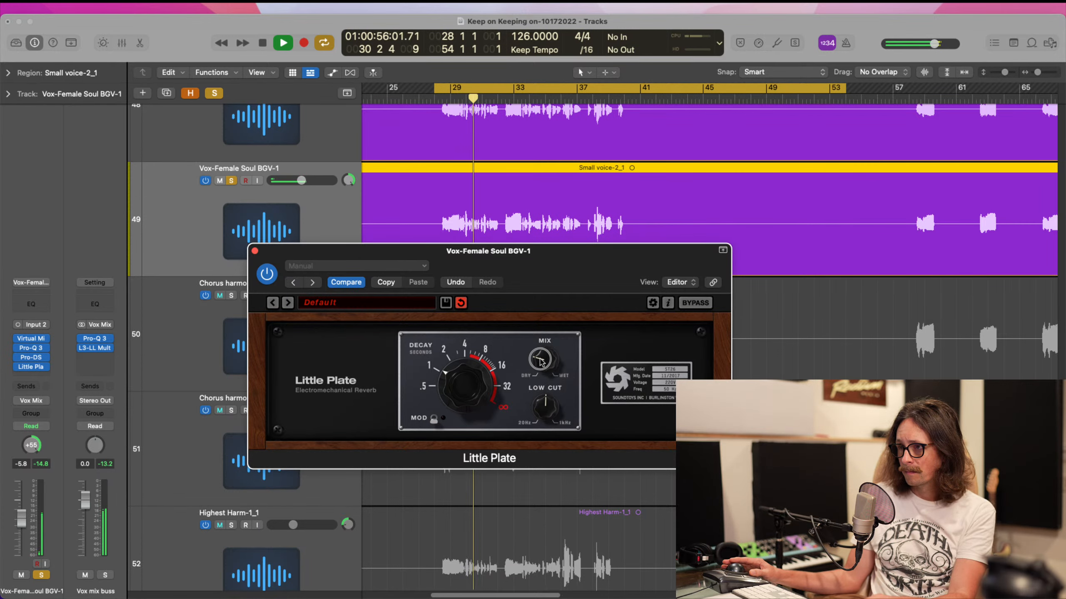
scroll(280, 223, up, 2)
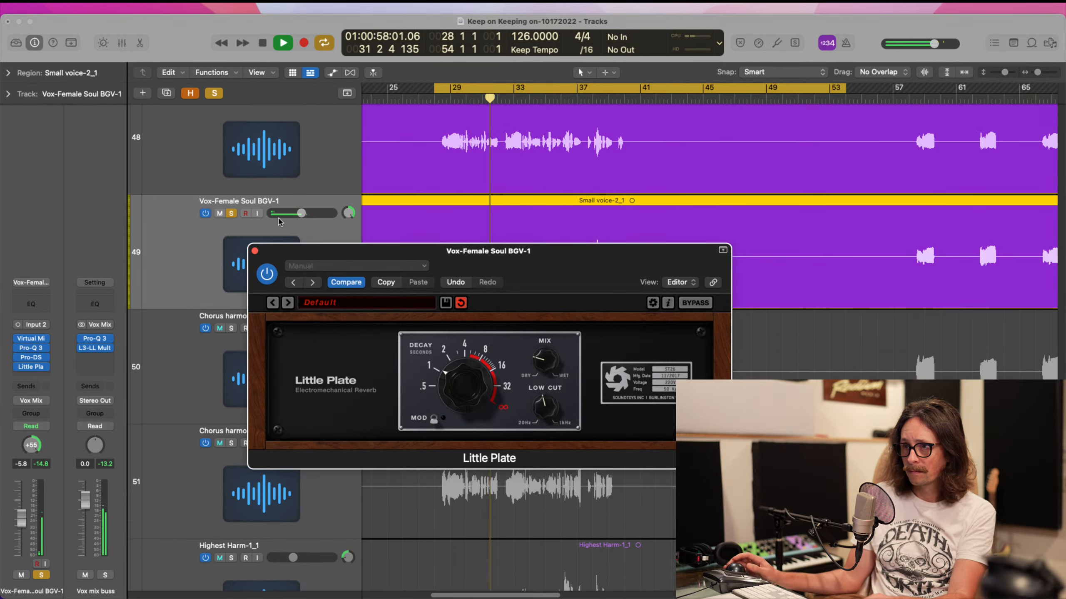
- In the mixer, copy the adjusted Little Plate from the first small voice's strip onto the second's and restart playback
key(x)
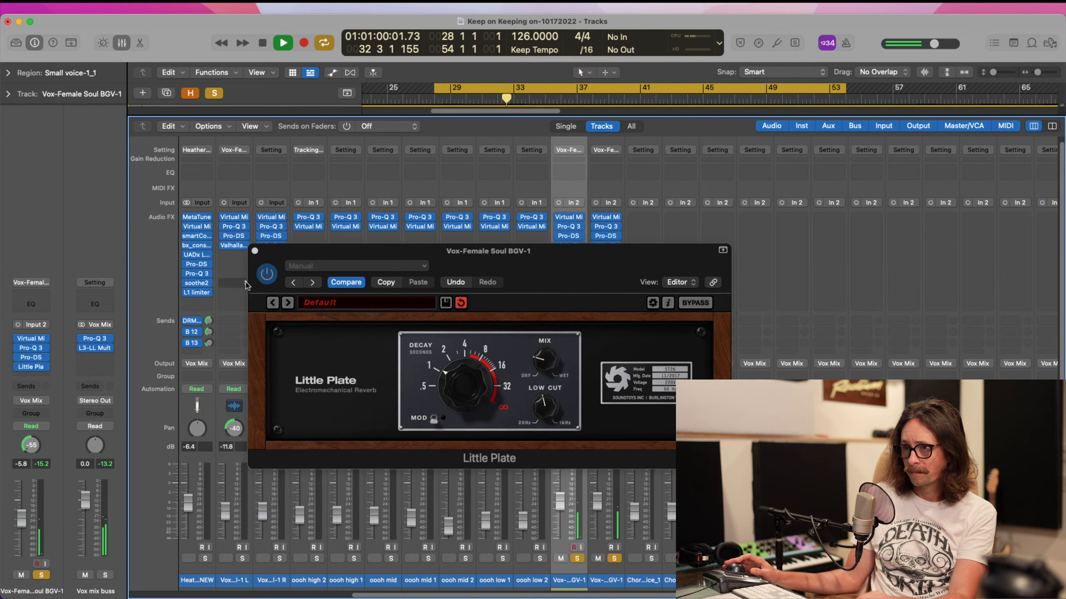
drag(591, 251, 601, 326)
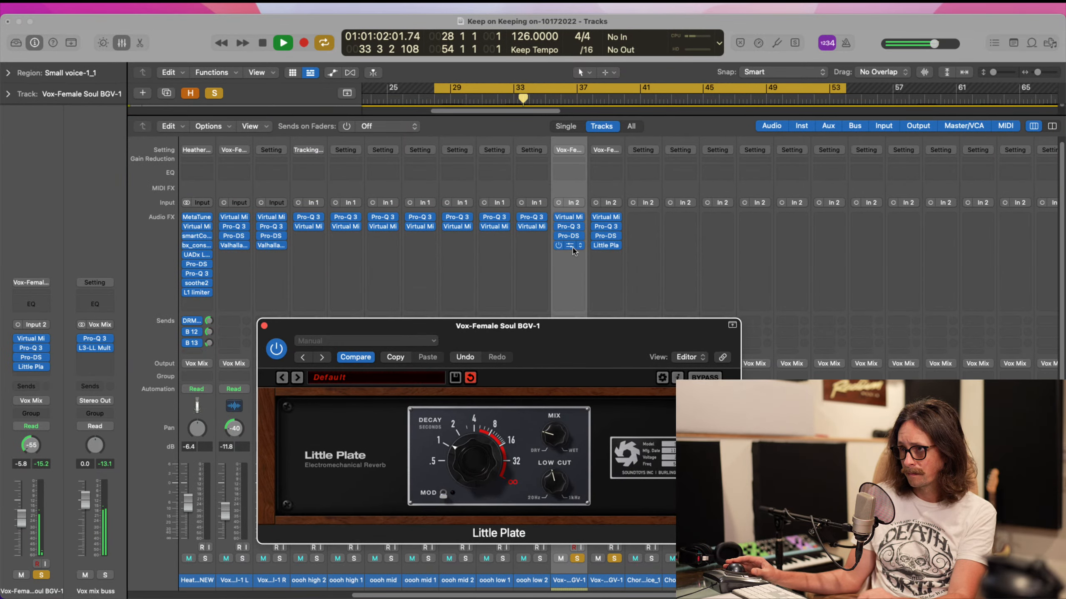
drag(571, 246, 609, 250)
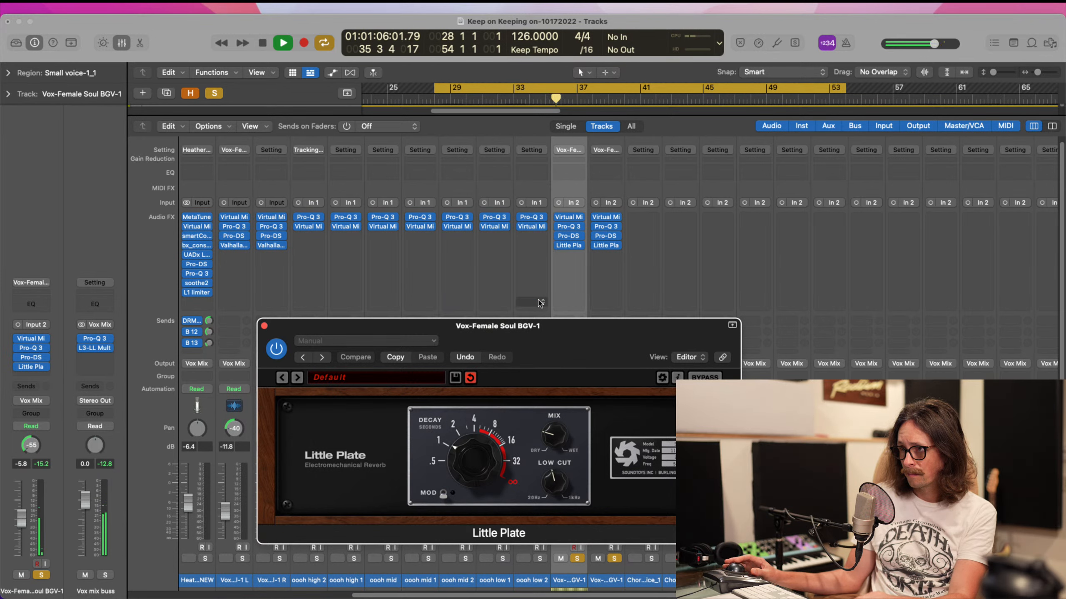
key(space)
key(space)
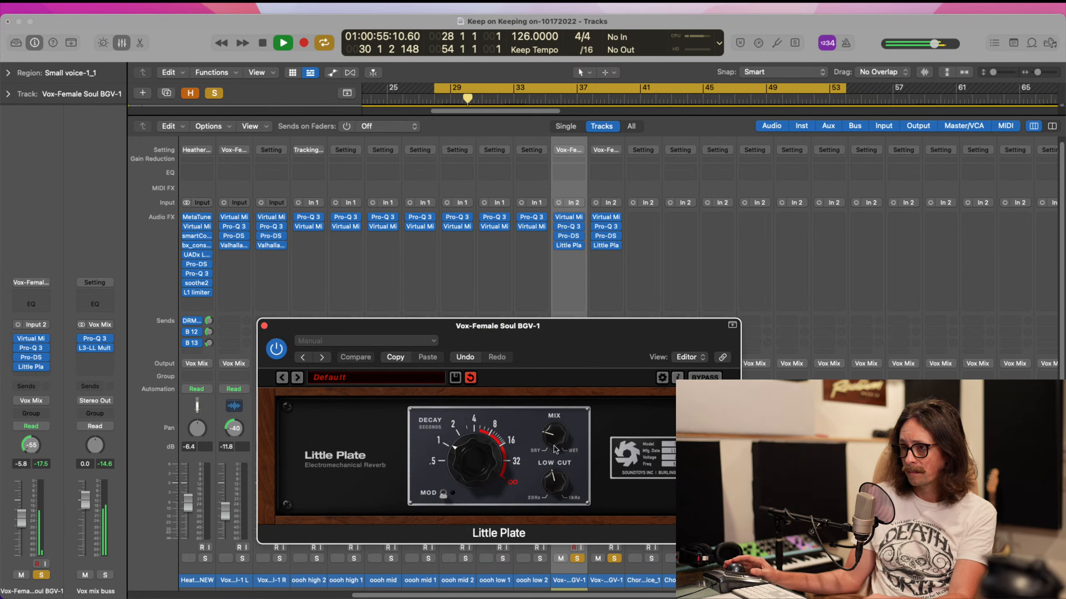
- Fine-tune Little Plate's low cut and decay on the first small voice and copy the result onto the second small voice's strip
drag(555, 484, 556, 481)
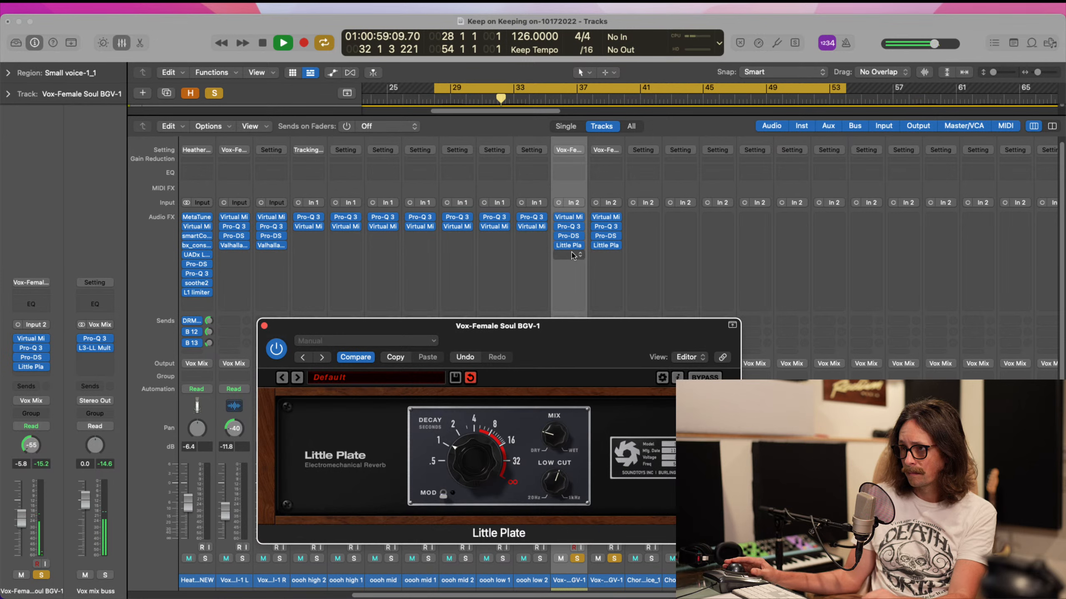
drag(569, 245, 597, 249)
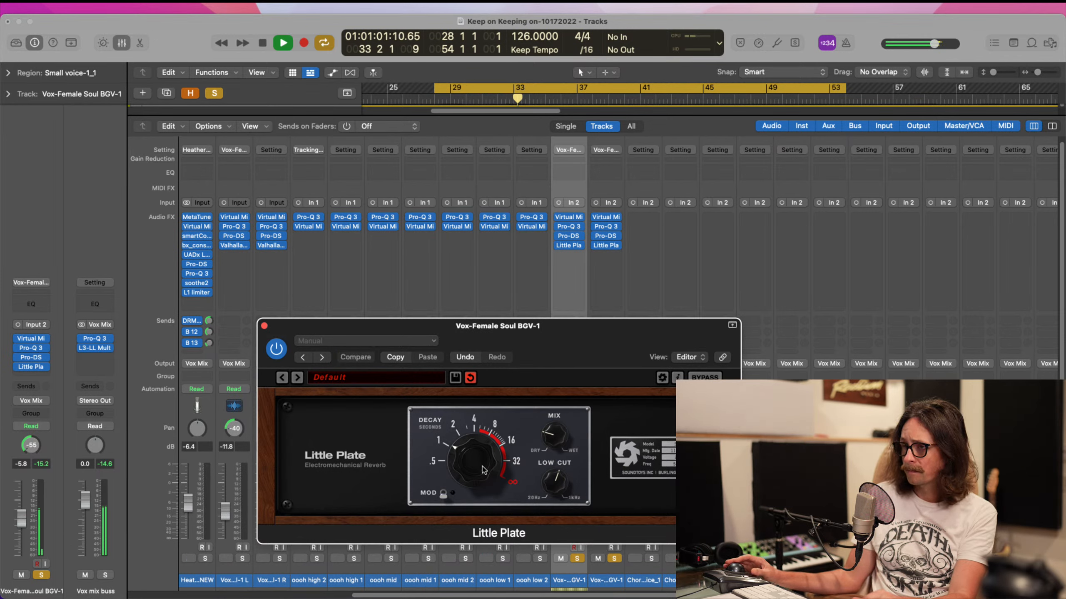
drag(480, 461, 480, 457)
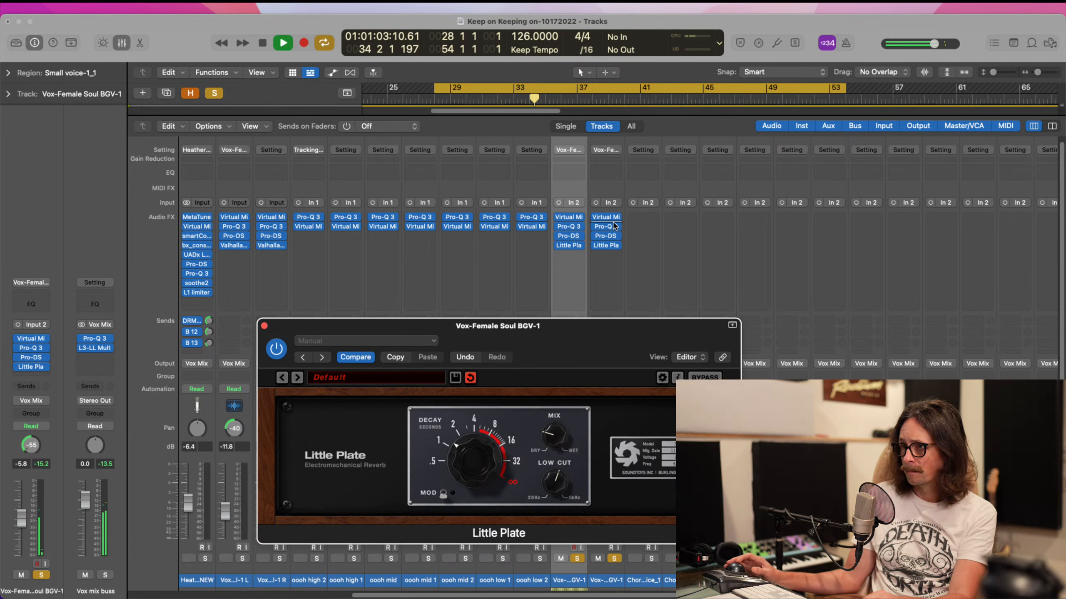
drag(568, 245, 603, 247)
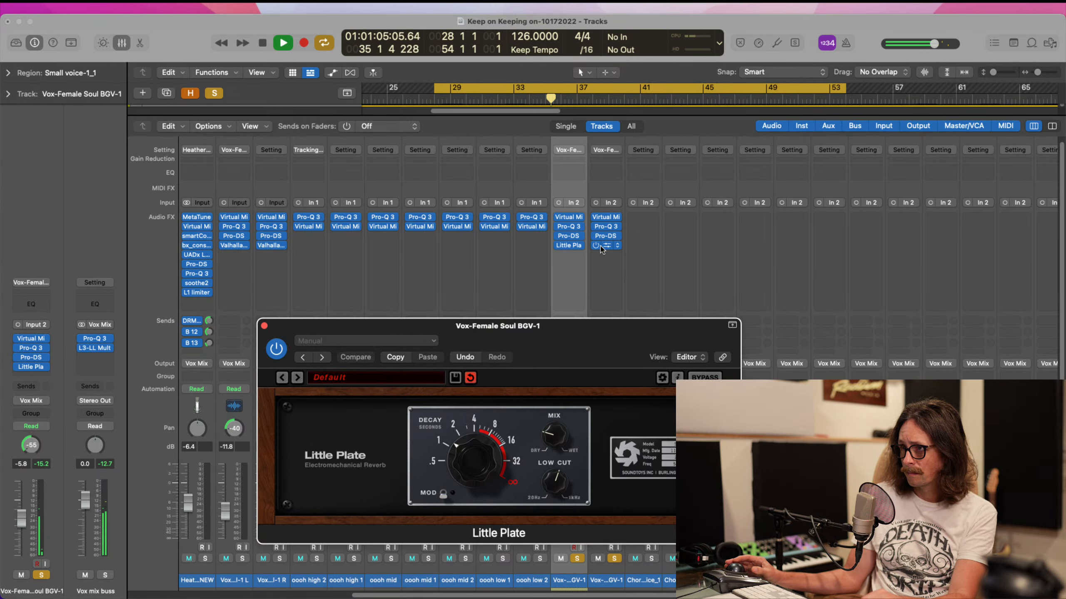
click(264, 326)
- Set the first small voice's Pro-DS to Allround with a 4.901–10.05 kHz range, then copy it onto the second small voice
key(space)
click(569, 236)
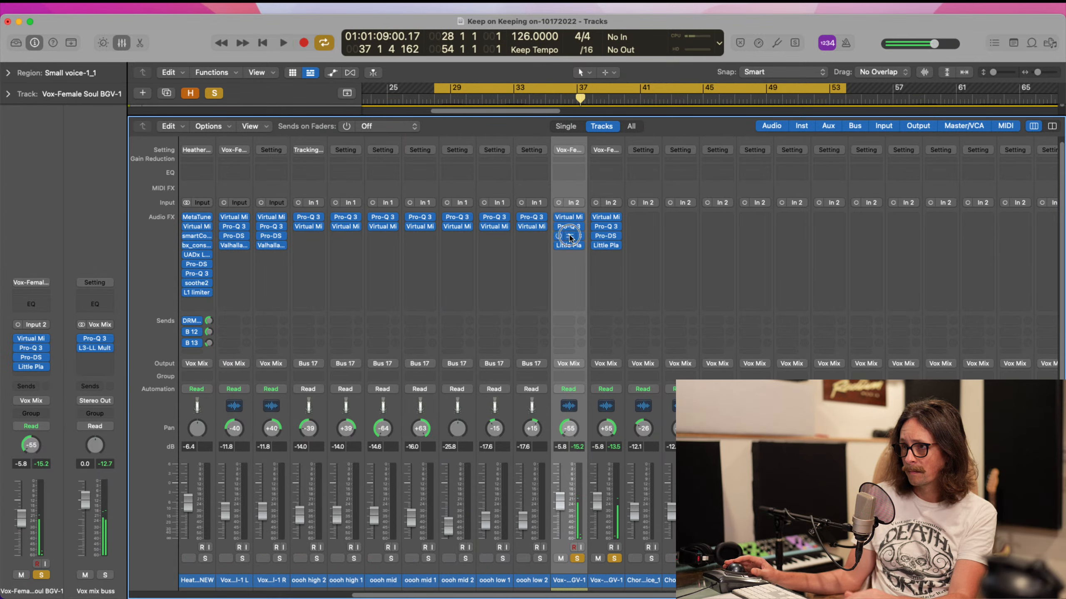
key(space)
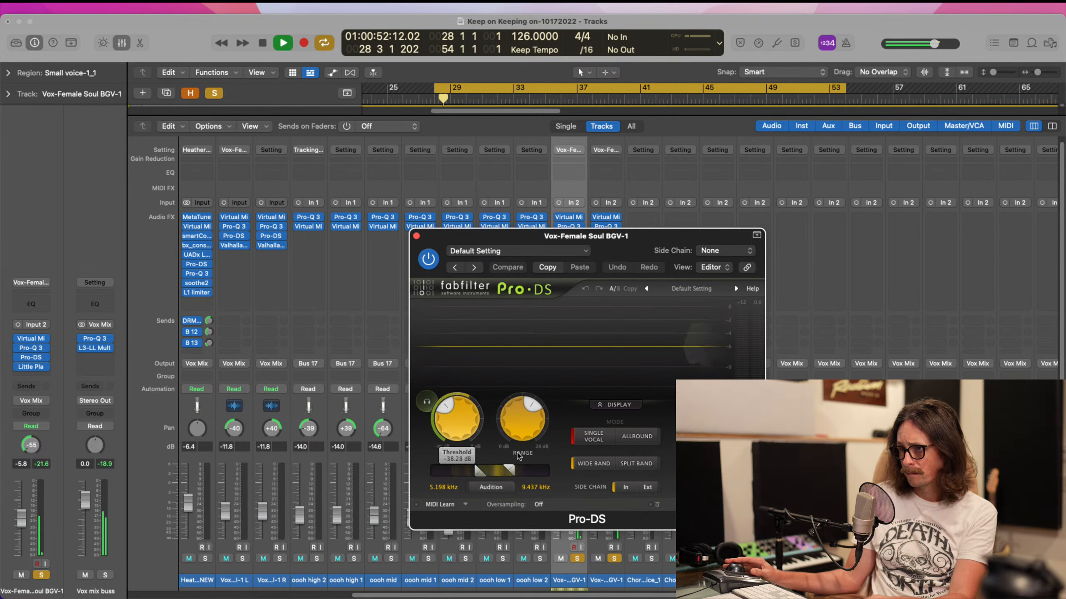
drag(511, 468, 477, 471)
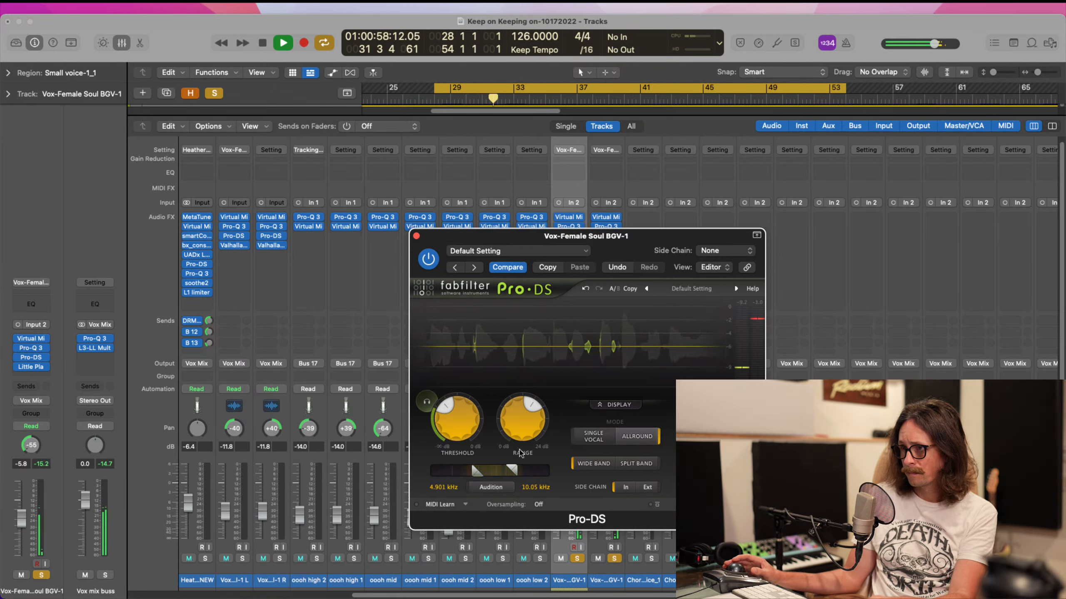
drag(588, 238, 596, 323)
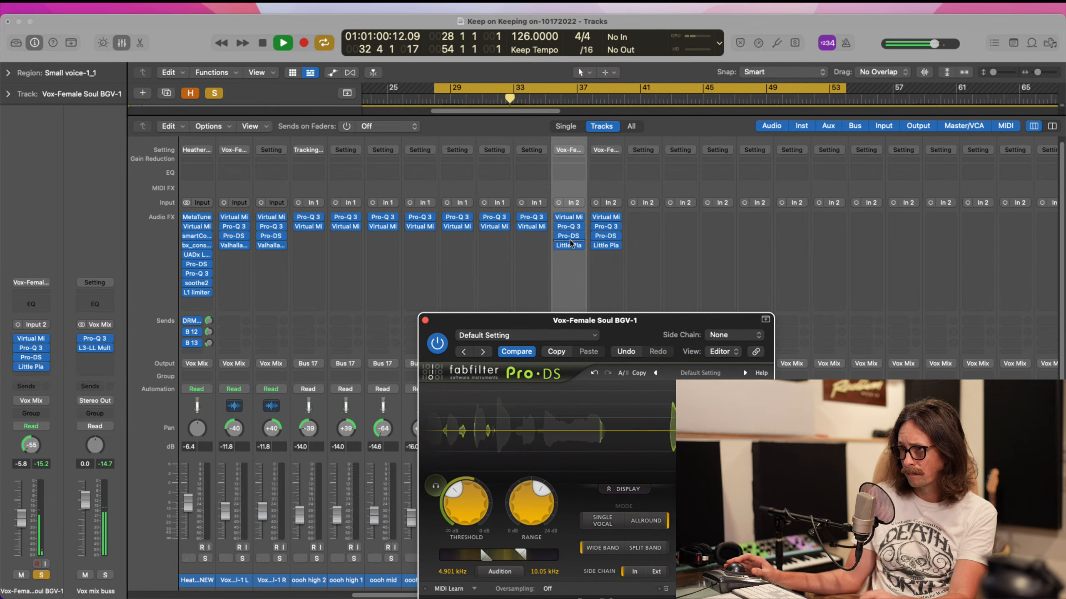
drag(570, 237, 598, 237)
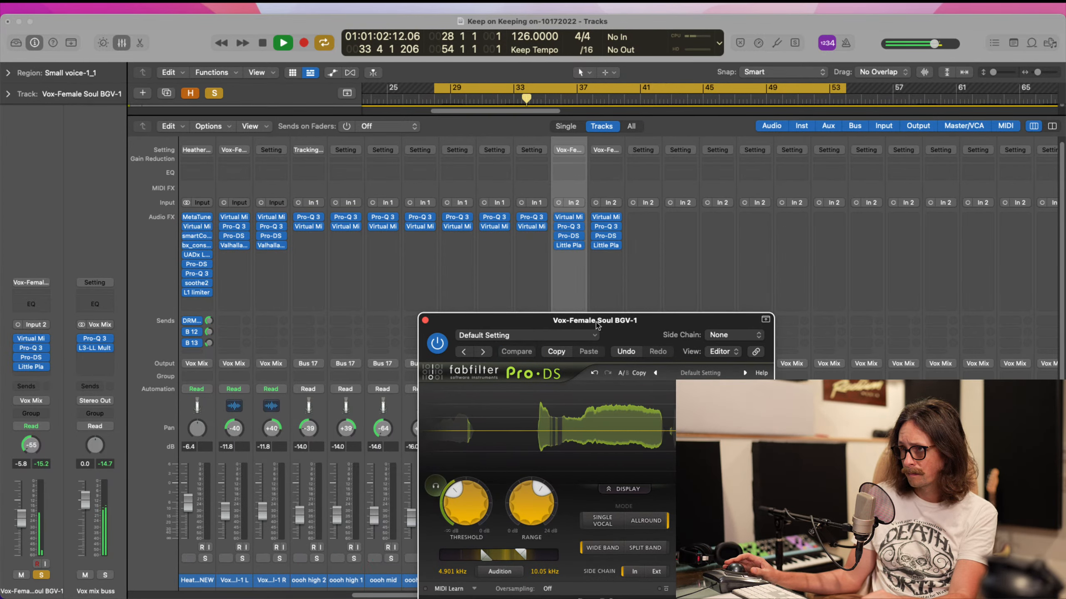
click(425, 320)
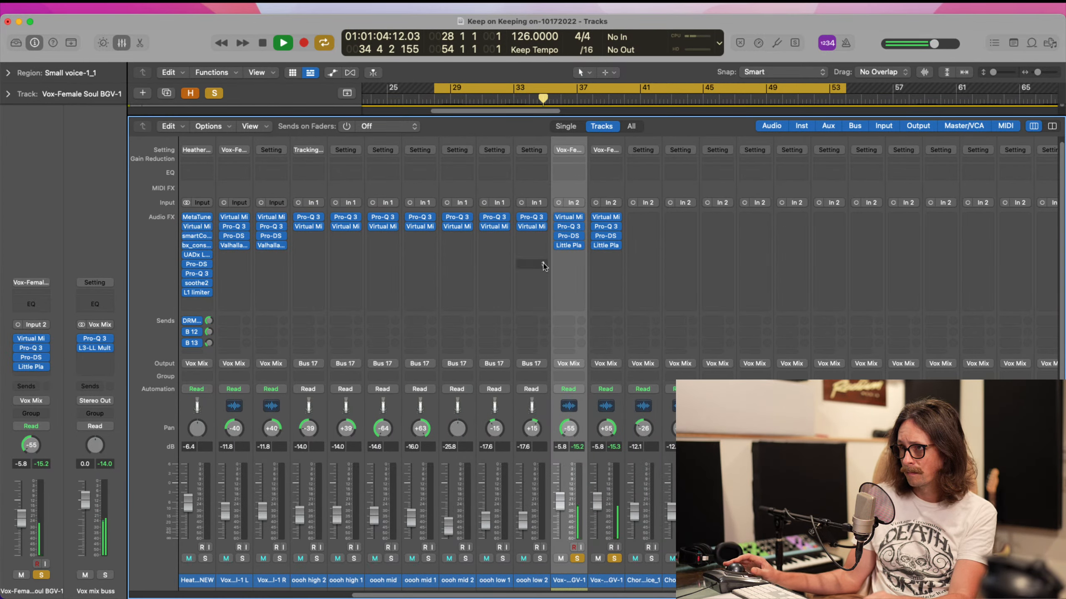
- Check Virtual Mix Rack on the first small voice, then change the second small voice's Custom Opto tone from Warm to Airy
click(571, 218)
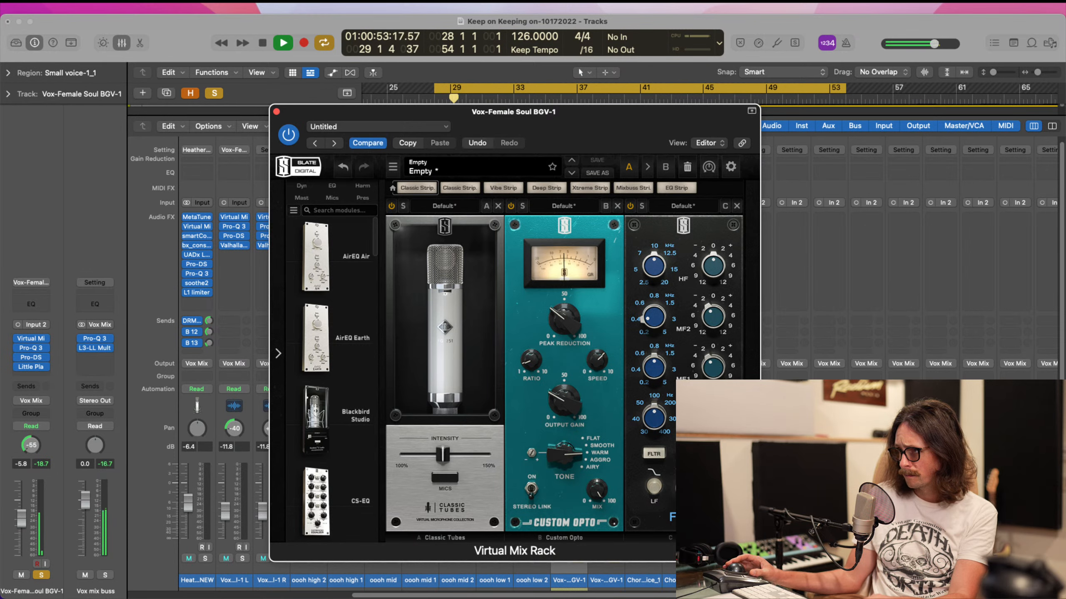
click(277, 112)
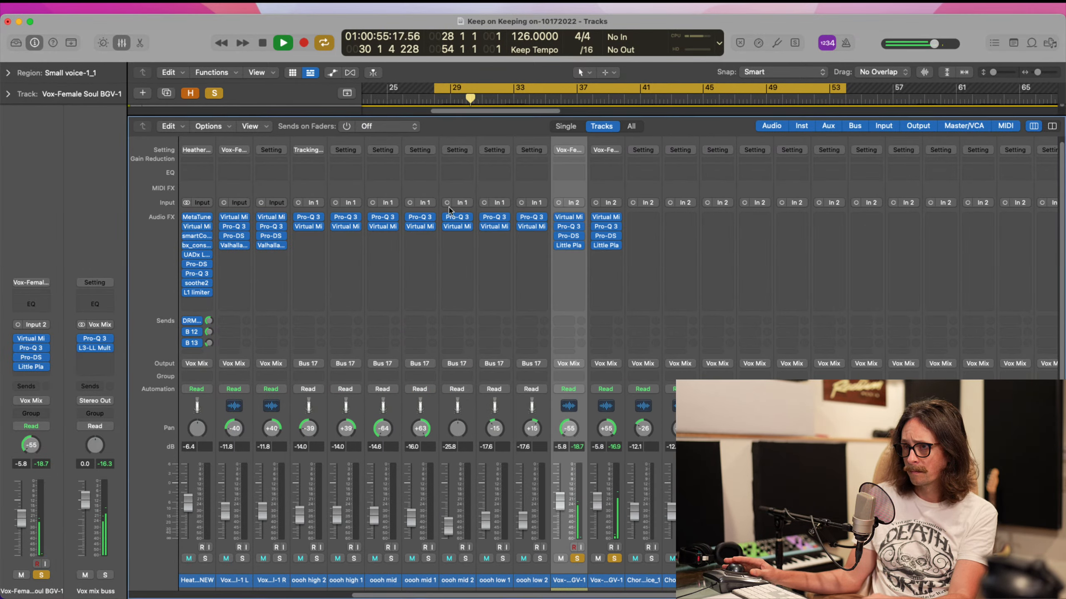
click(603, 219)
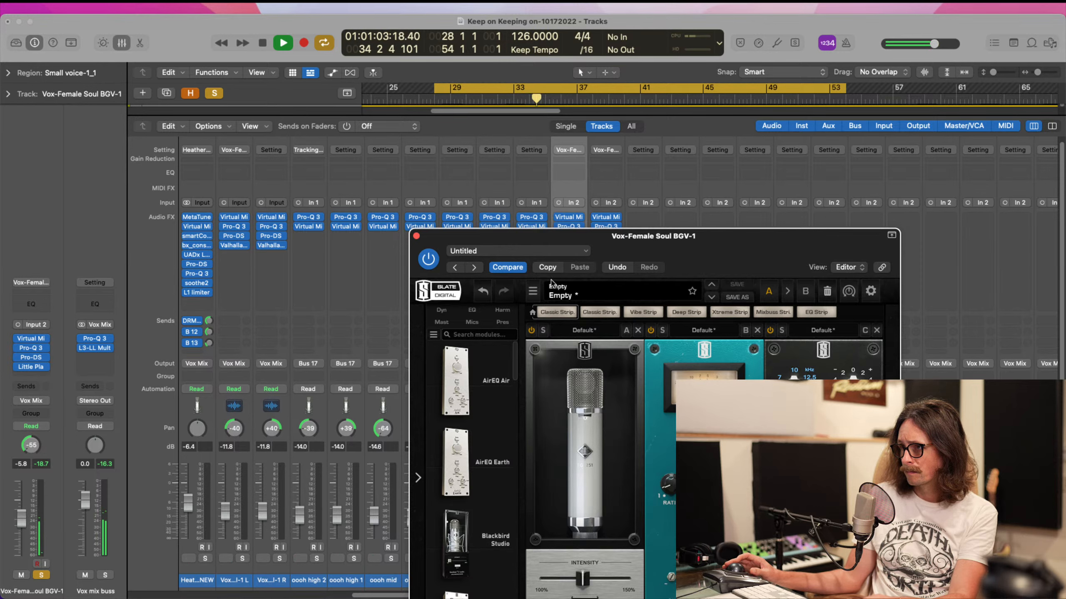
drag(657, 240, 604, 122)
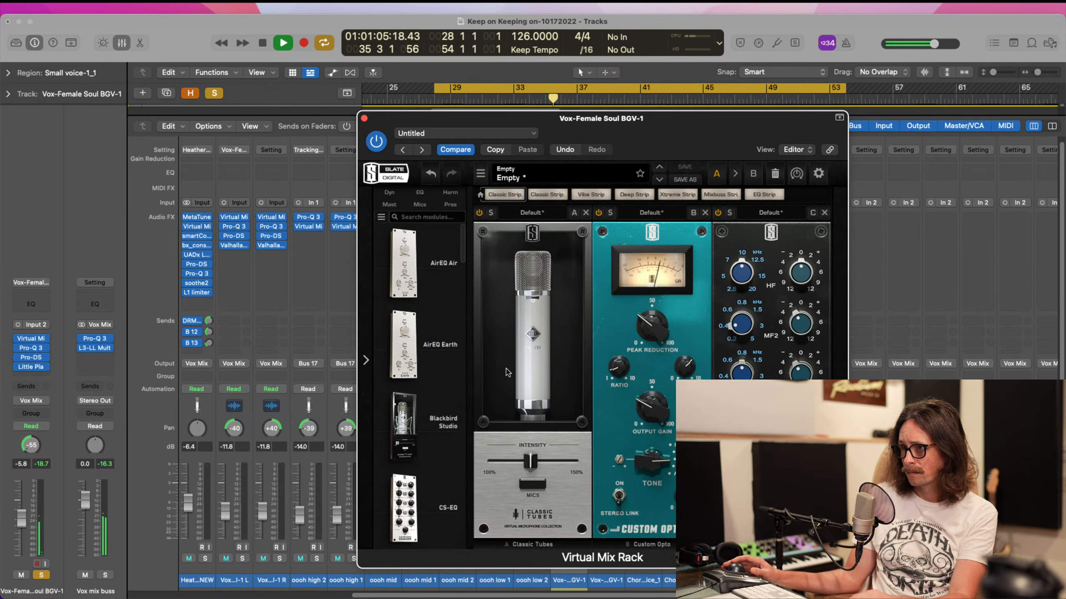
click(652, 454)
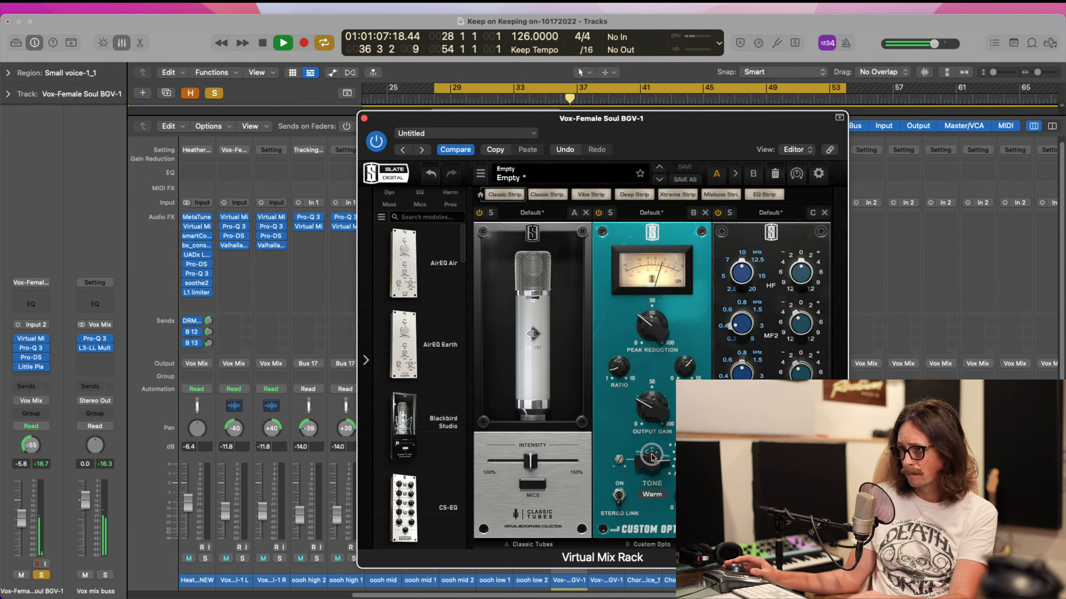
click(364, 117)
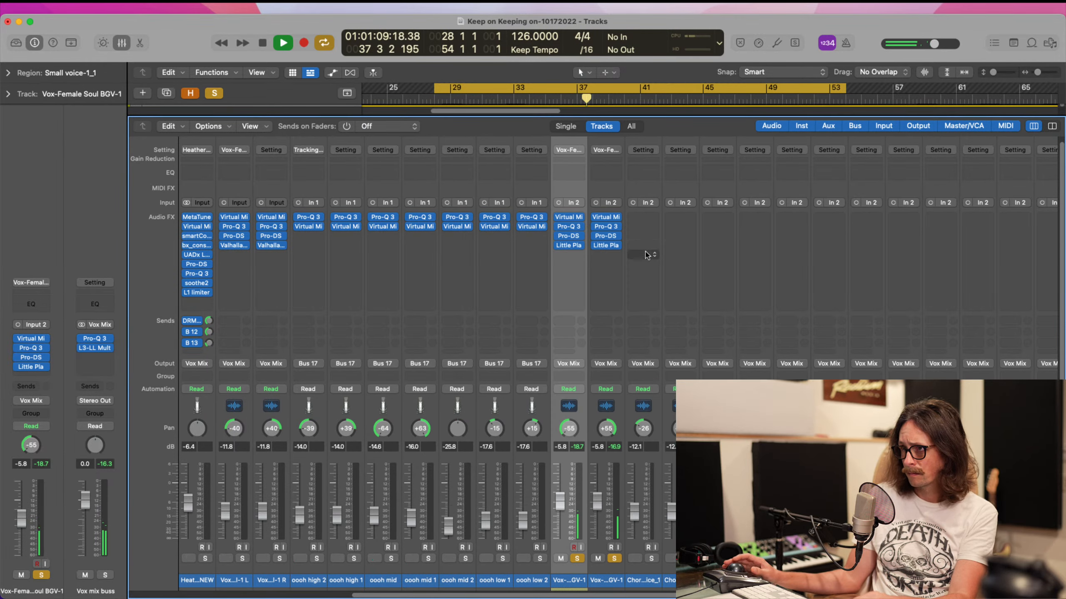
click(612, 217)
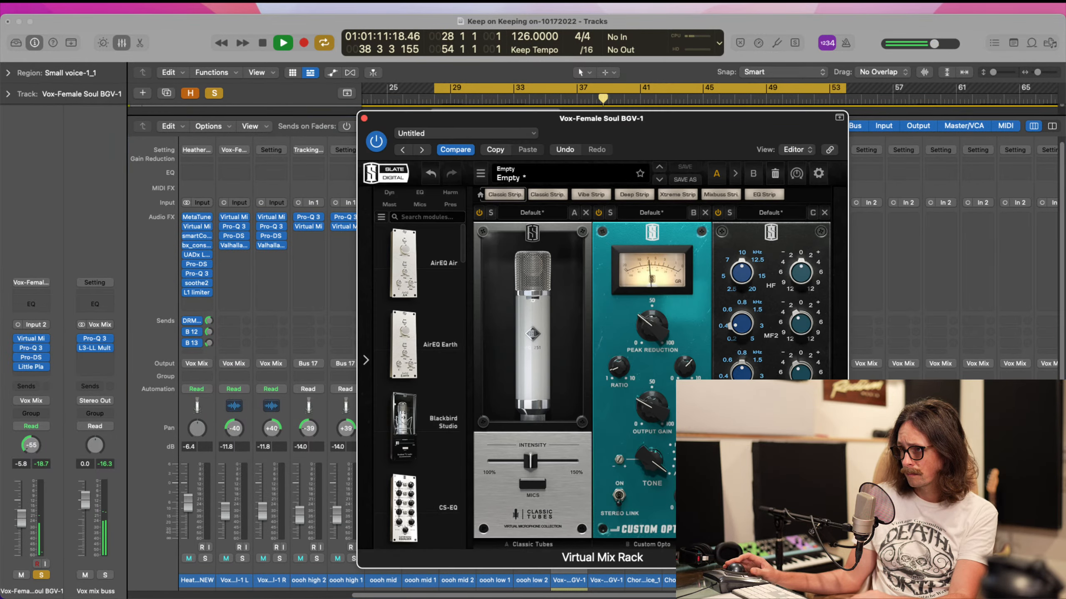
click(364, 118)
- Restart playback and set the Custom Opto tone in the first small voice's Virtual Mix Rack to Airy
key(space)
key(space)
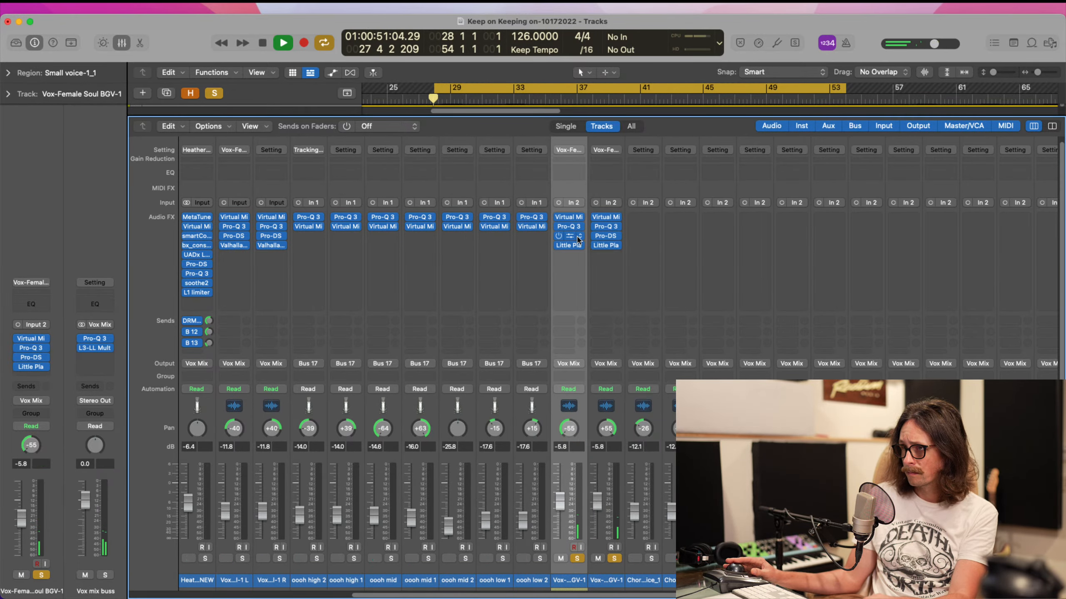
click(569, 218)
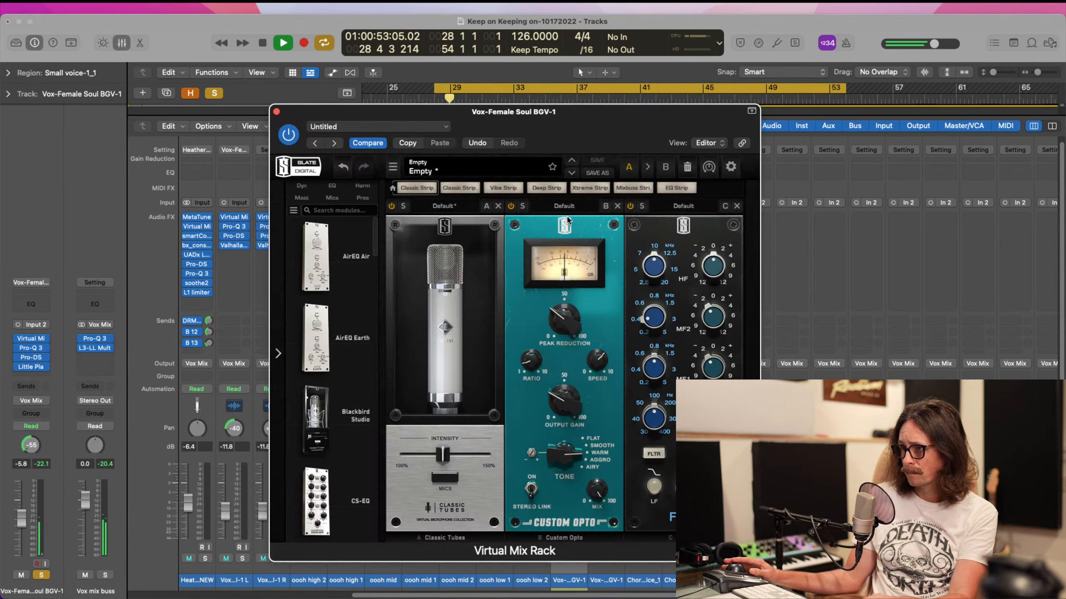
drag(564, 455, 564, 380)
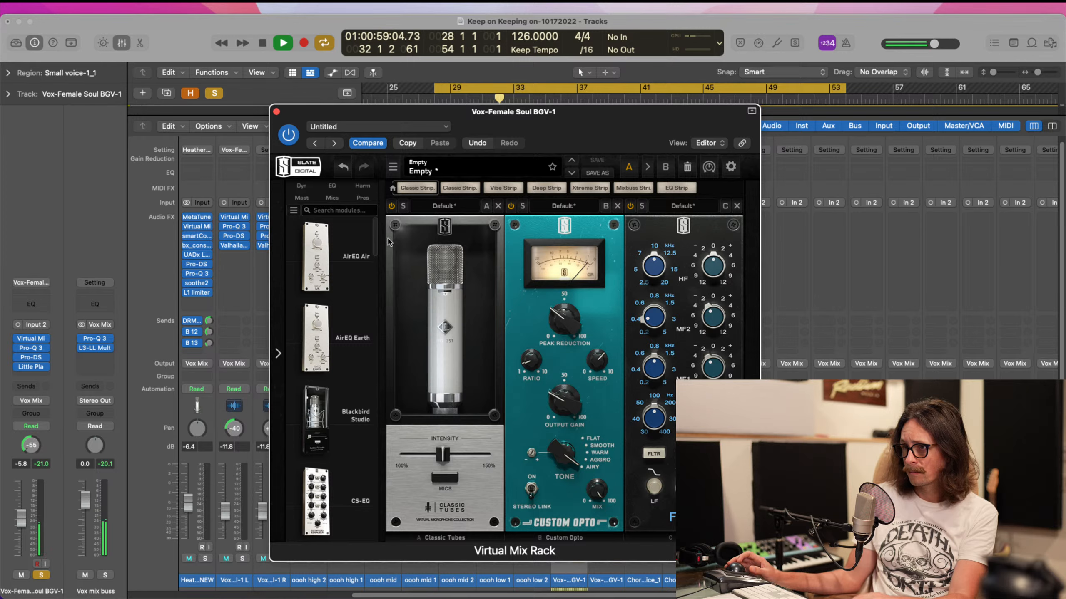
click(276, 111)
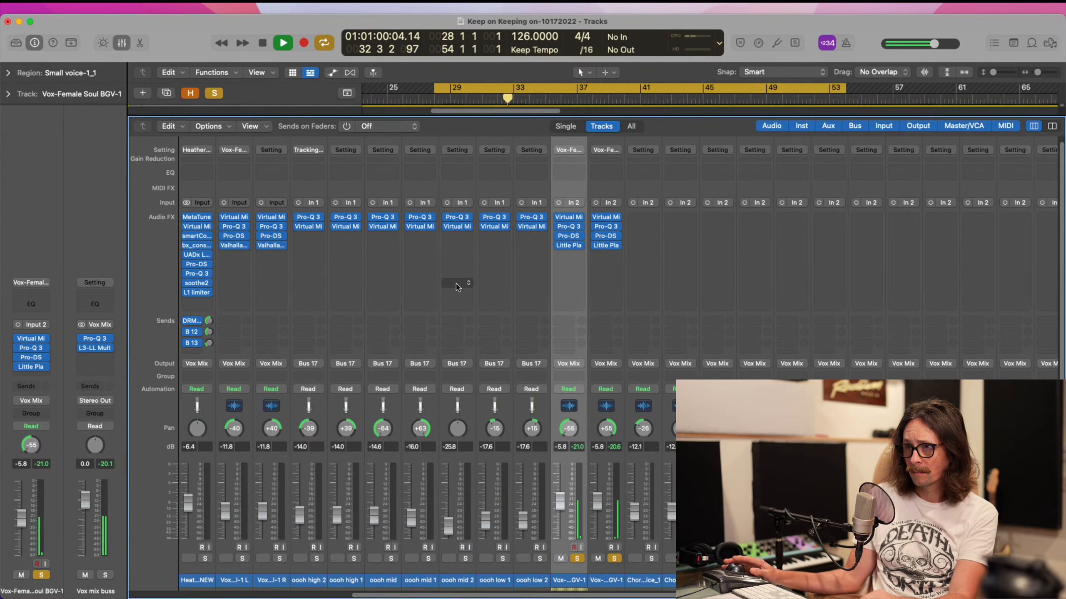
- Unsolo both small voices, return to the full track overview and audition them within the whole mix
click(578, 559)
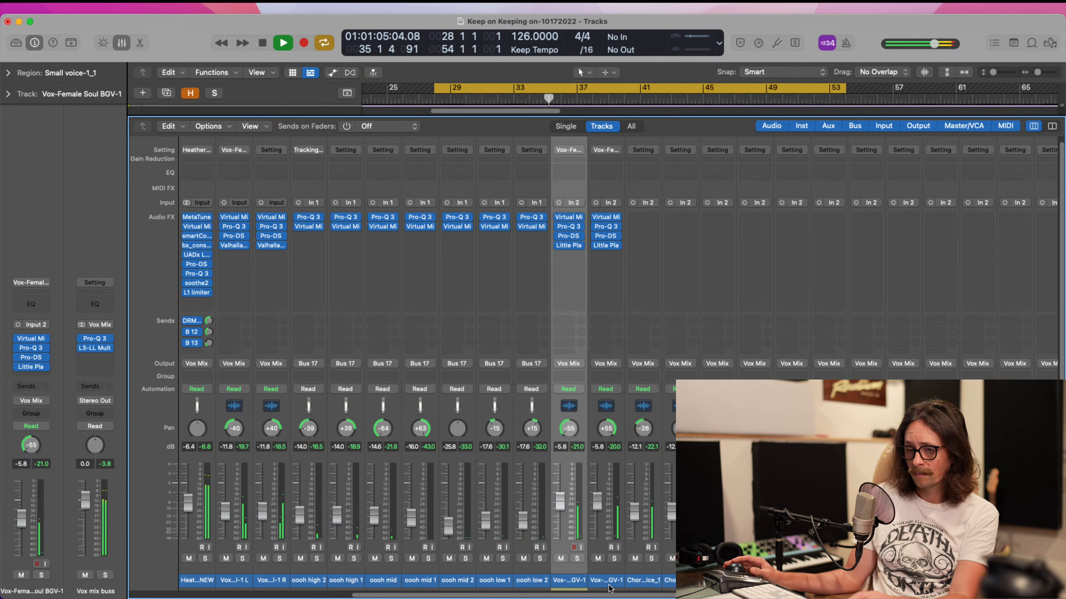
key(x)
ctrl+alt+click(635, 400)
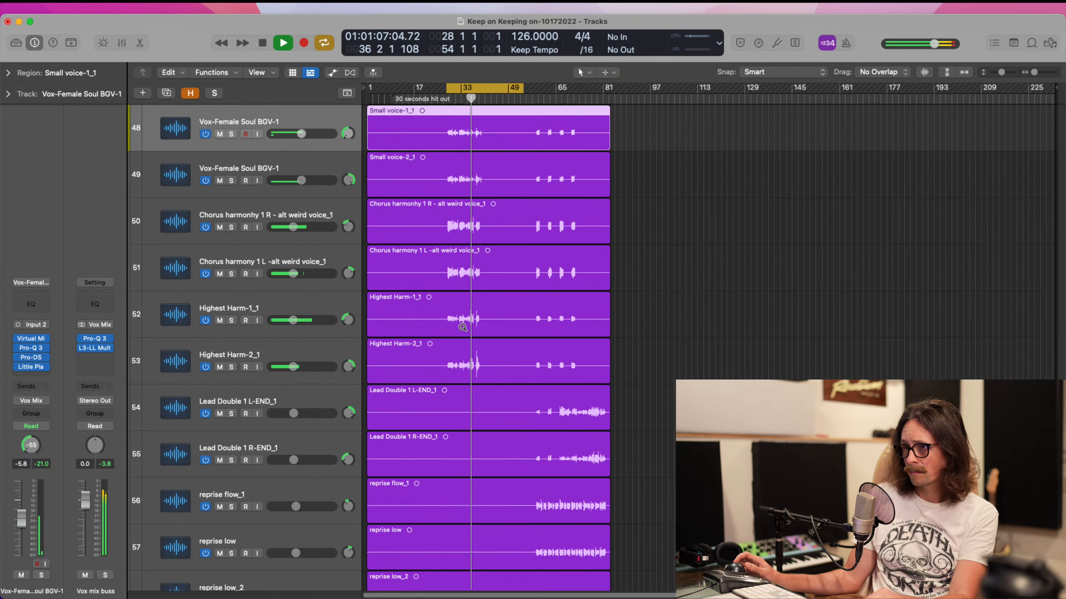
ctrl+alt+click(460, 277)
ctrl+alt+click(460, 277)
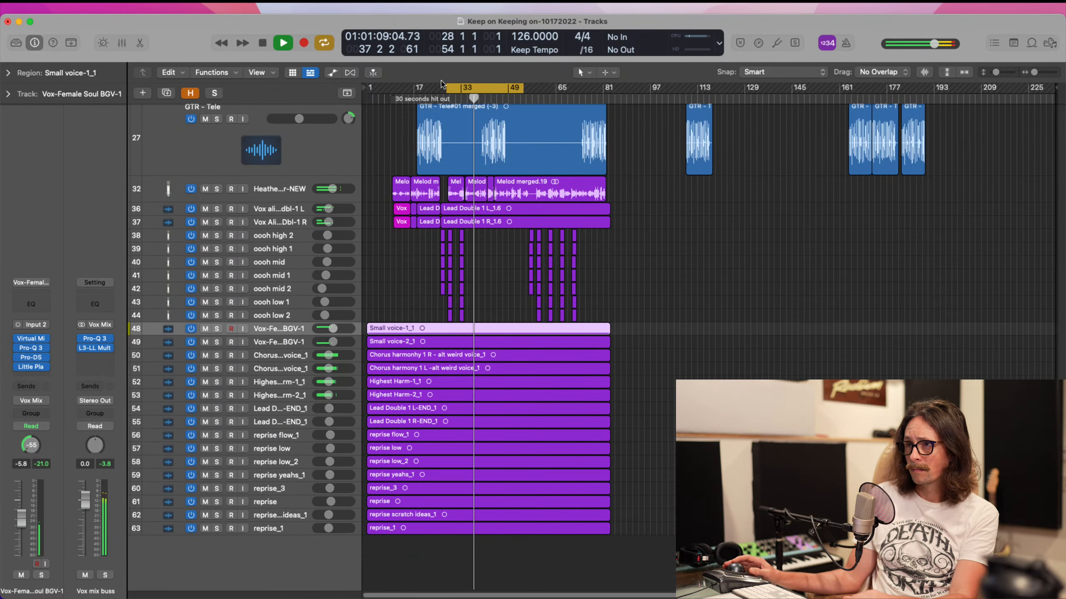
mouse_move(447, 87)
mouse_down()
mouse_move(388, 114)
mouse_move(446, 89)
mouse_up()
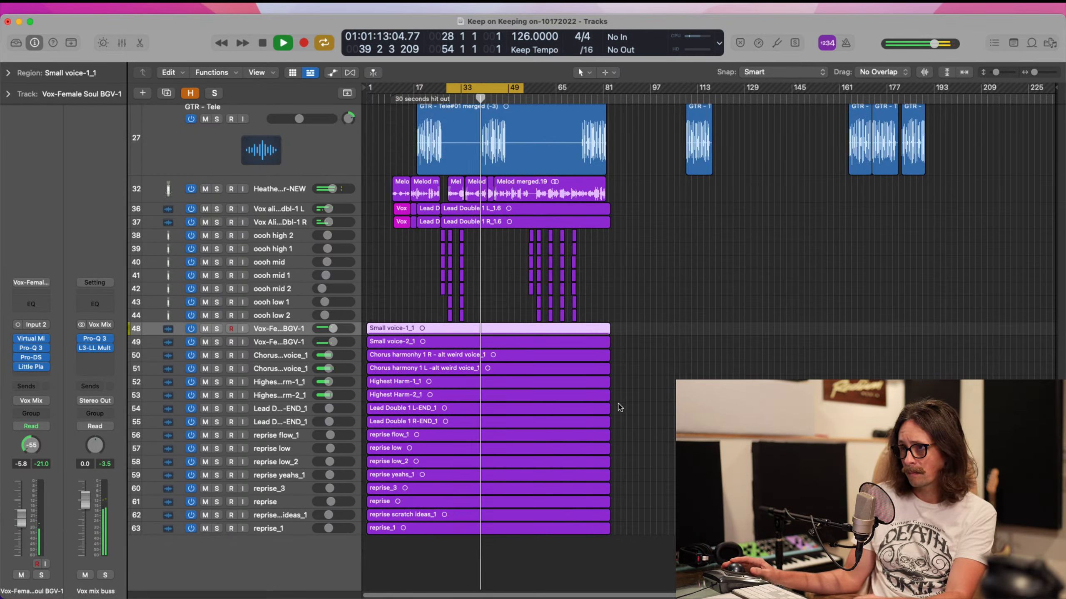
key(space)
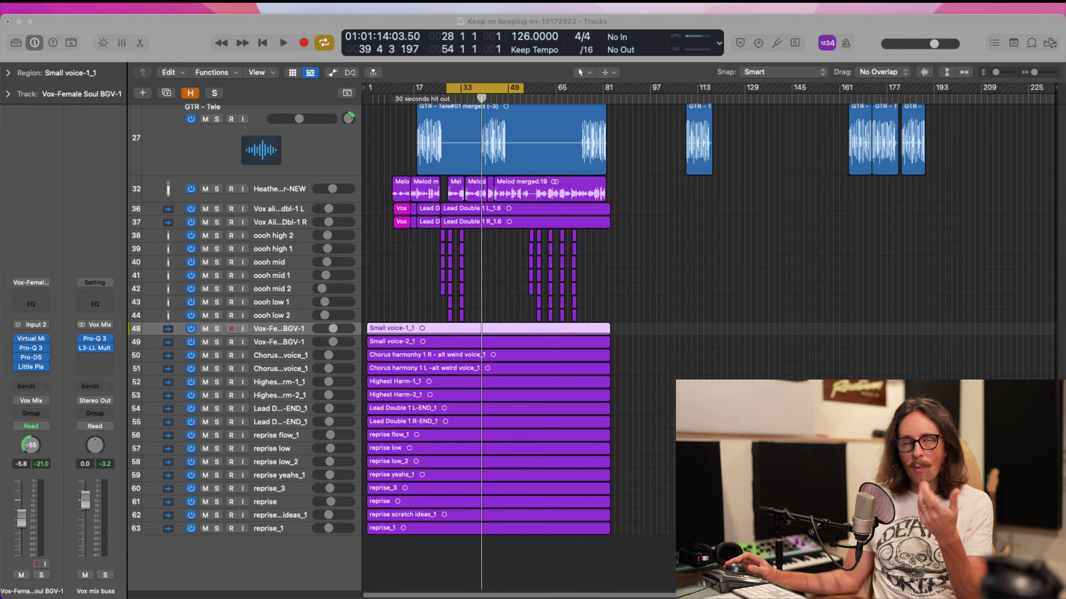
- Solo the lead vocal together with its left and right aligned doubles and both small voice backing tracks
click(547, 286)
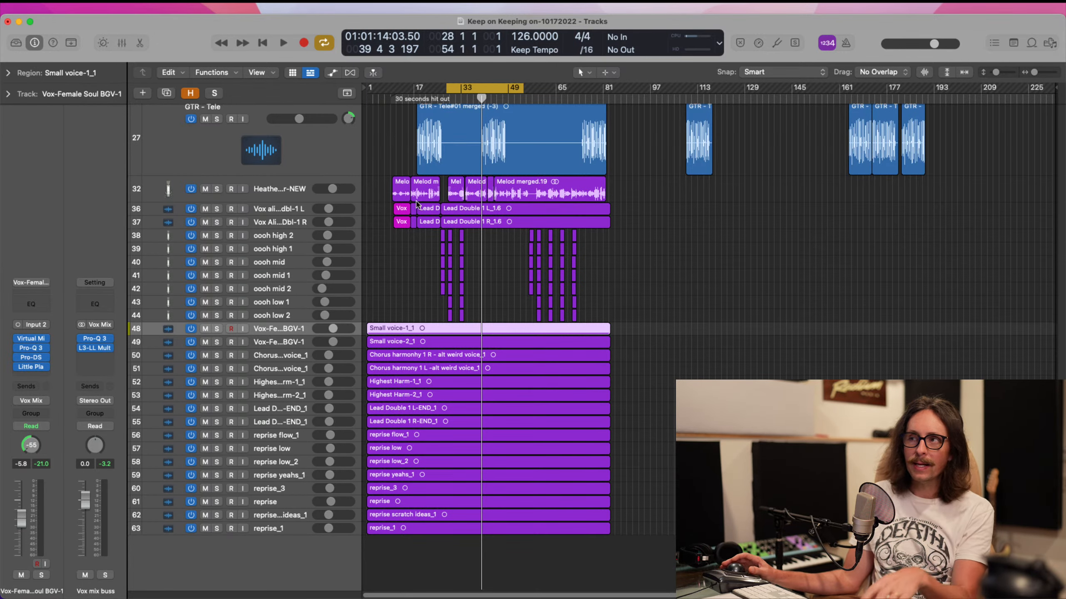
scroll(487, 268, up, 2)
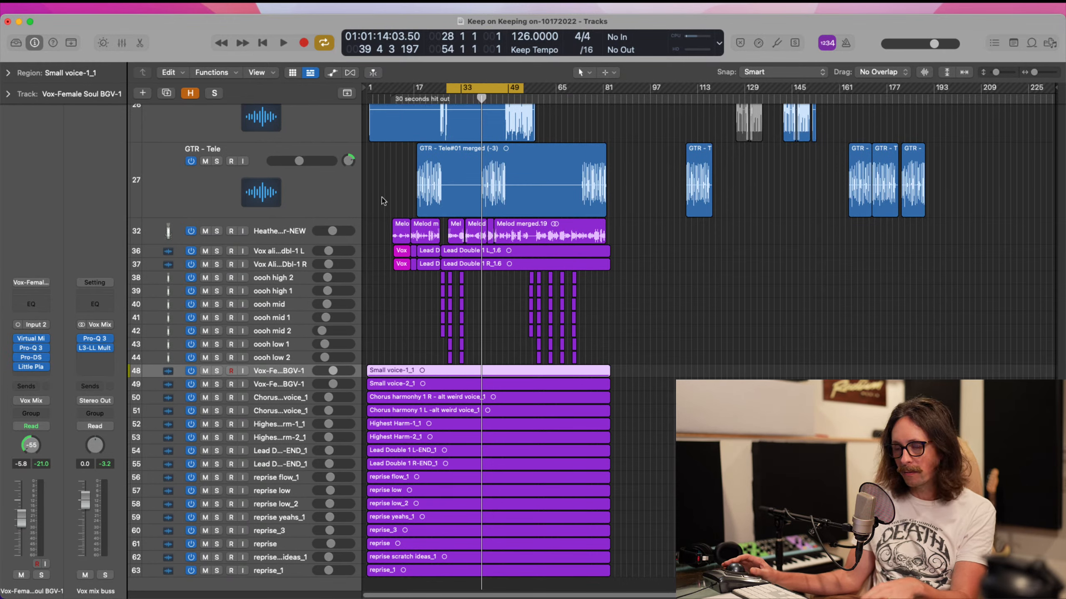
drag(403, 159, 564, 506)
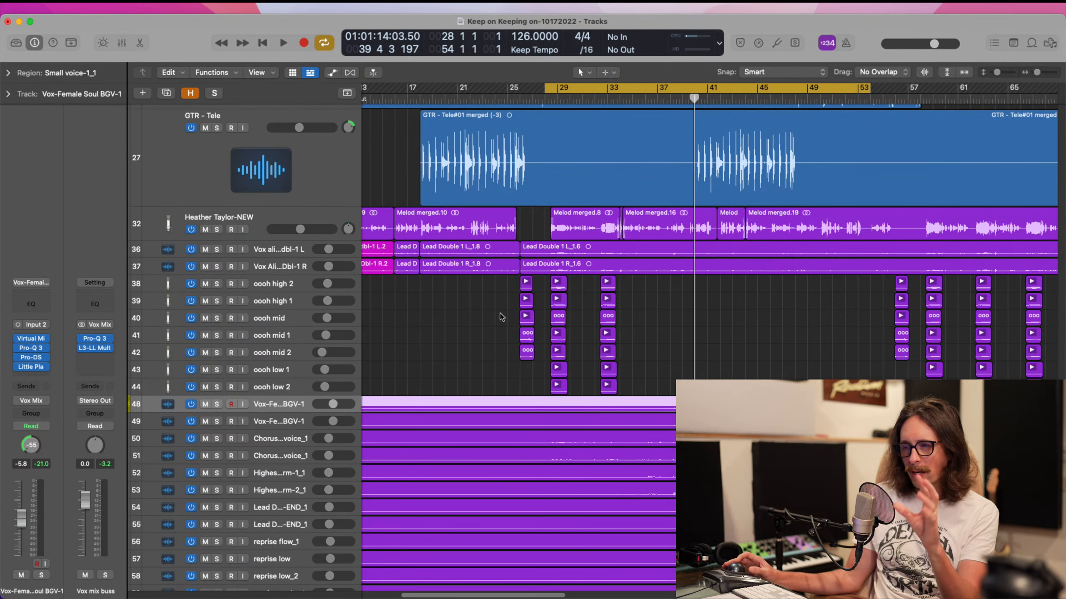
click(217, 230)
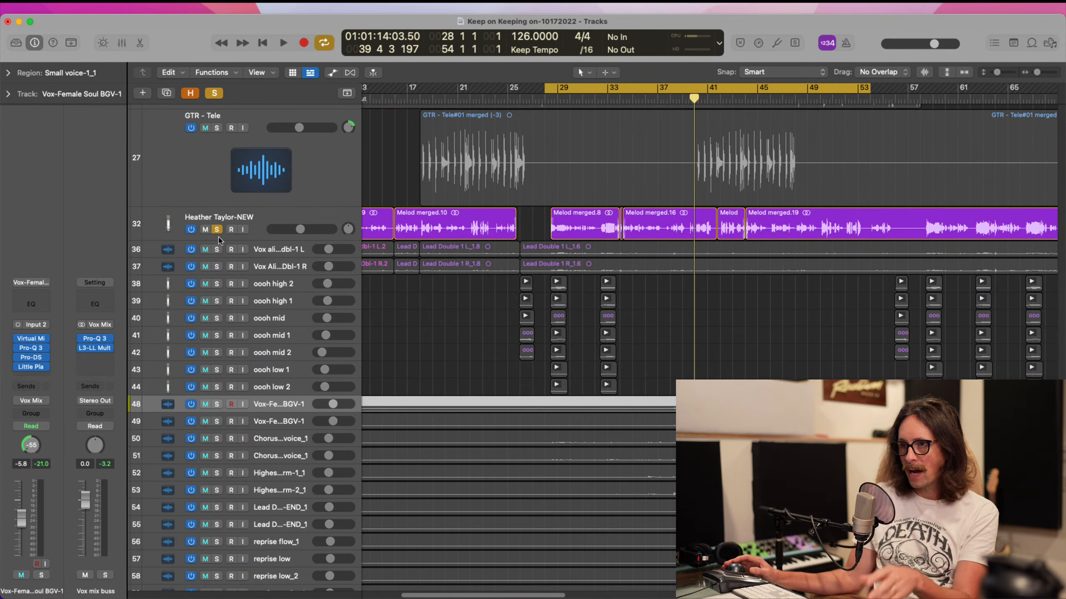
click(216, 249)
click(217, 266)
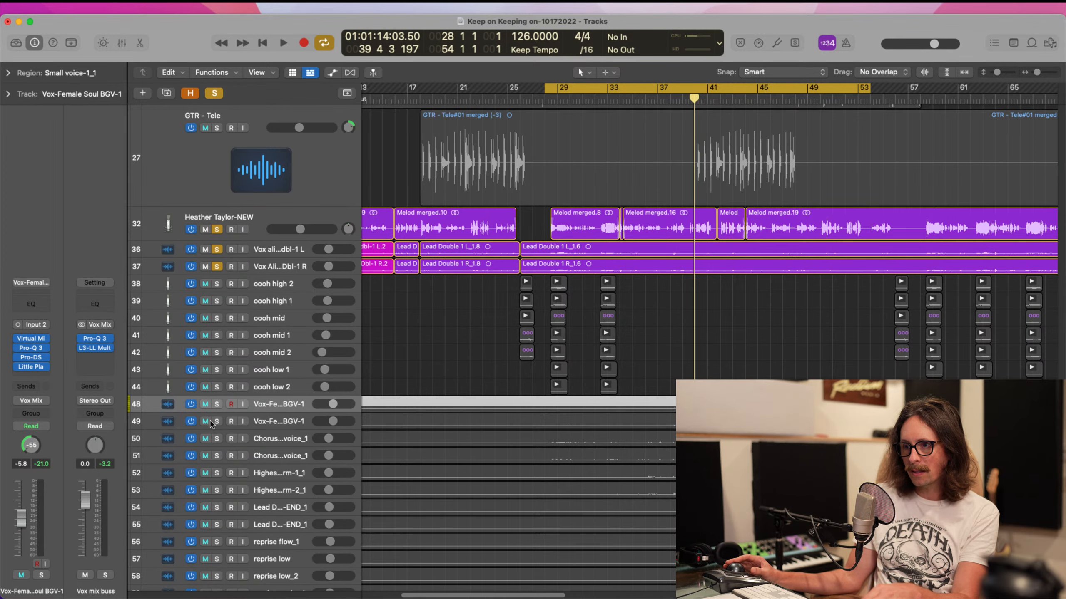
click(216, 405)
click(217, 422)
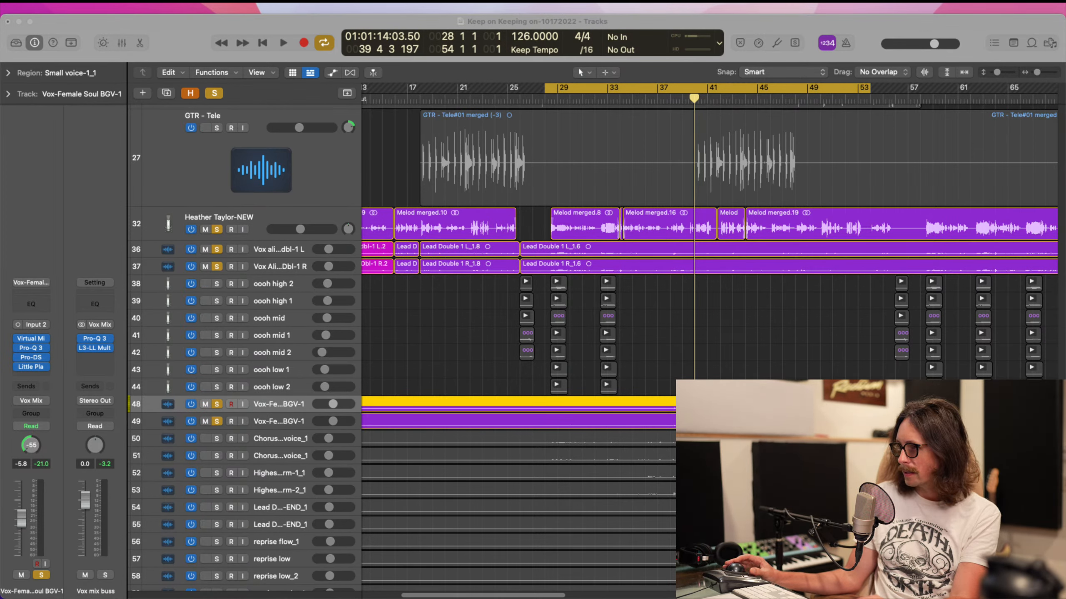
- Audition the soloed vocals, selecting the small voices and the left double for comparison, then clear all solos and stop playback
click(822, 366)
key(space)
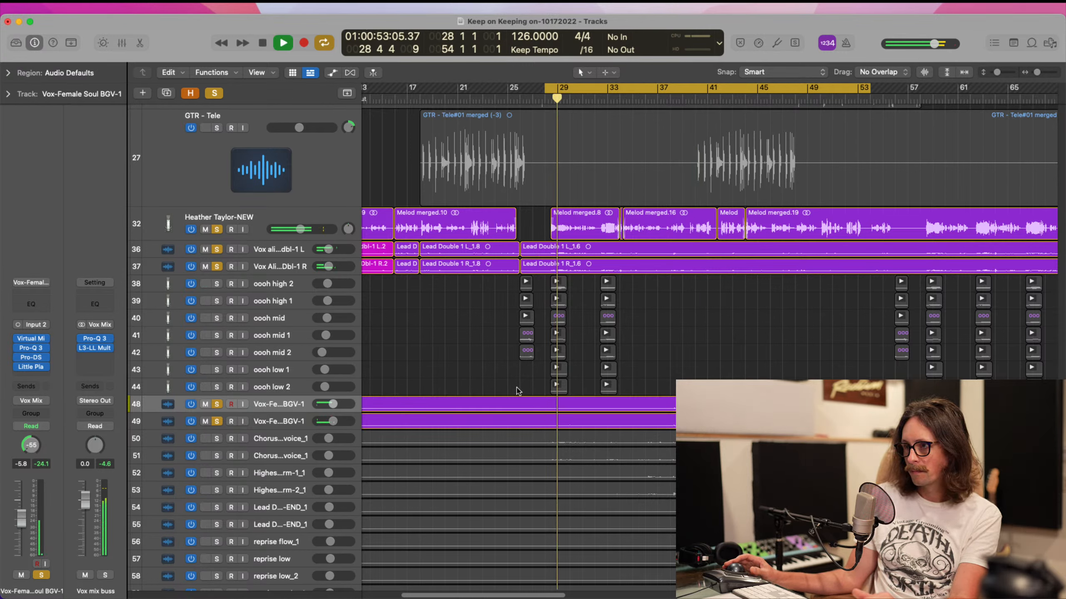
click(283, 423)
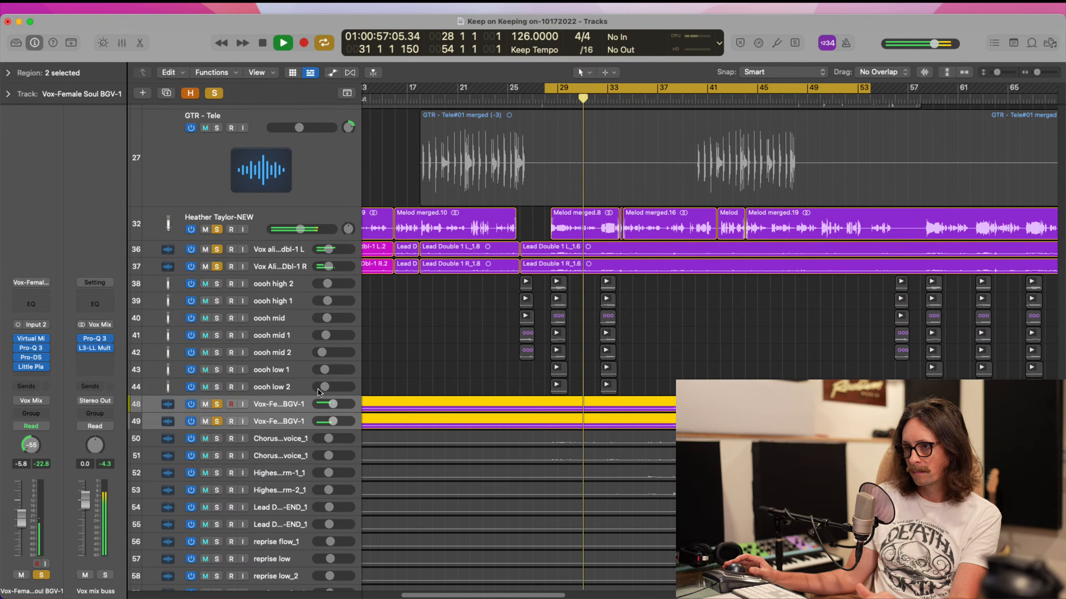
click(280, 249)
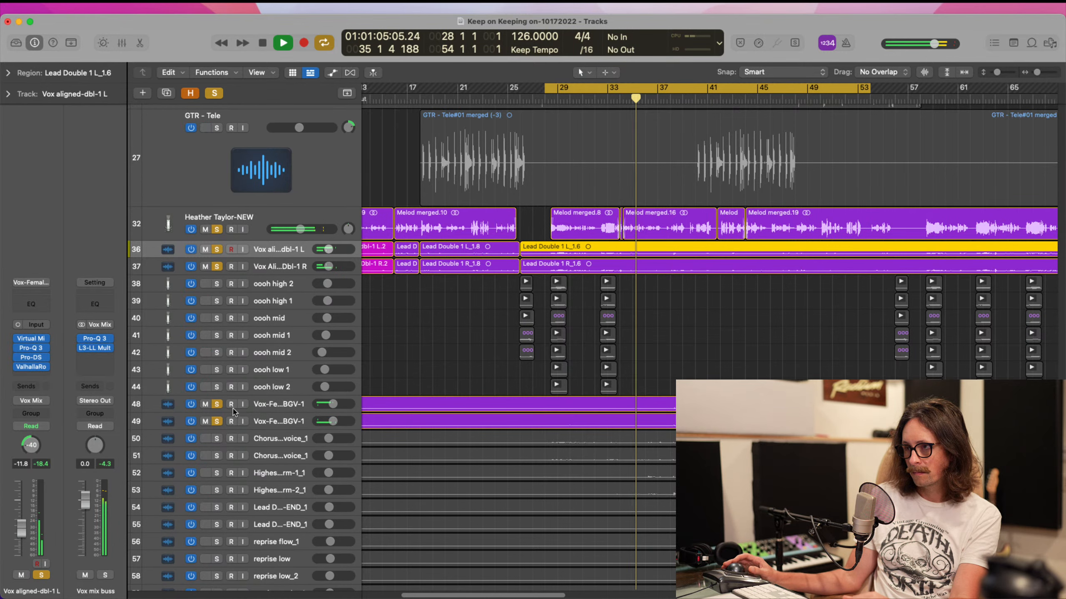
alt+click(216, 267)
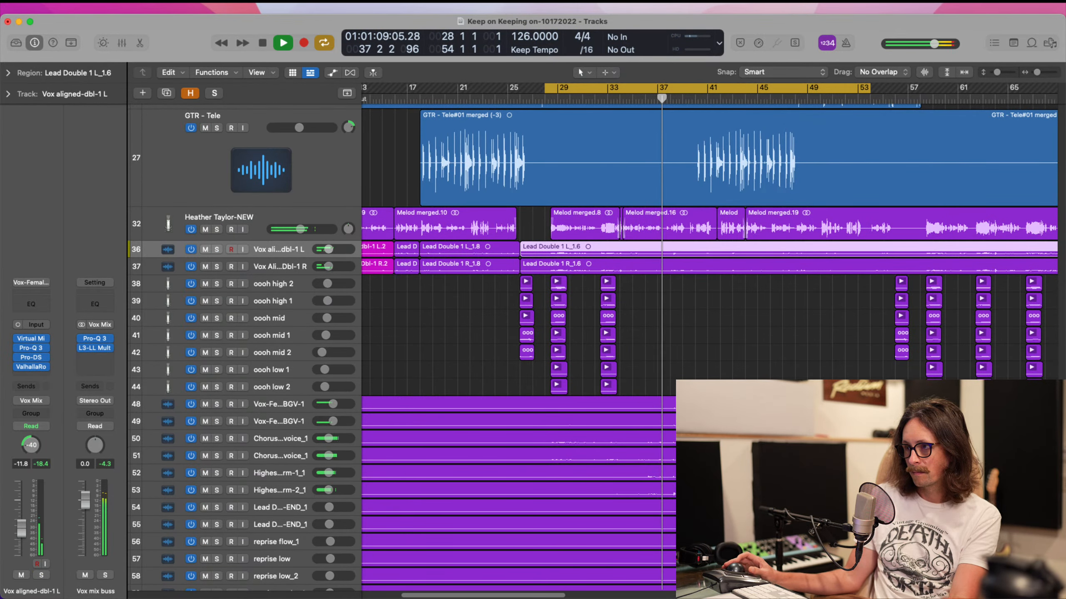
key(space)
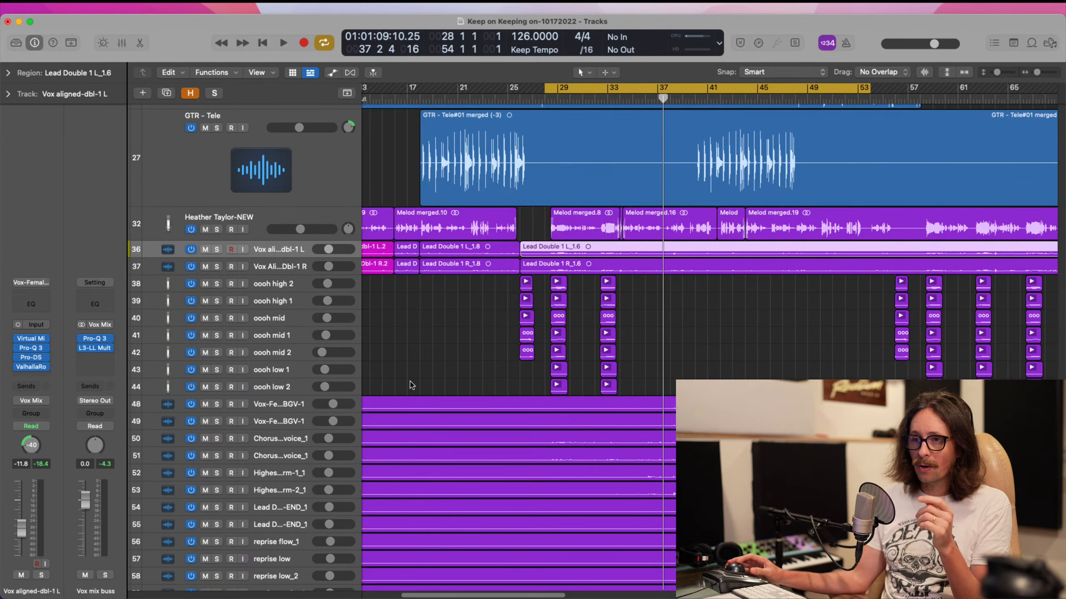
- Examine the Pro-Q 3 and L3-LL Multimaximizer settings on the Vox mix buss, then close both plug-in windows
click(96, 339)
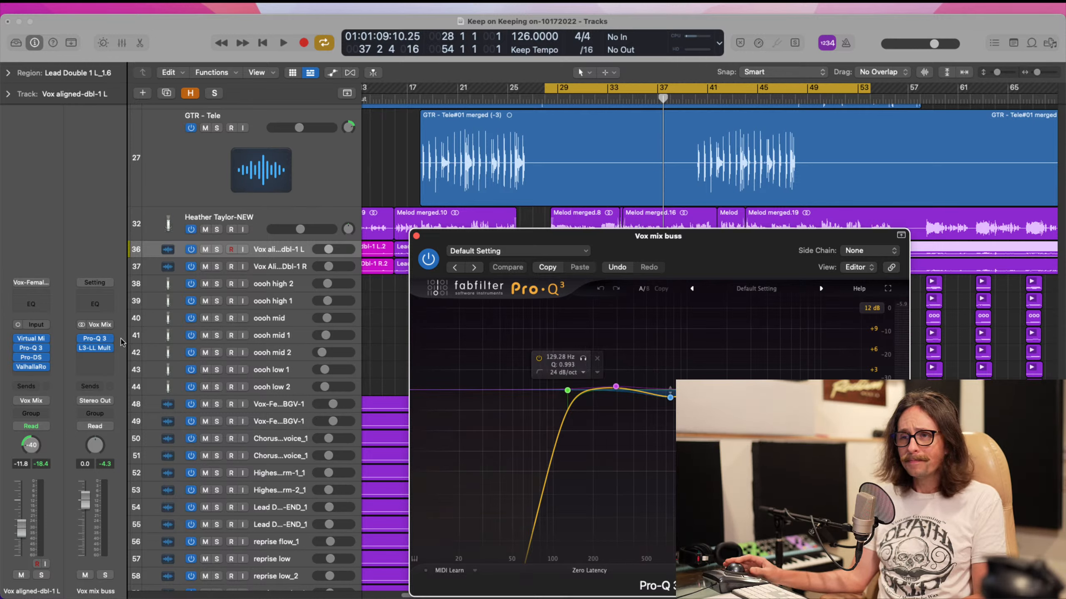
click(95, 348)
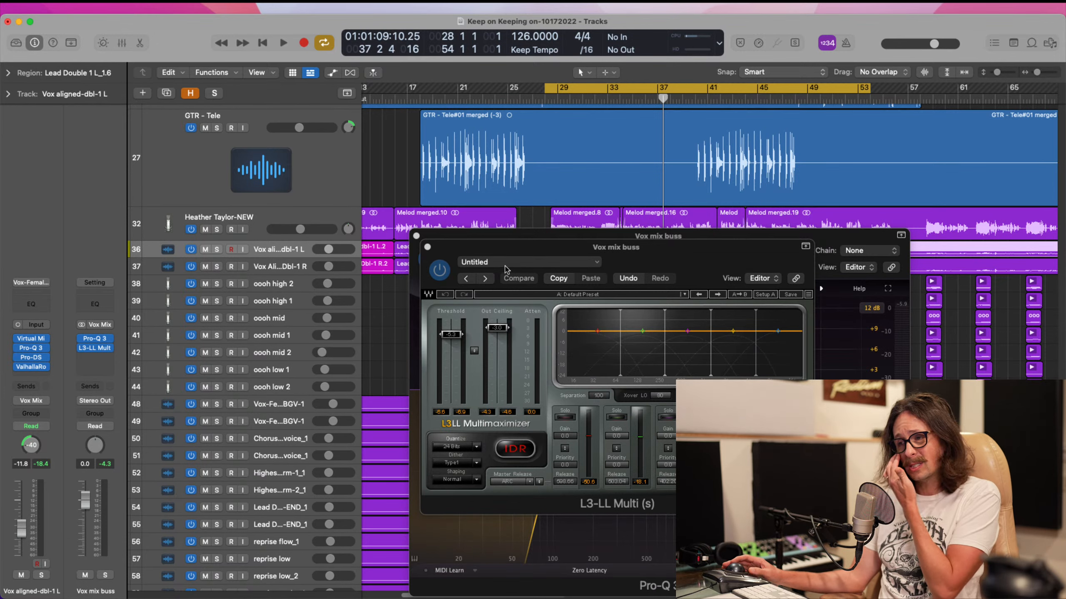
click(428, 248)
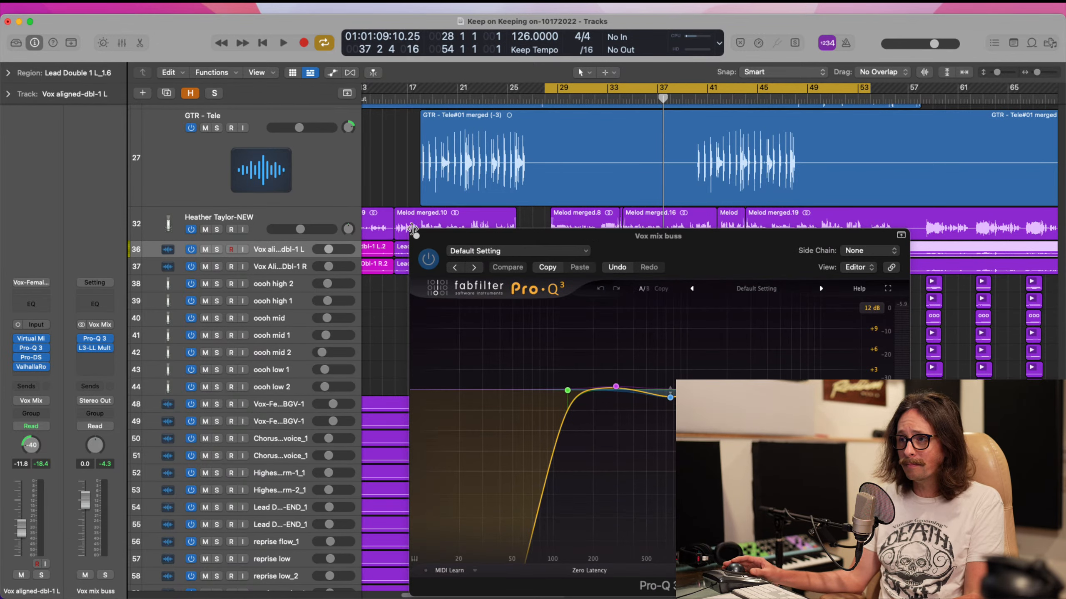
click(416, 236)
- Extend the start of the cycle range back to bar 1 and start a project bounce
scroll(497, 333, down, 10)
scroll(497, 333, up, 10)
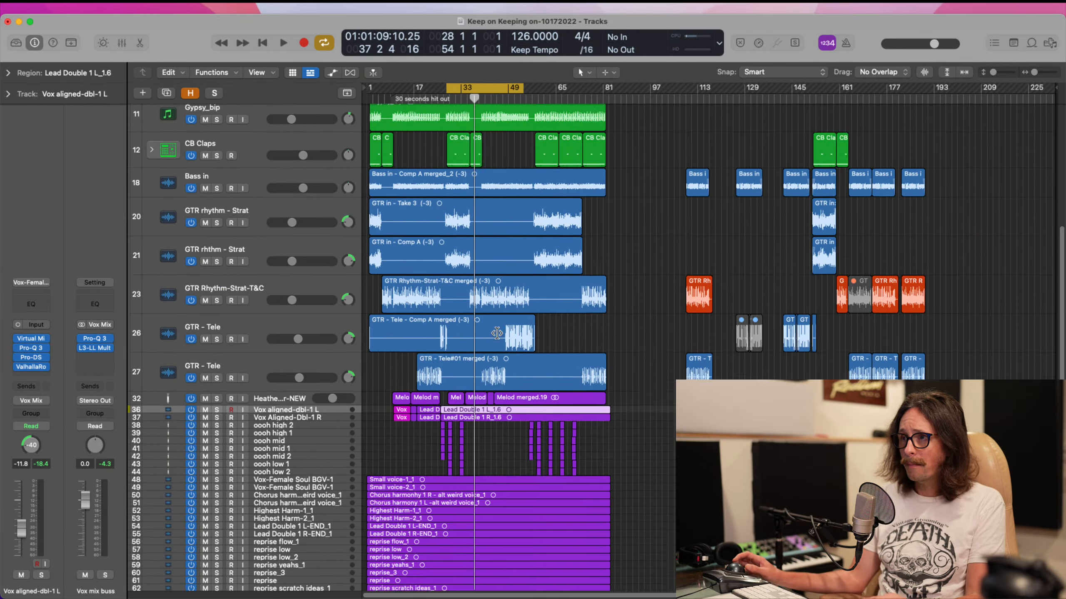
scroll(566, 226, down, 5)
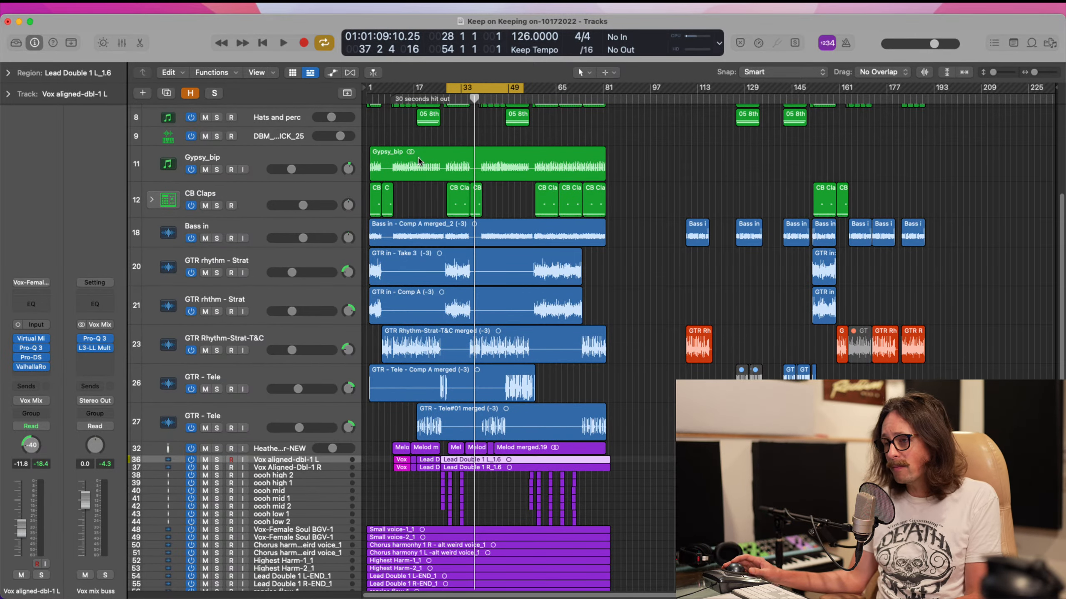
drag(447, 88, 365, 145)
scroll(458, 355, down, 3)
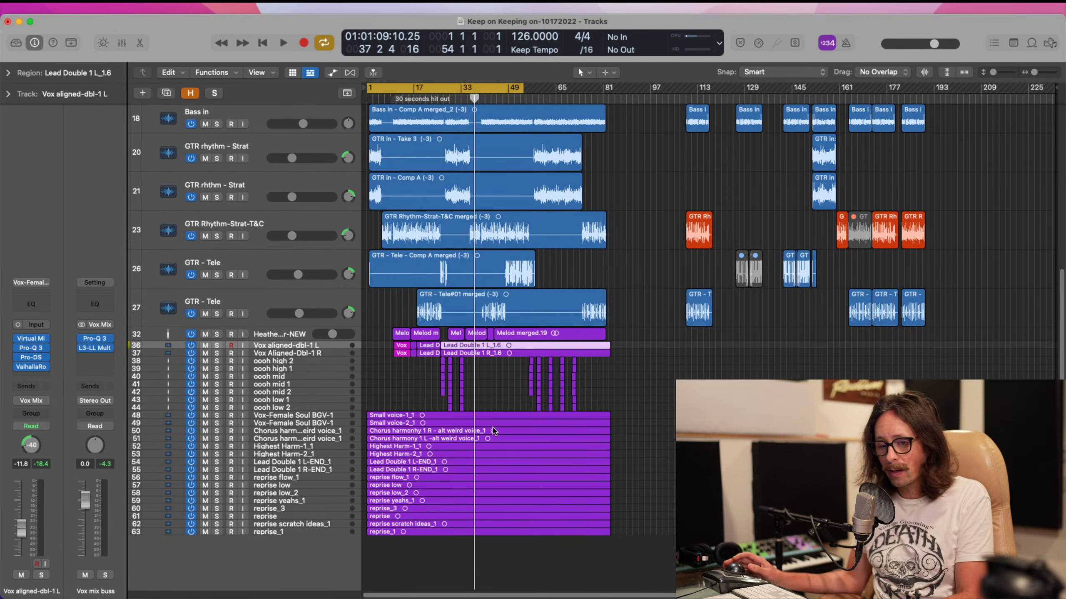
key(super+b)
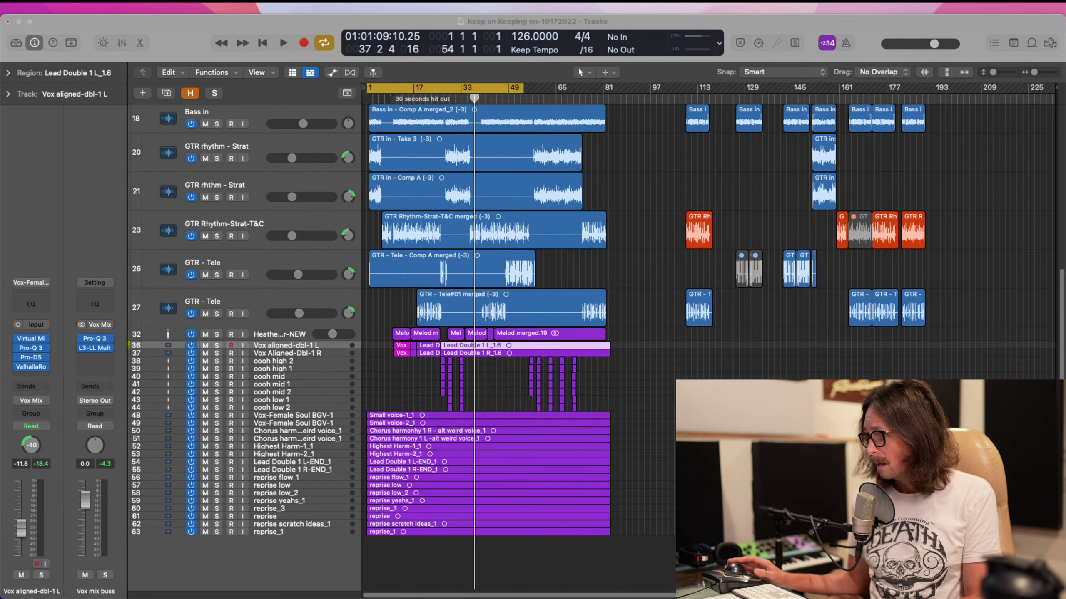